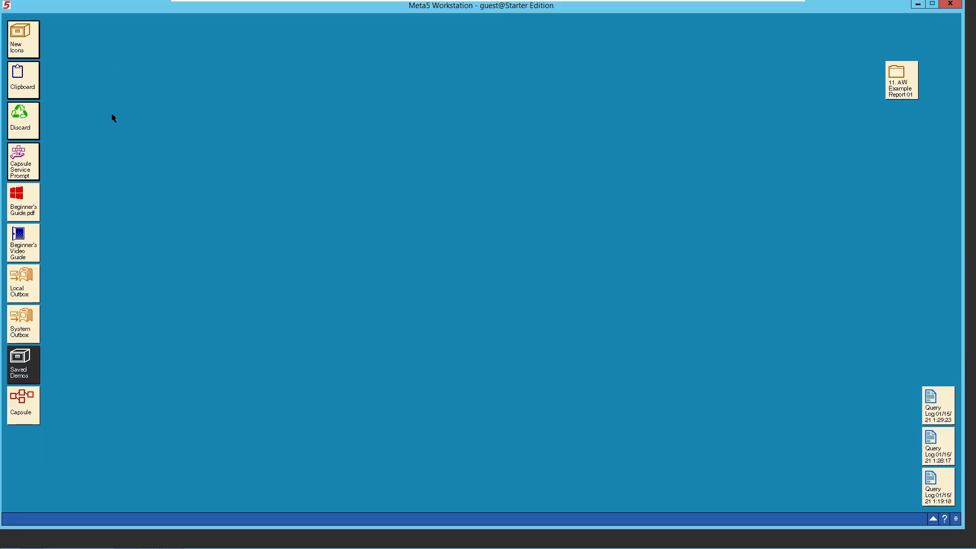
Add a new blank Capsule from the Blank Icons folder to the upper part of the desktop.
{"action": "left_click", "coordinate": [169, 98]}
{"action": "left_click", "coordinate": [28, 46]}
{"action": "double_click", "coordinate": [27, 46]}
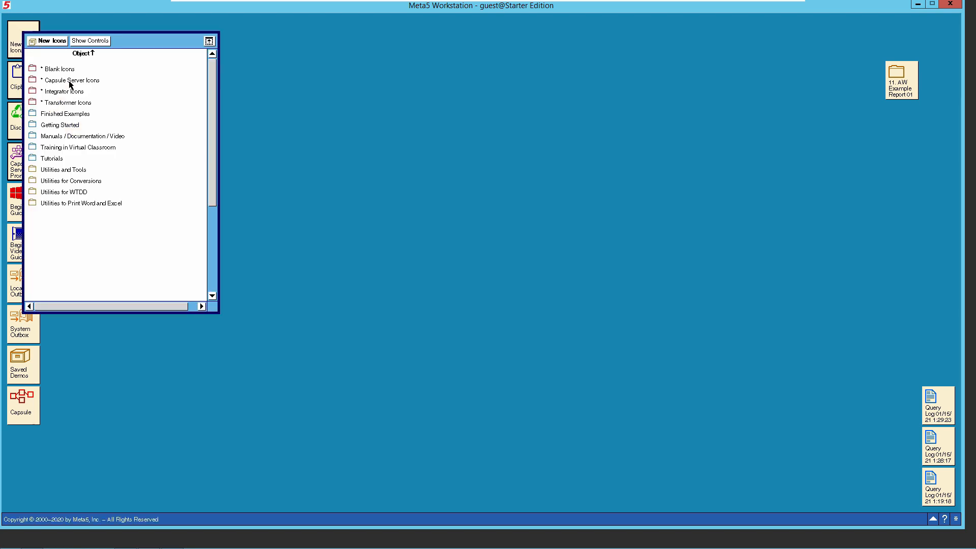
{"action": "double_click", "coordinate": [60, 68]}
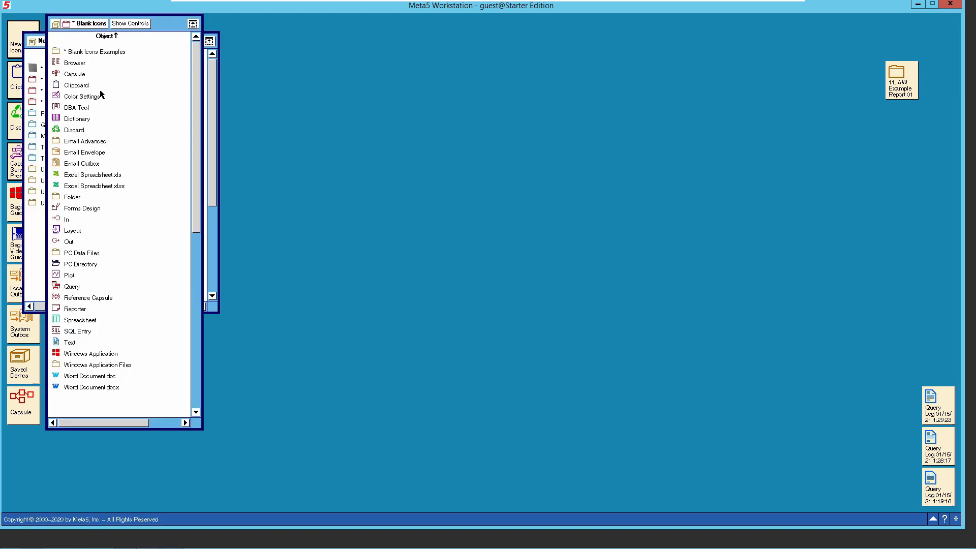
{"action": "left_click", "coordinate": [74, 77]}
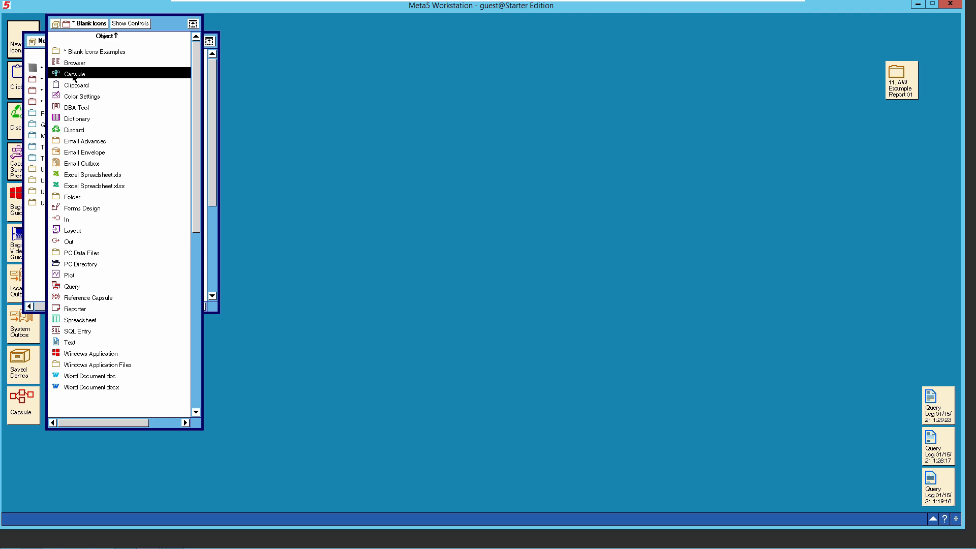
{"action": "left_click_drag", "start_coordinate": [74, 77], "coordinate": [264, 96]}
{"action": "double_click", "coordinate": [56, 24]}
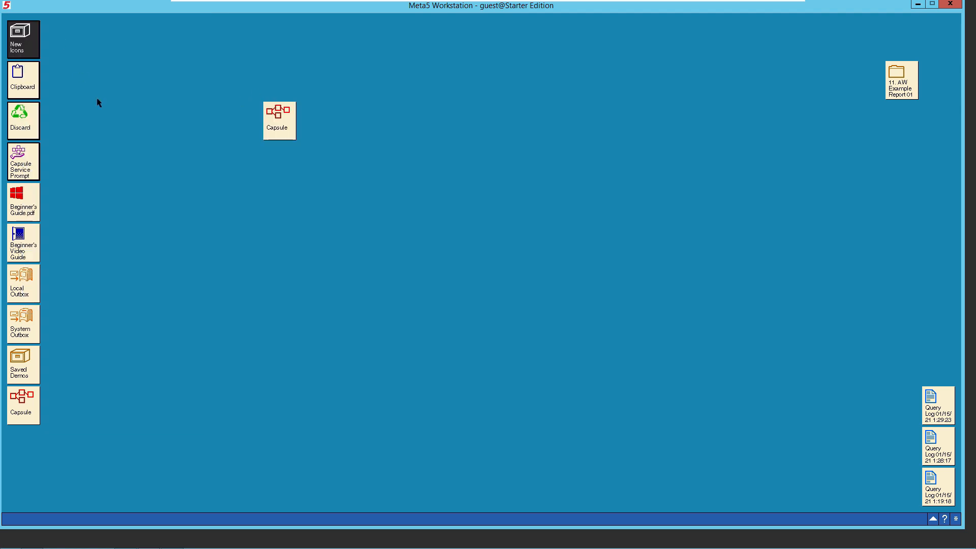
{"action": "left_click_drag", "start_coordinate": [277, 119], "coordinate": [129, 60]}
Rename the new capsule as My AV First Dashboard and apply the change.
{"action": "left_click", "coordinate": [130, 78]}
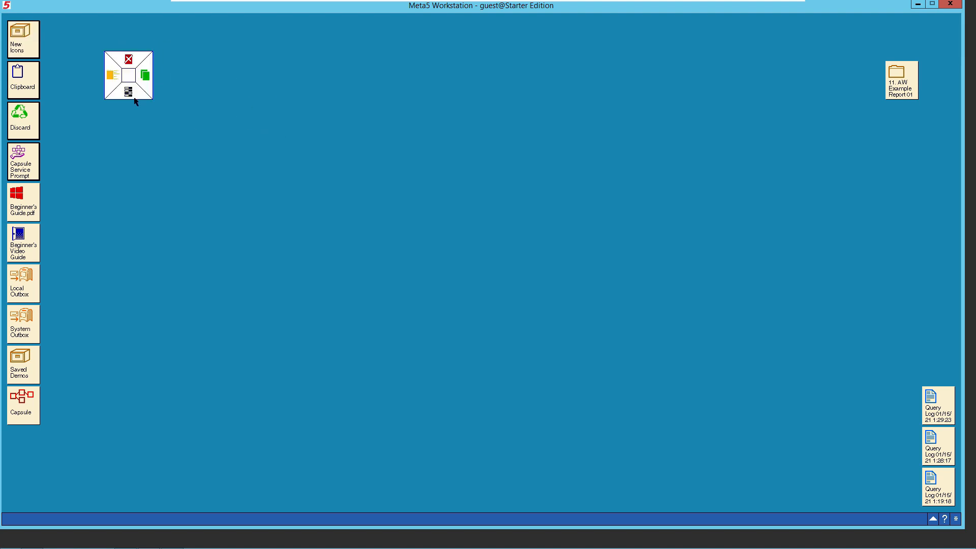
{"action": "left_click", "coordinate": [130, 96]}
{"action": "type", "text": "My AV First"}
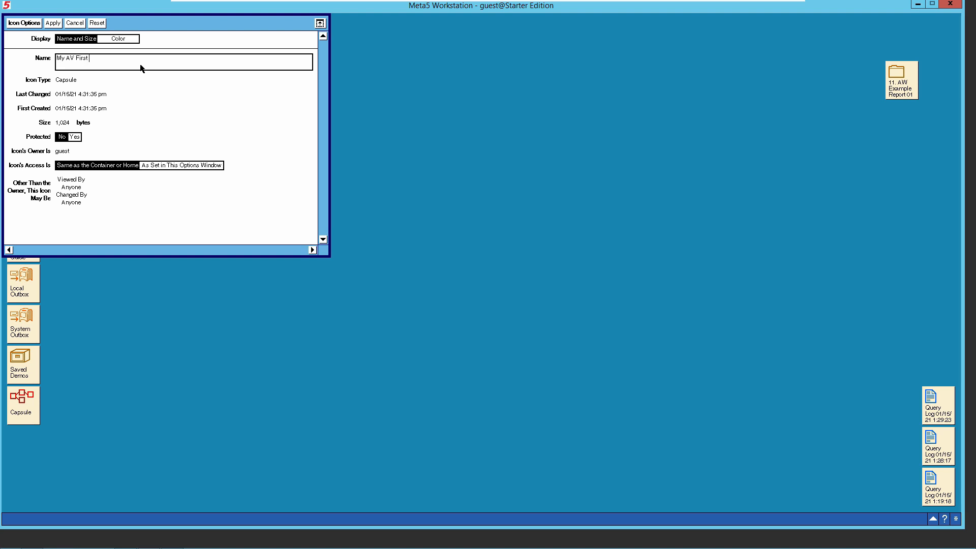
{"action": "type", "text": "Dash"}
{"action": "left_click", "coordinate": [53, 24]}
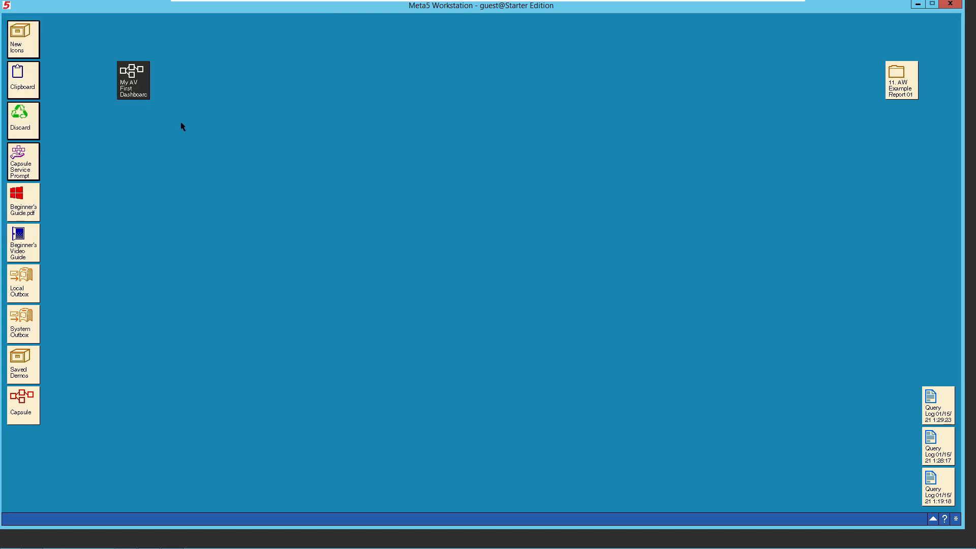
Open the My AV First Dashboard capsule and enlarge its window for more working space.
{"action": "double_click", "coordinate": [136, 84]}
{"action": "left_click_drag", "start_coordinate": [303, 87], "coordinate": [257, 53]}
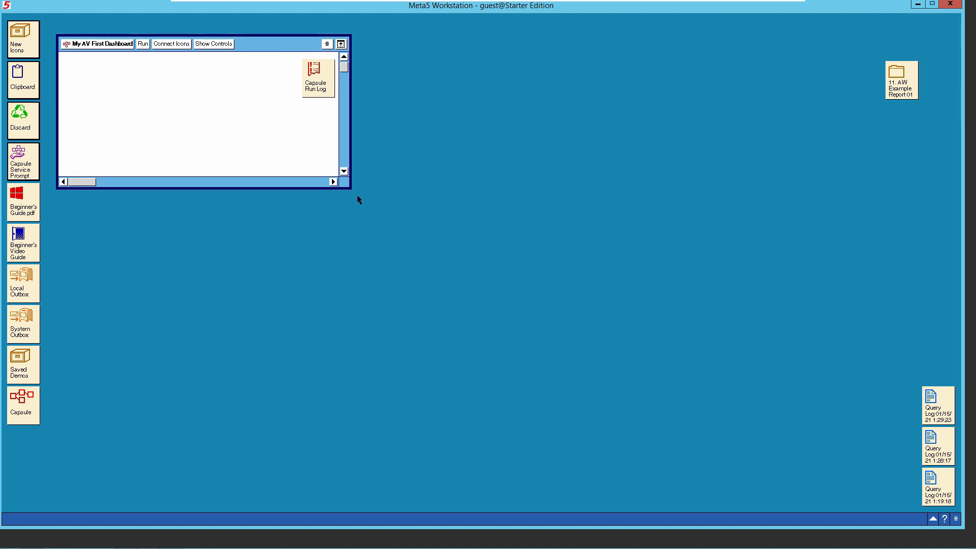
{"action": "left_click_drag", "start_coordinate": [353, 189], "coordinate": [454, 365]}
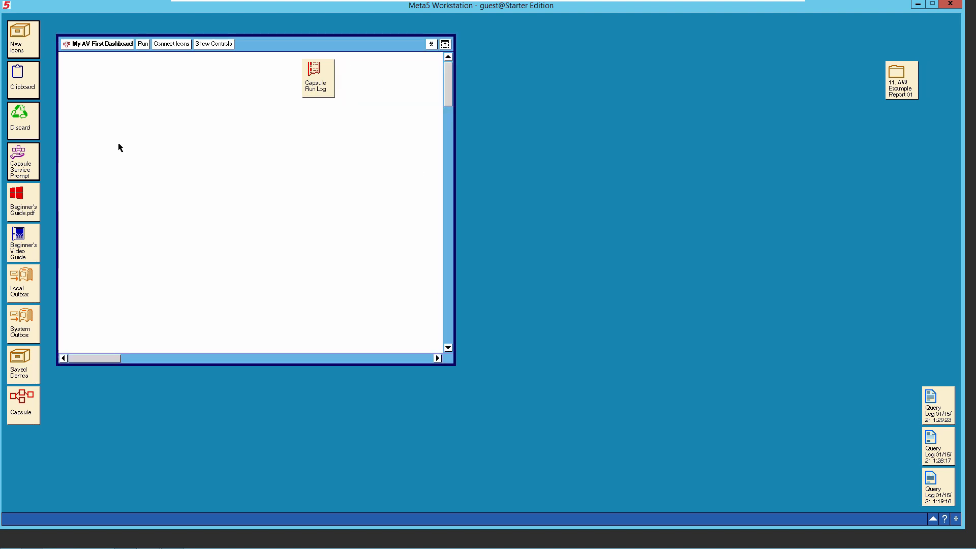
Open the 01. AW Example Report 01 capsule from its example folder and place it beside the dashboard capsule.
{"action": "double_click", "coordinate": [904, 77]}
{"action": "left_click_drag", "start_coordinate": [328, 101], "coordinate": [850, 64]}
{"action": "left_click", "coordinate": [698, 83]}
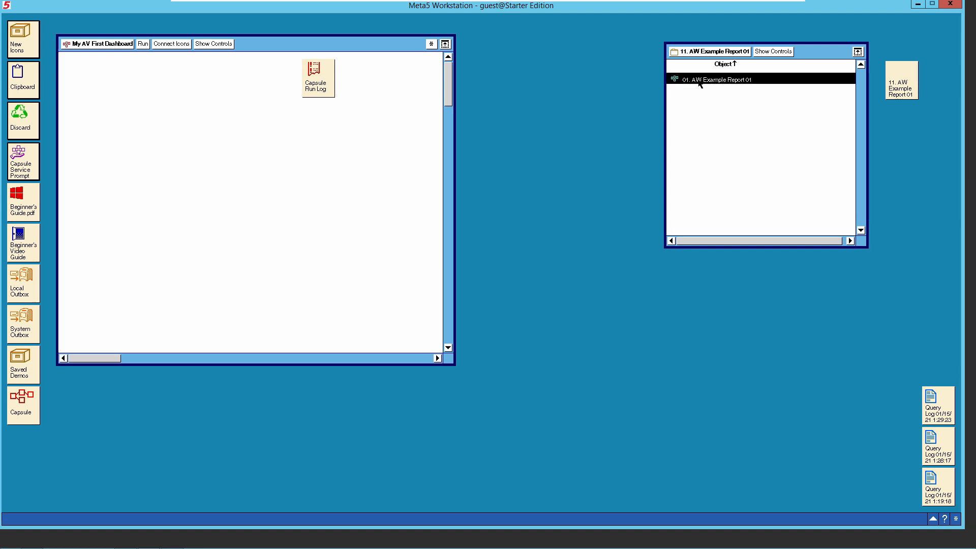
{"action": "double_click", "coordinate": [698, 84]}
{"action": "left_click_drag", "start_coordinate": [454, 97], "coordinate": [873, 162]}
Copy a blank Query from the Blank Icons folder into My AV First Dashboard, placing it near the capsule's left edge.
{"action": "double_click", "coordinate": [29, 45]}
{"action": "left_click", "coordinate": [59, 70]}
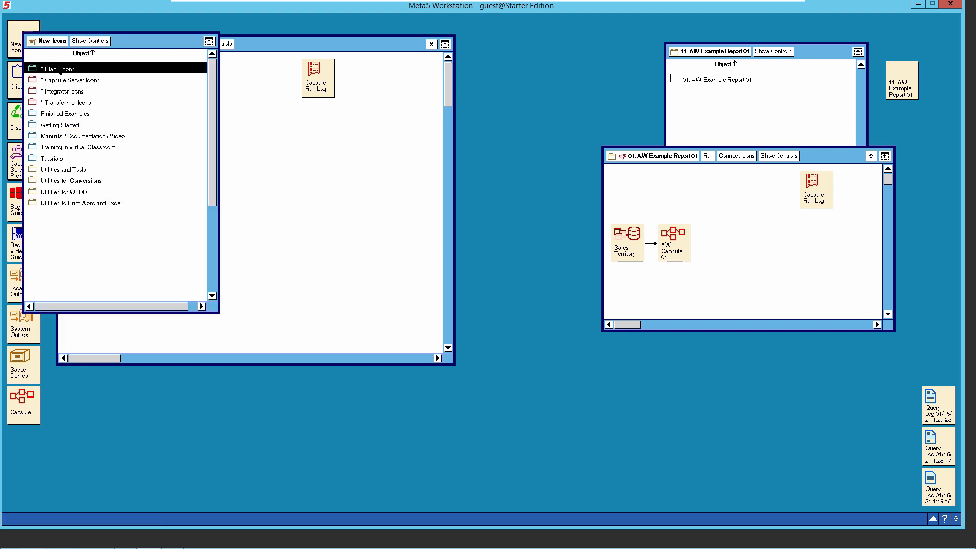
{"action": "double_click", "coordinate": [60, 70]}
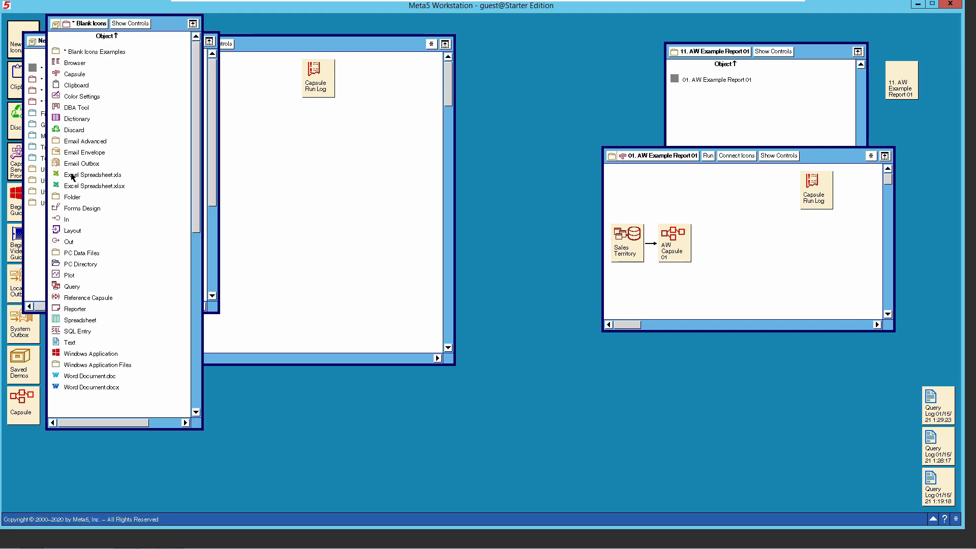
{"action": "left_click", "coordinate": [69, 286]}
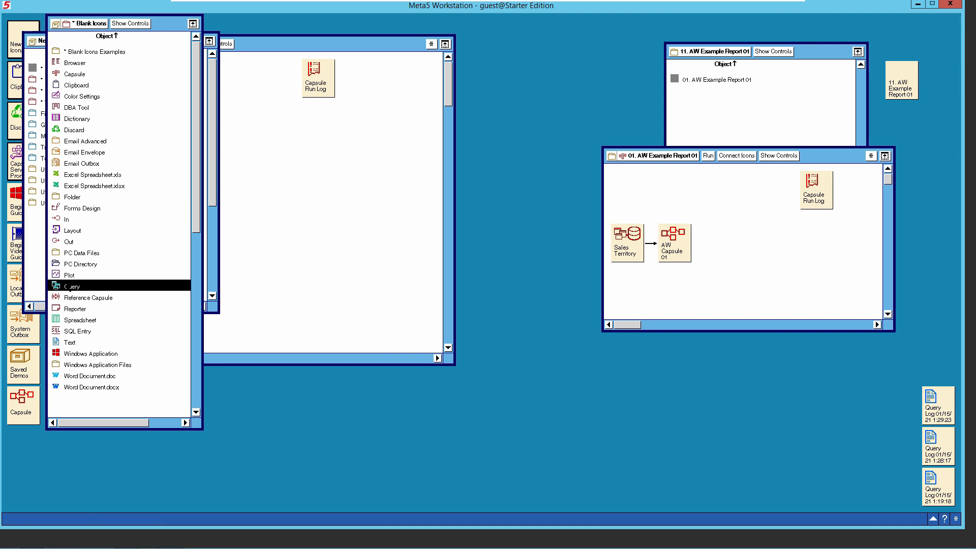
{"action": "right_click", "coordinate": [68, 285]}
{"action": "left_click", "coordinate": [83, 287]}
{"action": "left_click", "coordinate": [247, 161]}
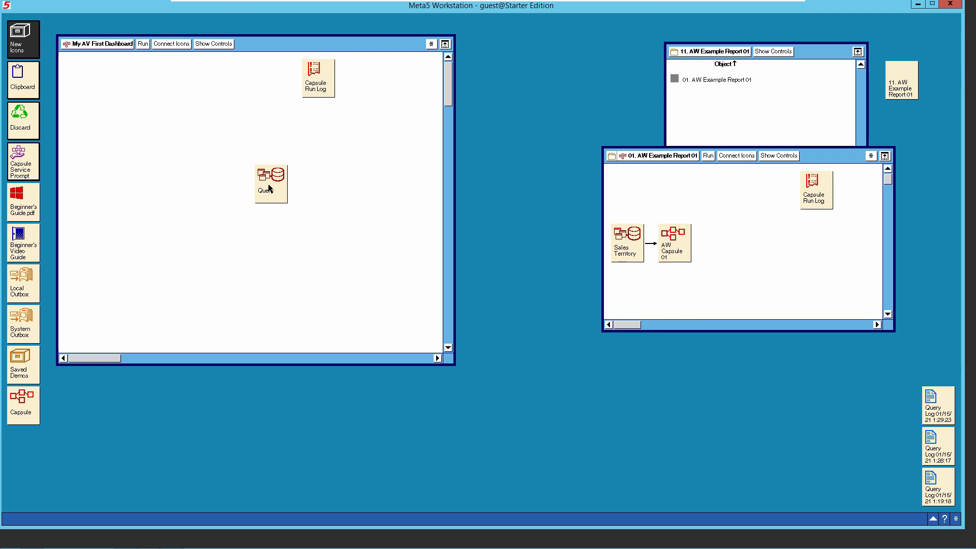
{"action": "left_click_drag", "start_coordinate": [266, 184], "coordinate": [85, 131]}
Rename the new query in the dashboard capsule as Sales Territory.
{"action": "left_click", "coordinate": [92, 135]}
{"action": "left_click", "coordinate": [94, 153]}
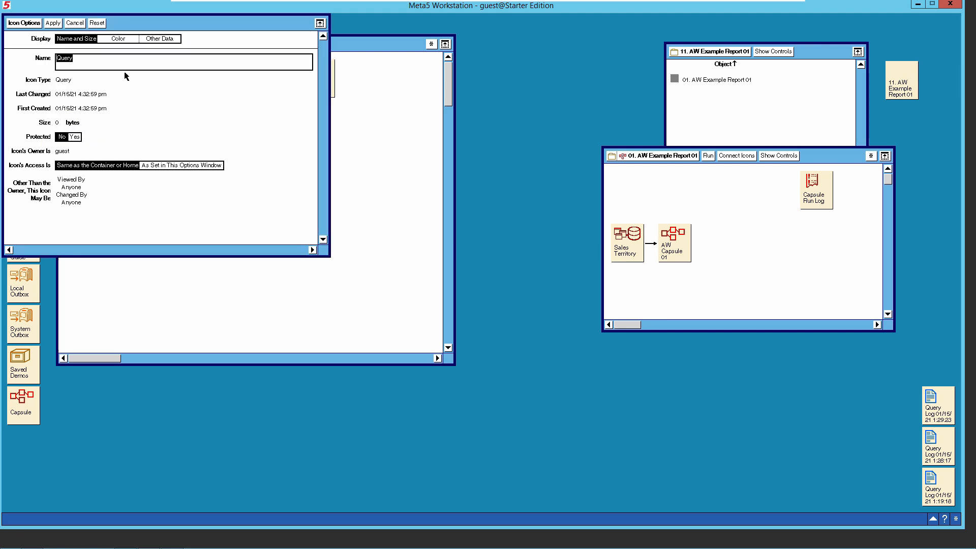
{"action": "type", "text": "Sales Territory"}
{"action": "left_click", "coordinate": [31, 25]}
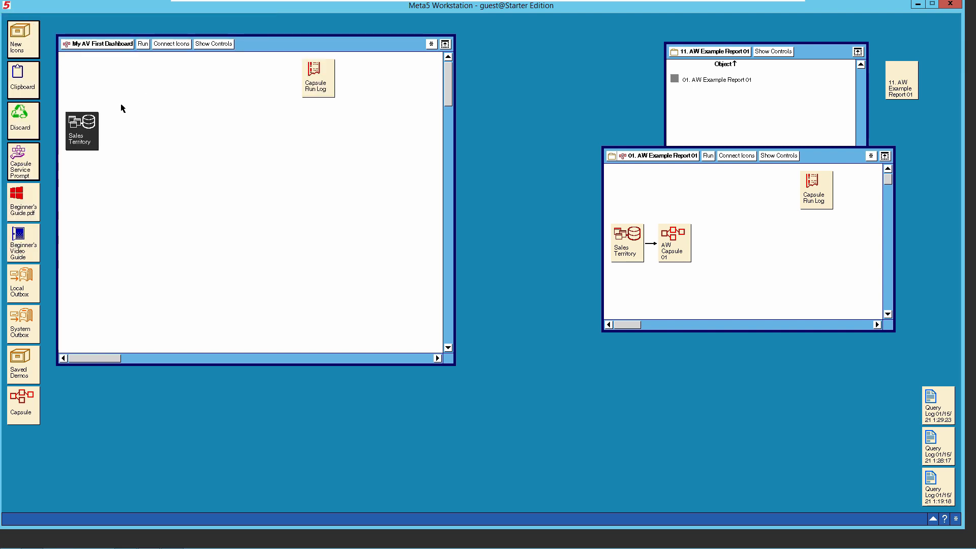
Set the new query's gateway to ODBC and database name to ADVENTUREWORKS_DW_M5A, enable Use WTDD, and apply the options.
{"action": "right_click", "coordinate": [84, 128]}
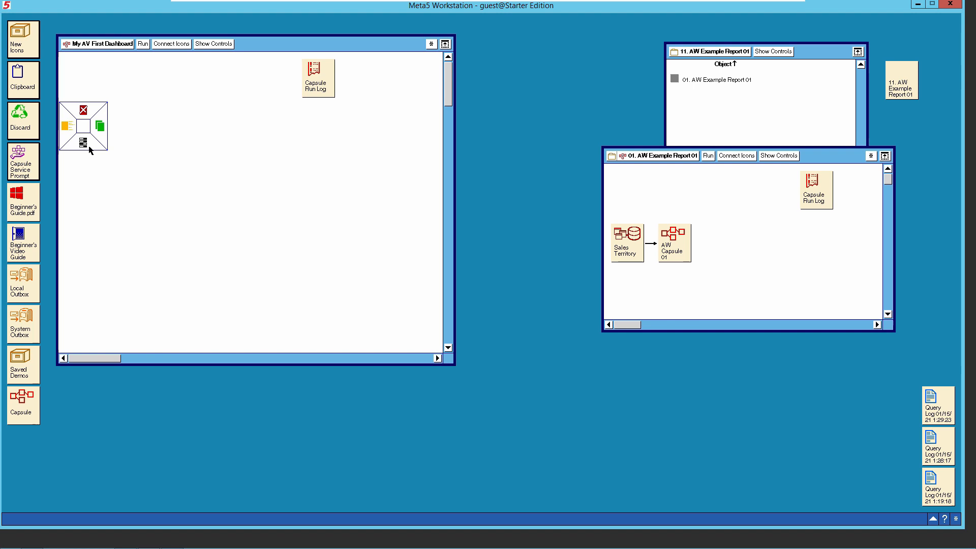
{"action": "left_click", "coordinate": [90, 148]}
{"action": "left_click", "coordinate": [162, 41]}
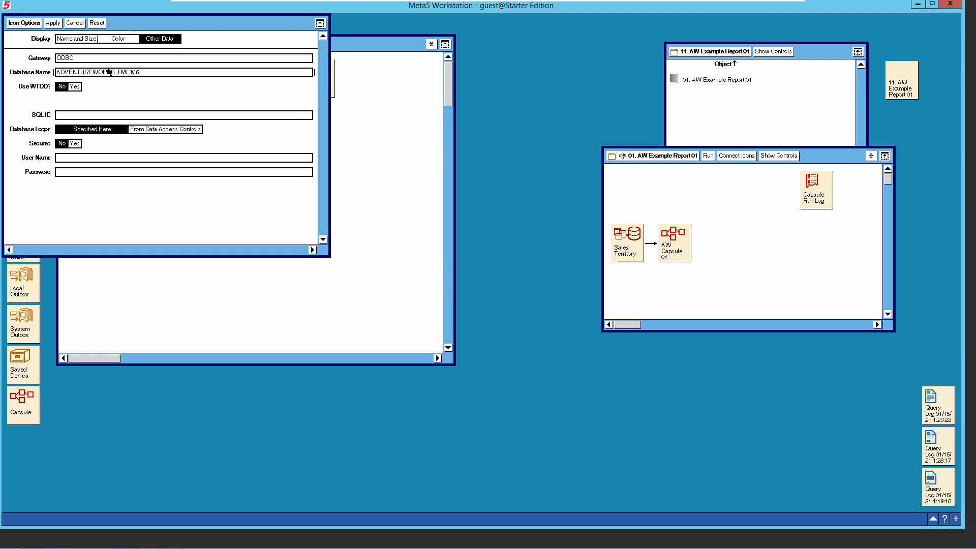
{"action": "type", "text": "A"}
{"action": "left_click", "coordinate": [75, 87]}
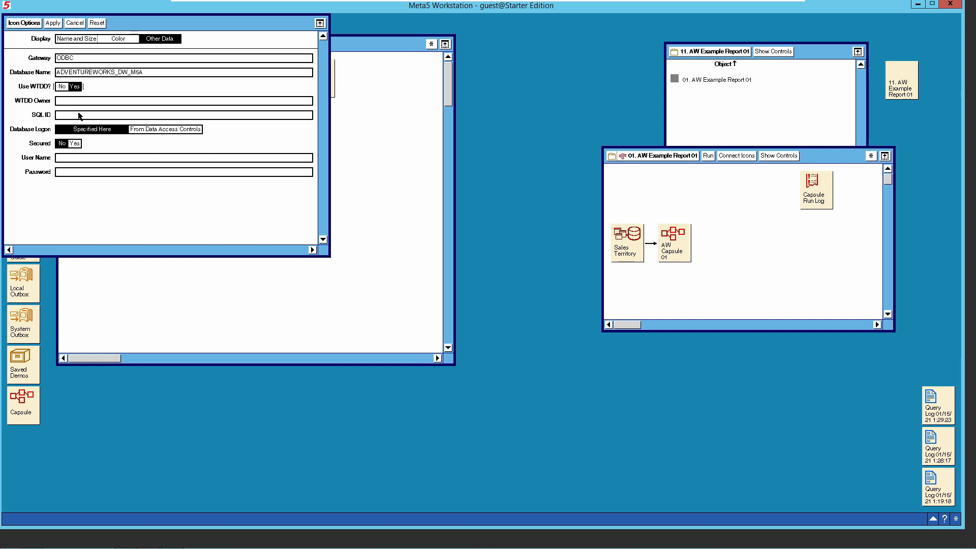
{"action": "left_click", "coordinate": [70, 102]}
{"action": "left_click", "coordinate": [55, 23]}
{"action": "left_click", "coordinate": [36, 26]}
{"action": "left_click", "coordinate": [123, 228]}
Open the dashboard's Sales Territory query and enlarge and arrange its Query Control and Query Catalog windows.
{"action": "double_click", "coordinate": [86, 137]}
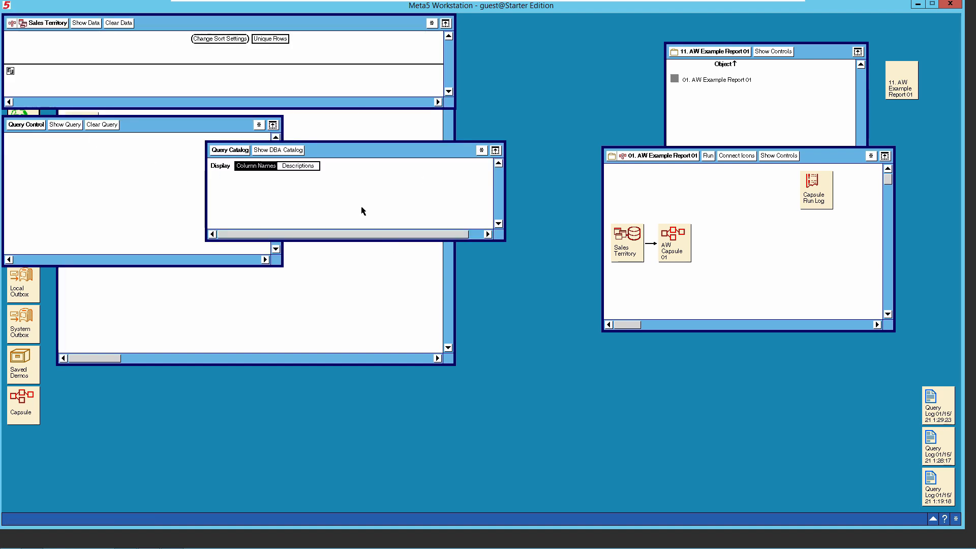
{"action": "left_click_drag", "start_coordinate": [506, 242], "coordinate": [523, 405]}
{"action": "left_click_drag", "start_coordinate": [151, 266], "coordinate": [155, 342]}
{"action": "left_click_drag", "start_coordinate": [452, 152], "coordinate": [380, 189]}
Examine the layout of the example report's Sales Territory query and close it.
{"action": "double_click", "coordinate": [618, 231]}
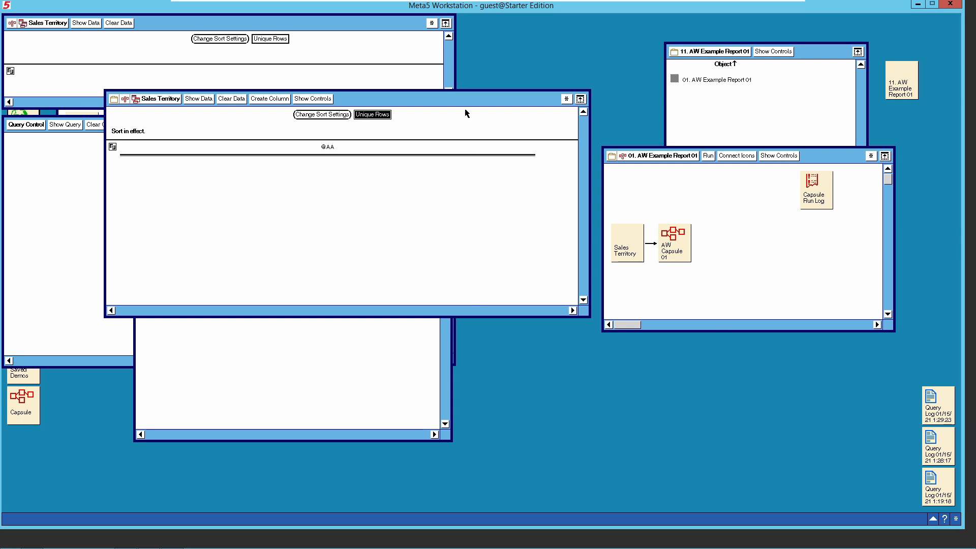
{"action": "left_click_drag", "start_coordinate": [508, 97], "coordinate": [775, 70]}
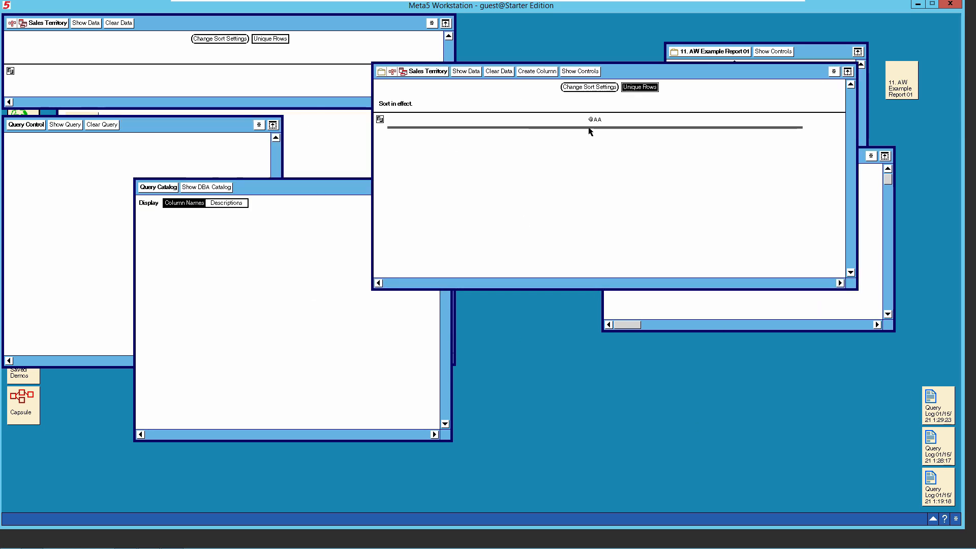
{"action": "double_click", "coordinate": [414, 75]}
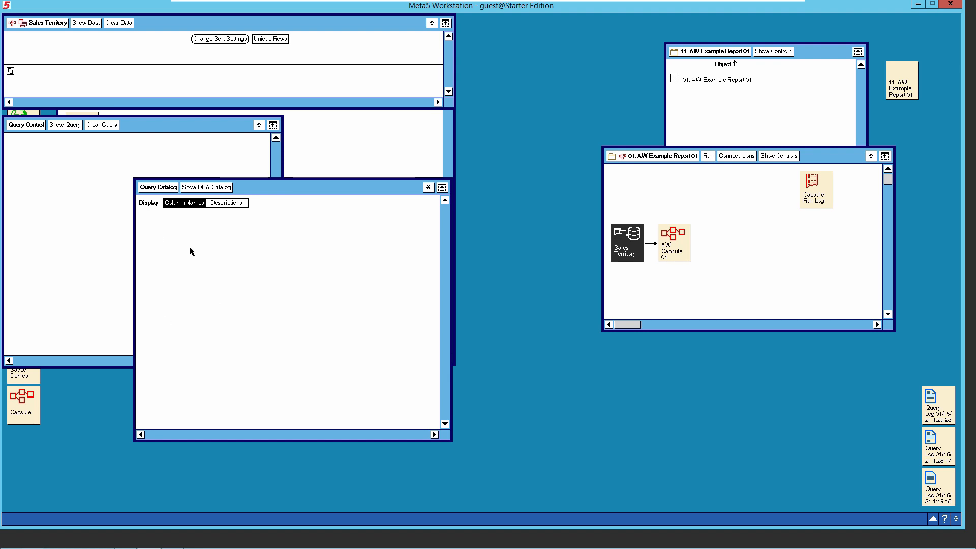
Pick the dbo.DimSalesTerritory table of Internet Sales Facts in the DBA catalog and show its columns in the user catalog.
{"action": "left_click", "coordinate": [204, 188]}
{"action": "left_click_drag", "start_coordinate": [277, 192], "coordinate": [248, 187]}
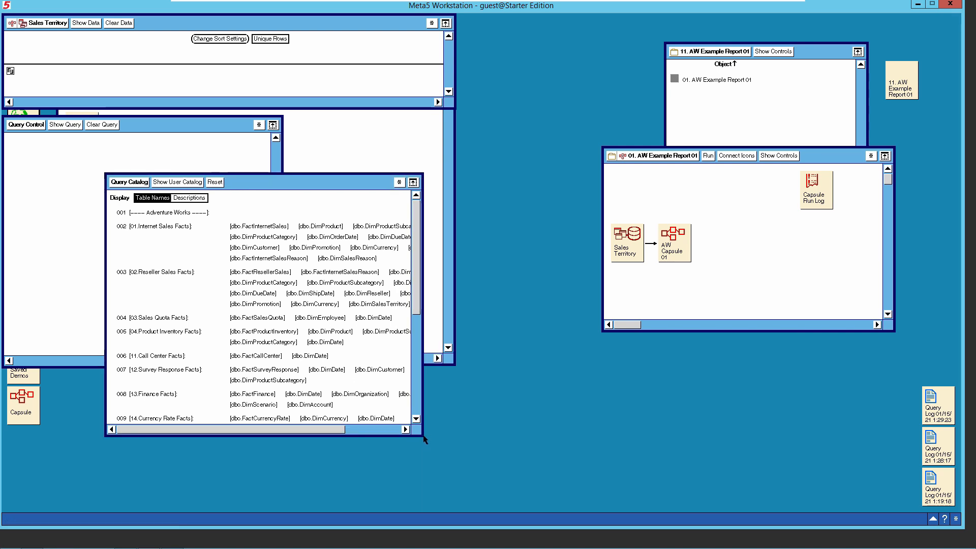
{"action": "left_click_drag", "start_coordinate": [424, 437], "coordinate": [542, 470]}
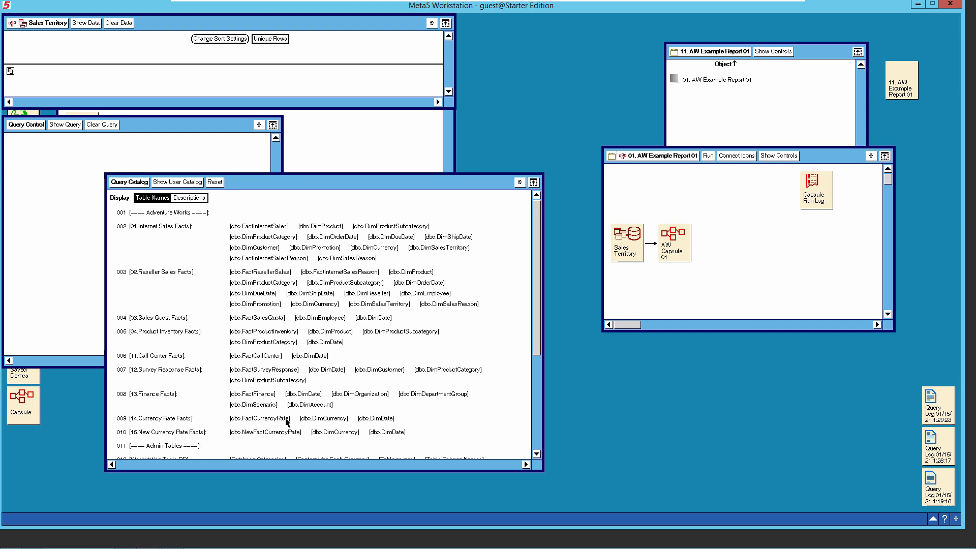
{"action": "left_click", "coordinate": [435, 248]}
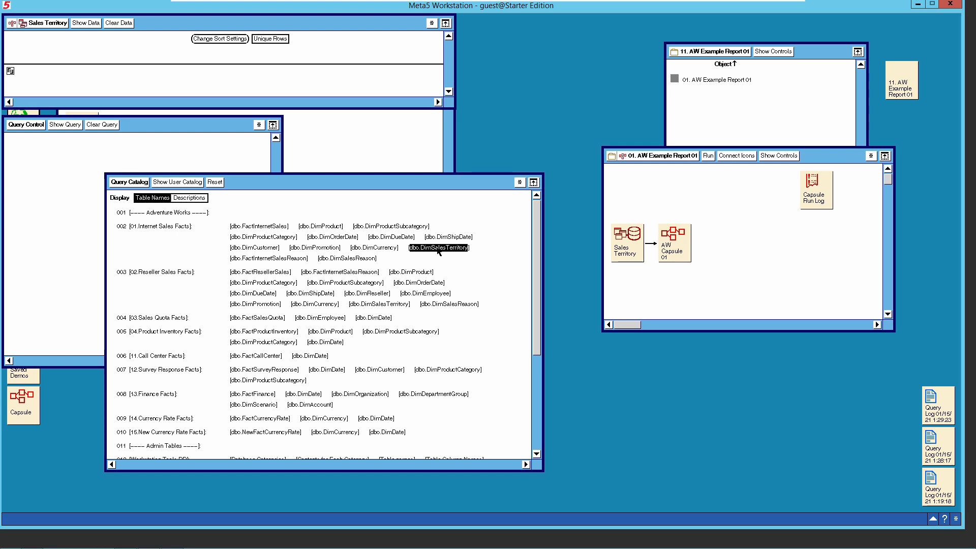
{"action": "left_click", "coordinate": [173, 186]}
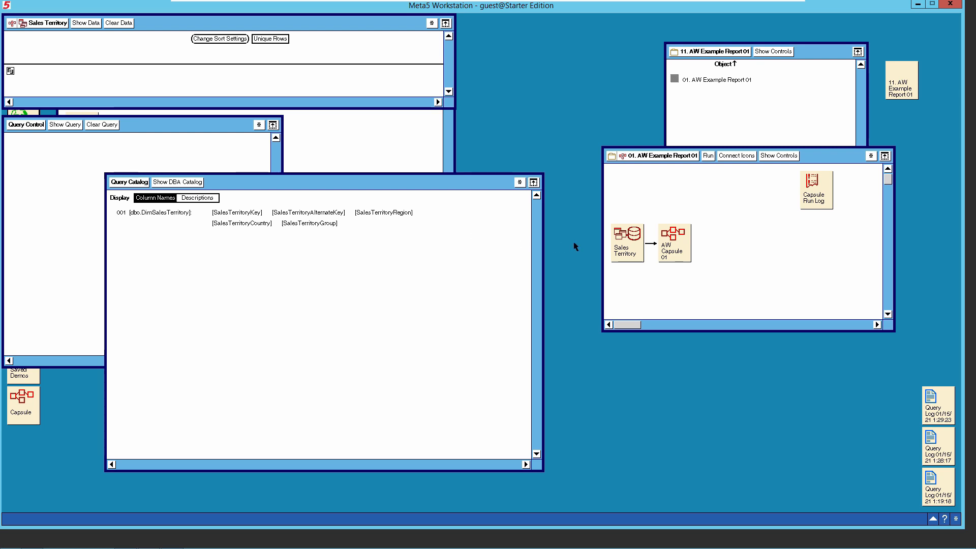
Reopen the example report's Sales Territory query and show its data.
{"action": "left_click", "coordinate": [627, 247]}
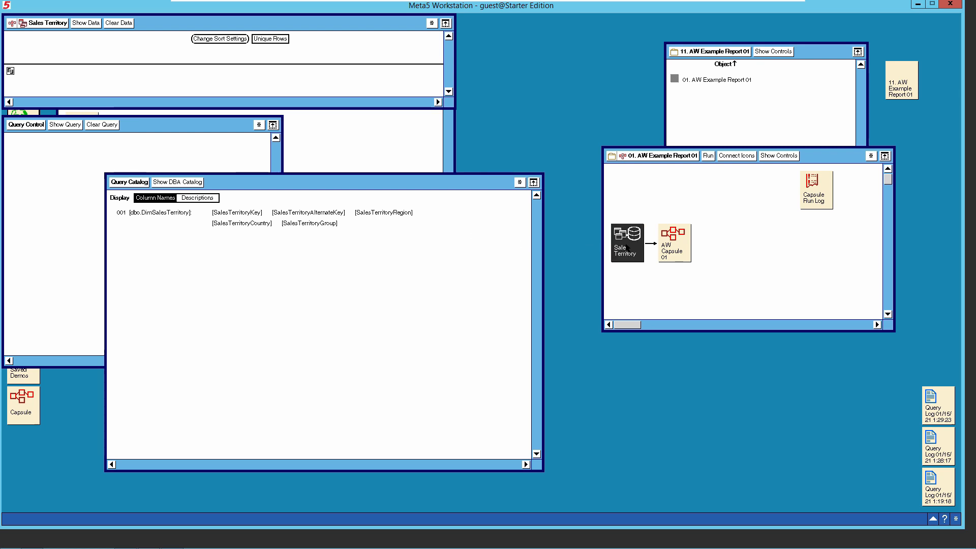
{"action": "double_click", "coordinate": [626, 248]}
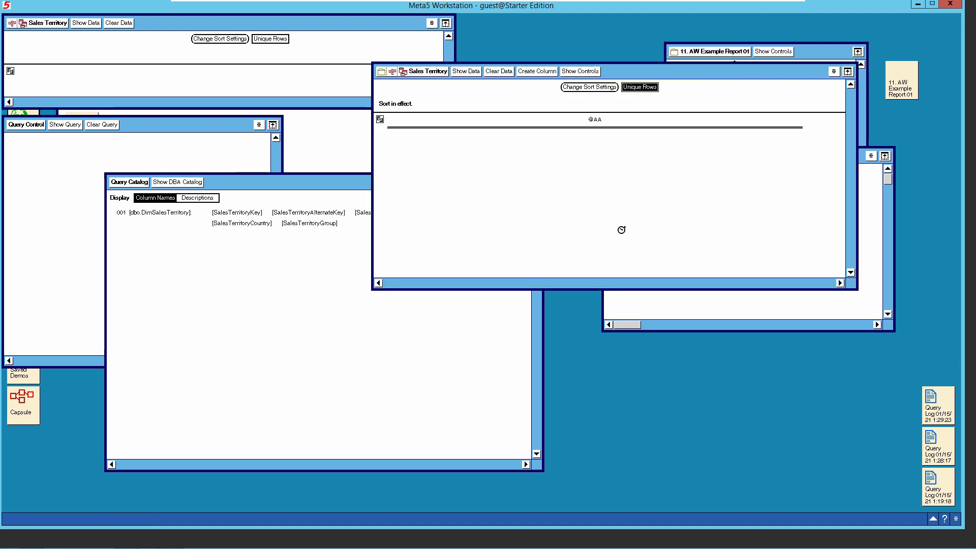
{"action": "left_click", "coordinate": [468, 72]}
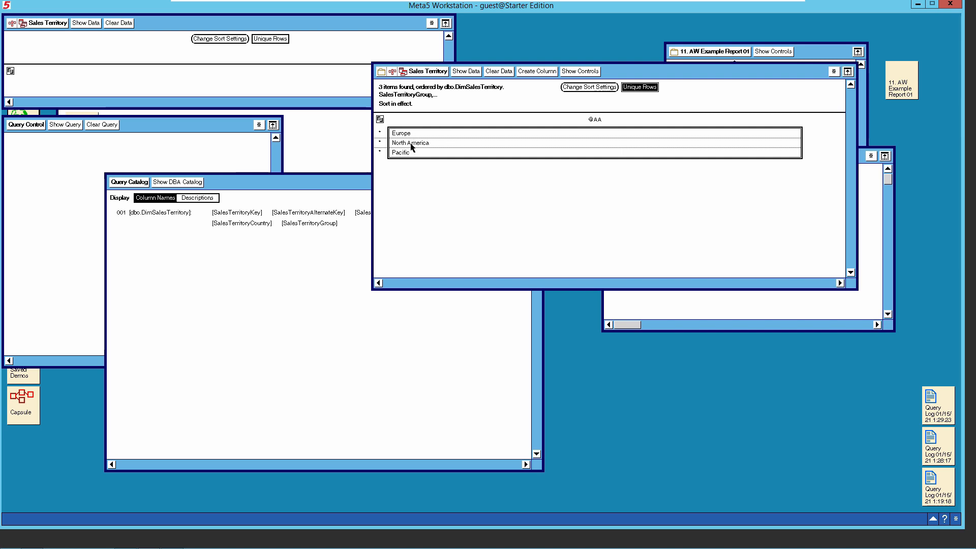
Capture the example query's SQL in an enlarged query log and close the example query and log.
{"action": "left_click", "coordinate": [834, 72]}
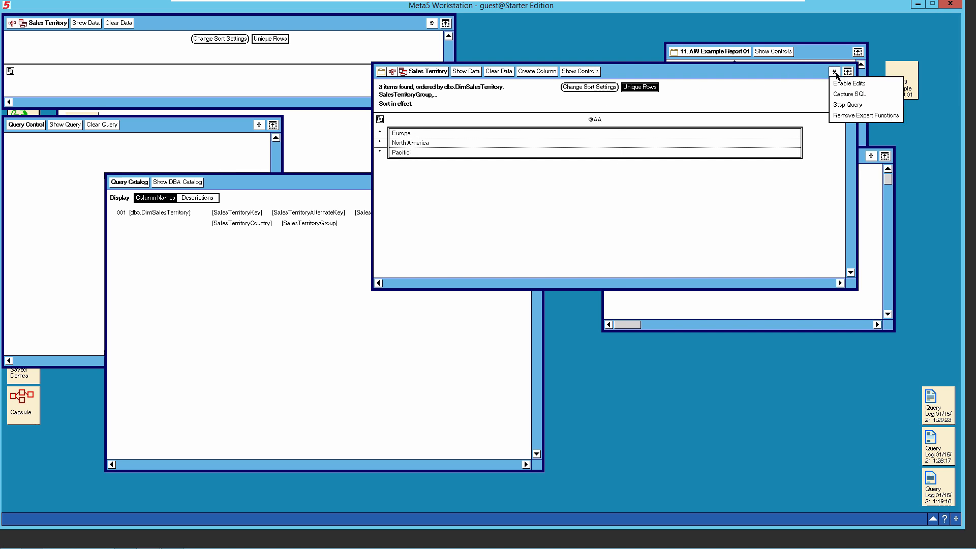
{"action": "left_click", "coordinate": [846, 95]}
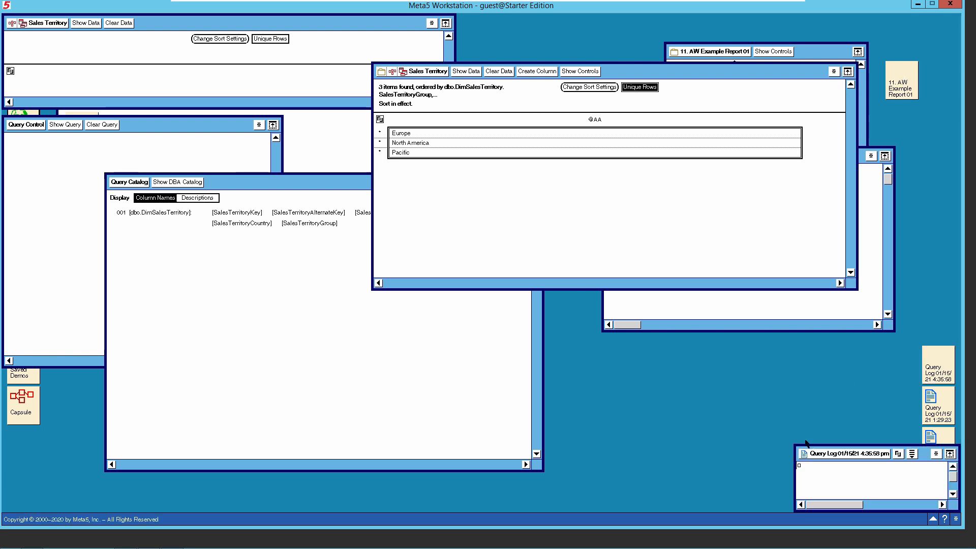
{"action": "left_click_drag", "start_coordinate": [791, 442], "coordinate": [557, 330]}
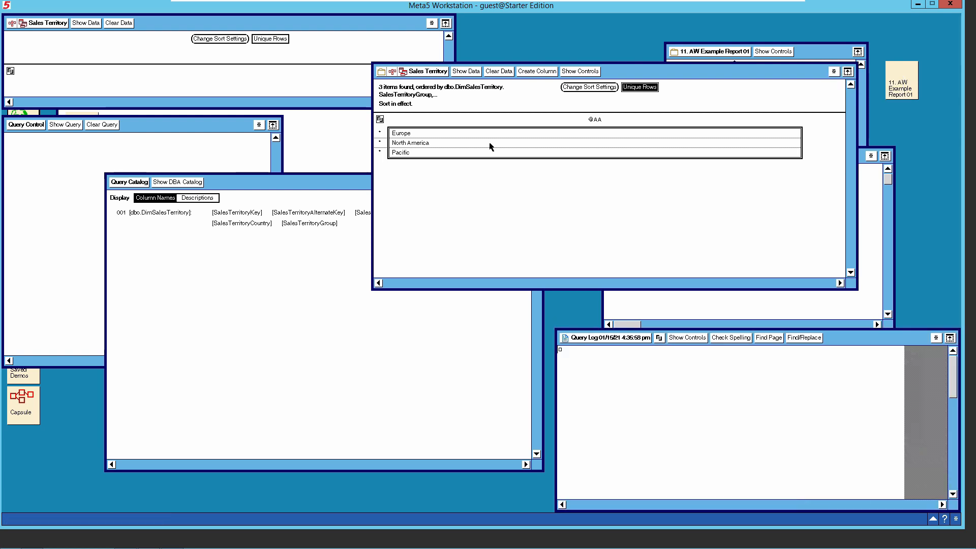
{"action": "left_click", "coordinate": [472, 78]}
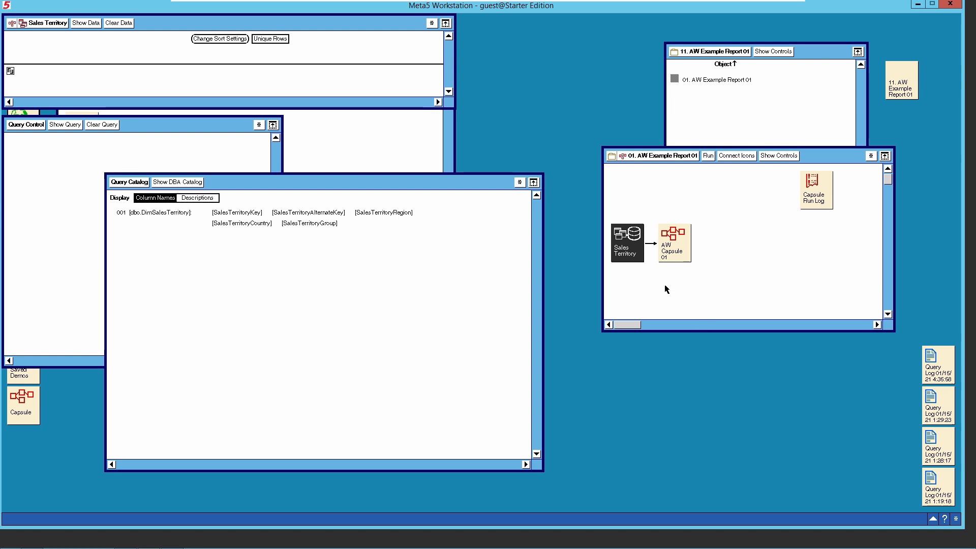
Place the SalesTerritoryGroup column of dbo.DimSalesTerritory in the Sales Territory query layout and close the query catalog.
{"action": "left_click", "coordinate": [305, 225]}
{"action": "right_click", "coordinate": [305, 225]}
{"action": "left_click", "coordinate": [321, 223]}
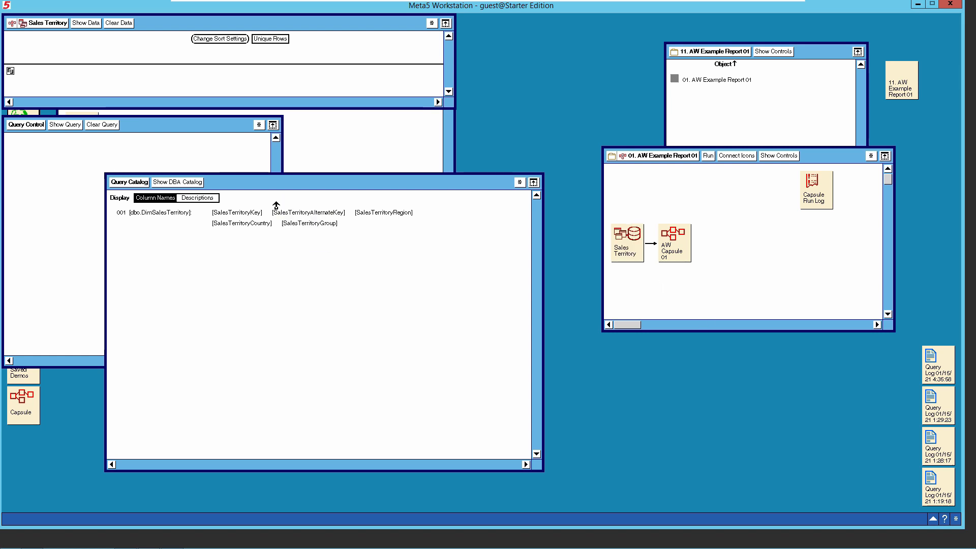
{"action": "left_click", "coordinate": [55, 78]}
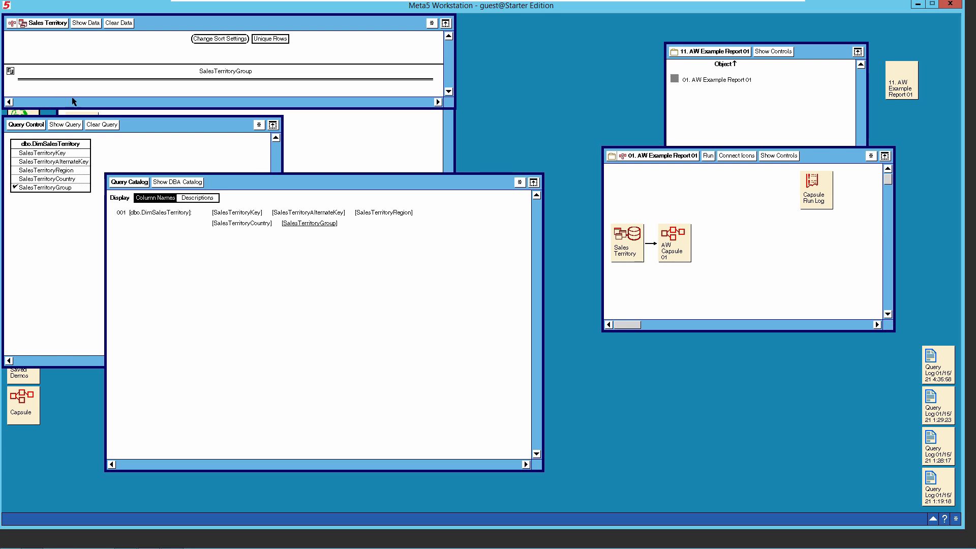
{"action": "left_click", "coordinate": [122, 183]}
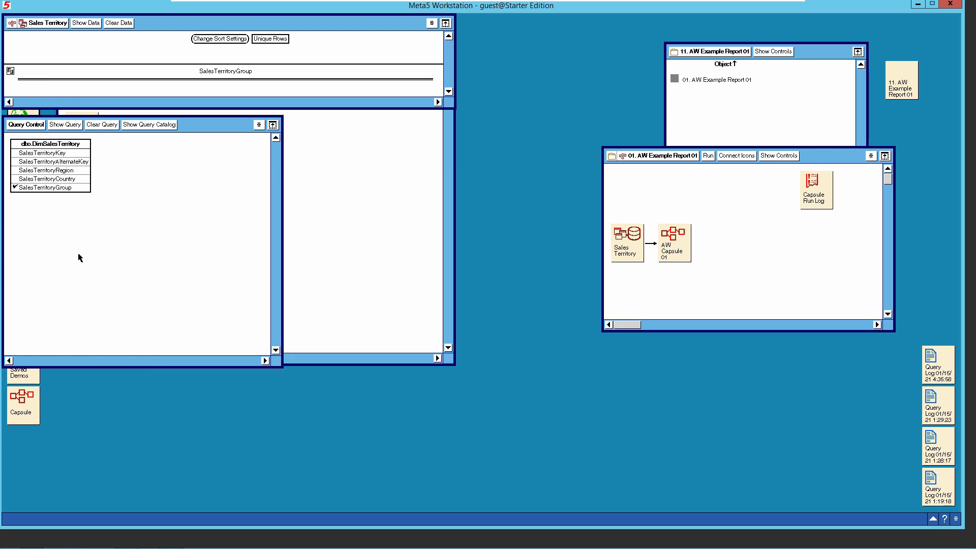
Constrain SalesTerritoryGroup in the query control with a Not = comparison to NA, picked from all available choices.
{"action": "left_click", "coordinate": [50, 188]}
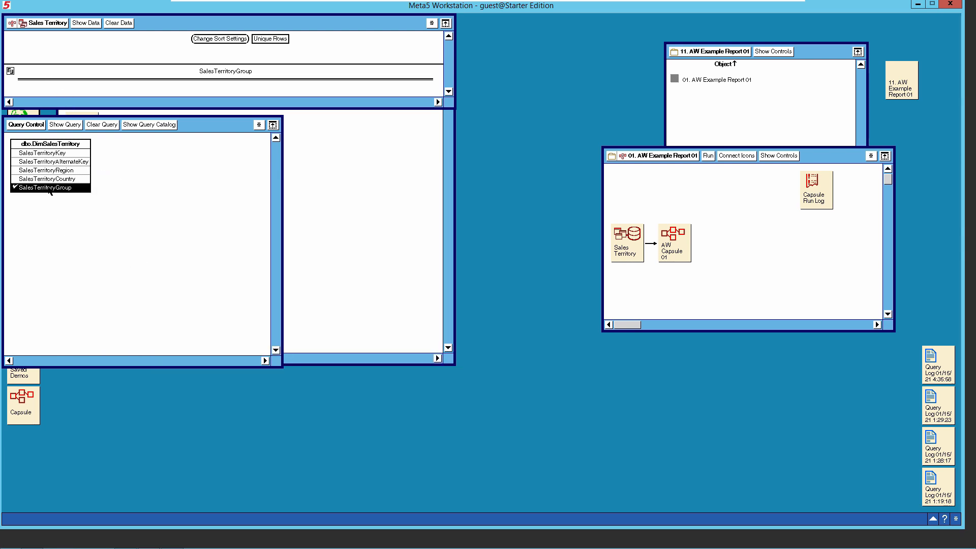
{"action": "right_click", "coordinate": [49, 188]}
{"action": "left_click", "coordinate": [50, 199]}
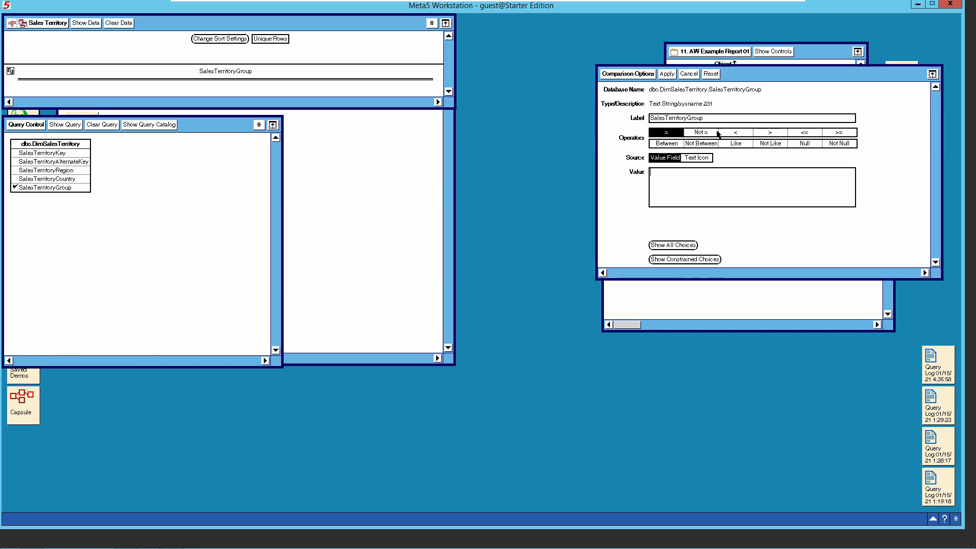
{"action": "left_click", "coordinate": [701, 132]}
{"action": "left_click", "coordinate": [674, 245]}
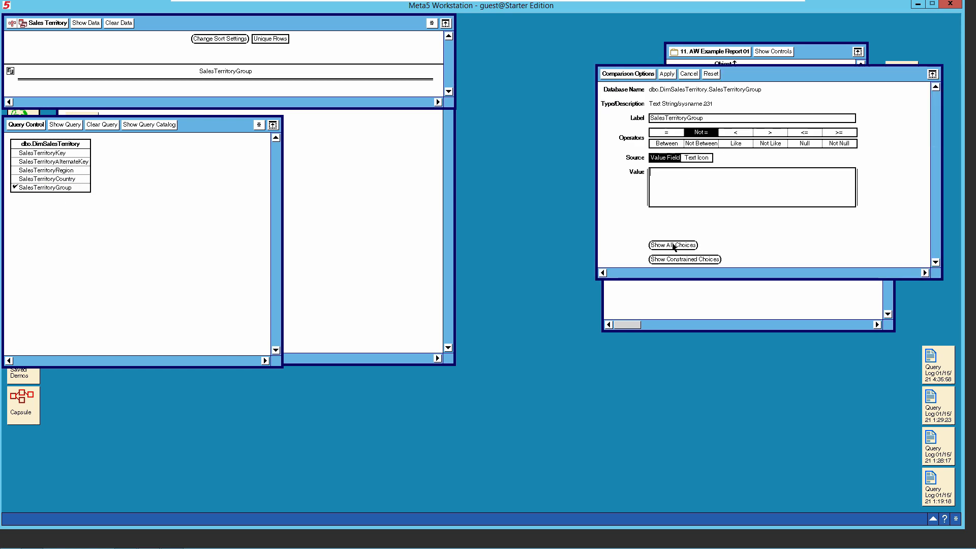
{"action": "left_click", "coordinate": [834, 54]}
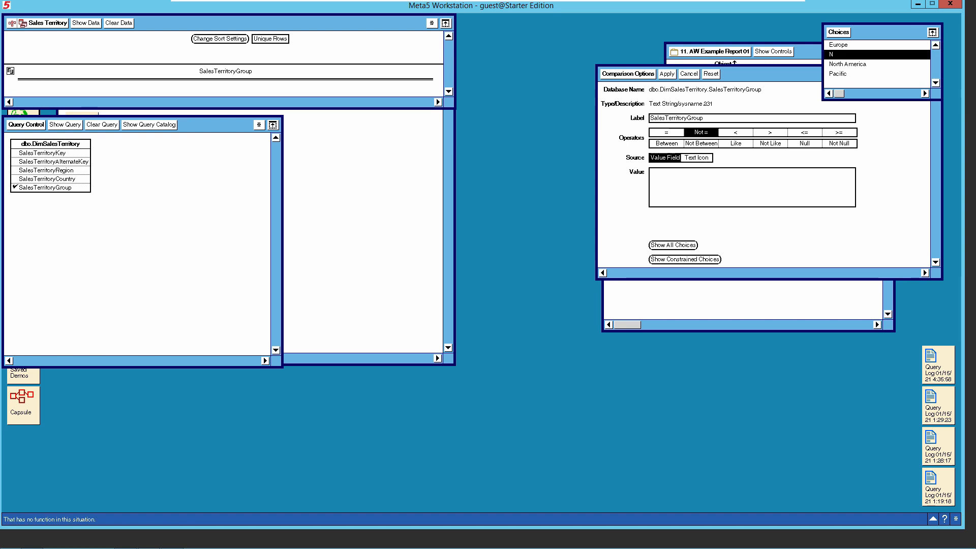
{"action": "left_click", "coordinate": [838, 33]}
{"action": "left_click", "coordinate": [672, 75]}
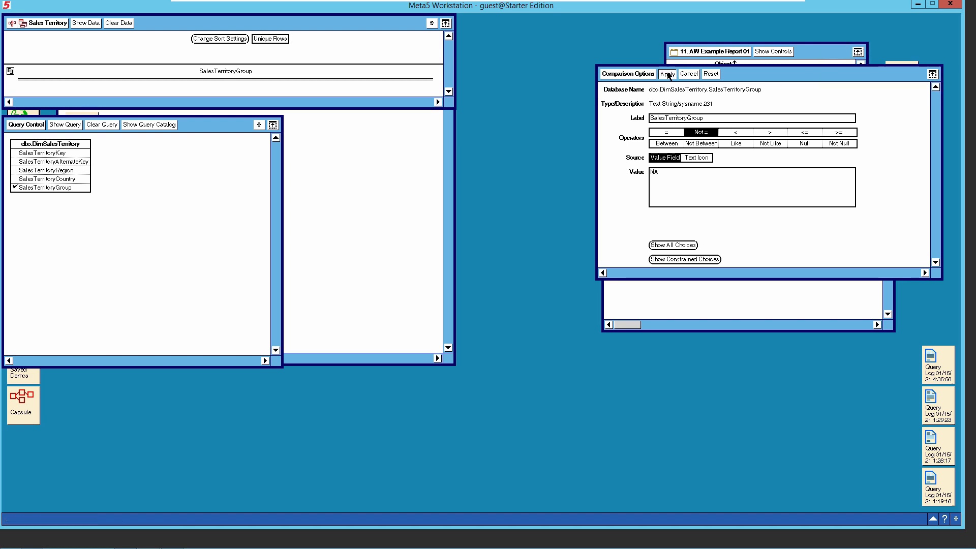
{"action": "left_click", "coordinate": [640, 75]}
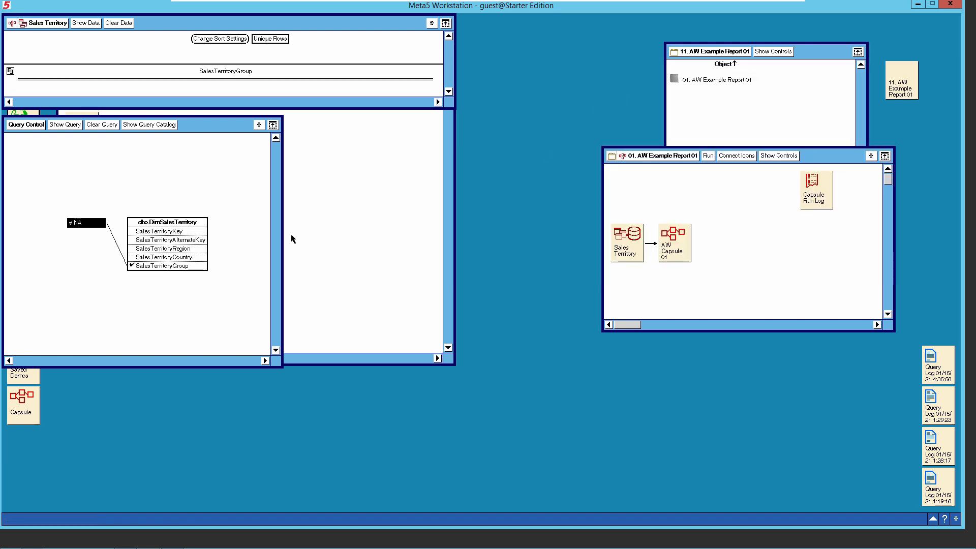
{"action": "left_click_drag", "start_coordinate": [214, 126], "coordinate": [246, 148]}
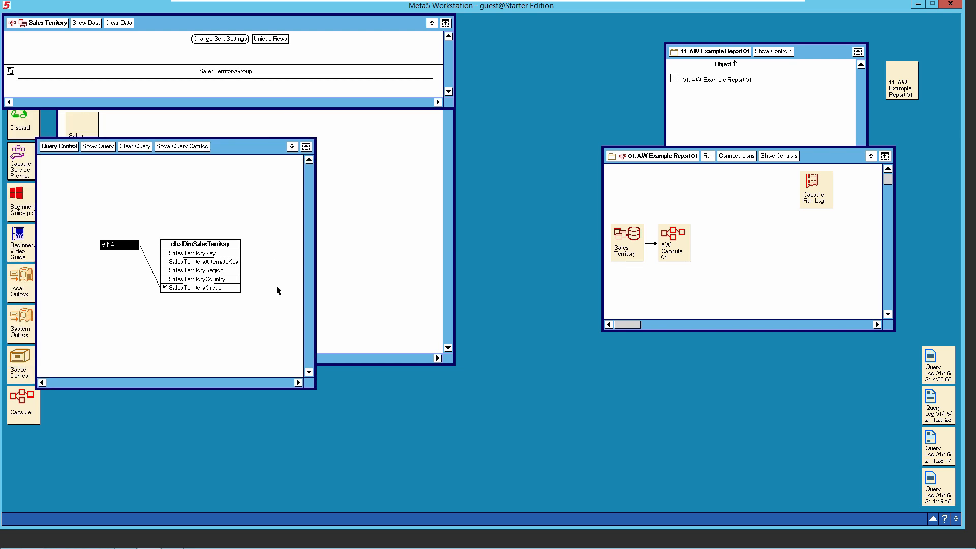
{"action": "left_click", "coordinate": [192, 288]}
{"action": "right_click", "coordinate": [192, 288]}
{"action": "left_click", "coordinate": [193, 305]}
{"action": "left_click", "coordinate": [731, 119]}
{"action": "key", "text": "BackSpace"}
{"action": "key", "text": "BackSpace"}
{"action": "key", "text": "BackSpace"}
{"action": "key", "text": "BackSpace"}
{"action": "key", "text": "BackSpace"}
{"action": "key", "text": "BackSpace"}
{"action": "key", "text": "BackSpace"}
{"action": "key", "text": "BackSpace"}
{"action": "key", "text": "BackSpace"}
{"action": "key", "text": "BackSpace"}
{"action": "key", "text": "BackSpace"}
{"action": "key", "text": "BackSpace"}
{"action": "key", "text": "BackSpace"}
{"action": "key", "text": "BackSpace"}
{"action": "key", "text": "BackSpace"}
{"action": "key", "text": "BackSpace"}
{"action": "key", "text": "BackSpace"}
{"action": "key", "text": "BackSpace"}
{"action": "key", "text": "BackSpace"}
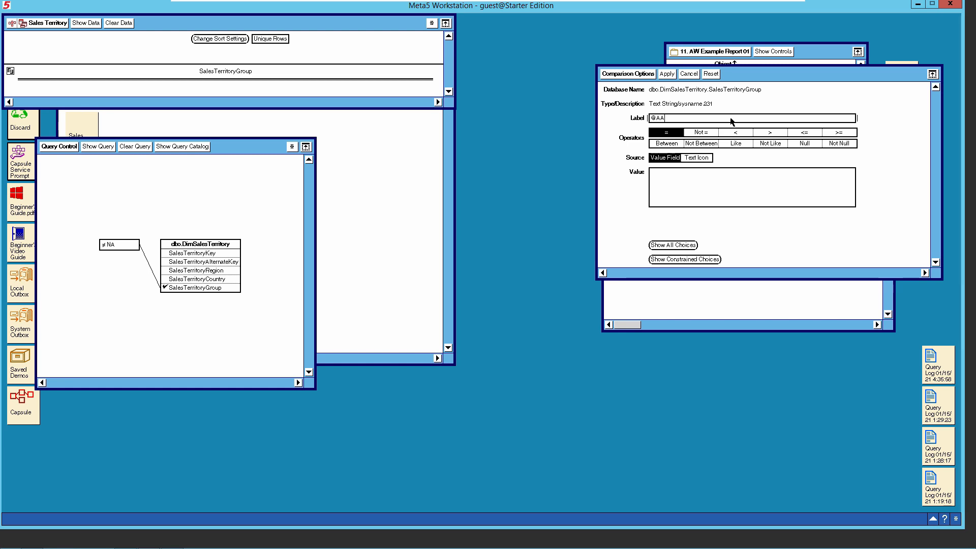
{"action": "left_click", "coordinate": [666, 75]}
{"action": "left_click", "coordinate": [633, 75]}
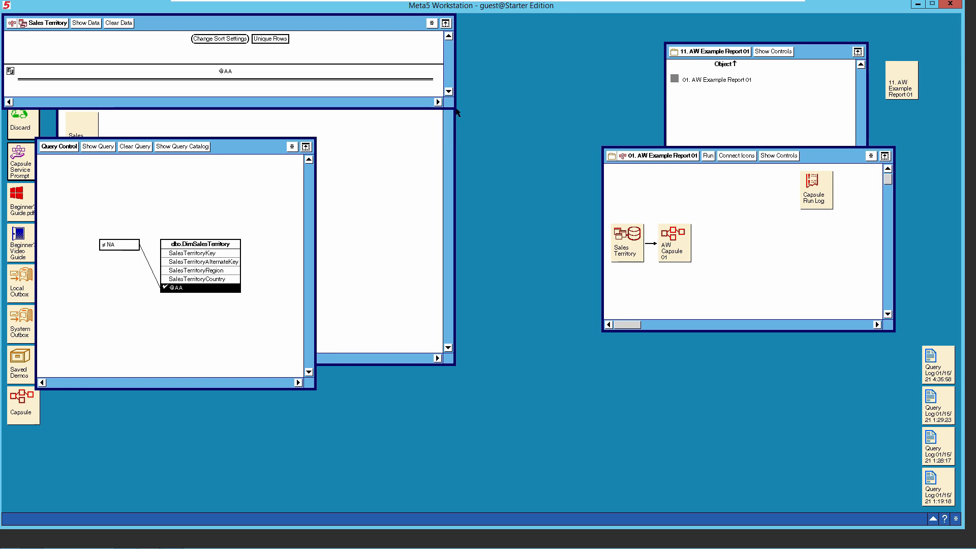
Show the Sales Territory query's data, close its query control and enlarge the query window to fit all rows.
{"action": "left_click_drag", "start_coordinate": [454, 109], "coordinate": [460, 157]}
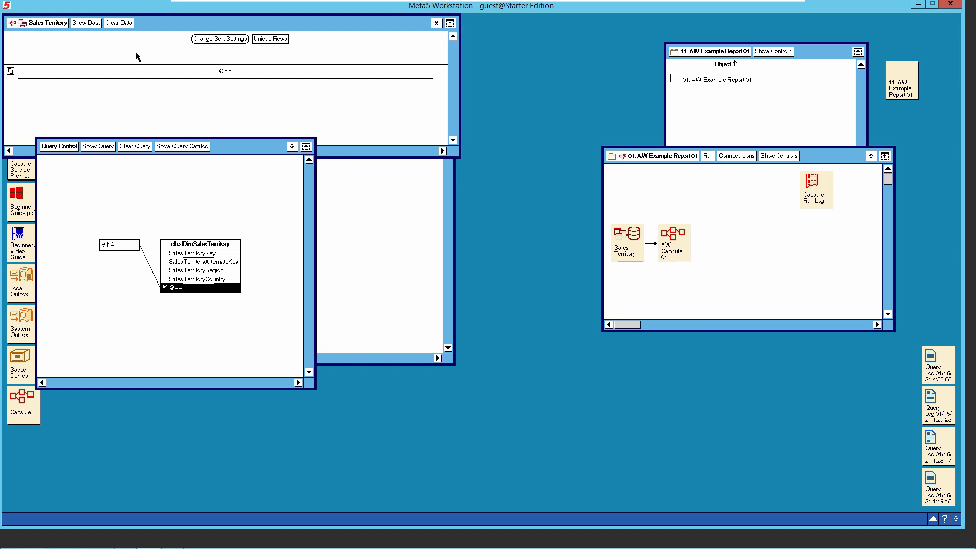
{"action": "left_click", "coordinate": [84, 23]}
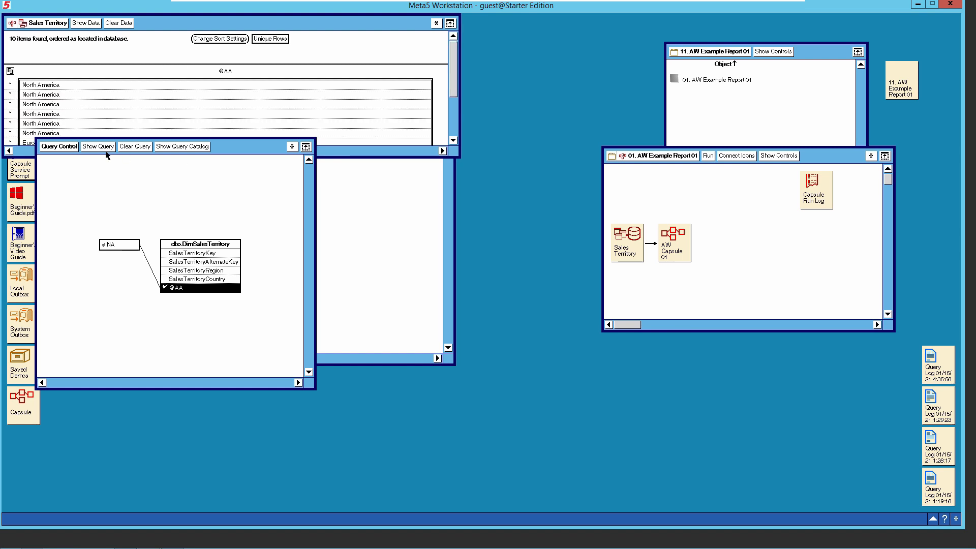
{"action": "left_click", "coordinate": [72, 149]}
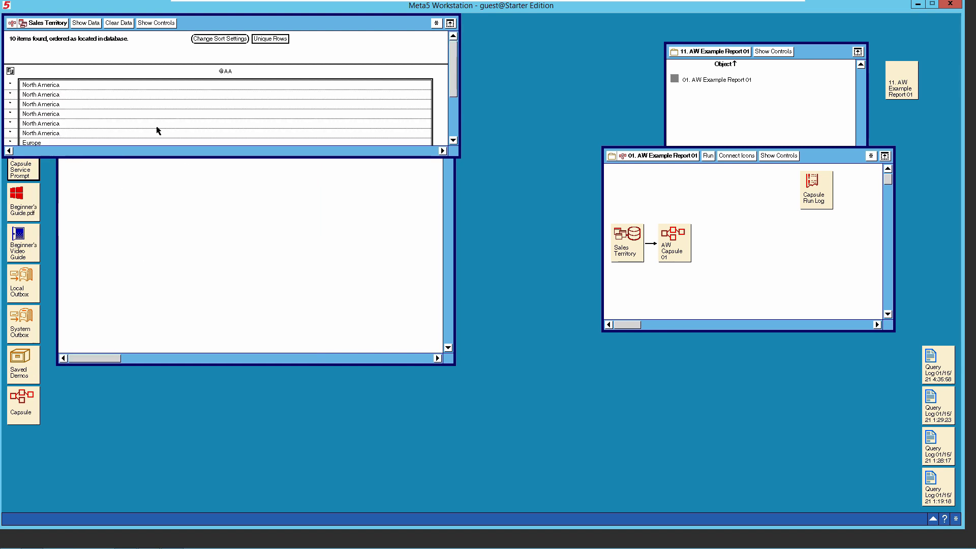
{"action": "left_click_drag", "start_coordinate": [459, 158], "coordinate": [479, 404]}
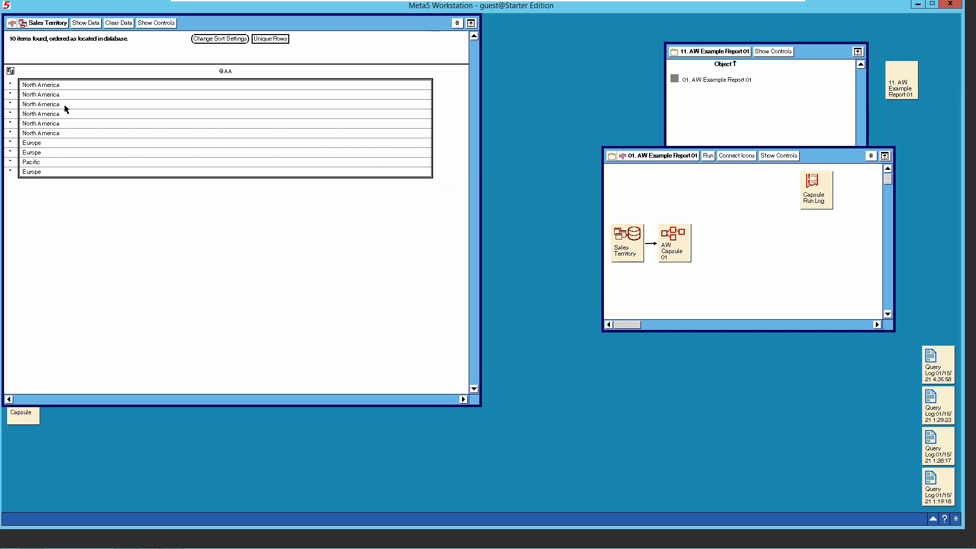
Restrict the Sales Territory query to unique rows, refresh its data and close the query.
{"action": "left_click", "coordinate": [277, 39]}
{"action": "left_click", "coordinate": [85, 24]}
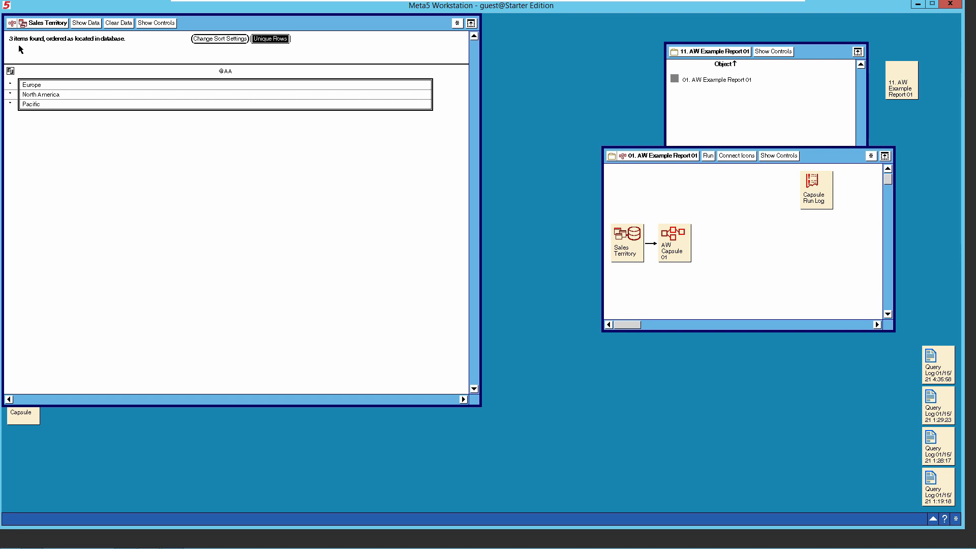
{"action": "left_click", "coordinate": [47, 25]}
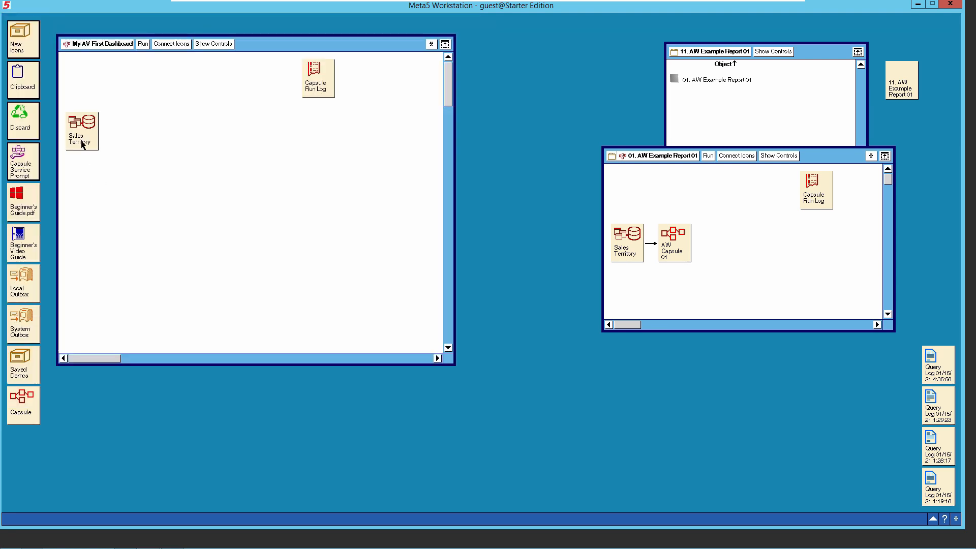
{"action": "left_click", "coordinate": [80, 134]}
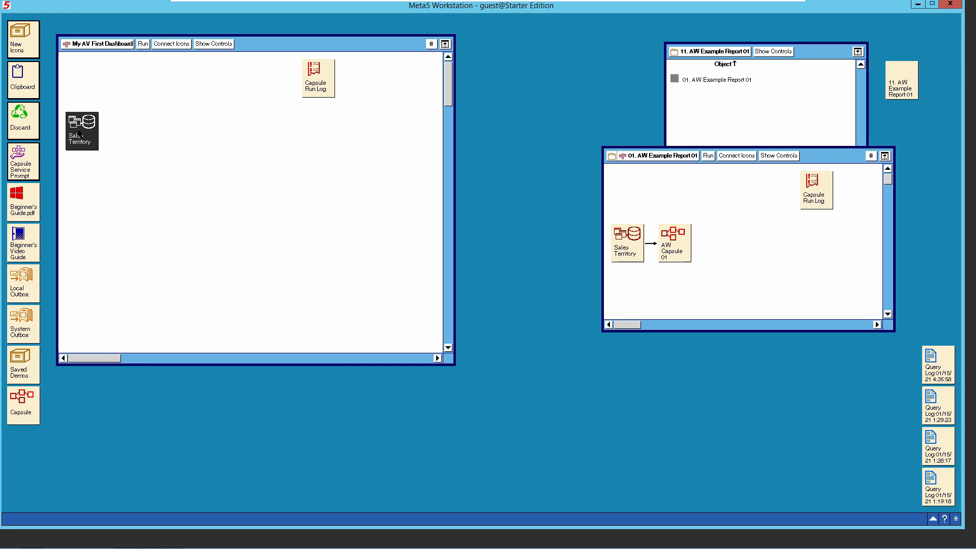
{"action": "double_click", "coordinate": [80, 134]}
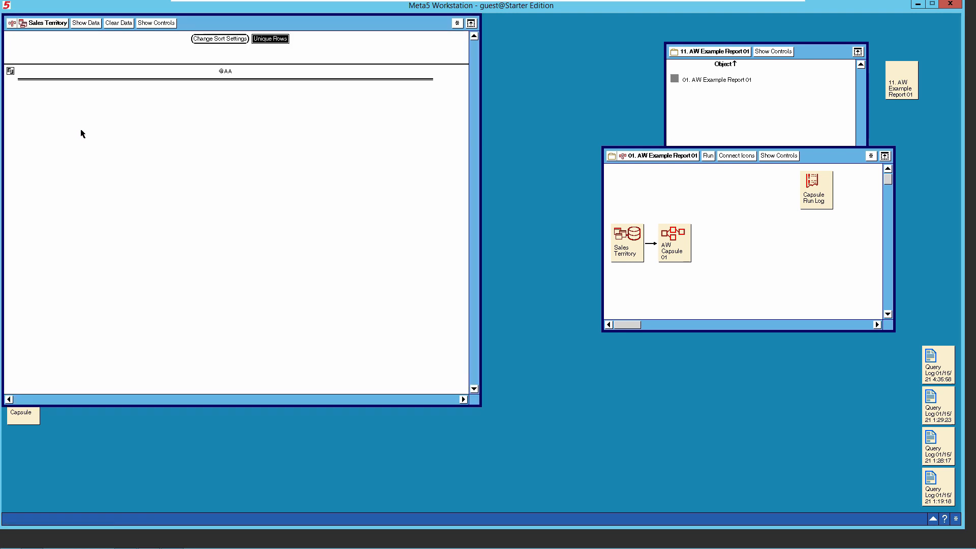
{"action": "left_click", "coordinate": [93, 28]}
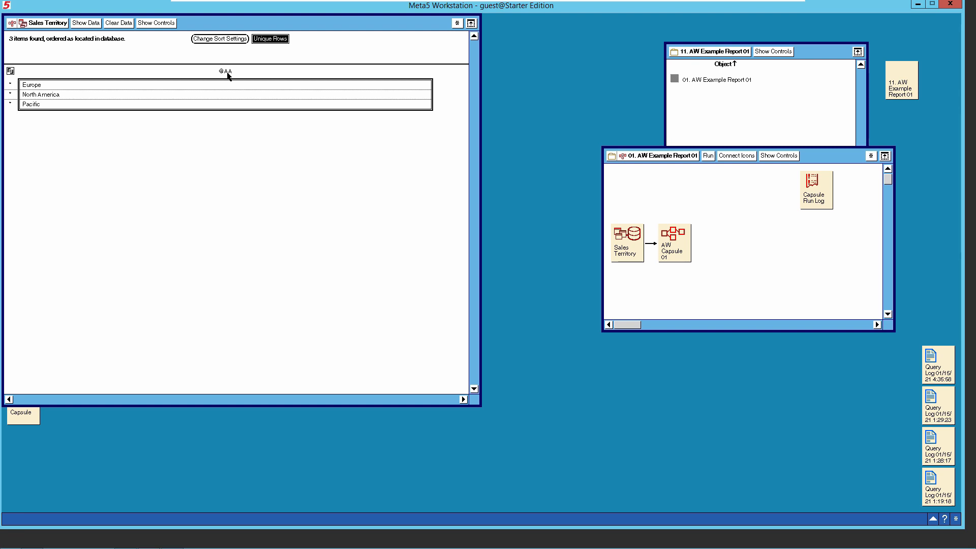
{"action": "left_click", "coordinate": [51, 23]}
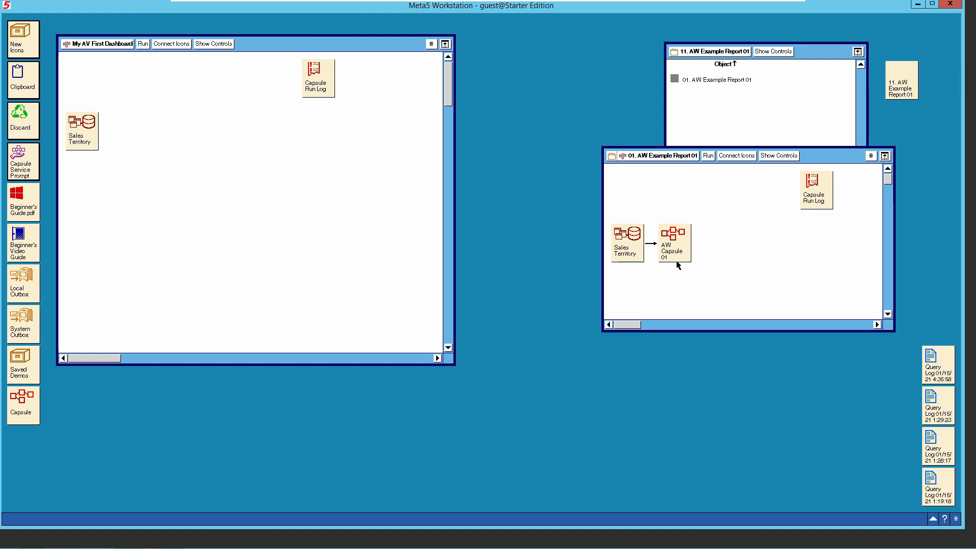
Add a blank Capsule icon from the Blank Icons collection beside Sales Territory in My AV First Dashboard and close the collection.
{"action": "double_click", "coordinate": [23, 49]}
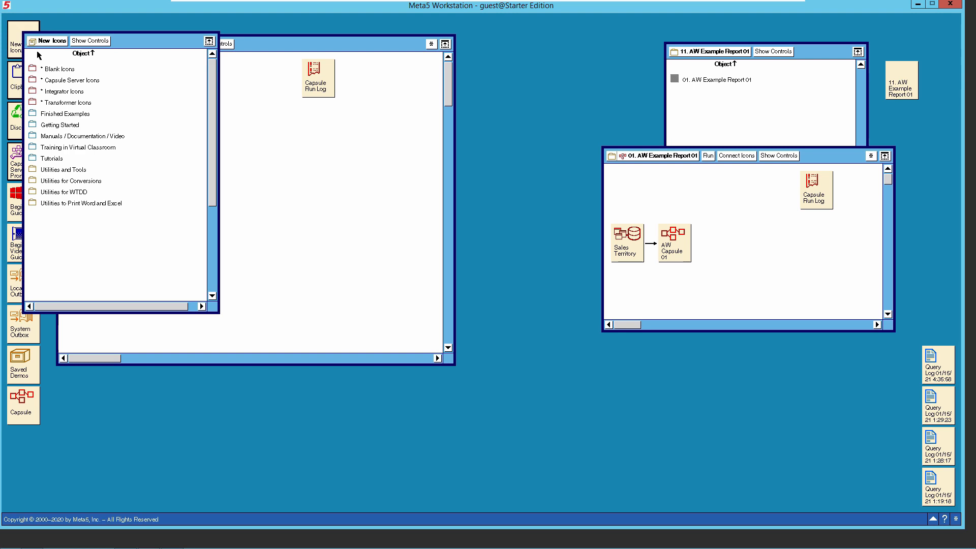
{"action": "left_click", "coordinate": [56, 71]}
{"action": "double_click", "coordinate": [56, 71]}
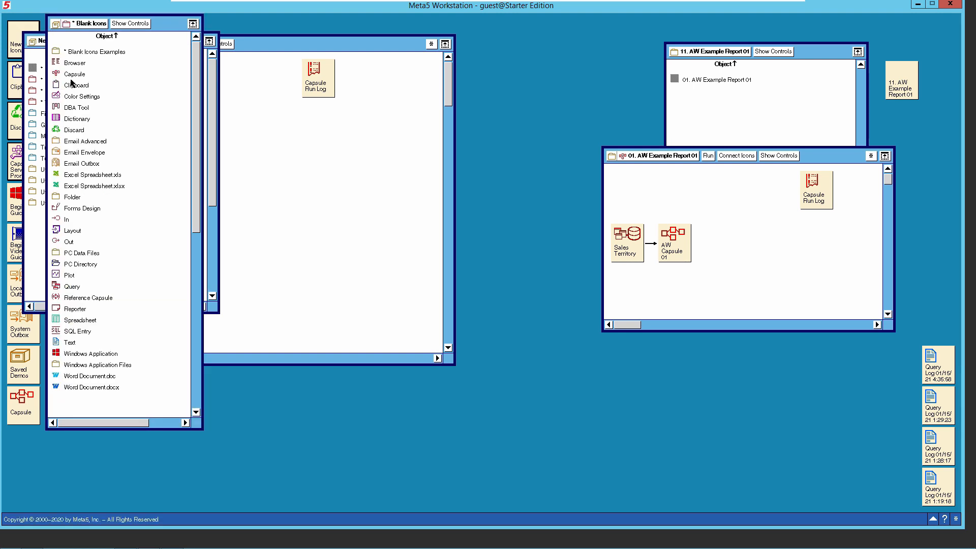
{"action": "left_click", "coordinate": [73, 75]}
{"action": "left_click_drag", "start_coordinate": [74, 75], "coordinate": [133, 123]}
{"action": "left_click", "coordinate": [54, 24]}
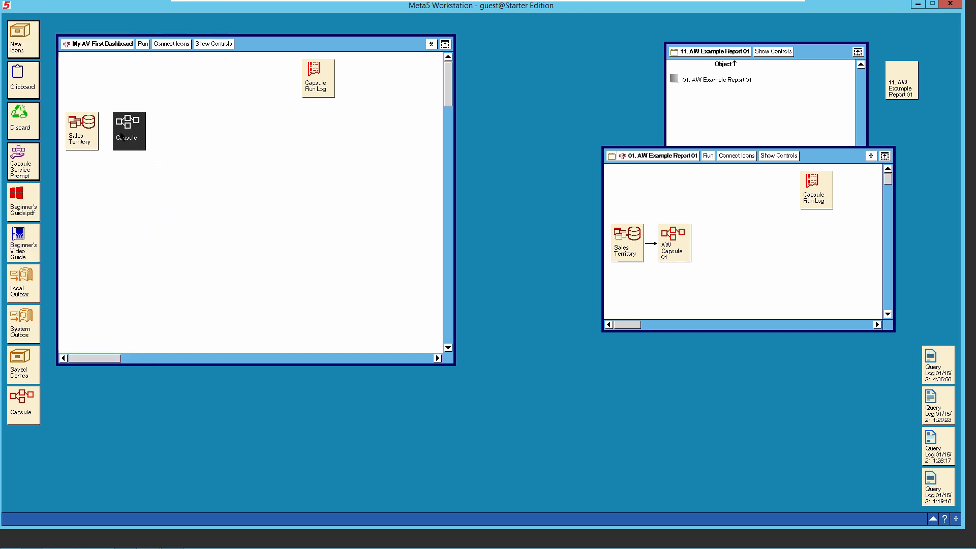
Connect the Sales Territory query to the new Capsule with an arrow.
{"action": "left_click", "coordinate": [88, 132]}
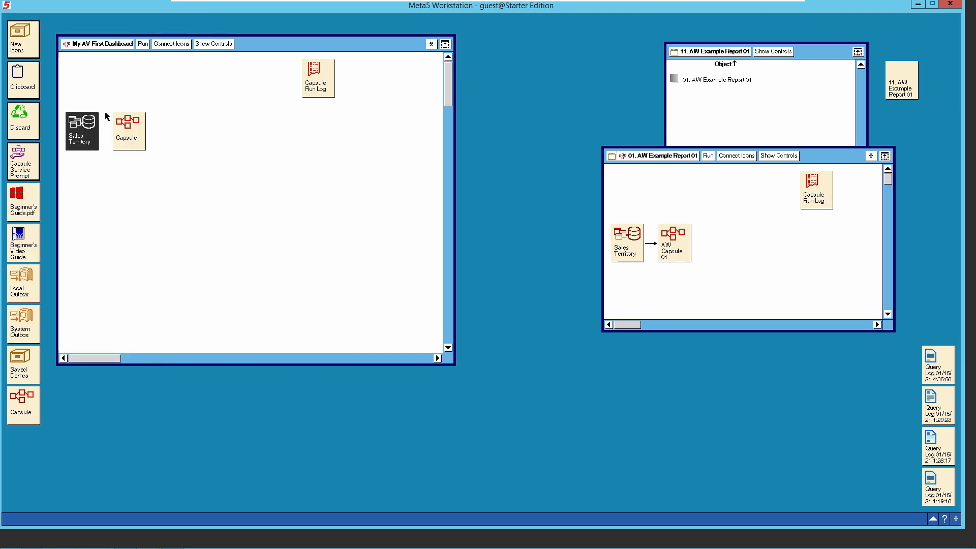
{"action": "left_click", "coordinate": [173, 45]}
{"action": "left_click", "coordinate": [136, 133]}
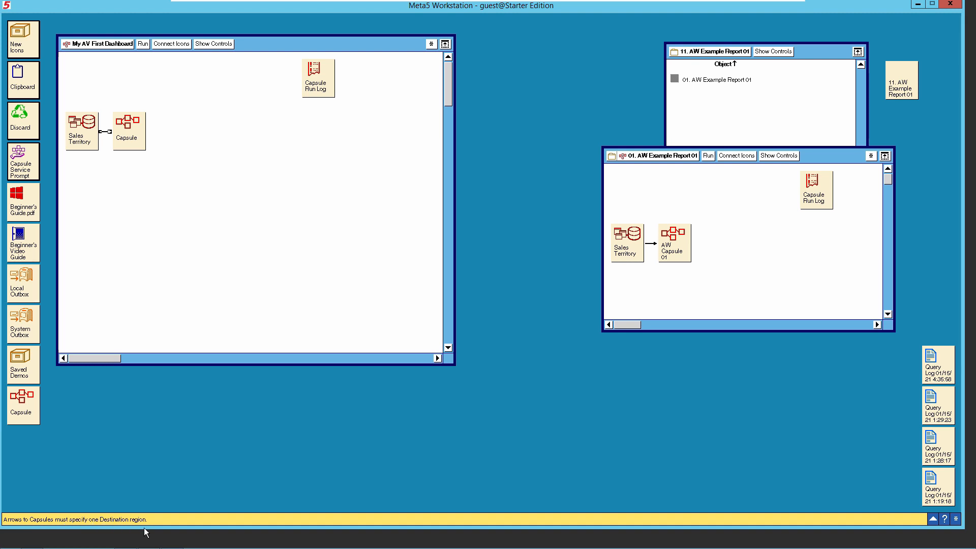
Set the arrow's destination area to Other with the region name controls and apply the arrow options.
{"action": "left_click", "coordinate": [106, 134]}
{"action": "left_click", "coordinate": [106, 151]}
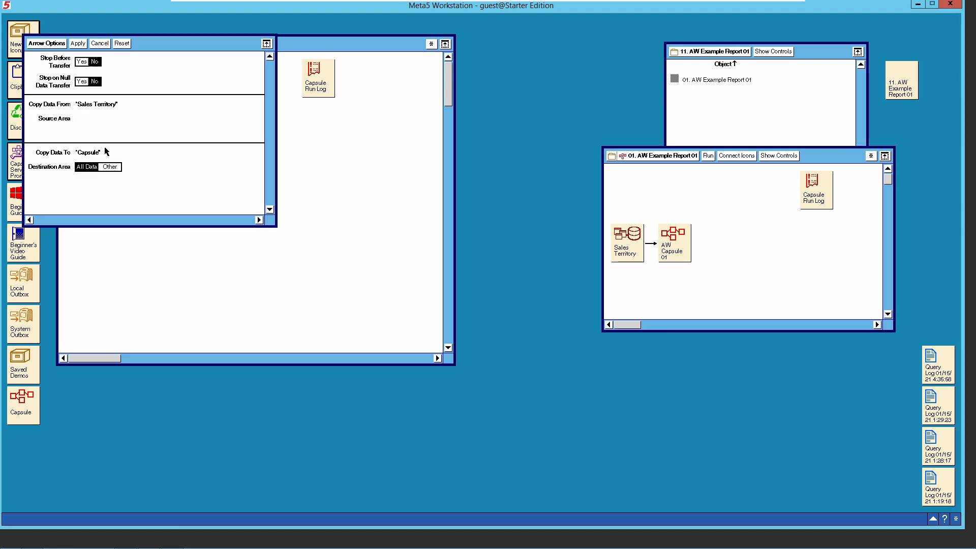
{"action": "left_click", "coordinate": [106, 168]}
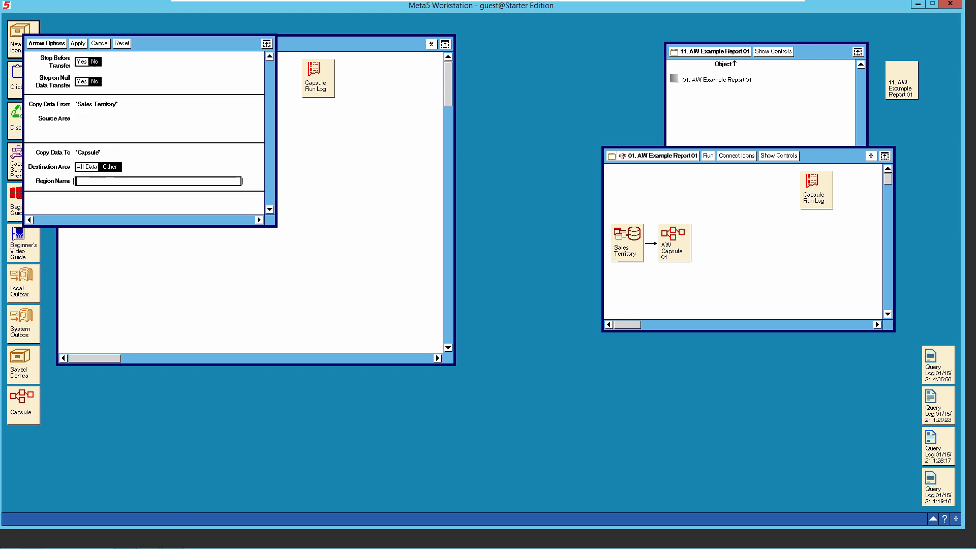
{"action": "type", "text": "controls"}
{"action": "left_click", "coordinate": [59, 44]}
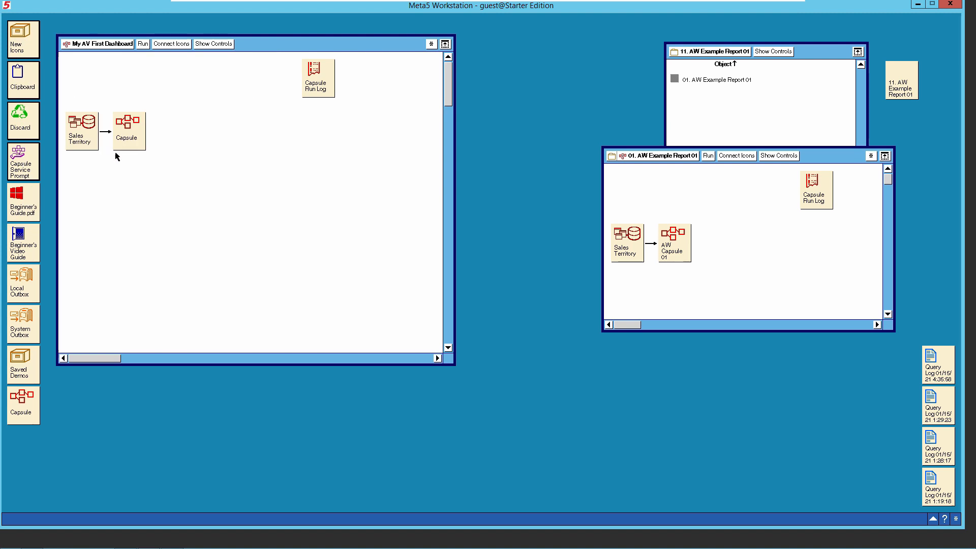
Check the example's AW Capsule 01, then open the dashboard's new Capsule and enlarge its window.
{"action": "double_click", "coordinate": [678, 250]}
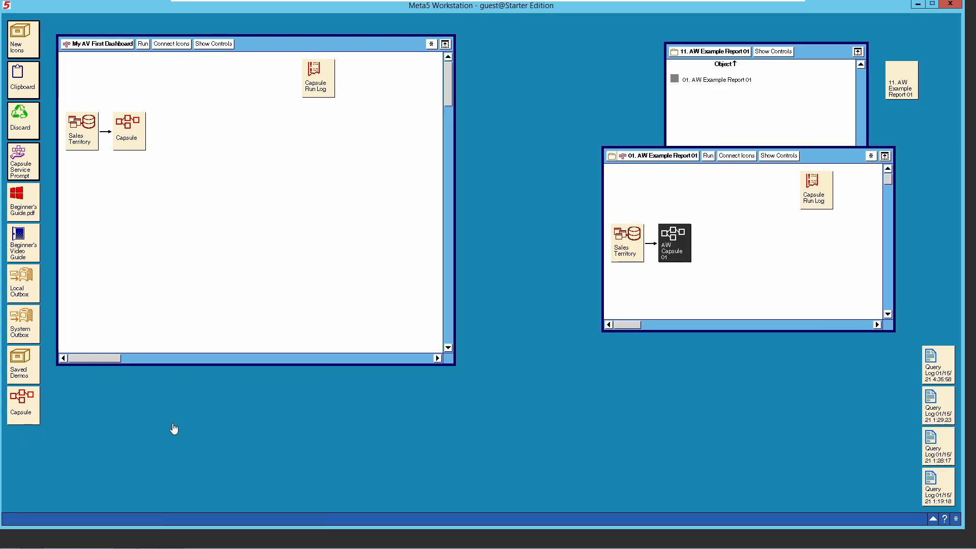
{"action": "left_click", "coordinate": [170, 424]}
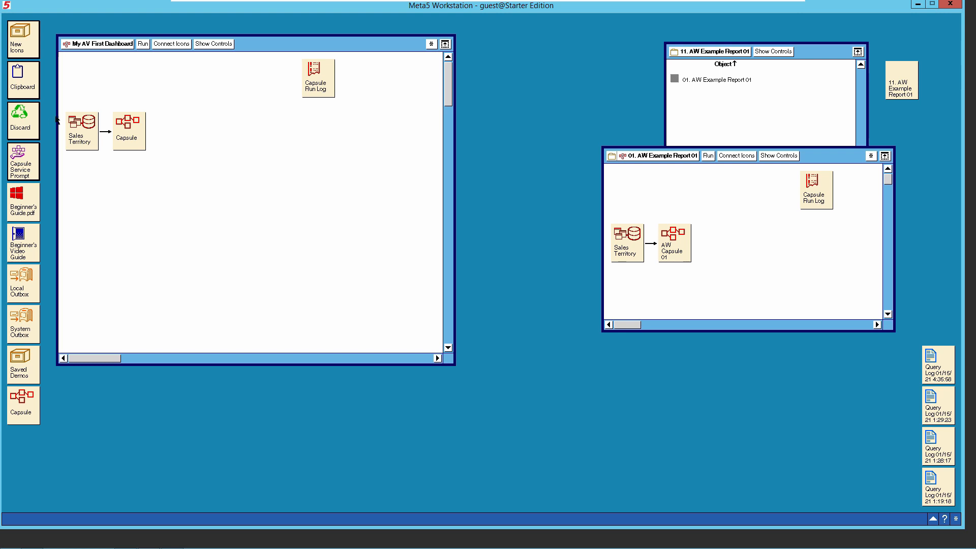
{"action": "double_click", "coordinate": [125, 133]}
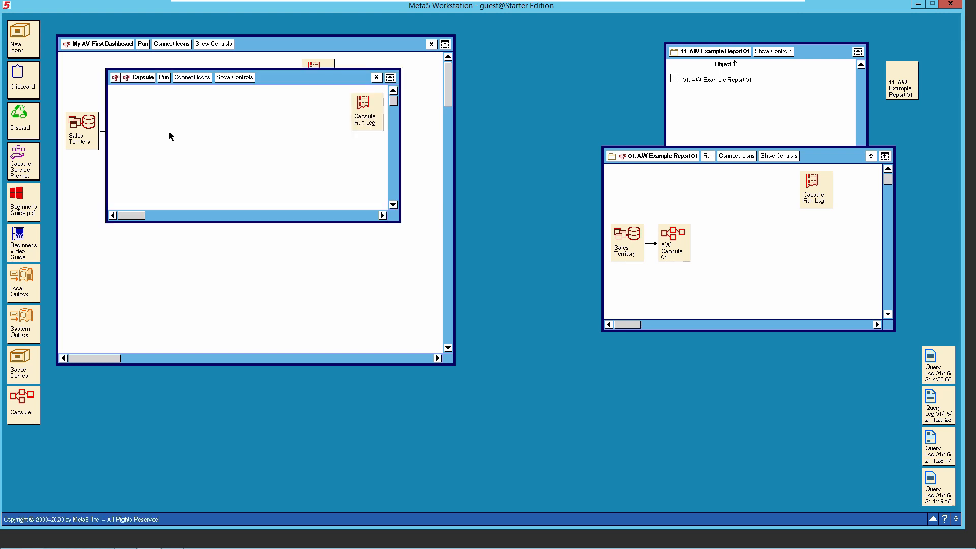
{"action": "left_click_drag", "start_coordinate": [310, 80], "coordinate": [267, 68]}
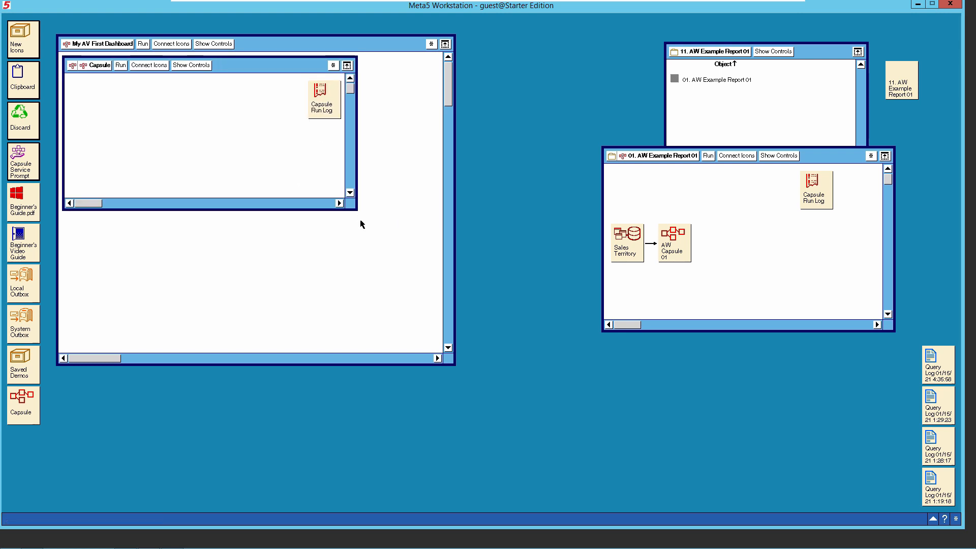
{"action": "left_click_drag", "start_coordinate": [357, 211], "coordinate": [630, 451]}
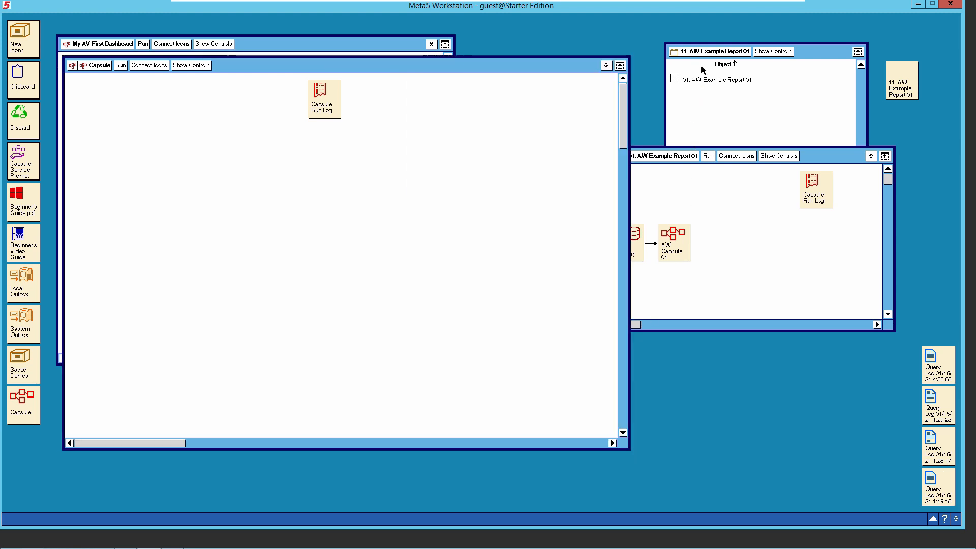
Close the example report windows and add two blank Capsule icons from the Blank Icons collection below the Capsule Run Log's row.
{"action": "left_click", "coordinate": [704, 50]}
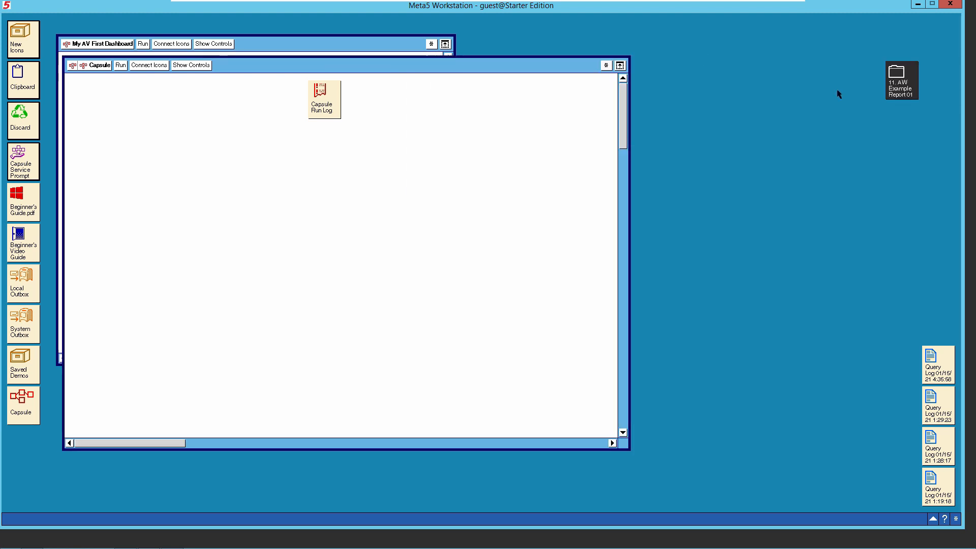
{"action": "left_click", "coordinate": [30, 44]}
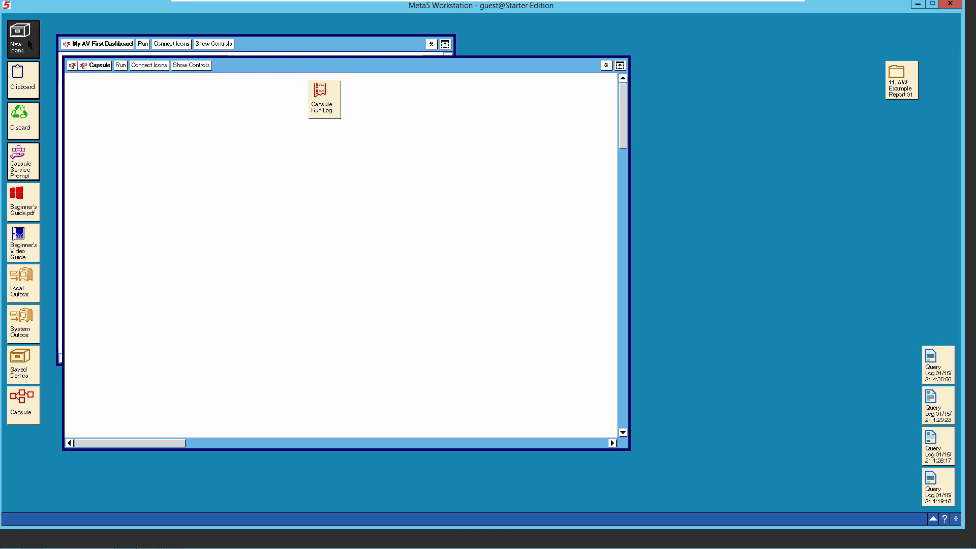
{"action": "double_click", "coordinate": [29, 45]}
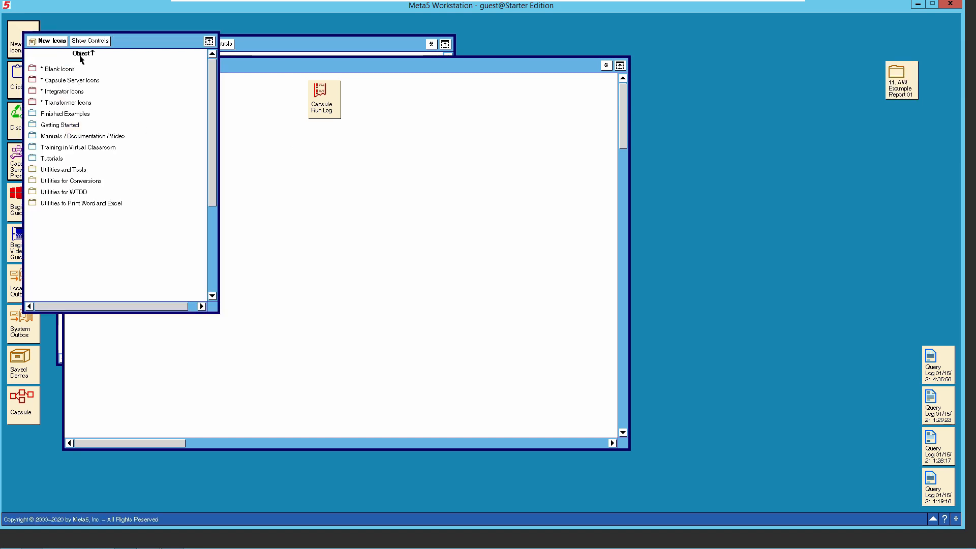
{"action": "left_click", "coordinate": [68, 71]}
{"action": "double_click", "coordinate": [67, 70]}
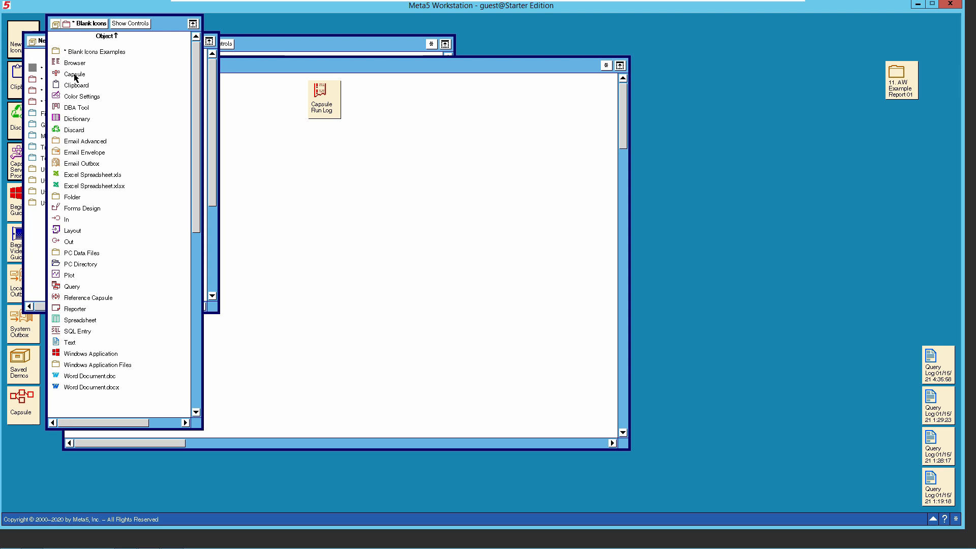
{"action": "left_click_drag", "start_coordinate": [75, 77], "coordinate": [311, 153]}
{"action": "left_click", "coordinate": [279, 154]}
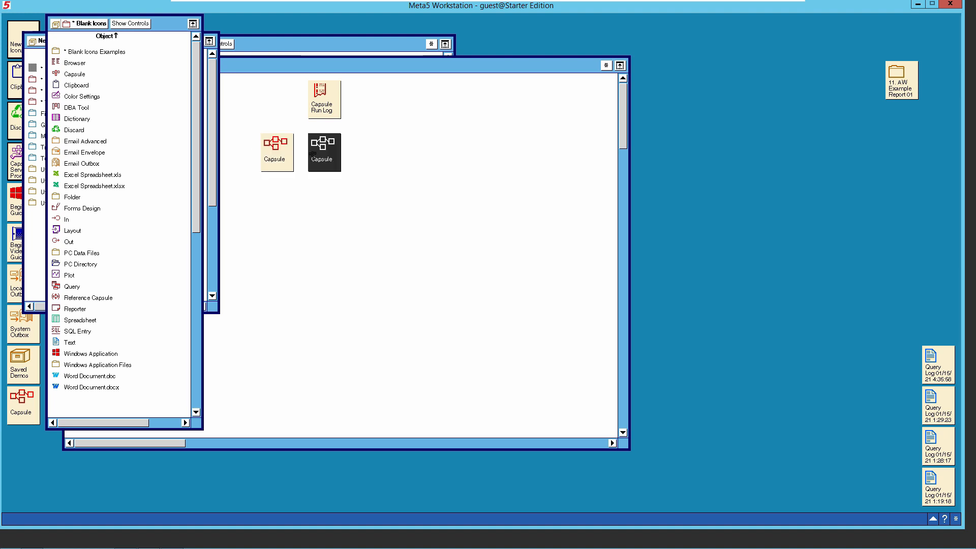
Copy the blank Capsule icon three times along the same row to make five Capsules.
{"action": "right_click", "coordinate": [318, 153]}
{"action": "left_click", "coordinate": [333, 154]}
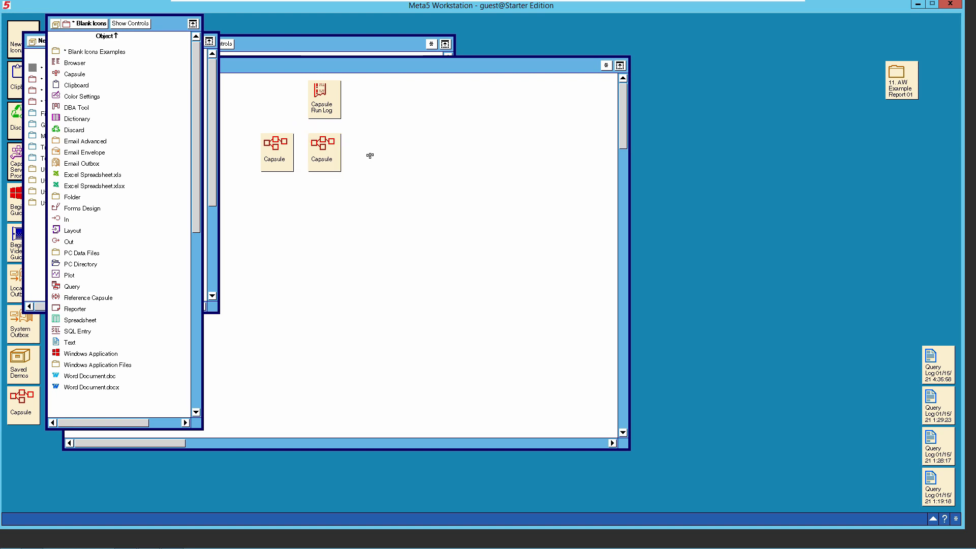
{"action": "left_click", "coordinate": [370, 156]}
{"action": "right_click", "coordinate": [370, 156]}
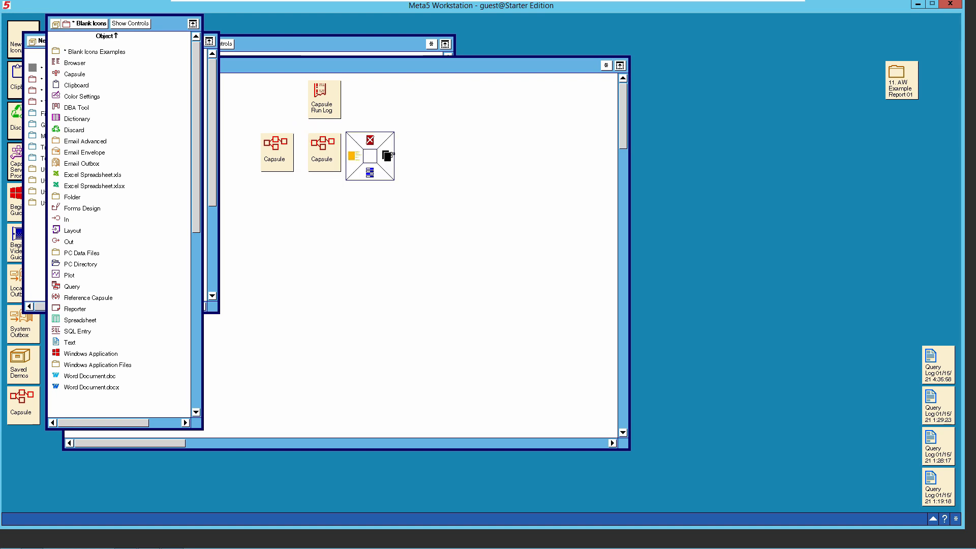
{"action": "left_click", "coordinate": [386, 156]}
{"action": "left_click", "coordinate": [419, 153]}
{"action": "right_click", "coordinate": [407, 149]}
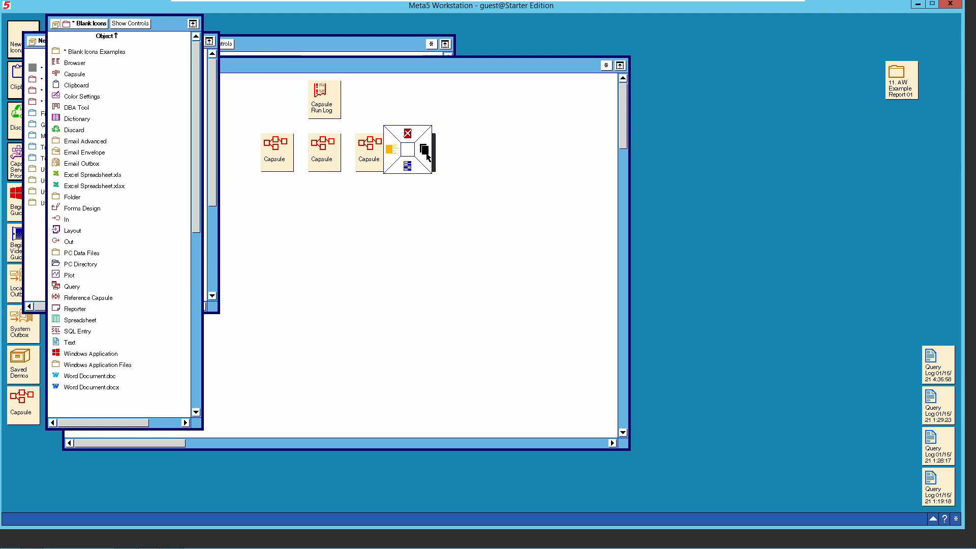
{"action": "left_click", "coordinate": [426, 155]}
{"action": "left_click", "coordinate": [458, 155]}
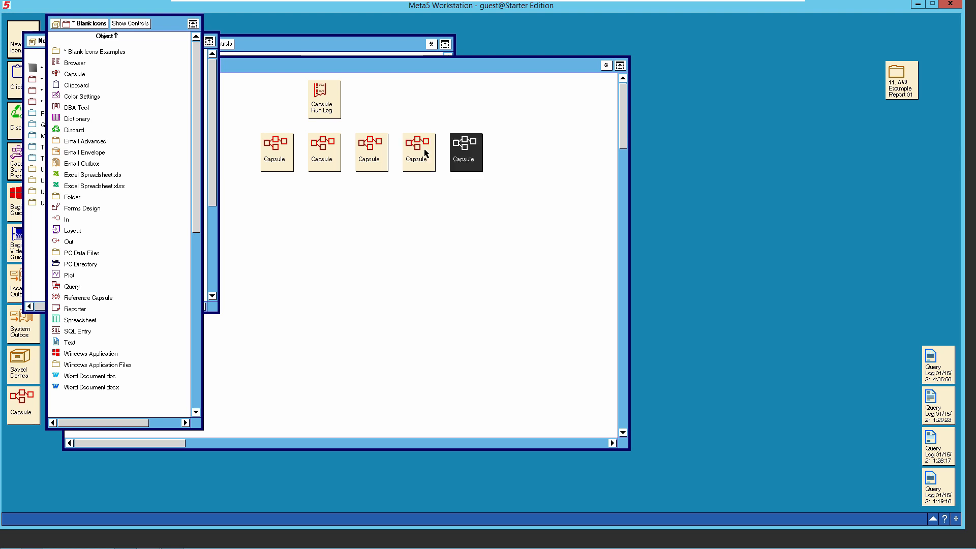
Move the Capsule Run Log farther right and line up the five Capsules along the first row from the left edge.
{"action": "left_click", "coordinate": [311, 69]}
{"action": "left_click_drag", "start_coordinate": [273, 155], "coordinate": [84, 102]}
{"action": "left_click_drag", "start_coordinate": [328, 94], "coordinate": [518, 92]}
{"action": "left_click_drag", "start_coordinate": [320, 150], "coordinate": [133, 101]}
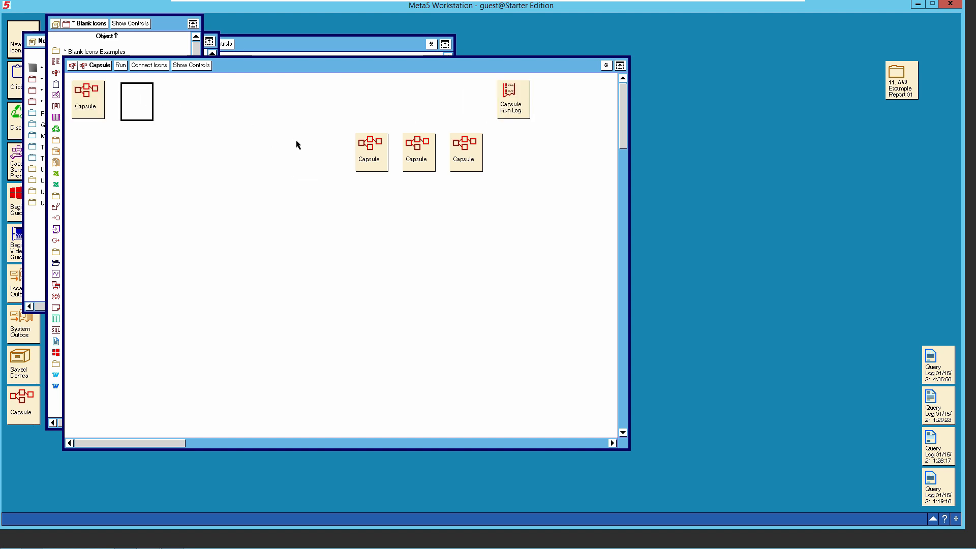
{"action": "left_click_drag", "start_coordinate": [202, 107], "coordinate": [186, 101]}
{"action": "left_click_drag", "start_coordinate": [416, 148], "coordinate": [229, 96]}
{"action": "left_click_drag", "start_coordinate": [465, 148], "coordinate": [276, 95]}
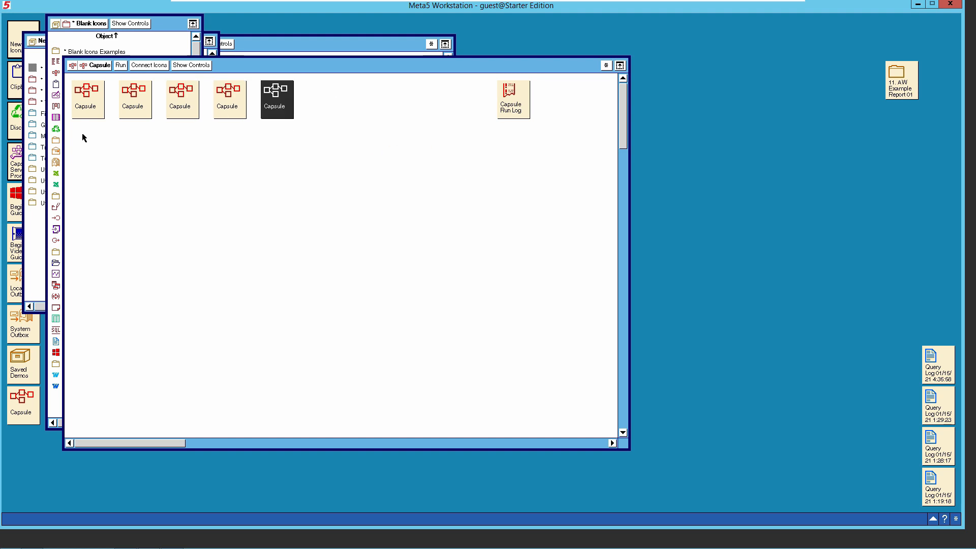
Rename the first Capsule in the row as Years.
{"action": "right_click", "coordinate": [87, 107]}
{"action": "left_click", "coordinate": [88, 120]}
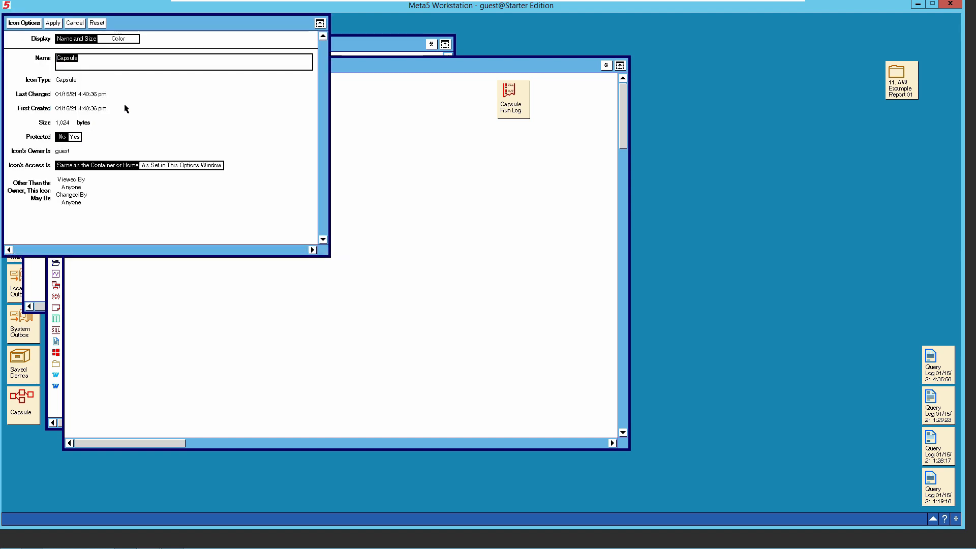
{"action": "type", "text": "Yea"}
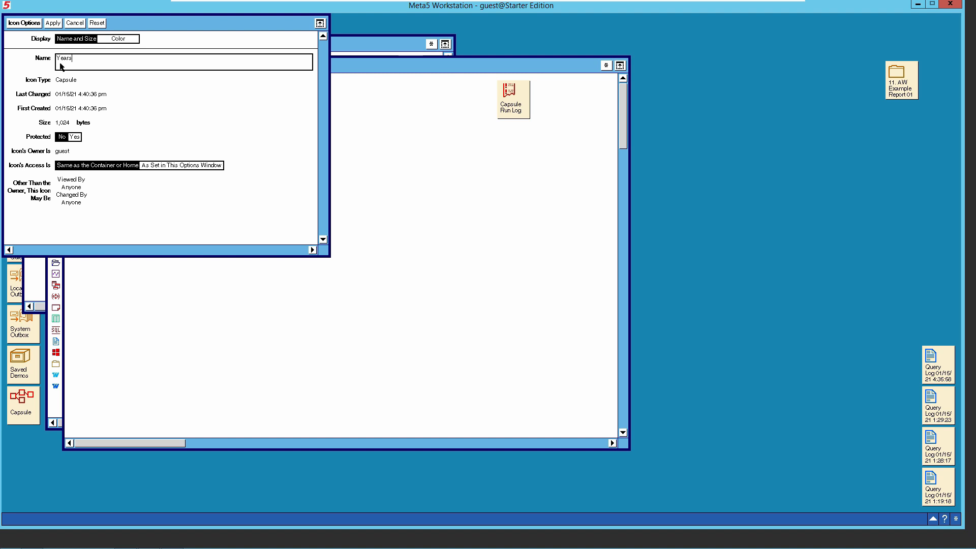
{"action": "type", "text": "rs"}
{"action": "key", "text": "Return"}
Rename the second Capsule in the row as Months.
{"action": "left_click", "coordinate": [133, 113]}
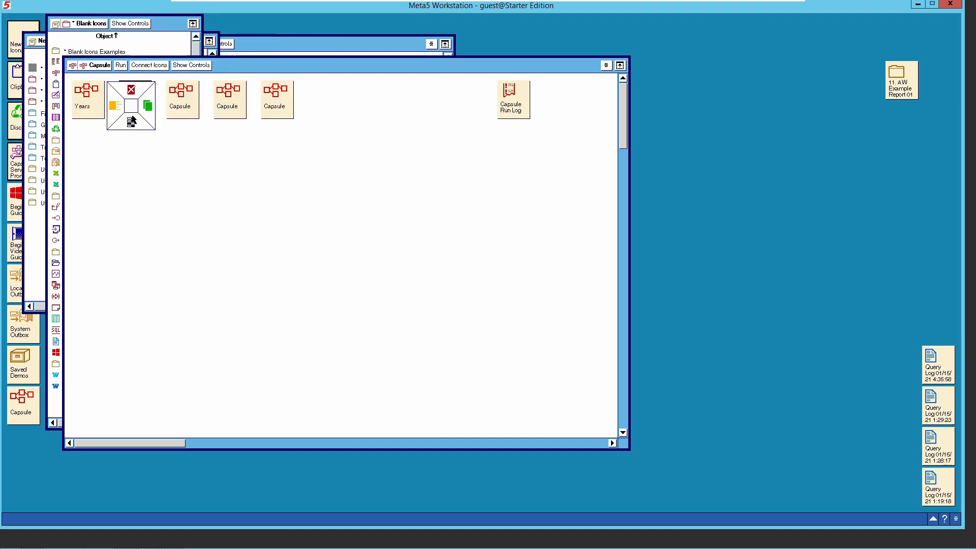
{"action": "left_click", "coordinate": [132, 121]}
{"action": "type", "text": "Months"}
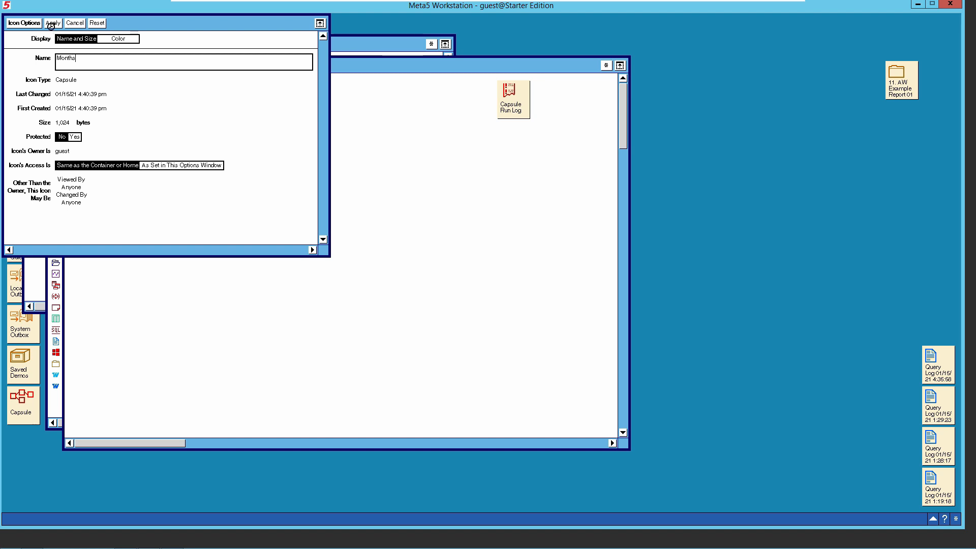
{"action": "key", "text": "Return"}
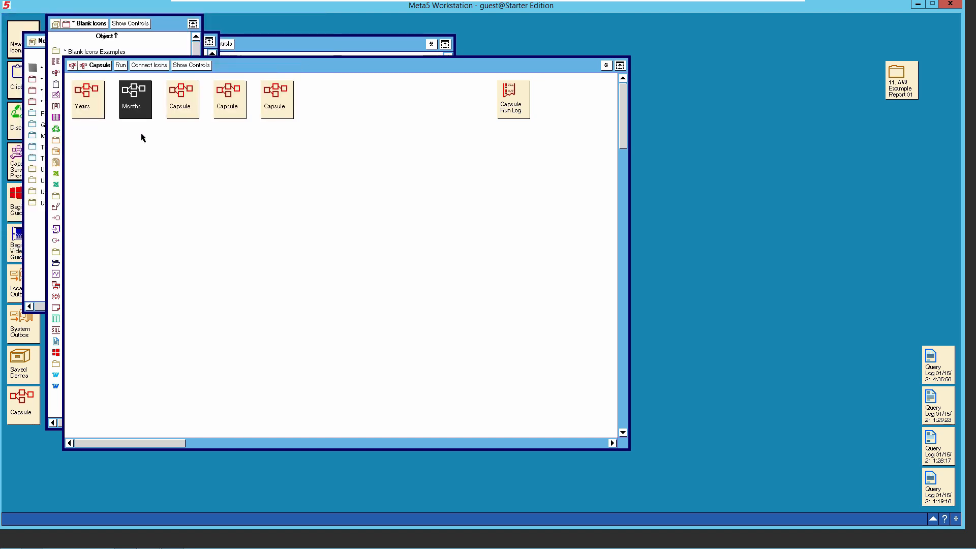
Rename the third Capsule in the row as Countries.
{"action": "left_click", "coordinate": [185, 116]}
{"action": "right_click", "coordinate": [184, 114]}
{"action": "left_click", "coordinate": [183, 130]}
{"action": "key", "text": "BackSpace"}
{"action": "type", "text": "Countries"}
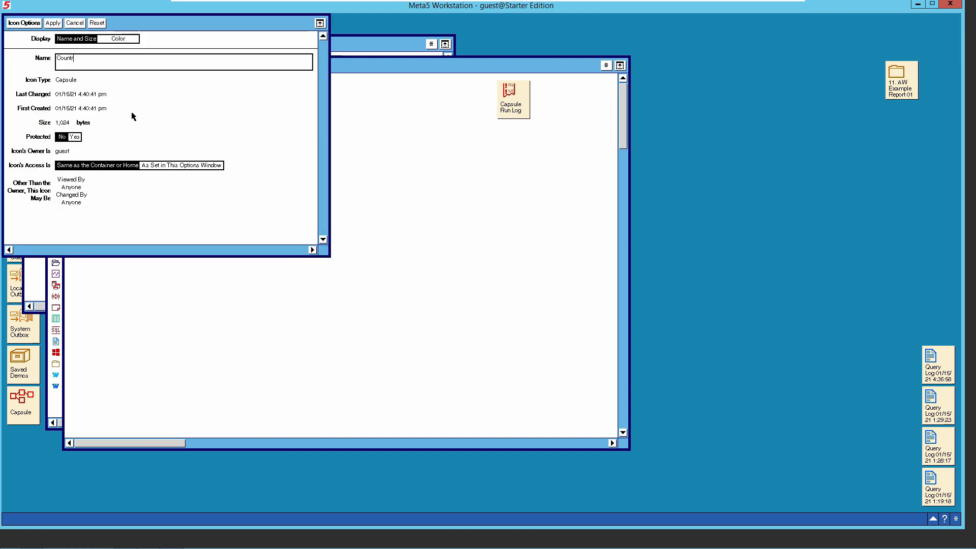
{"action": "left_click", "coordinate": [31, 23]}
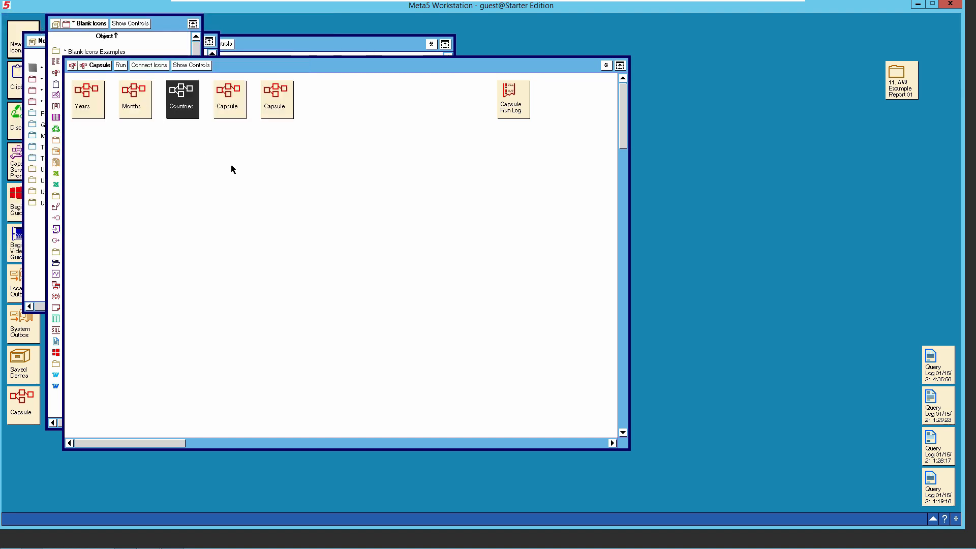
Rename the fourth Capsule in the row as Product Categories.
{"action": "left_click", "coordinate": [235, 104]}
{"action": "left_click", "coordinate": [235, 121]}
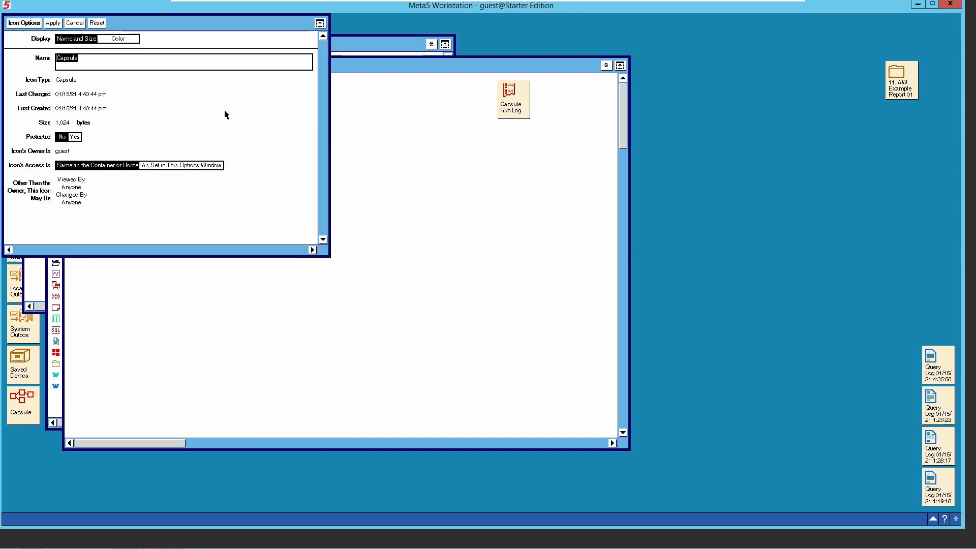
{"action": "type", "text": "Proc"}
{"action": "type", "text": "uct Cate"}
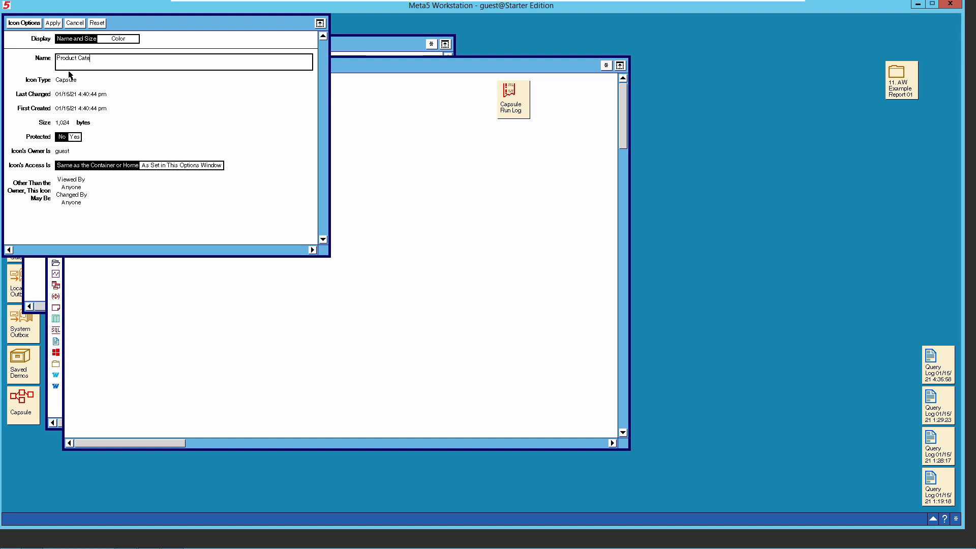
{"action": "type", "text": "gories"}
{"action": "left_click", "coordinate": [56, 26]}
Rename the fifth Capsule in the row as Currencies and deselect it.
{"action": "left_click", "coordinate": [275, 104]}
{"action": "right_click", "coordinate": [275, 109]}
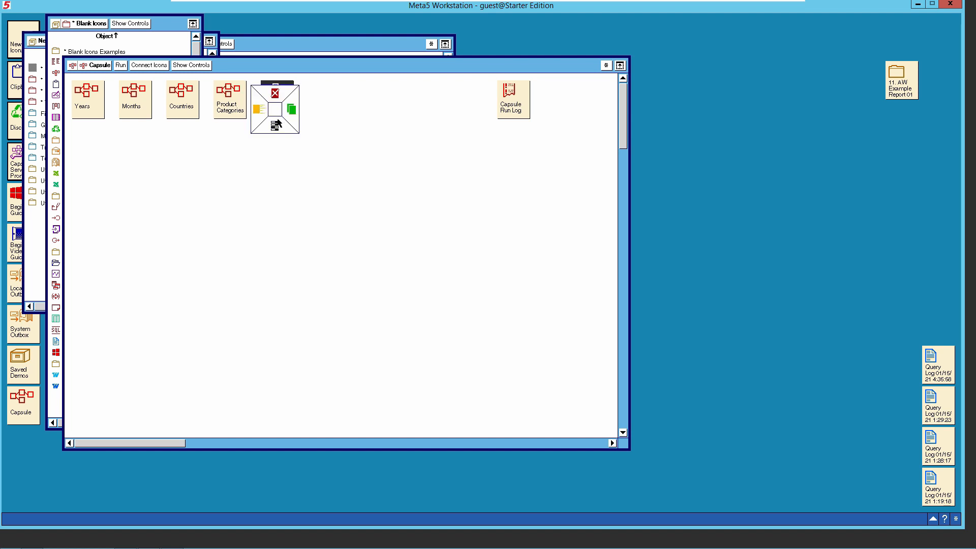
{"action": "left_click", "coordinate": [276, 126]}
{"action": "type", "text": "C"}
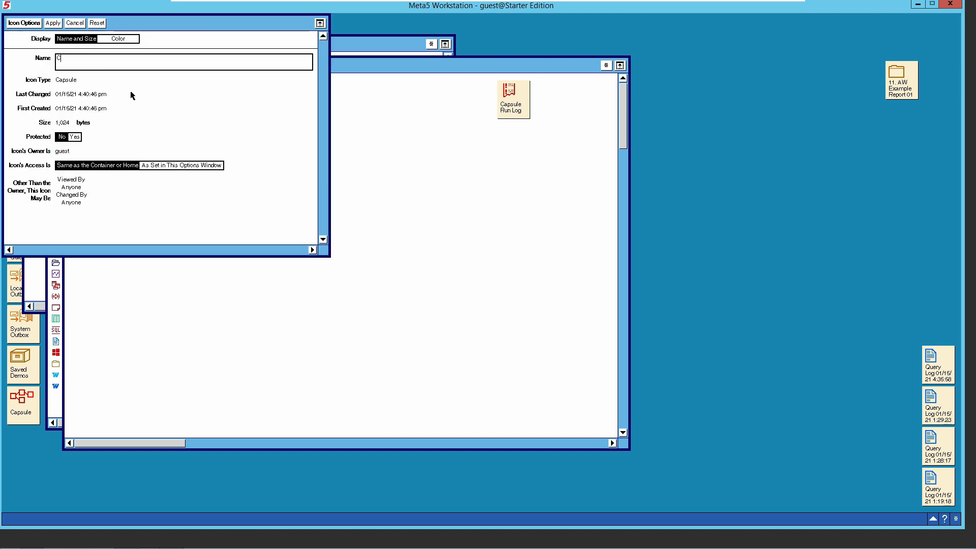
{"action": "type", "text": "urrencies"}
{"action": "left_click", "coordinate": [31, 24]}
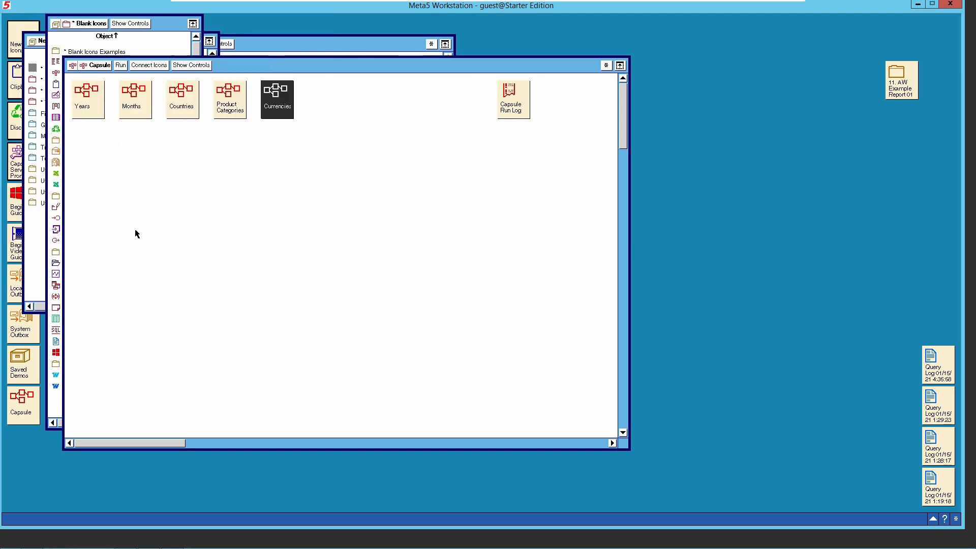
{"action": "left_click", "coordinate": [135, 232]}
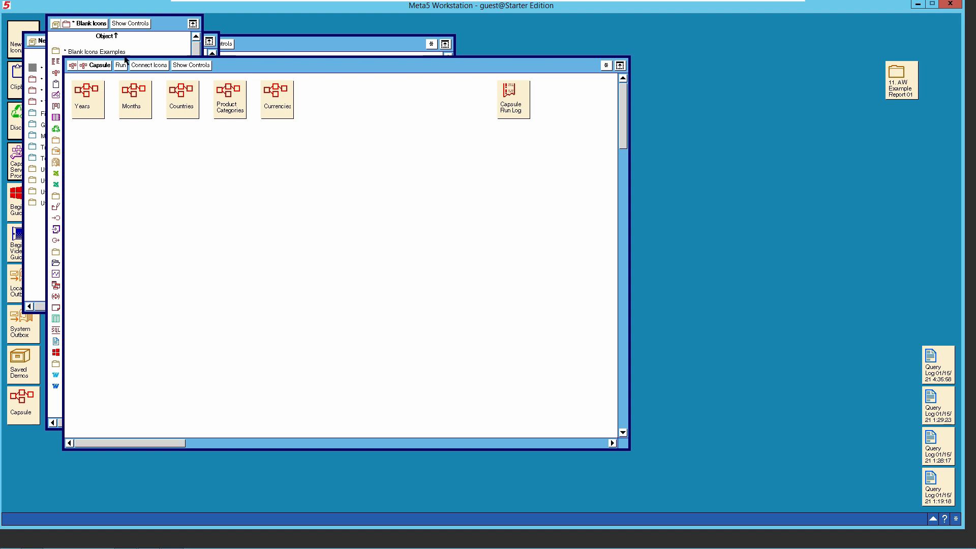
Add another blank Capsule below the row of five Capsules and name it Sales Facts 01.
{"action": "left_click", "coordinate": [156, 32]}
{"action": "left_click_drag", "start_coordinate": [66, 74], "coordinate": [294, 236]}
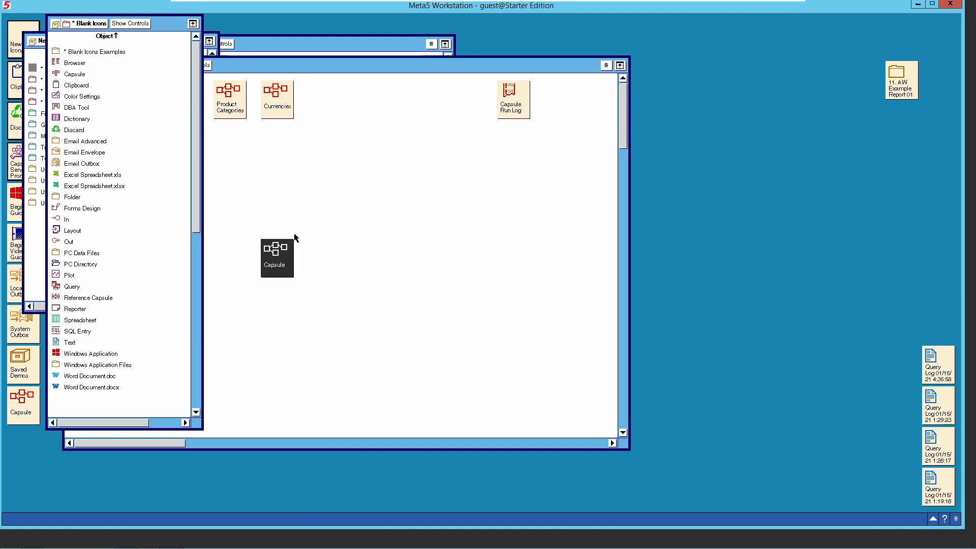
{"action": "left_click", "coordinate": [281, 264]}
{"action": "left_click", "coordinate": [278, 260]}
{"action": "type", "text": "Sales Facts 01"}
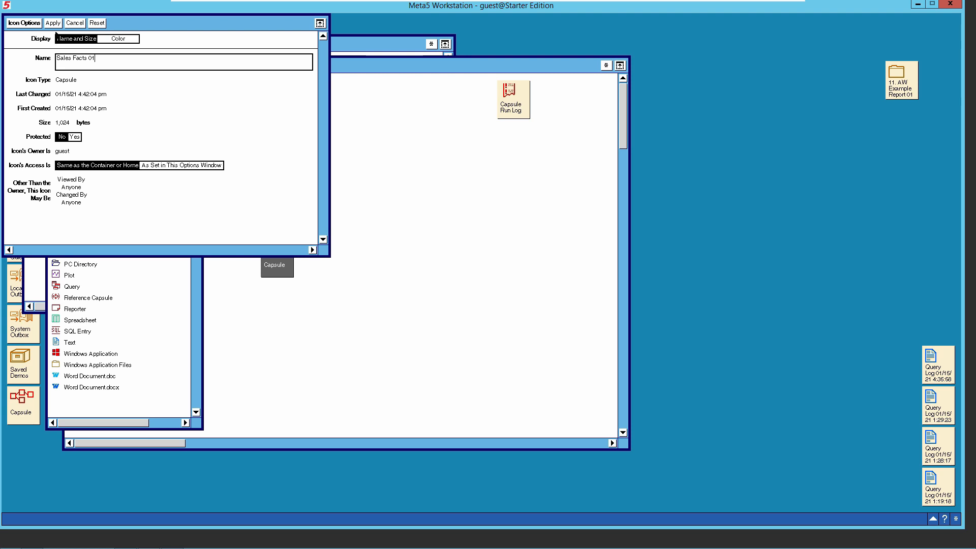
{"action": "left_click", "coordinate": [37, 24]}
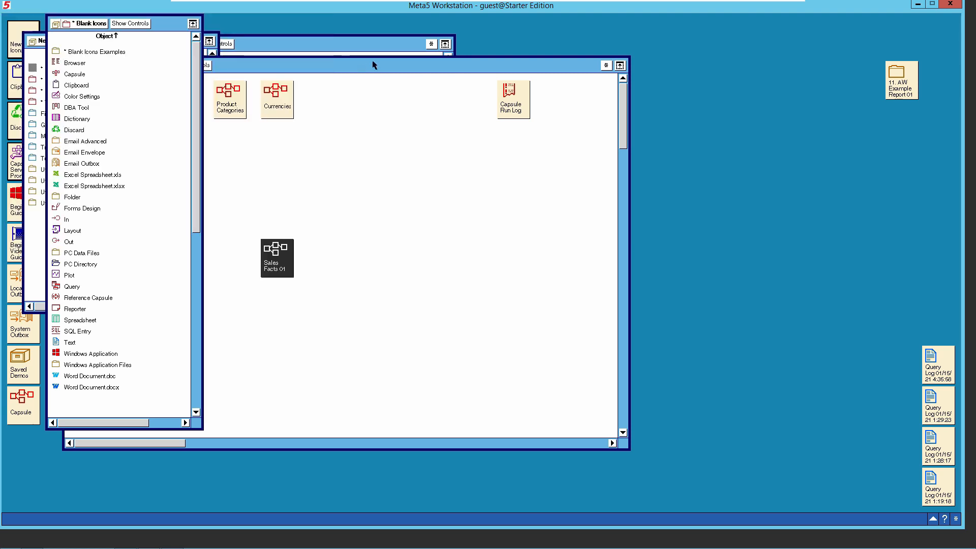
Move Sales Facts 01 two rows below Years and shift the Capsule window clear of the Blank Icons list.
{"action": "left_click", "coordinate": [373, 61]}
{"action": "left_click_drag", "start_coordinate": [184, 243], "coordinate": [93, 218]}
{"action": "left_click_drag", "start_coordinate": [397, 64], "coordinate": [426, 80]}
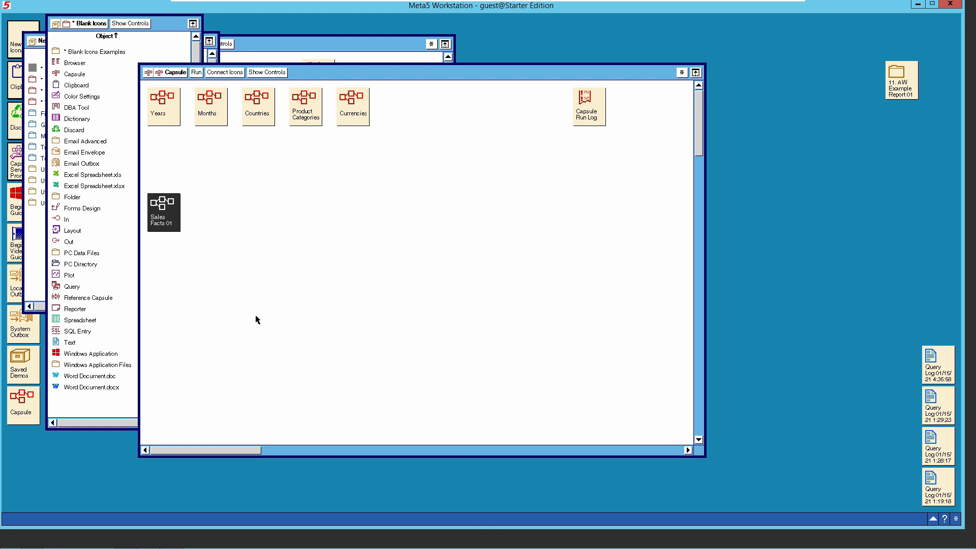
Place blank Spreadsheet icons under Years, Months, Countries, Product Categories and Currencies, plus one beside Sales Facts 01.
{"action": "left_click_drag", "start_coordinate": [79, 321], "coordinate": [94, 322]}
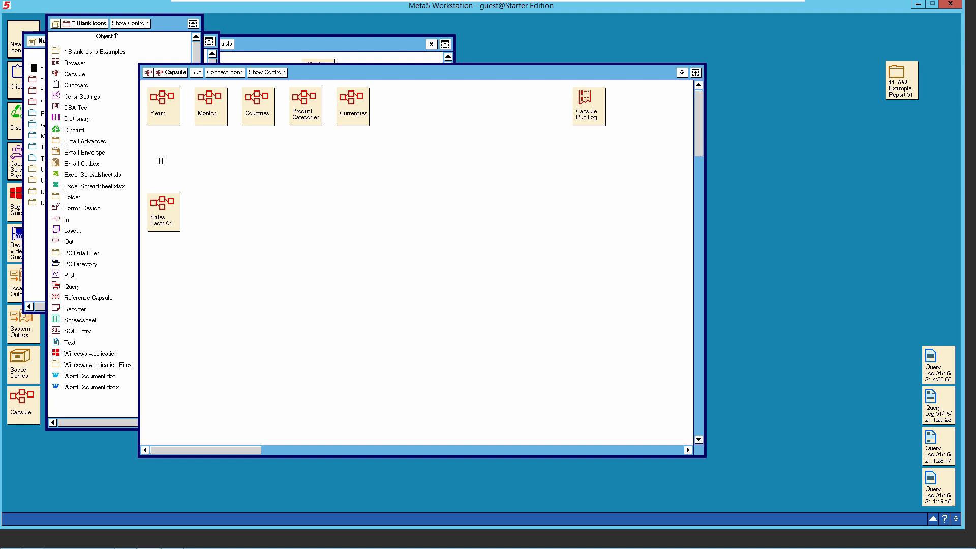
{"action": "left_click_drag", "start_coordinate": [161, 160], "coordinate": [334, 155]}
{"action": "left_click", "coordinate": [200, 158]}
{"action": "left_click", "coordinate": [253, 160]}
{"action": "left_click", "coordinate": [305, 159]}
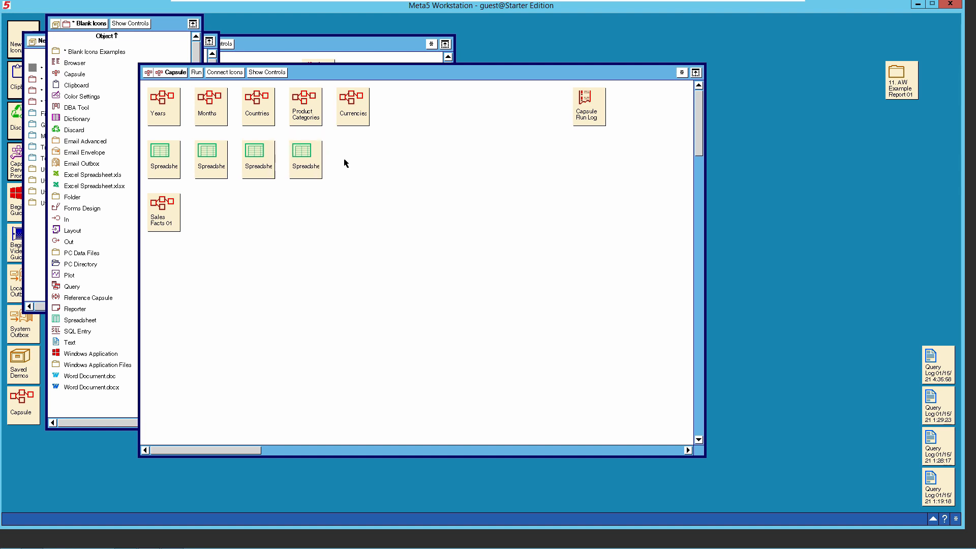
{"action": "left_click", "coordinate": [344, 159]}
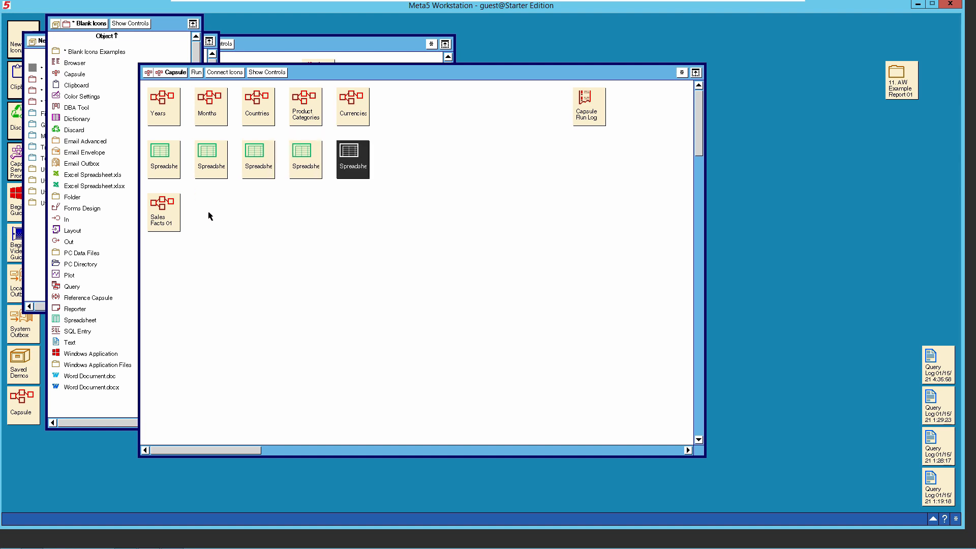
{"action": "left_click_drag", "start_coordinate": [363, 172], "coordinate": [211, 213]}
Rename the Spreadsheet below the Years Capsule as Years.
{"action": "left_click_drag", "start_coordinate": [172, 173], "coordinate": [173, 187]}
{"action": "type", "text": "Years"}
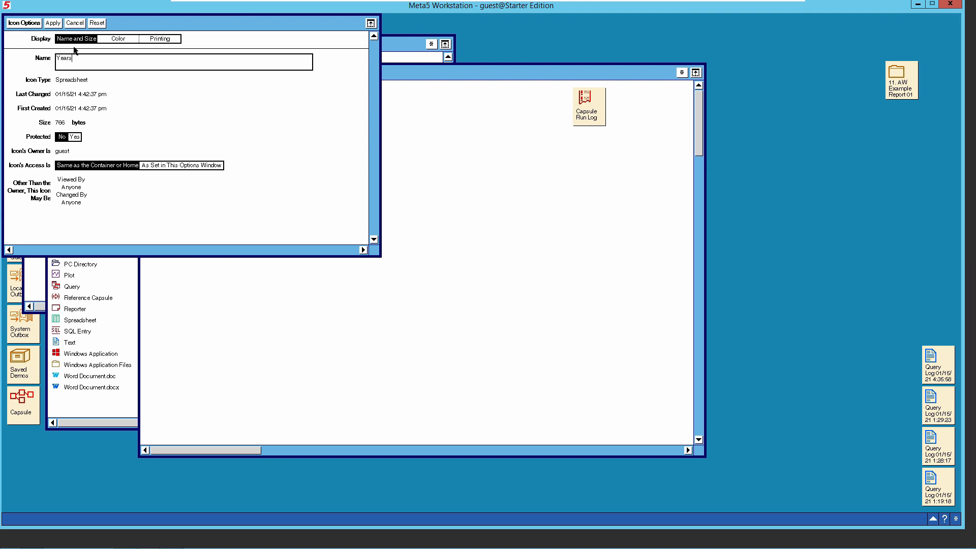
{"action": "left_click", "coordinate": [29, 24]}
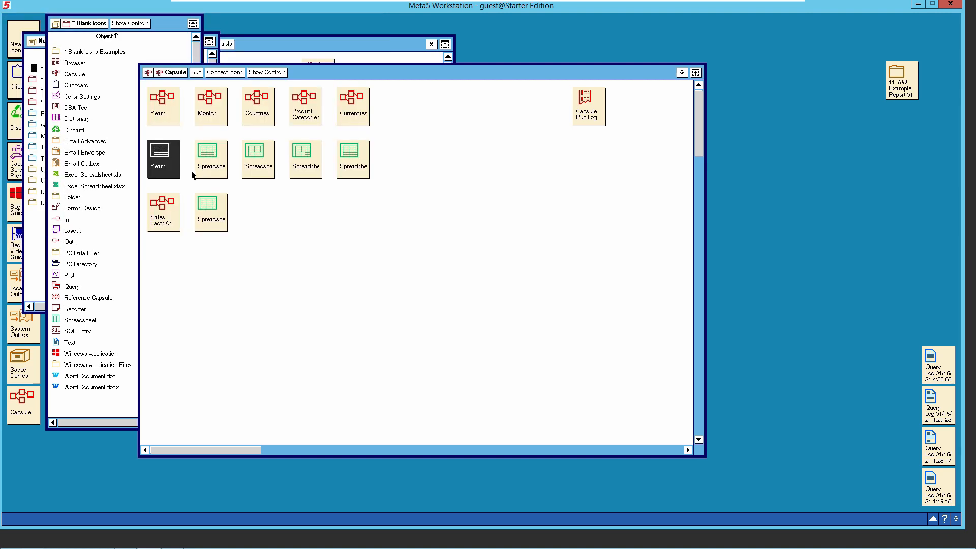
Rename the Spreadsheet below the Months Capsule as Months.
{"action": "left_click", "coordinate": [215, 163]}
{"action": "right_click", "coordinate": [215, 163]}
{"action": "left_click", "coordinate": [215, 178]}
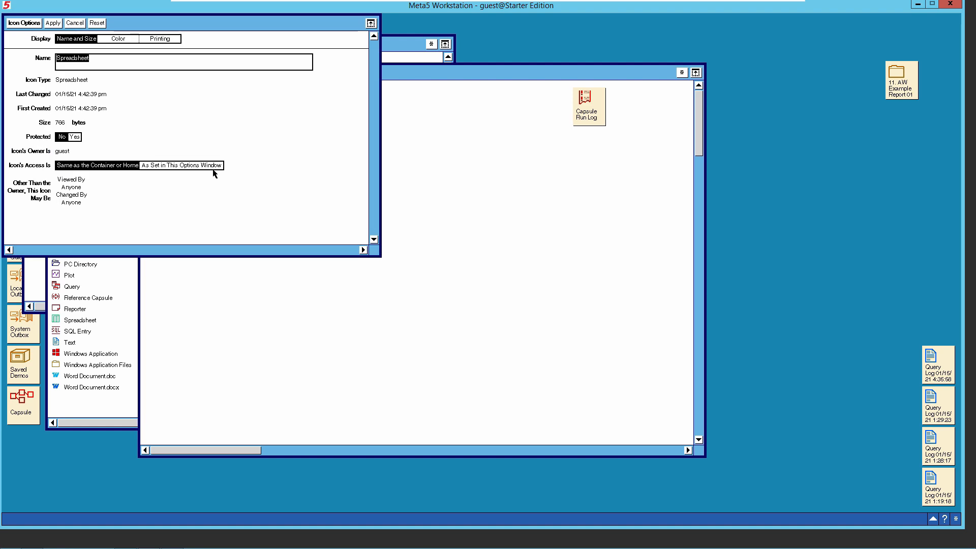
{"action": "type", "text": "Months"}
{"action": "left_click", "coordinate": [54, 23]}
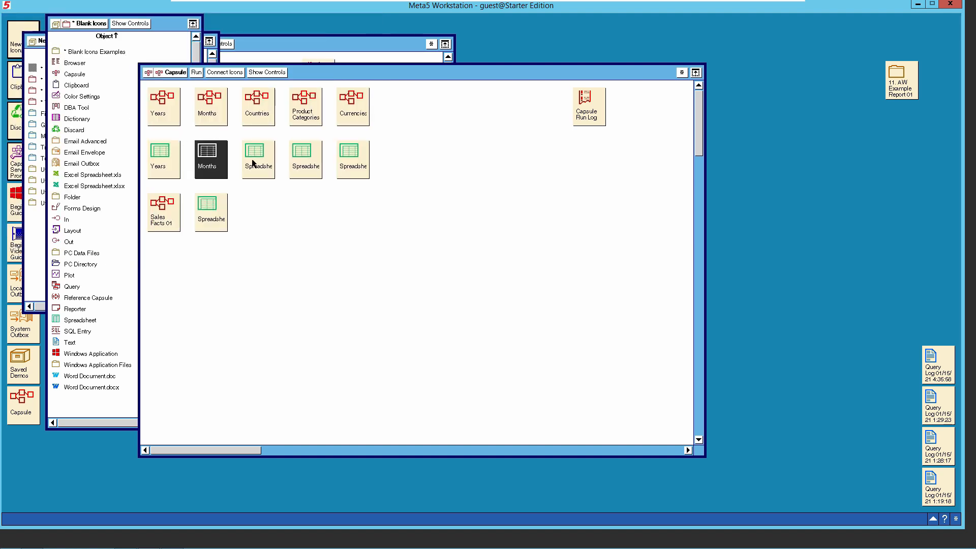
Rename the Spreadsheet below the Countries Capsule as Countries.
{"action": "left_click", "coordinate": [253, 163]}
{"action": "right_click", "coordinate": [253, 161]}
{"action": "left_click", "coordinate": [254, 173]}
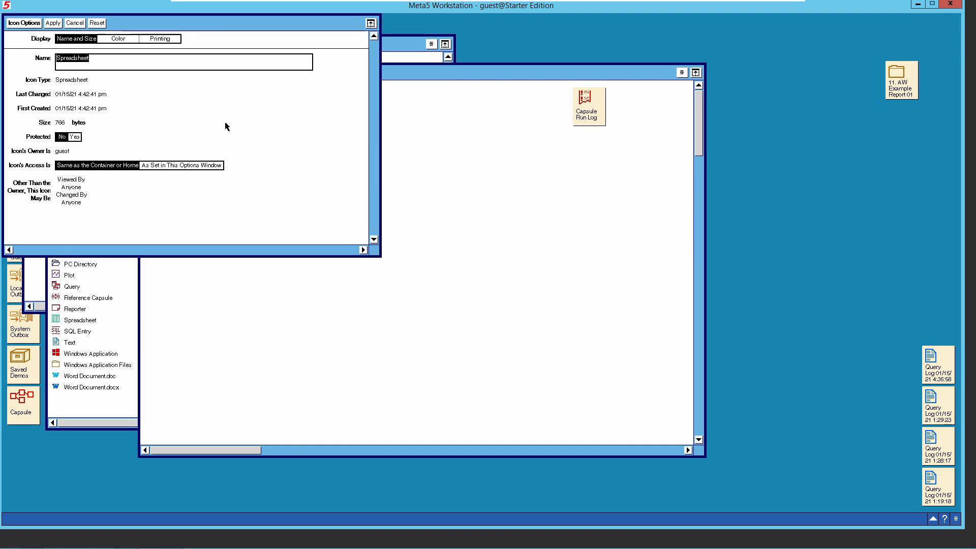
{"action": "type", "text": "Countries"}
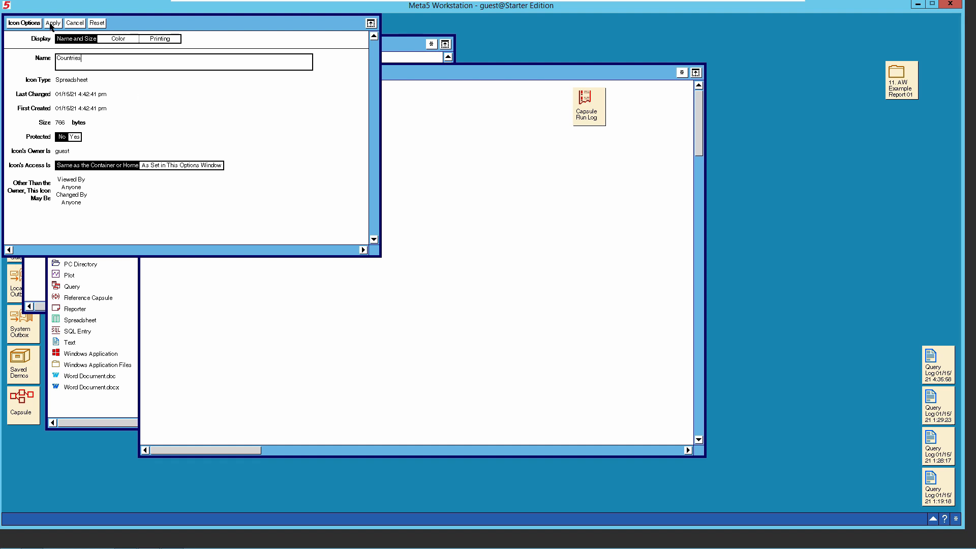
{"action": "left_click", "coordinate": [29, 24]}
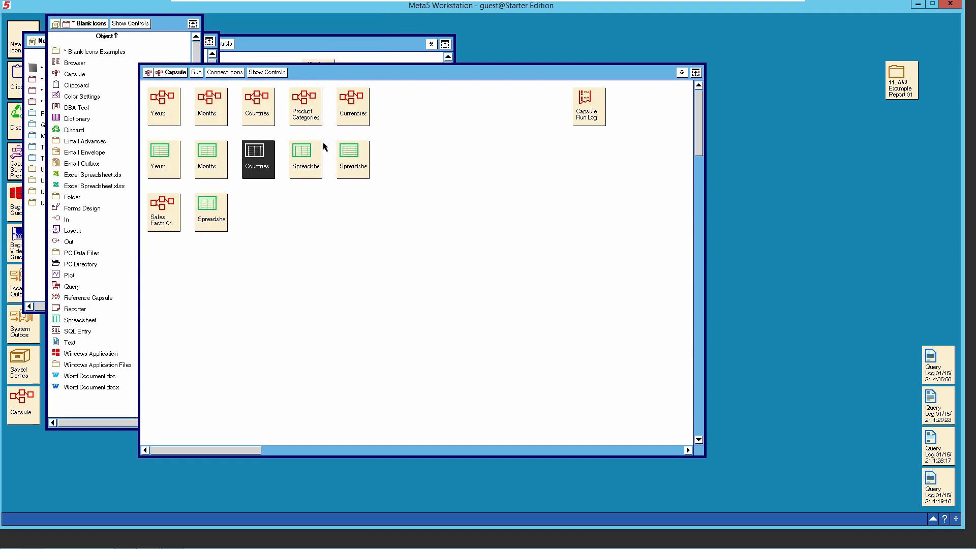
Rename the Spreadsheet below the Product Categories Capsule as Product_Categories.
{"action": "left_click", "coordinate": [316, 164]}
{"action": "right_click", "coordinate": [316, 164]}
{"action": "left_click", "coordinate": [318, 178]}
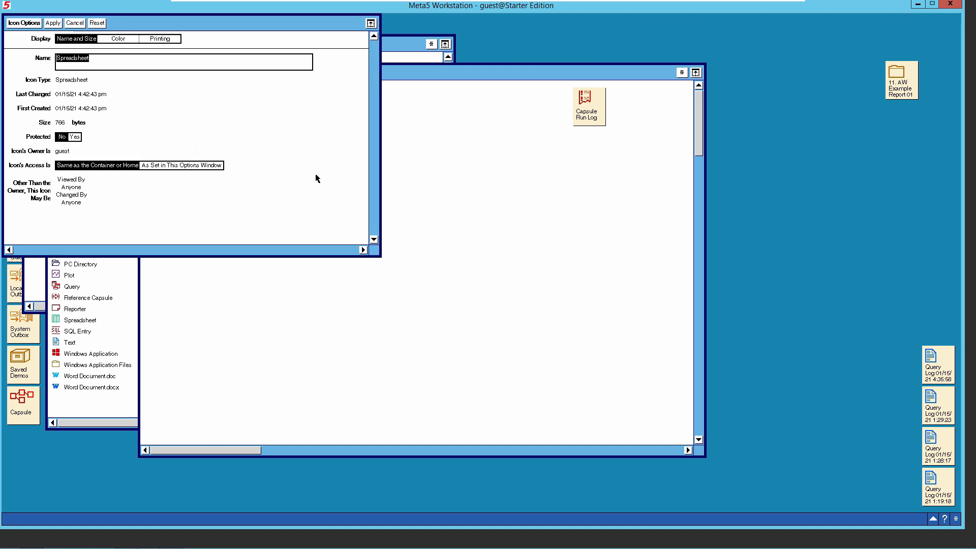
{"action": "type", "text": "Product_Categories"}
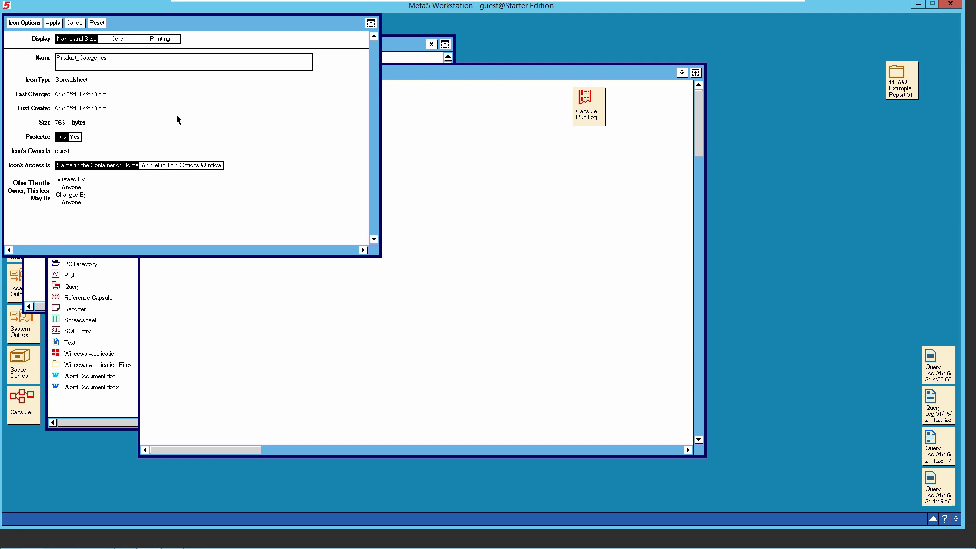
{"action": "left_click", "coordinate": [34, 24]}
Rename the Spreadsheet below the Currencies Capsule as Currencies.
{"action": "left_click", "coordinate": [356, 171]}
{"action": "right_click", "coordinate": [355, 171]}
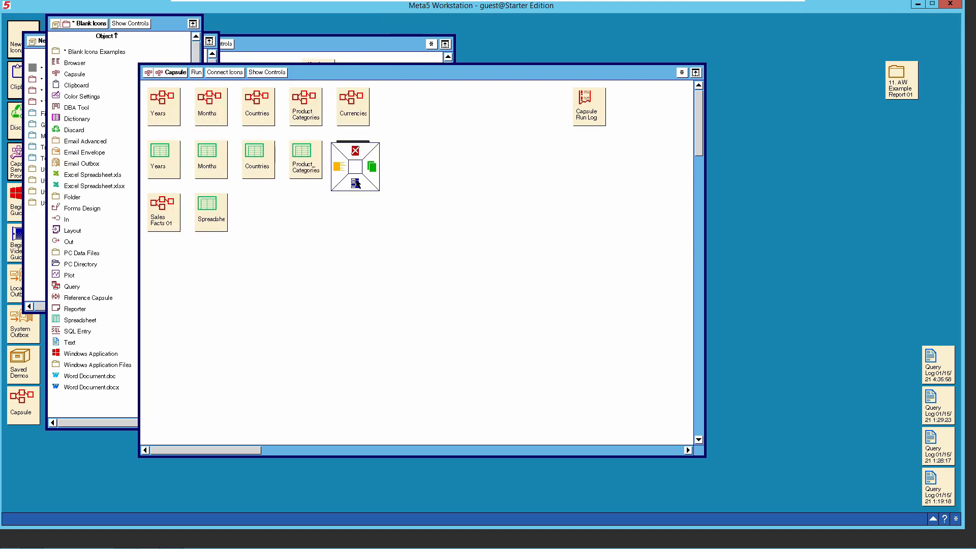
{"action": "left_click", "coordinate": [356, 185]}
{"action": "type", "text": "Currencies"}
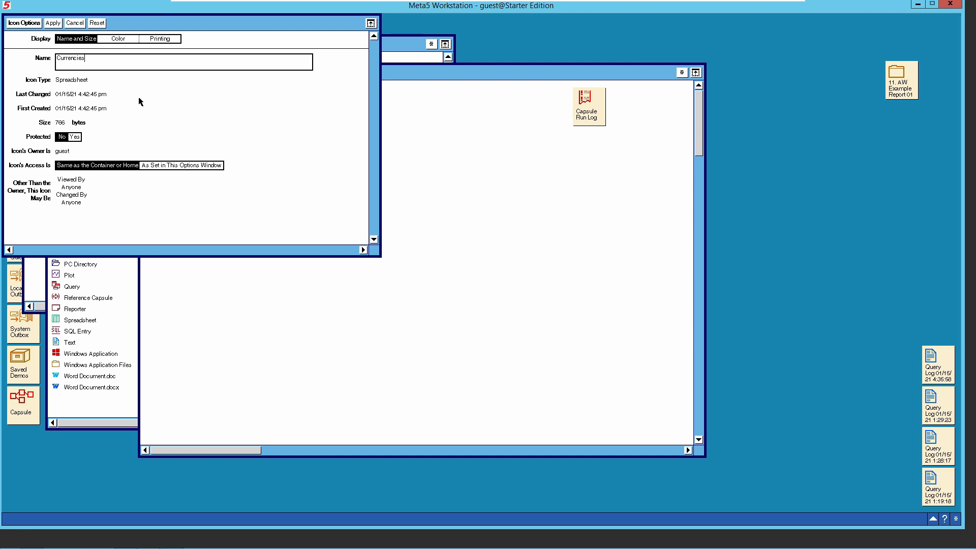
{"action": "left_click", "coordinate": [37, 24]}
Rename the Spreadsheet beside the Sales Facts 01 Capsule as Sales_Facts_01.
{"action": "left_click", "coordinate": [216, 215]}
{"action": "right_click", "coordinate": [215, 214]}
{"action": "left_click", "coordinate": [213, 227]}
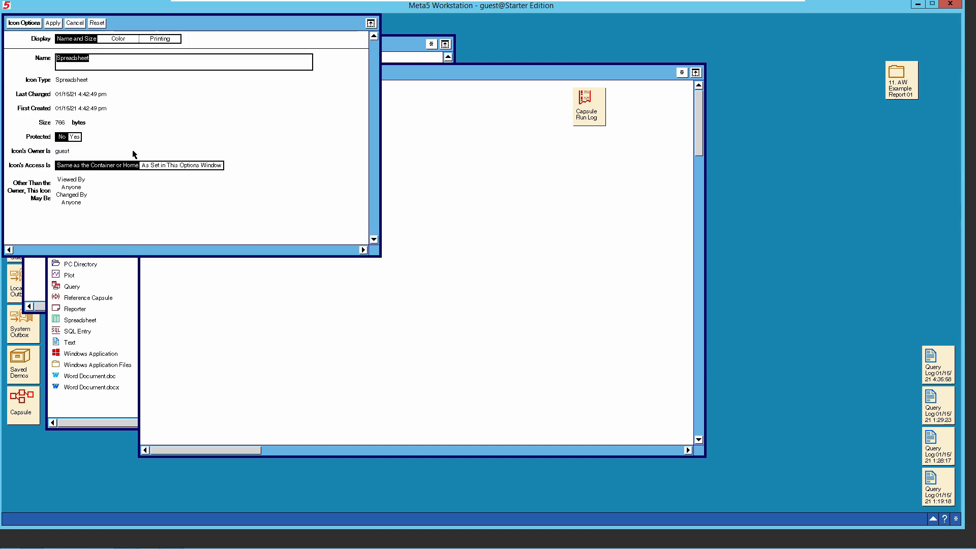
{"action": "type", "text": "Sales_Facts_01"}
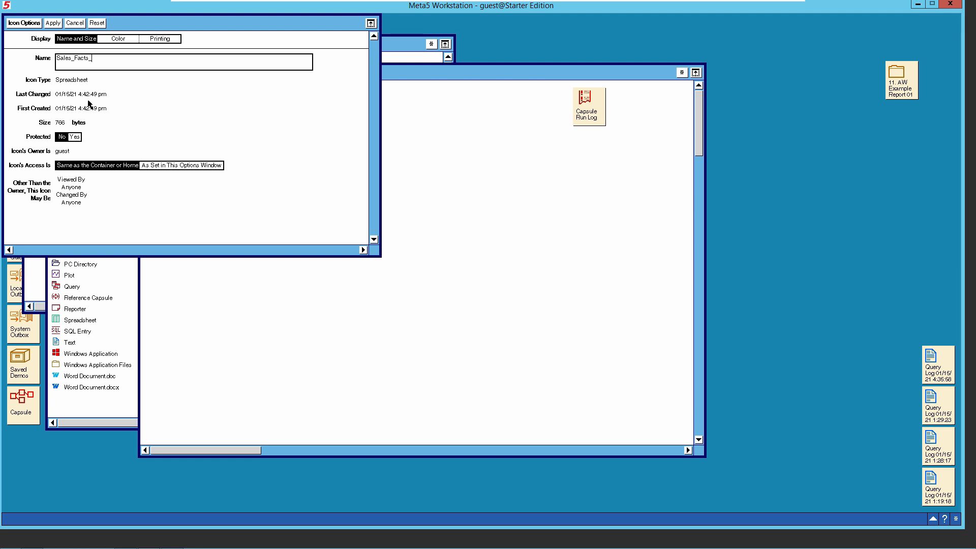
{"action": "left_click", "coordinate": [52, 23]}
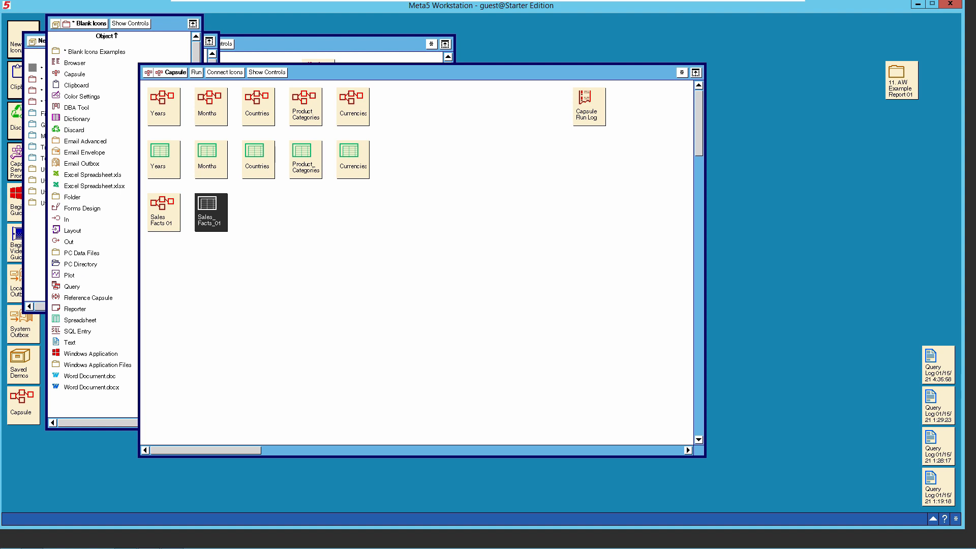
Copy the Sales_Facts_01 Spreadsheet to one row lower, just past the Currencies column, and rename the copy as Collect Data.
{"action": "left_click", "coordinate": [215, 217]}
{"action": "left_click", "coordinate": [232, 221]}
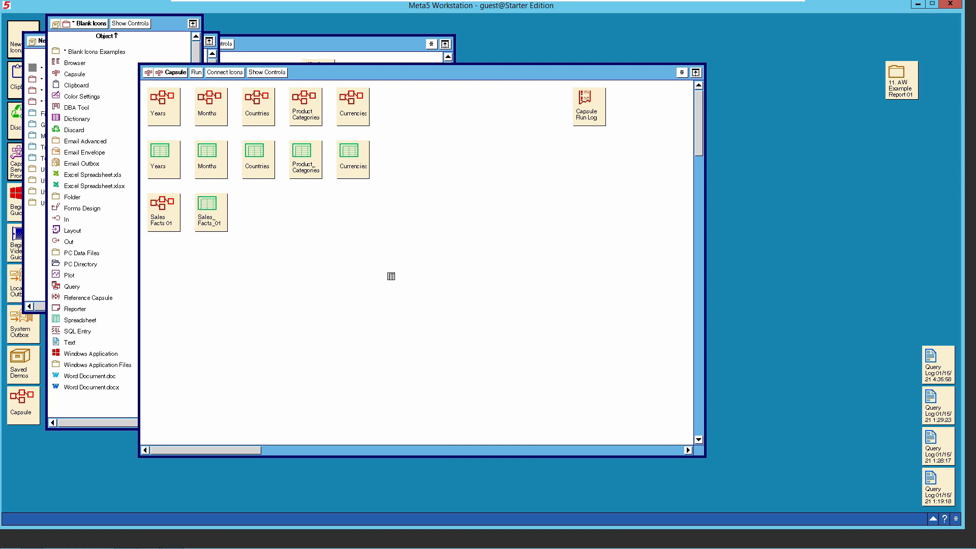
{"action": "left_click", "coordinate": [416, 280]}
{"action": "left_click", "coordinate": [409, 271]}
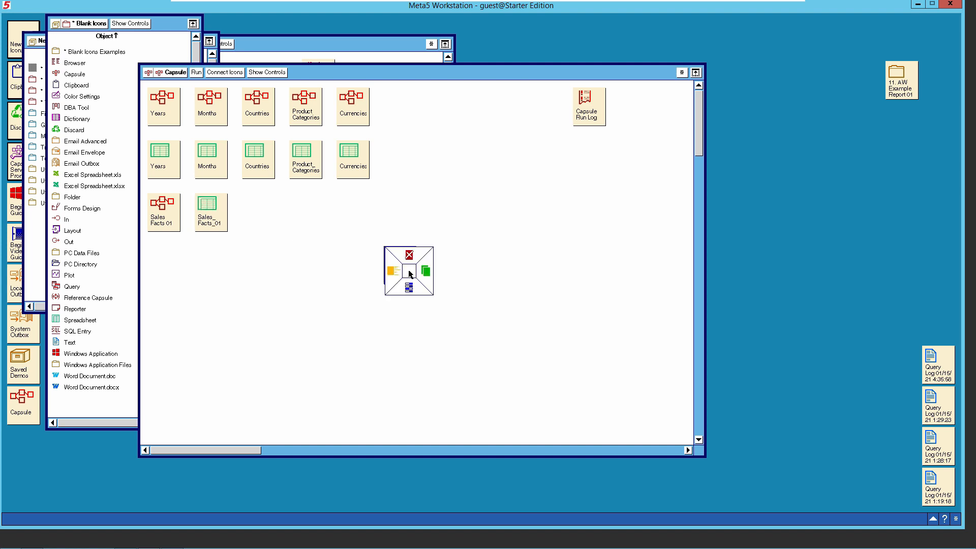
{"action": "left_click", "coordinate": [409, 287]}
{"action": "type", "text": "Collect"}
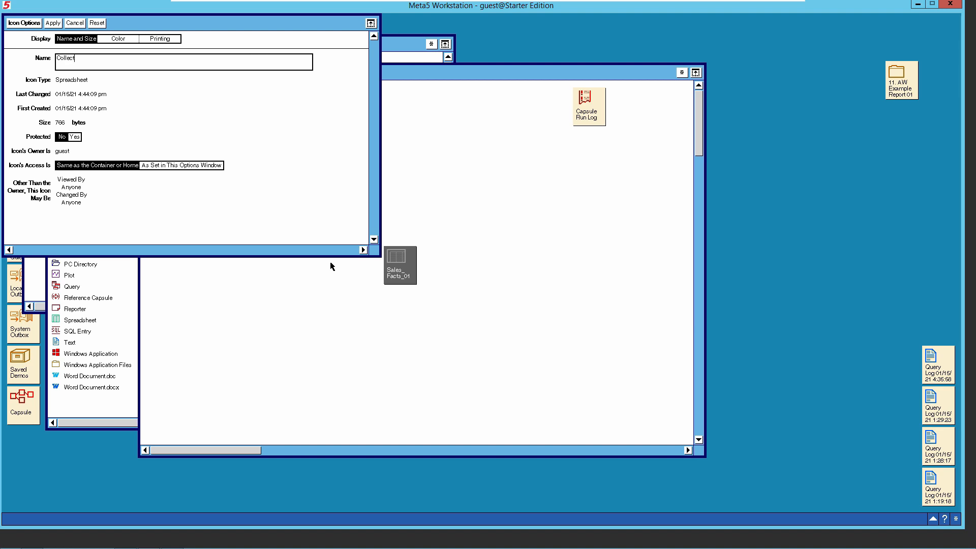
{"action": "type", "text": " Data"}
{"action": "left_click", "coordinate": [32, 23]}
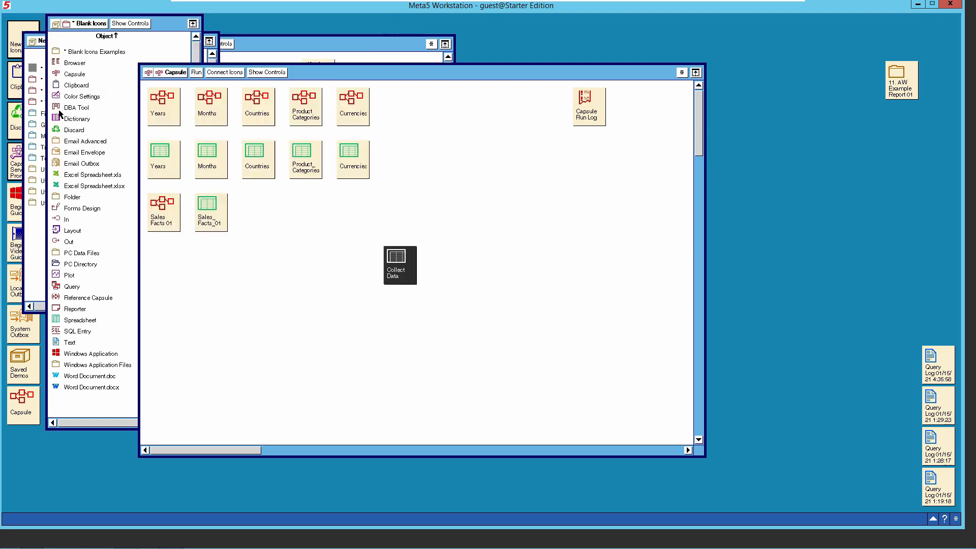
{"action": "left_click", "coordinate": [319, 295]}
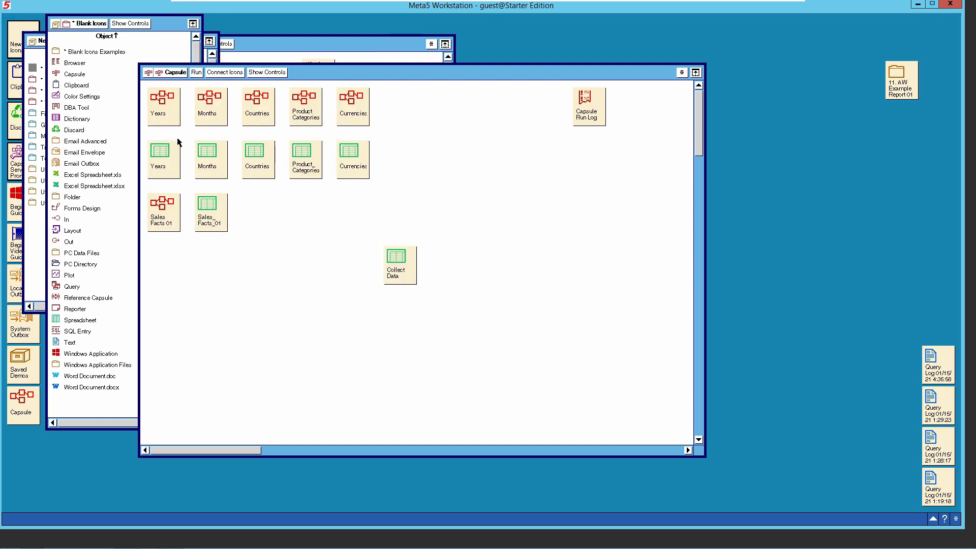
Connect the Years and Months Capsules with arrows to the matching Spreadsheets below them.
{"action": "left_click", "coordinate": [167, 124]}
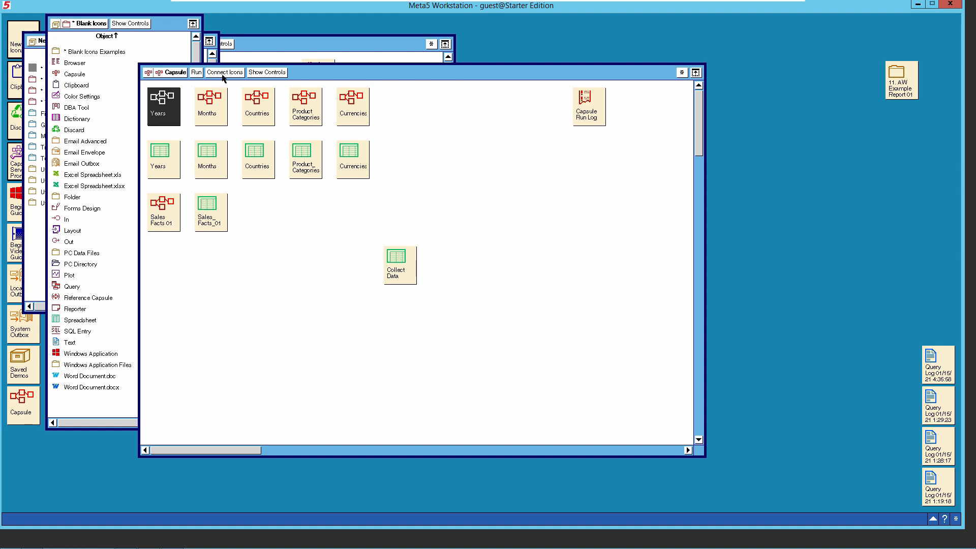
{"action": "left_click", "coordinate": [162, 159]}
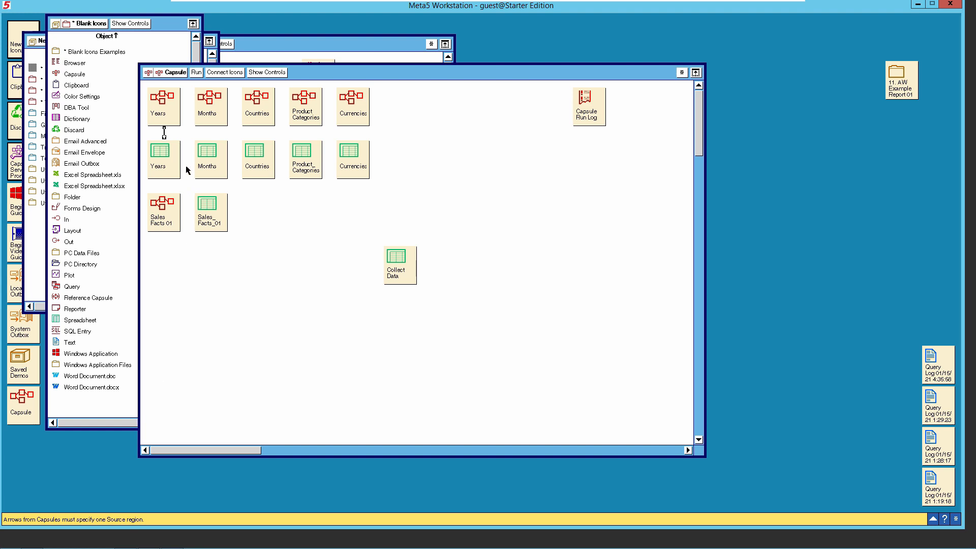
{"action": "left_click", "coordinate": [274, 276]}
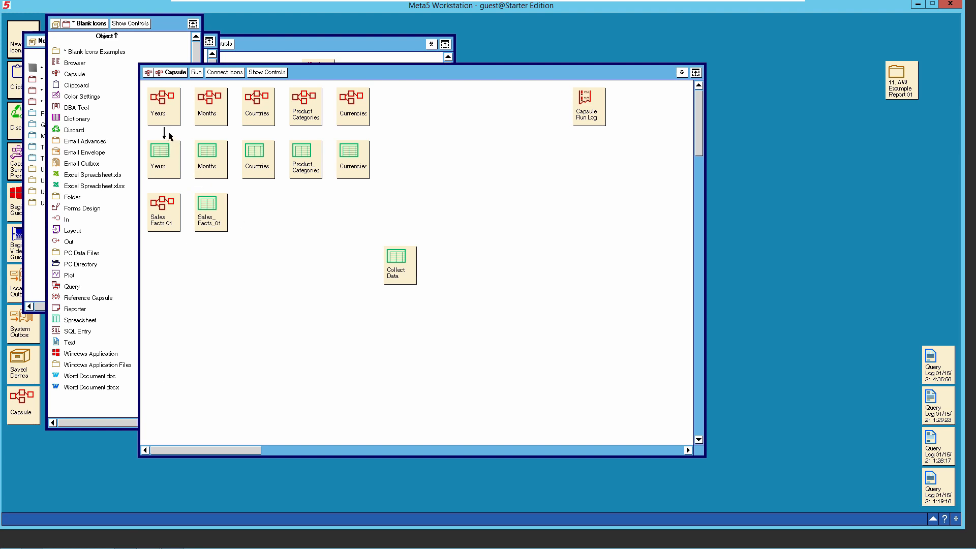
{"action": "left_click", "coordinate": [212, 106]}
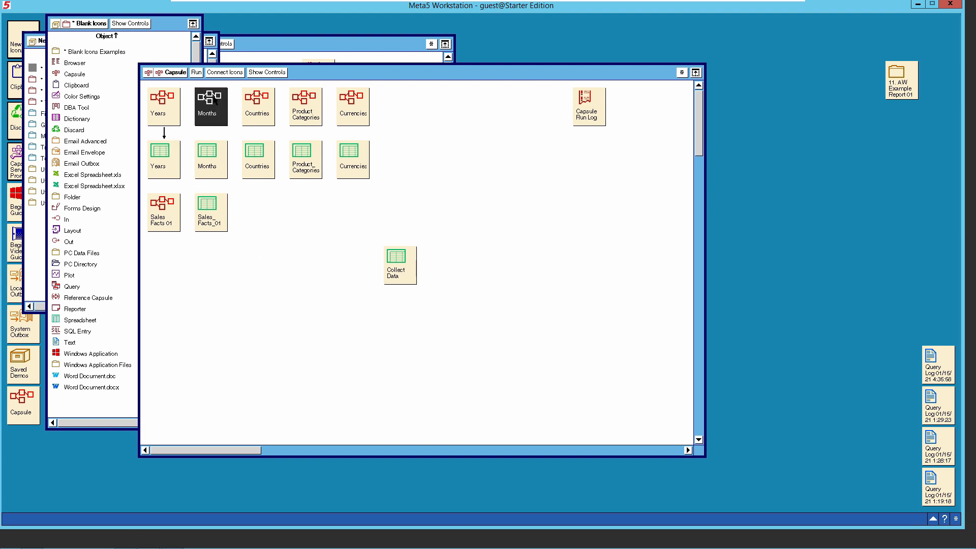
{"action": "left_click", "coordinate": [225, 72]}
{"action": "left_click", "coordinate": [207, 168]}
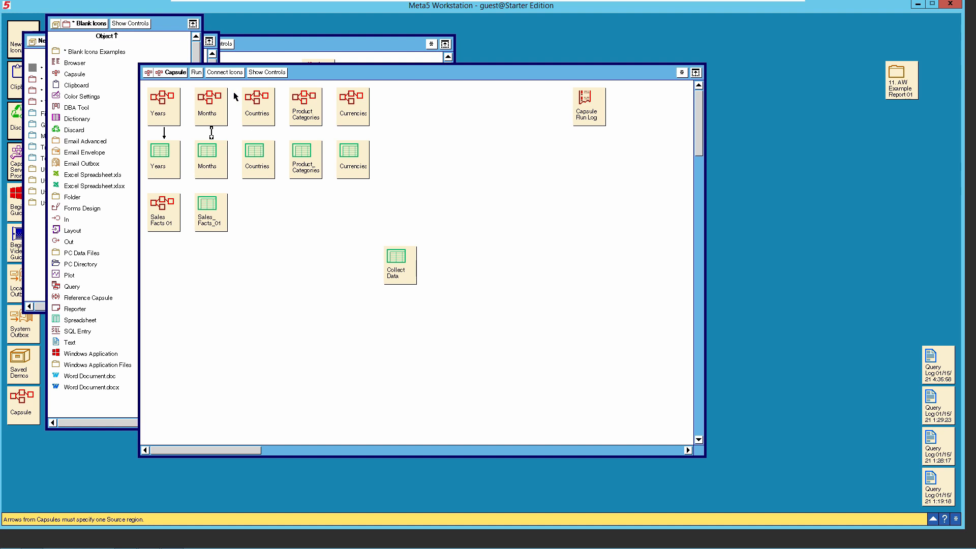
Connect the Countries, Product Categories, Currencies and Sales Facts 01 Capsules with arrows to their matching Spreadsheets.
{"action": "left_click", "coordinate": [256, 104]}
{"action": "left_click", "coordinate": [225, 72]}
{"action": "left_click", "coordinate": [257, 155]}
{"action": "left_click", "coordinate": [293, 120]}
{"action": "left_click", "coordinate": [237, 74]}
{"action": "left_click", "coordinate": [313, 161]}
{"action": "left_click", "coordinate": [338, 108]}
{"action": "left_click", "coordinate": [235, 74]}
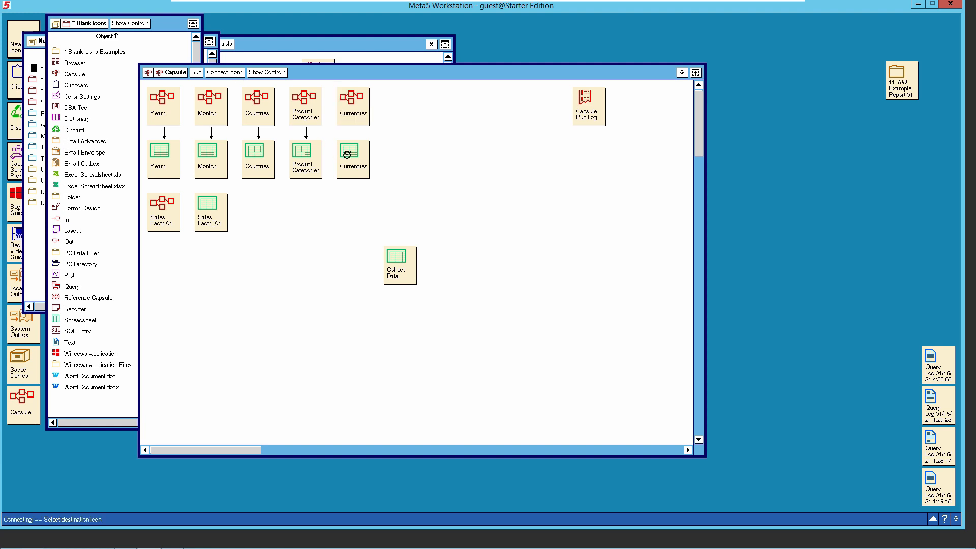
{"action": "left_click", "coordinate": [348, 154]}
{"action": "left_click", "coordinate": [163, 209]}
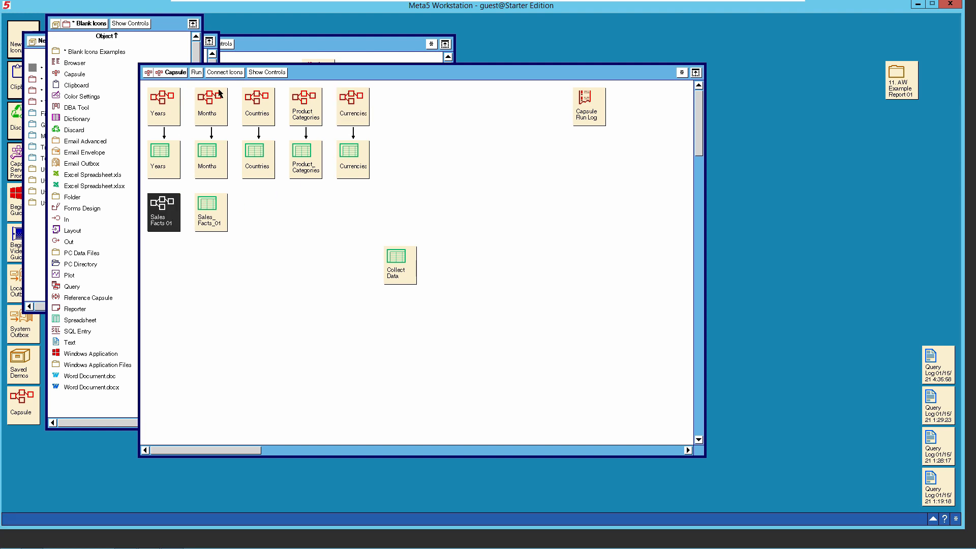
{"action": "left_click", "coordinate": [216, 206]}
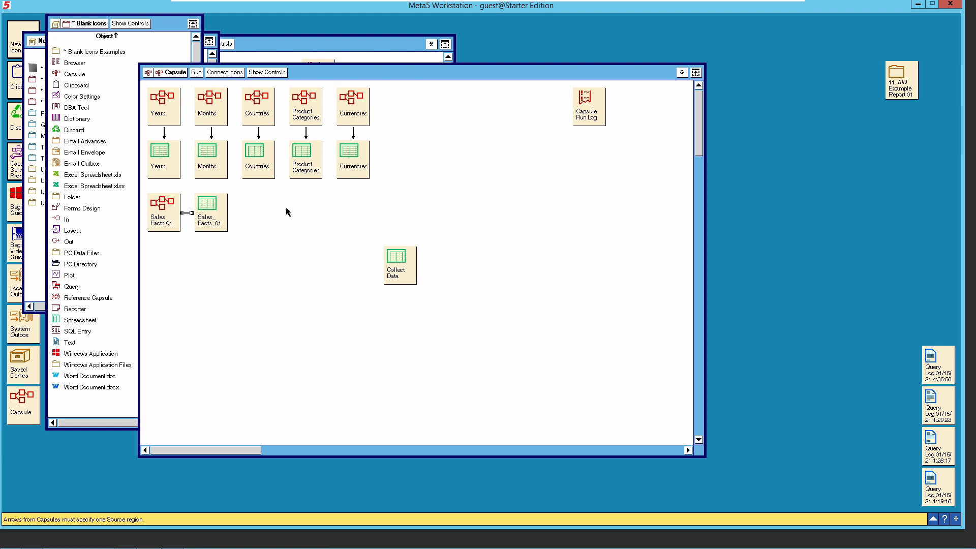
Connect the Years, Months and Countries Spreadsheets with arrows to the Collect Data Spreadsheet.
{"action": "left_click", "coordinate": [165, 161]}
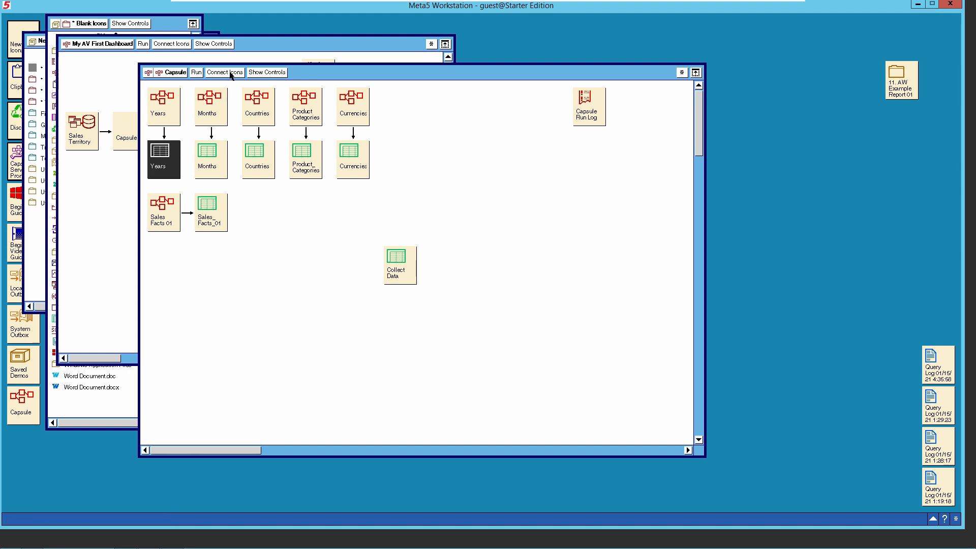
{"action": "left_click", "coordinate": [230, 74]}
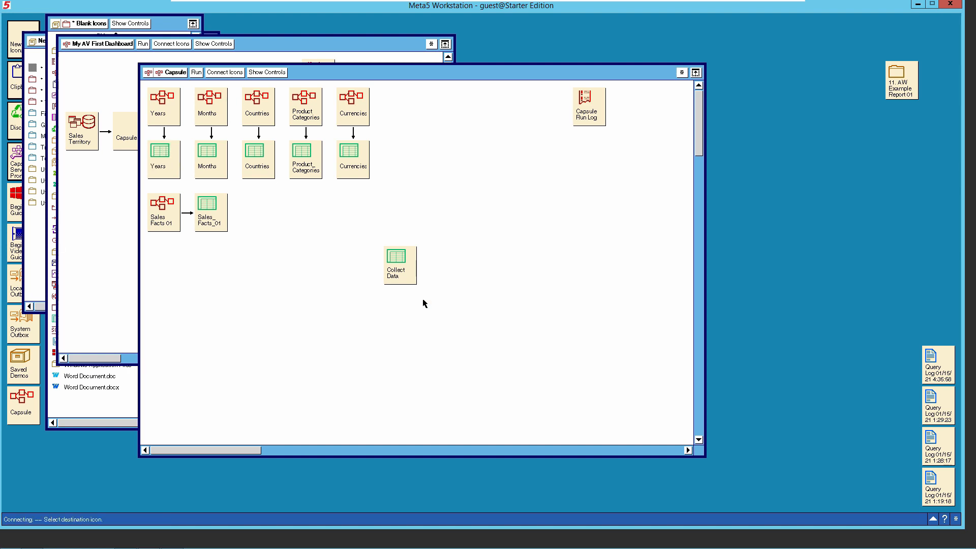
{"action": "left_click", "coordinate": [411, 269]}
{"action": "left_click", "coordinate": [214, 163]}
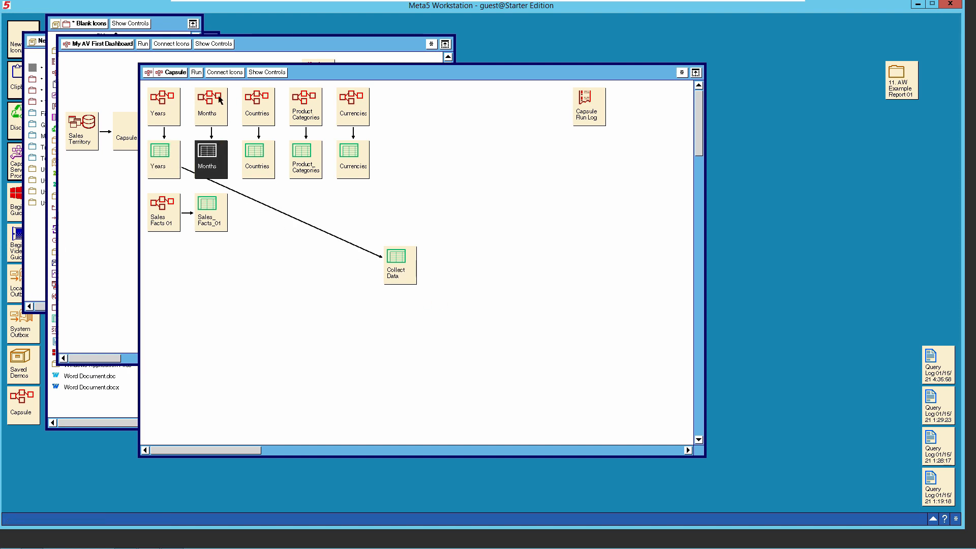
{"action": "left_click", "coordinate": [231, 74]}
{"action": "left_click", "coordinate": [394, 257]}
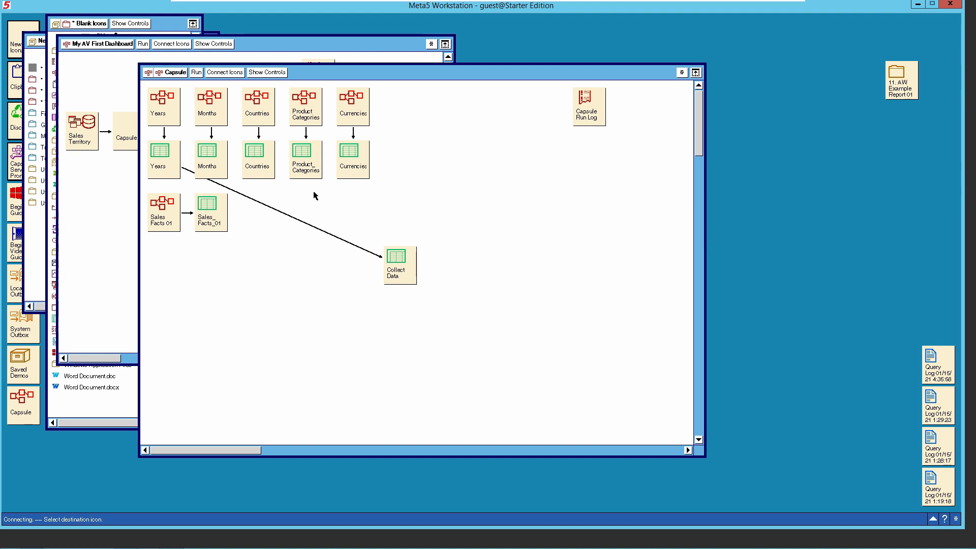
{"action": "left_click", "coordinate": [260, 163]}
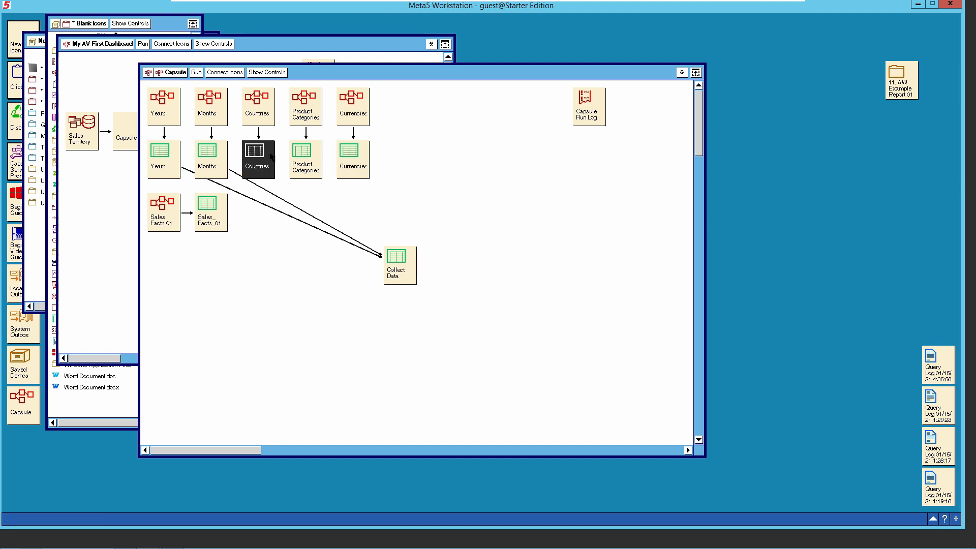
{"action": "left_click", "coordinate": [236, 74]}
{"action": "left_click", "coordinate": [395, 257]}
Connect the Product_Categories, Currencies and Sales_Facts_01 Spreadsheets with arrows to the Collect Data Spreadsheet.
{"action": "left_click", "coordinate": [310, 170]}
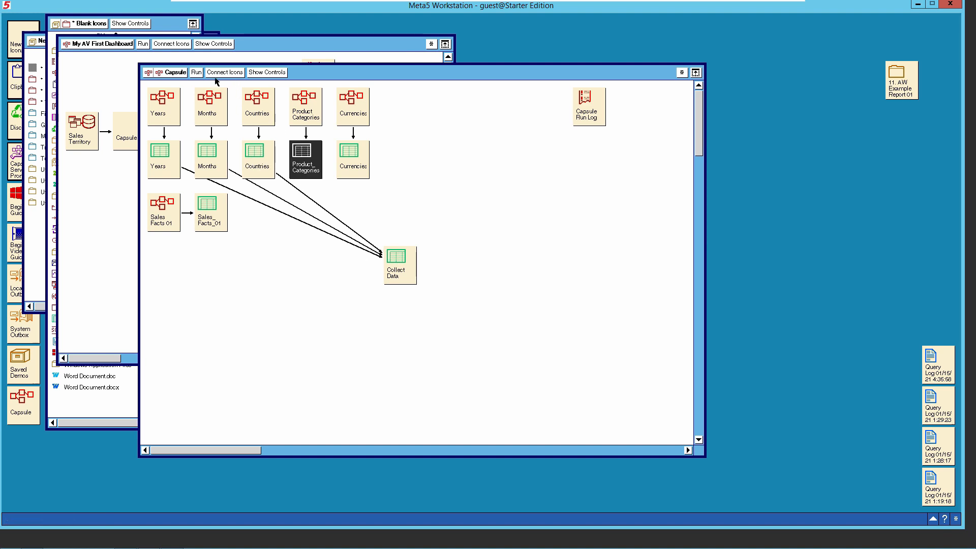
{"action": "left_click", "coordinate": [218, 72]}
{"action": "left_click", "coordinate": [395, 256]}
{"action": "left_click", "coordinate": [354, 170]}
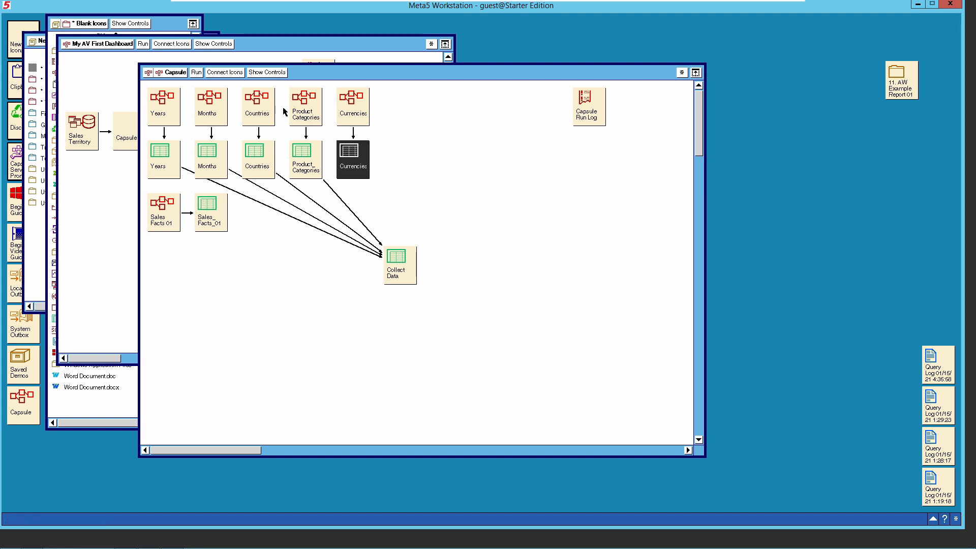
{"action": "left_click", "coordinate": [238, 74]}
{"action": "left_click", "coordinate": [394, 257]}
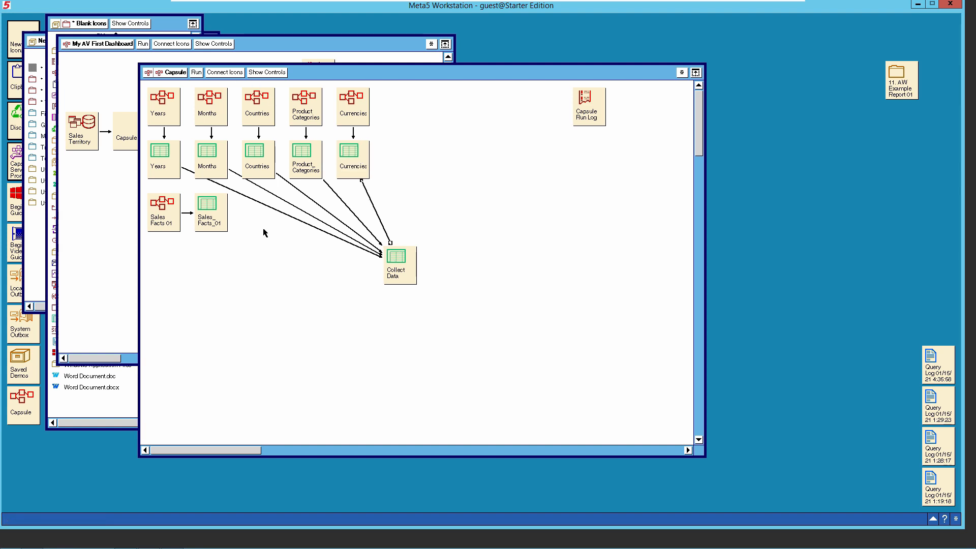
{"action": "left_click", "coordinate": [222, 218]}
{"action": "left_click", "coordinate": [230, 75]}
{"action": "left_click", "coordinate": [399, 271]}
Open the Years Capsule in an enlarged window and move its Capsule Run Log further right to free working space.
{"action": "left_click", "coordinate": [164, 113]}
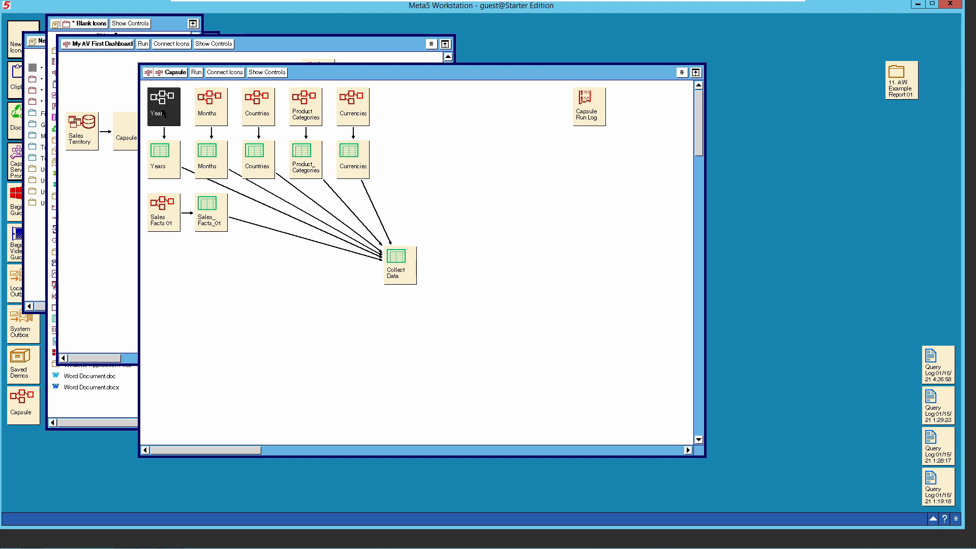
{"action": "double_click", "coordinate": [163, 113]}
{"action": "left_click_drag", "start_coordinate": [303, 88], "coordinate": [379, 107]}
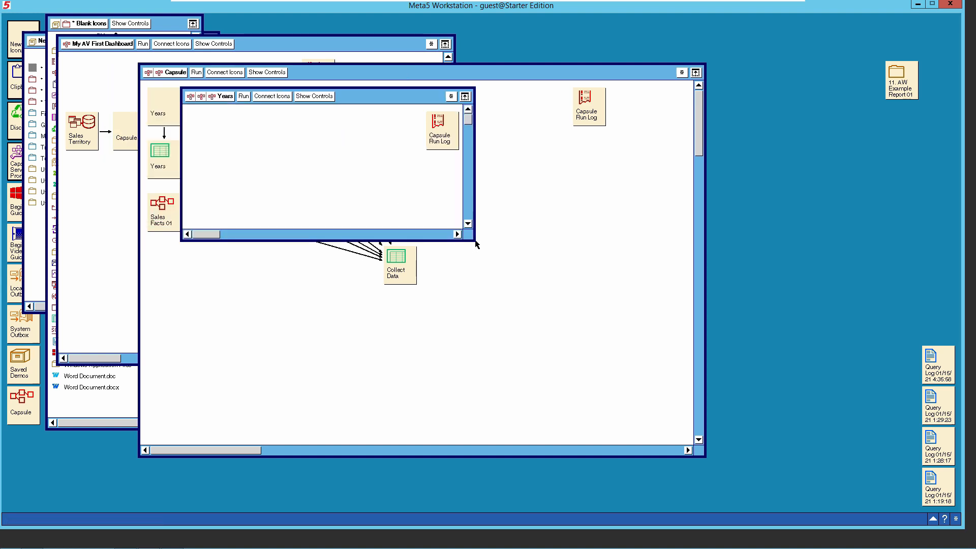
{"action": "left_click_drag", "start_coordinate": [475, 241], "coordinate": [741, 360]}
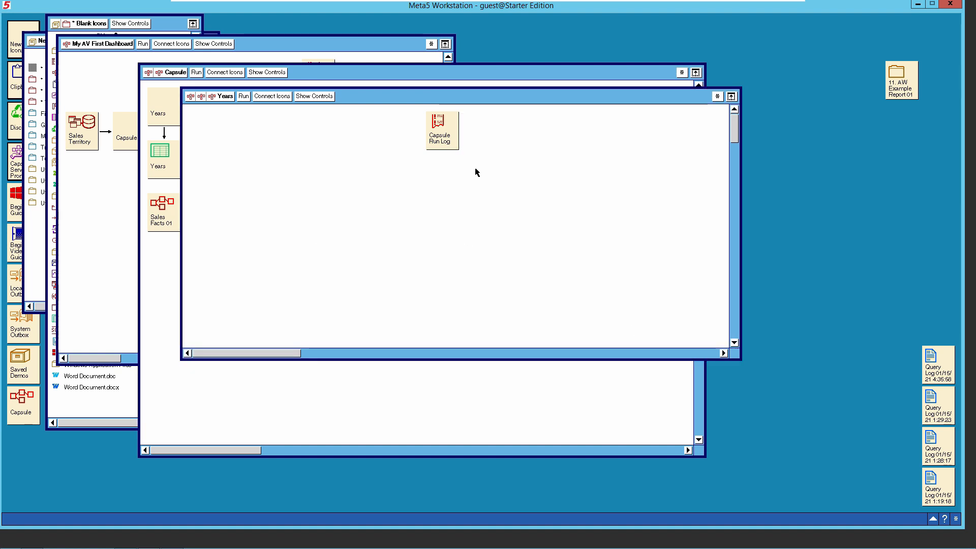
{"action": "left_click_drag", "start_coordinate": [457, 133], "coordinate": [646, 133]}
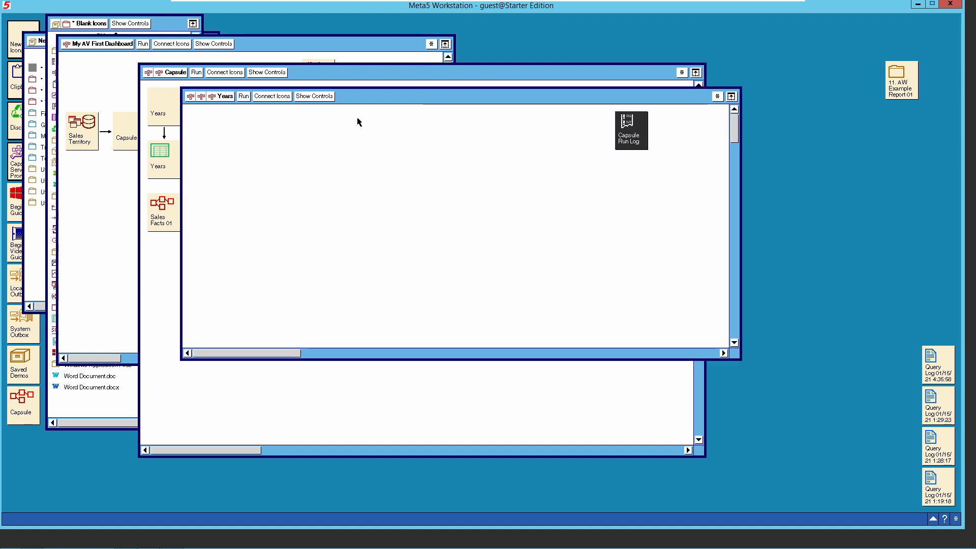
Examine the database connection settings in the Sales Territory Query's icon options, leaving them unchanged.
{"action": "left_click", "coordinate": [80, 140]}
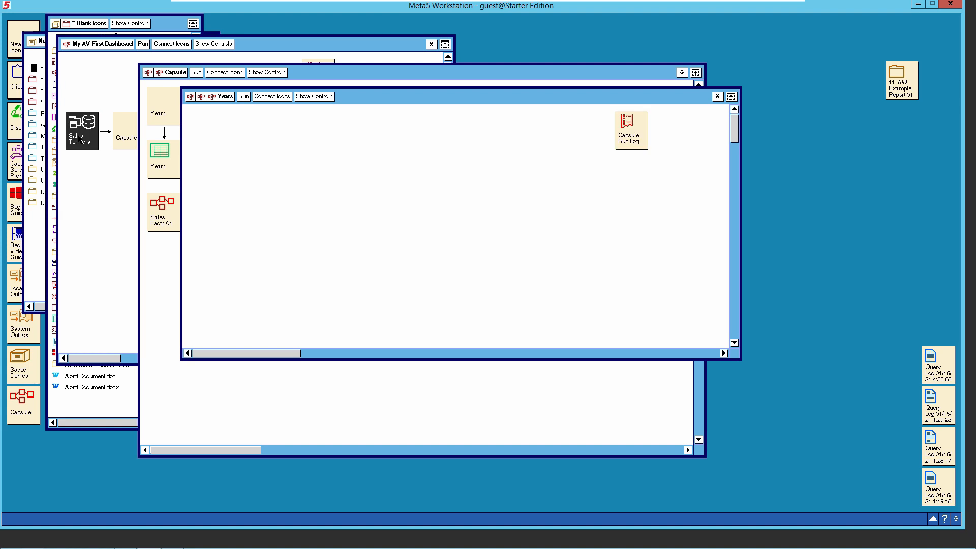
{"action": "right_click", "coordinate": [81, 141]}
{"action": "left_click", "coordinate": [86, 154]}
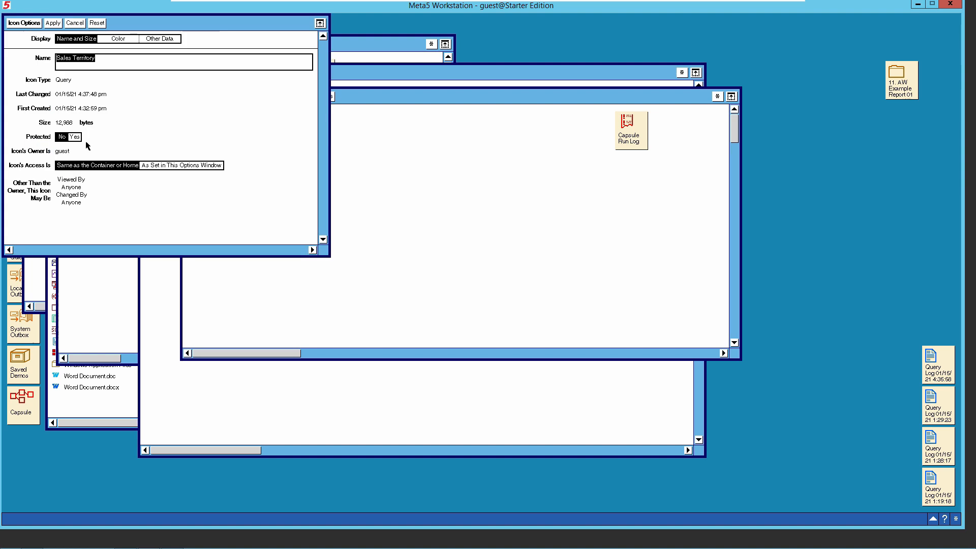
{"action": "left_click", "coordinate": [160, 41]}
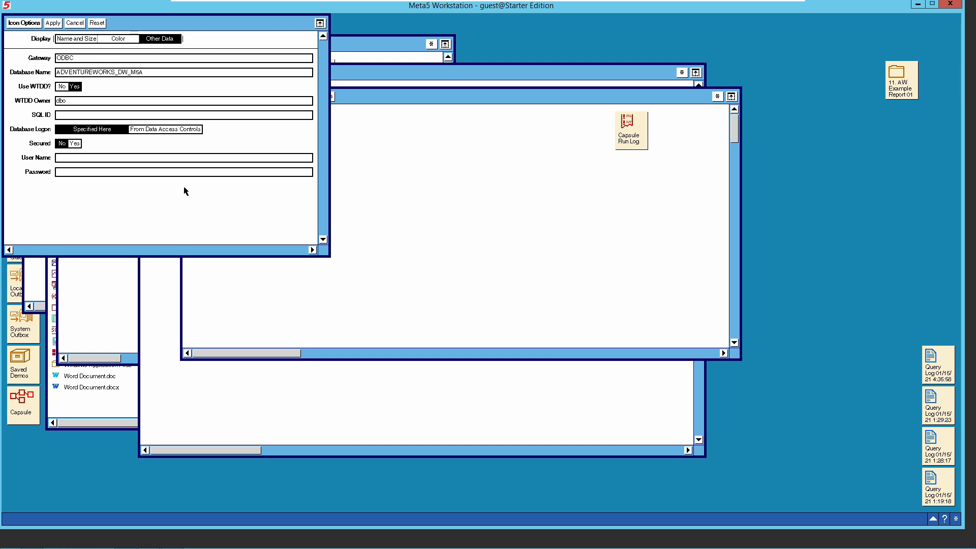
{"action": "left_click", "coordinate": [75, 24]}
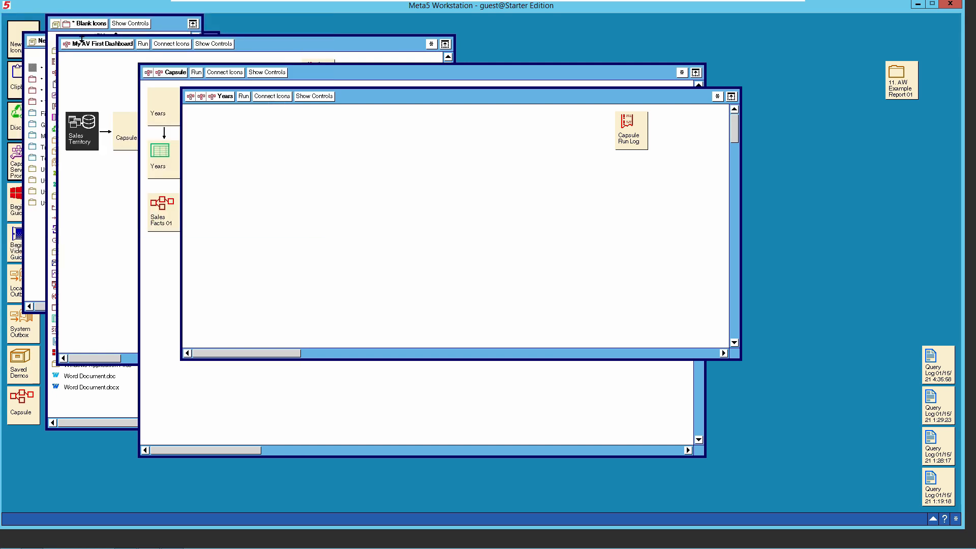
Copy the Sales Territory Query into the Years Capsule and rename the copy Years.
{"action": "left_click", "coordinate": [86, 139]}
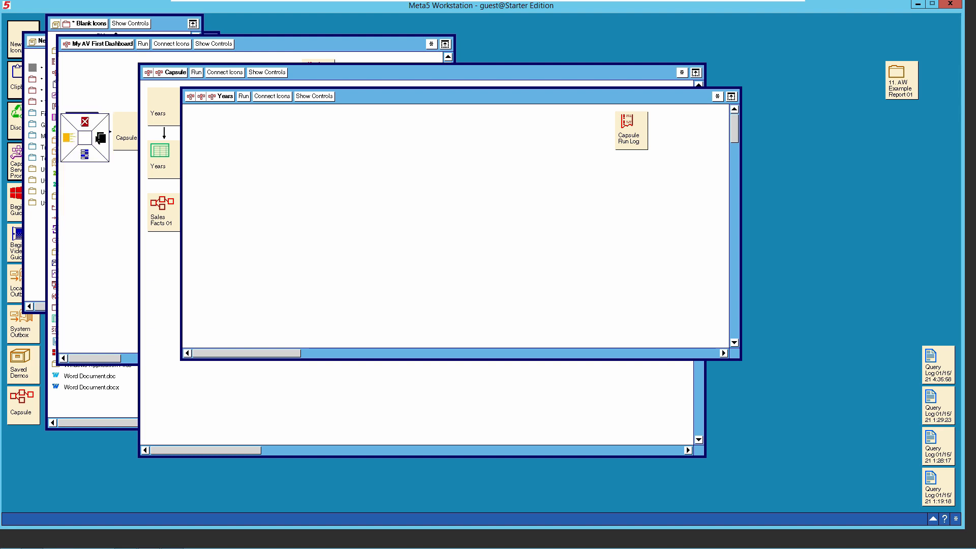
{"action": "left_click", "coordinate": [102, 137]}
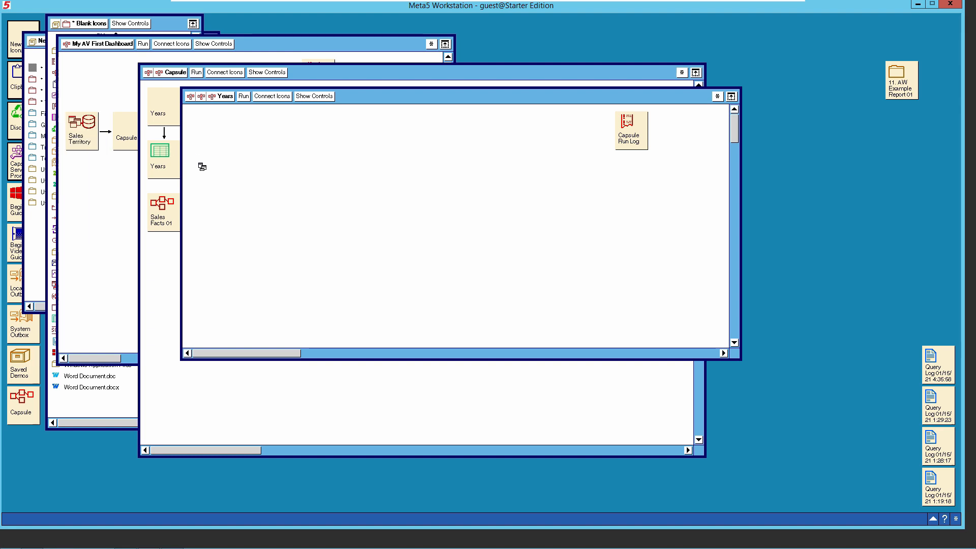
{"action": "left_click", "coordinate": [223, 203]}
{"action": "left_click", "coordinate": [206, 191]}
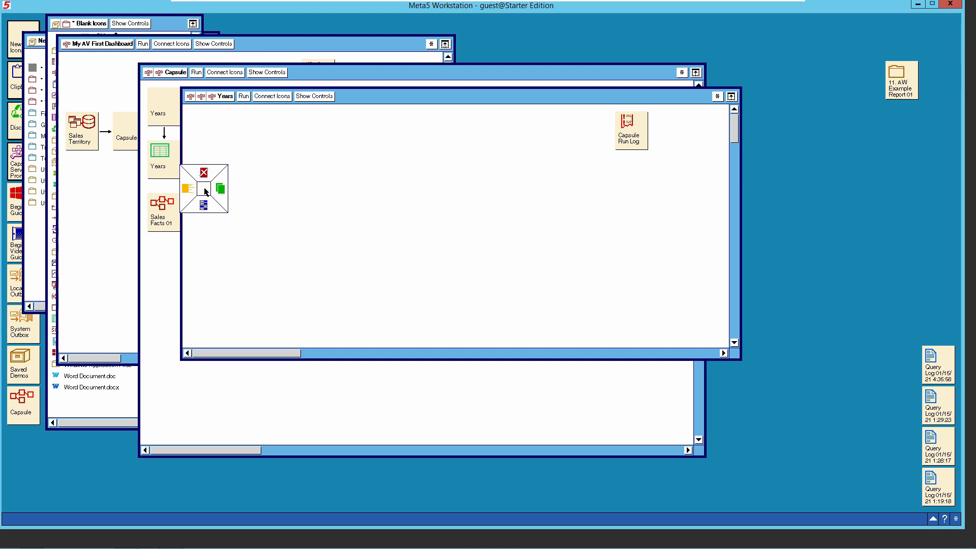
{"action": "left_click", "coordinate": [206, 203]}
{"action": "type", "text": "Years"}
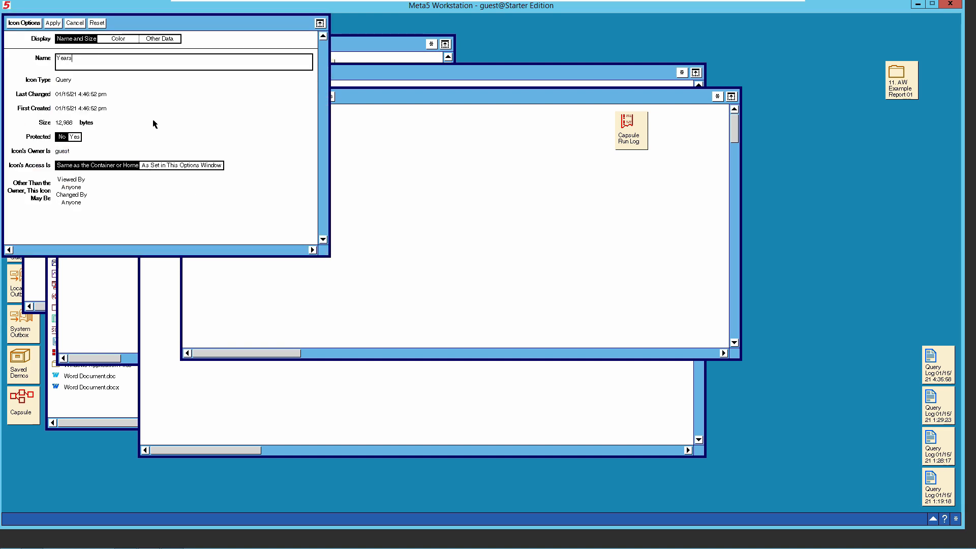
{"action": "left_click", "coordinate": [30, 23]}
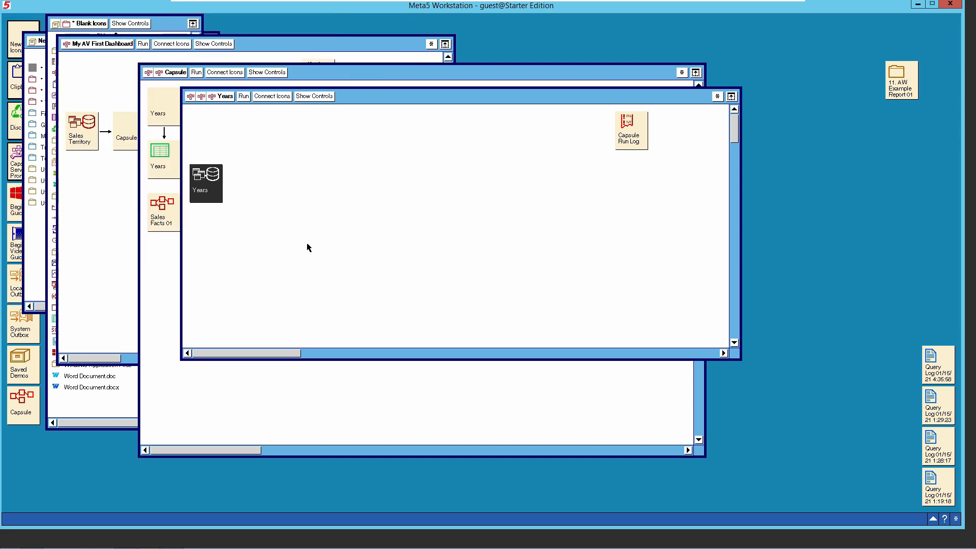
{"action": "left_click", "coordinate": [307, 243]}
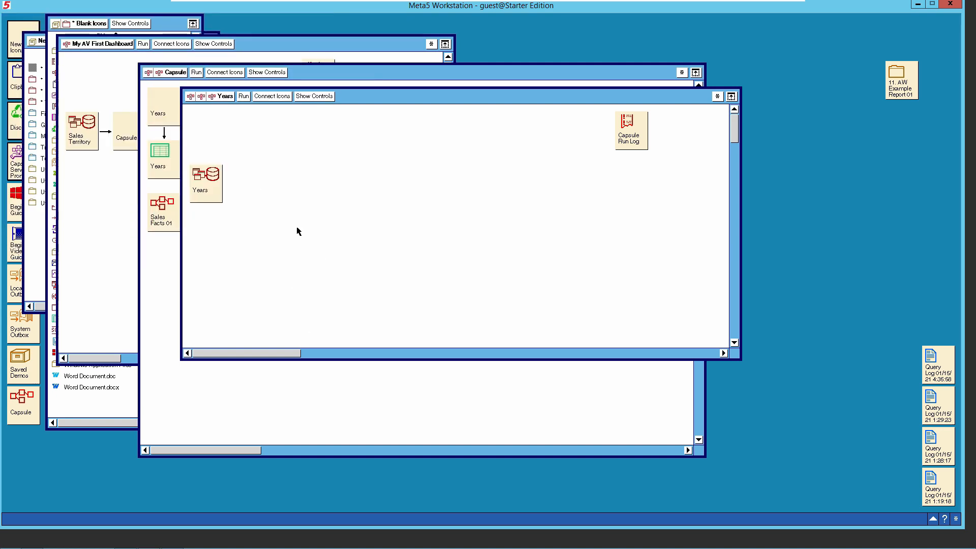
Add a blank Spreadsheet beside the Years Query and place two more copies, one higher up and one further right in the Query's row.
{"action": "left_click", "coordinate": [169, 31]}
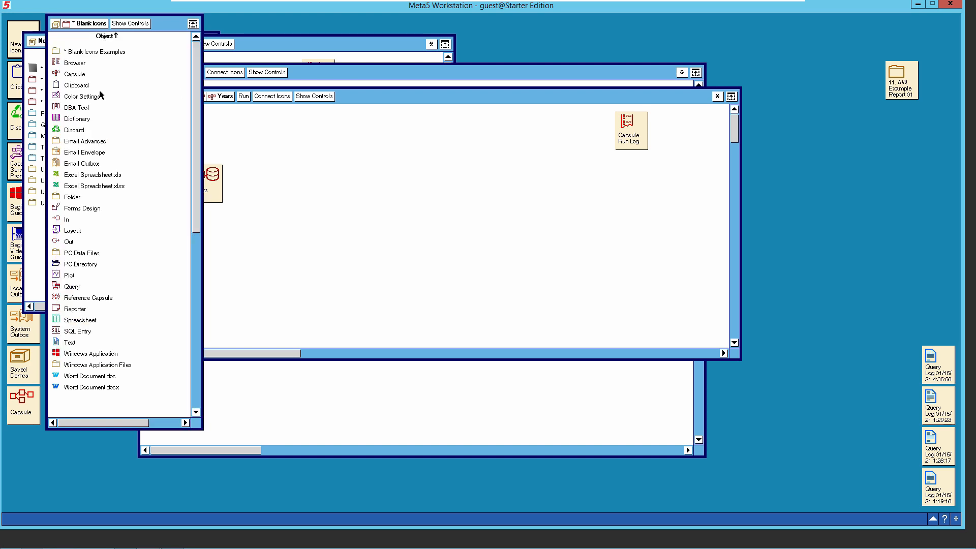
{"action": "left_click", "coordinate": [69, 321]}
{"action": "left_click_drag", "start_coordinate": [70, 322], "coordinate": [264, 188]}
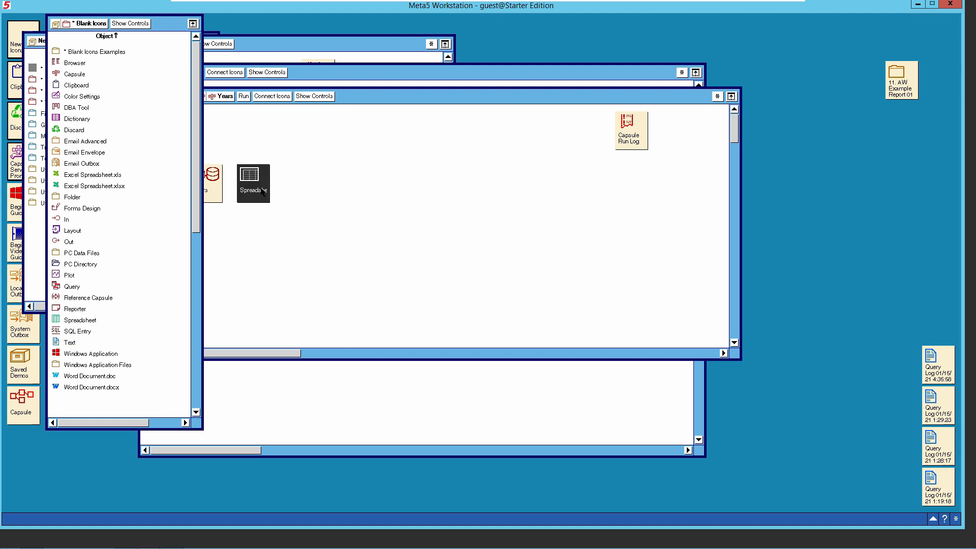
{"action": "right_click", "coordinate": [262, 189]}
{"action": "left_click", "coordinate": [278, 189]}
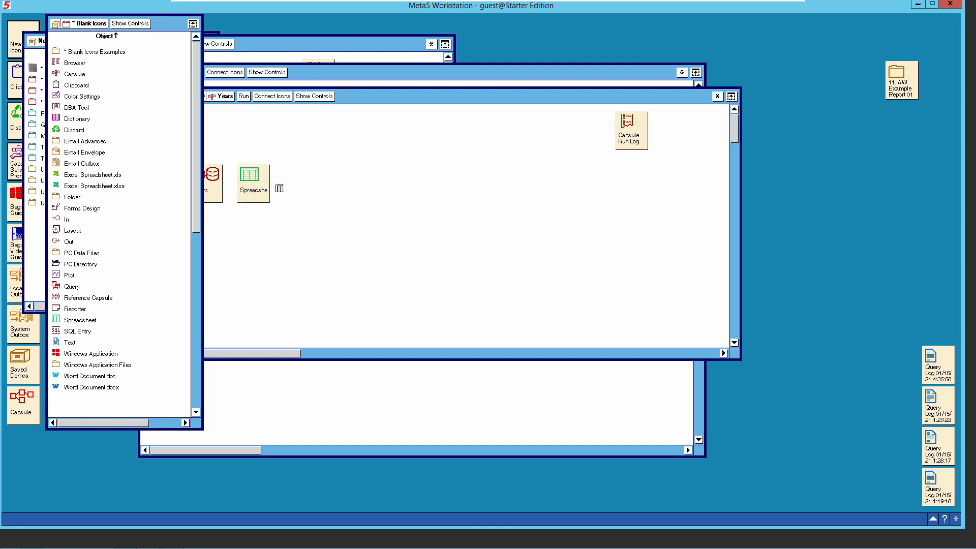
{"action": "left_click", "coordinate": [311, 126]}
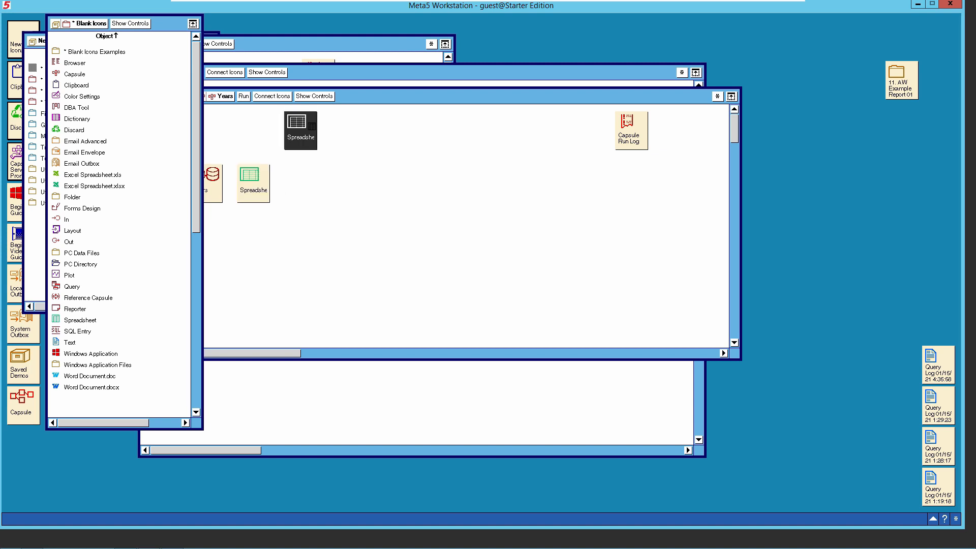
{"action": "right_click", "coordinate": [312, 128]}
{"action": "left_click", "coordinate": [324, 127]}
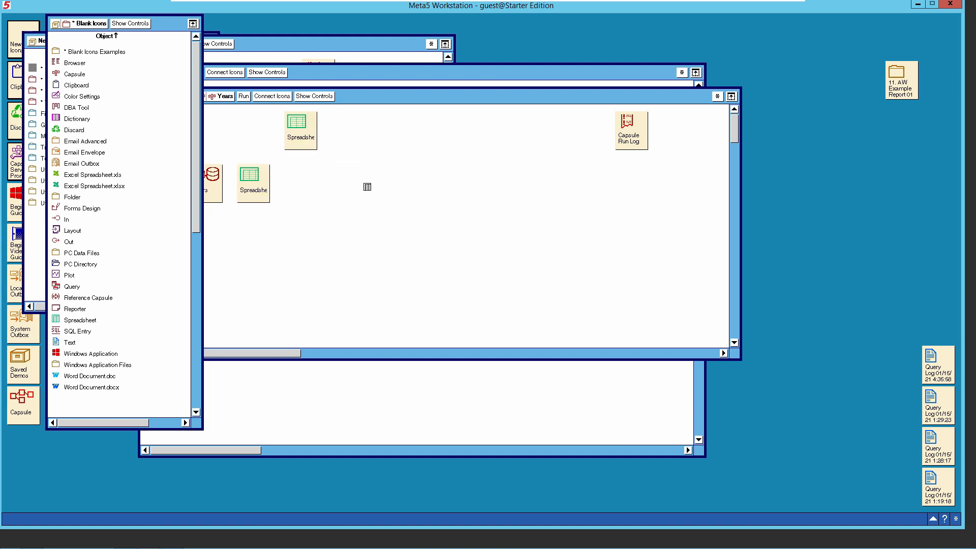
{"action": "left_click", "coordinate": [363, 185]}
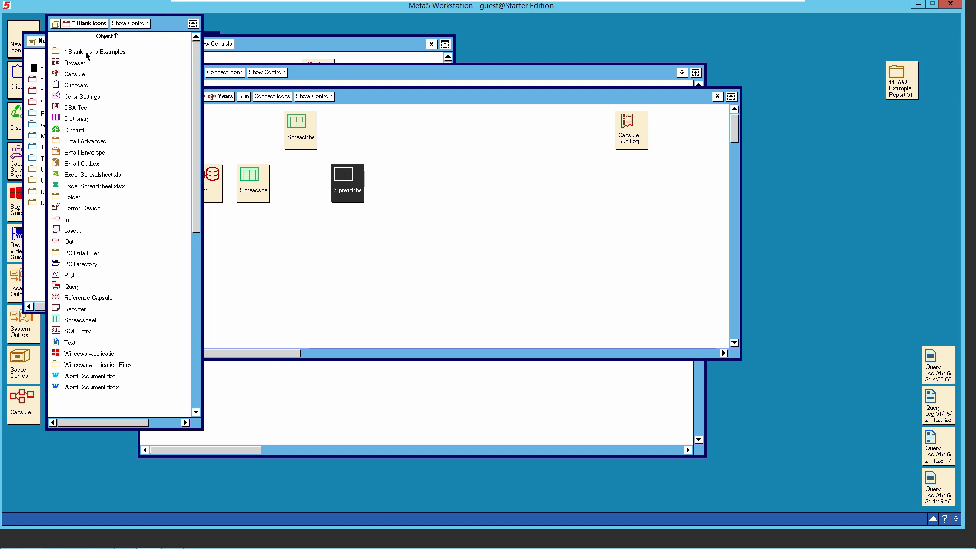
Close the Blank Icons folder and open Filter Data from Transformer Icons, moved clear of the Years Capsule's Spreadsheets, with Compress selected.
{"action": "double_click", "coordinate": [95, 26]}
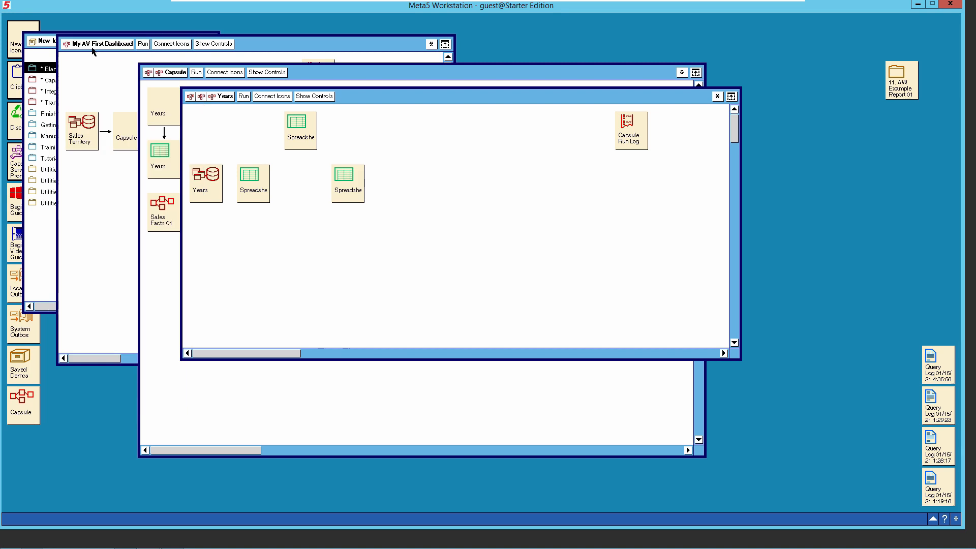
{"action": "left_click", "coordinate": [44, 292]}
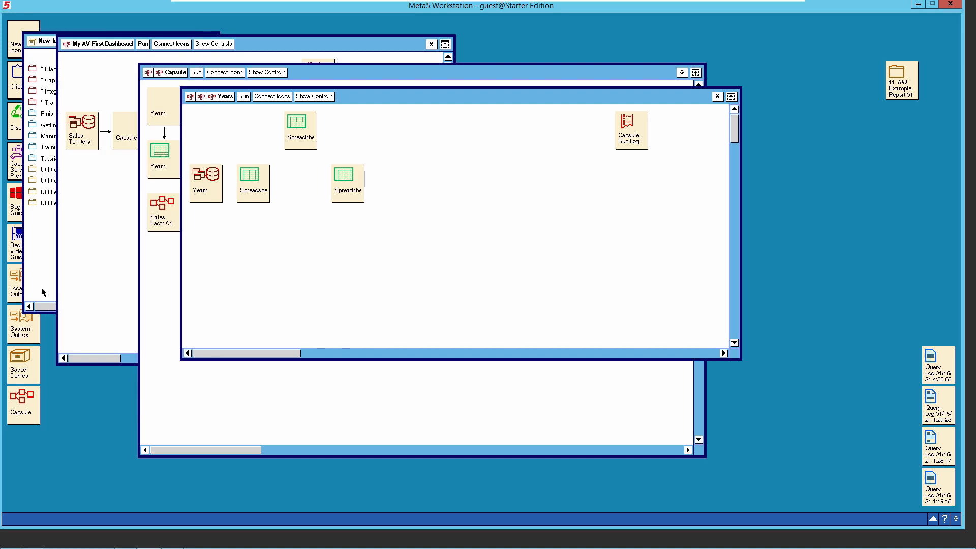
{"action": "left_click", "coordinate": [63, 107]}
{"action": "double_click", "coordinate": [63, 104]}
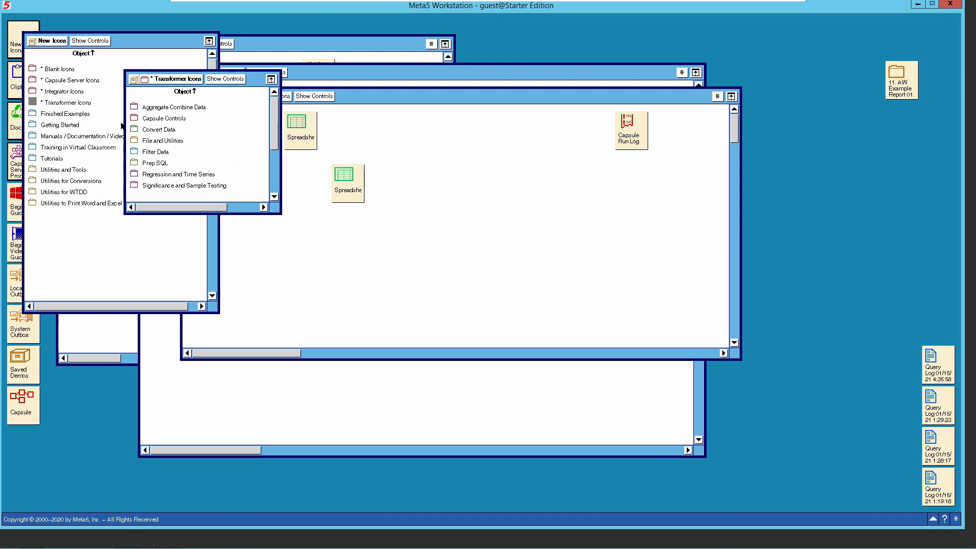
{"action": "double_click", "coordinate": [155, 152]}
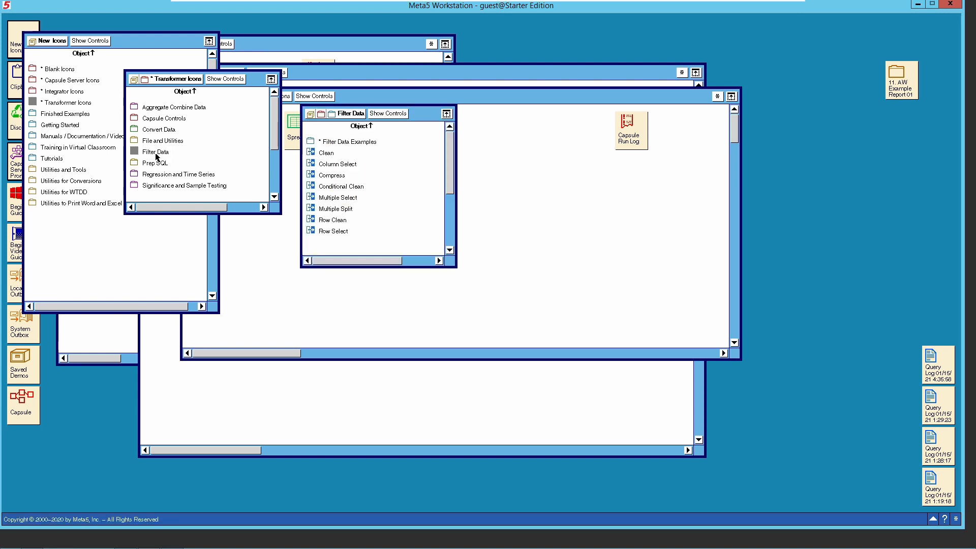
{"action": "left_click_drag", "start_coordinate": [419, 118], "coordinate": [185, 161]}
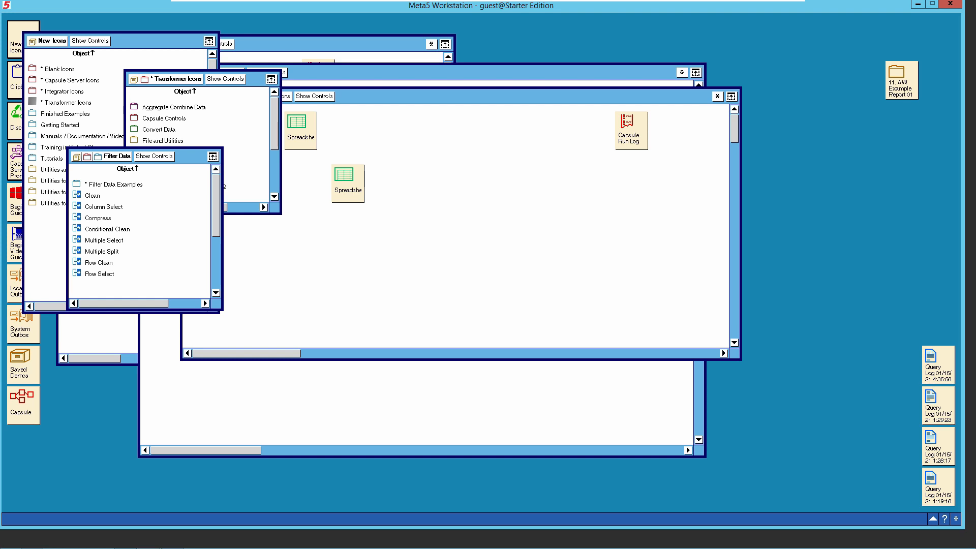
{"action": "left_click", "coordinate": [102, 218]}
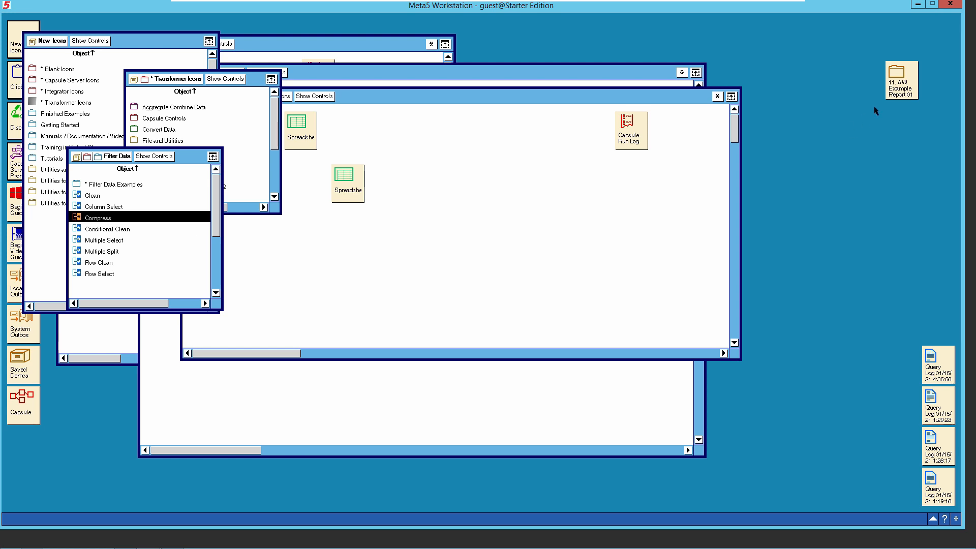
Open the Years Capsule inside AW Capsule 01 of the AW Example Report 01 as a reference.
{"action": "left_click", "coordinate": [903, 88]}
{"action": "double_click", "coordinate": [895, 90]}
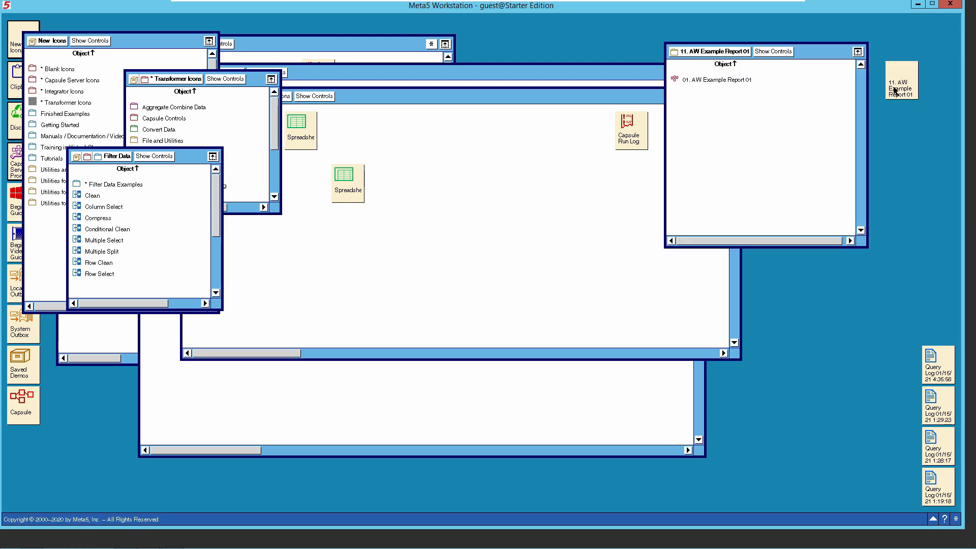
{"action": "double_click", "coordinate": [725, 82]}
{"action": "left_click", "coordinate": [675, 246]}
{"action": "double_click", "coordinate": [675, 246]}
{"action": "double_click", "coordinate": [365, 137]}
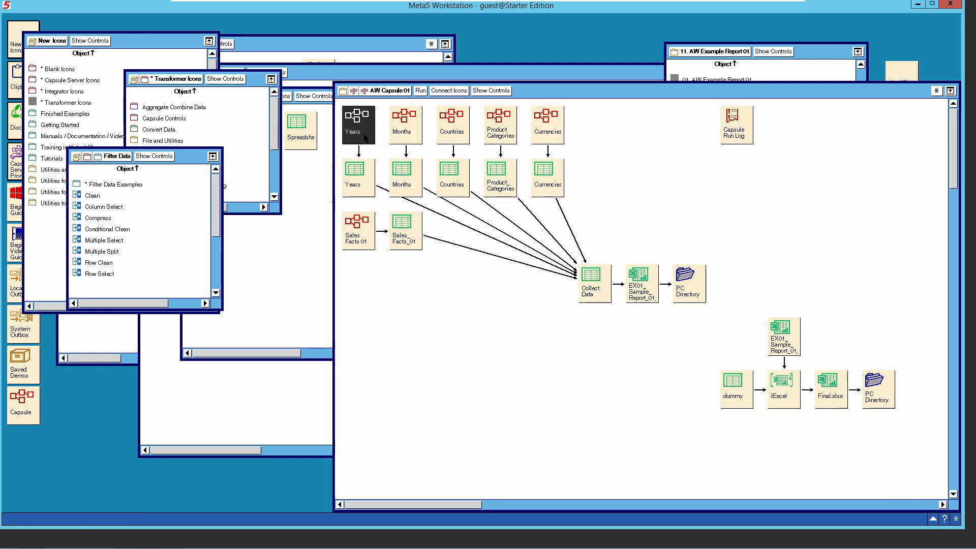
Examine the icon options of the Remove Header Transformer in the example Years Capsule, discarding any changes.
{"action": "left_click", "coordinate": [436, 273]}
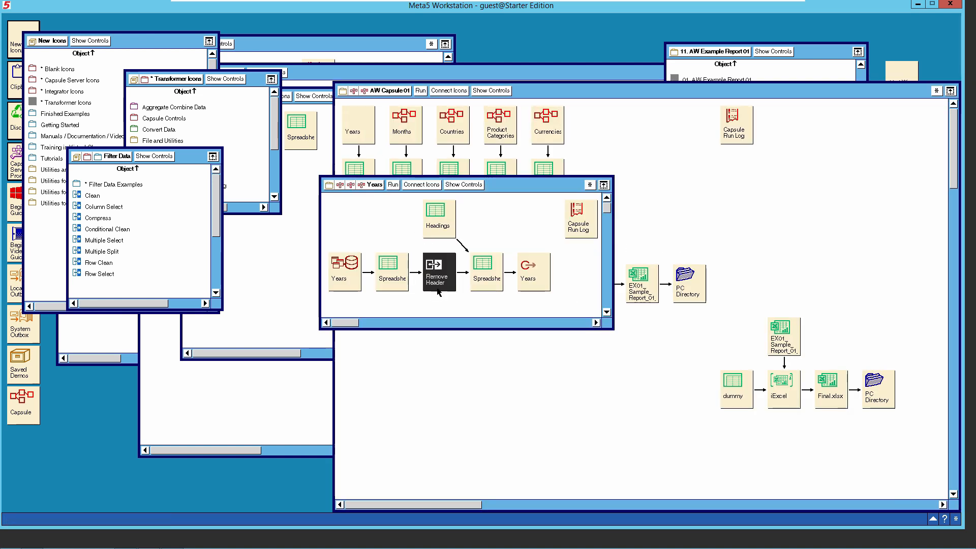
{"action": "right_click", "coordinate": [442, 276]}
{"action": "left_click", "coordinate": [443, 295]}
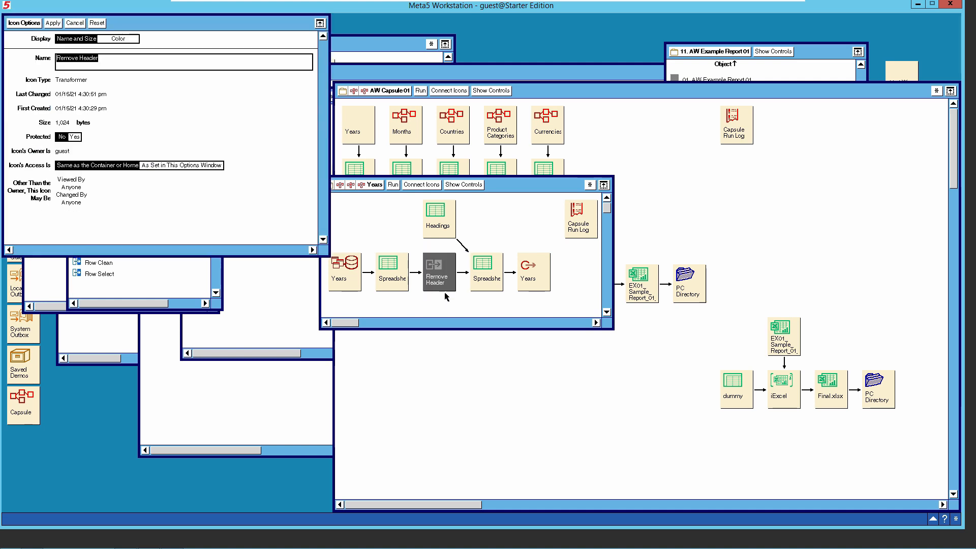
{"action": "left_click_drag", "start_coordinate": [193, 31], "coordinate": [588, 119]}
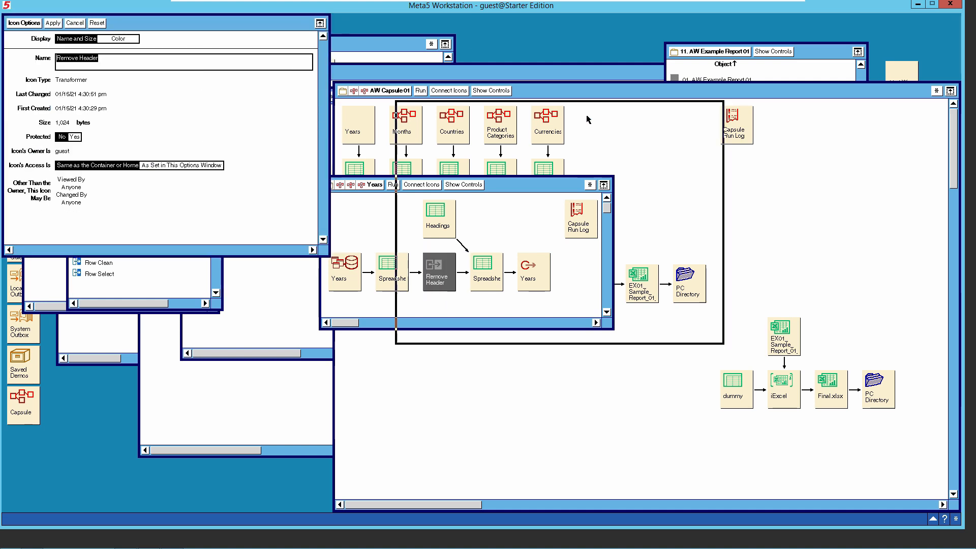
{"action": "left_click", "coordinate": [456, 152]}
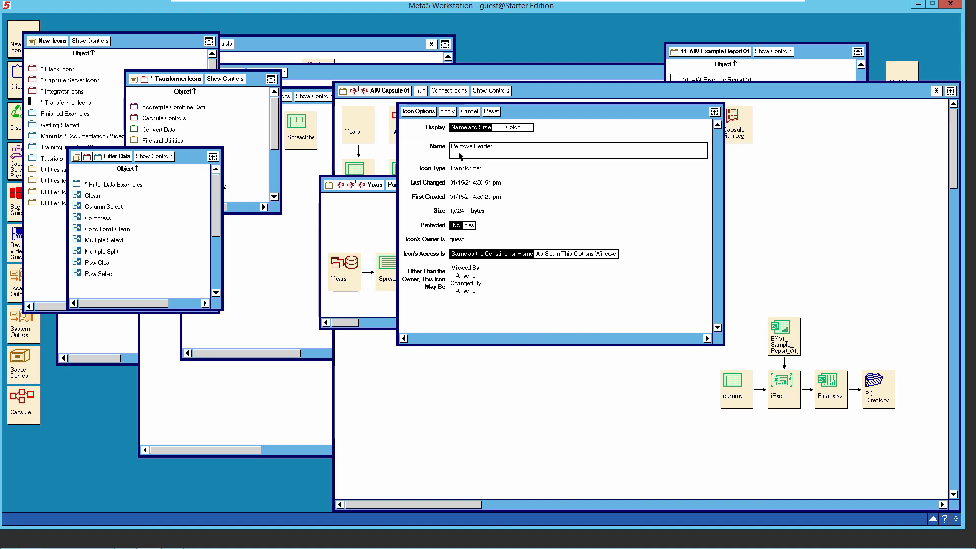
{"action": "left_click", "coordinate": [474, 112]}
Open the example's Remove Header Transformer to check its program name, and close it again.
{"action": "double_click", "coordinate": [438, 270]}
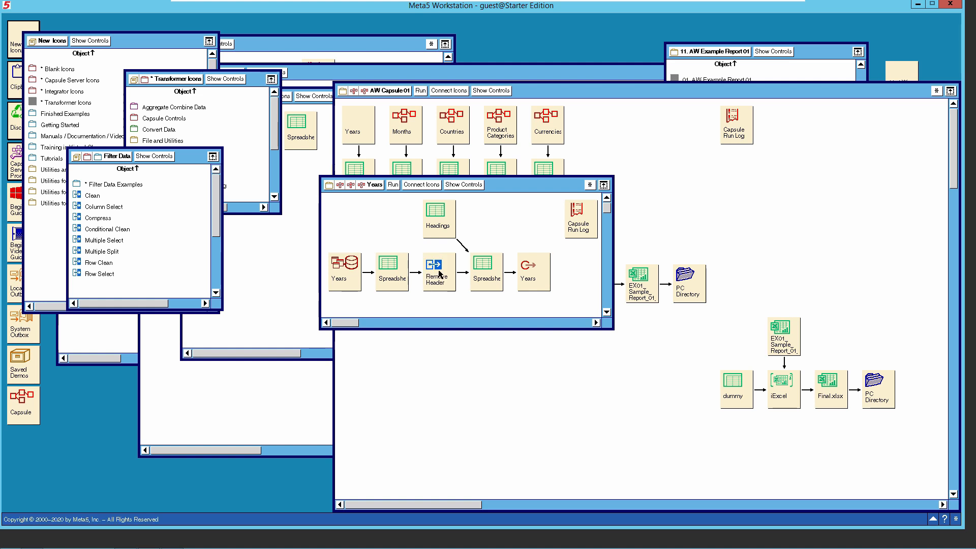
{"action": "left_click_drag", "start_coordinate": [53, 58], "coordinate": [370, 170]}
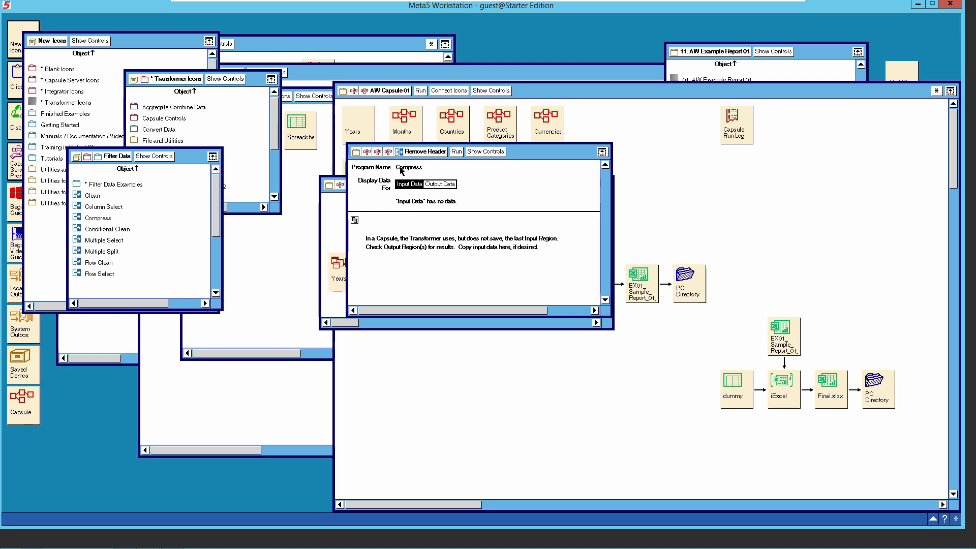
{"action": "left_click", "coordinate": [419, 155]}
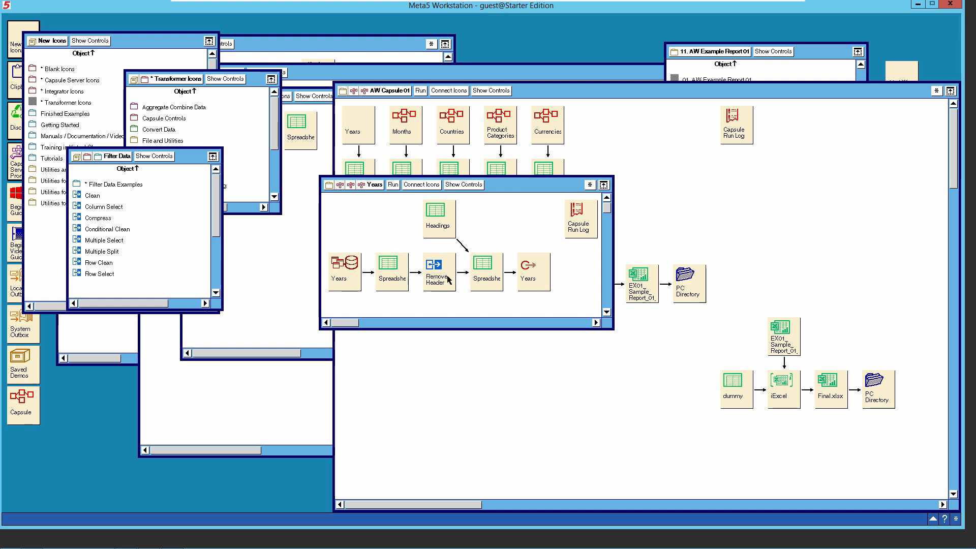
Close the Filter Data folder and reopen it from the Transformer Icons folder.
{"action": "left_click", "coordinate": [118, 157]}
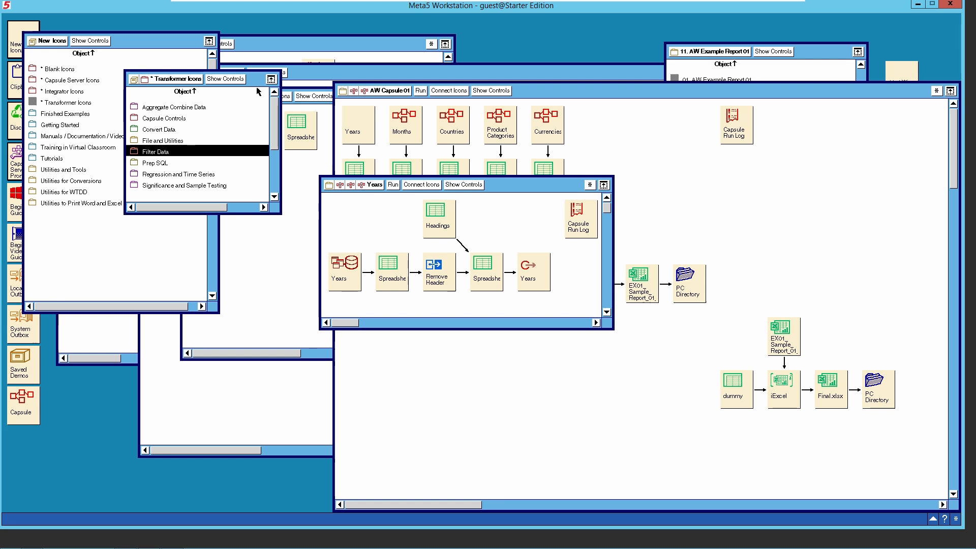
{"action": "left_click", "coordinate": [189, 186]}
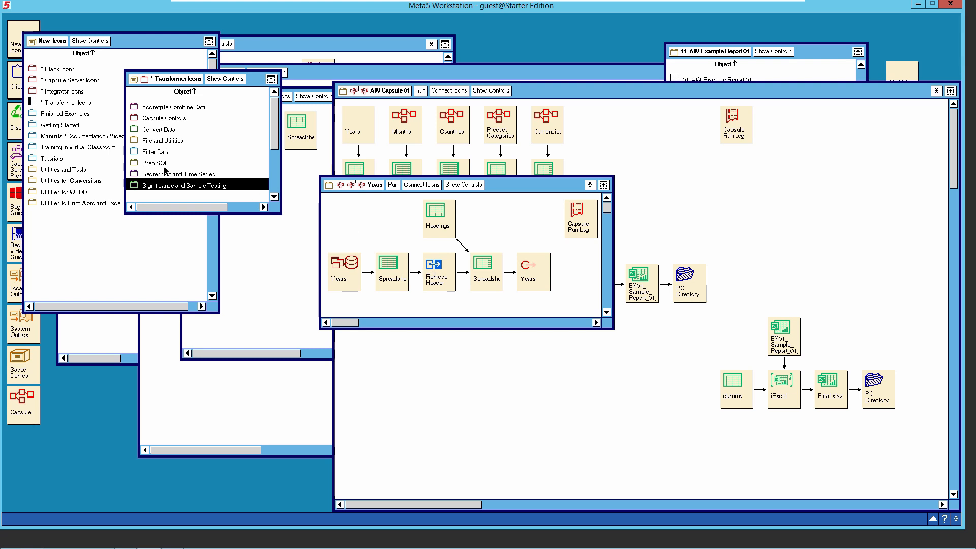
{"action": "left_click", "coordinate": [153, 152]}
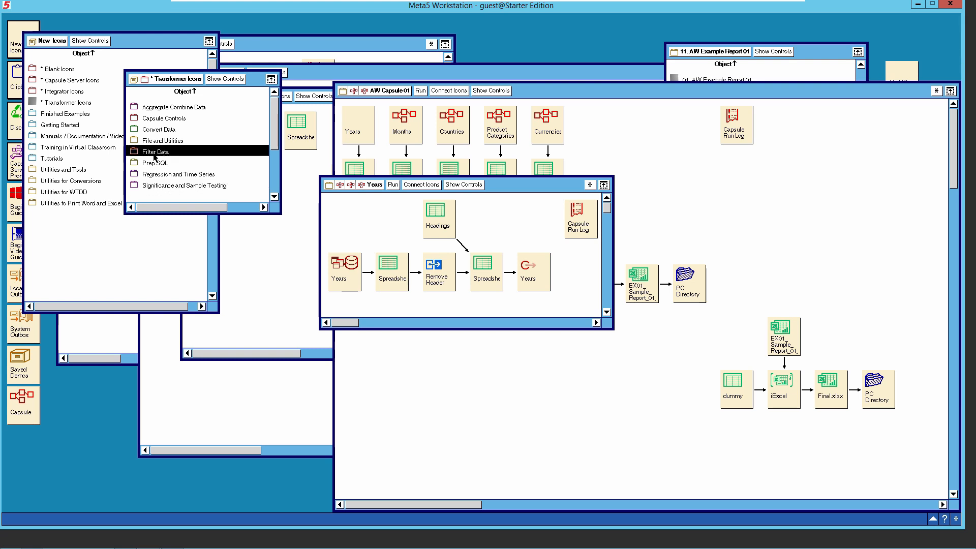
{"action": "double_click", "coordinate": [154, 153]}
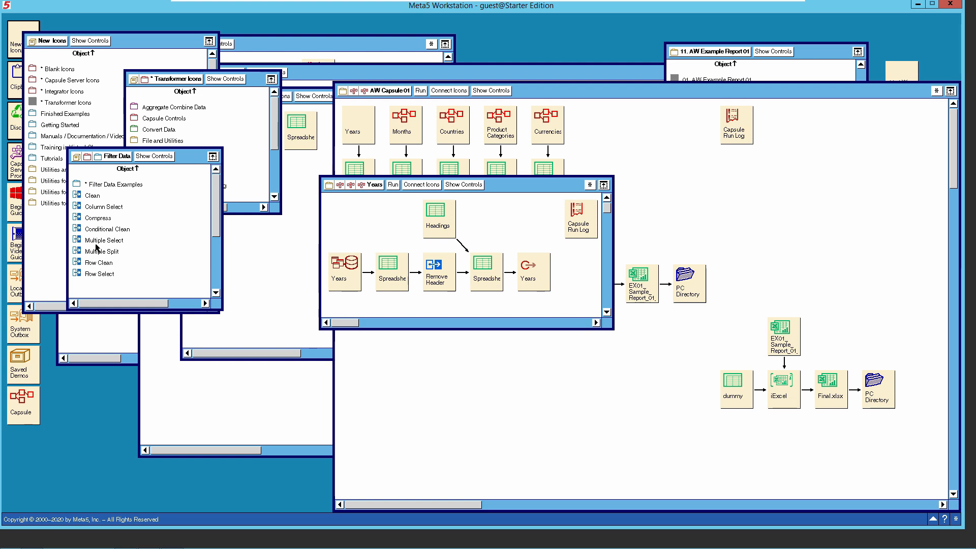
Close the Filter Data folder and the example's Years Capsule, AW Capsule 01 and 11. AW Example Report 01 windows.
{"action": "left_click", "coordinate": [115, 159]}
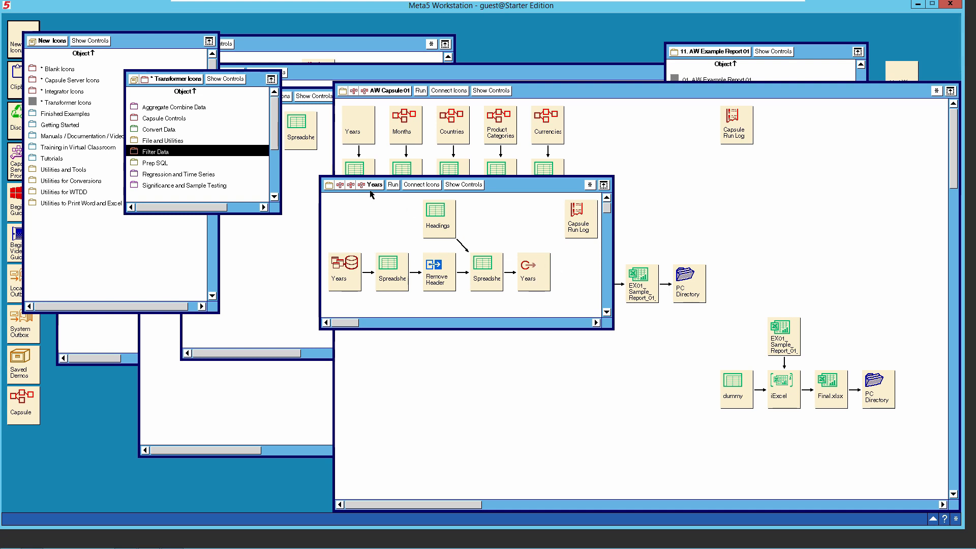
{"action": "left_click", "coordinate": [603, 185]}
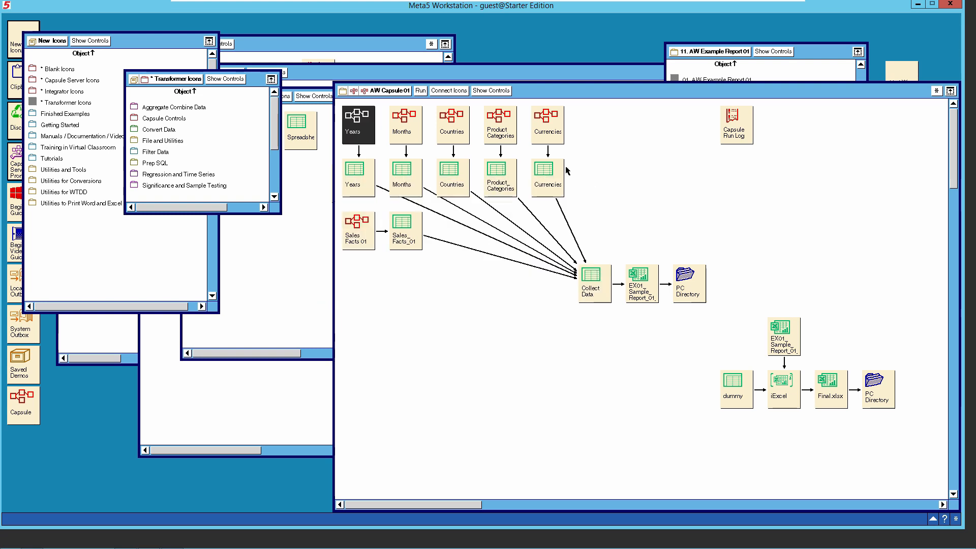
{"action": "left_click", "coordinate": [394, 92]}
{"action": "left_click", "coordinate": [609, 156]}
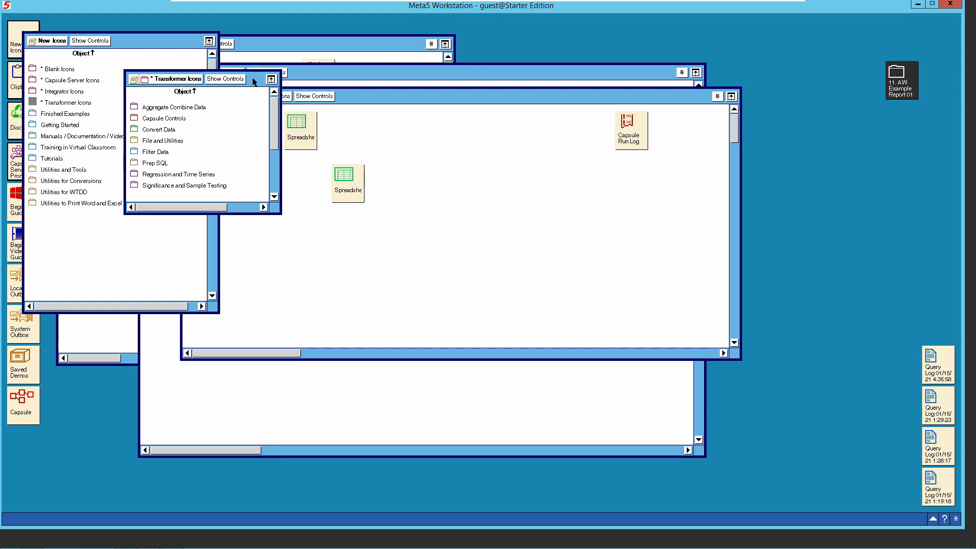
Copy the Compress Transformer from the Filter Data folder into the Years Capsule between the two Spreadsheets, then close the Filter Data and Transformer Icons folders.
{"action": "double_click", "coordinate": [166, 153]}
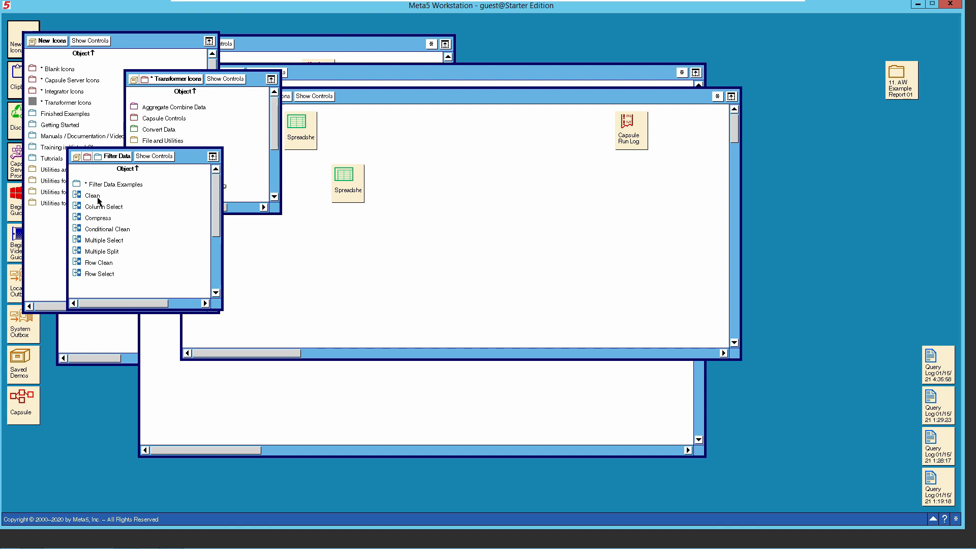
{"action": "left_click", "coordinate": [94, 219]}
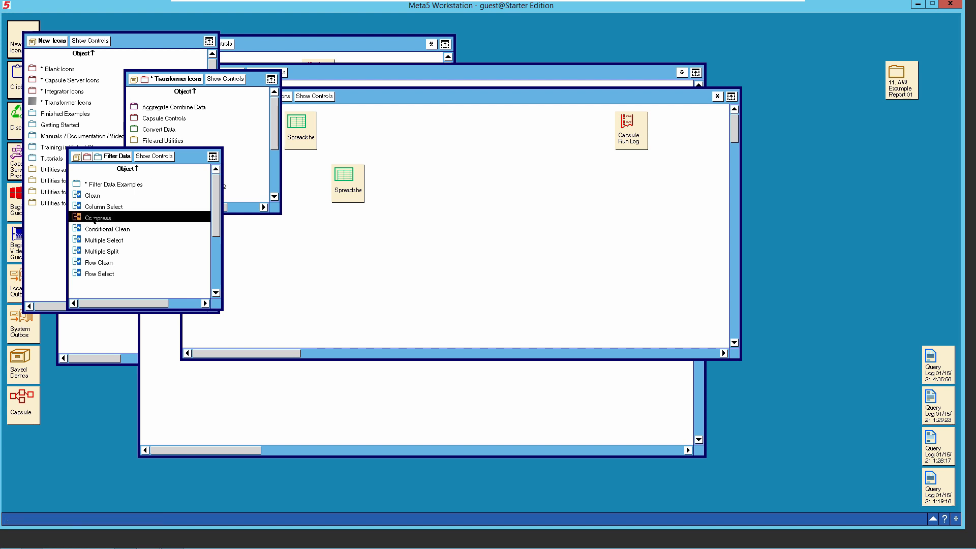
{"action": "right_click", "coordinate": [93, 219]}
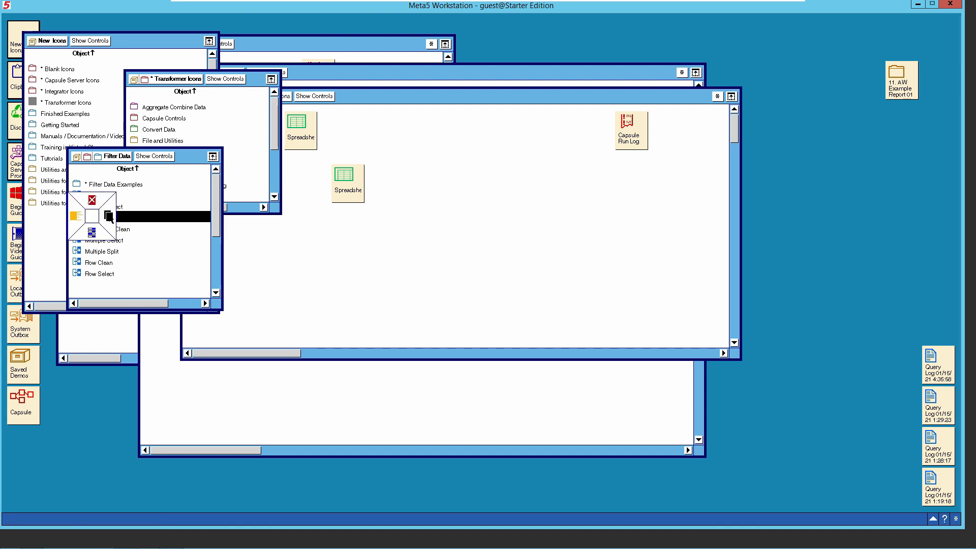
{"action": "left_click", "coordinate": [110, 219]}
{"action": "left_click", "coordinate": [296, 190]}
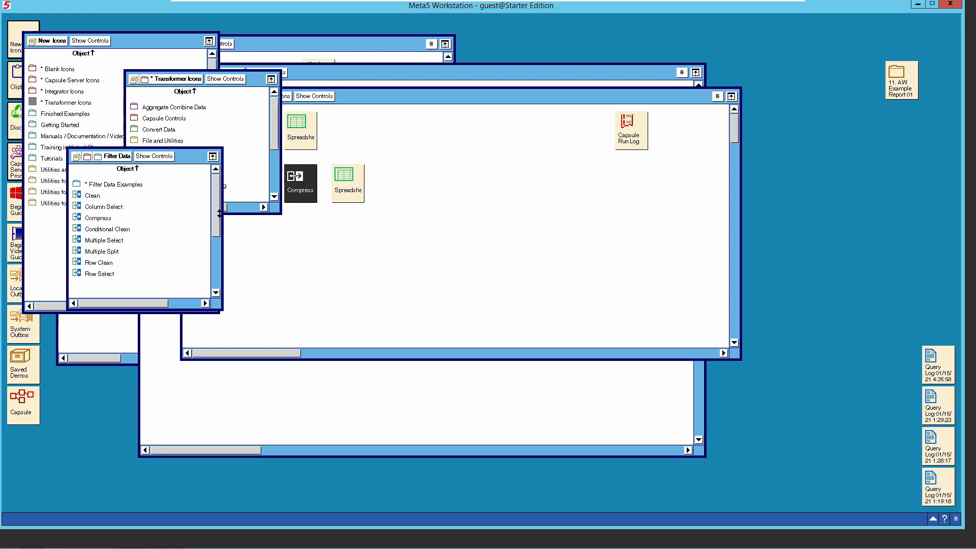
{"action": "left_click", "coordinate": [111, 158]}
{"action": "left_click", "coordinate": [166, 81]}
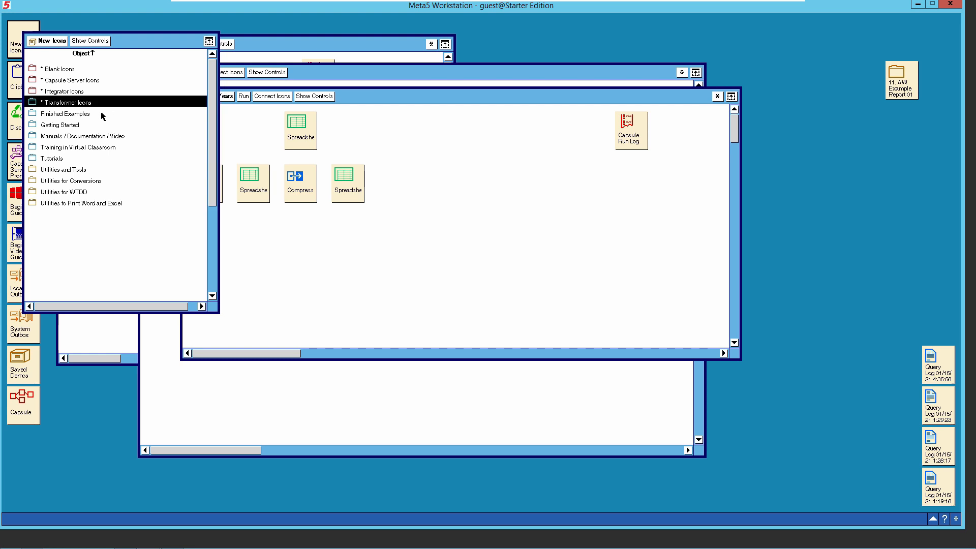
Copy an Out icon from the Blank Icons folder into the Years Capsule, after the last Spreadsheet in the row.
{"action": "double_click", "coordinate": [66, 72]}
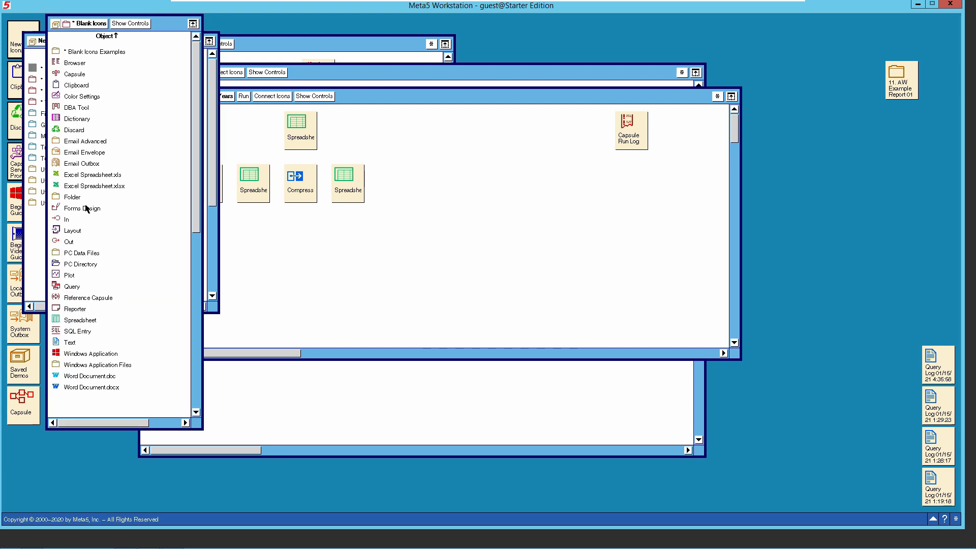
{"action": "left_click", "coordinate": [55, 242]}
{"action": "right_click", "coordinate": [55, 241]}
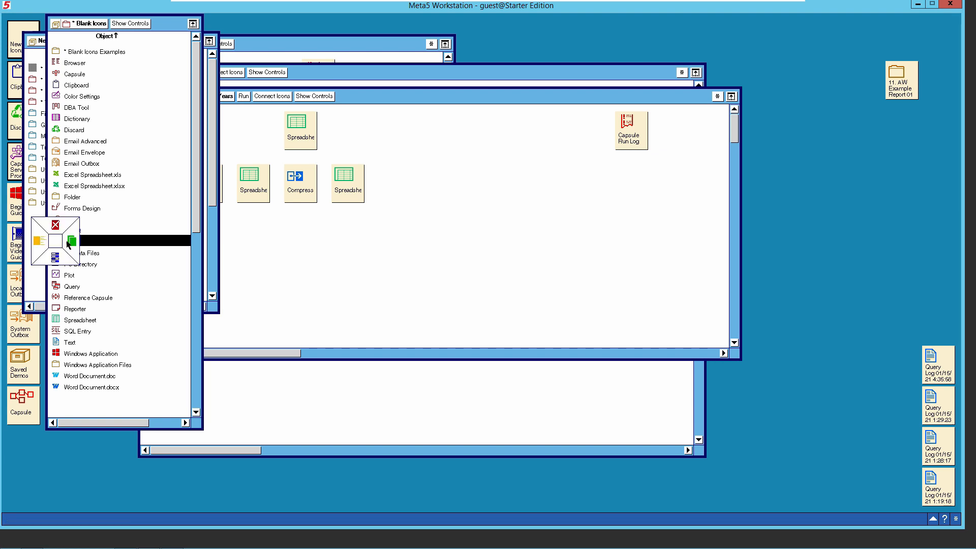
{"action": "left_click", "coordinate": [72, 241]}
{"action": "left_click", "coordinate": [399, 177]}
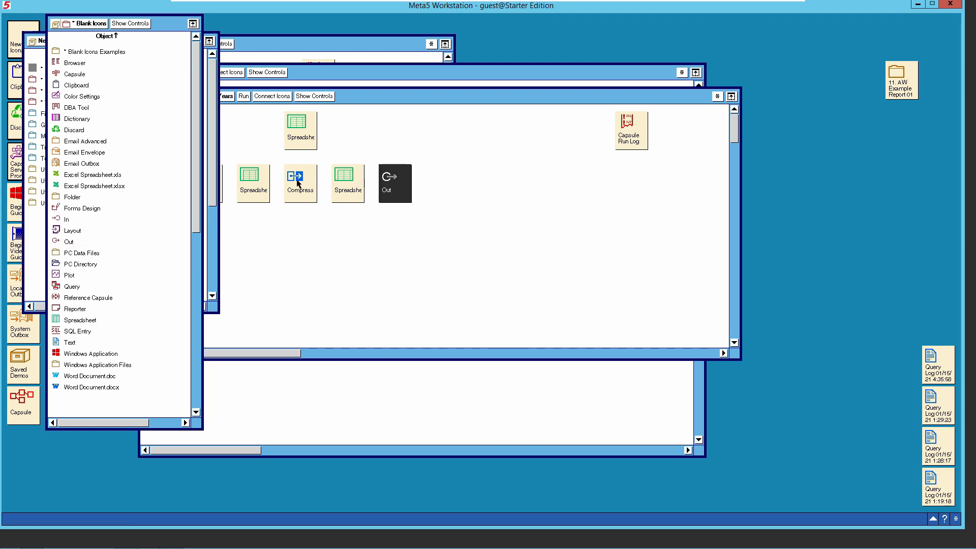
Rename the Spreadsheet above the Compress Transformer in the Years Capsule as Headings.
{"action": "left_click", "coordinate": [374, 99]}
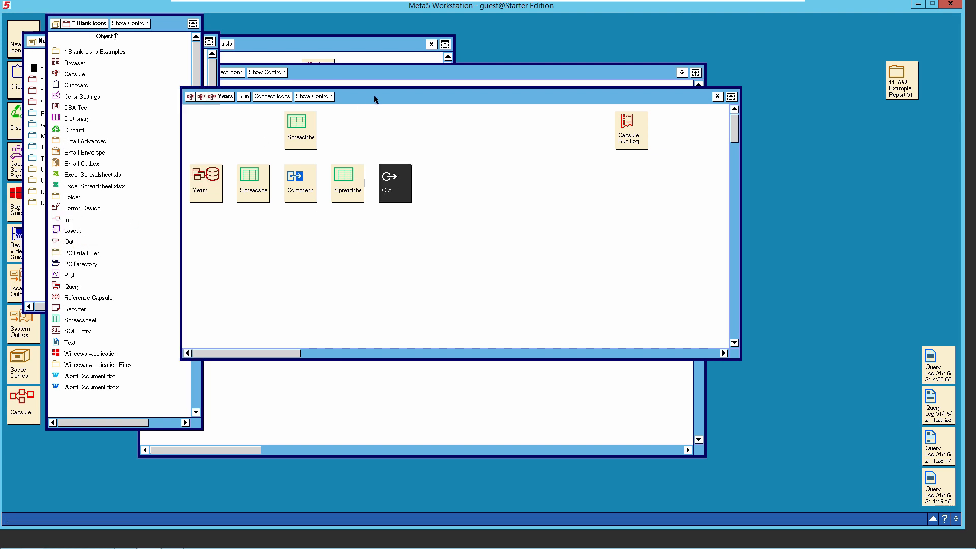
{"action": "left_click", "coordinate": [302, 143]}
{"action": "right_click", "coordinate": [304, 141]}
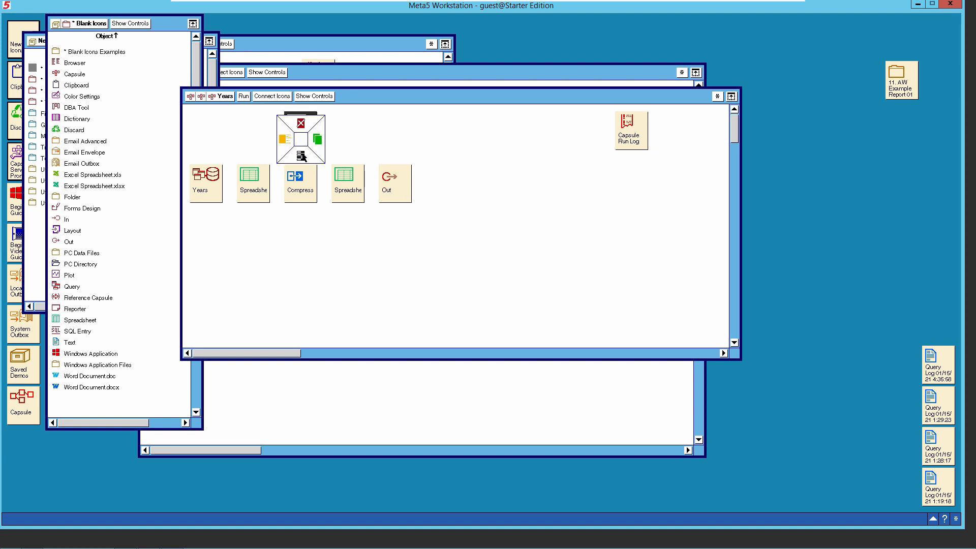
{"action": "left_click", "coordinate": [301, 156]}
{"action": "type", "text": "H"}
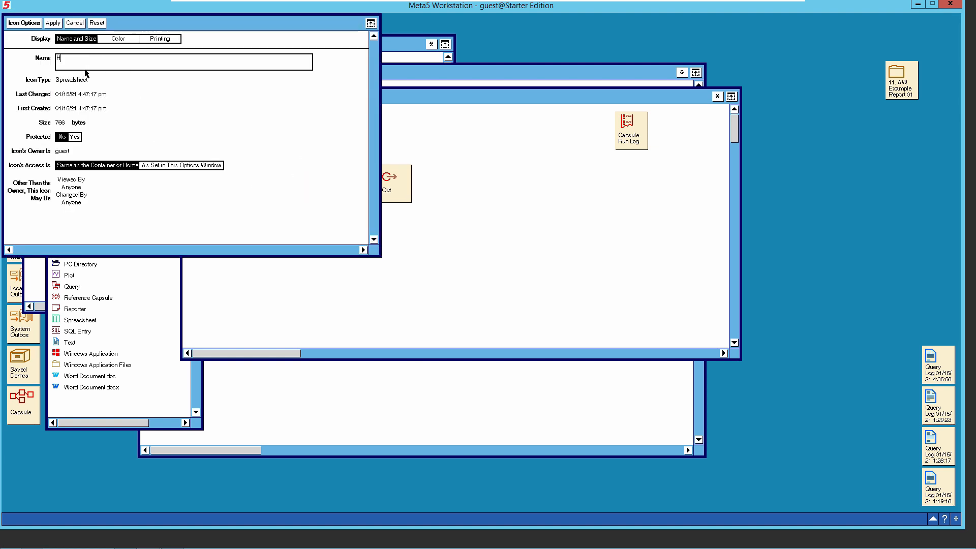
{"action": "type", "text": "eadings"}
{"action": "left_click", "coordinate": [37, 24]}
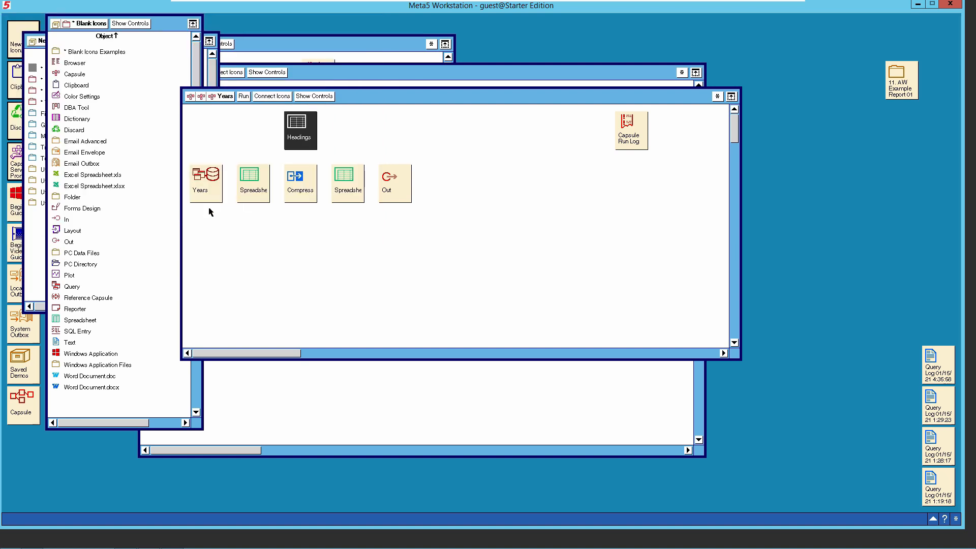
Rename the Compress Transformer in the Years Capsule as Remove Header.
{"action": "left_click", "coordinate": [300, 188]}
{"action": "right_click", "coordinate": [301, 188]}
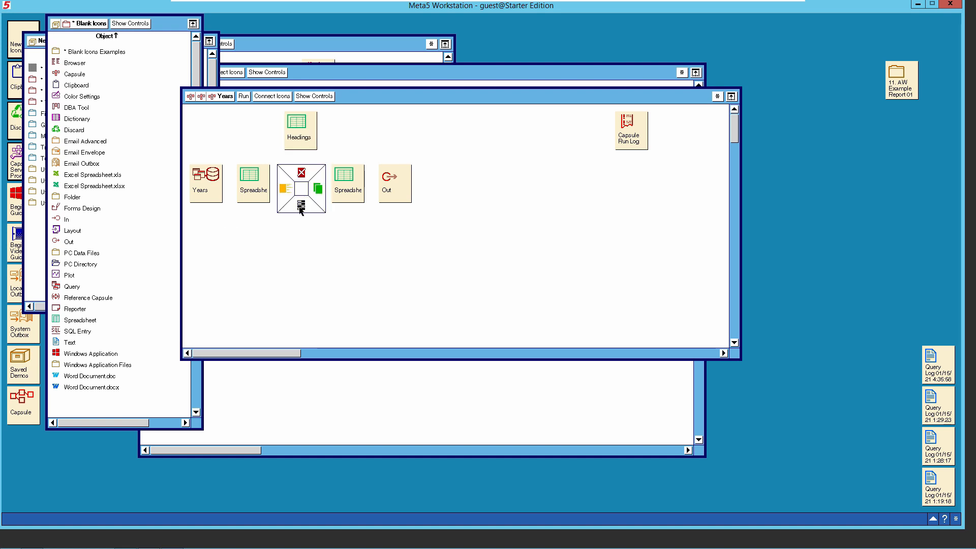
{"action": "left_click", "coordinate": [300, 209]}
{"action": "type", "text": "Remove Header"}
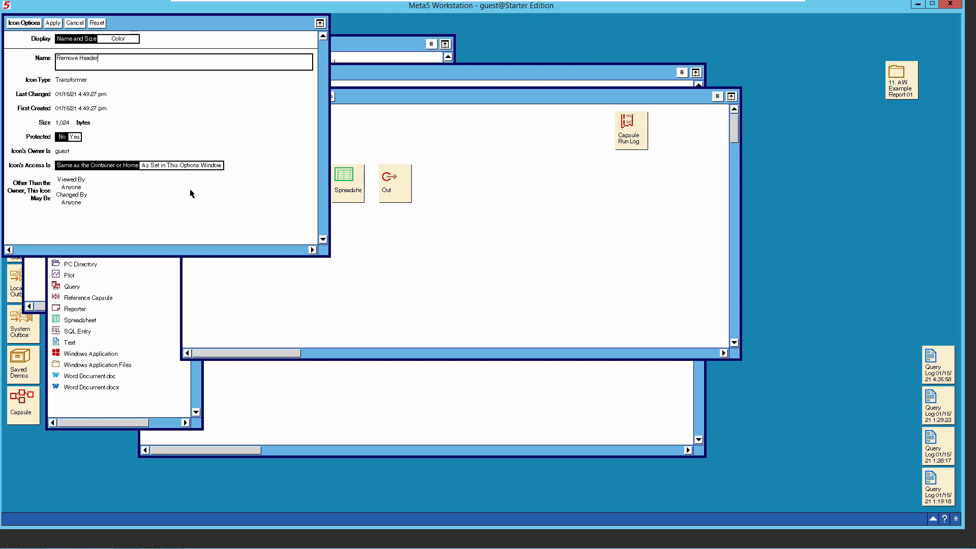
{"action": "left_click", "coordinate": [31, 24]}
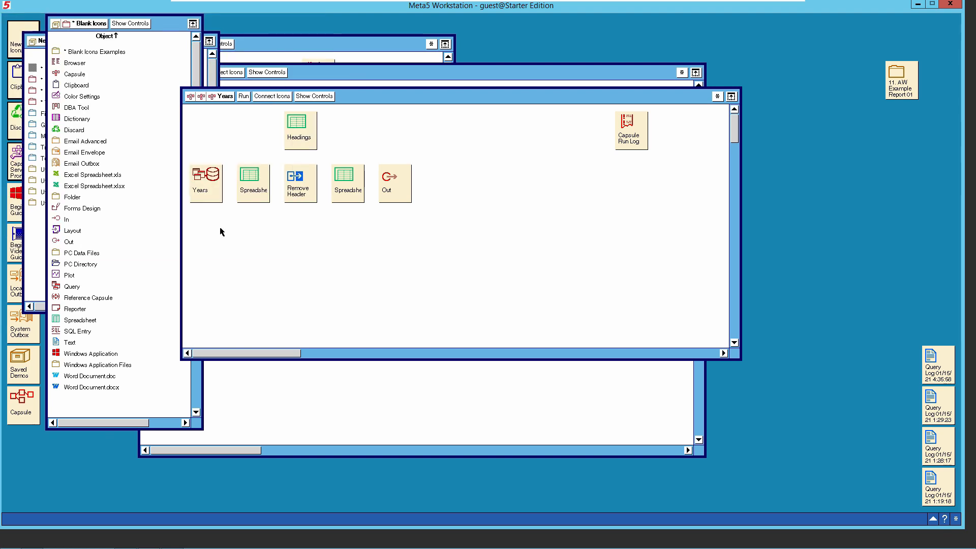
Connect the Years Query to the first Spreadsheet, and that Spreadsheet to the Remove Header Transformer.
{"action": "left_click", "coordinate": [206, 190]}
{"action": "left_click", "coordinate": [271, 100]}
{"action": "left_click", "coordinate": [263, 189]}
{"action": "left_click", "coordinate": [263, 188]}
{"action": "left_click", "coordinate": [269, 98]}
{"action": "left_click", "coordinate": [295, 189]}
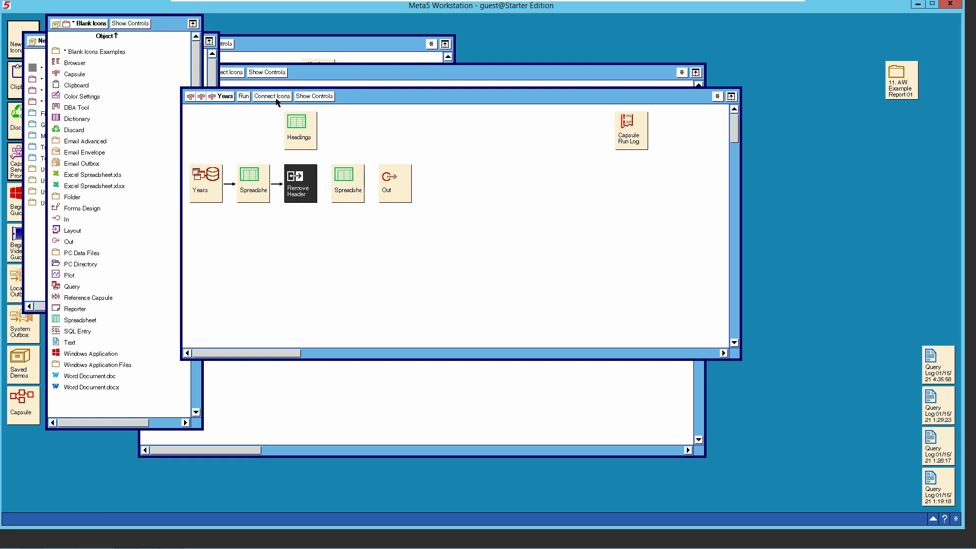
Connect both Remove Header and Headings to the second Spreadsheet, and that Spreadsheet to the Out icon.
{"action": "left_click", "coordinate": [276, 99]}
{"action": "left_click", "coordinate": [351, 184]}
{"action": "left_click", "coordinate": [298, 138]}
{"action": "left_click", "coordinate": [280, 98]}
{"action": "left_click", "coordinate": [350, 191]}
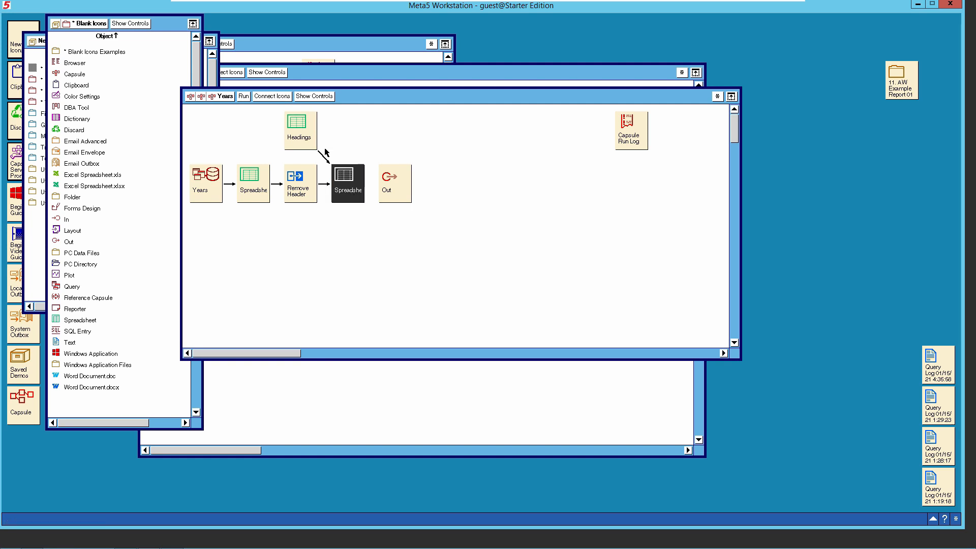
{"action": "left_click", "coordinate": [274, 98]}
{"action": "left_click", "coordinate": [400, 189]}
Rename the Out icon at the end of the flow as Years.
{"action": "left_click", "coordinate": [389, 191]}
{"action": "right_click", "coordinate": [389, 191]}
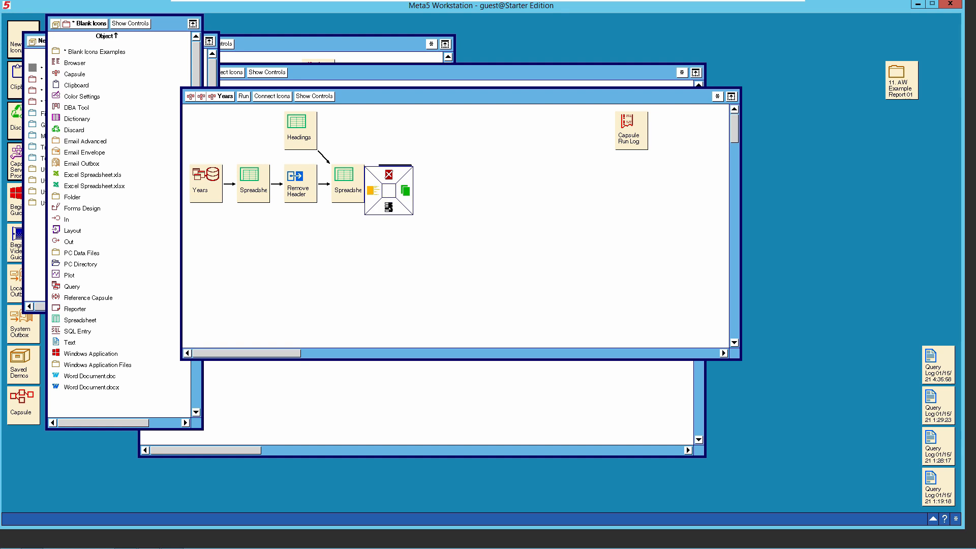
{"action": "left_click", "coordinate": [388, 207]}
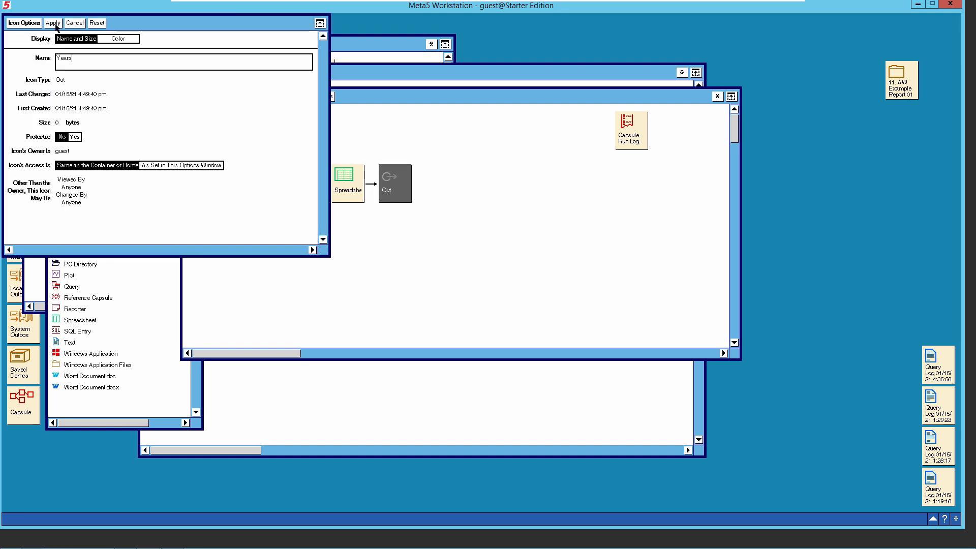
{"action": "double_click", "coordinate": [35, 25]}
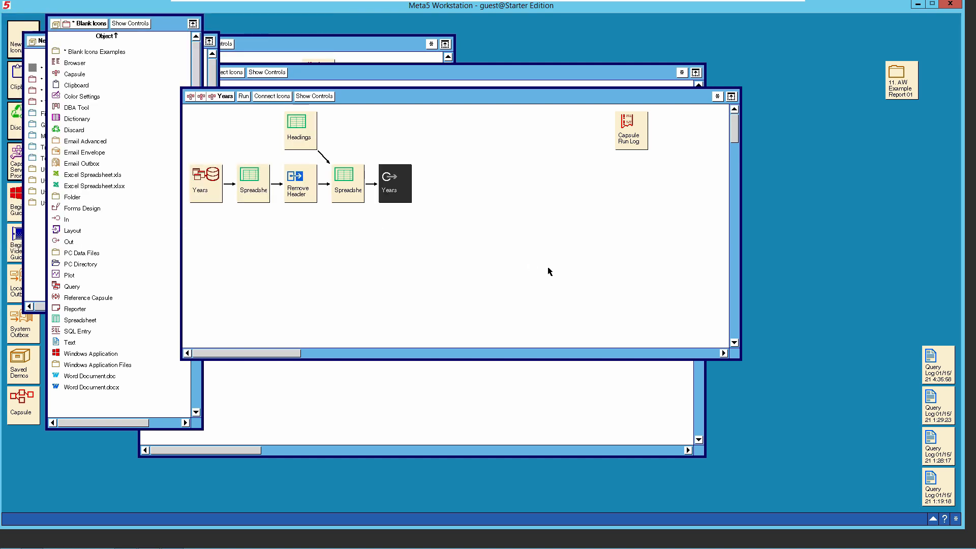
{"action": "left_click", "coordinate": [501, 250]}
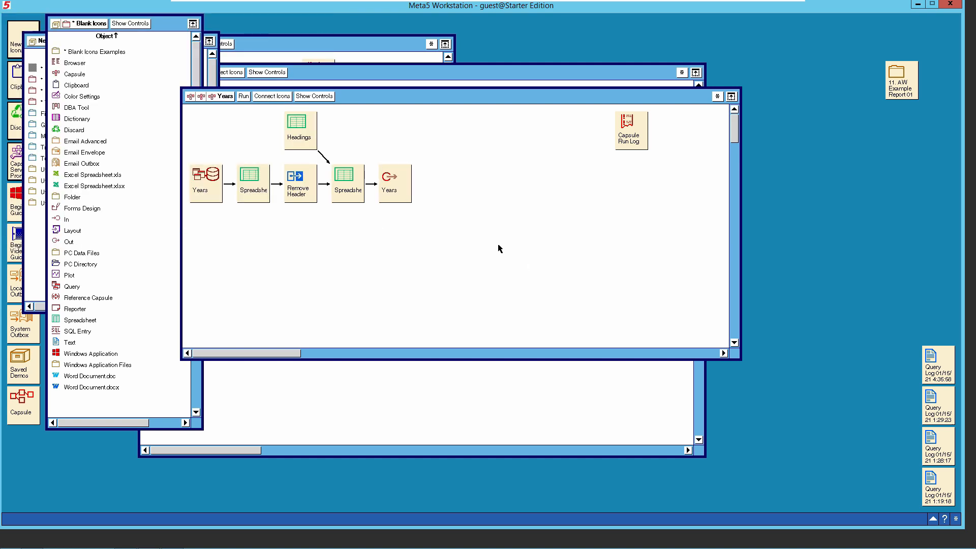
Open the Years Query with its Query Control window, and enlarge that window for editing.
{"action": "double_click", "coordinate": [210, 190]}
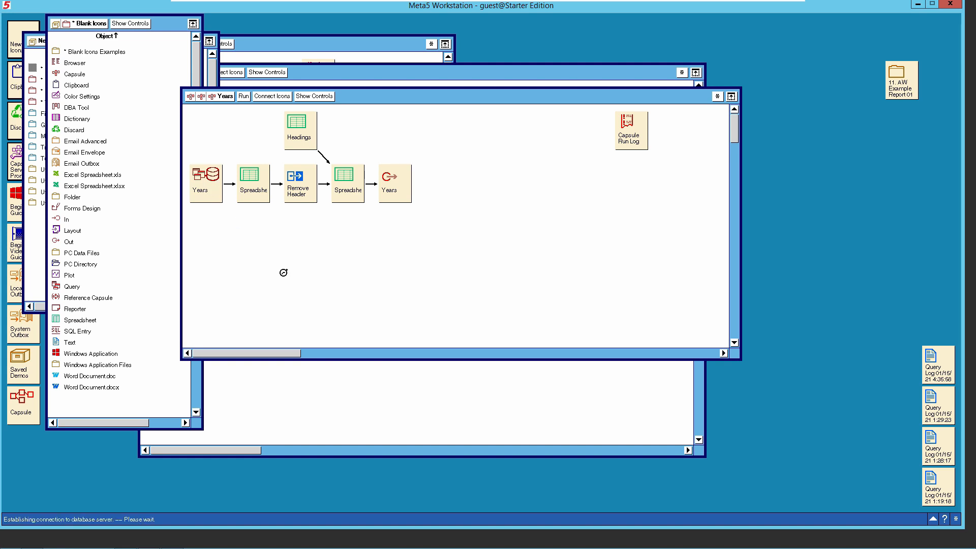
{"action": "left_click", "coordinate": [145, 24]}
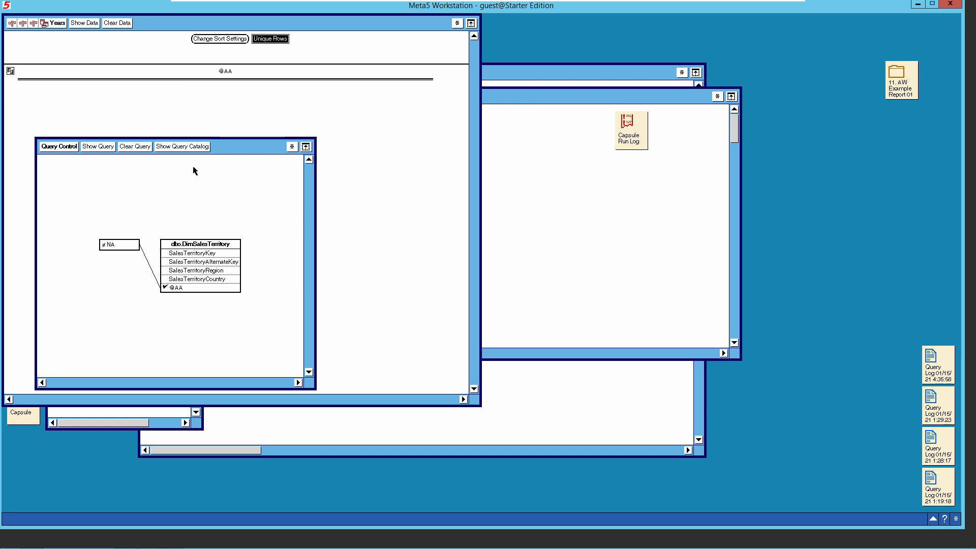
{"action": "left_click_drag", "start_coordinate": [215, 147], "coordinate": [202, 126]}
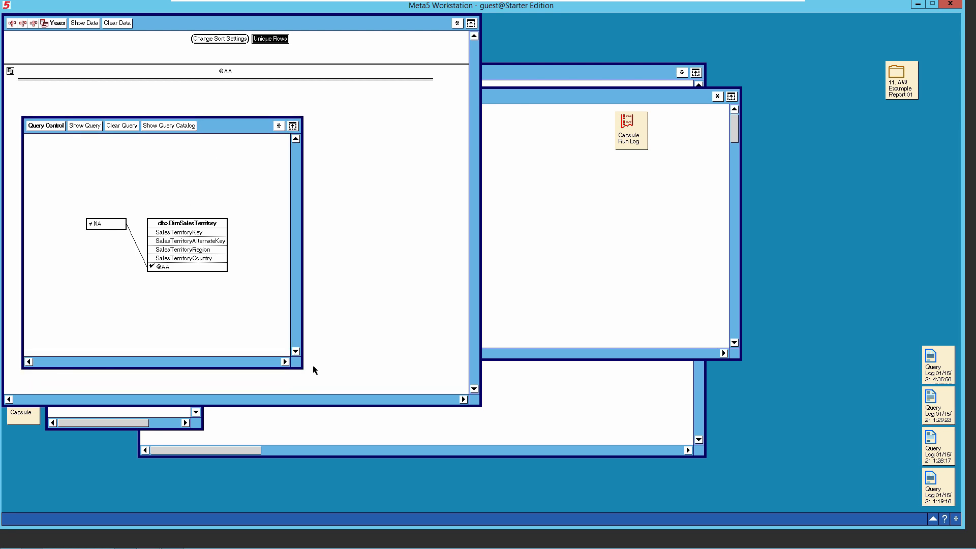
{"action": "left_click_drag", "start_coordinate": [300, 367], "coordinate": [507, 445]}
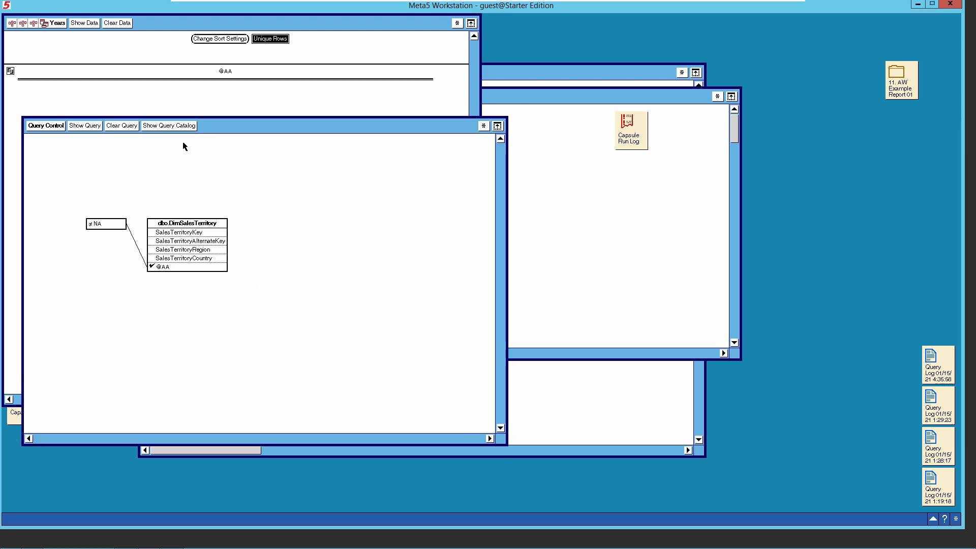
Add dbo.DimOrderDate from 01.Internet Sales Facts in the DBA catalog to the query's user catalog.
{"action": "left_click", "coordinate": [171, 125]}
{"action": "left_click", "coordinate": [186, 183]}
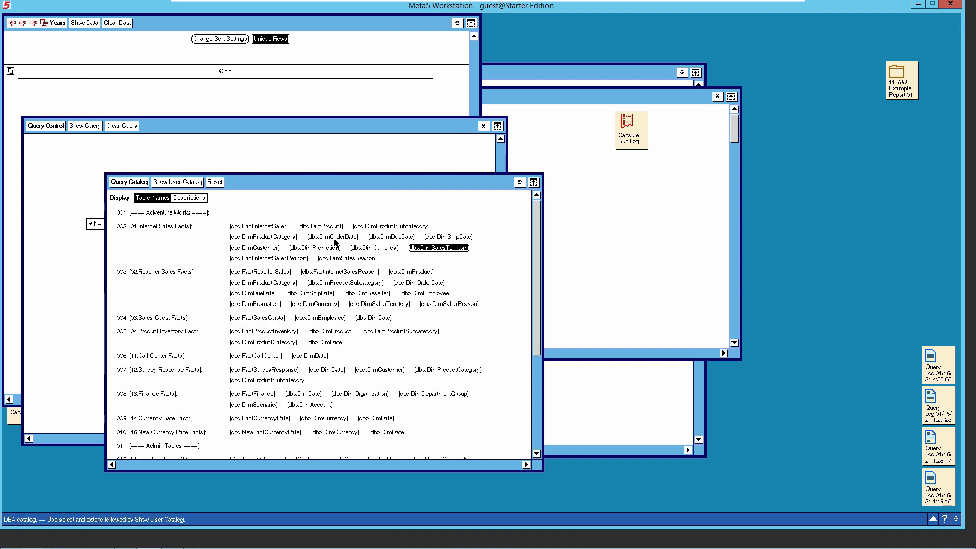
{"action": "left_click", "coordinate": [334, 237]}
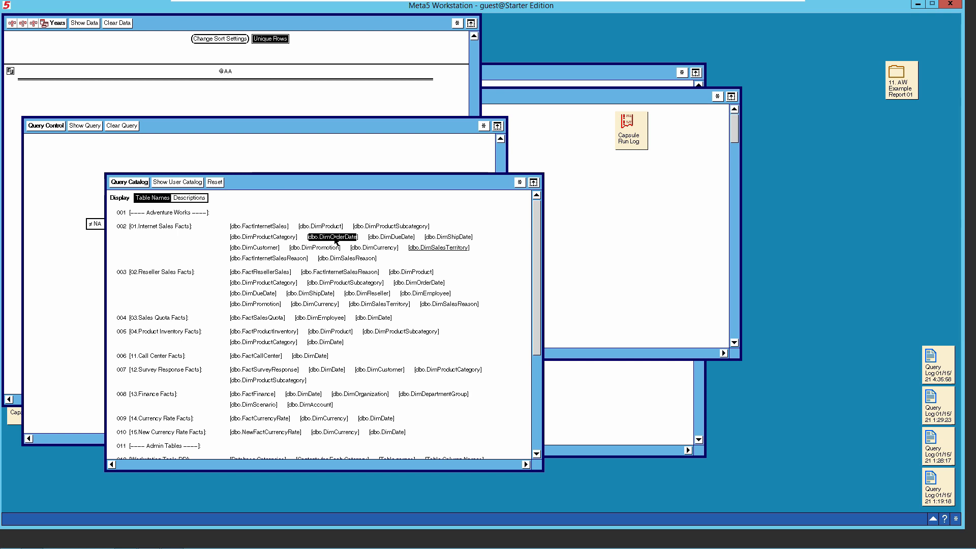
{"action": "left_click", "coordinate": [178, 183]}
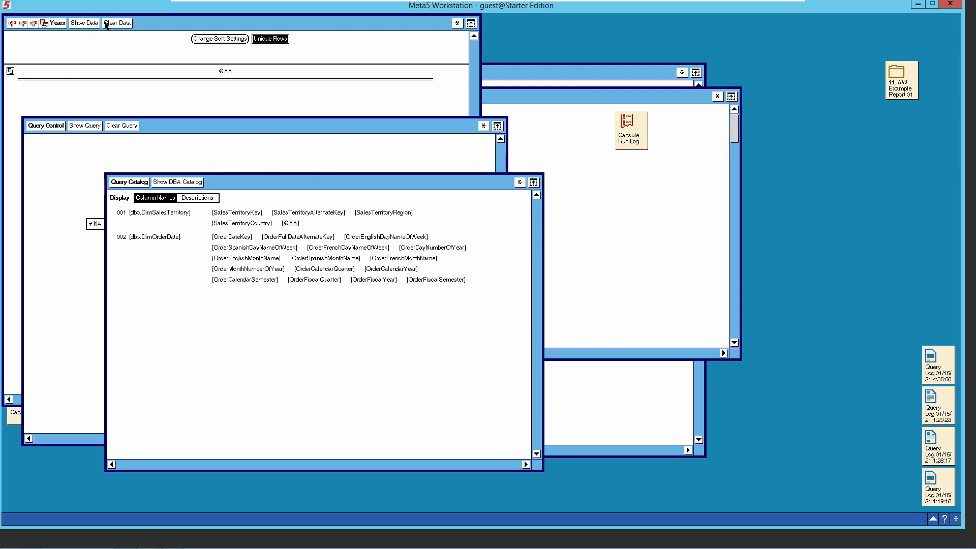
Clear the existing query and reduce the user catalog to only the dbo.DimOrderDate table from 01.Internet Sales Facts.
{"action": "left_click", "coordinate": [121, 126]}
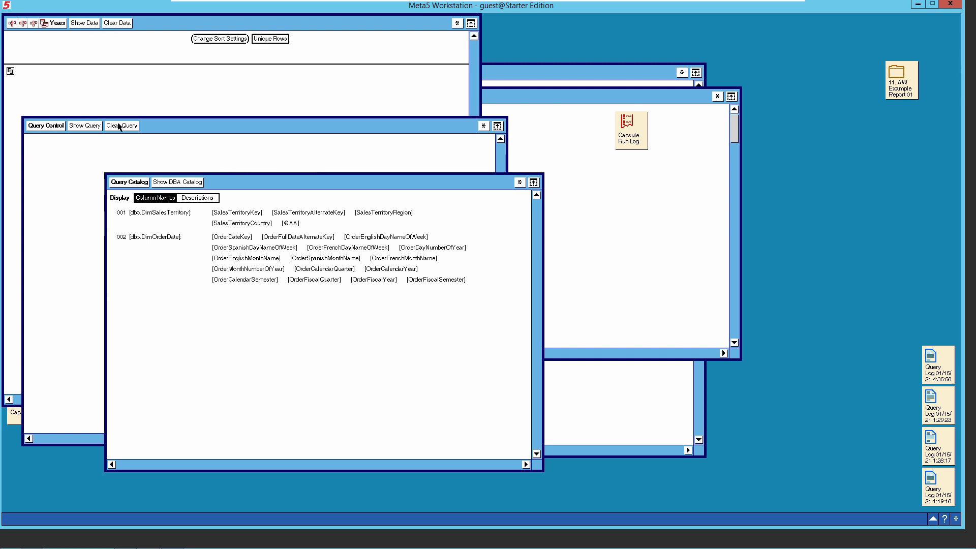
{"action": "left_click", "coordinate": [171, 183]}
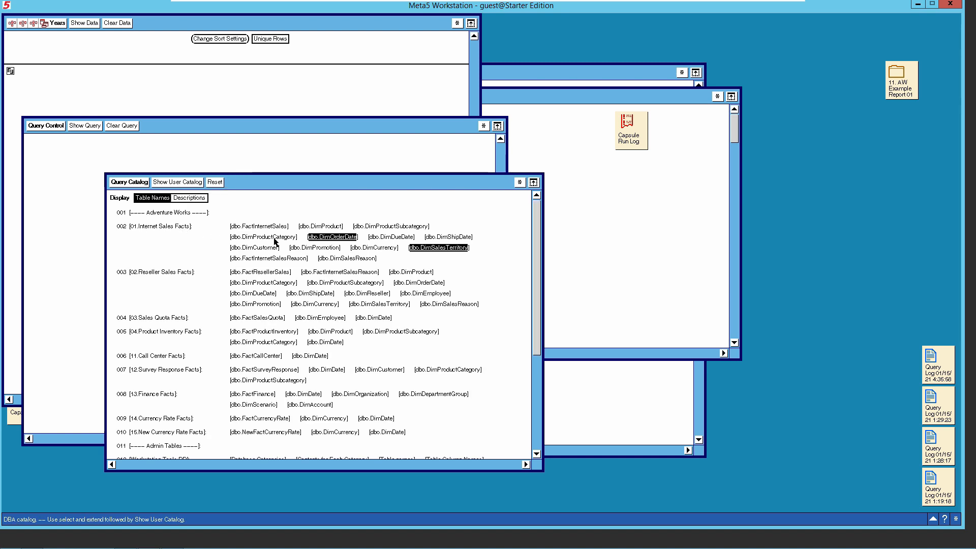
{"action": "left_click", "coordinate": [394, 225]}
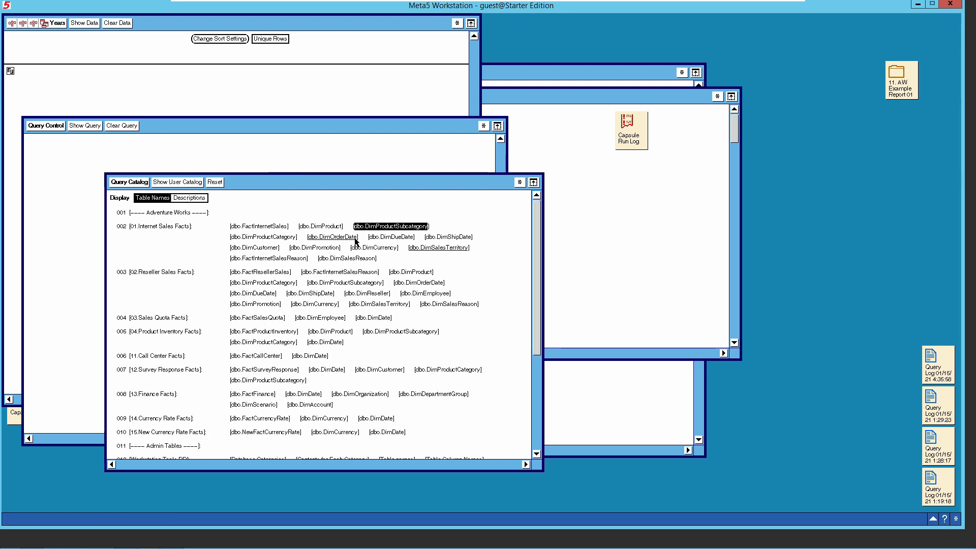
{"action": "left_click", "coordinate": [329, 237]}
{"action": "left_click", "coordinate": [190, 184]}
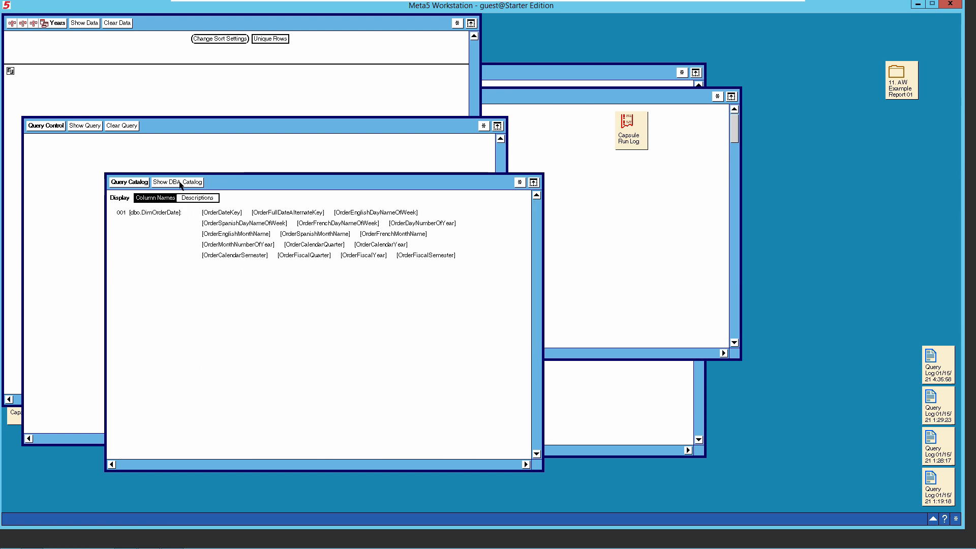
Place the OrderCalendarYear column from dbo.DimOrderDate in the Years Query's answer area and retrieve its data.
{"action": "left_click", "coordinate": [381, 244]}
{"action": "right_click", "coordinate": [382, 244]}
{"action": "left_click", "coordinate": [399, 244]}
{"action": "left_click", "coordinate": [50, 84]}
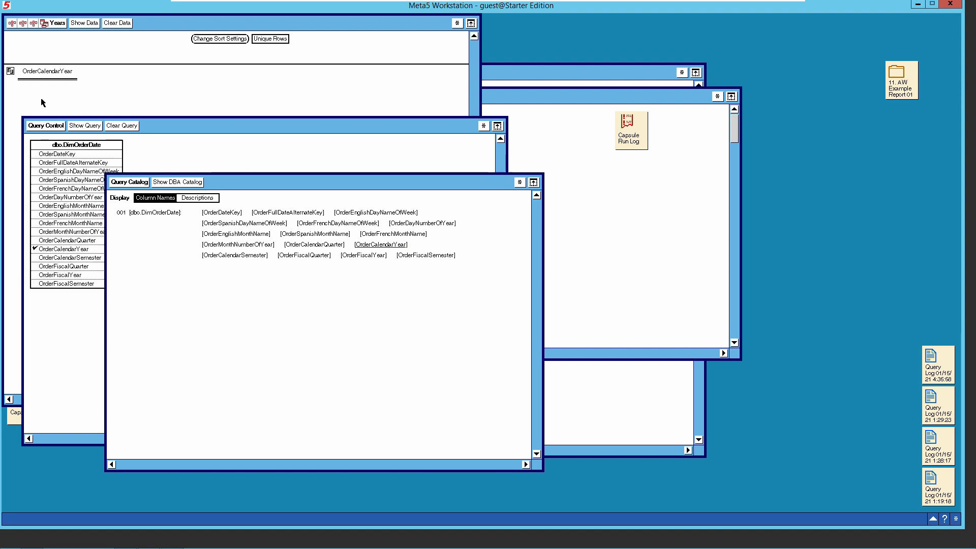
{"action": "left_click", "coordinate": [84, 23]}
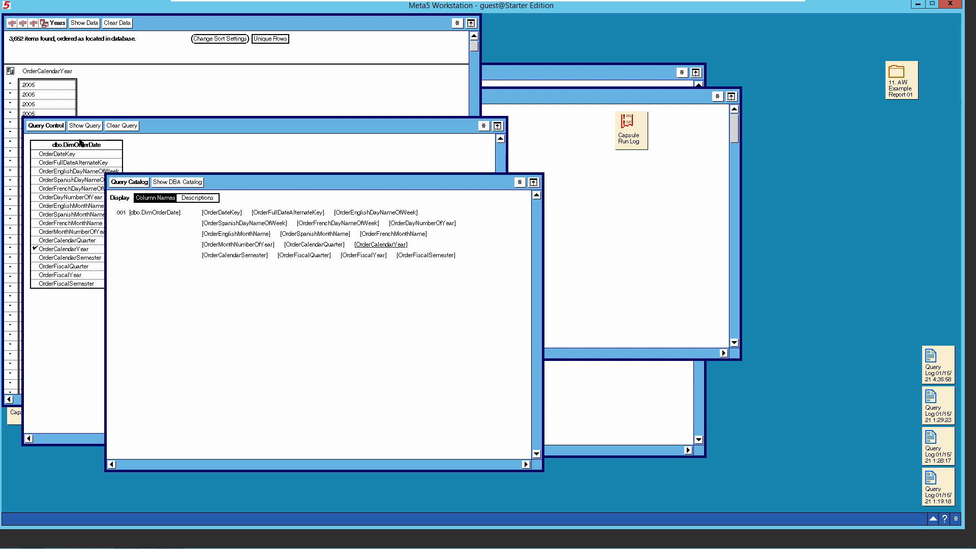
Close the Query Catalog, restrict the Years Query to unique rows, and retrieve the data again.
{"action": "left_click", "coordinate": [141, 184]}
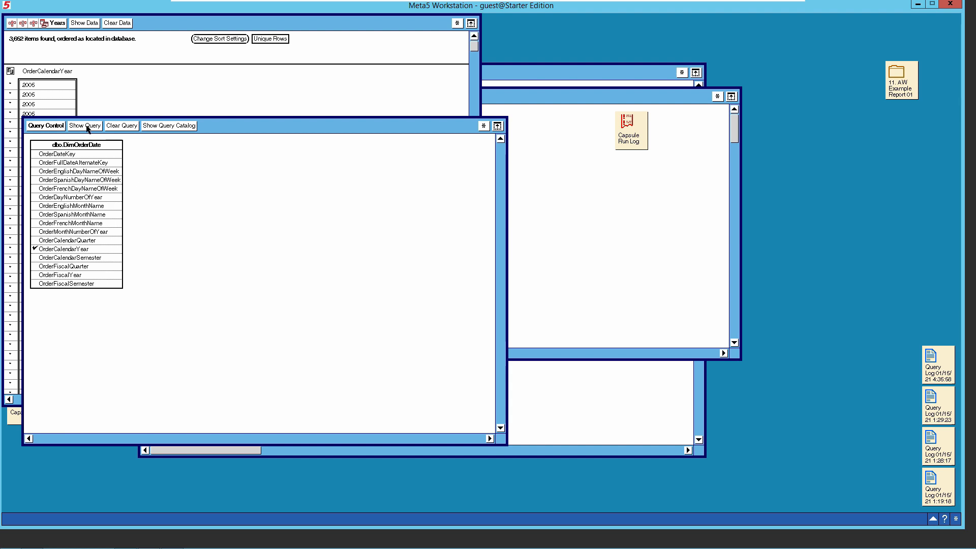
{"action": "left_click_drag", "start_coordinate": [239, 132], "coordinate": [303, 152]}
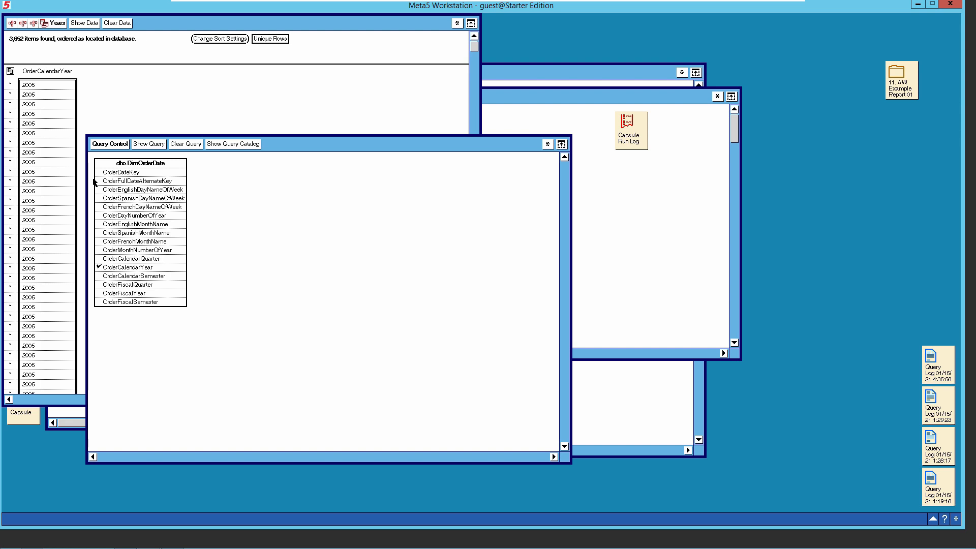
{"action": "left_click", "coordinate": [266, 40]}
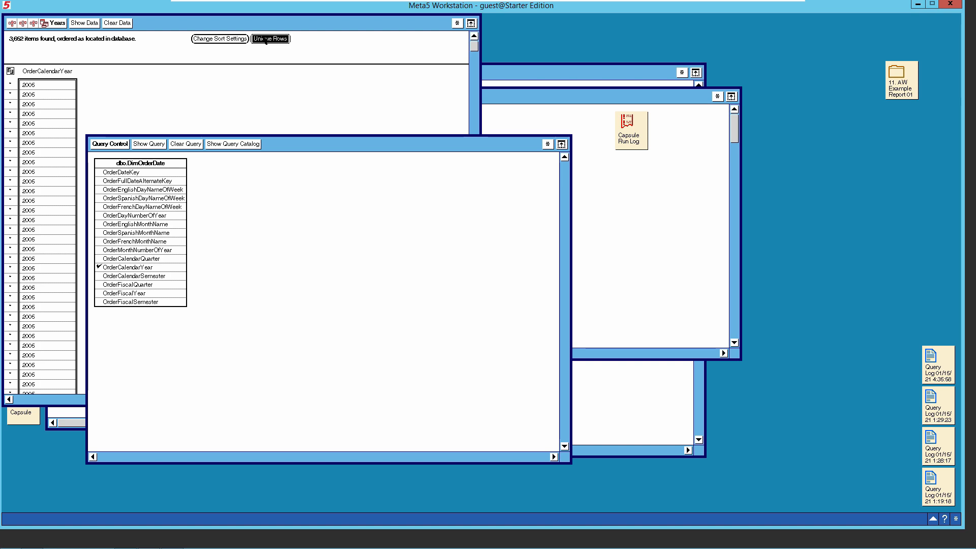
{"action": "left_click", "coordinate": [85, 26]}
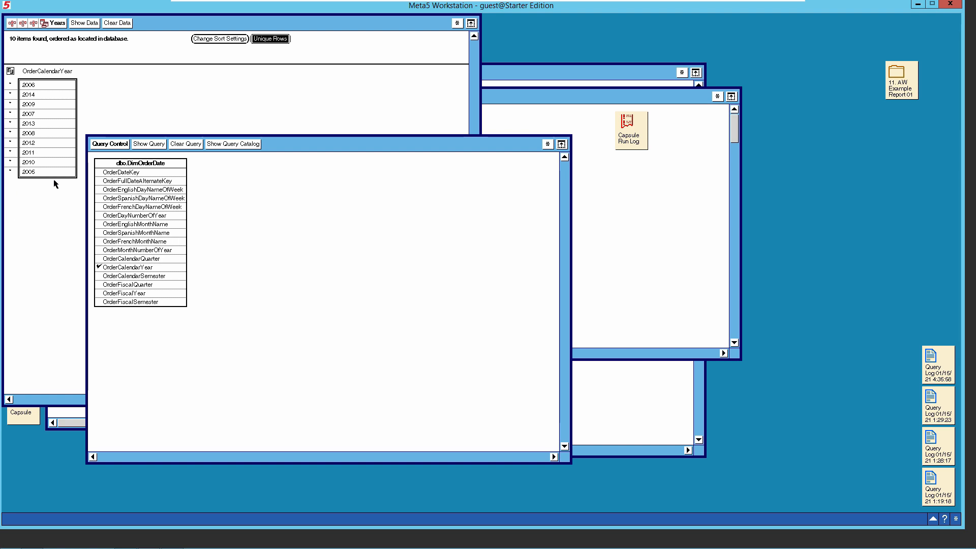
Constrain OrderCalendarYear to equal 2012 and 2013, picking both years from the full list of choices, and apply the comparison.
{"action": "left_click", "coordinate": [143, 267]}
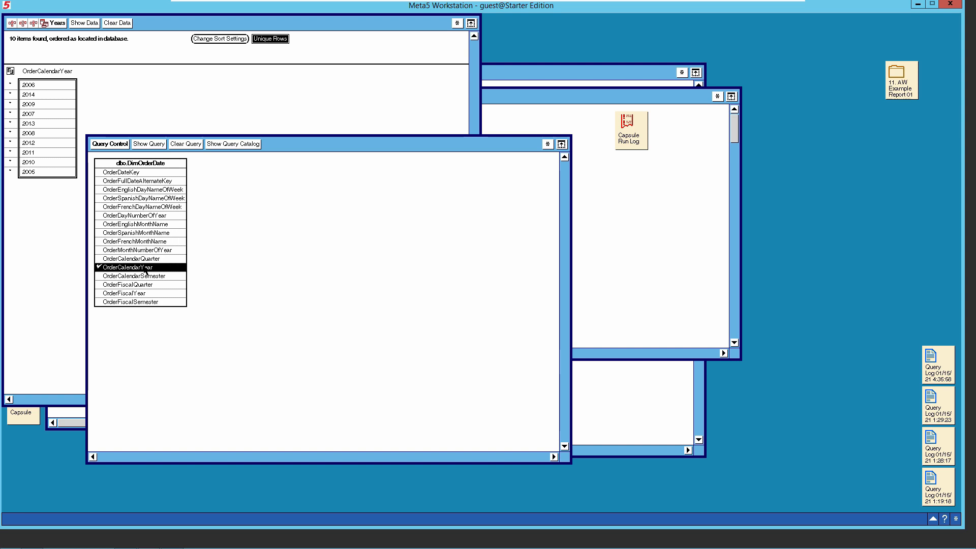
{"action": "right_click", "coordinate": [144, 267]}
{"action": "left_click", "coordinate": [144, 283]}
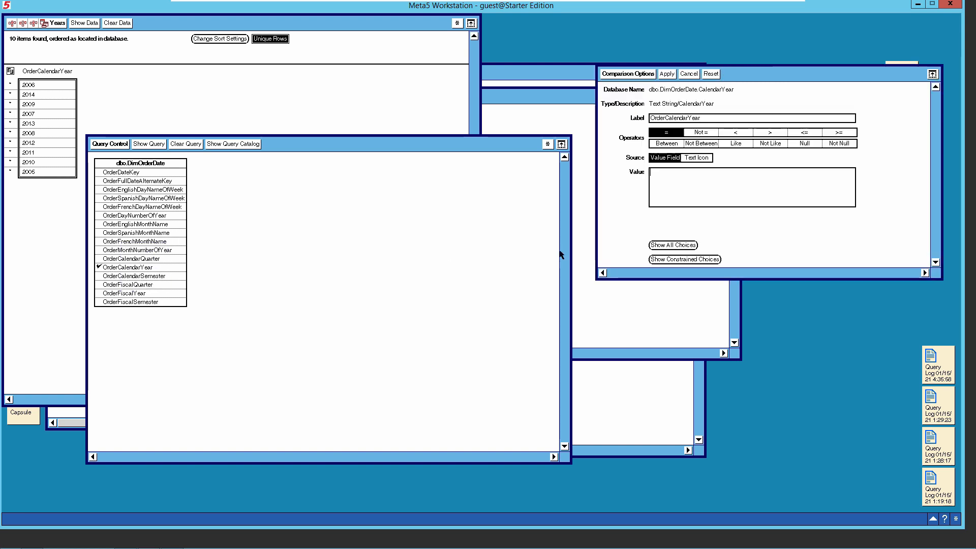
{"action": "left_click", "coordinate": [672, 245]}
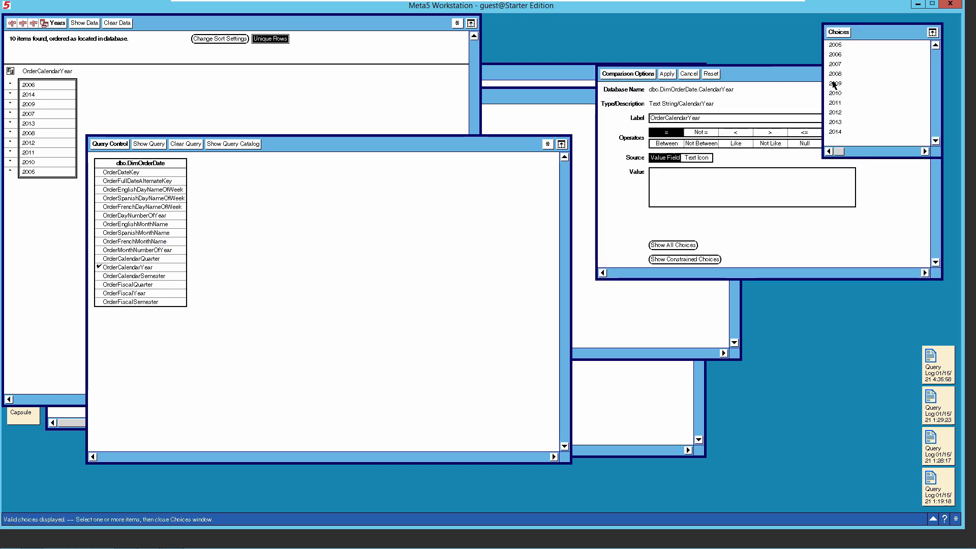
{"action": "left_click", "coordinate": [843, 113]}
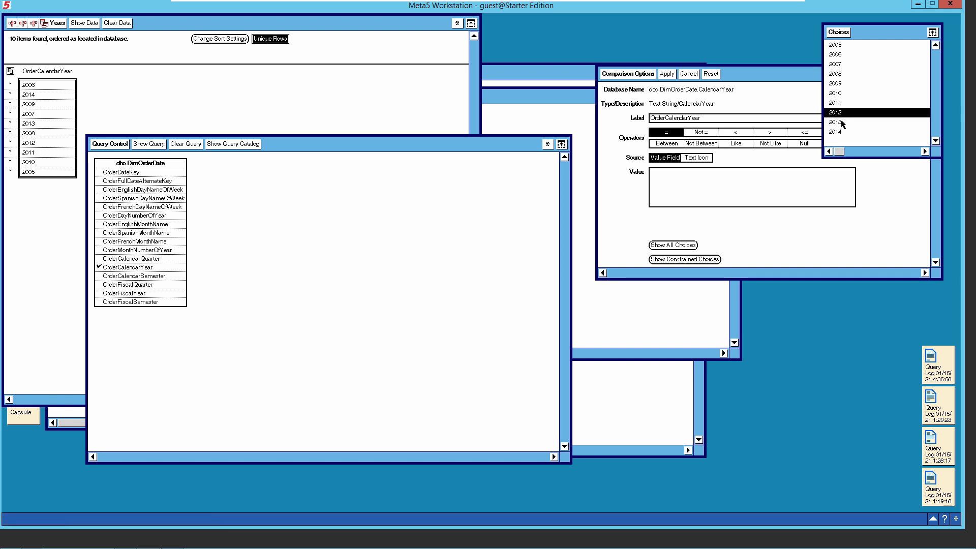
{"action": "left_click", "coordinate": [842, 122]}
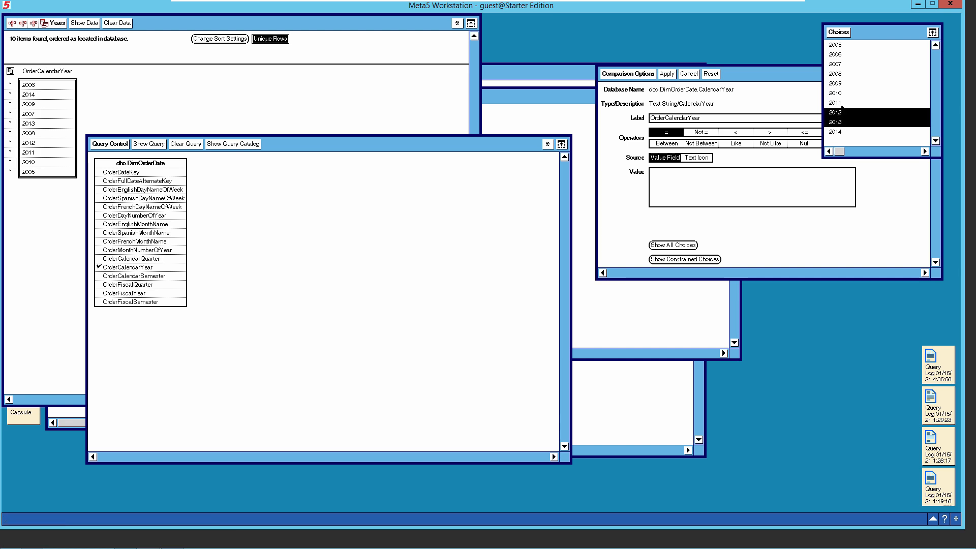
{"action": "left_click", "coordinate": [840, 33]}
{"action": "left_click", "coordinate": [667, 75]}
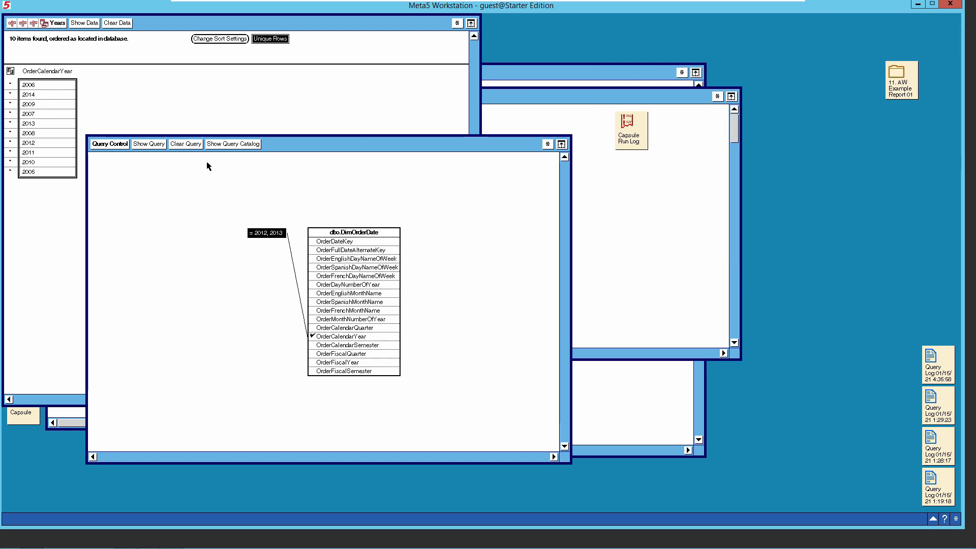
Clear the query data and sort the results ascending by dbo.DimOrderDate.CalendarYear at sorting level 1.
{"action": "left_click", "coordinate": [113, 23]}
{"action": "left_click", "coordinate": [226, 40]}
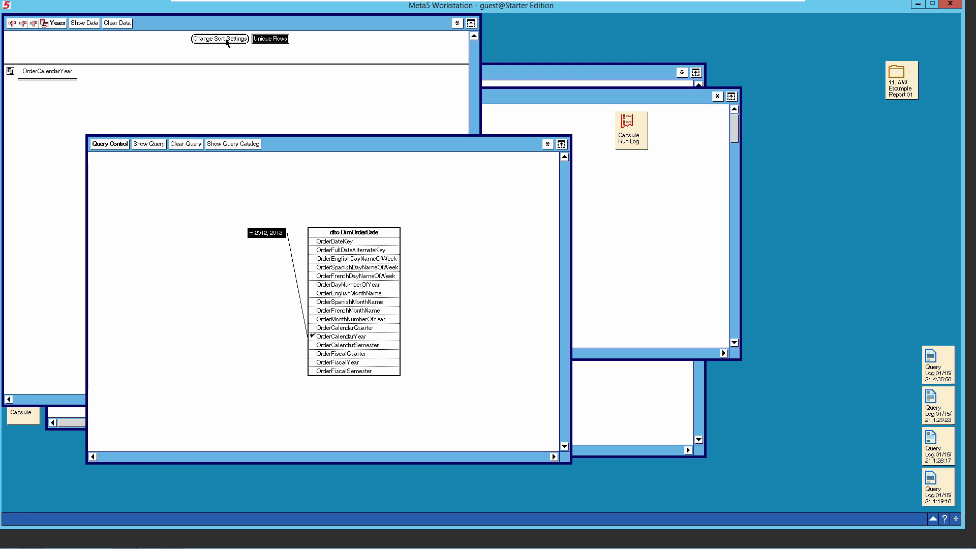
{"action": "left_click", "coordinate": [58, 74]}
{"action": "right_click", "coordinate": [58, 73]}
{"action": "left_click", "coordinate": [73, 73]}
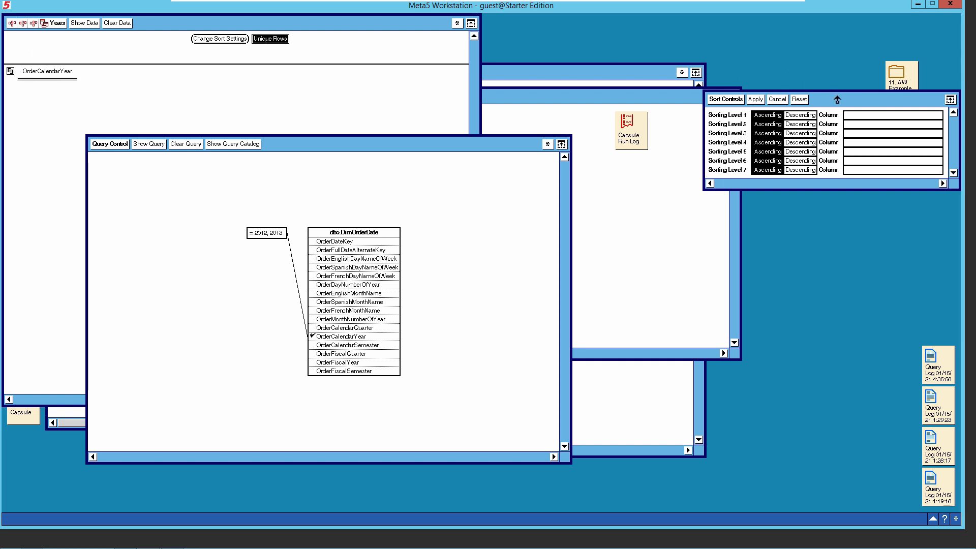
{"action": "left_click", "coordinate": [852, 118]}
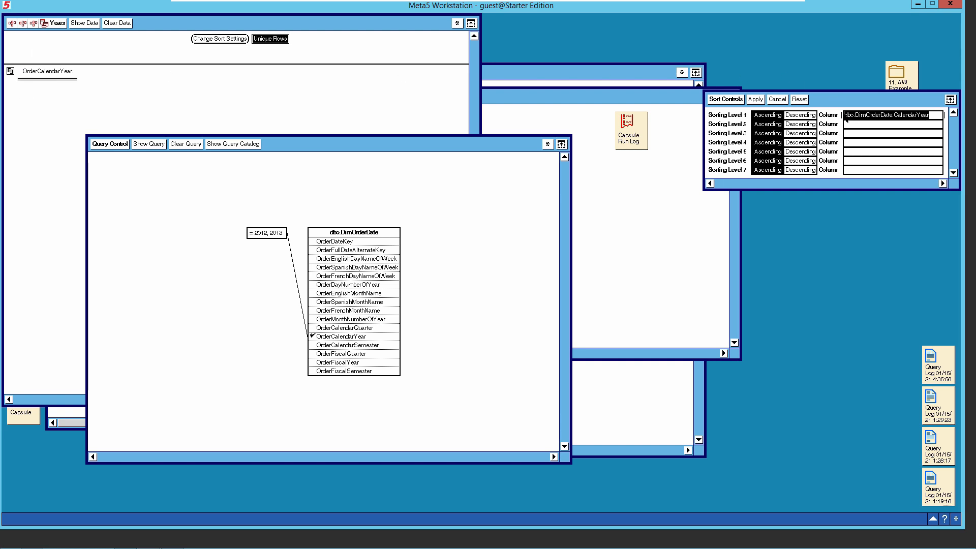
{"action": "left_click", "coordinate": [755, 98]}
{"action": "left_click", "coordinate": [726, 101]}
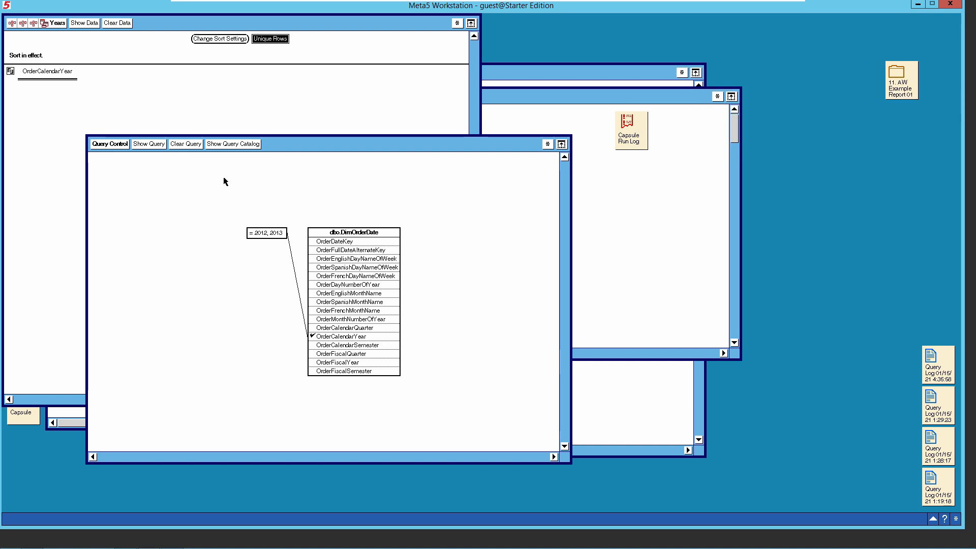
Close the Query Control window, retrieve the Years Query's data, and close the query.
{"action": "left_click", "coordinate": [116, 147]}
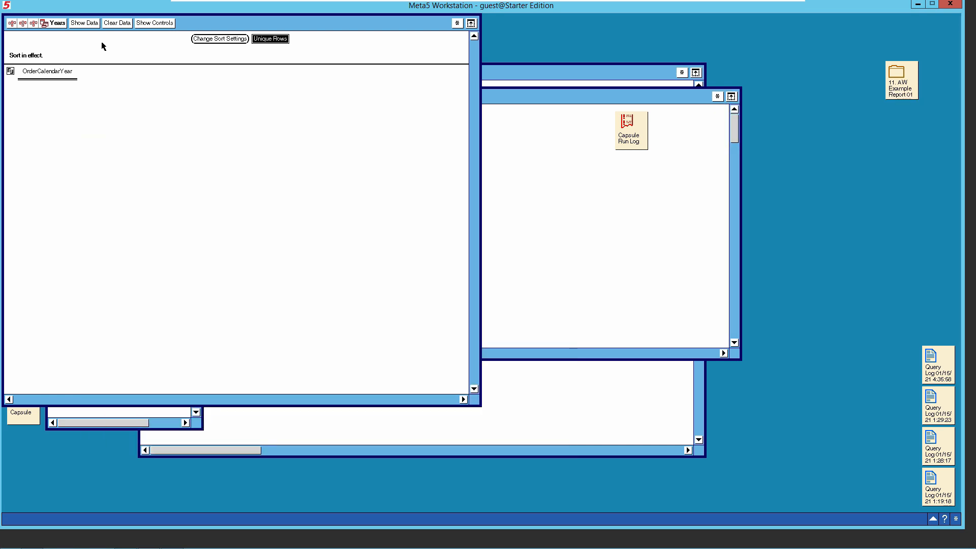
{"action": "left_click", "coordinate": [84, 23]}
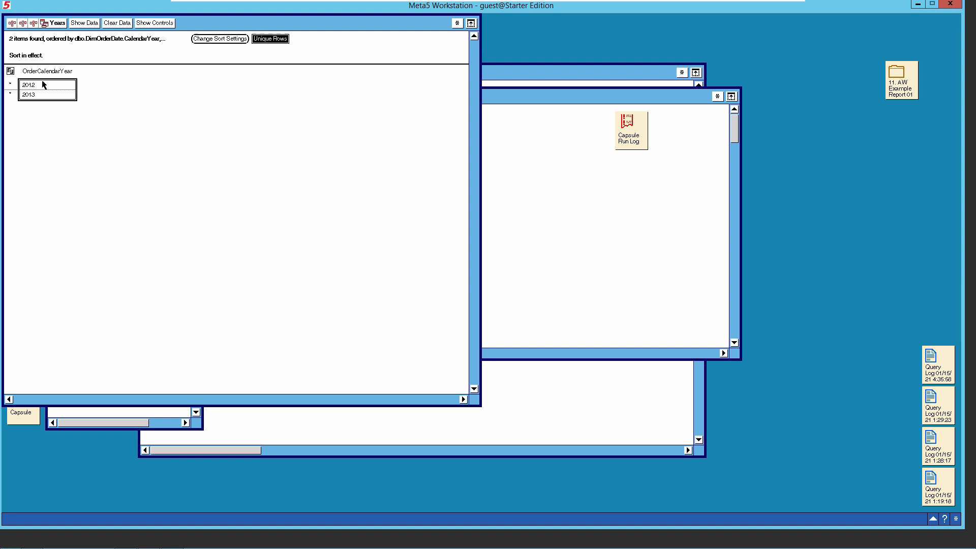
{"action": "left_click", "coordinate": [57, 24]}
{"action": "left_click", "coordinate": [309, 265]}
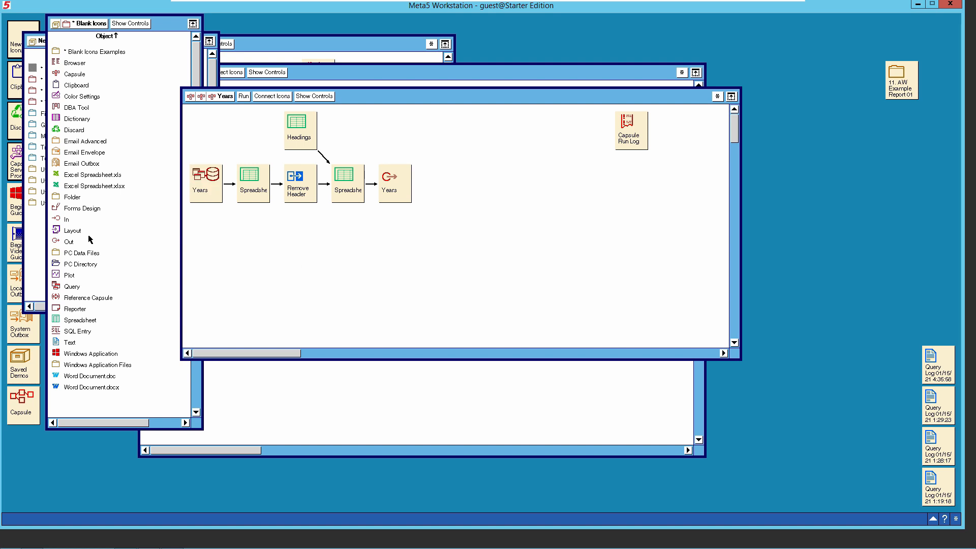
Fill in the rows-to-delete parameter of the Remove Header transformer's Compress program, and close the transformer.
{"action": "double_click", "coordinate": [298, 187]}
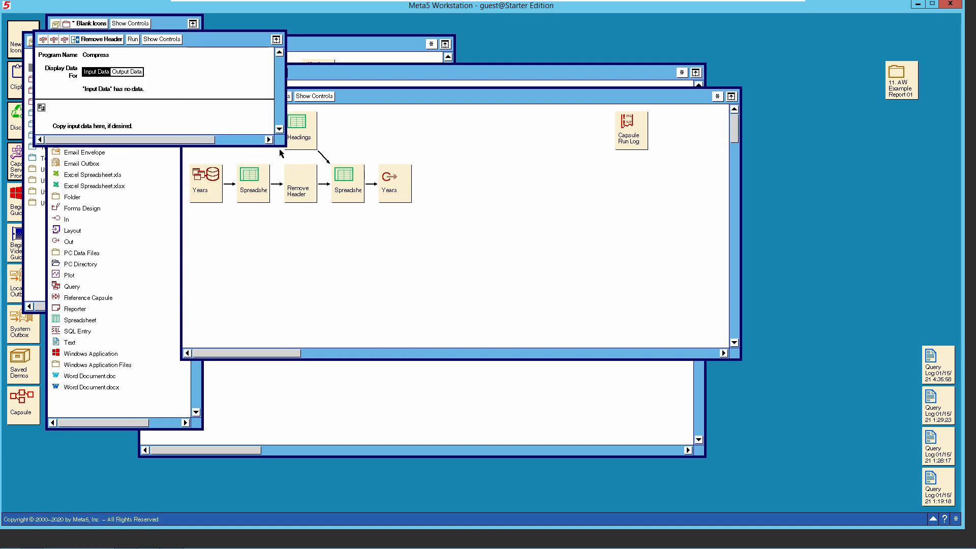
{"action": "left_click", "coordinate": [160, 40]}
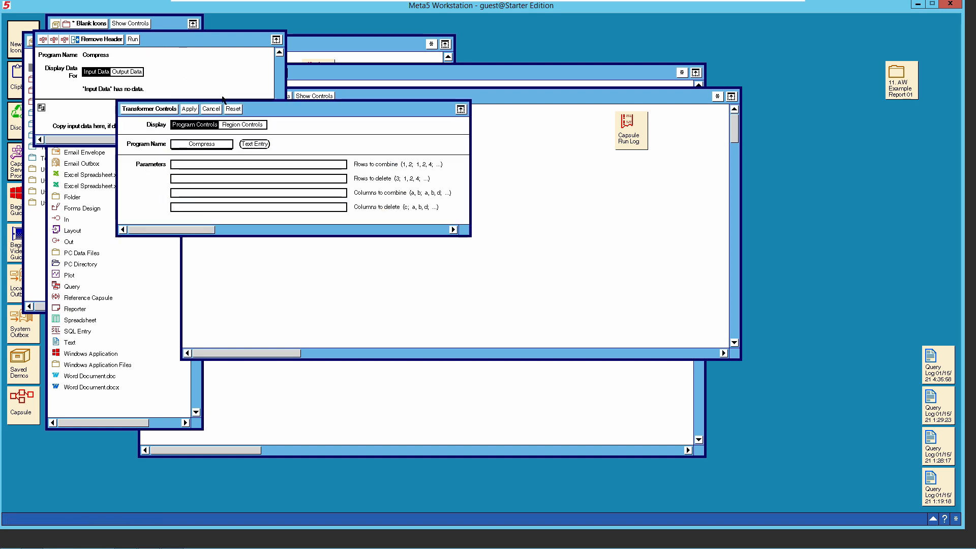
{"action": "left_click_drag", "start_coordinate": [311, 113], "coordinate": [256, 104]}
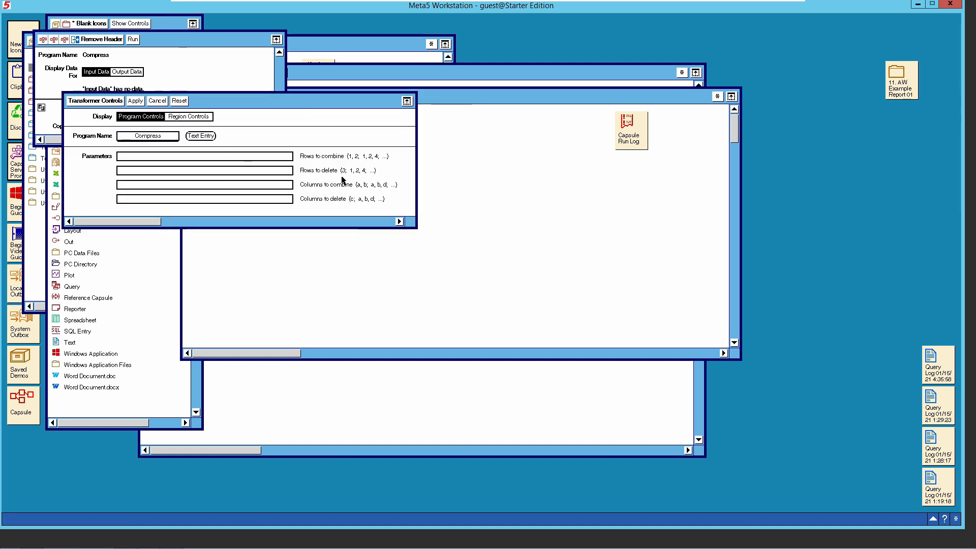
{"action": "left_click", "coordinate": [150, 174]}
{"action": "left_click", "coordinate": [108, 102]}
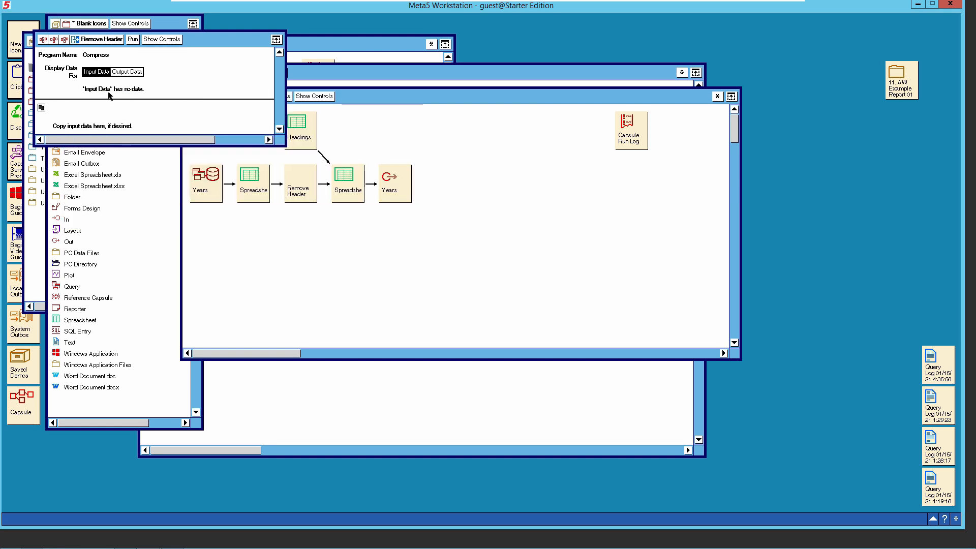
{"action": "left_click", "coordinate": [108, 41]}
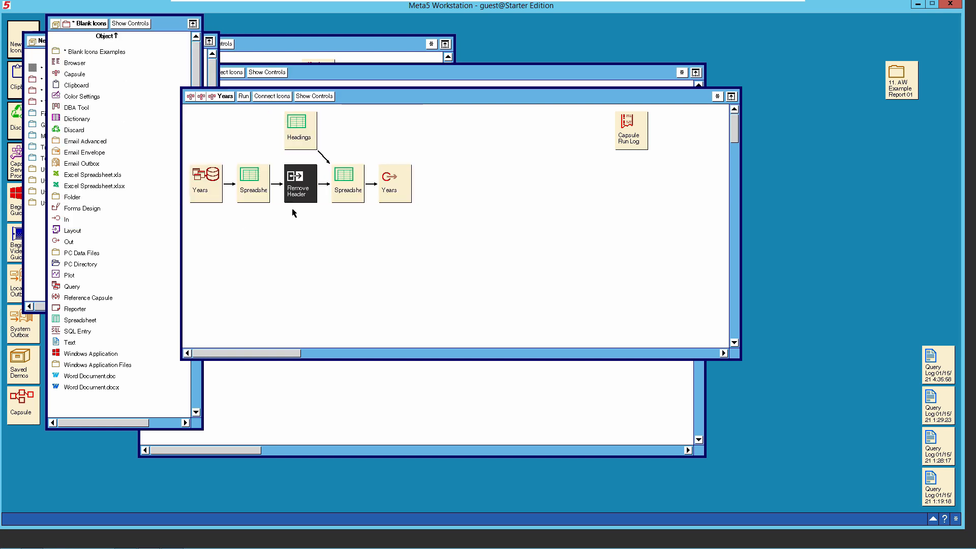
Open the Headings spreadsheet, enlarge its window, and name cell A1 as a region labelled Headings.
{"action": "left_click", "coordinate": [295, 140]}
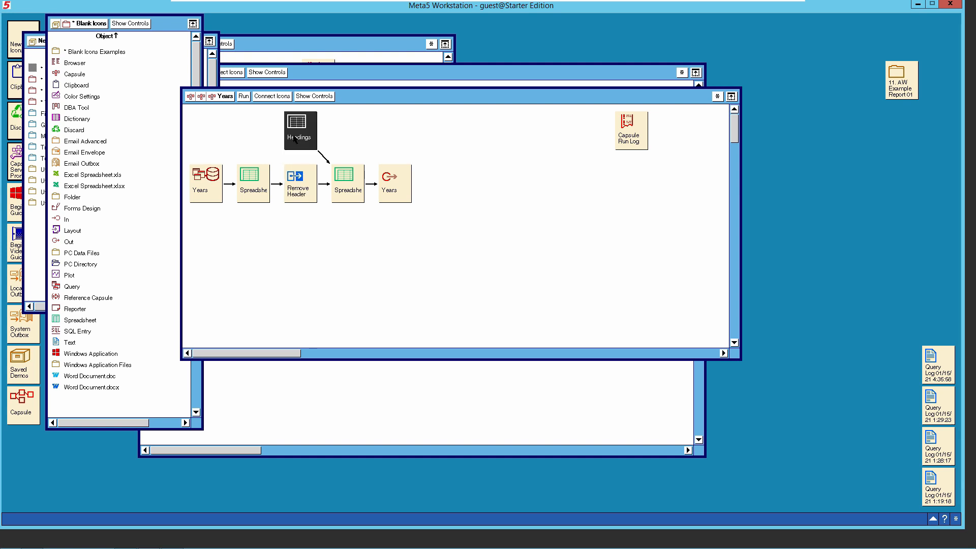
{"action": "double_click", "coordinate": [295, 140]}
{"action": "left_click_drag", "start_coordinate": [311, 31], "coordinate": [349, 97]}
{"action": "left_click_drag", "start_coordinate": [515, 354], "coordinate": [737, 409]}
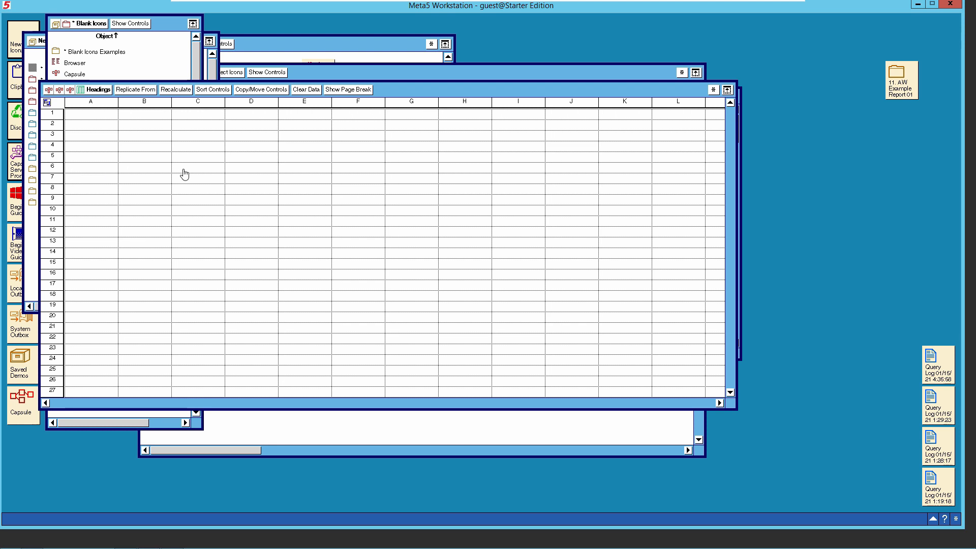
{"action": "left_click", "coordinate": [101, 115]}
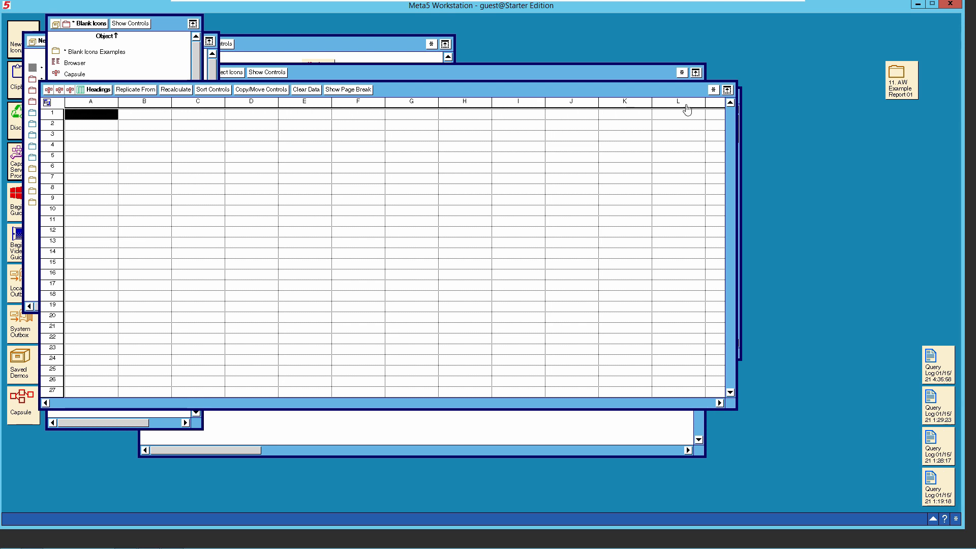
{"action": "left_click", "coordinate": [714, 91]}
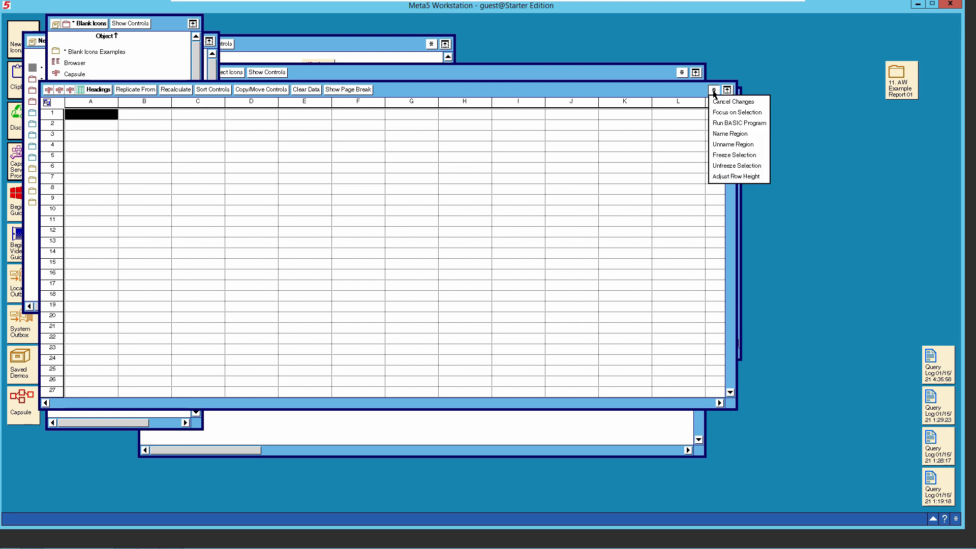
{"action": "left_click", "coordinate": [729, 134]}
{"action": "left_click", "coordinate": [63, 75]}
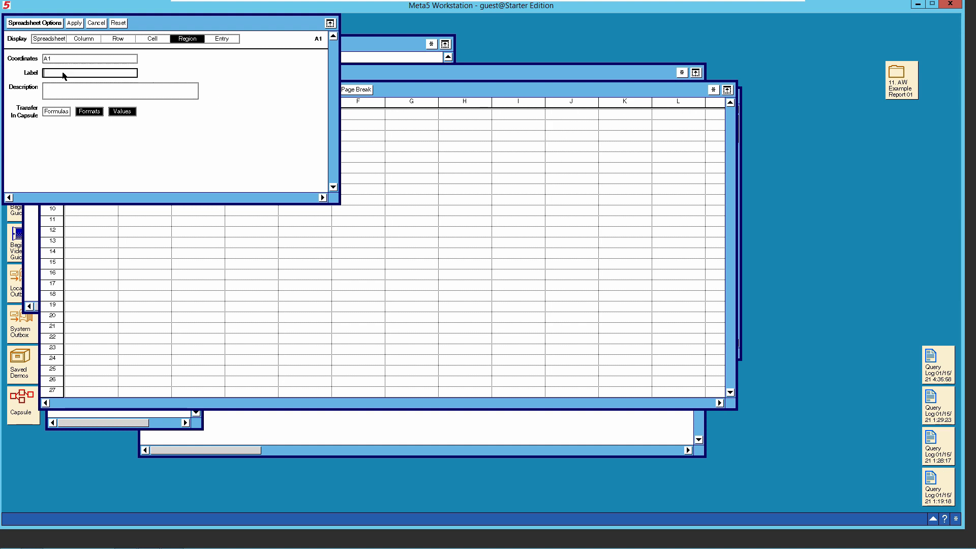
{"action": "type", "text": "Headings"}
{"action": "left_click", "coordinate": [50, 23]}
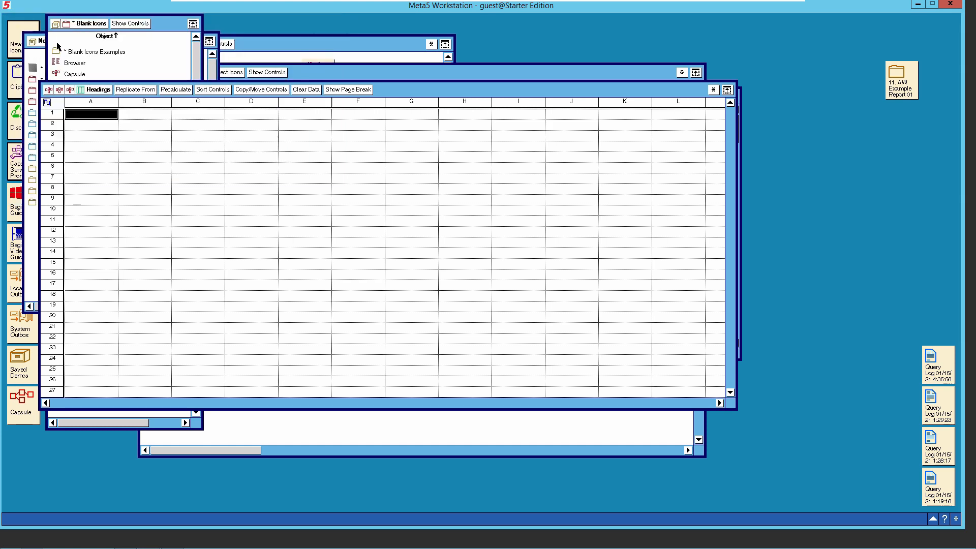
Enter Year in cell A1 of the Headings spreadsheet and close it.
{"action": "left_click", "coordinate": [84, 110]}
{"action": "type", "text": "Year"}
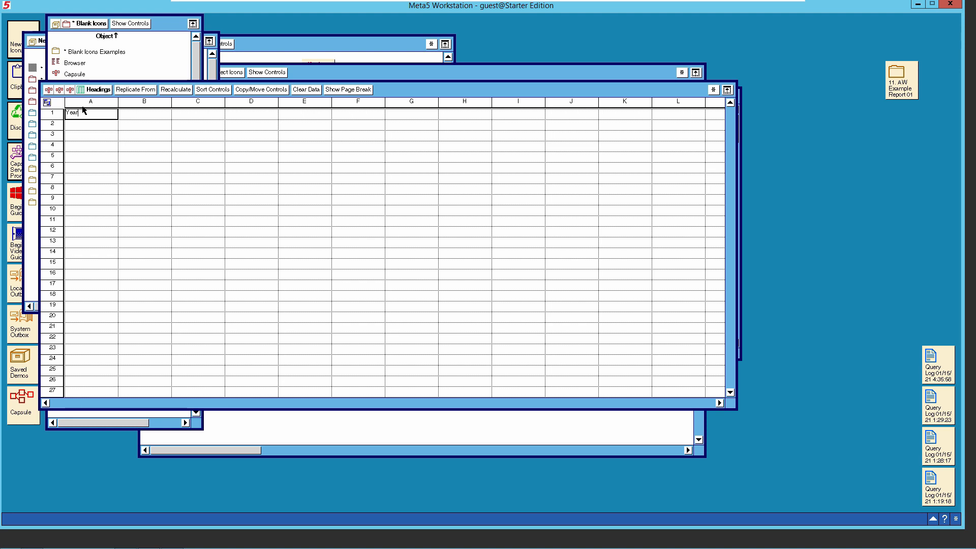
{"action": "left_click", "coordinate": [102, 92]}
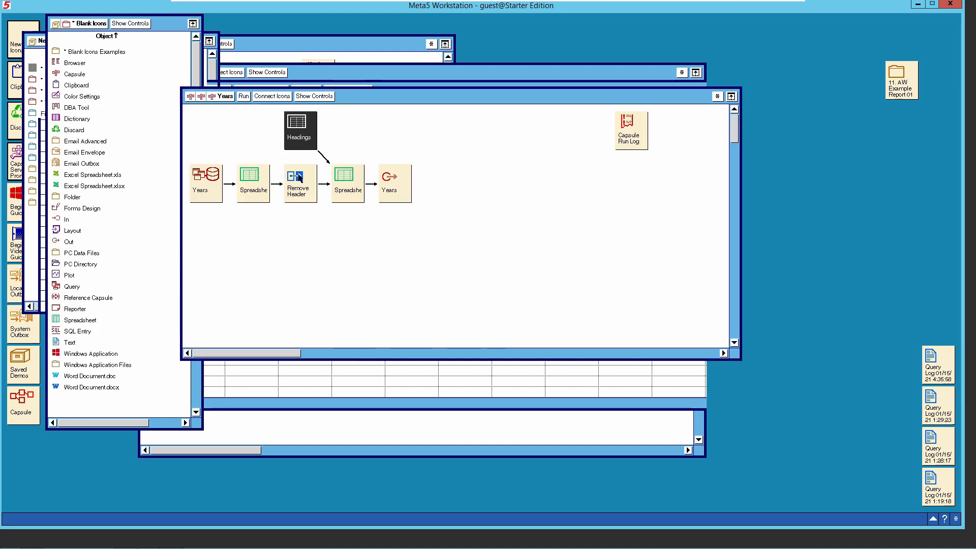
Open the spreadsheet that follows Remove Header and name cell A1 as a region labelled Headings.
{"action": "left_click", "coordinate": [350, 190]}
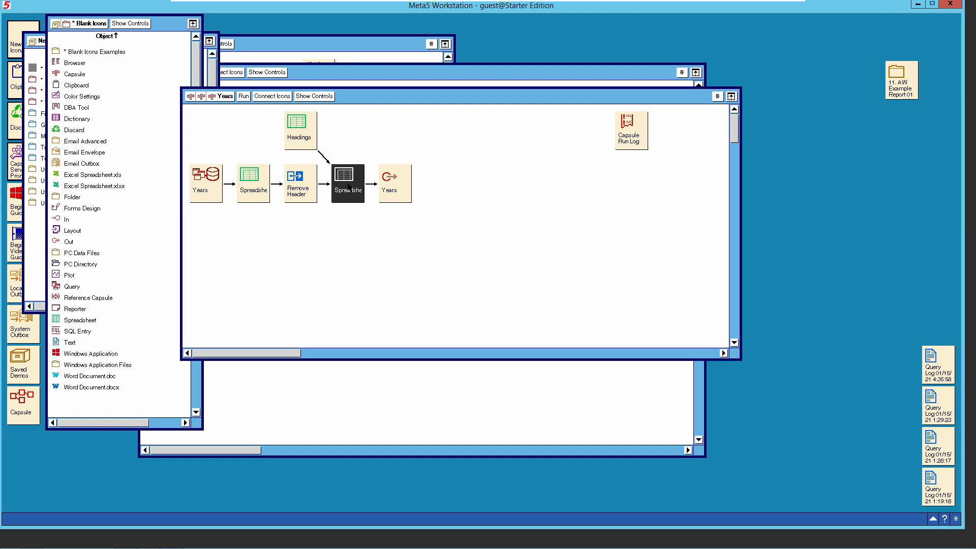
{"action": "double_click", "coordinate": [349, 190]}
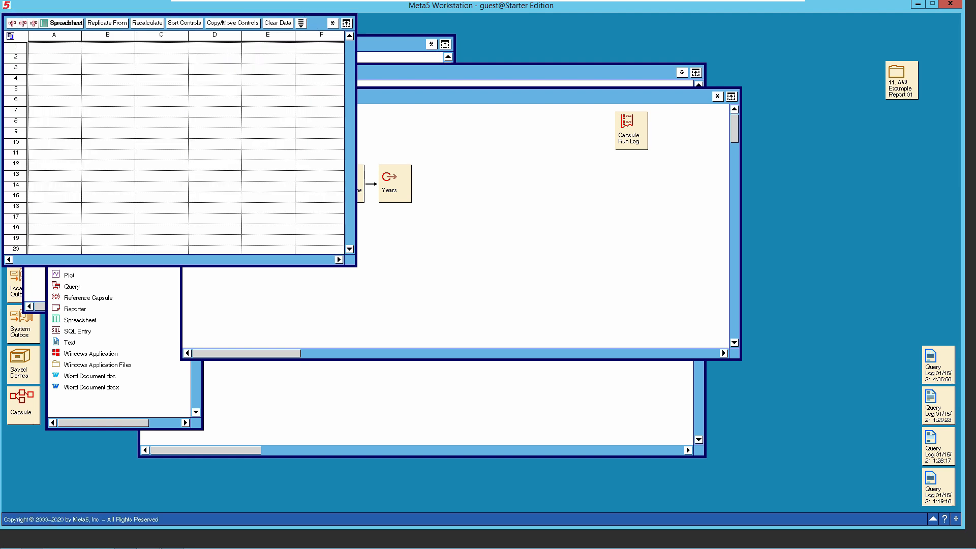
{"action": "left_click", "coordinate": [332, 23]}
{"action": "left_click", "coordinate": [49, 47]}
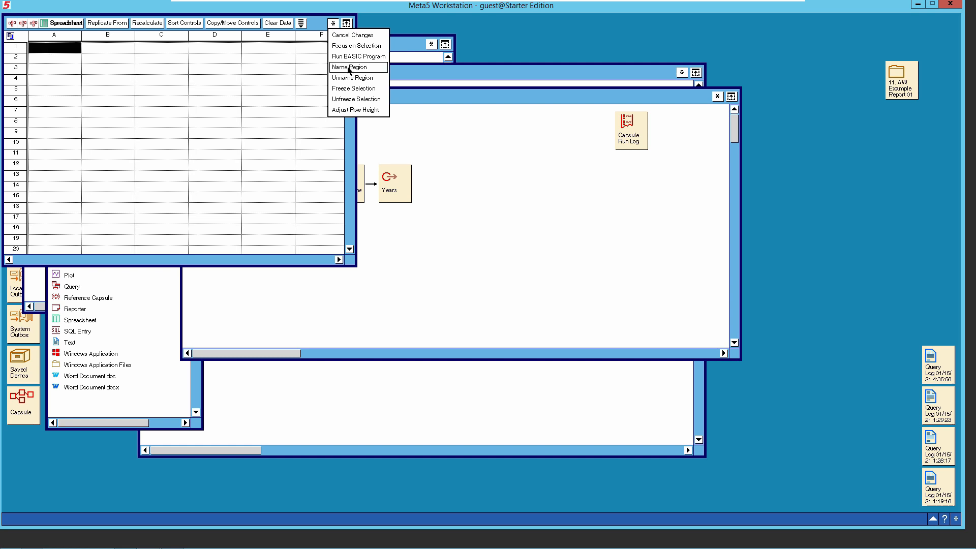
{"action": "left_click", "coordinate": [349, 67]}
{"action": "left_click", "coordinate": [82, 73]}
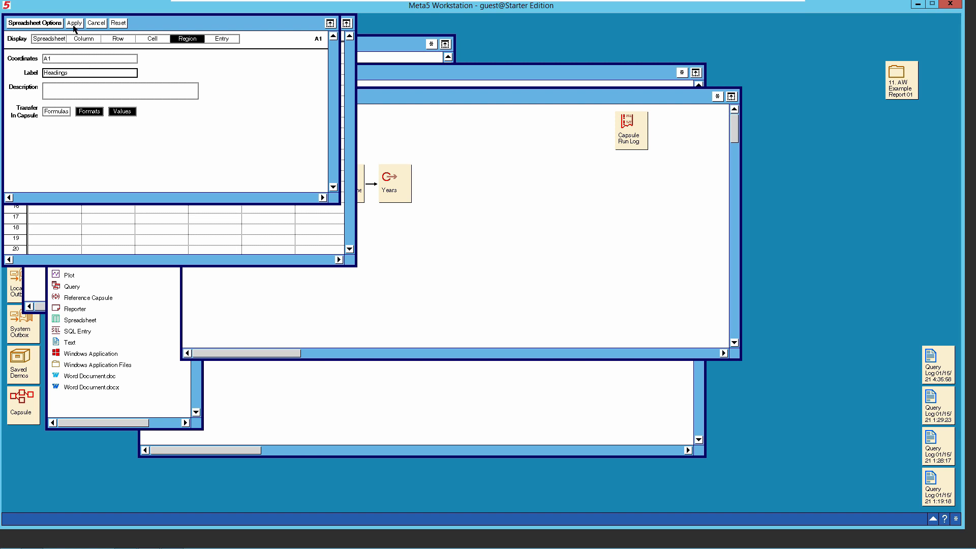
{"action": "left_click", "coordinate": [53, 24]}
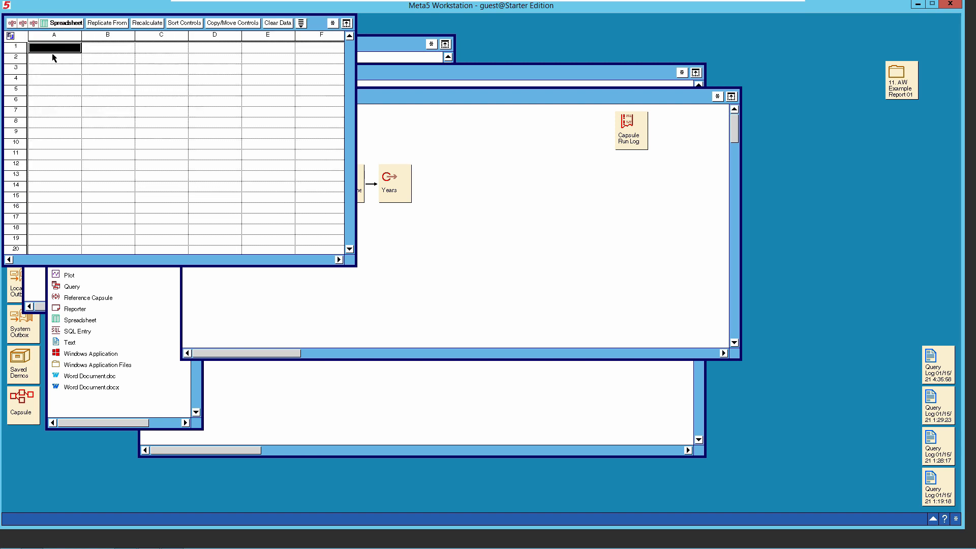
Name cell A2 of the spreadsheet as a region labelled Data01, and close the spreadsheet.
{"action": "left_click", "coordinate": [58, 62]}
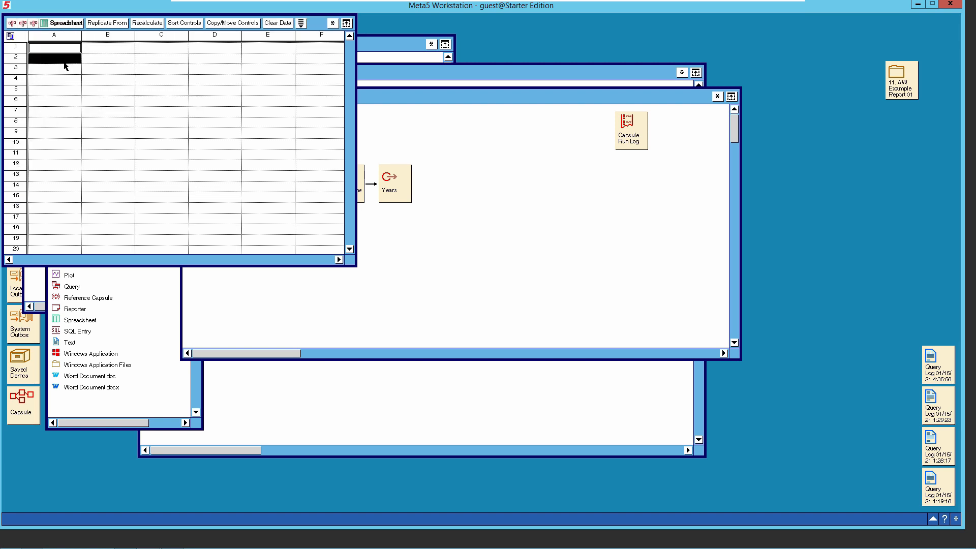
{"action": "left_click", "coordinate": [333, 25]}
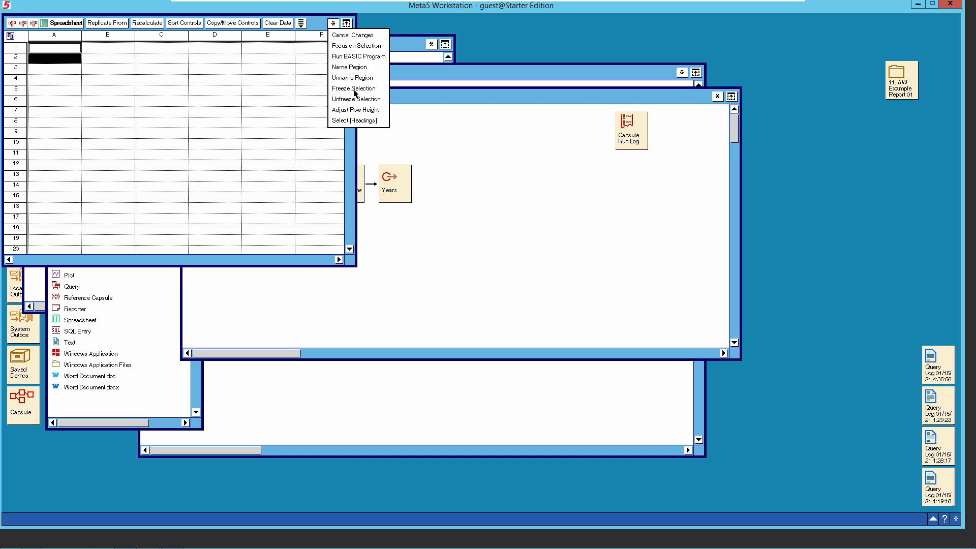
{"action": "left_click", "coordinate": [354, 71]}
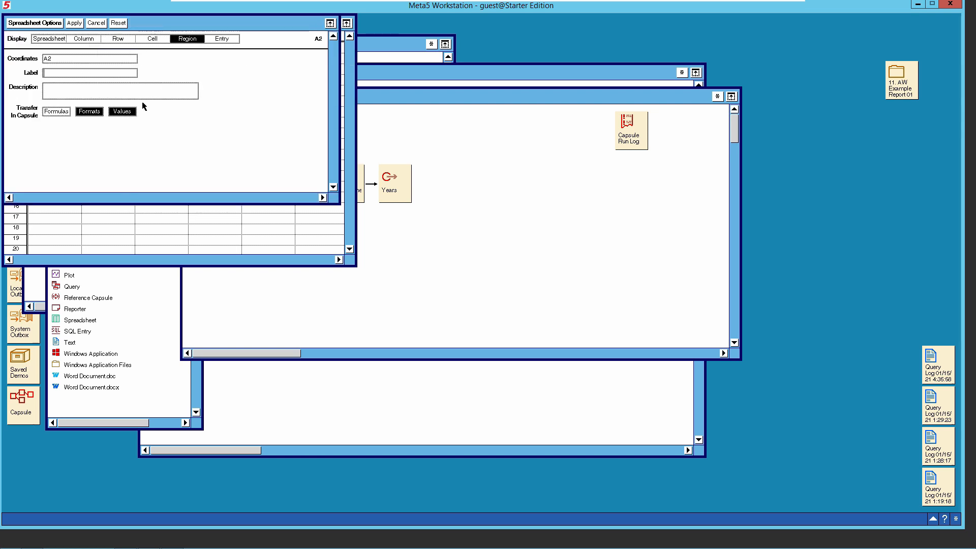
{"action": "left_click", "coordinate": [89, 74]}
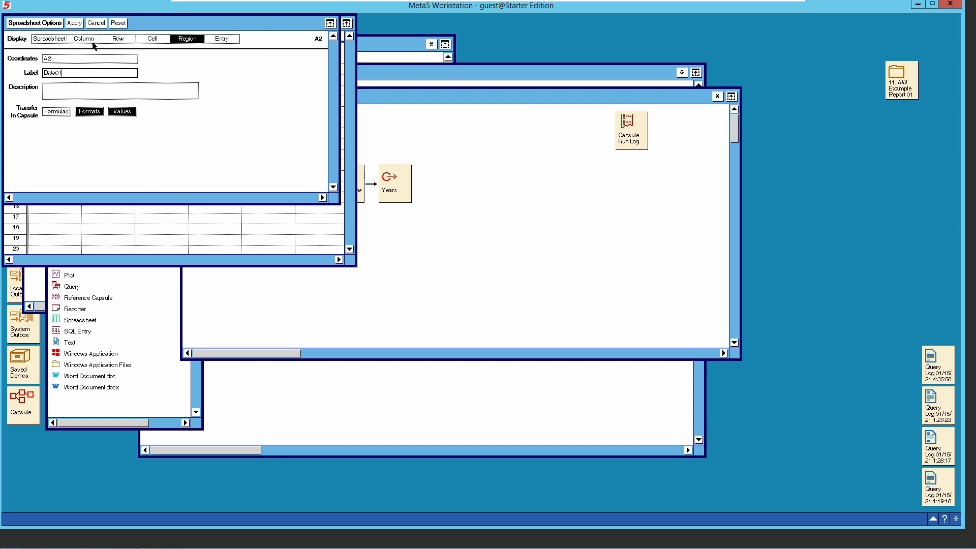
{"action": "type", "text": "Data01"}
{"action": "left_click", "coordinate": [74, 24]}
{"action": "left_click", "coordinate": [49, 24]}
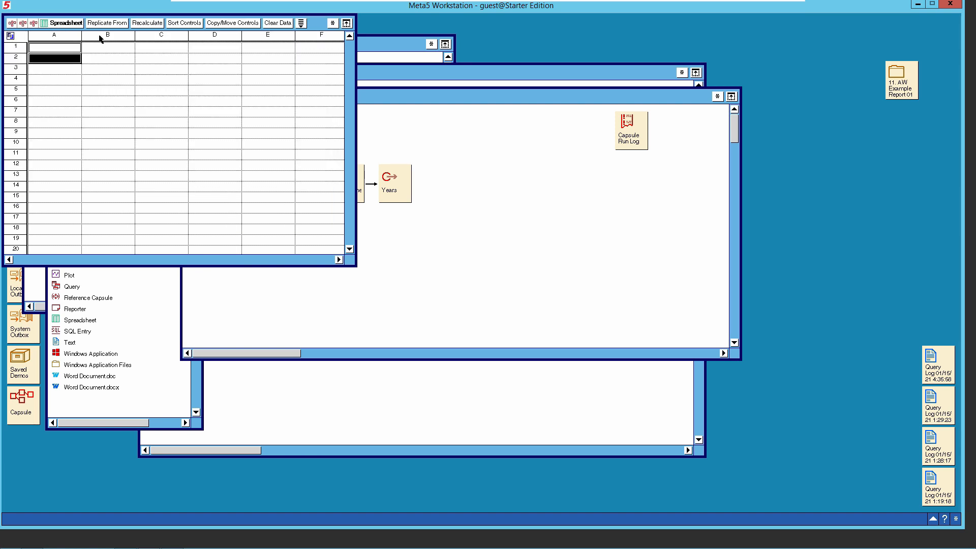
{"action": "left_click", "coordinate": [75, 23]}
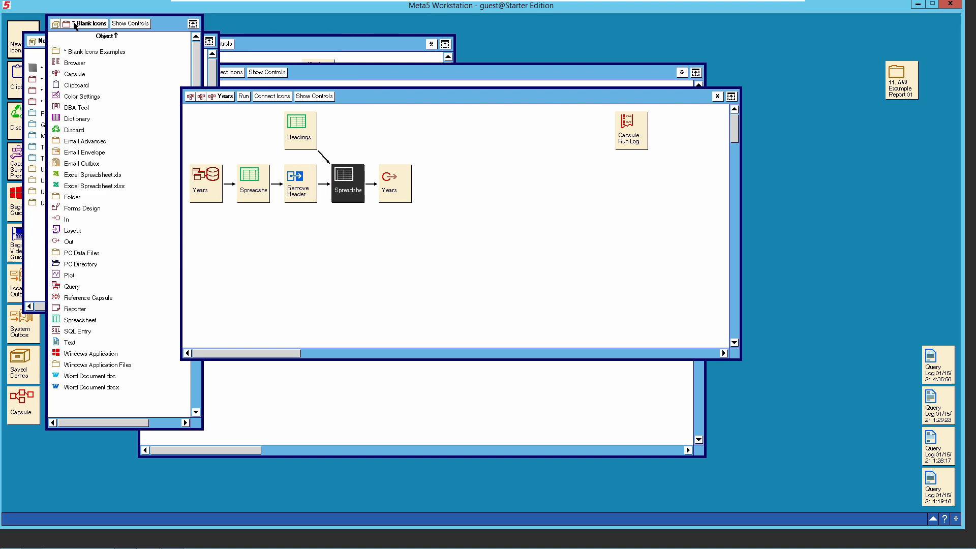
Set the arrow from Headings to the spreadsheet to copy from region Headings into destination region Headings, and apply the options.
{"action": "left_click", "coordinate": [391, 229]}
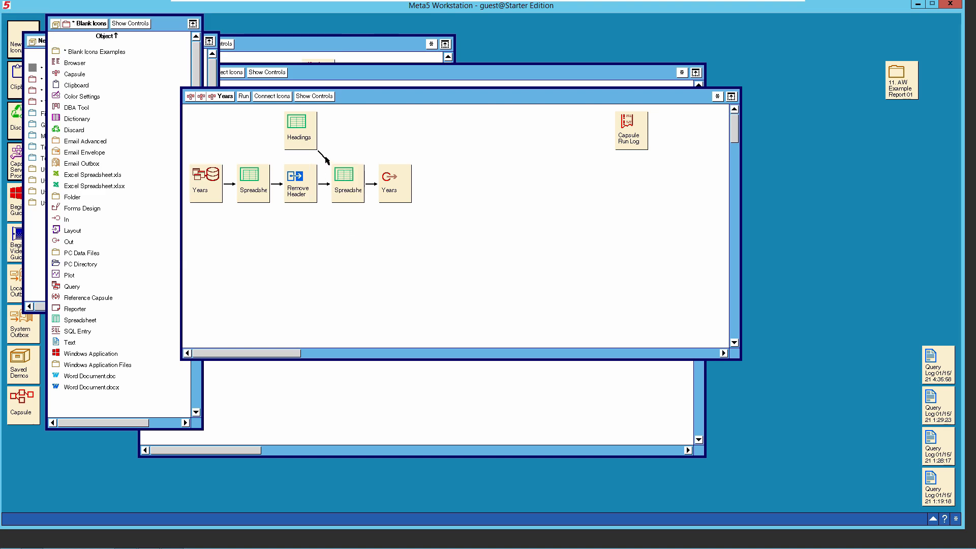
{"action": "left_click", "coordinate": [325, 160]}
{"action": "left_click", "coordinate": [327, 175]}
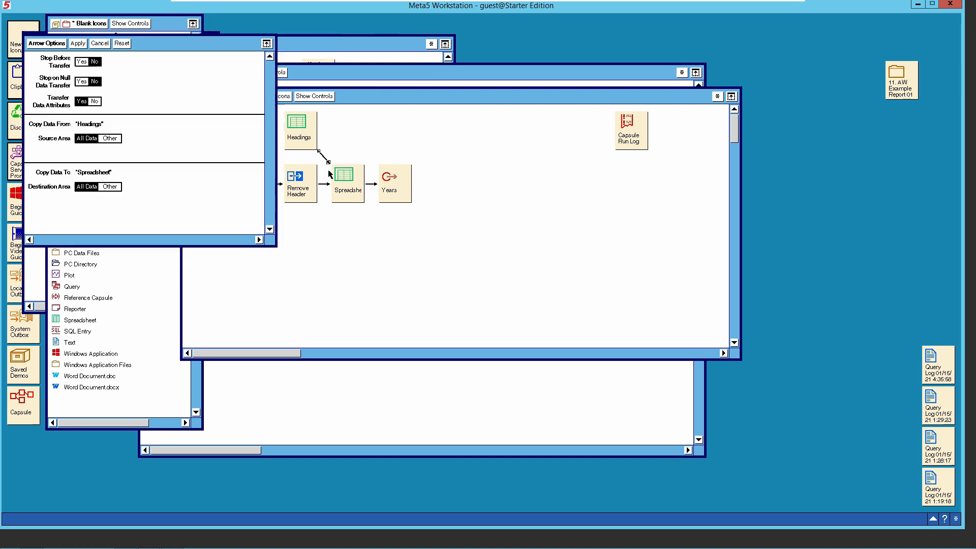
{"action": "left_click", "coordinate": [115, 187]}
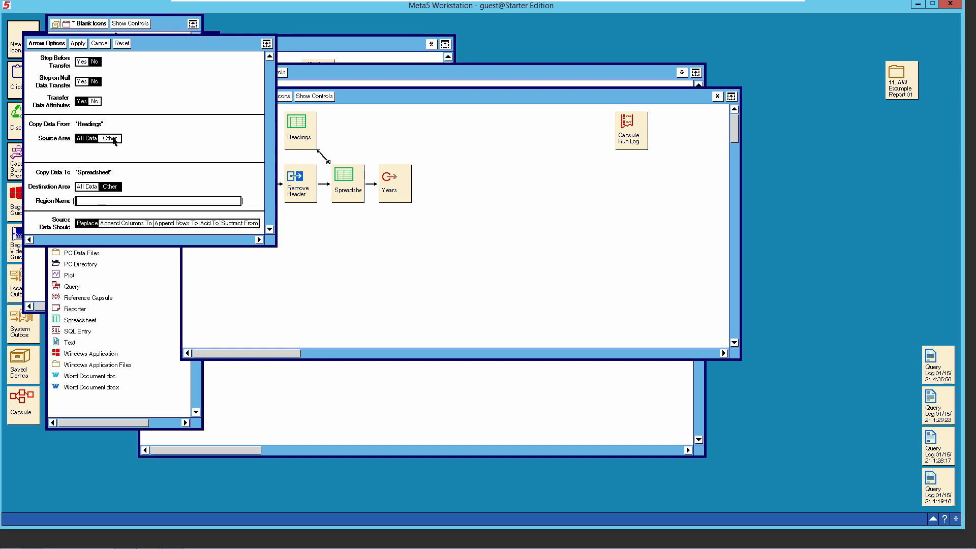
{"action": "left_click", "coordinate": [91, 203]}
{"action": "type", "text": "Headin"}
{"action": "left_click", "coordinate": [110, 139]}
{"action": "type", "text": "Headings"}
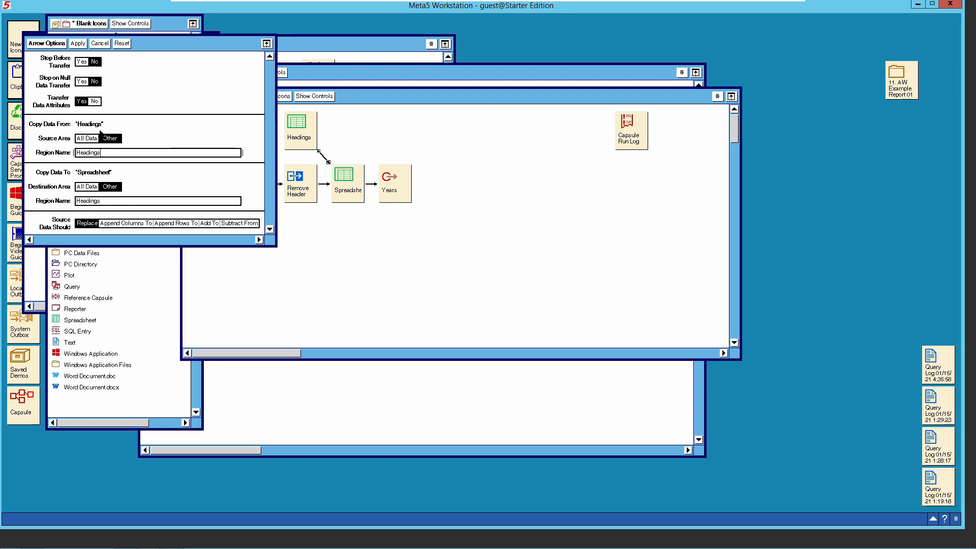
{"action": "left_click", "coordinate": [79, 43]}
Check which cell the Headings region covers in the Headings spreadsheet and in the spreadsheet it feeds.
{"action": "double_click", "coordinate": [298, 129]}
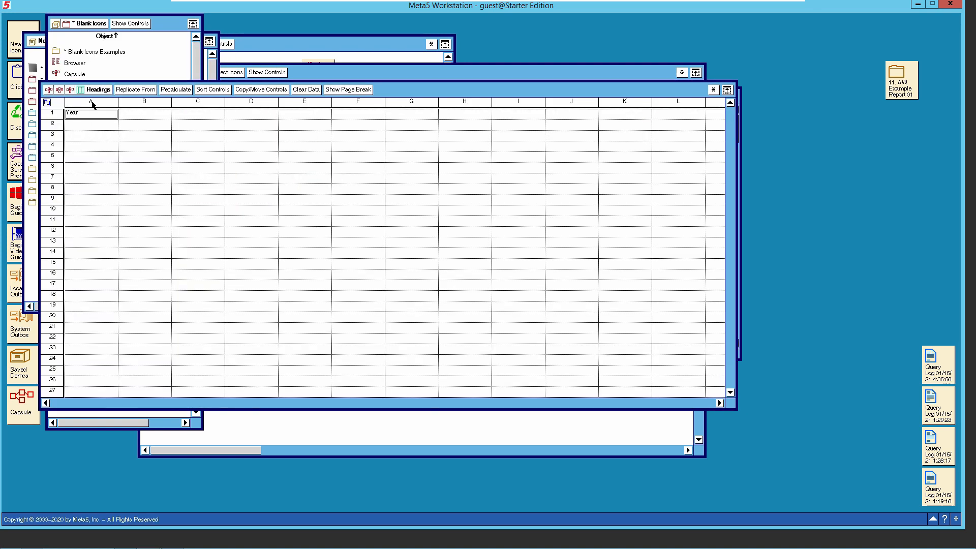
{"action": "left_click", "coordinate": [712, 90]}
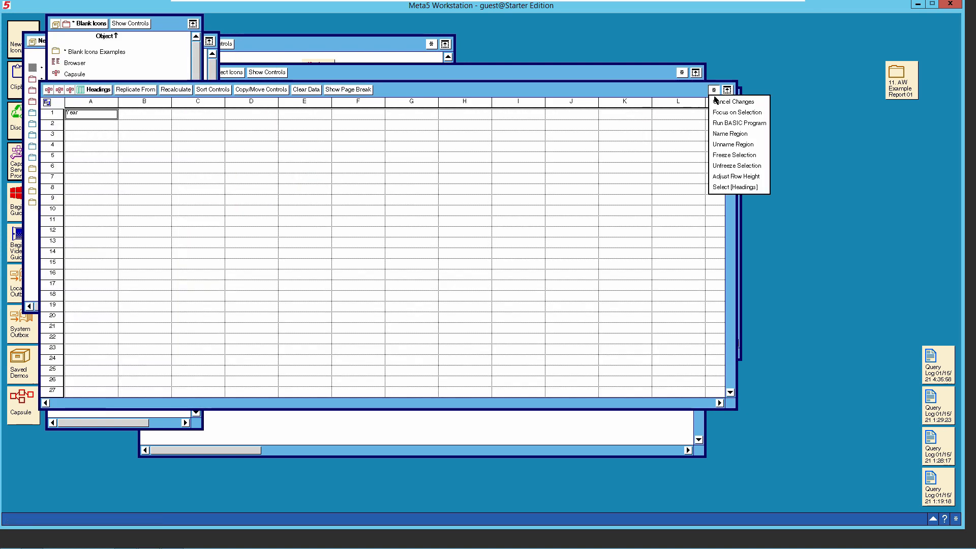
{"action": "left_click", "coordinate": [733, 188]}
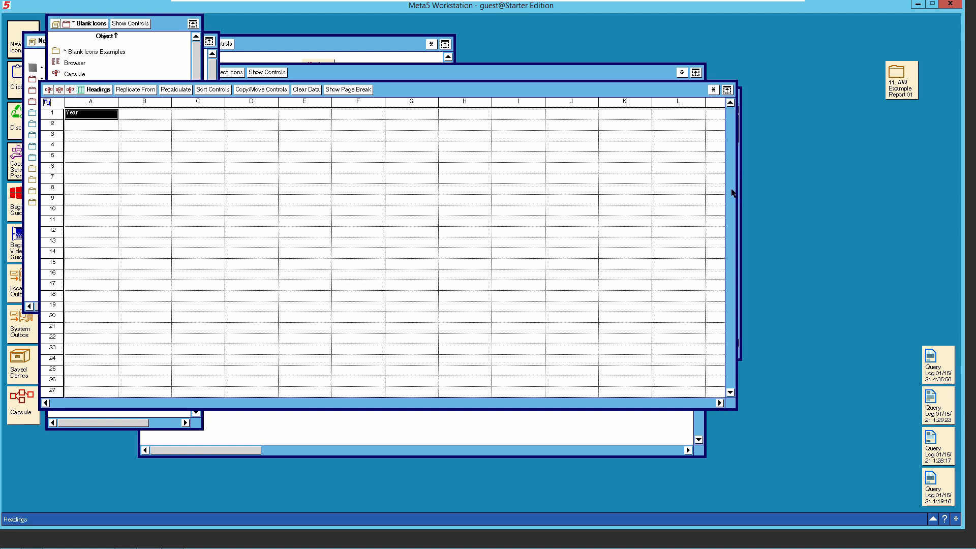
{"action": "left_click", "coordinate": [96, 95]}
{"action": "left_click", "coordinate": [353, 191]}
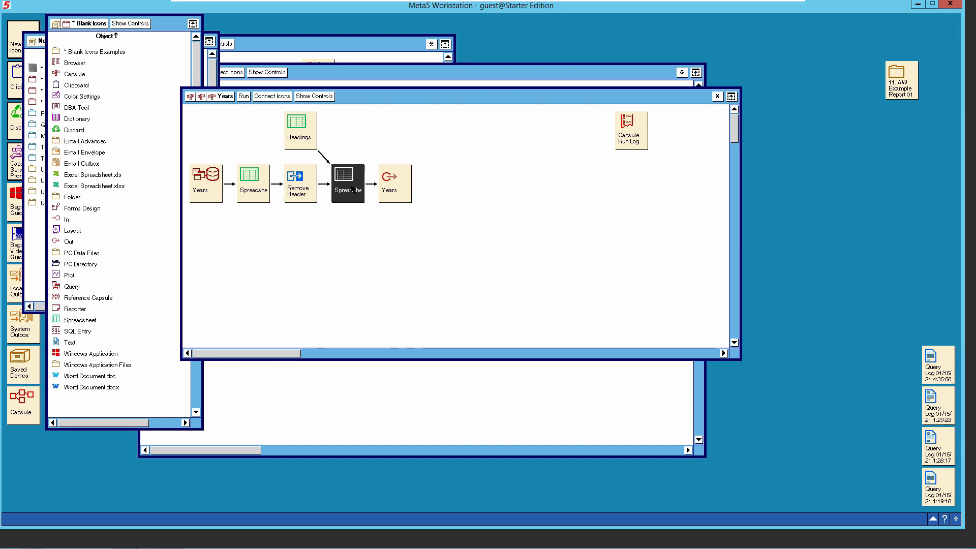
{"action": "double_click", "coordinate": [353, 191]}
{"action": "left_click", "coordinate": [332, 23]}
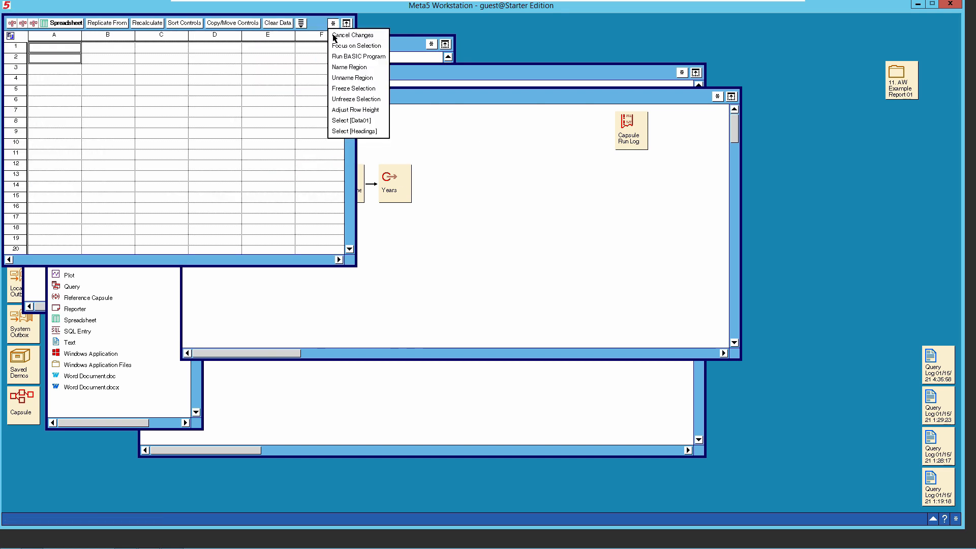
{"action": "left_click", "coordinate": [352, 131]}
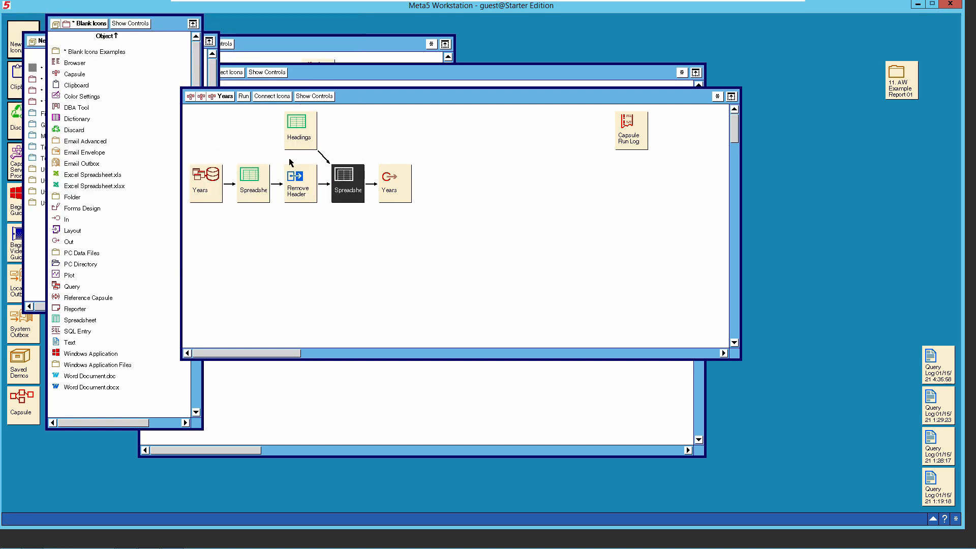
Review the source and destination region names in the options of the arrow leaving Headings, and close them.
{"action": "left_click", "coordinate": [323, 155]}
{"action": "left_click", "coordinate": [324, 158]}
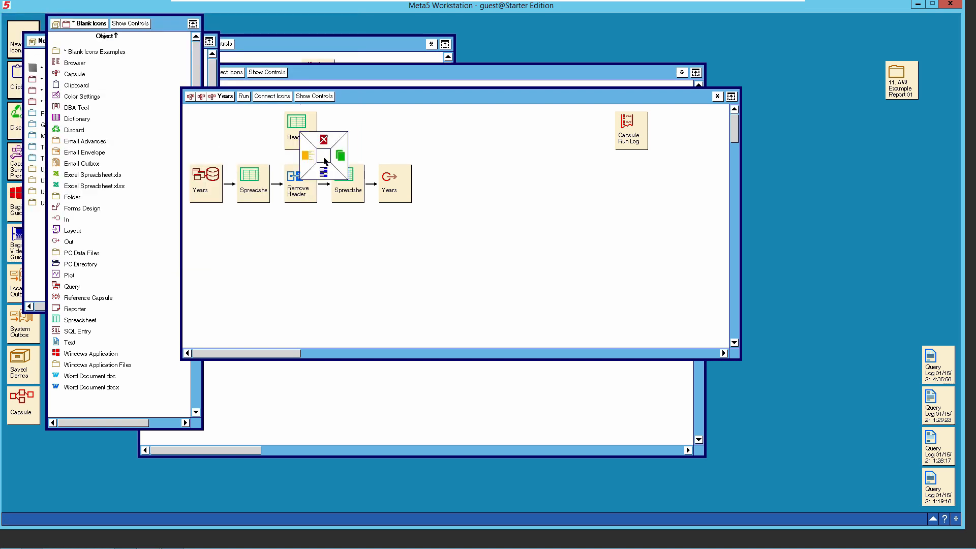
{"action": "left_click", "coordinate": [324, 172]}
{"action": "left_click", "coordinate": [88, 153]}
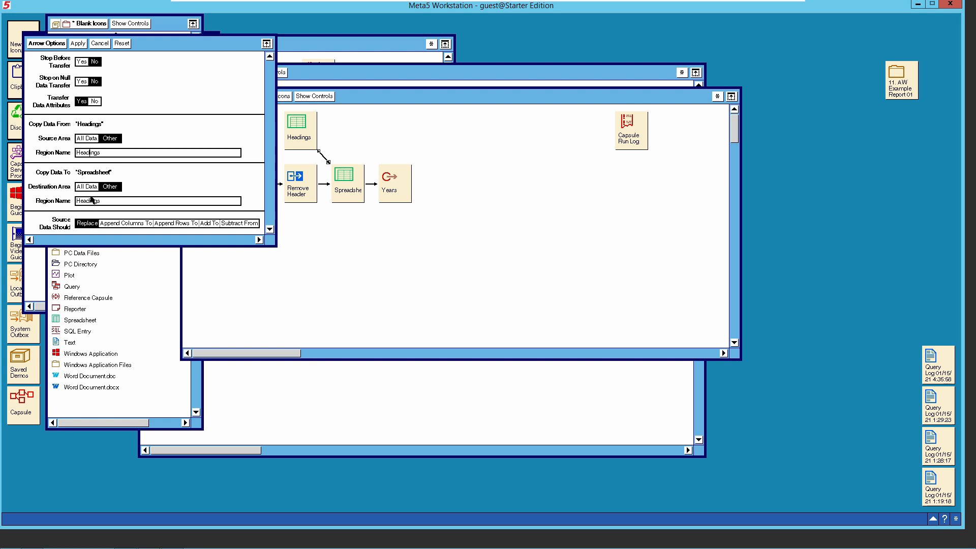
{"action": "left_click", "coordinate": [76, 44]}
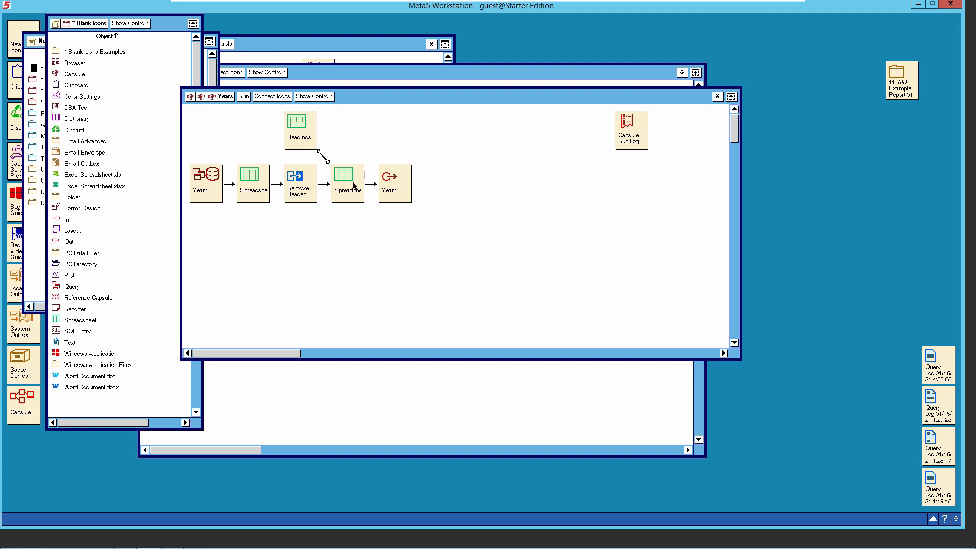
Set the arrow from Remove Header to the spreadsheet to copy all data into destination region Data01.
{"action": "left_click", "coordinate": [325, 186]}
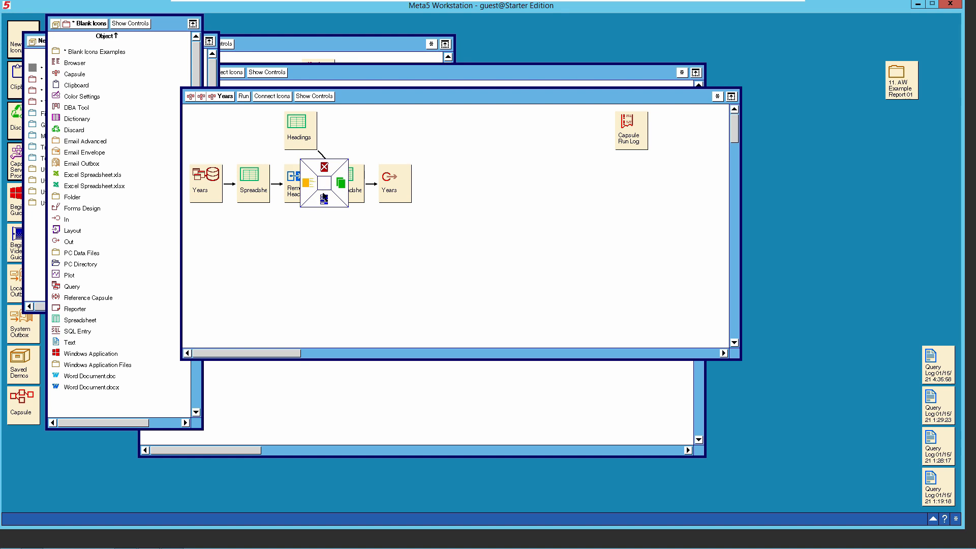
{"action": "left_click", "coordinate": [312, 198]}
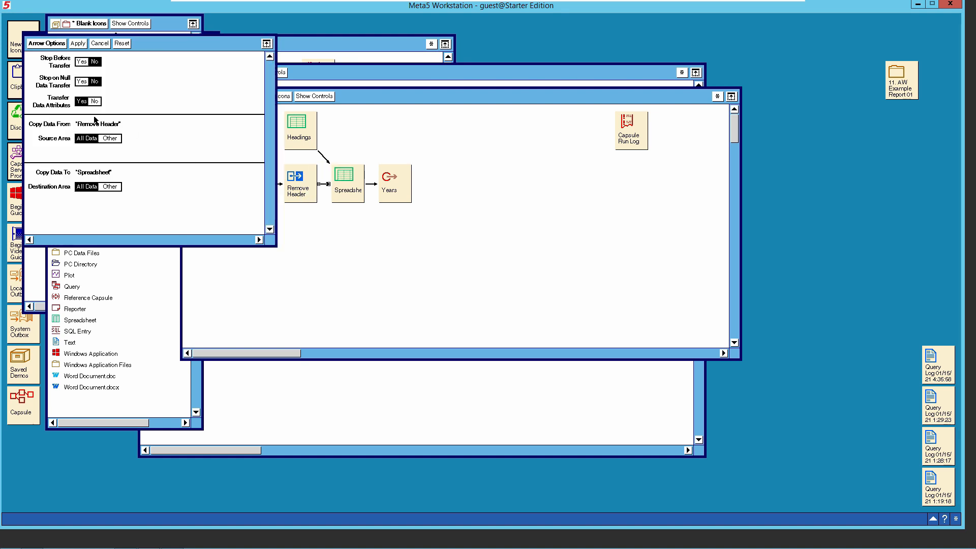
{"action": "left_click", "coordinate": [109, 187]}
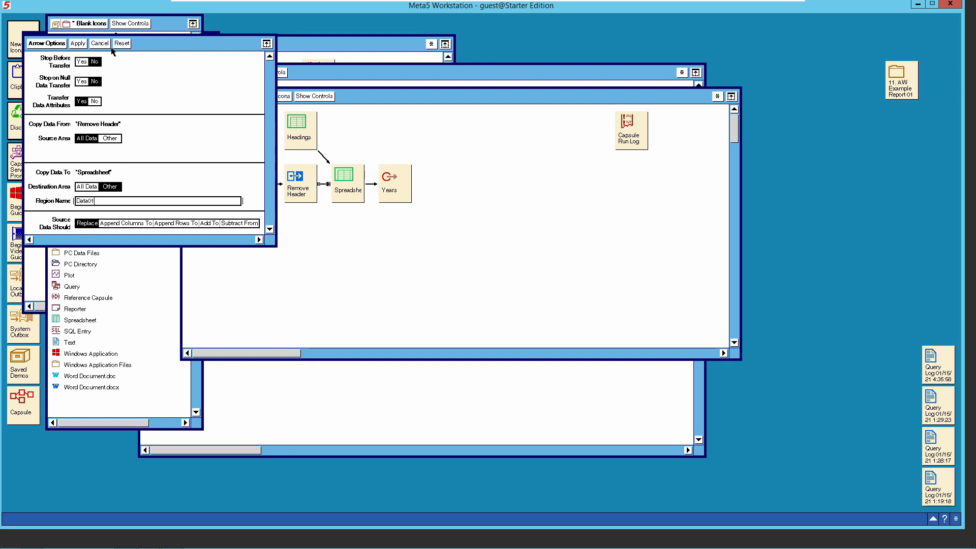
{"action": "left_click", "coordinate": [57, 49]}
Run the Years capsule starting from both the Years query and the Headings spreadsheet.
{"action": "left_click", "coordinate": [210, 193]}
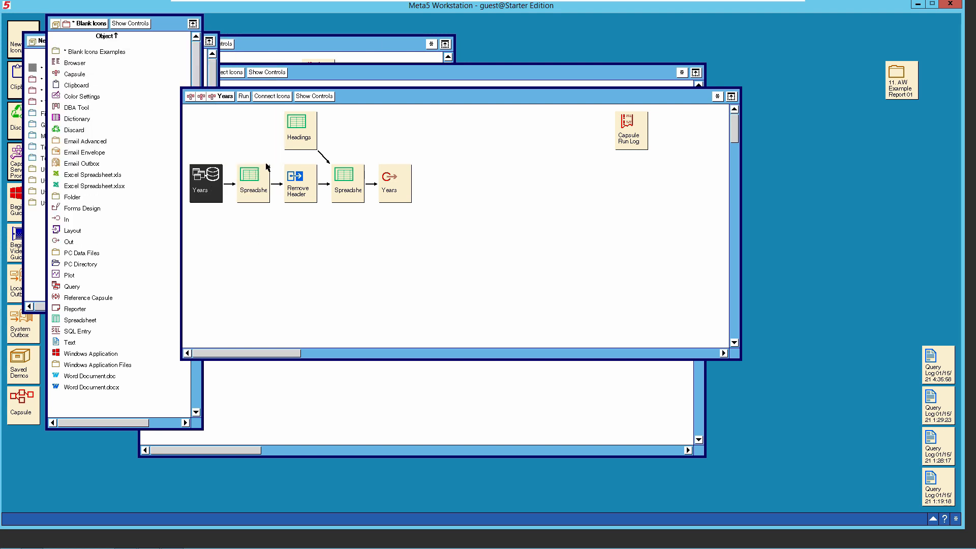
{"action": "left_click", "coordinate": [301, 142], "text": "shift"}
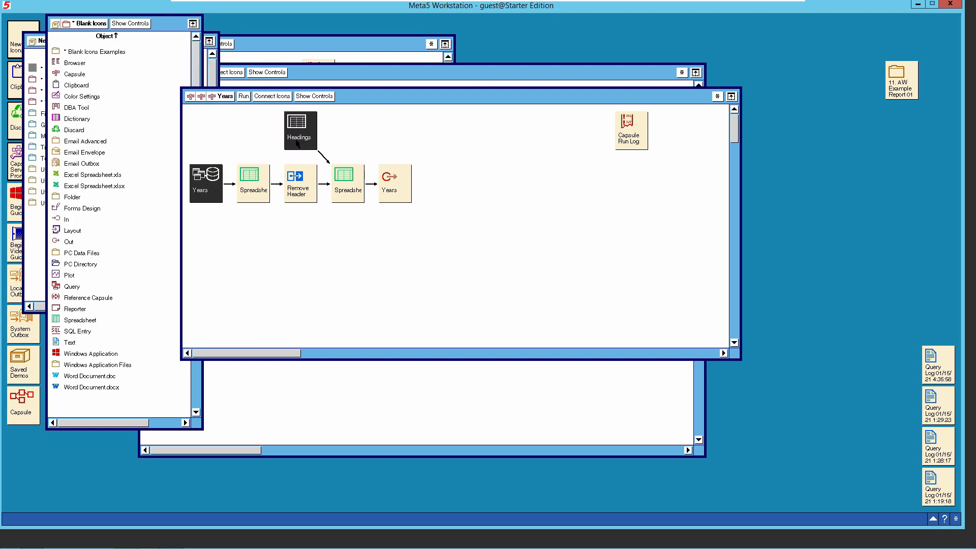
{"action": "left_click", "coordinate": [244, 96]}
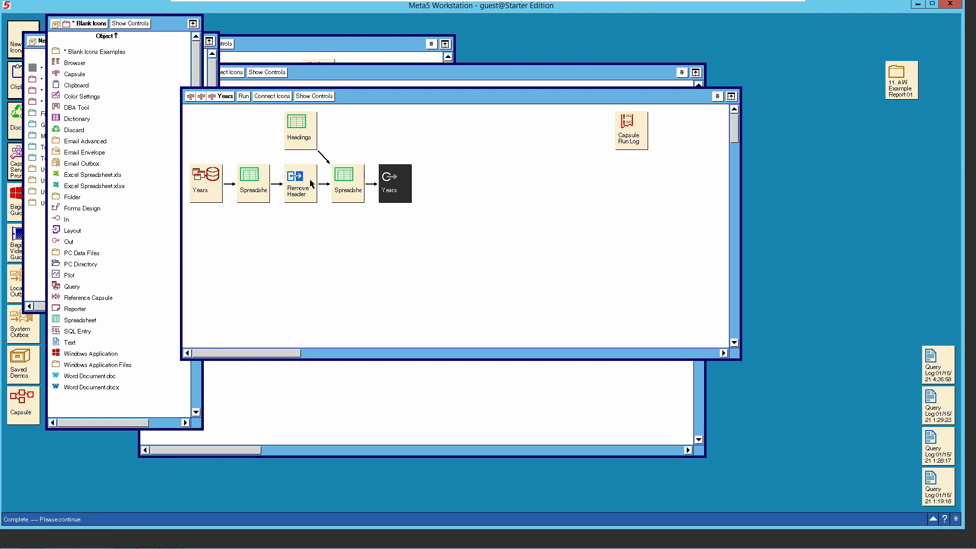
Inspect the heading and year rows in the spreadsheet that follows Remove Header, and close it.
{"action": "left_click", "coordinate": [343, 185]}
{"action": "double_click", "coordinate": [344, 185]}
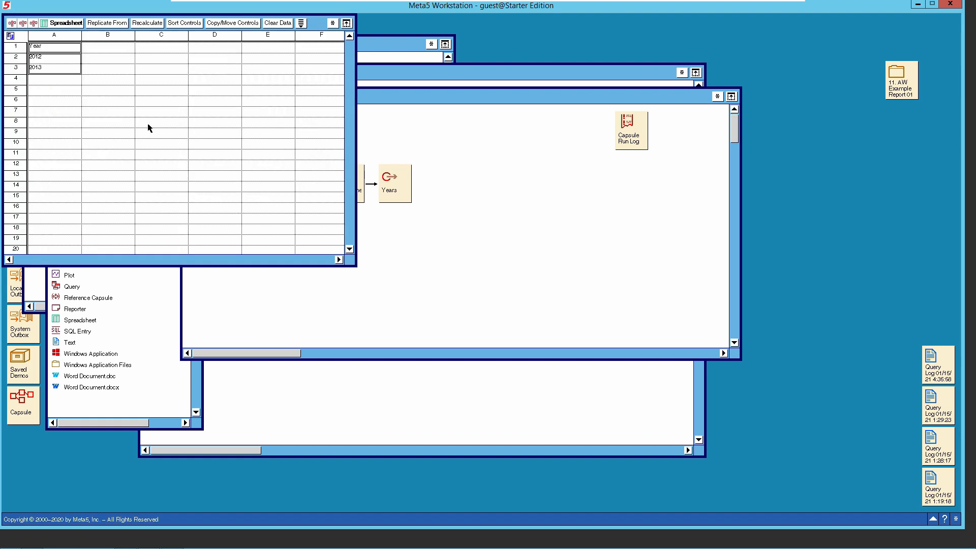
{"action": "left_click", "coordinate": [57, 24]}
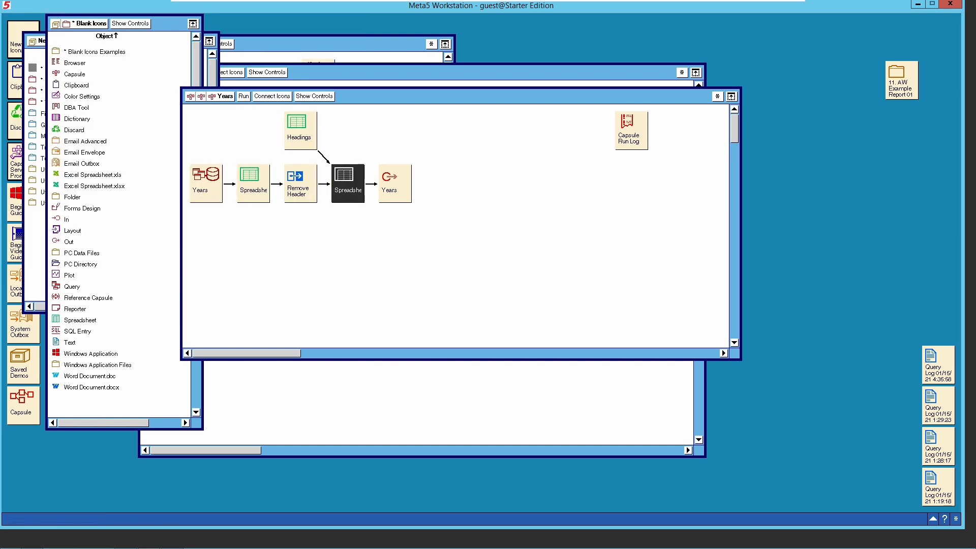
Close the Years capsule and set the arrow from the Years capsule to the Years spreadsheet to copy from source region Years.
{"action": "left_click", "coordinate": [396, 191]}
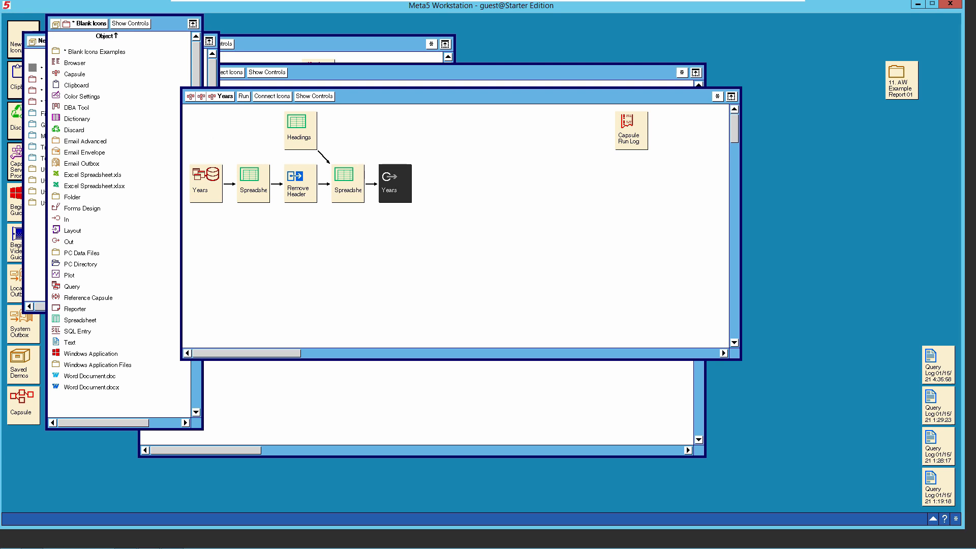
{"action": "left_click", "coordinate": [224, 97]}
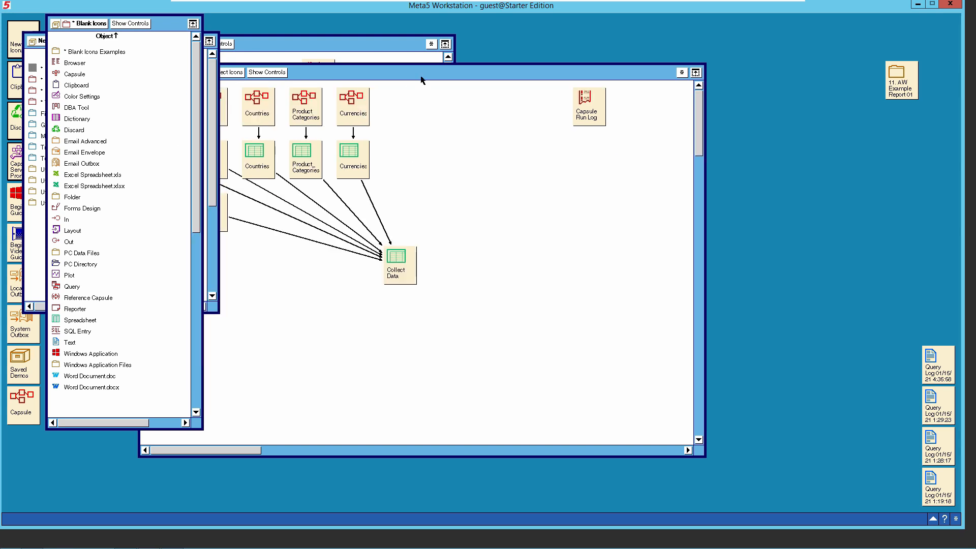
{"action": "left_click", "coordinate": [165, 136]}
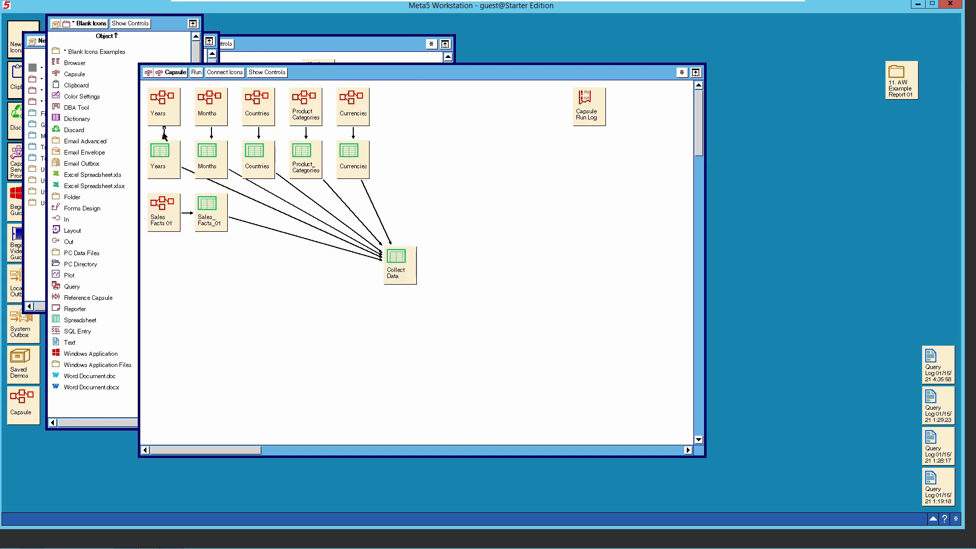
{"action": "left_click", "coordinate": [167, 149]}
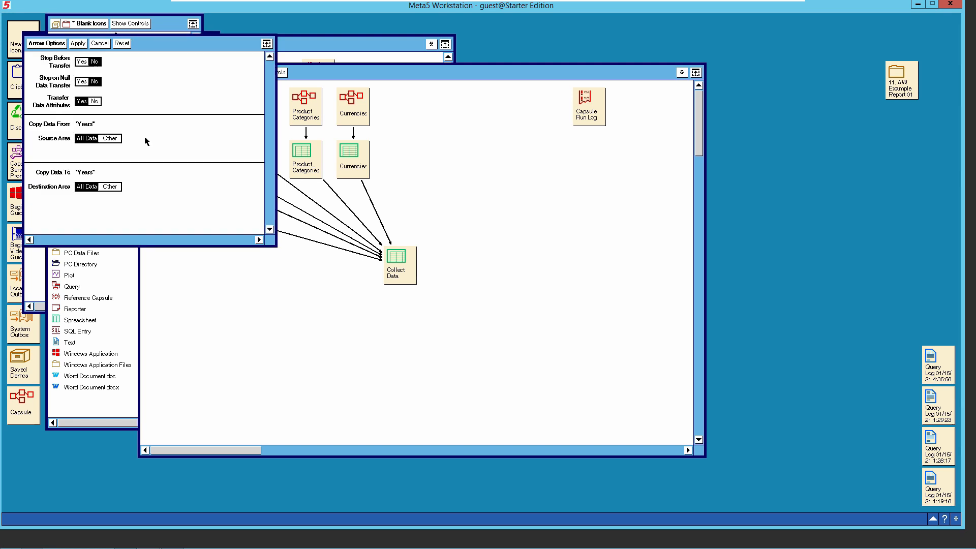
{"action": "left_click", "coordinate": [113, 137]}
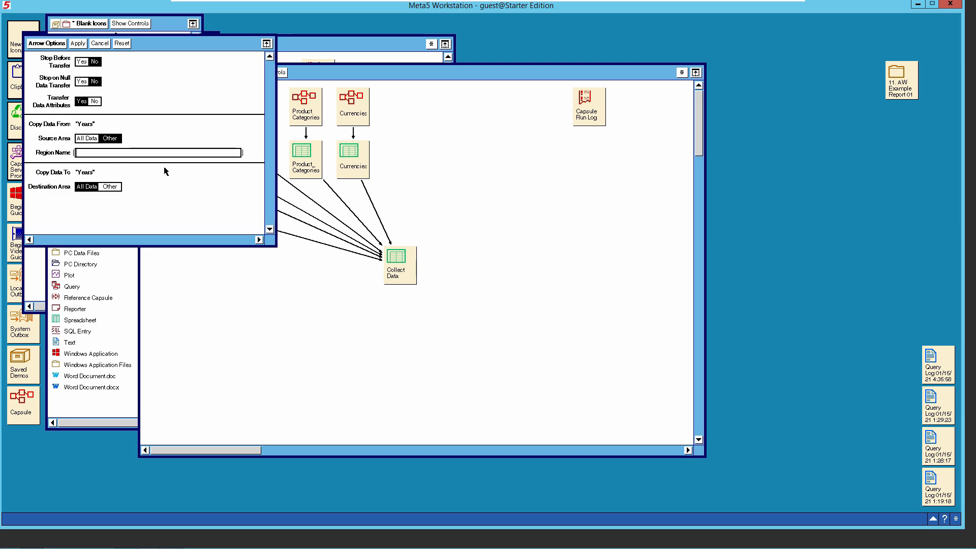
{"action": "type", "text": "Years"}
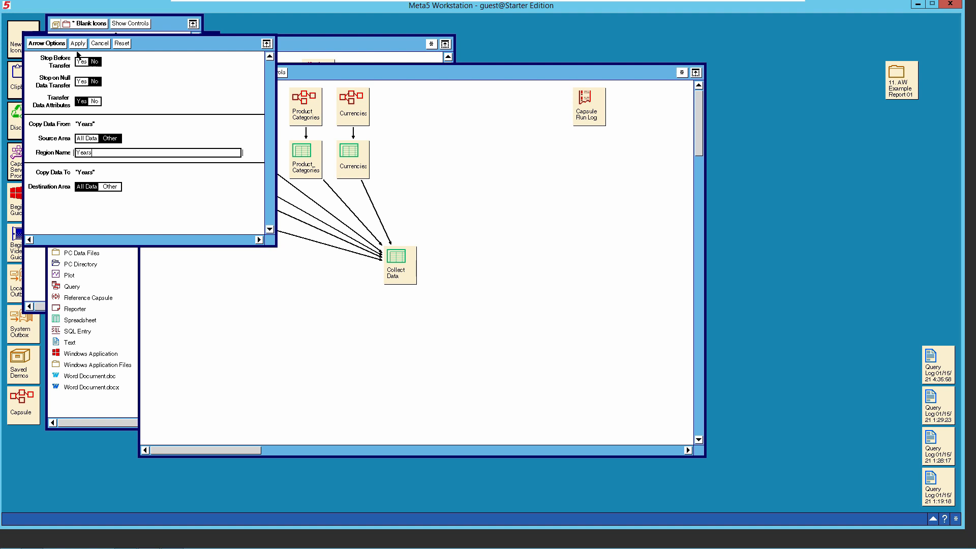
{"action": "left_click", "coordinate": [44, 45]}
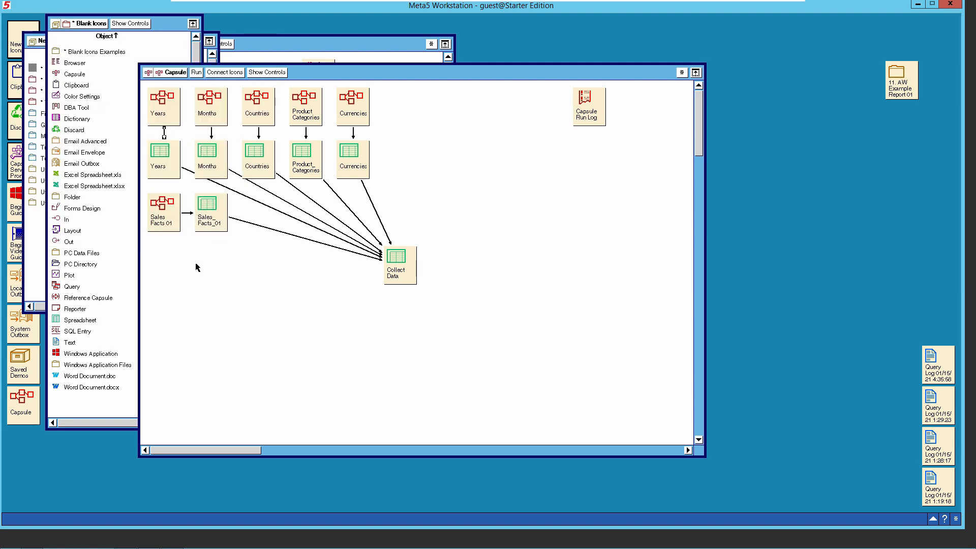
Try to run the outer capsule with the Years capsule and Years spreadsheet selected, and check the Capsule Run Log.
{"action": "double_click", "coordinate": [161, 176]}
{"action": "left_click", "coordinate": [50, 23]}
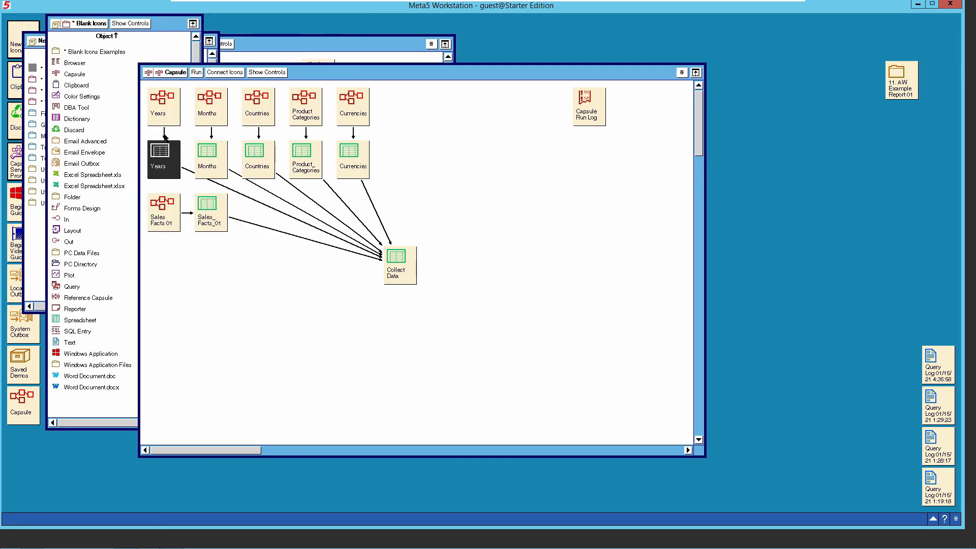
{"action": "left_click", "coordinate": [164, 135]}
{"action": "left_click", "coordinate": [169, 107]}
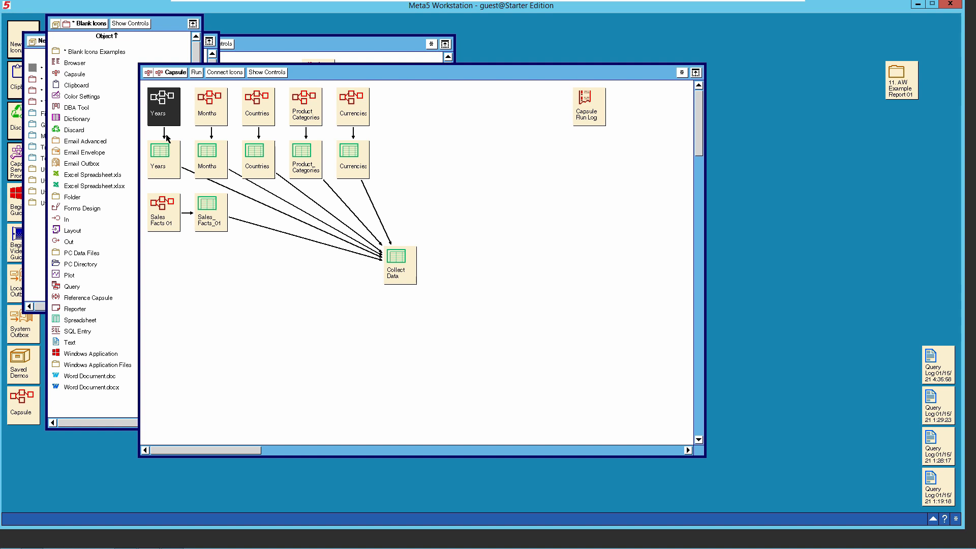
{"action": "left_click", "coordinate": [163, 167], "text": "shift"}
{"action": "left_click", "coordinate": [195, 73]}
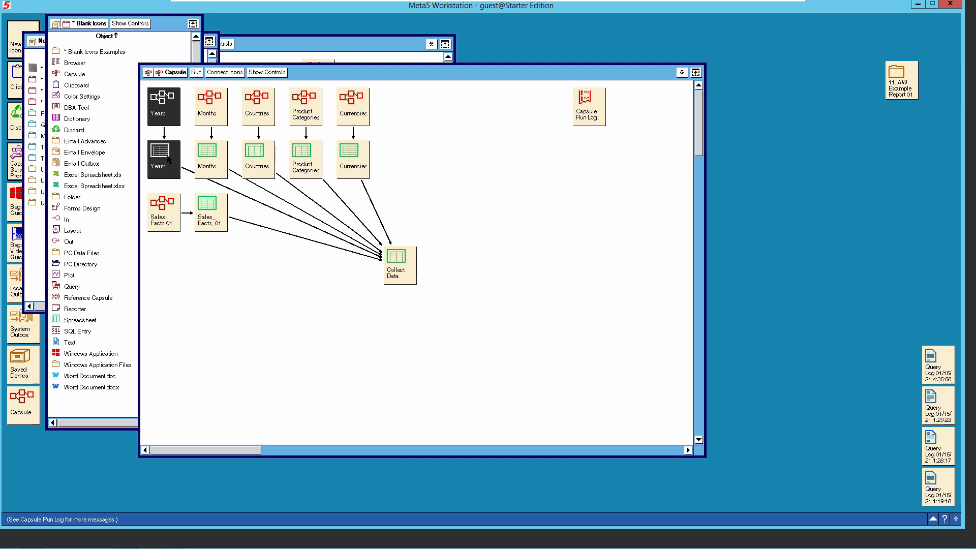
{"action": "double_click", "coordinate": [595, 118]}
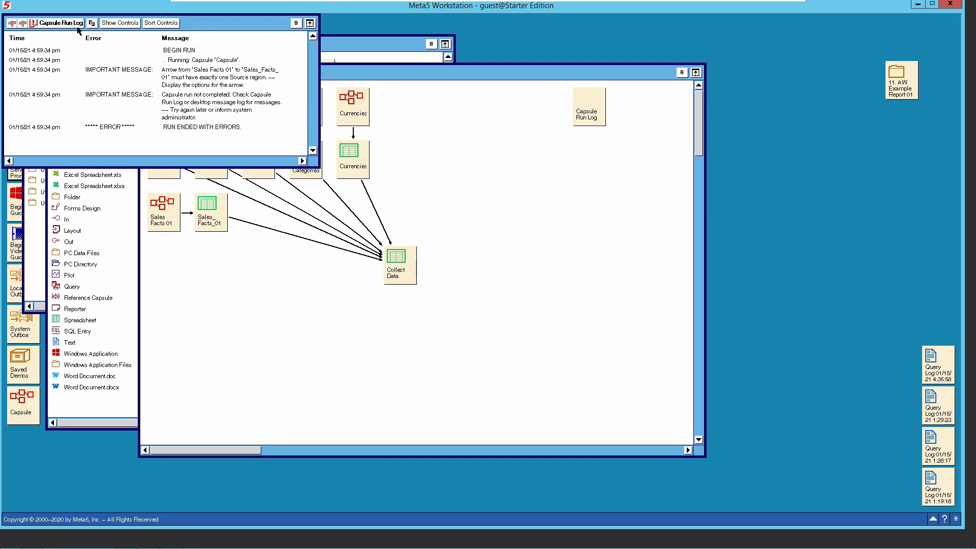
{"action": "left_click", "coordinate": [73, 47]}
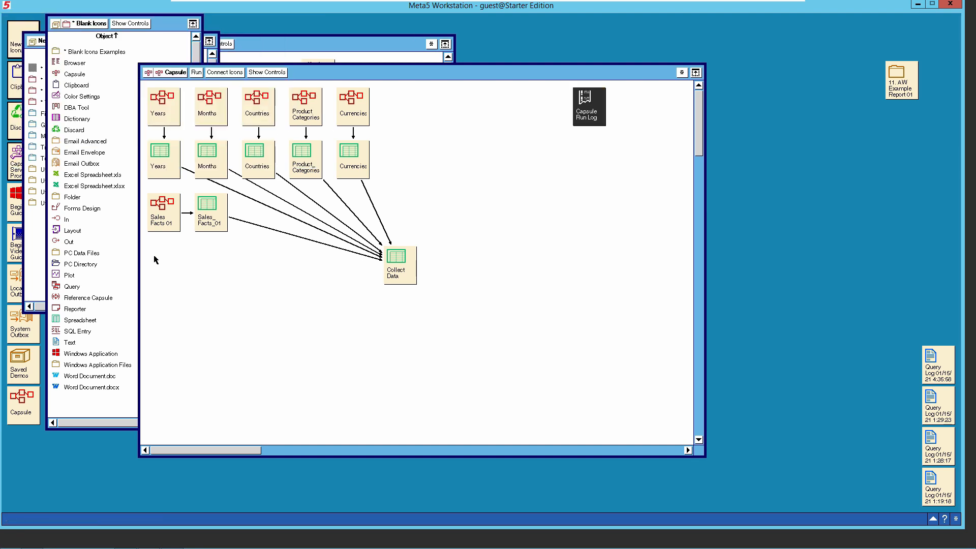
Delete the arrows linking the Sales Facts 01, Months, Countries, Product Categories and Currencies capsules to their spreadsheets.
{"action": "left_click", "coordinate": [188, 214]}
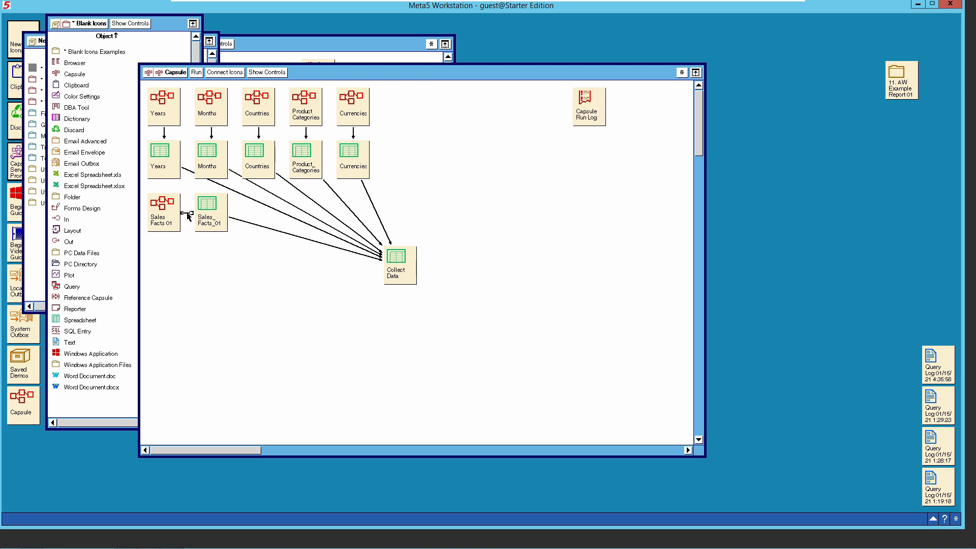
{"action": "key", "text": "Delete"}
{"action": "left_click", "coordinate": [211, 134]}
{"action": "key", "text": "Delete"}
{"action": "left_click", "coordinate": [259, 134]}
{"action": "key", "text": "Delete"}
{"action": "key", "text": "Delete"}
{"action": "key", "text": "Delete"}
Run the outer capsule, inspect the Years and Collect Data spreadsheets, and close both.
{"action": "left_click", "coordinate": [196, 73]}
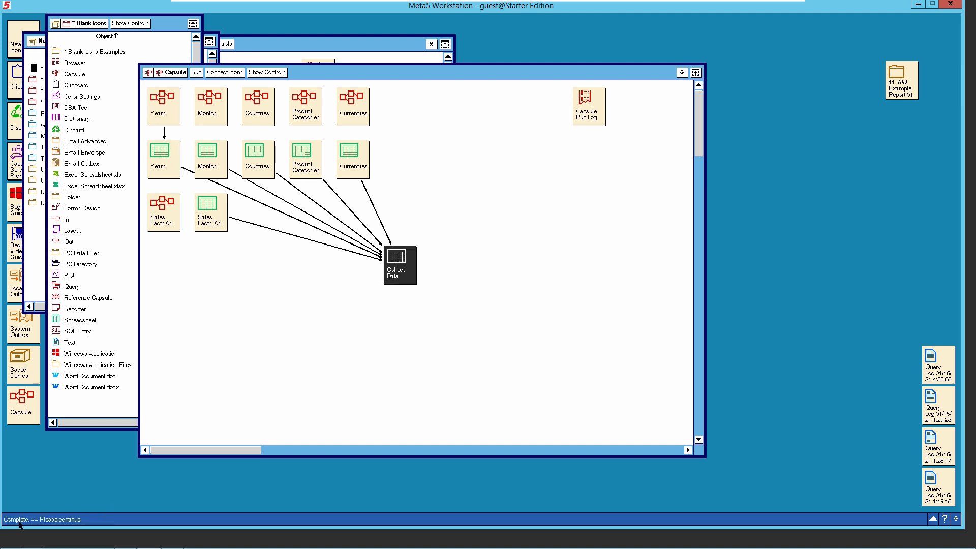
{"action": "double_click", "coordinate": [166, 163]}
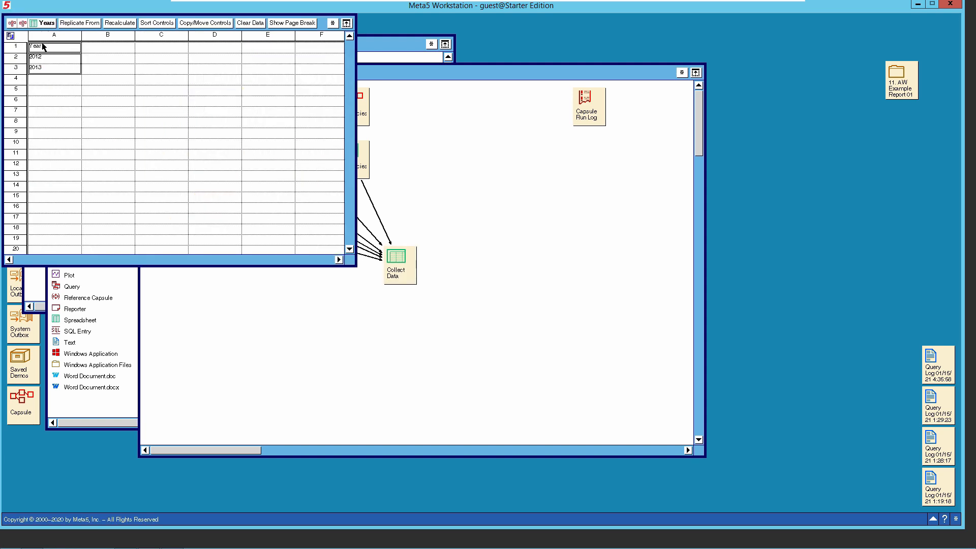
{"action": "left_click", "coordinate": [51, 23]}
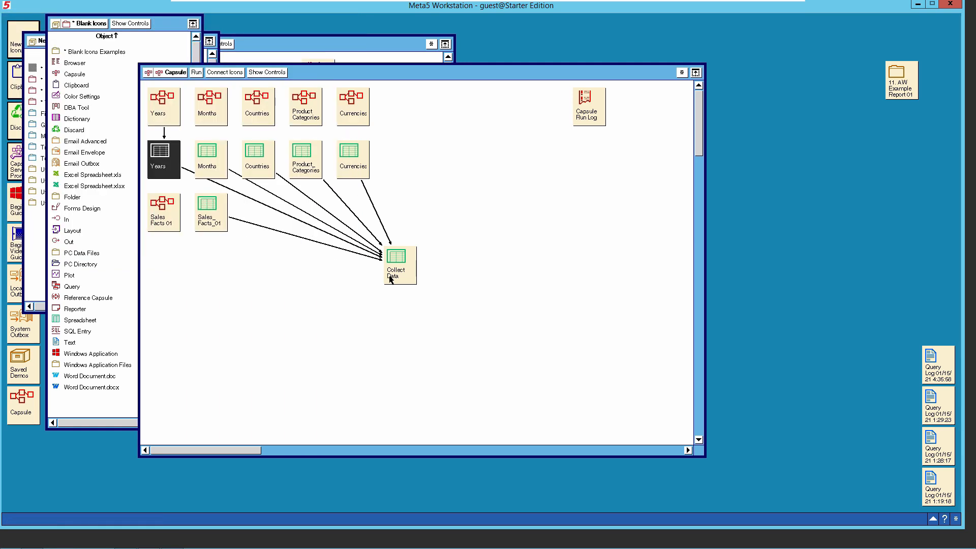
{"action": "left_click", "coordinate": [394, 261]}
{"action": "double_click", "coordinate": [394, 261]}
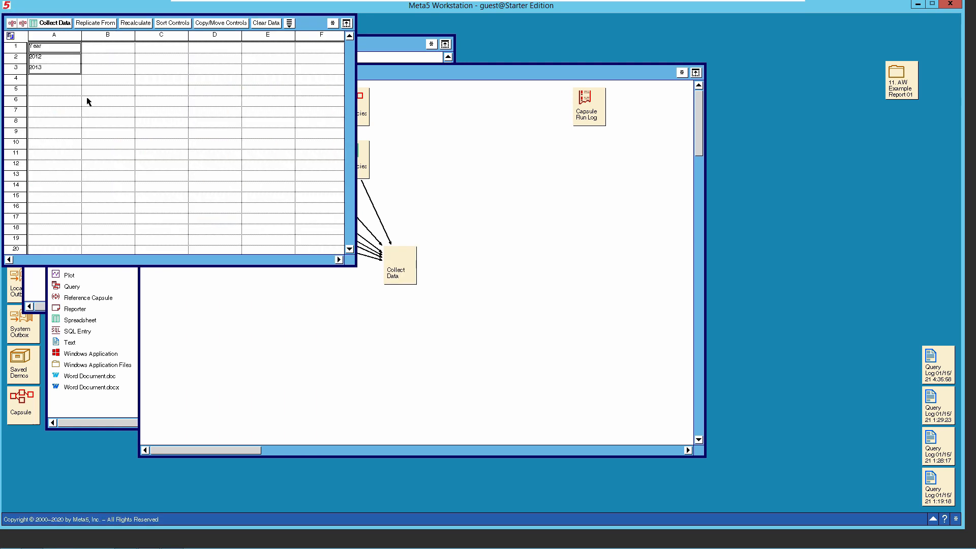
{"action": "left_click", "coordinate": [65, 26]}
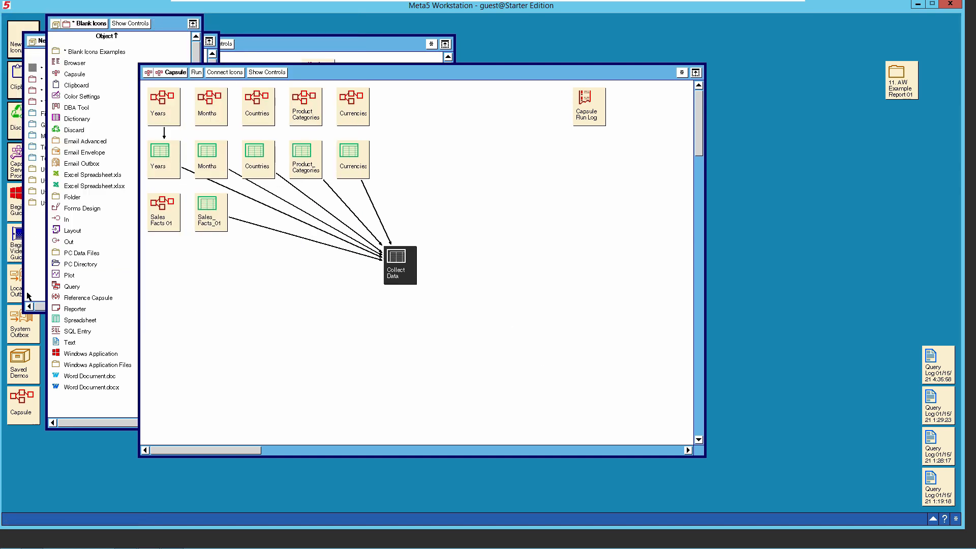
Open the Months capsule, enlarge its window and place it beside the outer capsule's icons.
{"action": "double_click", "coordinate": [211, 114]}
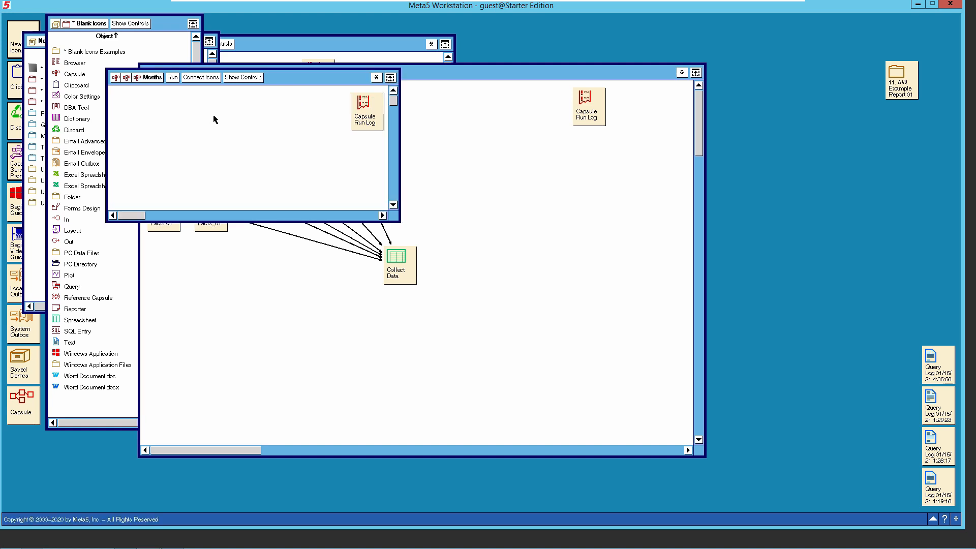
{"action": "left_click_drag", "start_coordinate": [396, 122], "coordinate": [535, 181]}
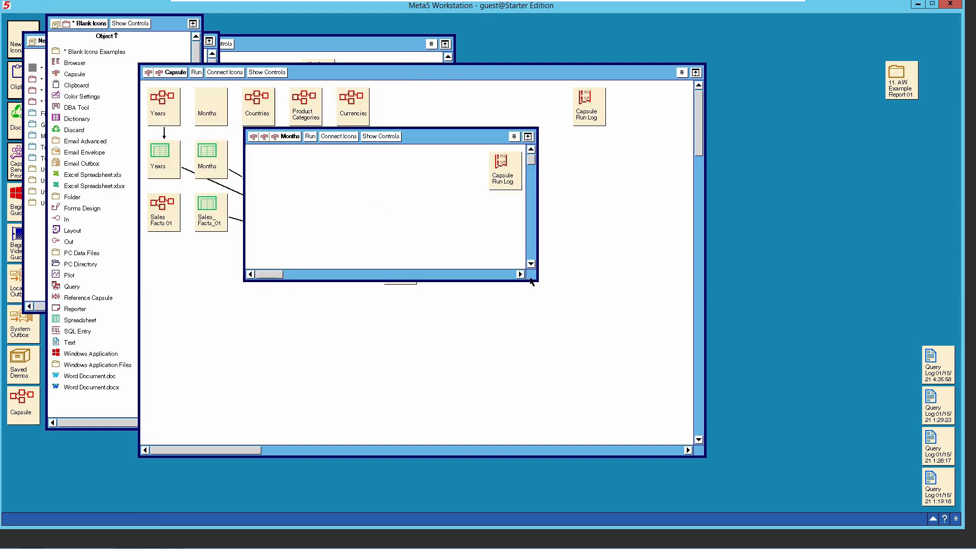
{"action": "left_click_drag", "start_coordinate": [538, 282], "coordinate": [670, 371]}
{"action": "left_click_drag", "start_coordinate": [620, 140], "coordinate": [836, 87]}
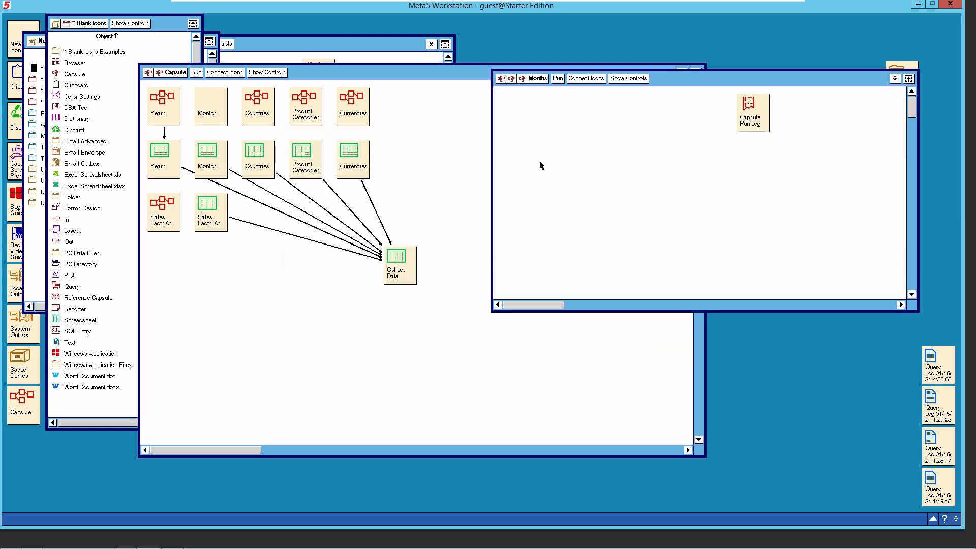
Open the Years capsule, bring its Capsule Run Log closer to the flow, and shrink and reposition the window clear of Months.
{"action": "double_click", "coordinate": [169, 110]}
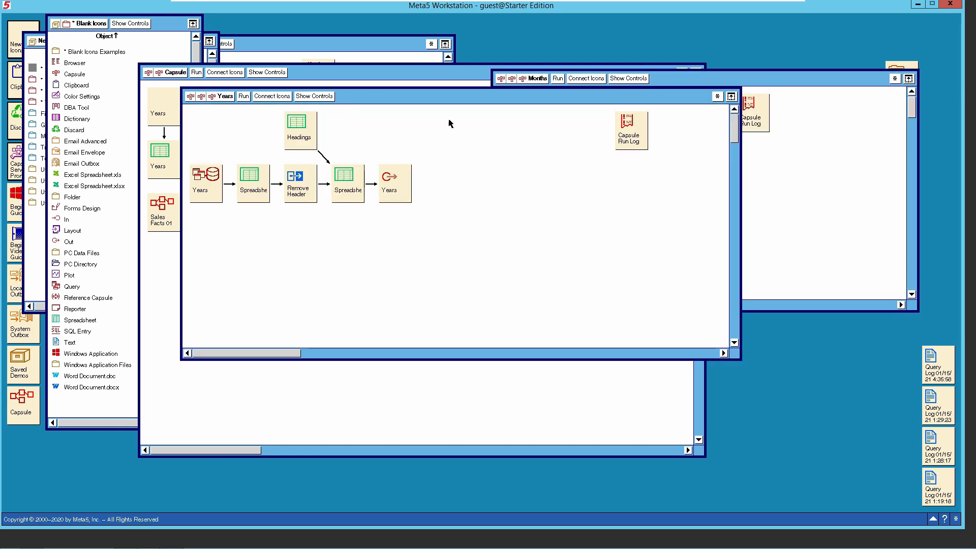
{"action": "left_click_drag", "start_coordinate": [472, 100], "coordinate": [433, 148]}
{"action": "left_click_drag", "start_coordinate": [577, 192], "coordinate": [388, 192]}
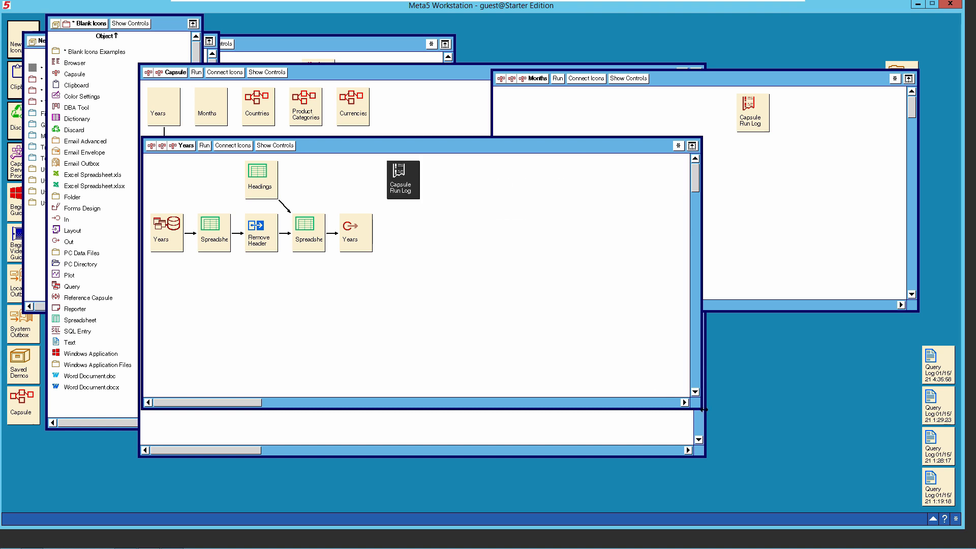
{"action": "left_click_drag", "start_coordinate": [700, 406], "coordinate": [520, 299]}
{"action": "left_click_drag", "start_coordinate": [378, 153], "coordinate": [309, 155]}
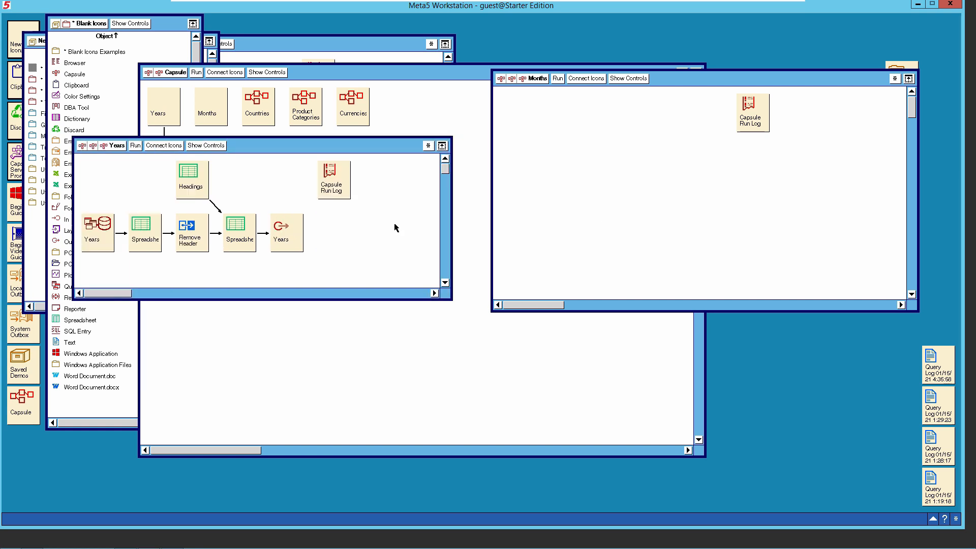
Copy the Headings spreadsheet and the whole Years flow, without the Capsule Run Log, into the Months capsule.
{"action": "left_click", "coordinate": [111, 232]}
{"action": "left_click_drag", "start_coordinate": [148, 232], "coordinate": [195, 208]}
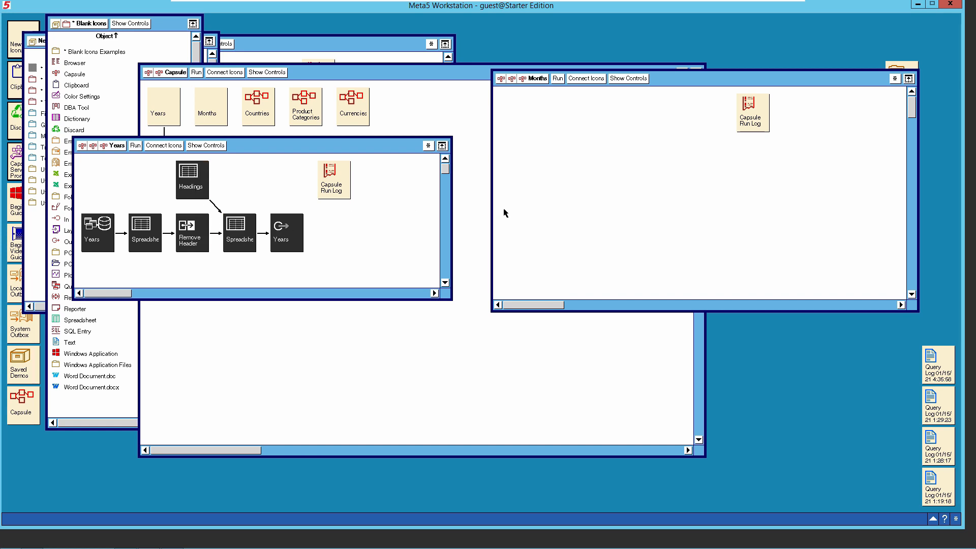
{"action": "key", "text": "ctrl+v"}
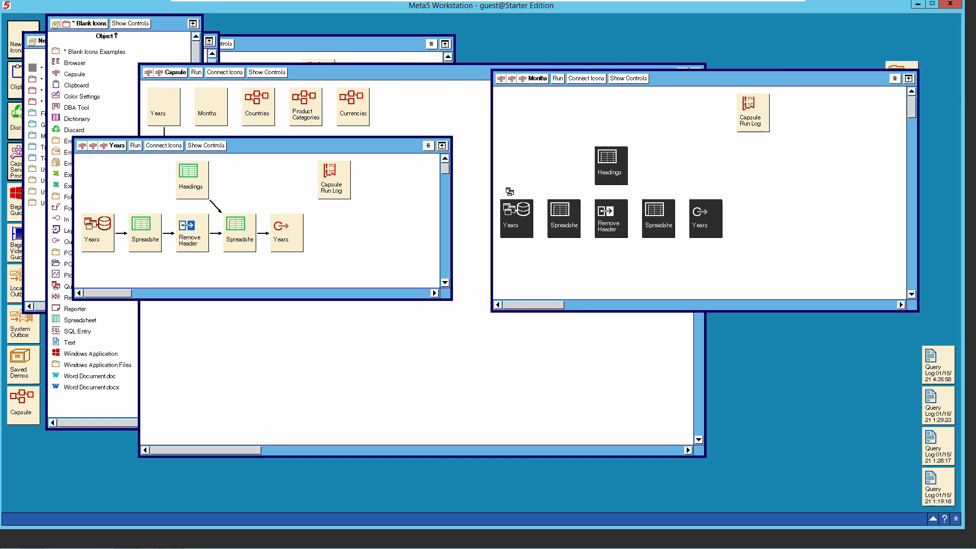
{"action": "left_click", "coordinate": [531, 171]}
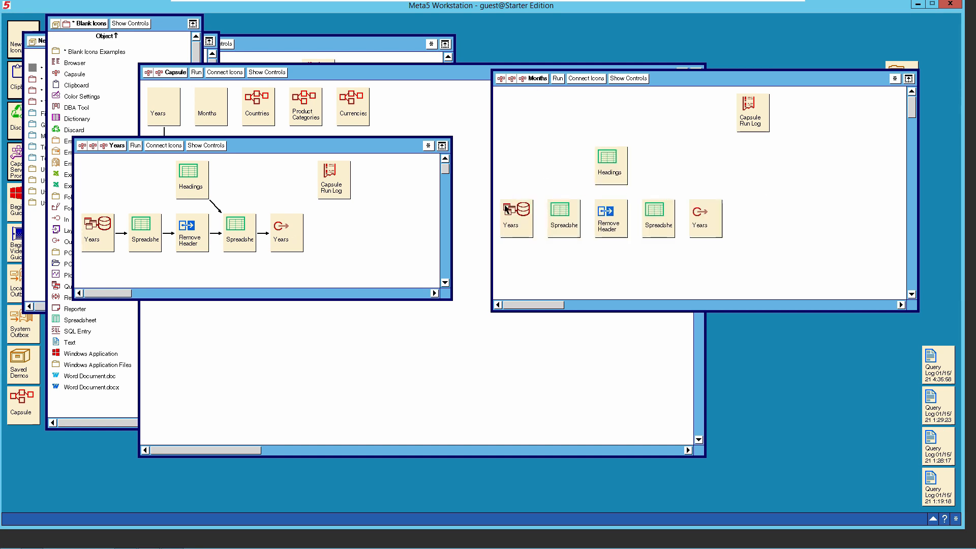
Rename the copied Years query in the Months capsule as Months.
{"action": "left_click", "coordinate": [514, 225]}
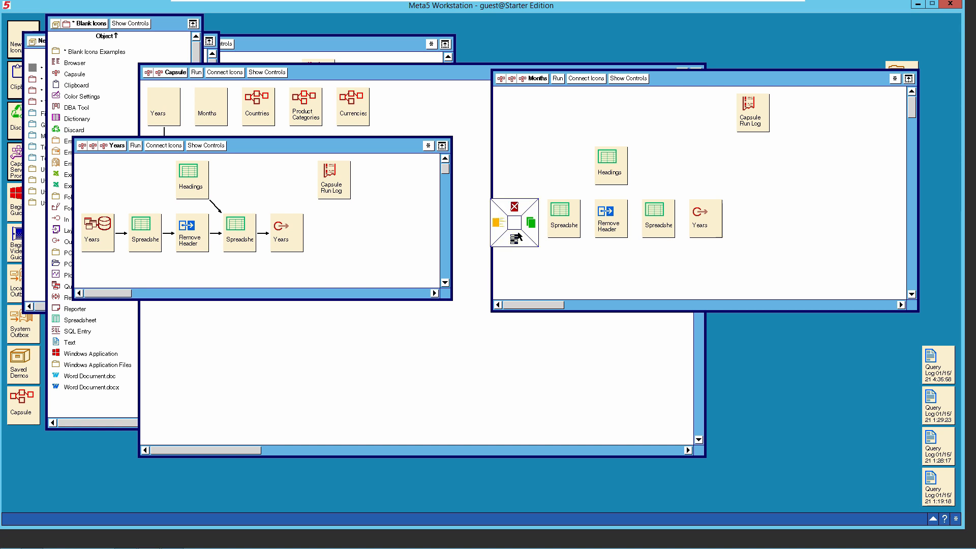
{"action": "left_click", "coordinate": [516, 237]}
{"action": "type", "text": "Mion"}
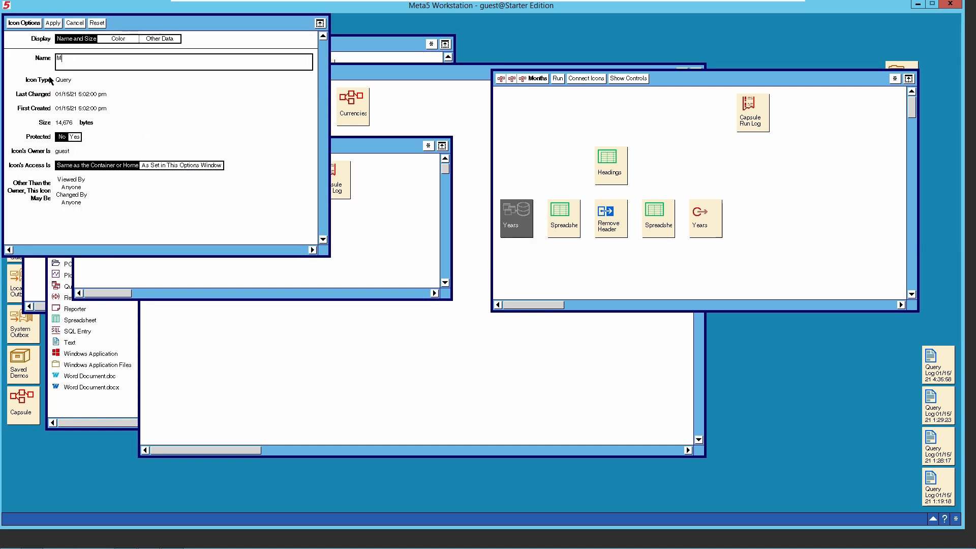
{"action": "key", "text": "BackSpace"}
{"action": "key", "text": "BackSpace"}
{"action": "key", "text": "BackSpace"}
{"action": "type", "text": "nt"}
{"action": "left_click", "coordinate": [53, 23]}
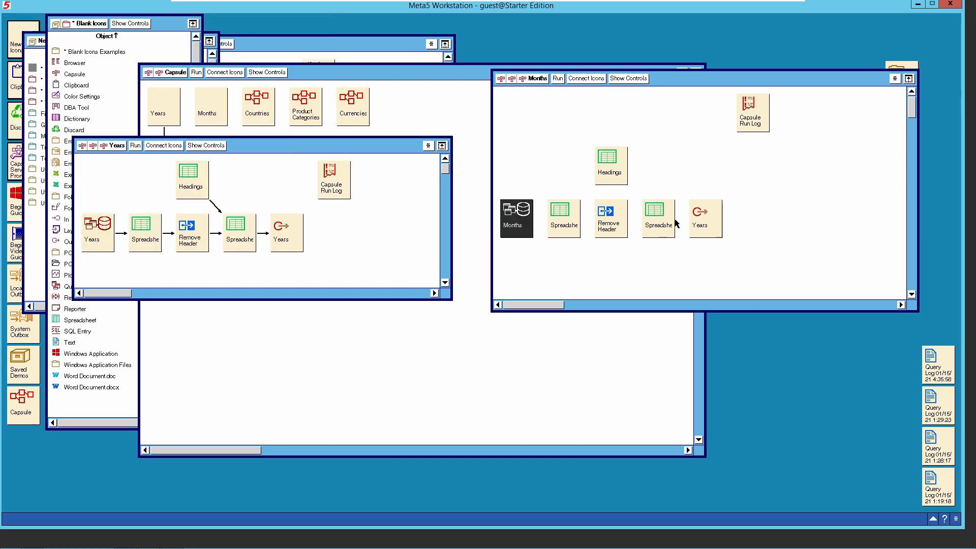
Rename the copied Years Out icon in the Months capsule as Months.
{"action": "left_click", "coordinate": [711, 225]}
{"action": "right_click", "coordinate": [711, 223]}
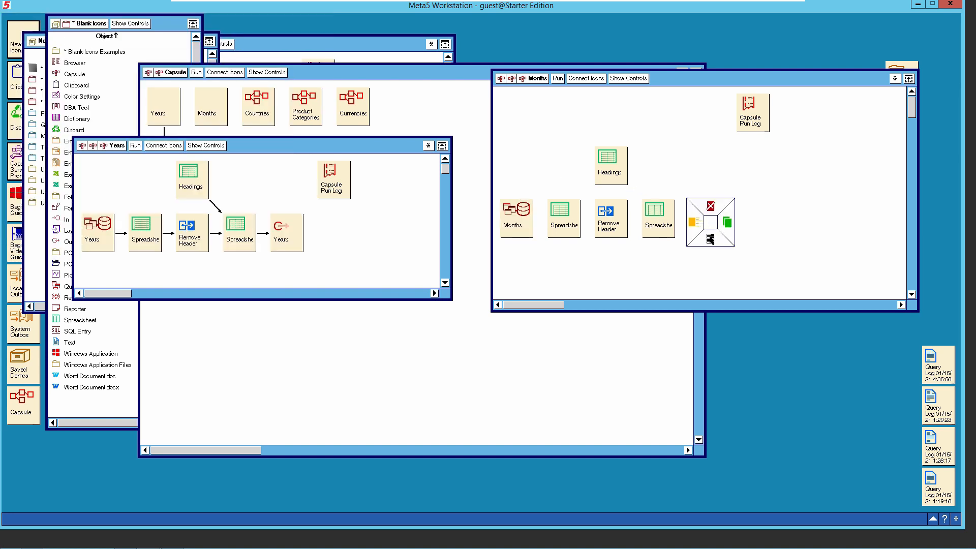
{"action": "left_click", "coordinate": [711, 239]}
{"action": "type", "text": "Months"}
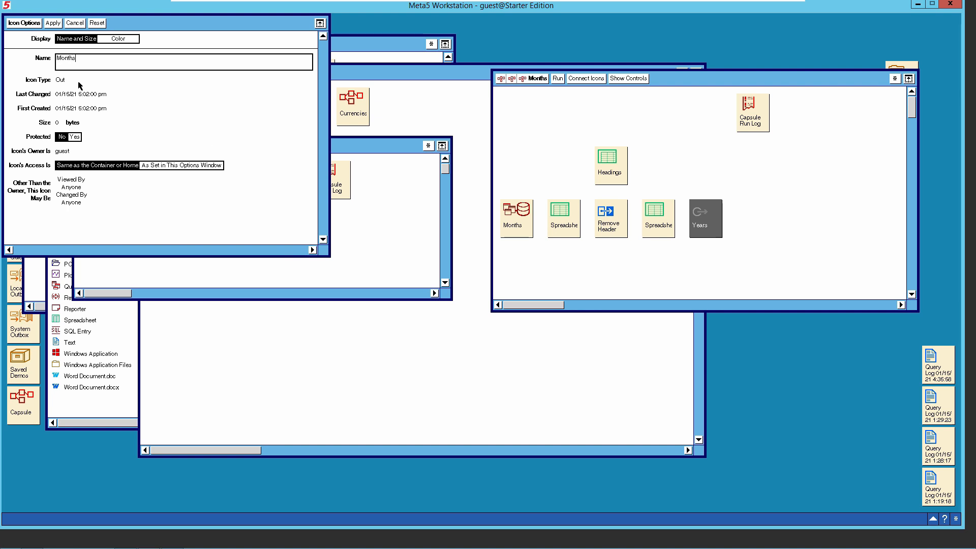
{"action": "left_click", "coordinate": [30, 23]}
Extend the Headings region of the Months capsule's Headings spreadsheet to A1:B1.
{"action": "double_click", "coordinate": [617, 170]}
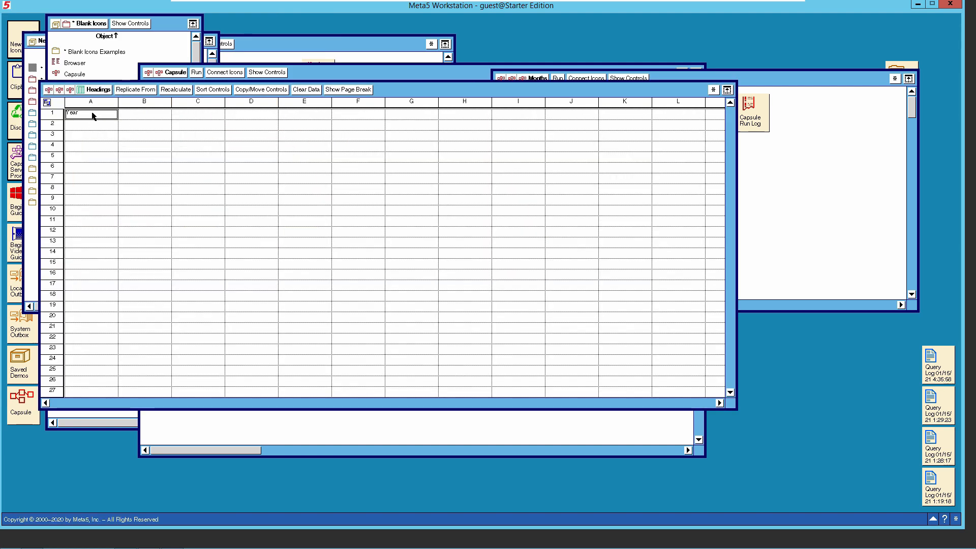
{"action": "left_click", "coordinate": [714, 90]}
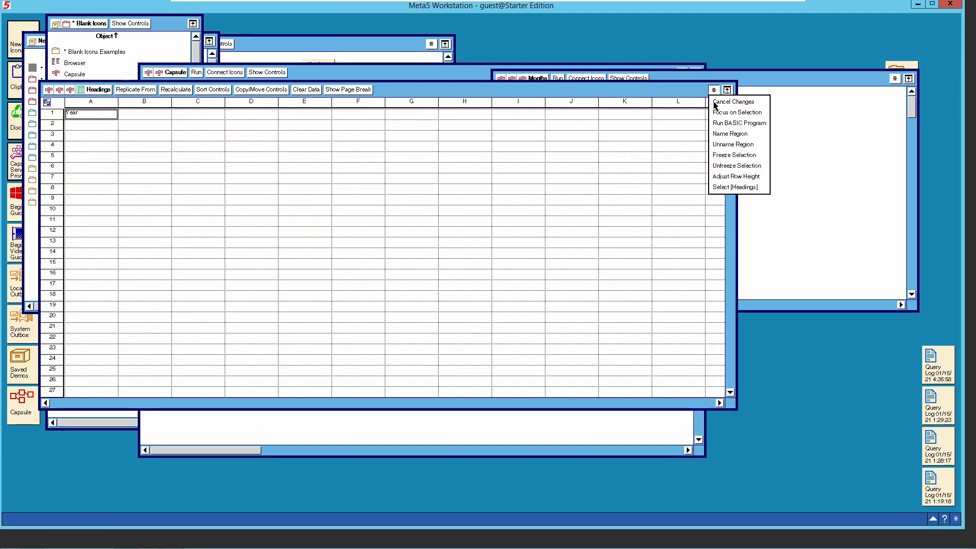
{"action": "left_click", "coordinate": [734, 187]}
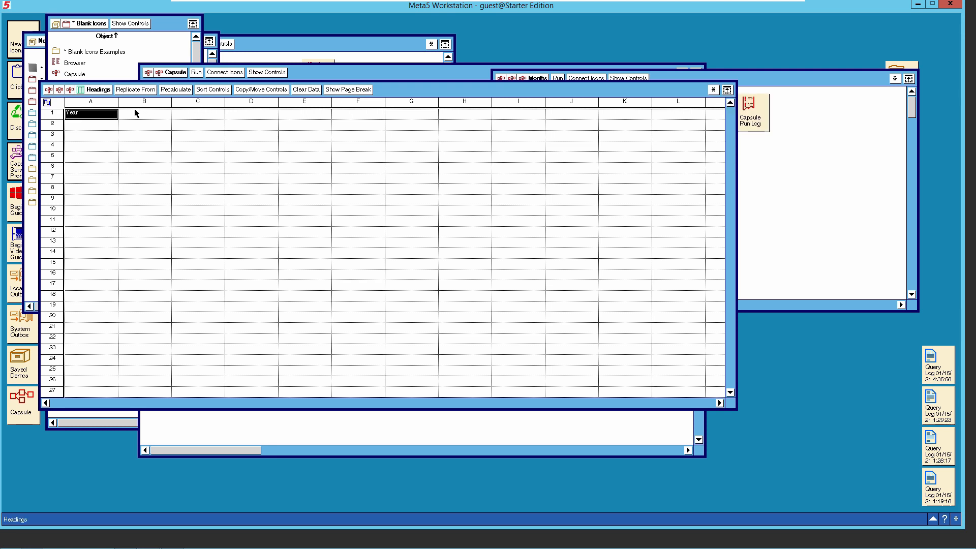
{"action": "key", "text": "F4"}
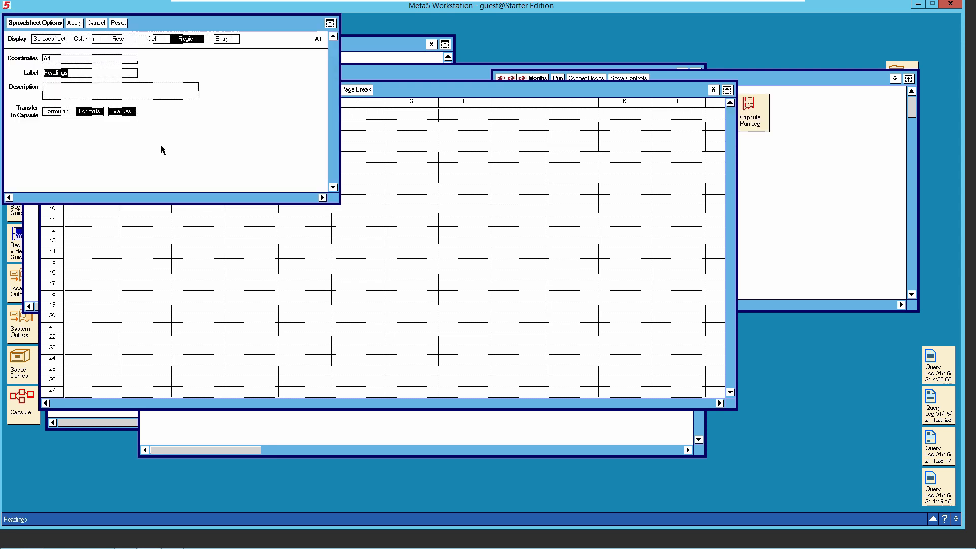
{"action": "left_click", "coordinate": [73, 59]}
{"action": "type", "text": ":B1"}
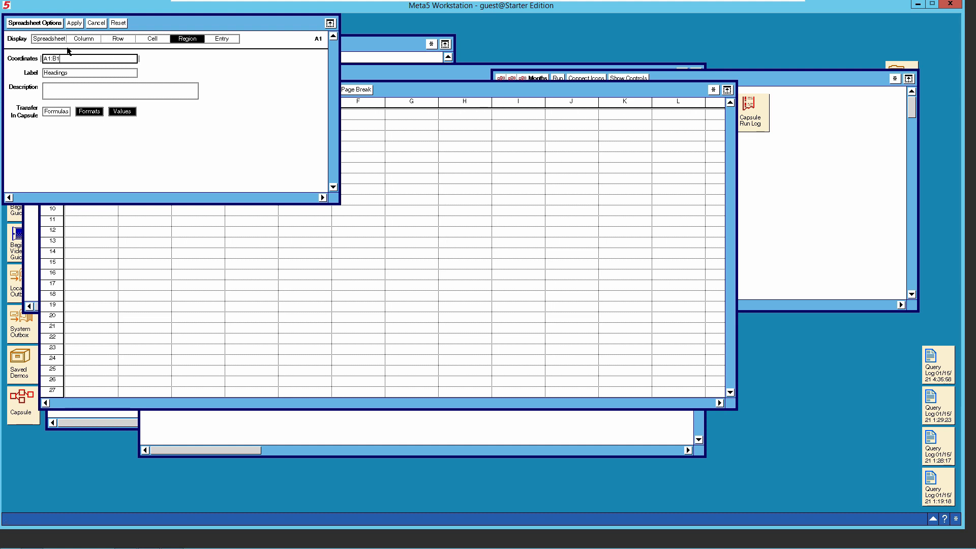
{"action": "left_click", "coordinate": [75, 23]}
{"action": "left_click", "coordinate": [51, 23]}
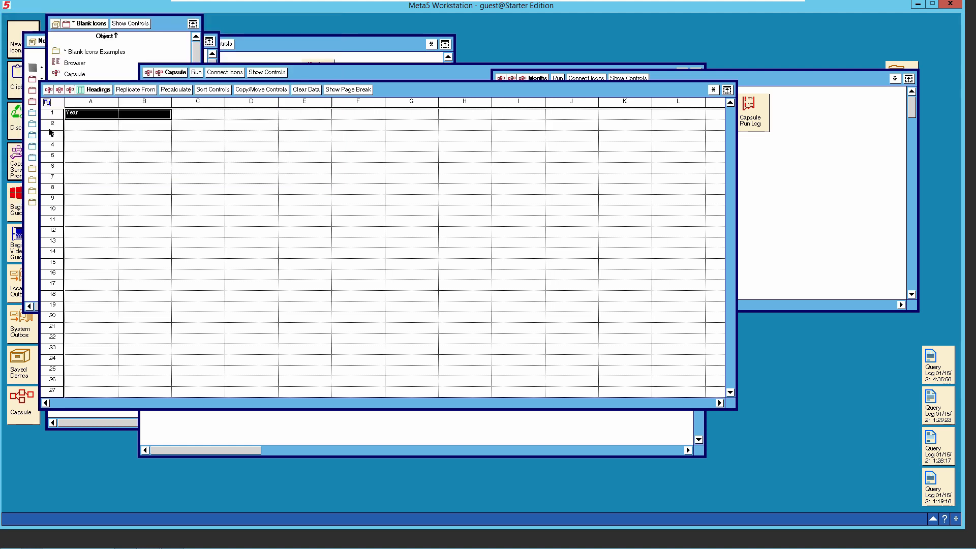
Replace the Year heading with Month_Num in A1, enter Month in B1, and close the Headings spreadsheet after checking it.
{"action": "left_click", "coordinate": [78, 115]}
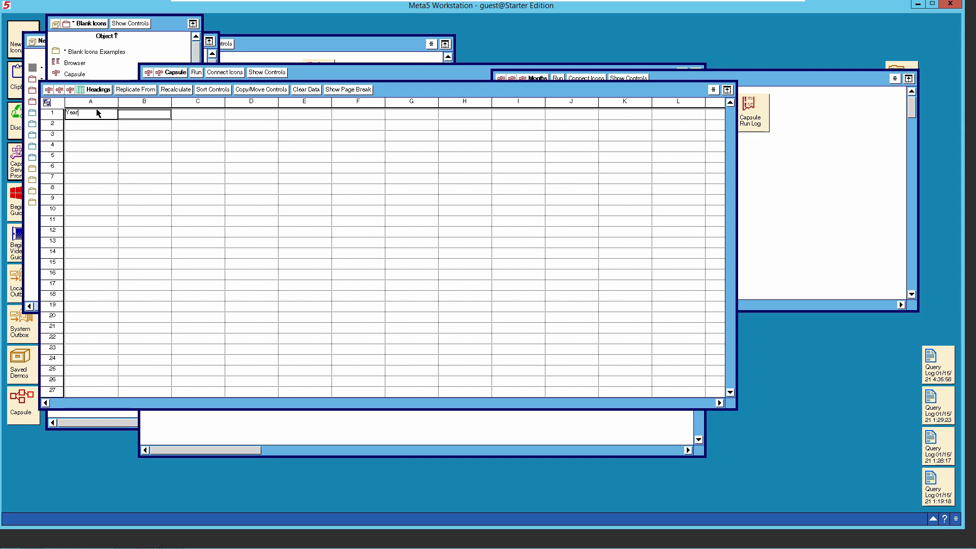
{"action": "key", "text": "BackSpace"}
{"action": "key", "text": "BackSpace"}
{"action": "key", "text": "BackSpace"}
{"action": "key", "text": "BackSpace"}
{"action": "type", "text": "Month_"}
{"action": "left_click", "coordinate": [135, 116]}
{"action": "type", "text": "Month"}
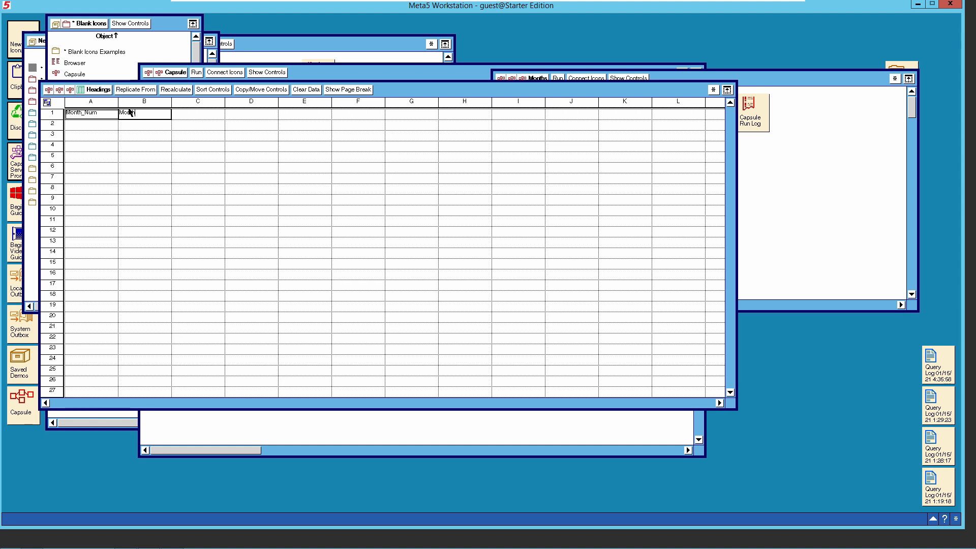
{"action": "left_click", "coordinate": [100, 90]}
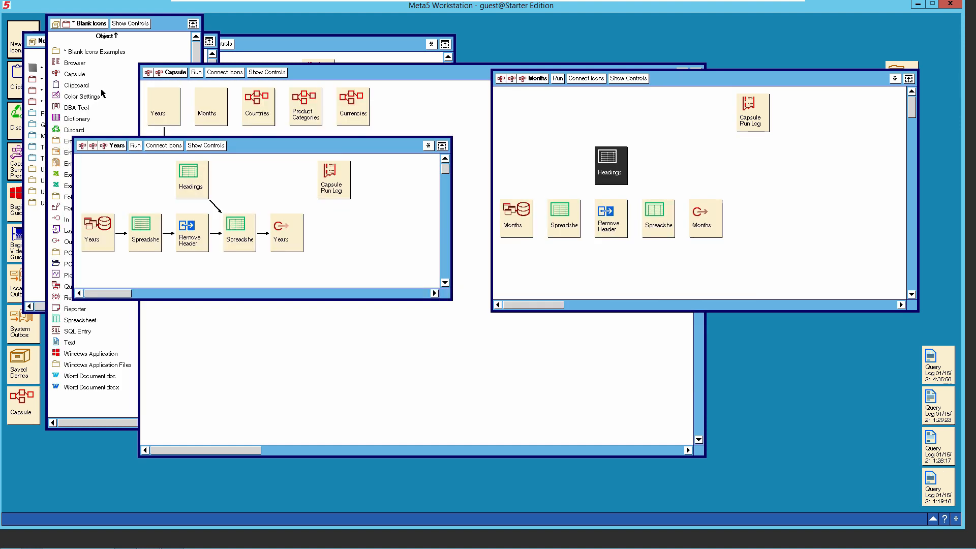
{"action": "double_click", "coordinate": [627, 176]}
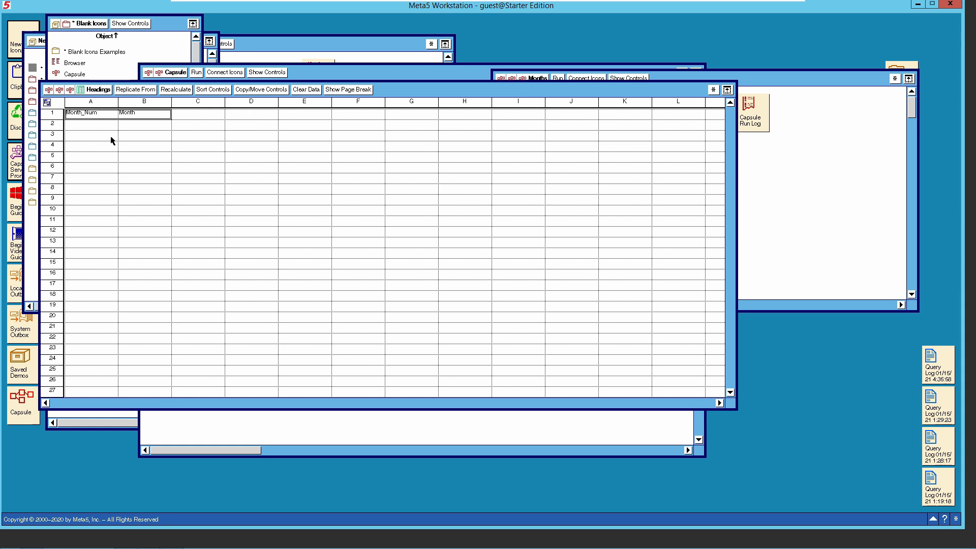
{"action": "left_click", "coordinate": [103, 91]}
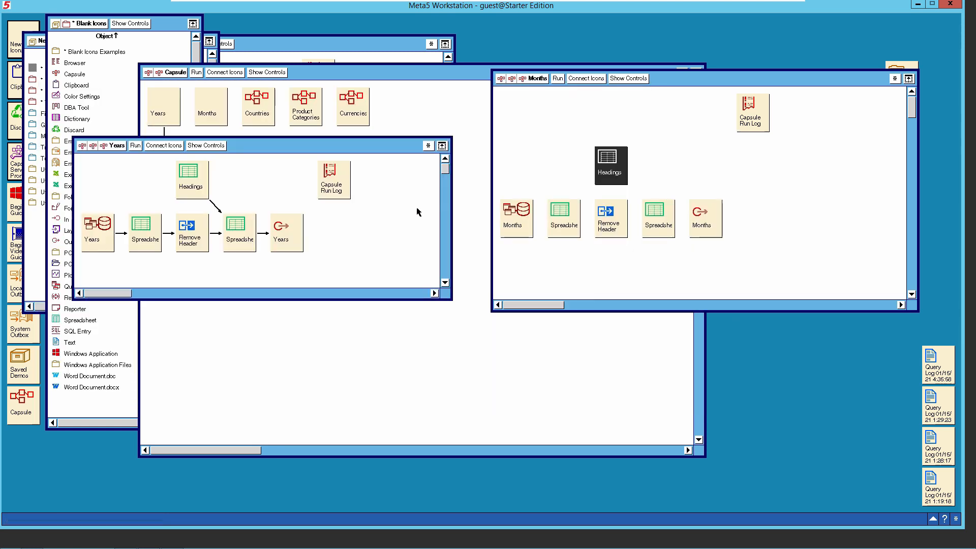
Connect the Months capsule's flow in order: Months query, first spreadsheet, Remove Header, second spreadsheet, Months Out icon.
{"action": "left_click", "coordinate": [508, 220]}
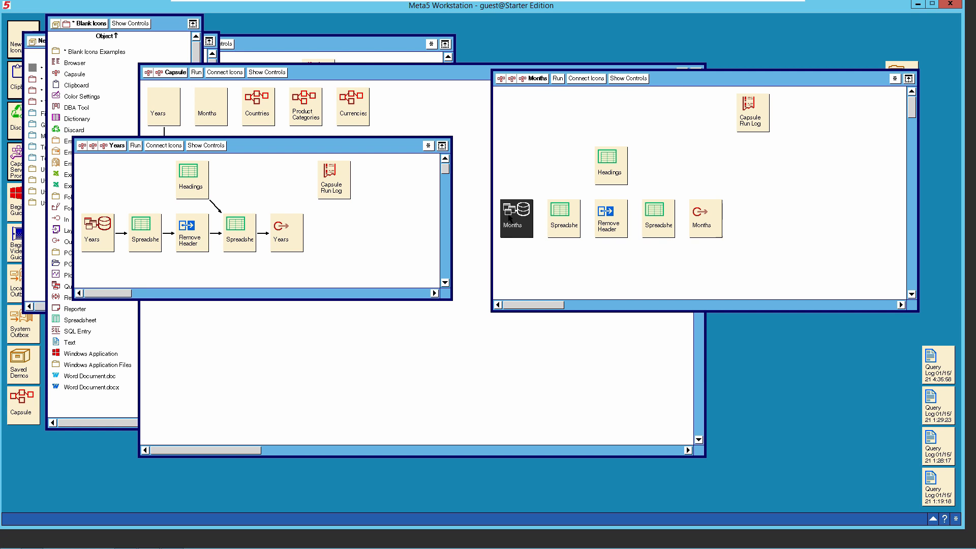
{"action": "left_click", "coordinate": [580, 79]}
{"action": "left_click", "coordinate": [563, 219]}
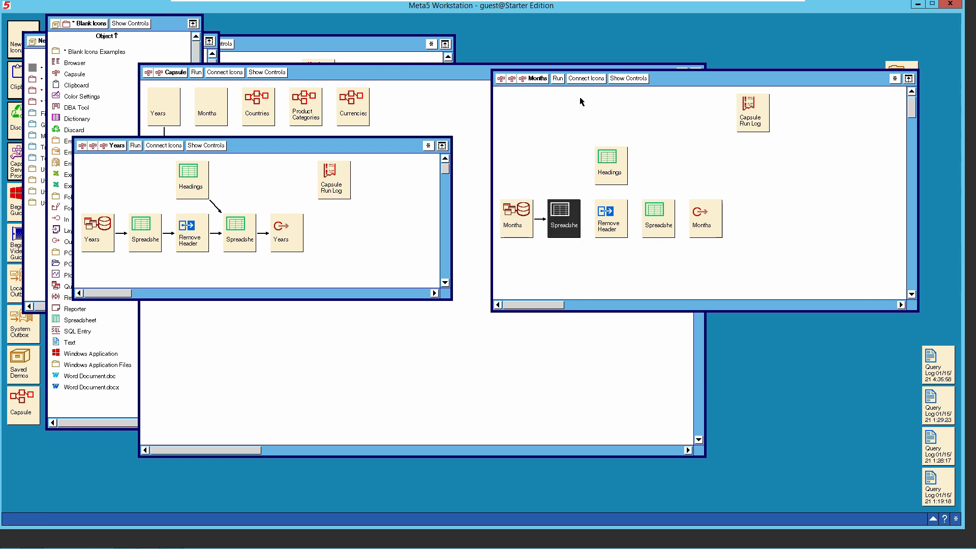
{"action": "left_click", "coordinate": [585, 78]}
{"action": "left_click", "coordinate": [615, 218]}
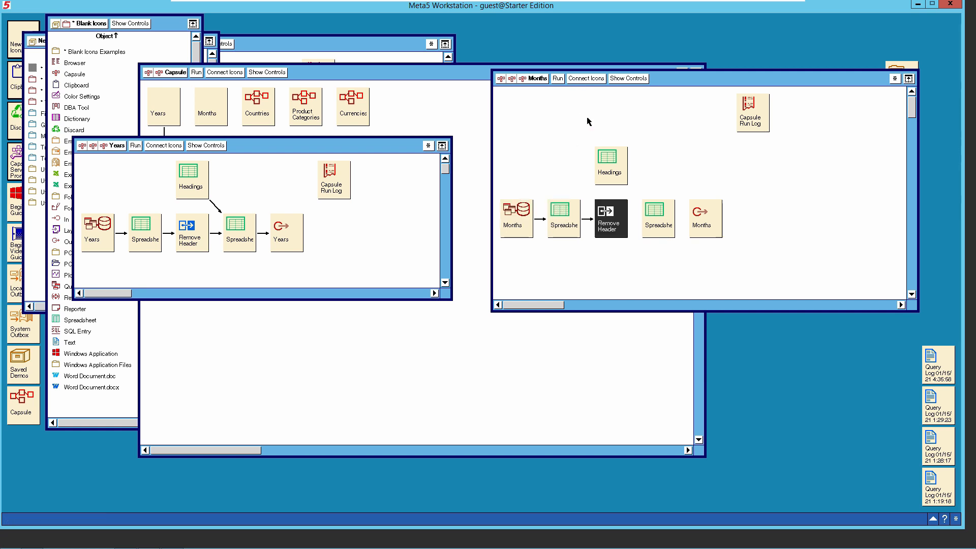
{"action": "left_click", "coordinate": [585, 81]}
{"action": "left_click", "coordinate": [660, 220]}
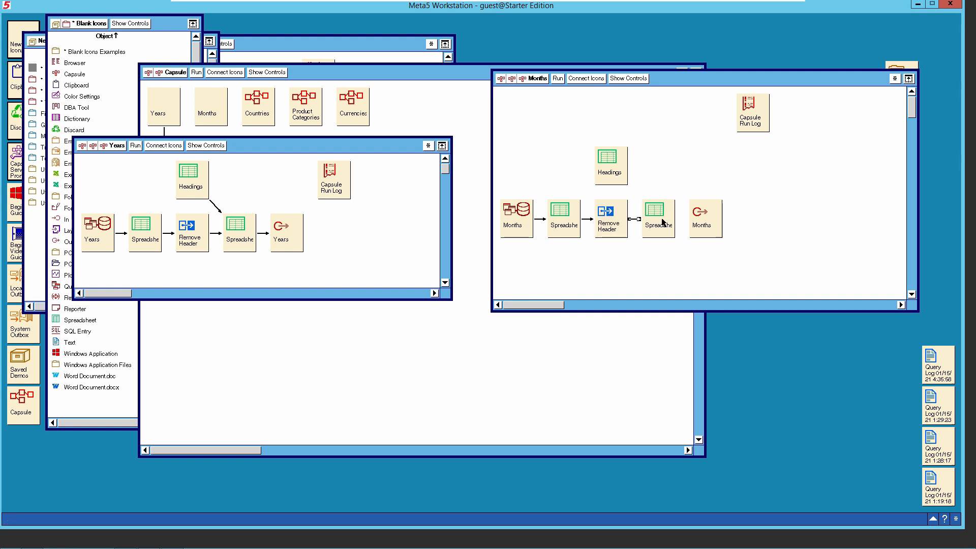
{"action": "left_click", "coordinate": [585, 80]}
{"action": "left_click", "coordinate": [700, 220]}
Connect Headings to the second spreadsheet, with Headings as both the source and destination region of the arrow.
{"action": "left_click", "coordinate": [608, 161]}
{"action": "left_click", "coordinate": [585, 79]}
{"action": "left_click", "coordinate": [659, 218]}
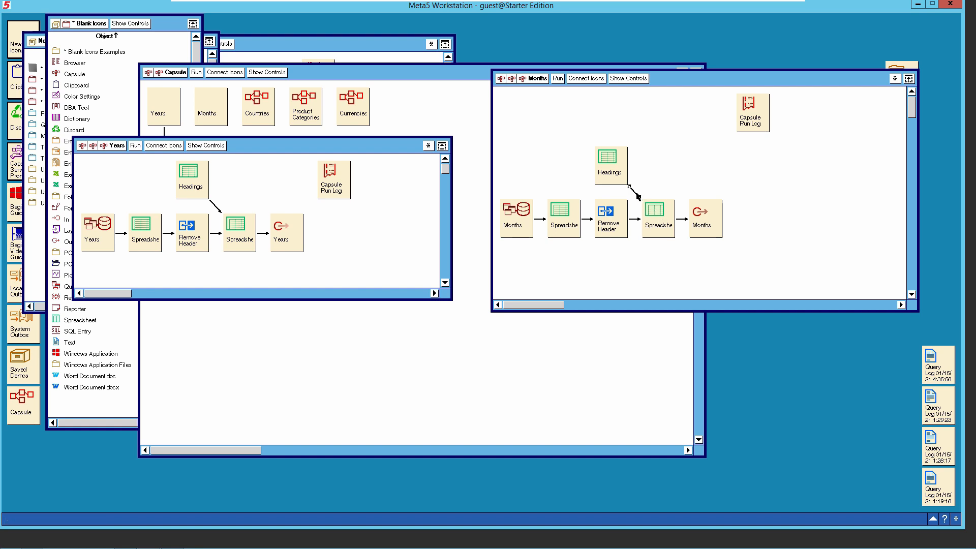
{"action": "left_click", "coordinate": [634, 192]}
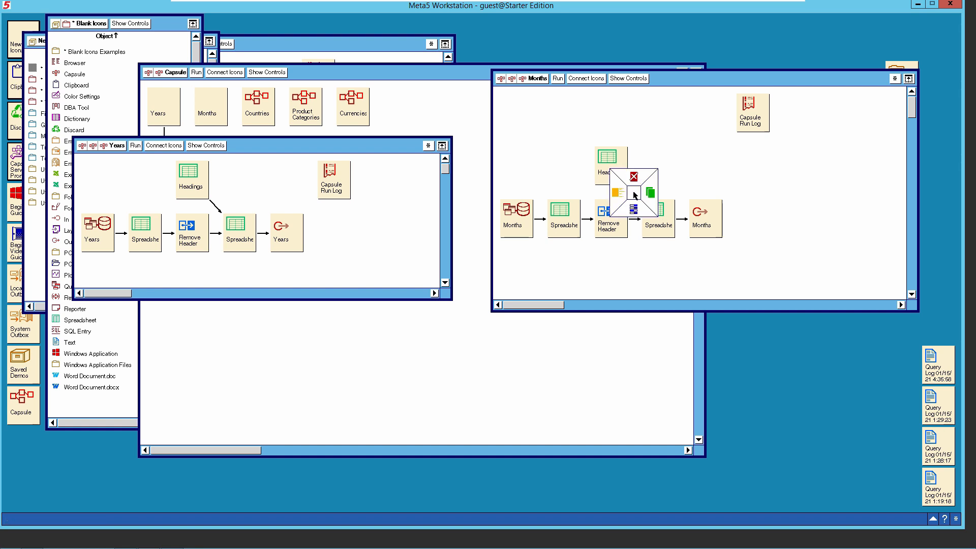
{"action": "left_click", "coordinate": [638, 205]}
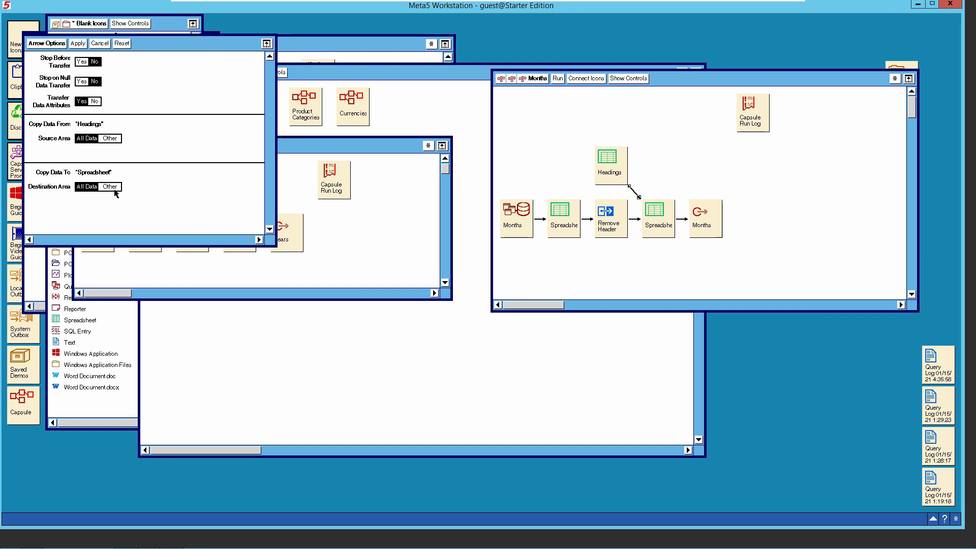
{"action": "left_click", "coordinate": [111, 139]}
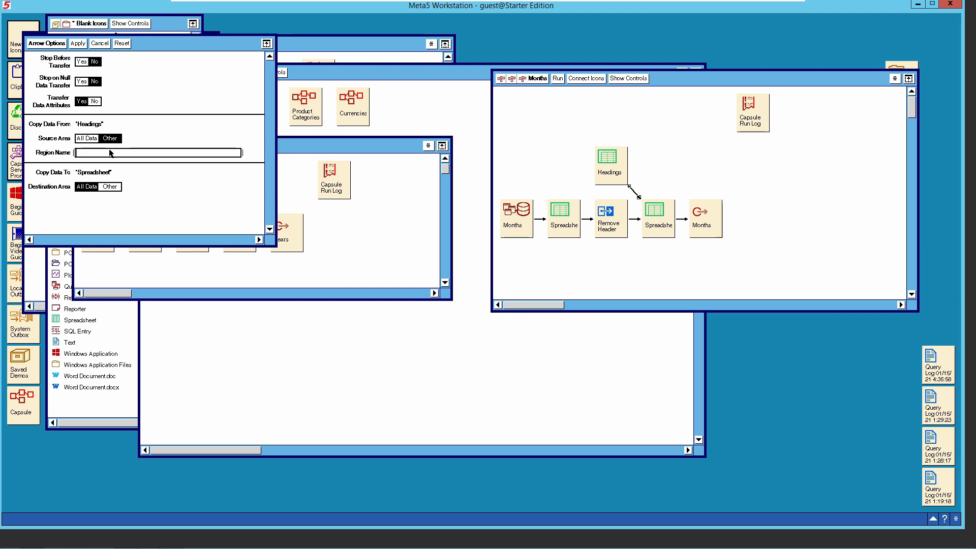
{"action": "type", "text": "Headings"}
{"action": "left_click", "coordinate": [109, 187]}
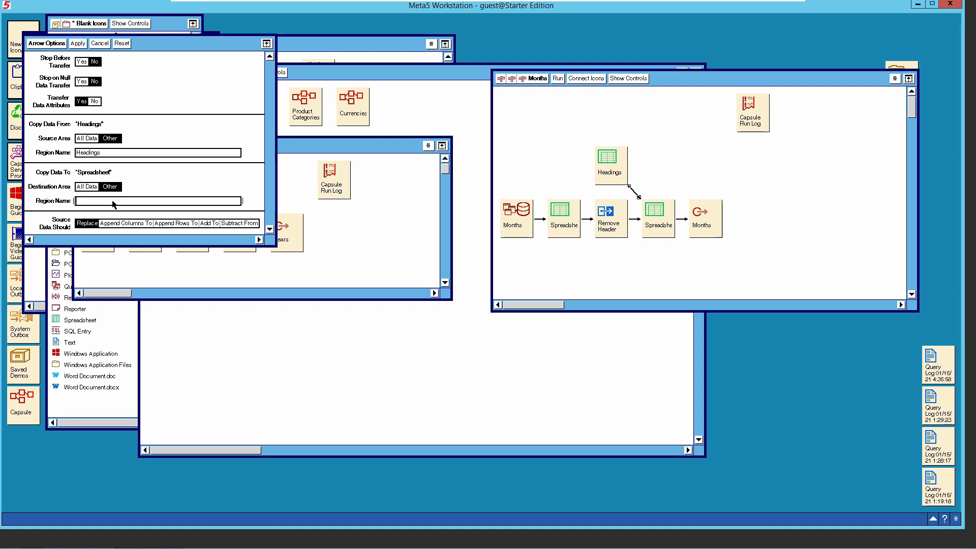
{"action": "type", "text": "Headings"}
{"action": "left_click", "coordinate": [78, 45]}
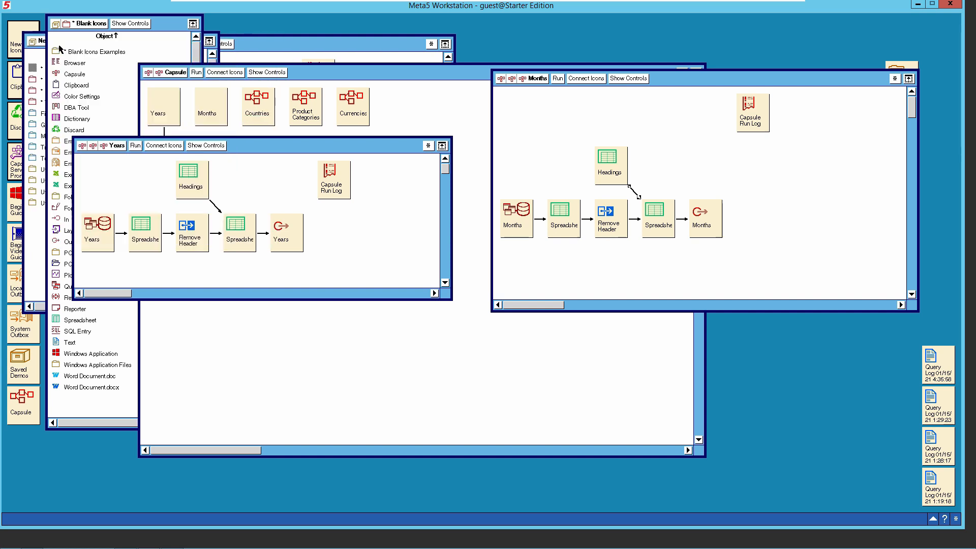
Set the arrow from Remove Header to copy into the named data region of the second spreadsheet.
{"action": "double_click", "coordinate": [637, 219]}
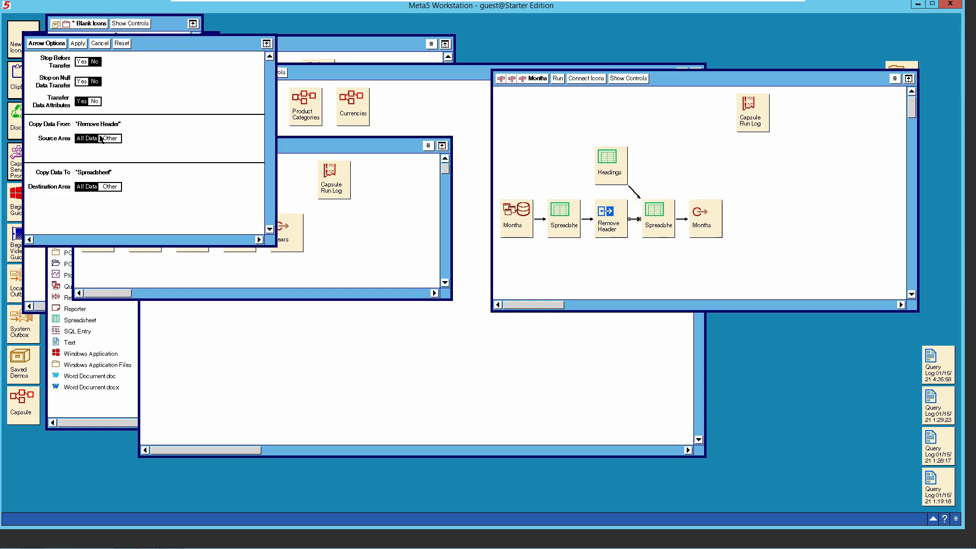
{"action": "left_click", "coordinate": [114, 187]}
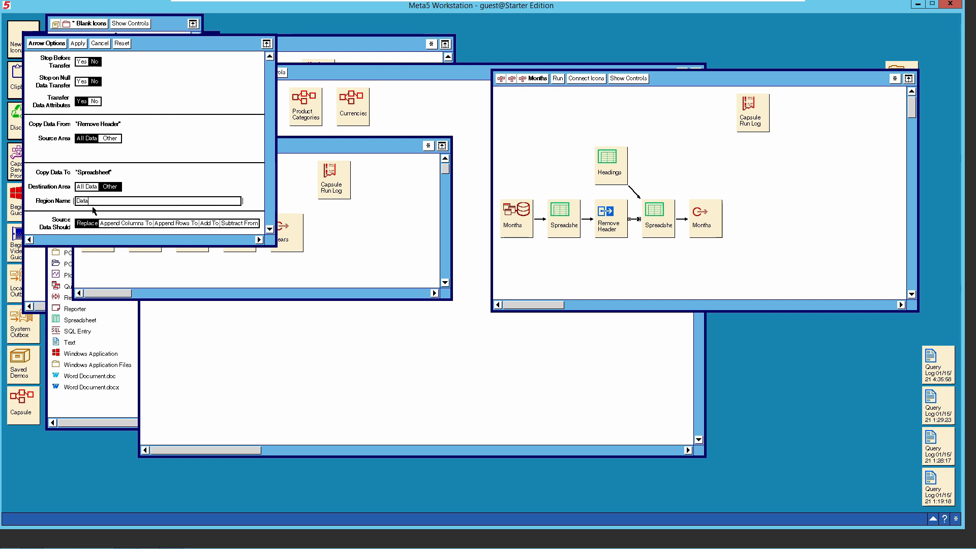
{"action": "left_click", "coordinate": [61, 44]}
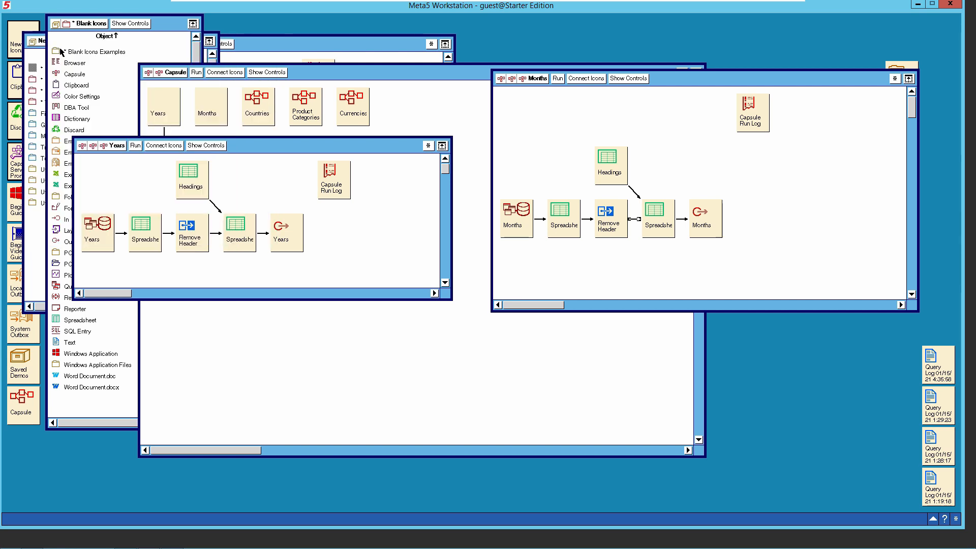
Open the second spreadsheet in the Months flow and extend its Headings region to A1:B1.
{"action": "left_click", "coordinate": [665, 224]}
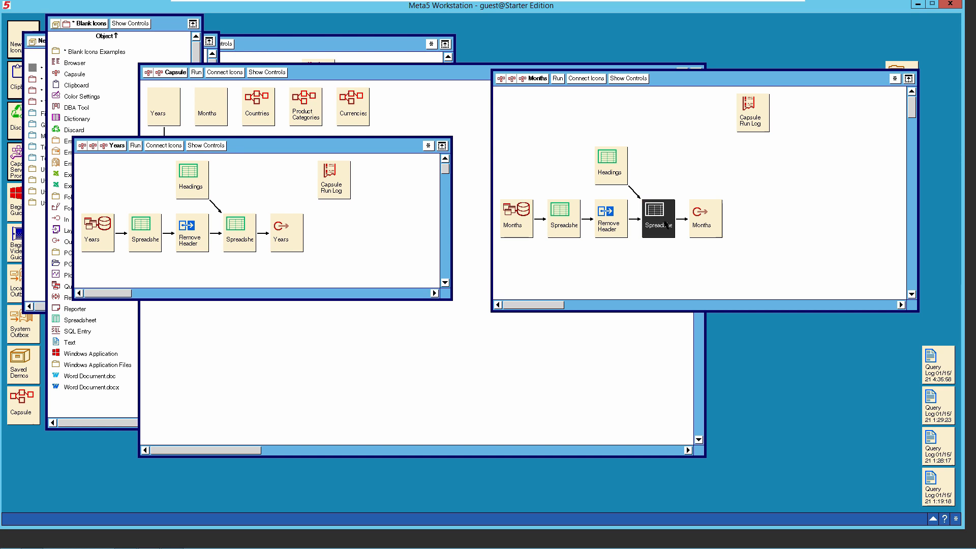
{"action": "double_click", "coordinate": [666, 224]}
{"action": "left_click", "coordinate": [51, 49]}
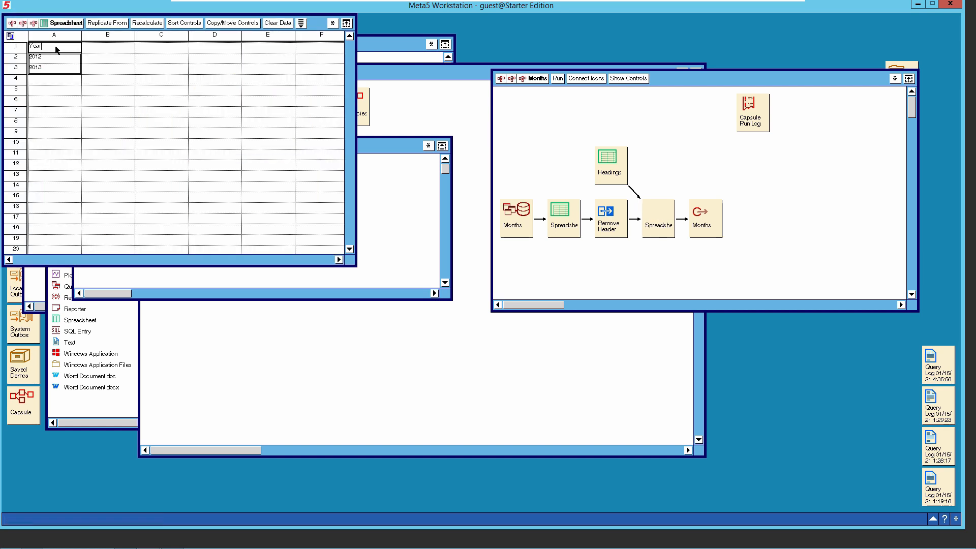
{"action": "left_click", "coordinate": [332, 23]}
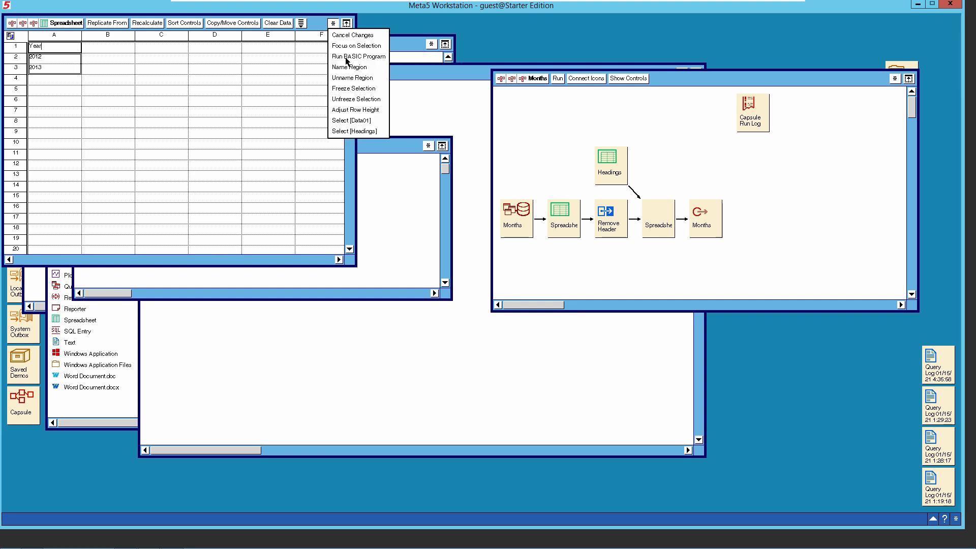
{"action": "left_click", "coordinate": [354, 131]}
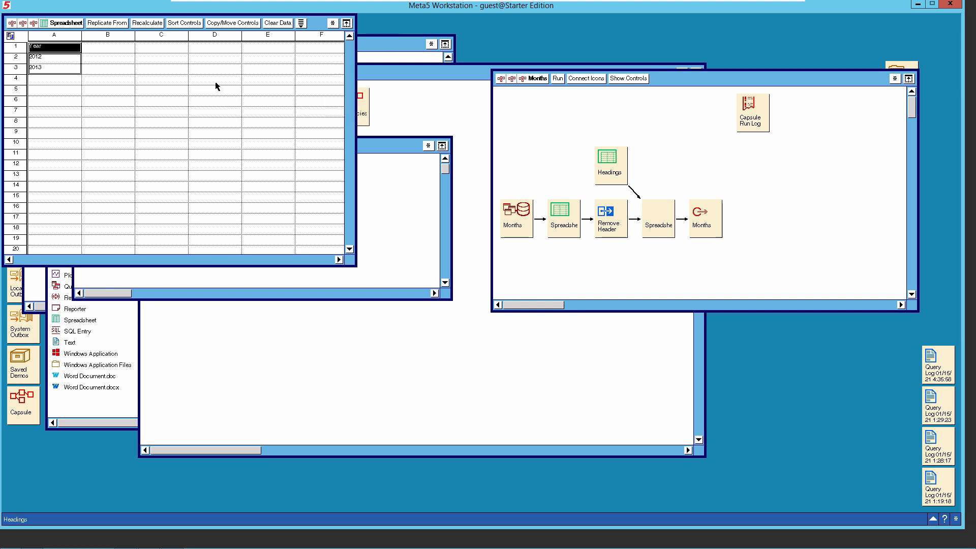
{"action": "right_click", "coordinate": [70, 51]}
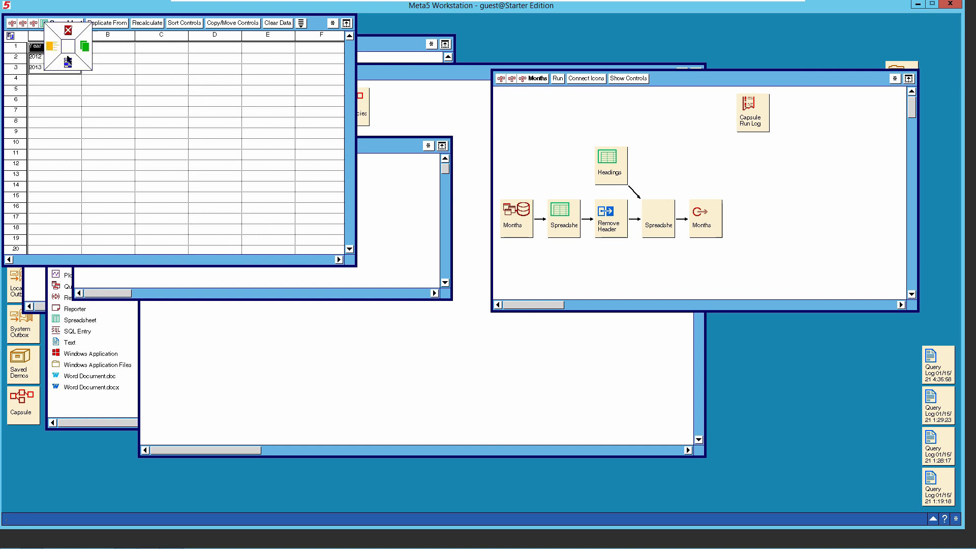
{"action": "left_click", "coordinate": [68, 63]}
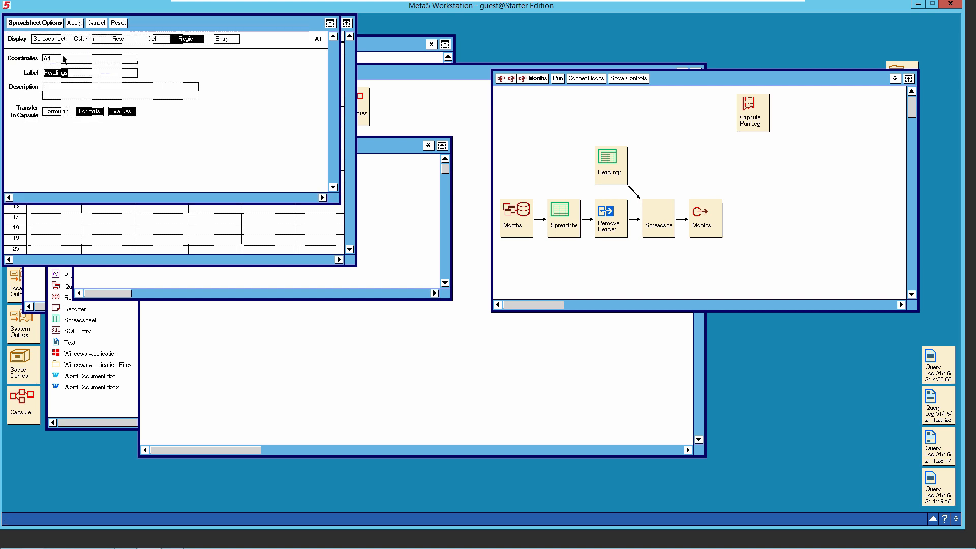
{"action": "left_click", "coordinate": [64, 60]}
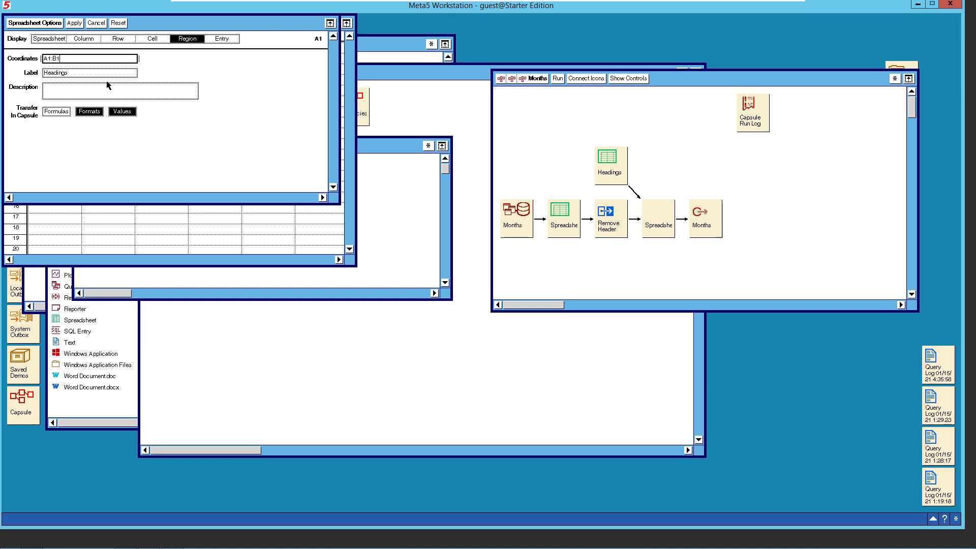
{"action": "left_click", "coordinate": [76, 22]}
{"action": "left_click", "coordinate": [49, 23]}
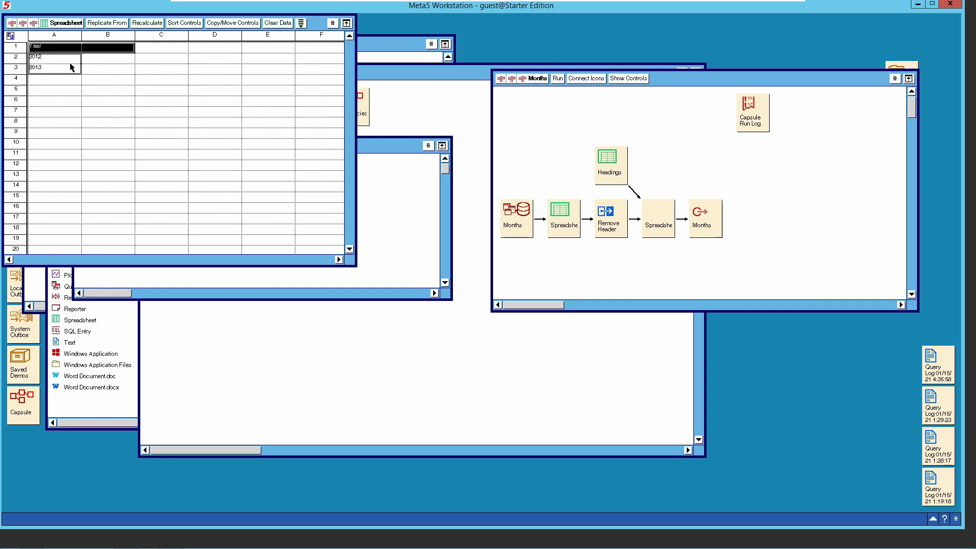
Set the Data01 region's coordinates in the second Months spreadsheet to A2:B2.
{"action": "left_click", "coordinate": [332, 22]}
{"action": "left_click", "coordinate": [361, 121]}
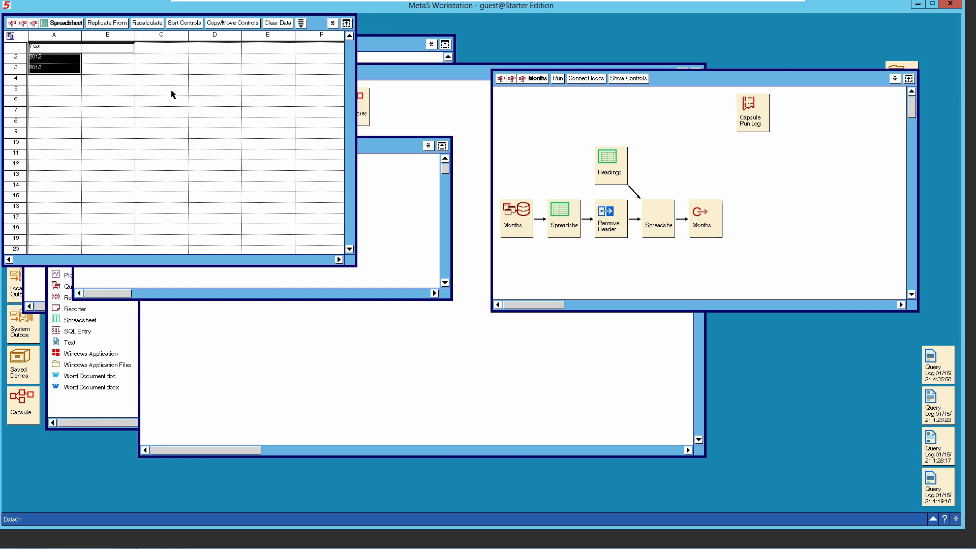
{"action": "key", "text": "F4"}
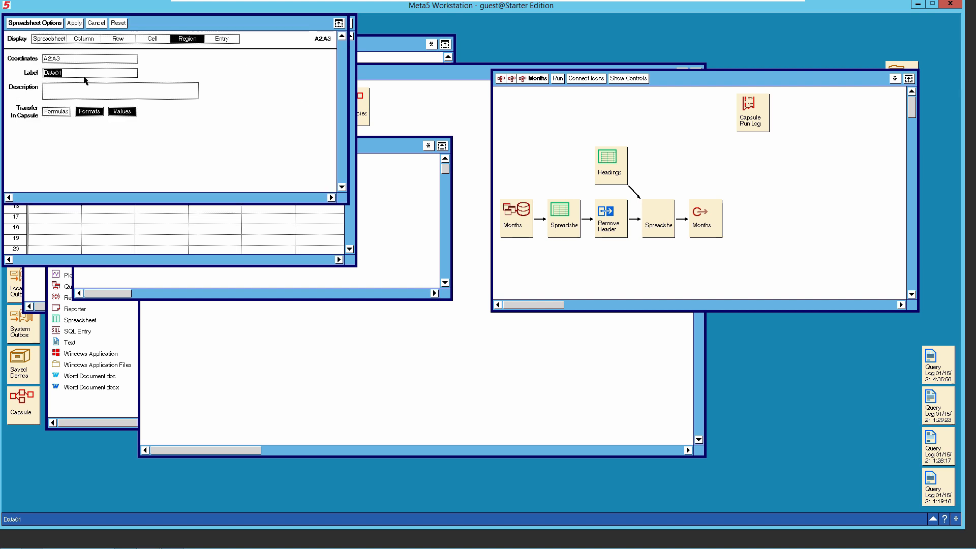
{"action": "left_click", "coordinate": [62, 59]}
{"action": "key", "text": "BackSpace"}
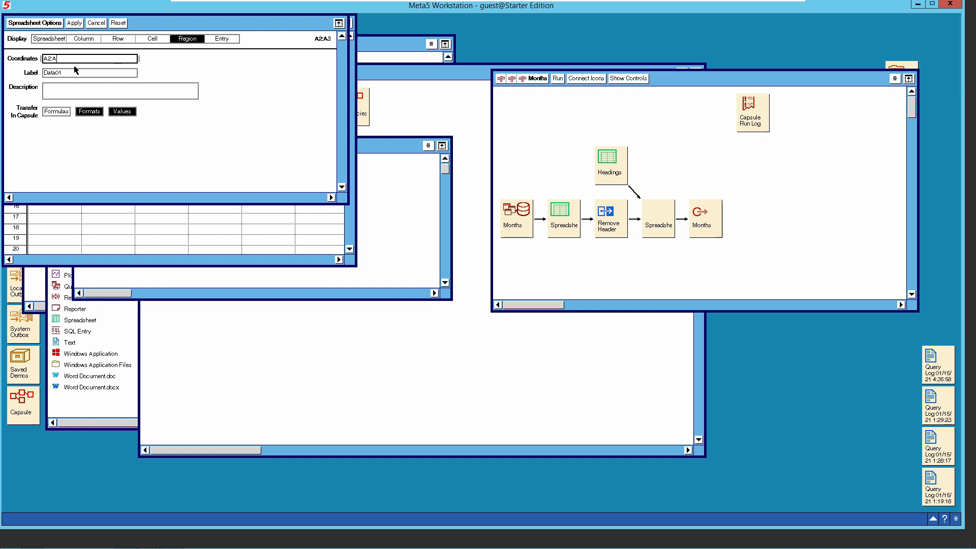
{"action": "type", "text": "B"}
{"action": "left_click", "coordinate": [74, 24]}
Clear the leftover year value from cell A3 and close the spreadsheet.
{"action": "left_click", "coordinate": [43, 73]}
{"action": "key", "text": "Delete"}
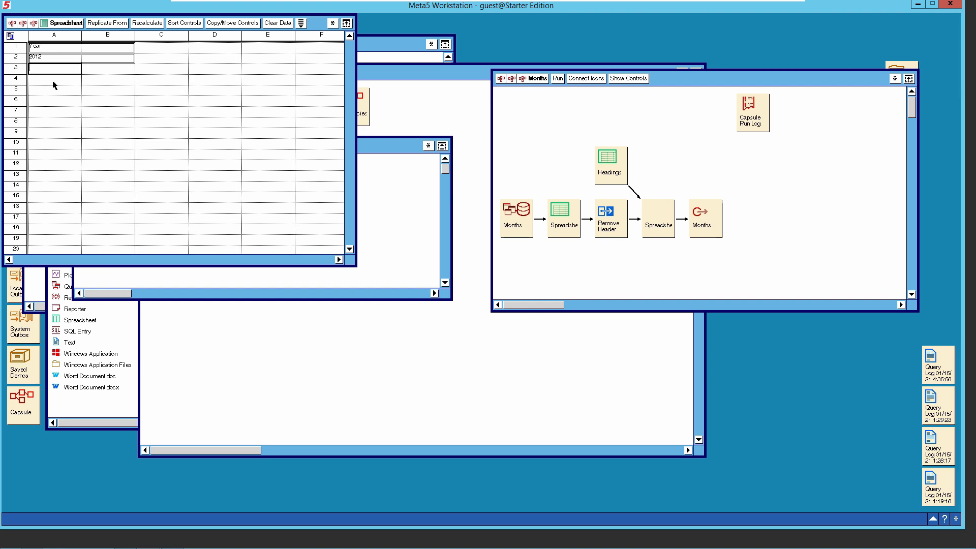
{"action": "left_click", "coordinate": [53, 82]}
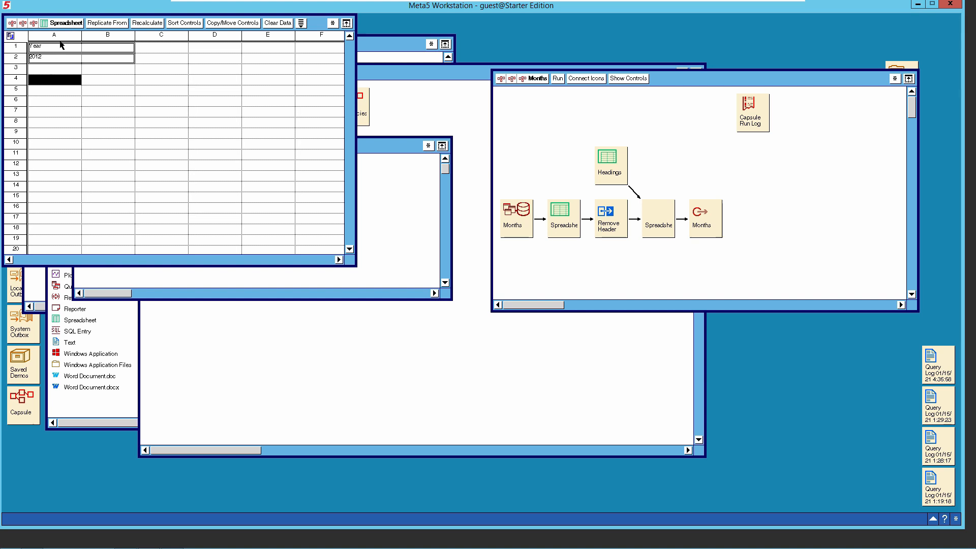
{"action": "left_click", "coordinate": [62, 24]}
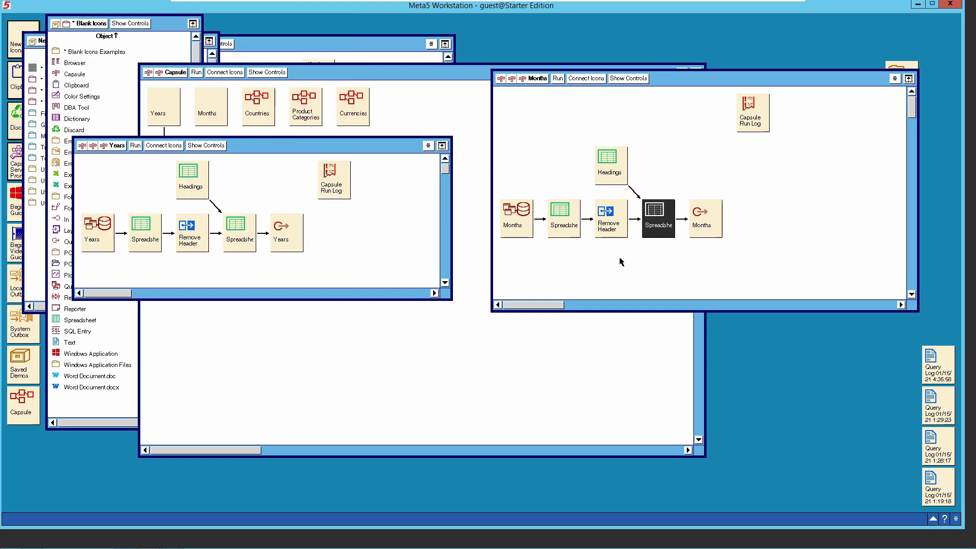
Open the Months query with its query controls and remove the OrderCalendarYear column from the output.
{"action": "double_click", "coordinate": [517, 224]}
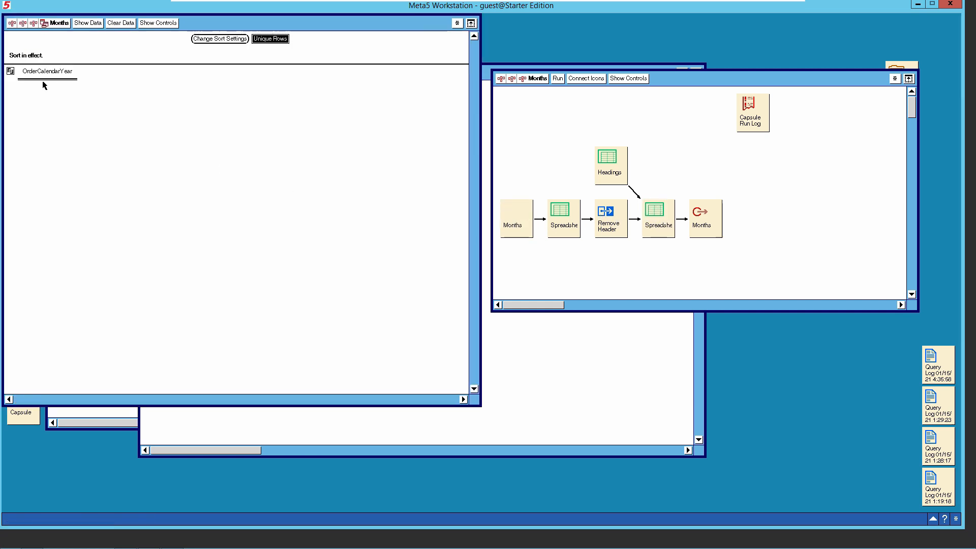
{"action": "left_click", "coordinate": [144, 24]}
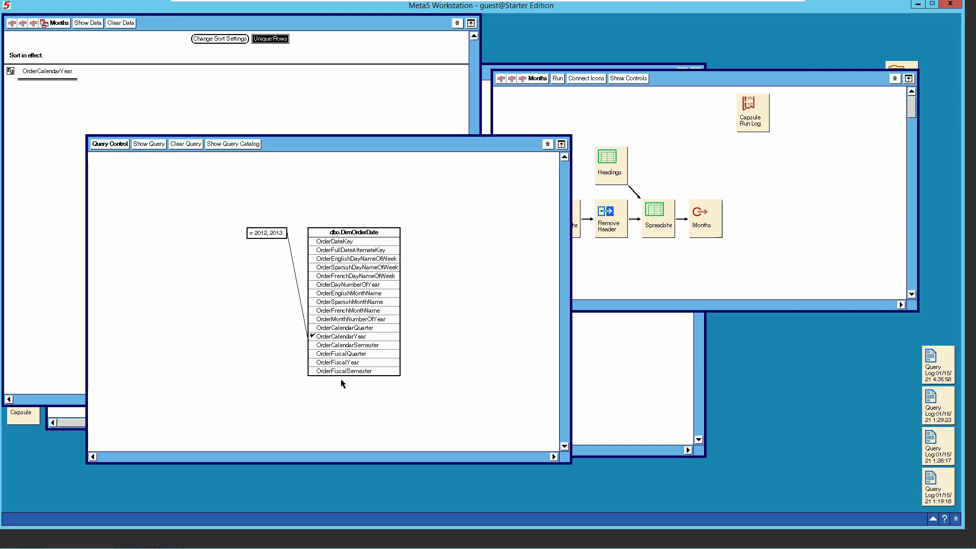
{"action": "left_click", "coordinate": [44, 71]}
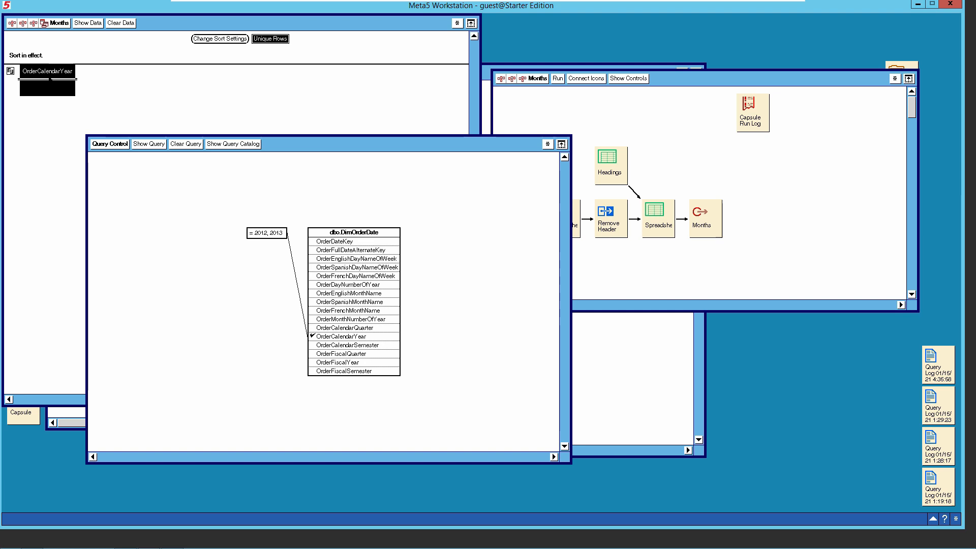
{"action": "key", "text": "Delete"}
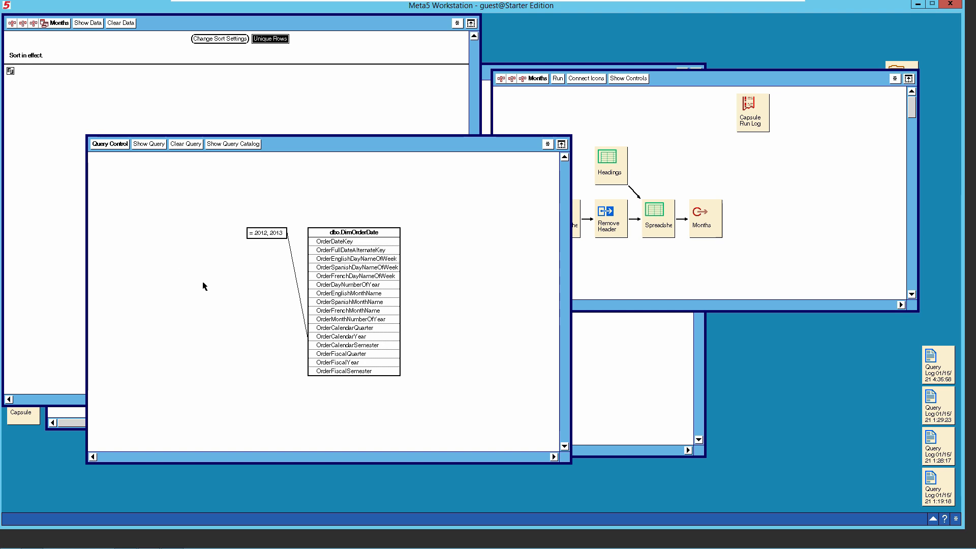
Add OrderMonthNumberOfYear and OrderEnglishMonthName from dbo.DimOrderDate as the query's output columns, in that order.
{"action": "left_click", "coordinate": [367, 322]}
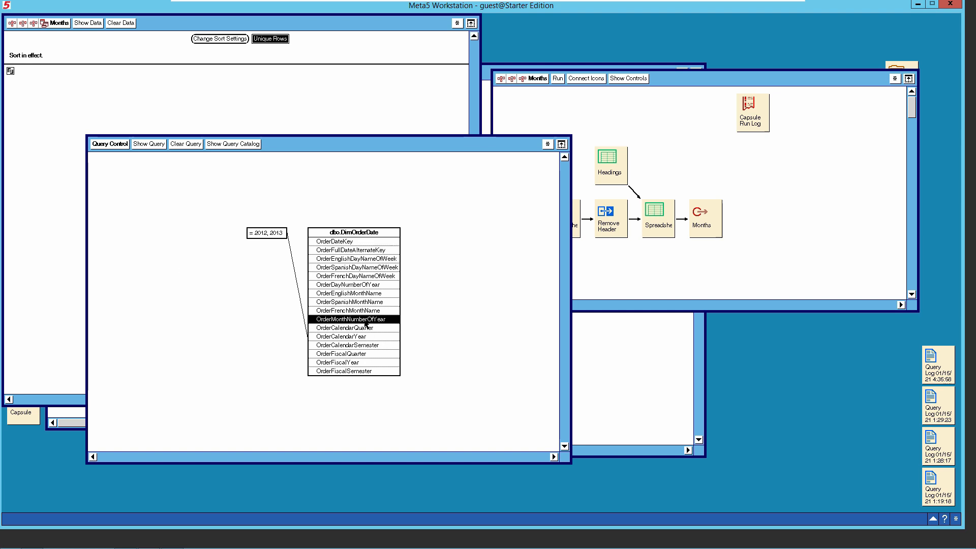
{"action": "left_click_drag", "start_coordinate": [236, 245], "coordinate": [52, 96]}
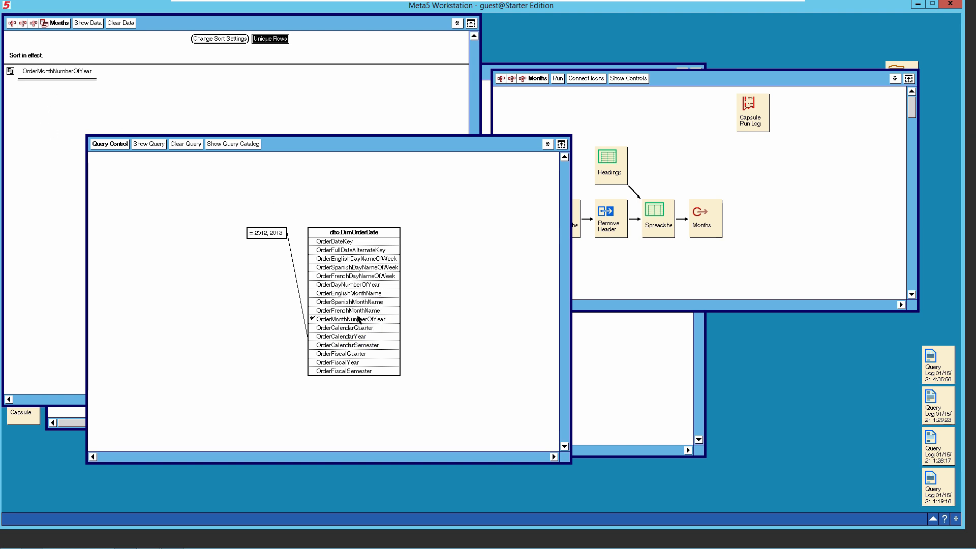
{"action": "left_click", "coordinate": [354, 293]}
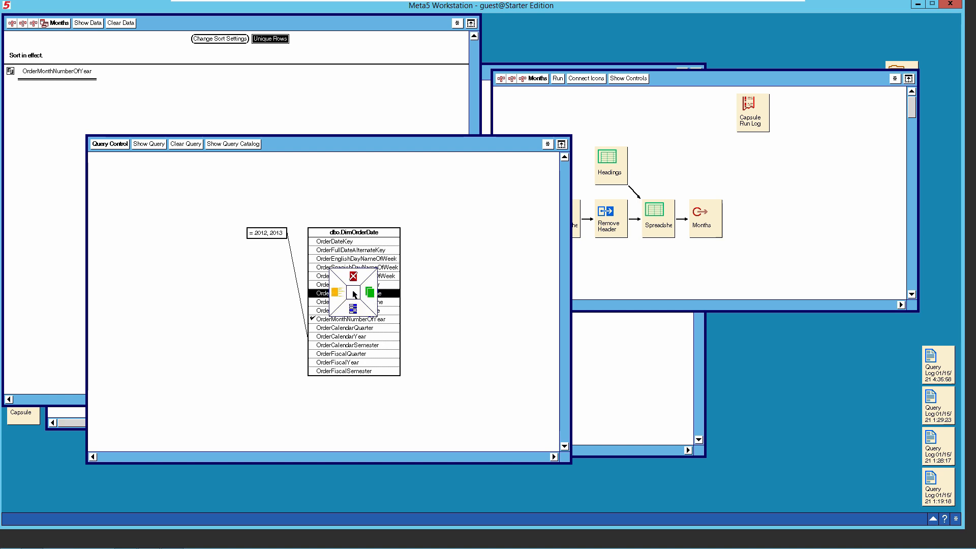
{"action": "left_click", "coordinate": [370, 292]}
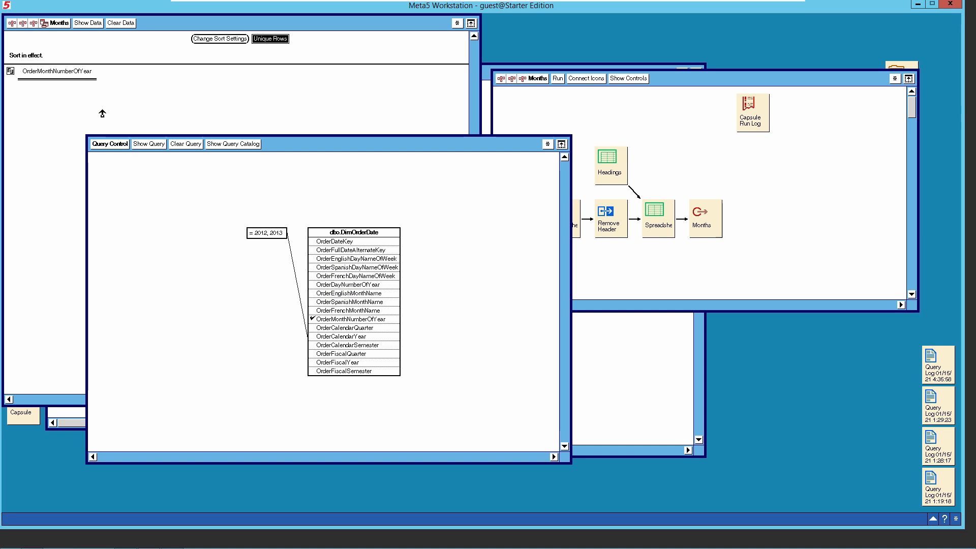
{"action": "left_click", "coordinate": [102, 78]}
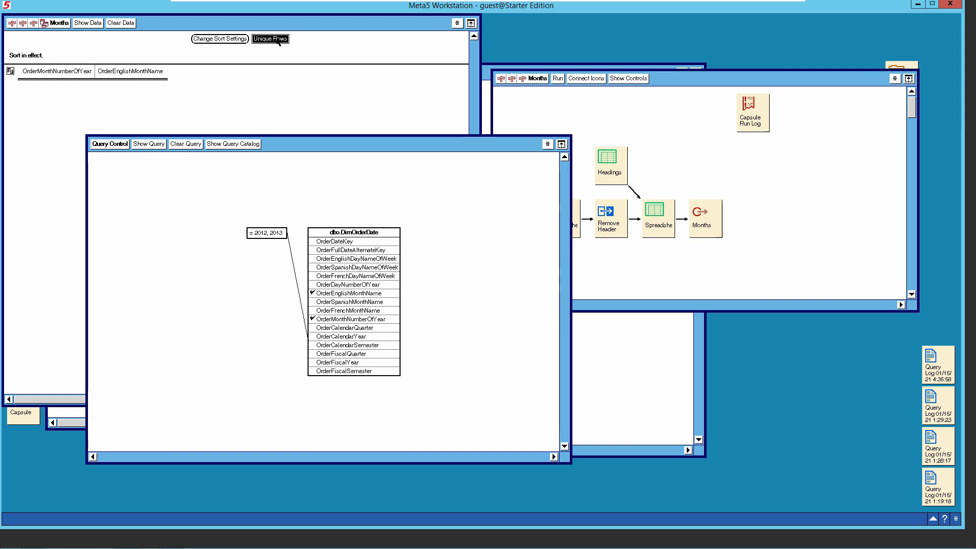
Replace the query's first sorting level with the OrderMonthNumberOfYear column in ascending order and apply the sort settings.
{"action": "left_click", "coordinate": [229, 39]}
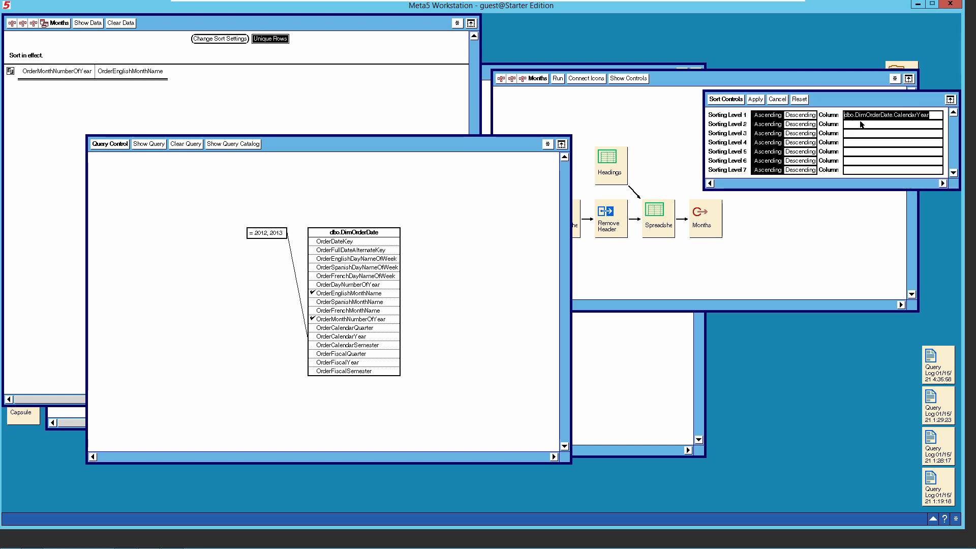
{"action": "key", "text": "Delete"}
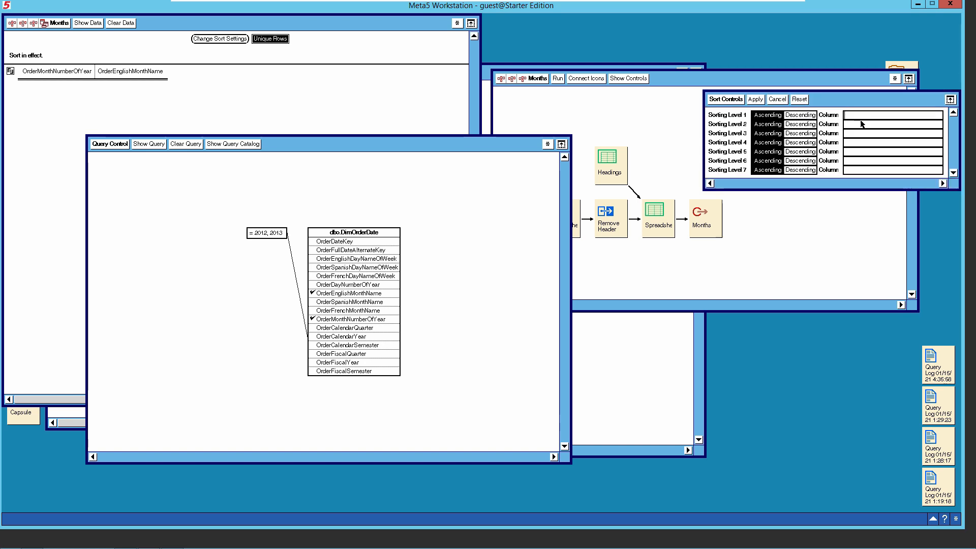
{"action": "left_click", "coordinate": [66, 74]}
{"action": "right_click", "coordinate": [67, 72]}
{"action": "left_click", "coordinate": [82, 72]}
{"action": "left_click", "coordinate": [856, 118]}
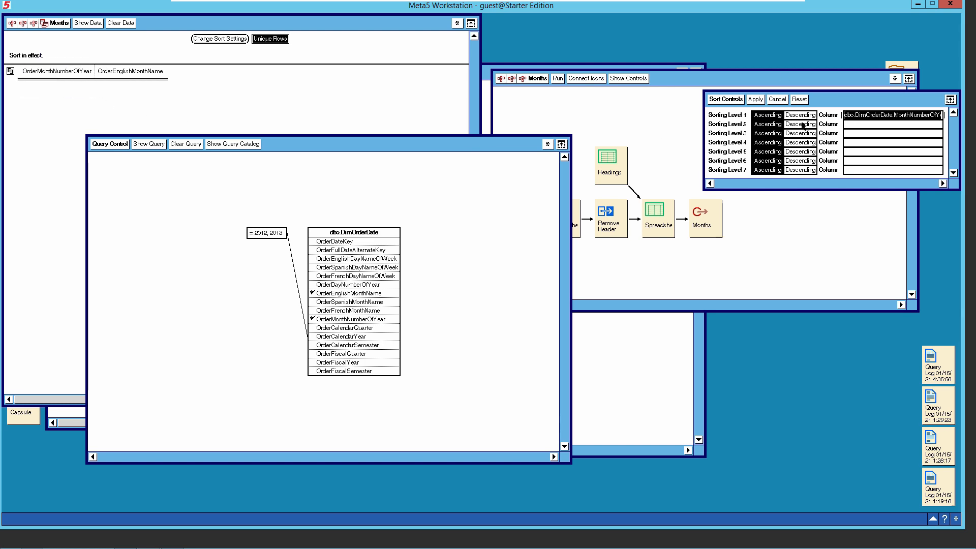
{"action": "left_click", "coordinate": [756, 100]}
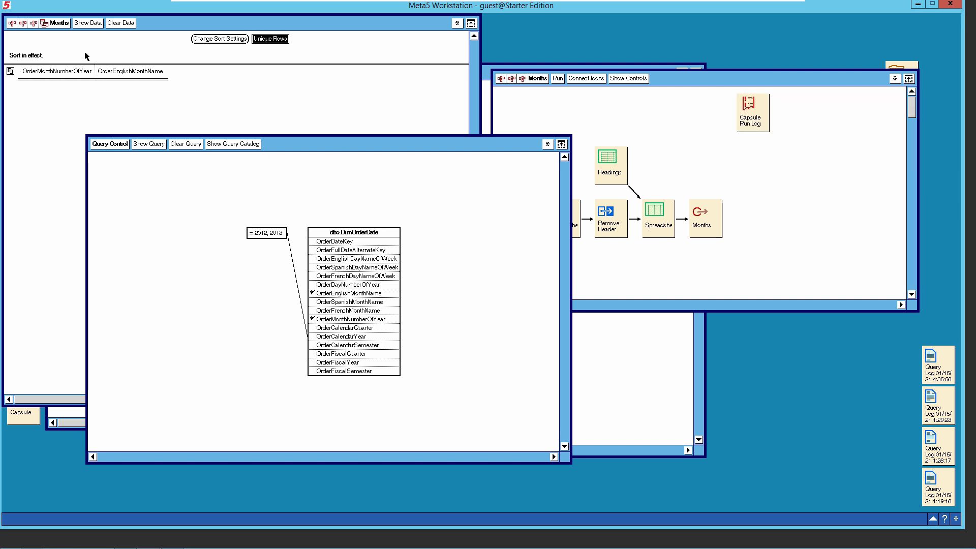
Retrieve the Months query's data to check the month numbers and names, and close the query and its controls.
{"action": "left_click", "coordinate": [87, 23]}
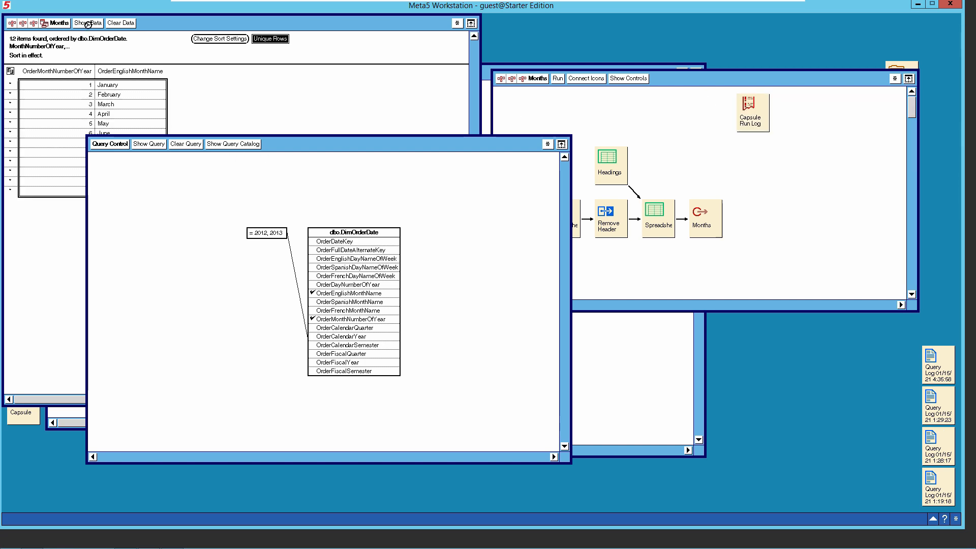
{"action": "left_click", "coordinate": [115, 144]}
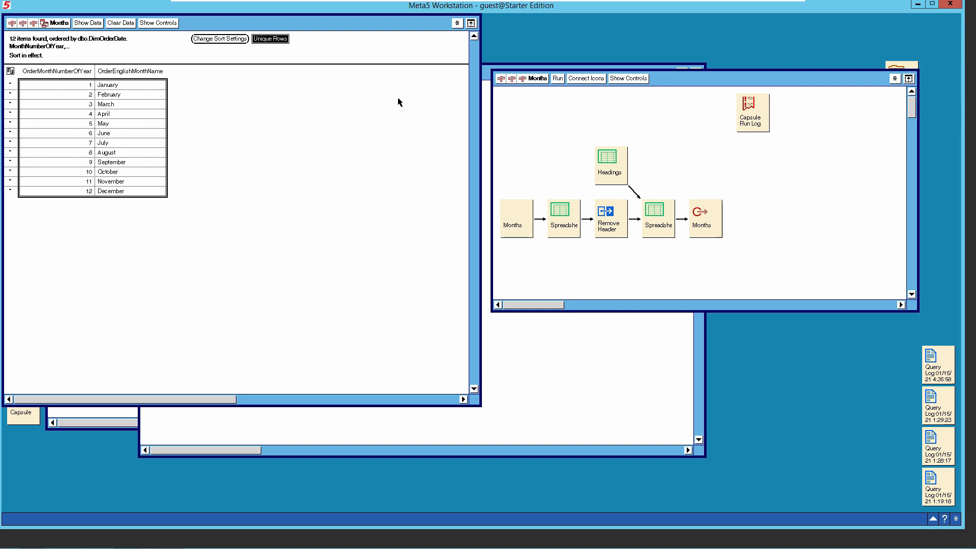
{"action": "left_click", "coordinate": [60, 25]}
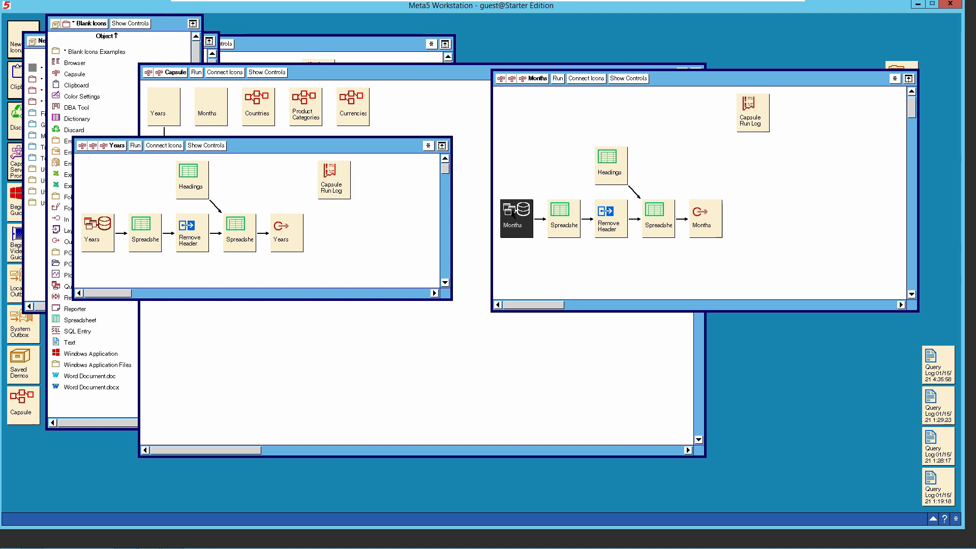
Run the Months capsule with Headings and the Months query selected as starting icons.
{"action": "left_click", "coordinate": [557, 80]}
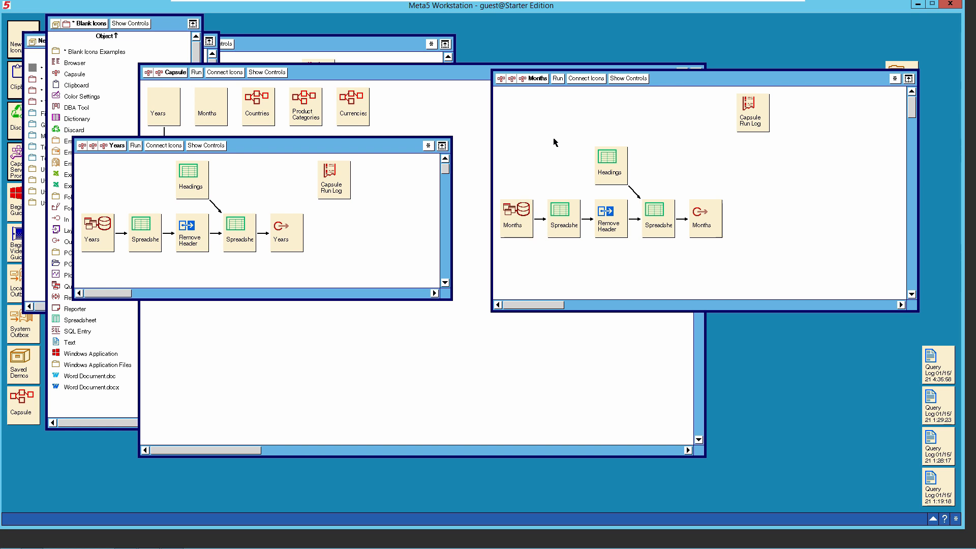
{"action": "left_click", "coordinate": [606, 166]}
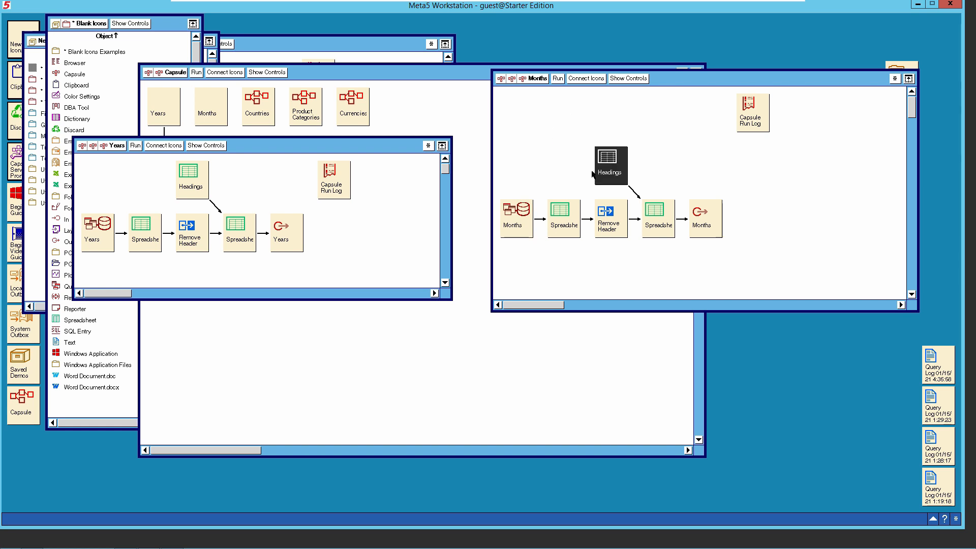
{"action": "left_click", "coordinate": [517, 218], "text": "shift"}
{"action": "left_click", "coordinate": [556, 80]}
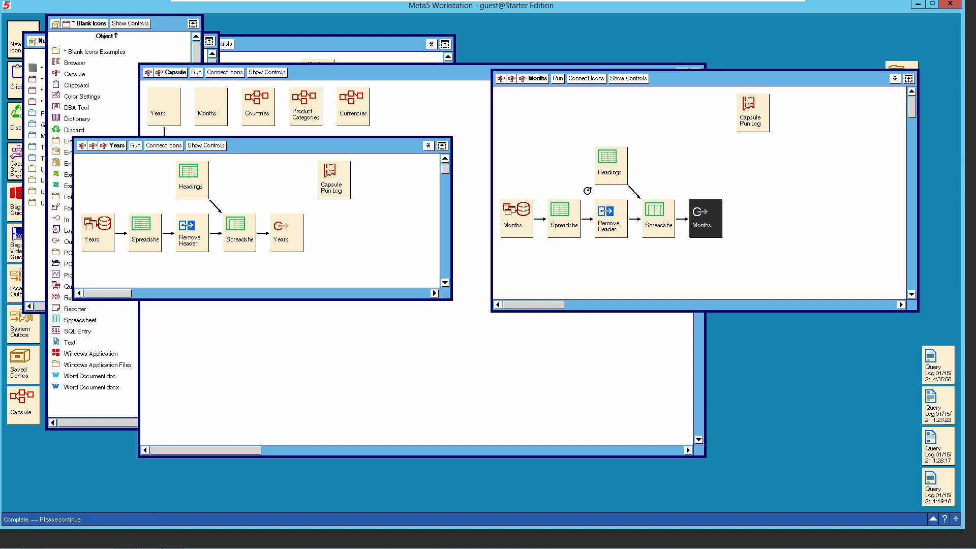
Check the second spreadsheet in the Months capsule, and close it along with the Months and Years capsules.
{"action": "double_click", "coordinate": [649, 218]}
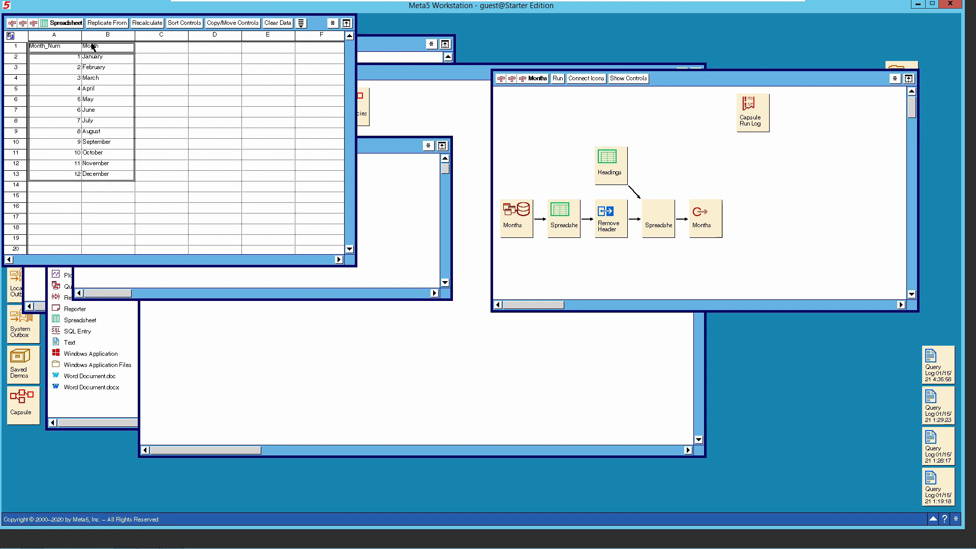
{"action": "left_click", "coordinate": [65, 23]}
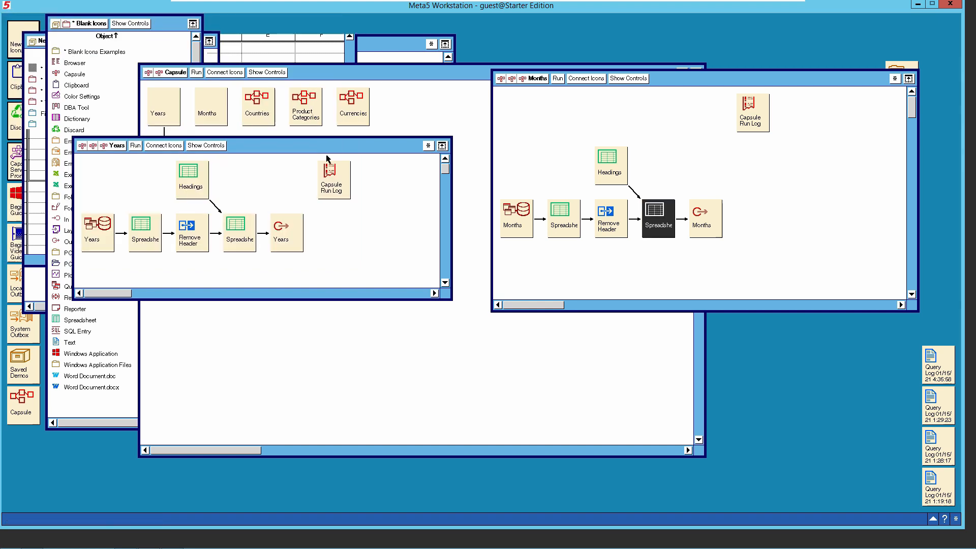
{"action": "left_click", "coordinate": [538, 78]}
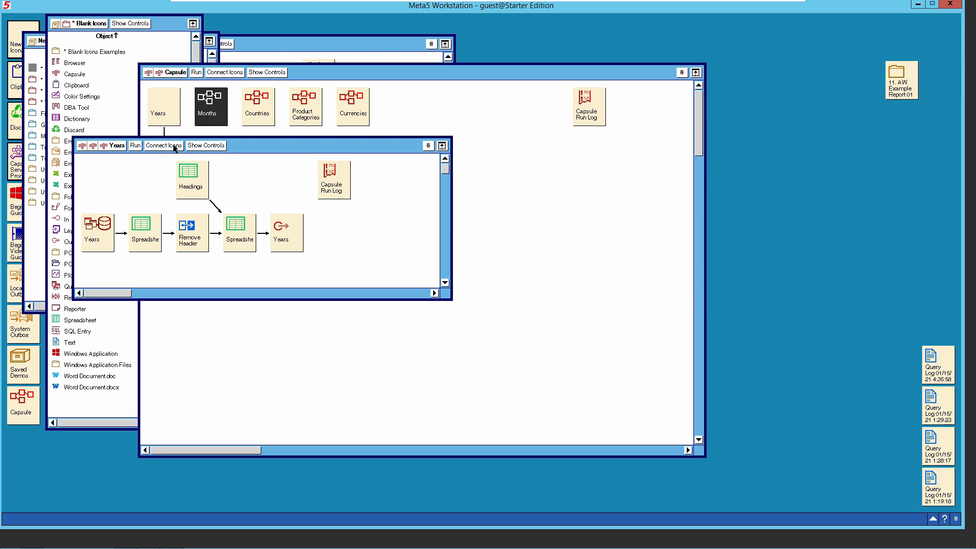
{"action": "left_click", "coordinate": [116, 148]}
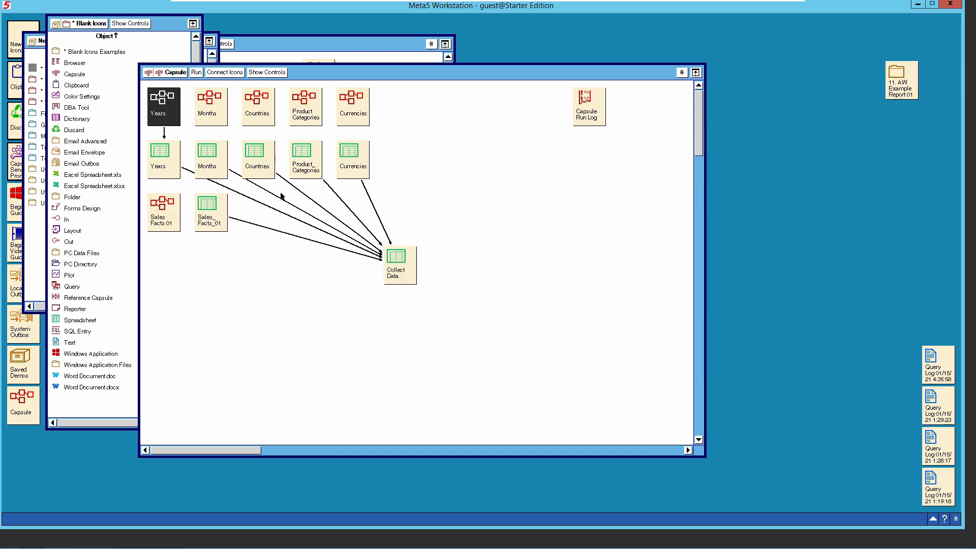
Connect the Months capsule to the Months spreadsheet, with the arrow's source area set to Other and region name Months.
{"action": "left_click", "coordinate": [215, 115]}
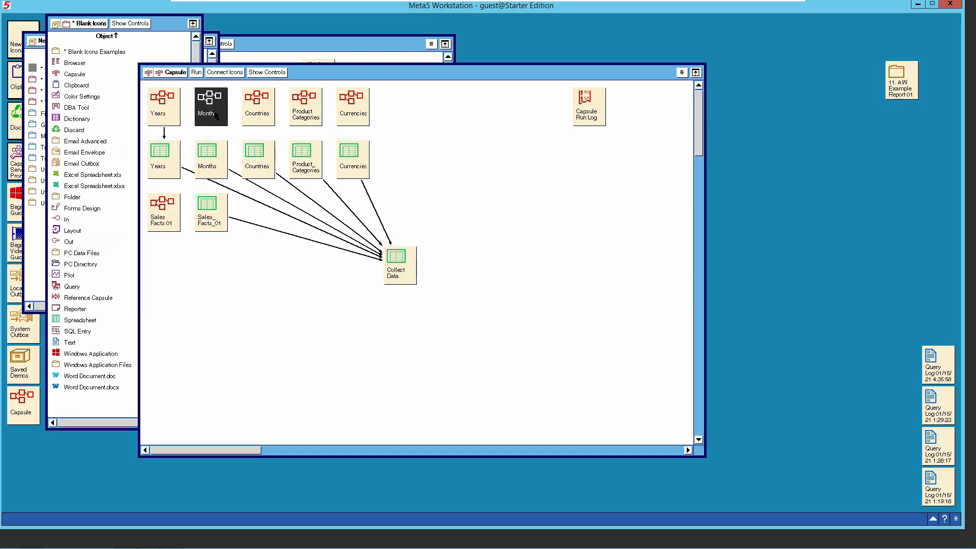
{"action": "left_click", "coordinate": [222, 72]}
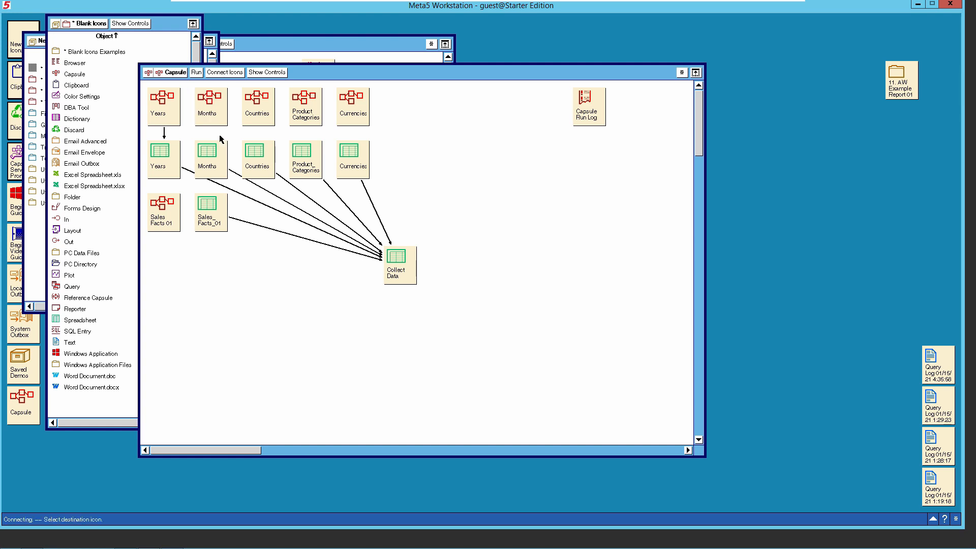
{"action": "left_click", "coordinate": [208, 163]}
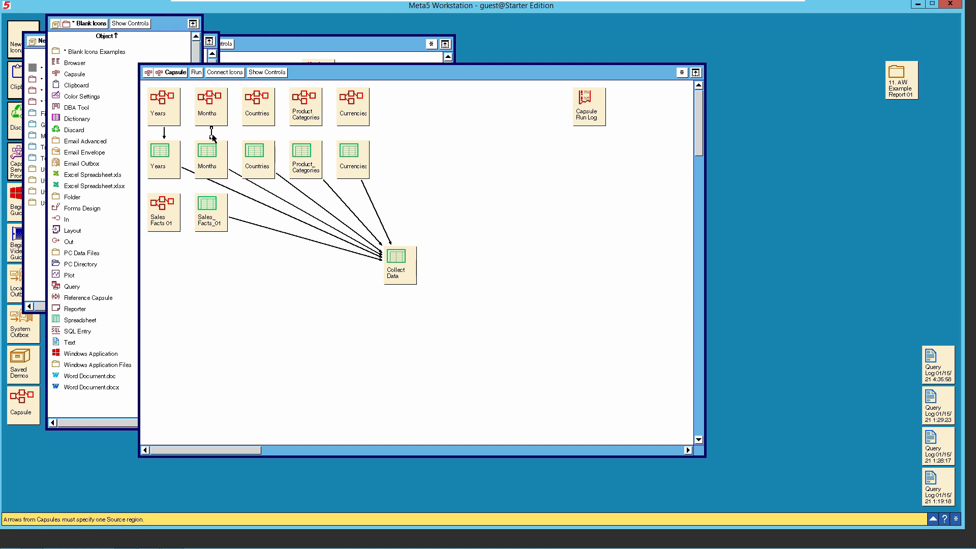
{"action": "double_click", "coordinate": [213, 135]}
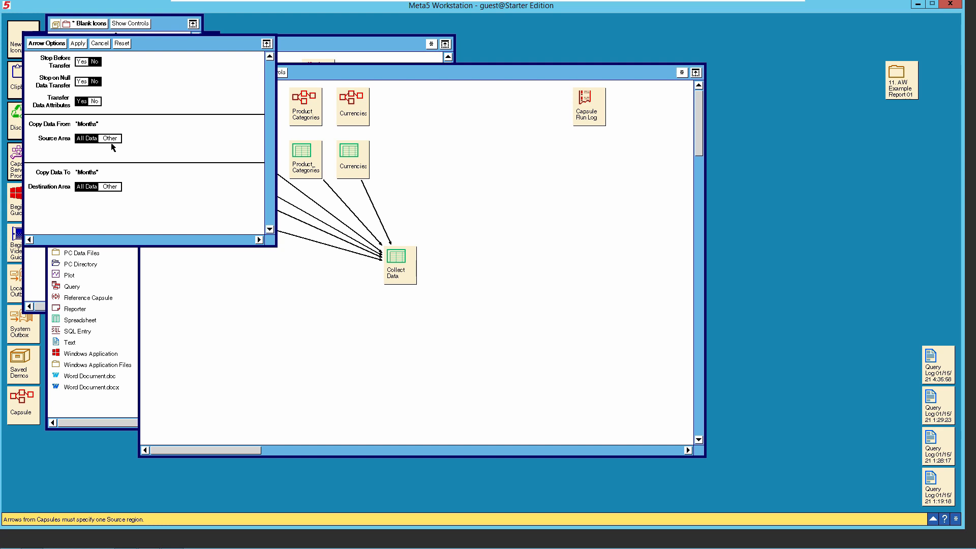
{"action": "left_click", "coordinate": [110, 139]}
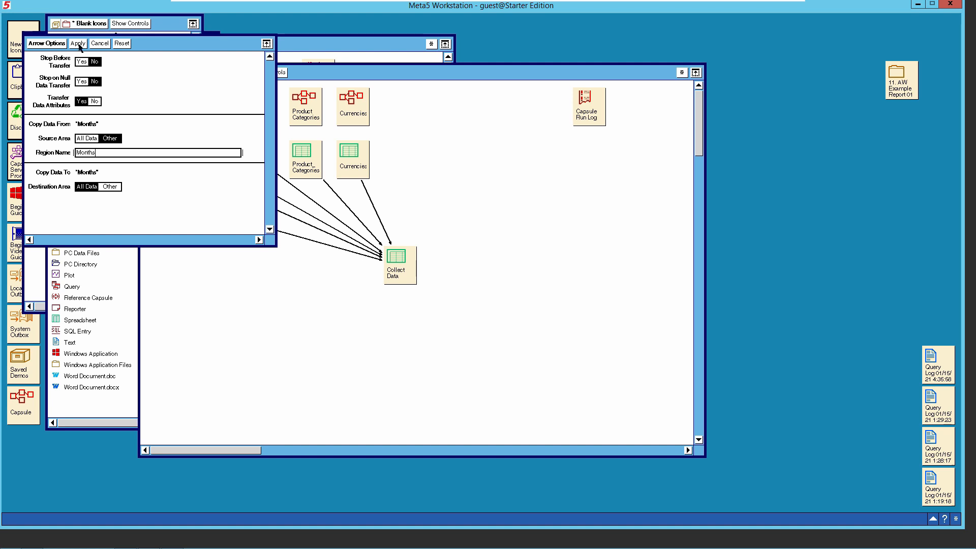
{"action": "left_click", "coordinate": [53, 45]}
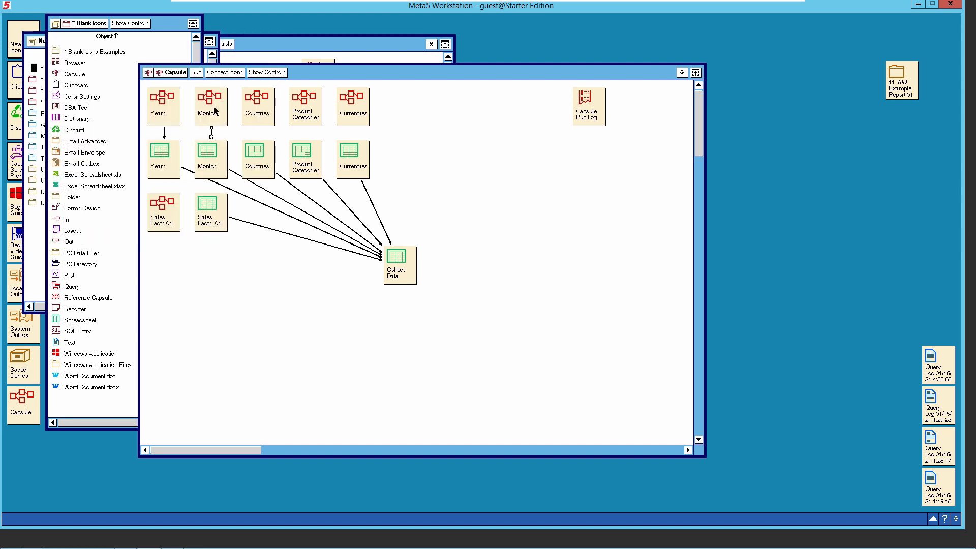
Run the Months capsule through to the Months spreadsheet and check the data in the Months and Collect Data spreadsheets.
{"action": "left_click", "coordinate": [215, 112]}
{"action": "left_click", "coordinate": [213, 155], "text": "shift"}
{"action": "left_click", "coordinate": [198, 73]}
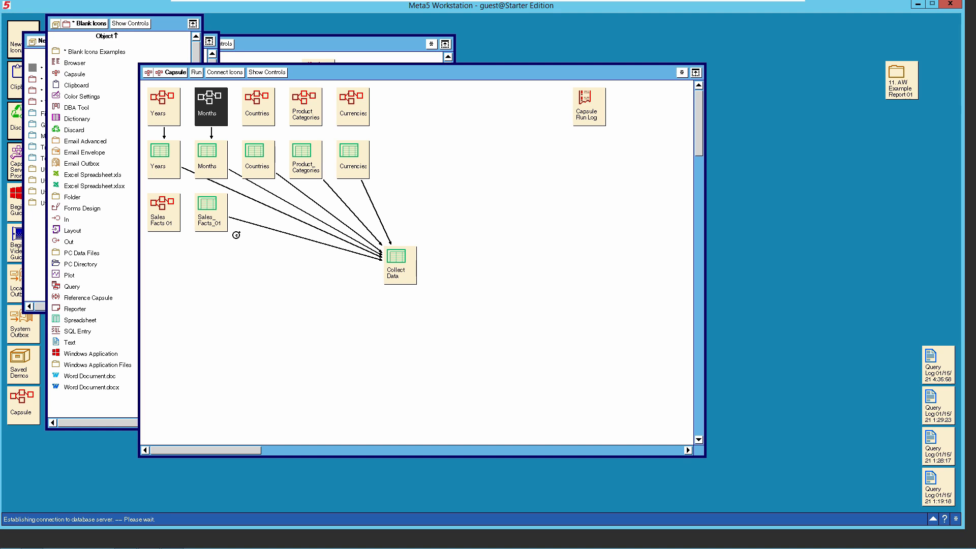
{"action": "double_click", "coordinate": [218, 163]}
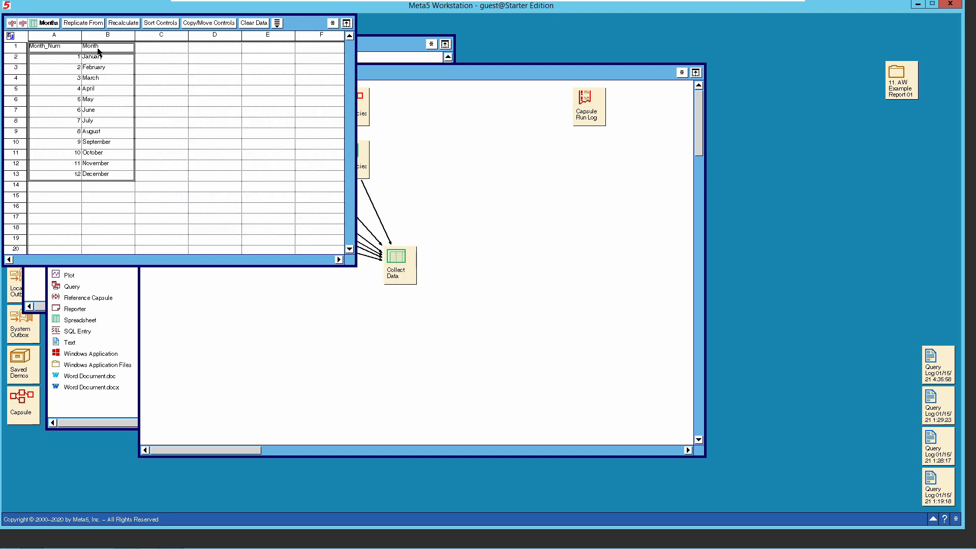
{"action": "left_click", "coordinate": [55, 26]}
{"action": "double_click", "coordinate": [399, 260]}
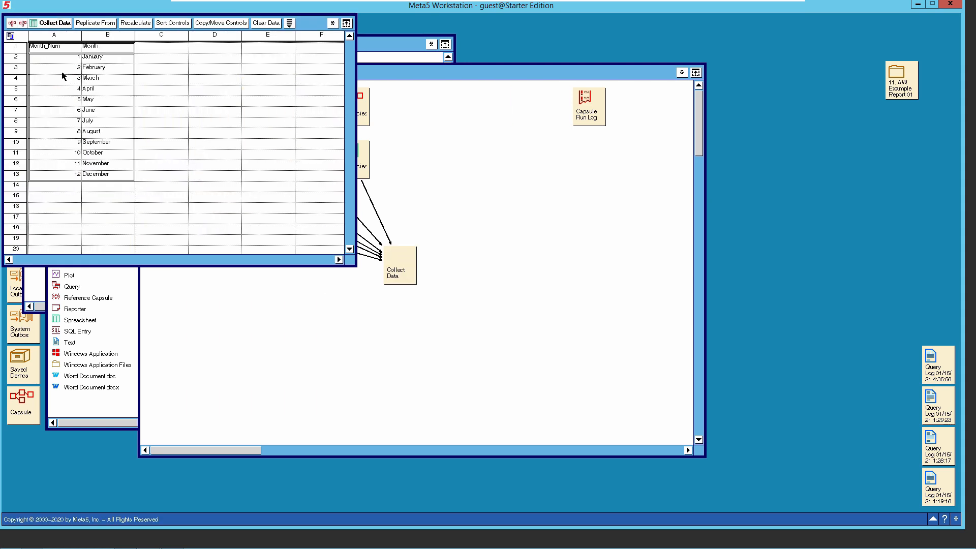
{"action": "left_click", "coordinate": [57, 26]}
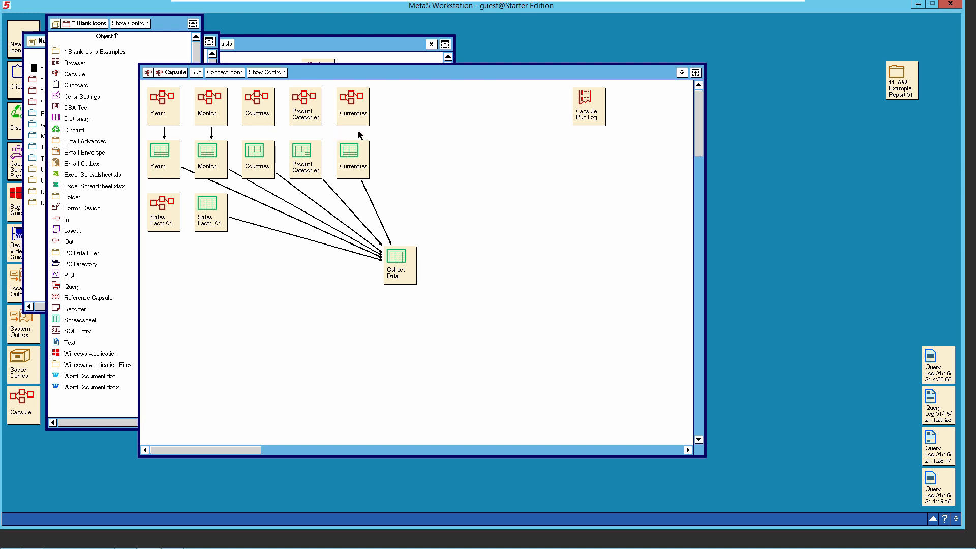
Open the Countries capsule, enlarge its window and move it clear of the Years capsule icon.
{"action": "double_click", "coordinate": [256, 117]}
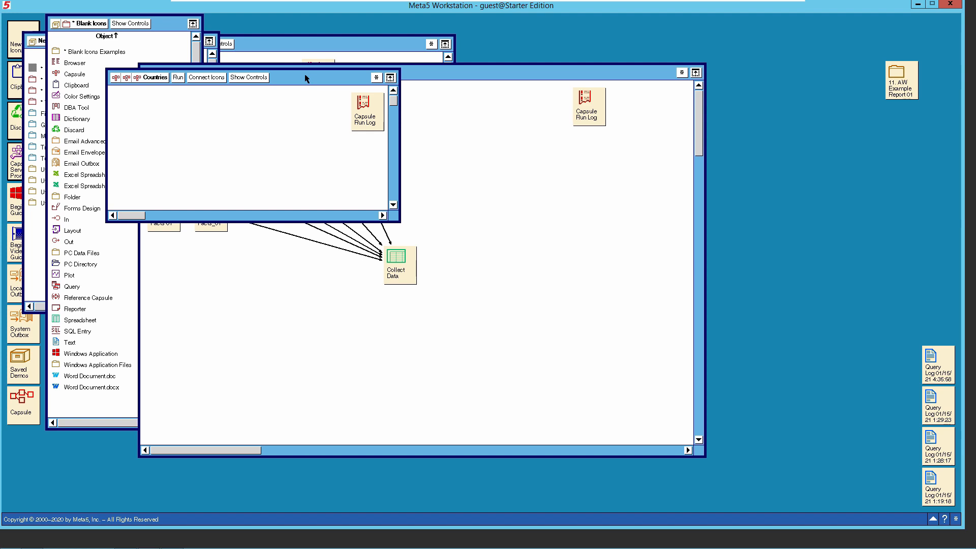
{"action": "left_click_drag", "start_coordinate": [315, 78], "coordinate": [553, 47]}
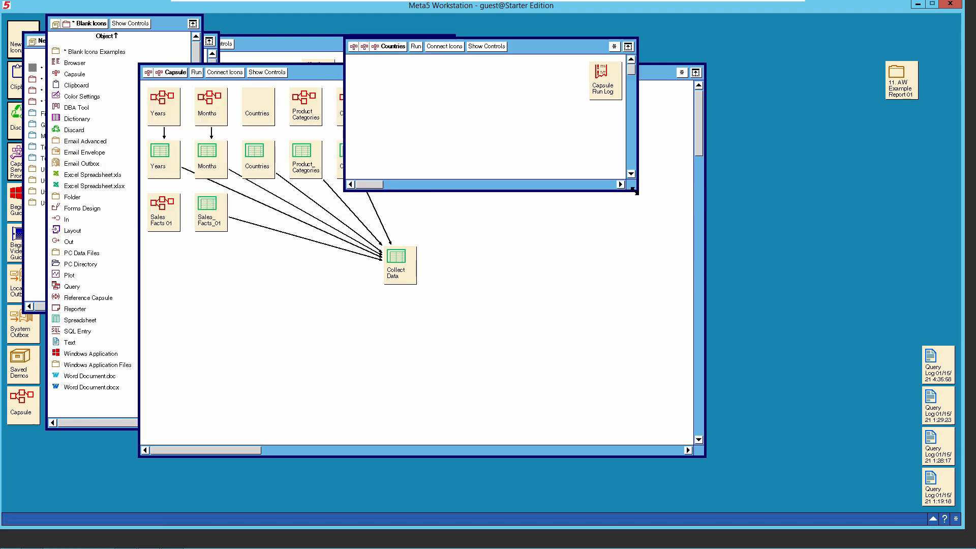
{"action": "left_click_drag", "start_coordinate": [750, 251], "coordinate": [787, 298]}
{"action": "left_click_drag", "start_coordinate": [621, 49], "coordinate": [639, 123]}
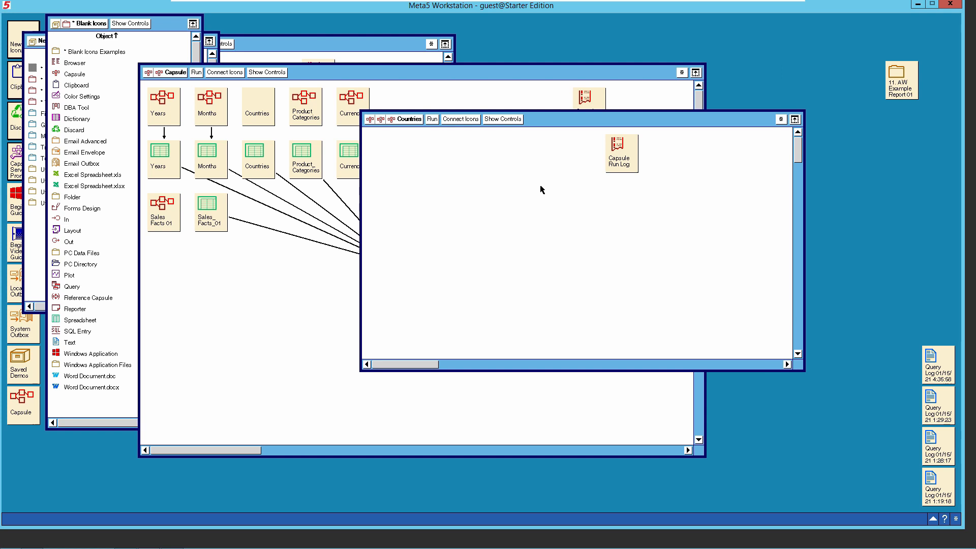
Copy the query, three spreadsheets, Remove Header and Out icons from the Years capsule into Countries, and close Years.
{"action": "left_click", "coordinate": [166, 117]}
{"action": "double_click", "coordinate": [167, 117]}
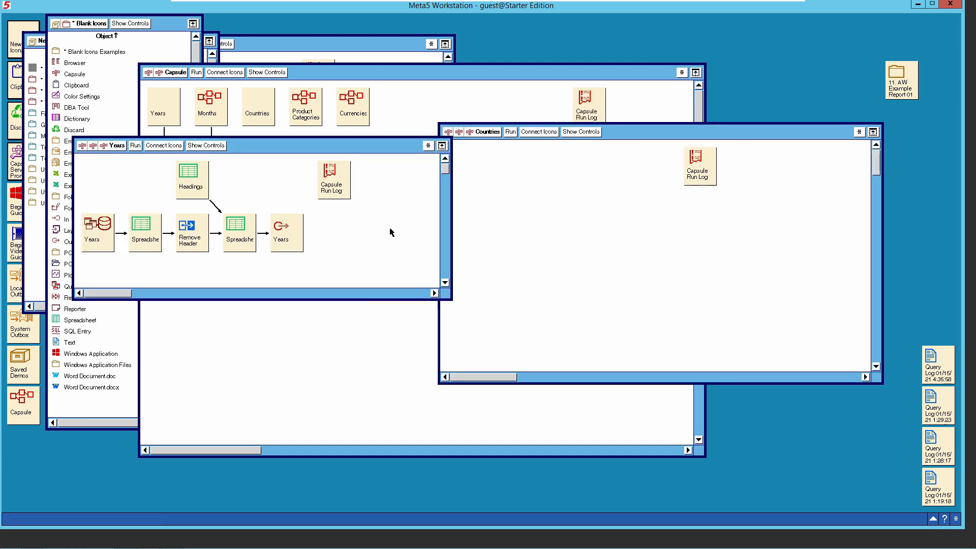
{"action": "left_click", "coordinate": [104, 237]}
{"action": "left_click", "coordinate": [149, 235], "text": "shift"}
{"action": "left_click", "coordinate": [195, 236], "text": "shift"}
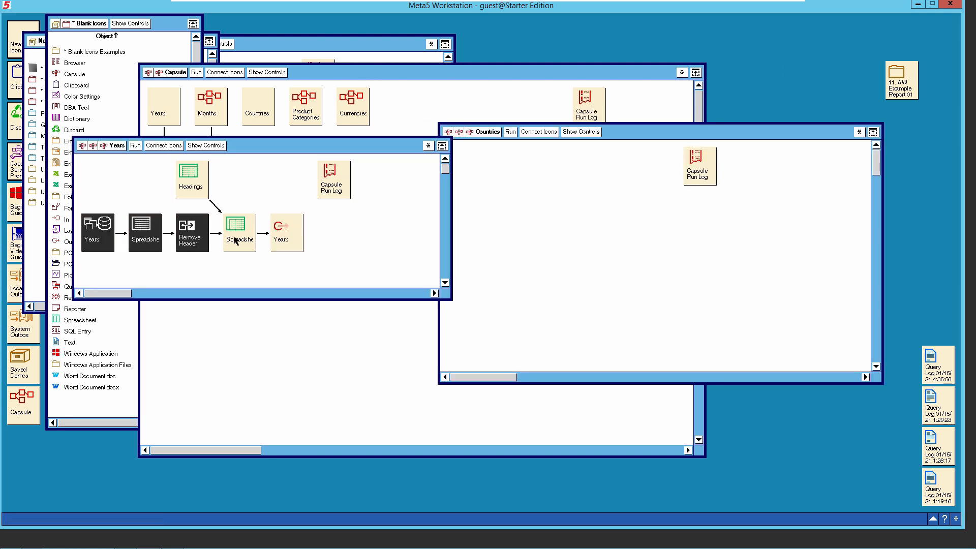
{"action": "left_click", "coordinate": [237, 241], "text": "shift"}
{"action": "left_click", "coordinate": [282, 240], "text": "shift"}
{"action": "left_click", "coordinate": [193, 186], "text": "shift"}
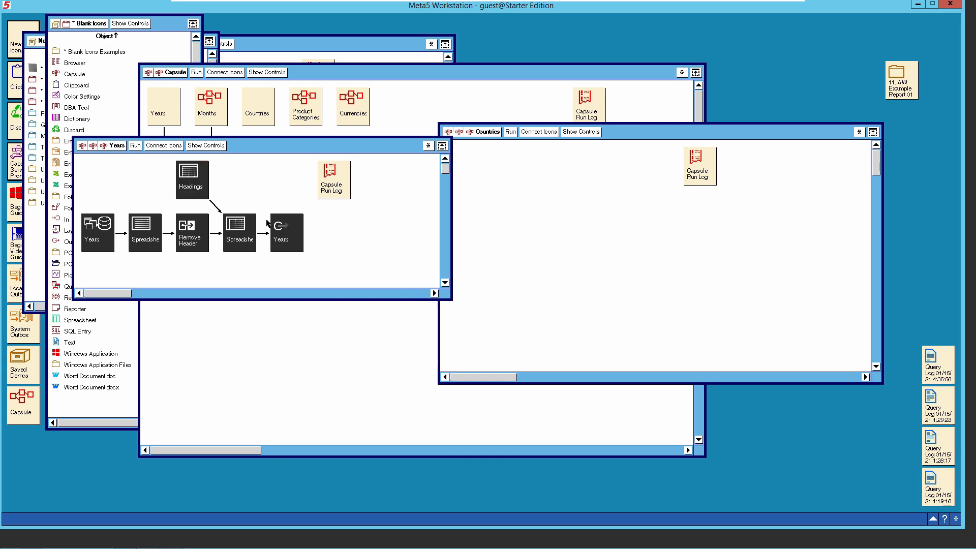
{"action": "key", "text": "ctrl+c"}
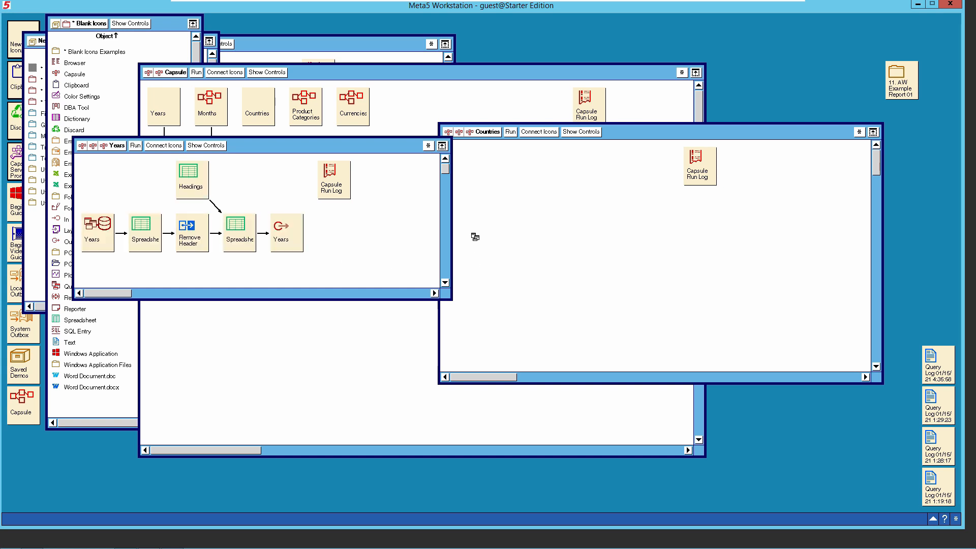
{"action": "left_click_drag", "start_coordinate": [475, 236], "coordinate": [472, 267]}
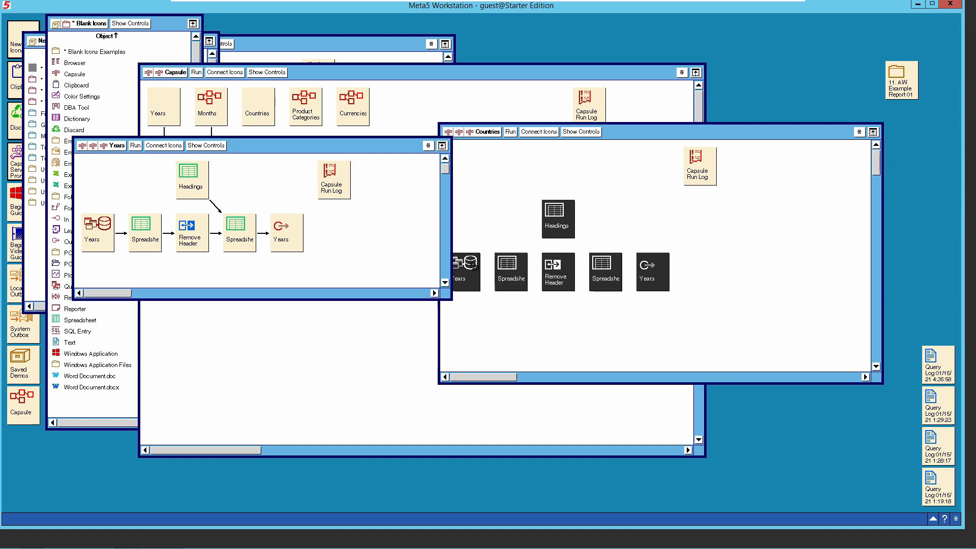
{"action": "left_click", "coordinate": [330, 155]}
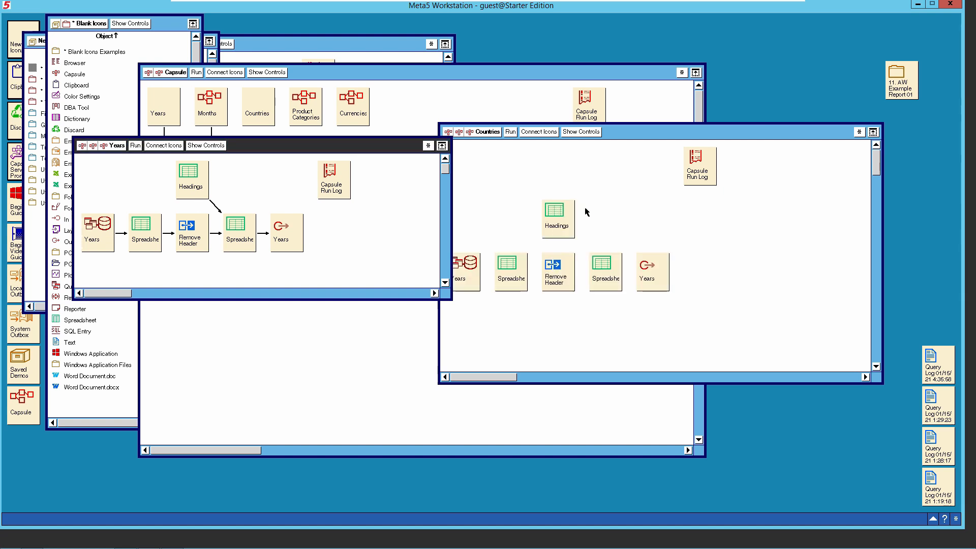
{"action": "left_click", "coordinate": [617, 137]}
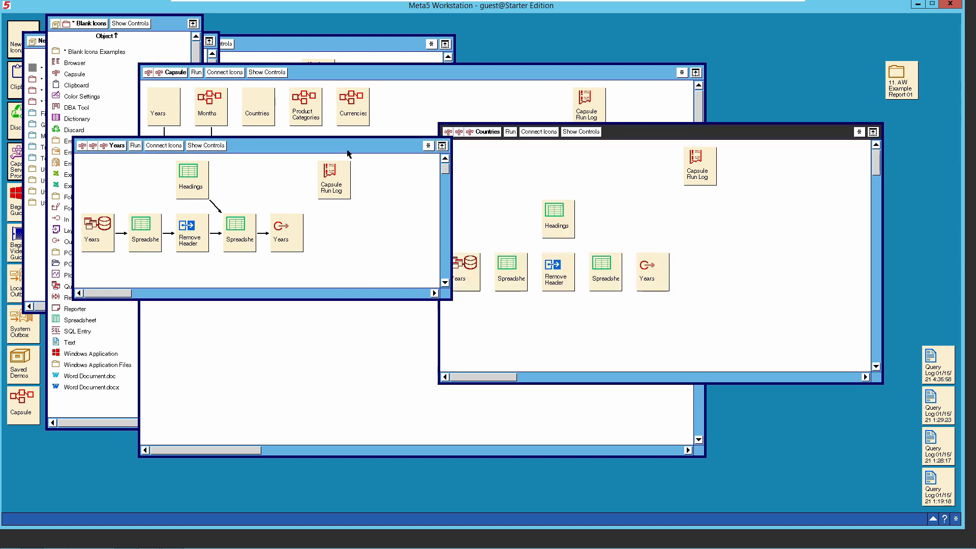
{"action": "left_click", "coordinate": [119, 146]}
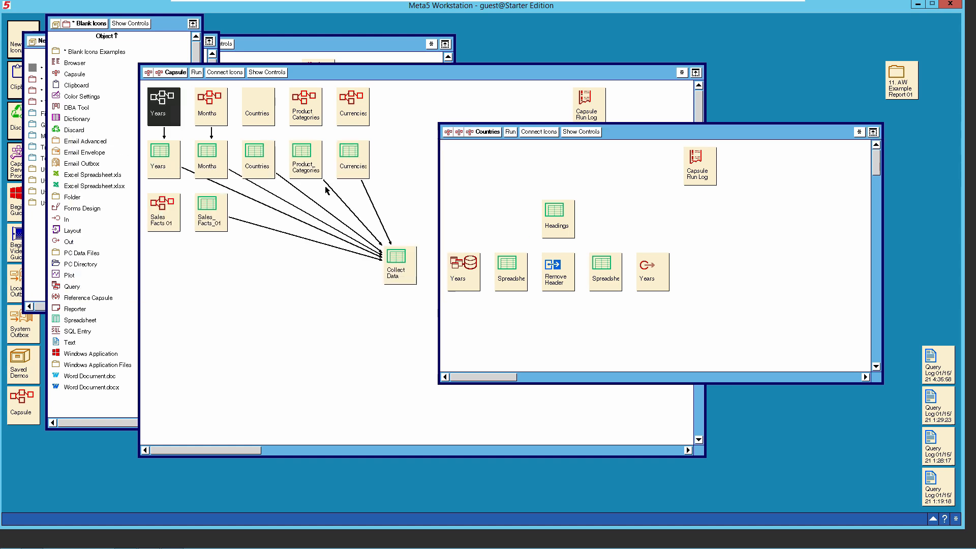
Connect the Countries capsule's lower row from Years query through Remove Header to Out, and link Headings to the second spreadsheet.
{"action": "left_click", "coordinate": [472, 276]}
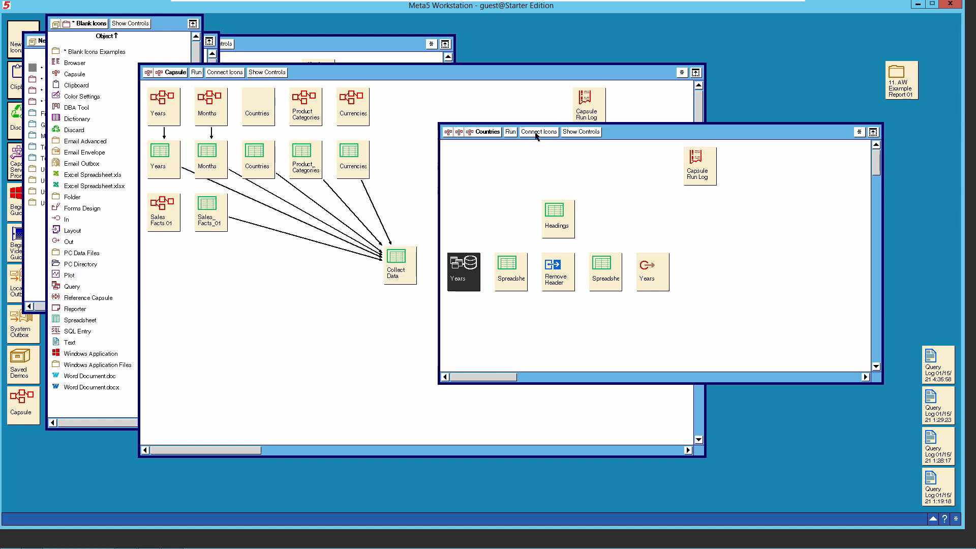
{"action": "left_click", "coordinate": [536, 134]}
{"action": "left_click", "coordinate": [511, 278]}
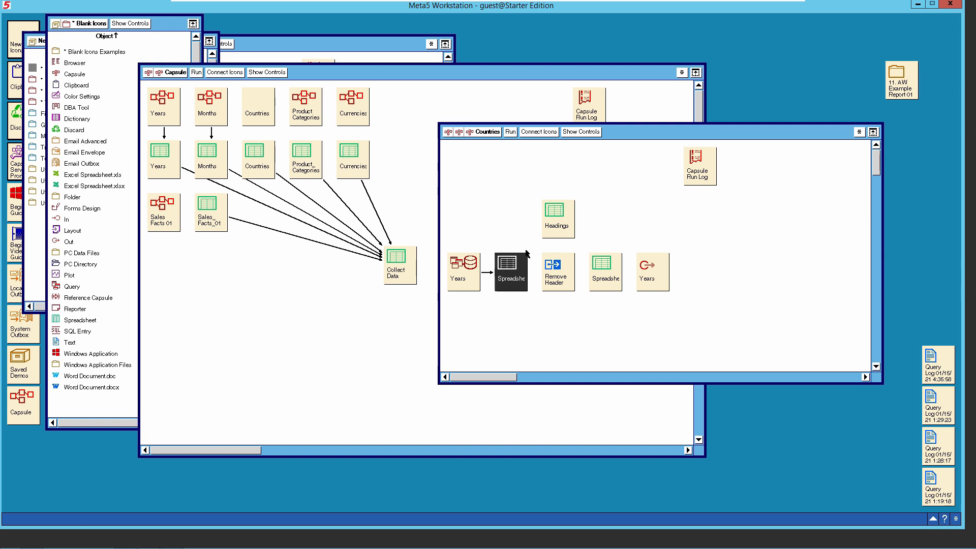
{"action": "left_click", "coordinate": [546, 133]}
{"action": "left_click", "coordinate": [563, 274]}
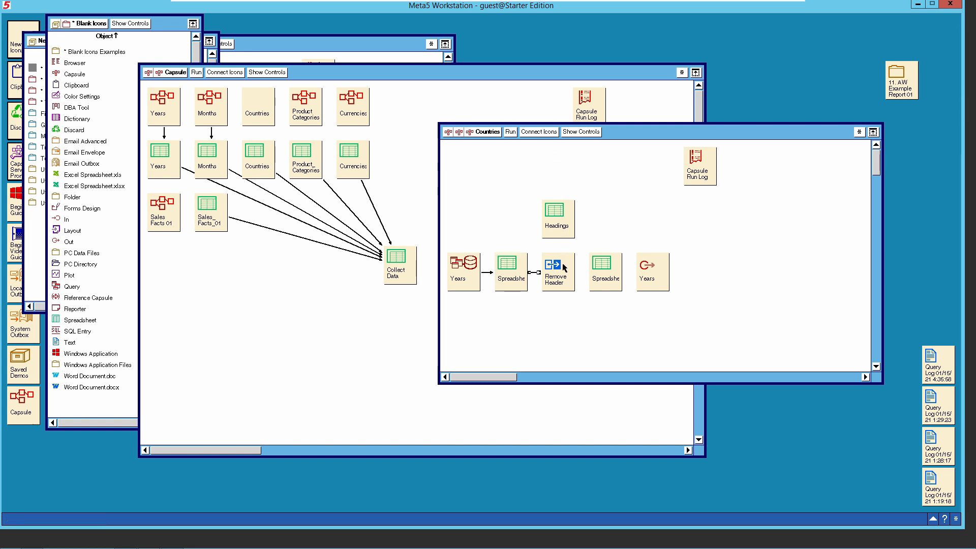
{"action": "left_click", "coordinate": [538, 133]}
{"action": "left_click", "coordinate": [602, 269]}
{"action": "left_click", "coordinate": [546, 133]}
{"action": "left_click", "coordinate": [654, 274]}
{"action": "left_click", "coordinate": [559, 222]}
{"action": "left_click", "coordinate": [538, 133]}
{"action": "left_click", "coordinate": [602, 269]}
Rename the copied Years query icon in the Countries capsule as Countries.
{"action": "left_click", "coordinate": [459, 271]}
{"action": "right_click", "coordinate": [460, 271]}
{"action": "left_click", "coordinate": [461, 288]}
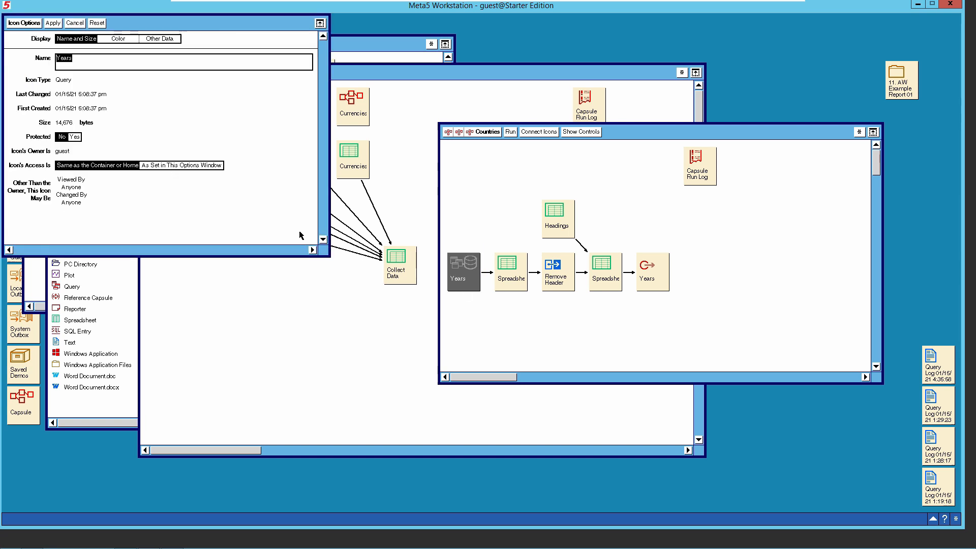
{"action": "type", "text": "Countries"}
{"action": "left_click", "coordinate": [32, 23]}
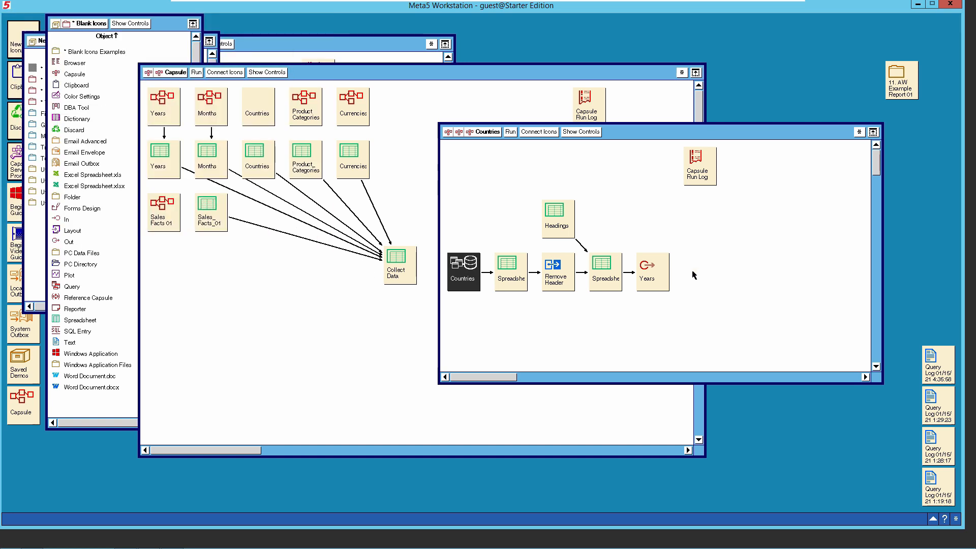
Rename the Years Out icon at the end of the Countries capsule's chain as Countries.
{"action": "left_click", "coordinate": [663, 277]}
{"action": "right_click", "coordinate": [663, 276]}
{"action": "left_click", "coordinate": [663, 293]}
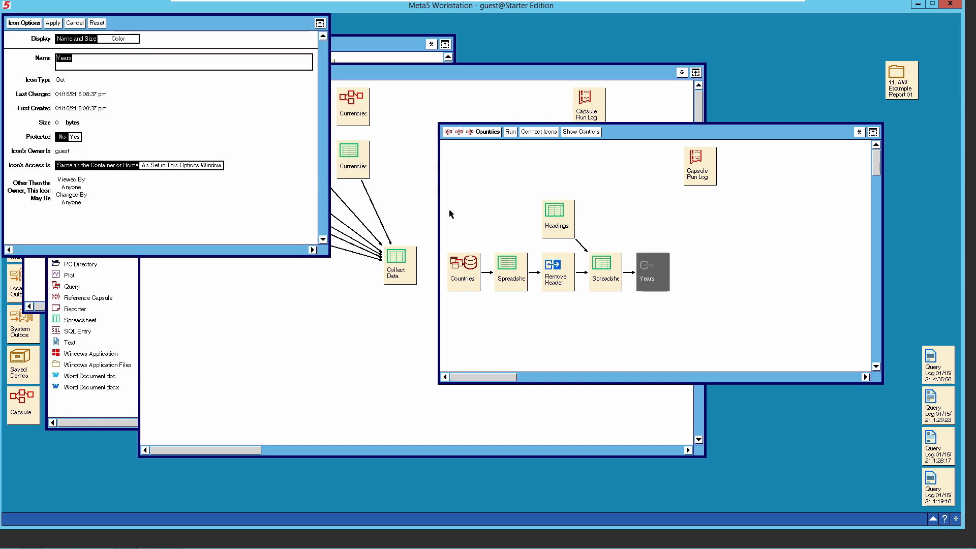
{"action": "type", "text": "Countries"}
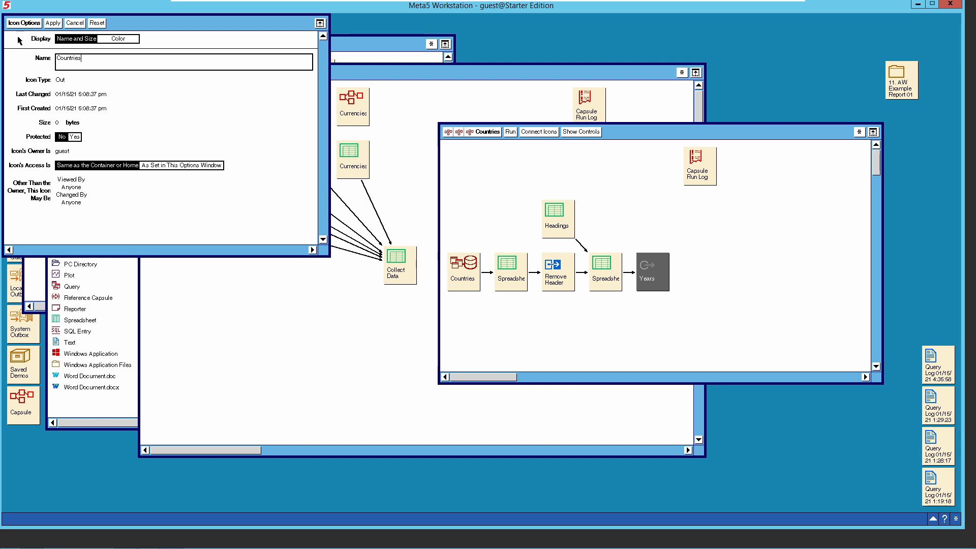
{"action": "left_click", "coordinate": [30, 26]}
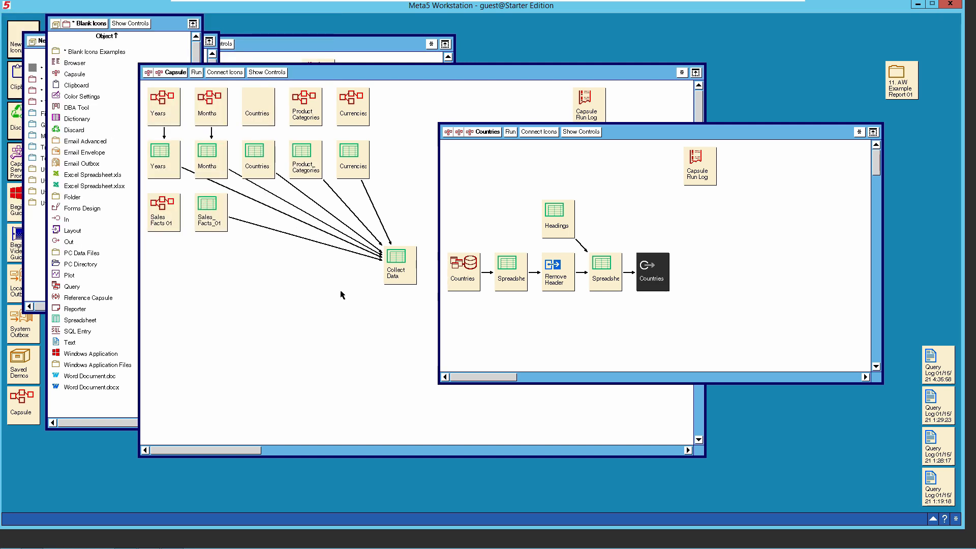
{"action": "left_click", "coordinate": [669, 319]}
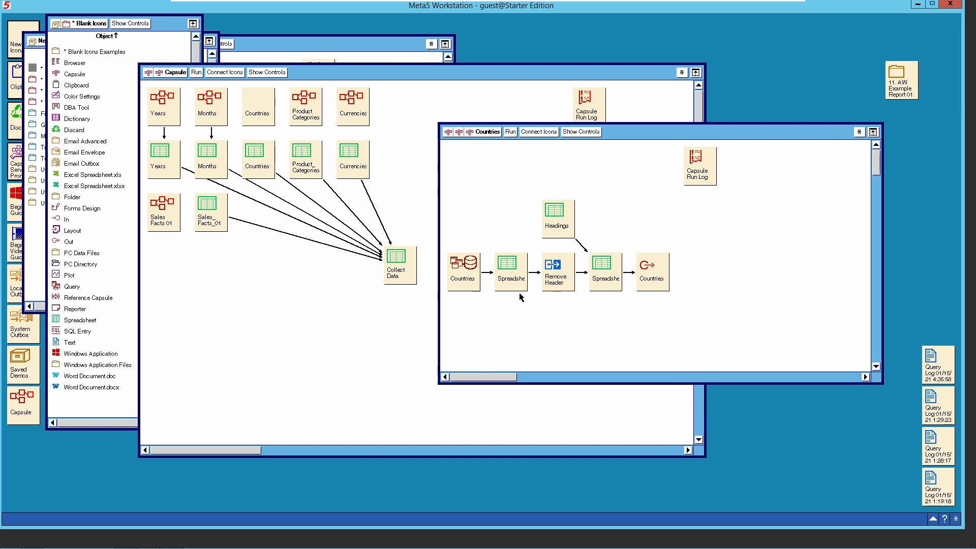
Open the Countries query with its query controls and clear the first sorting level's column in the sort settings.
{"action": "left_click", "coordinate": [468, 280]}
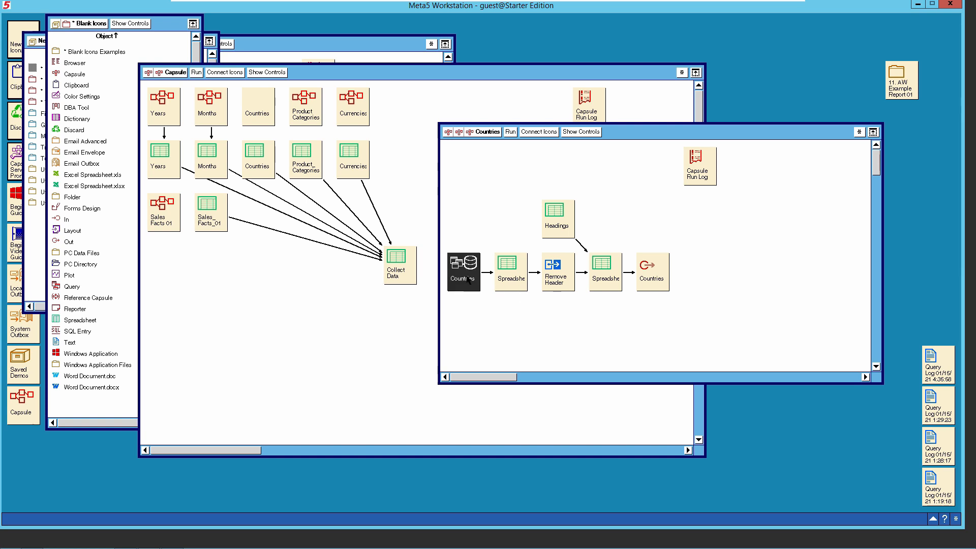
{"action": "double_click", "coordinate": [468, 279]}
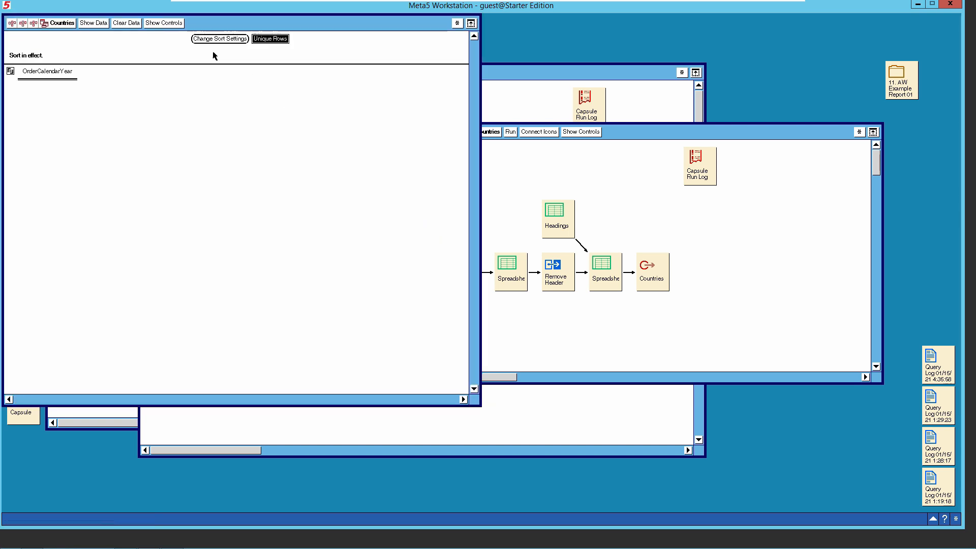
{"action": "left_click", "coordinate": [162, 23]}
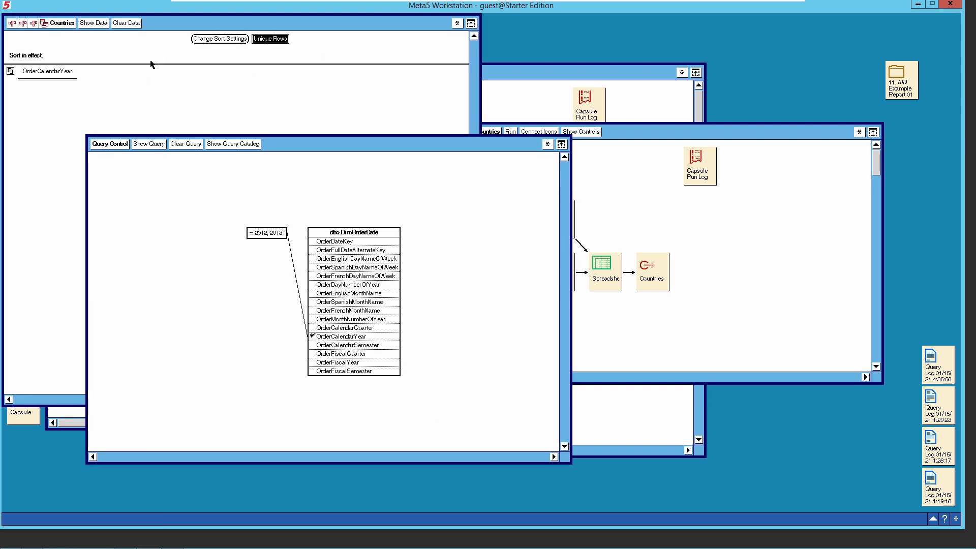
{"action": "left_click", "coordinate": [211, 39]}
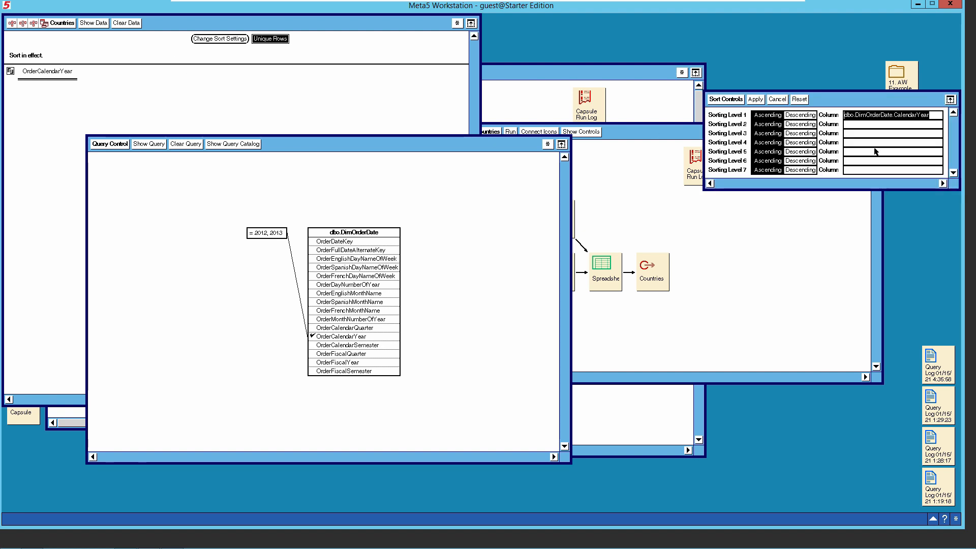
{"action": "key", "text": "BackSpace"}
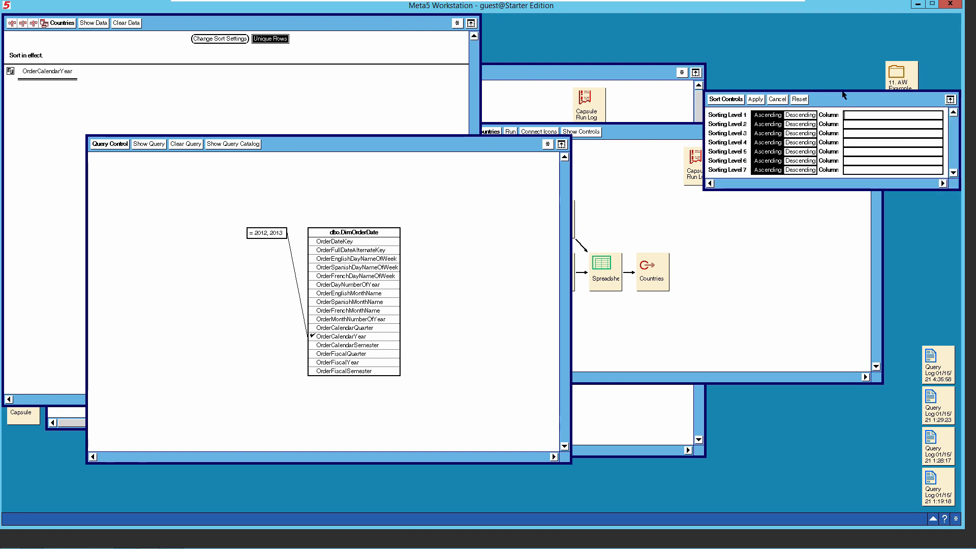
{"action": "left_click", "coordinate": [746, 101]}
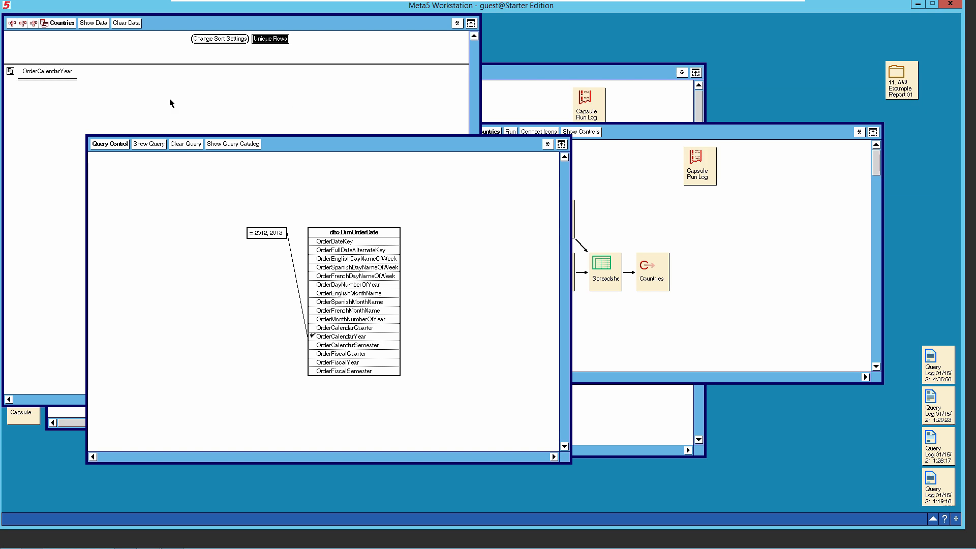
Remove the OrderCalendarYear column and the dbo.DimOrderDate table from the Countries query.
{"action": "left_click", "coordinate": [53, 79]}
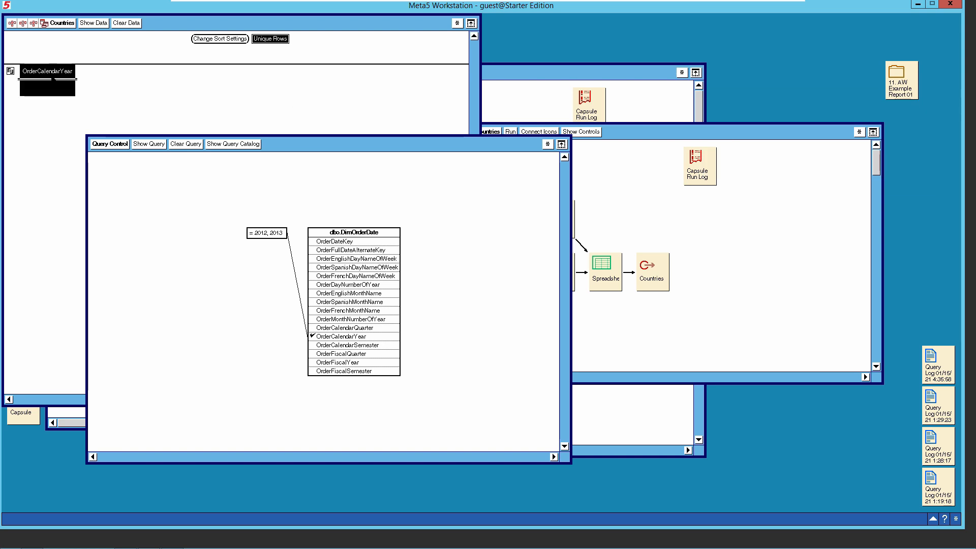
{"action": "left_click", "coordinate": [71, 87]}
{"action": "left_click", "coordinate": [348, 234]}
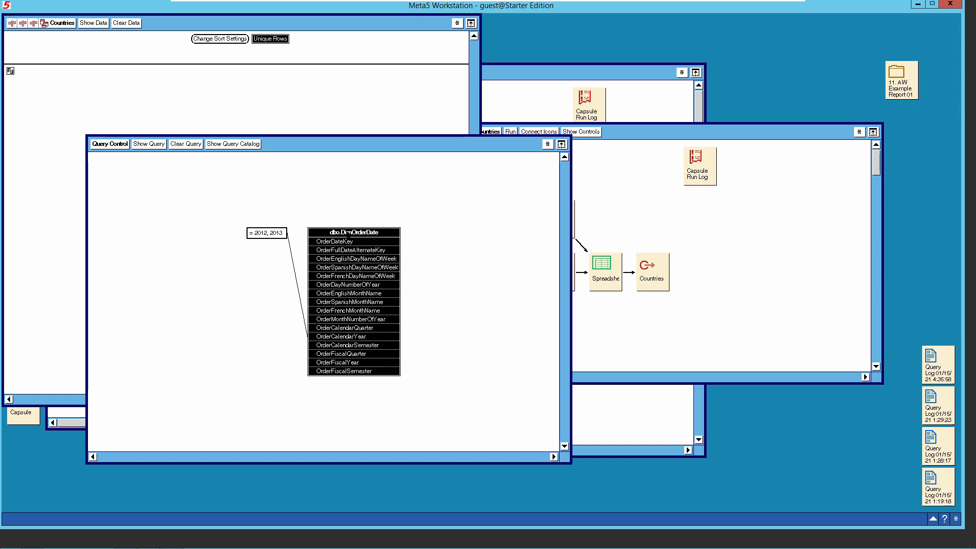
{"action": "key", "text": "Delete"}
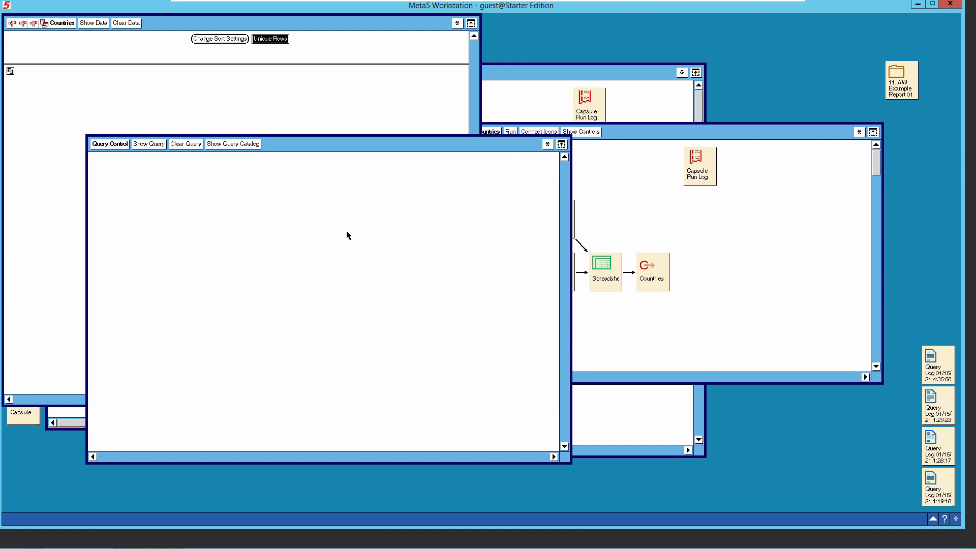
Add the SalesTerritoryCountry column from the dbo.DimSalesTerritory table of Internet Sales Facts to the Countries query.
{"action": "left_click", "coordinate": [221, 145]}
{"action": "left_click", "coordinate": [178, 182]}
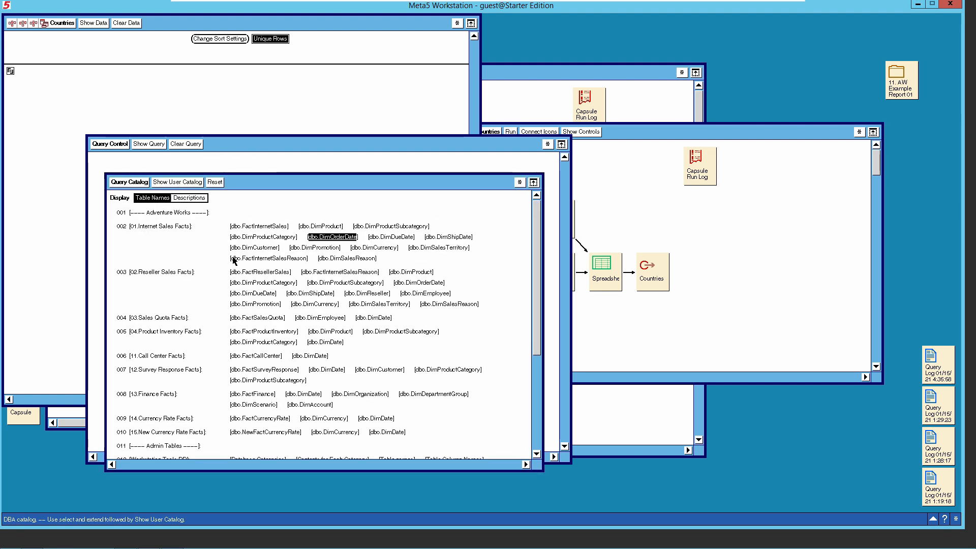
{"action": "left_click", "coordinate": [432, 248], "text": "shift"}
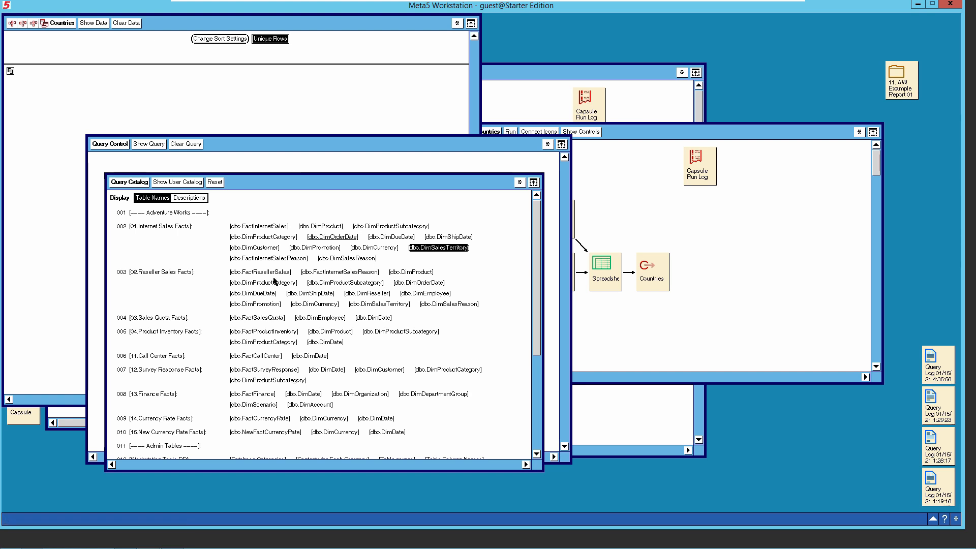
{"action": "left_click", "coordinate": [174, 183]}
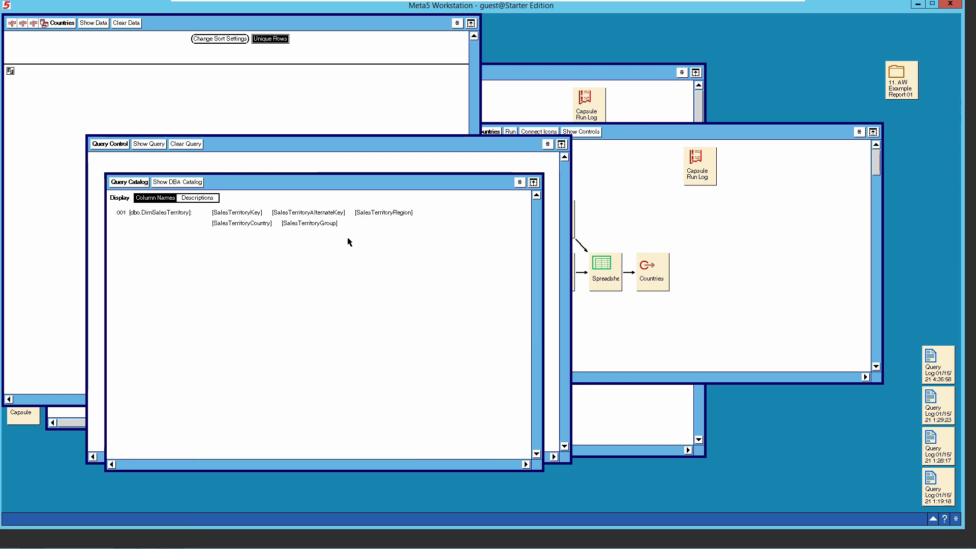
{"action": "left_click", "coordinate": [251, 223]}
{"action": "right_click", "coordinate": [251, 224]}
{"action": "left_click", "coordinate": [265, 223]}
{"action": "left_click", "coordinate": [87, 85]}
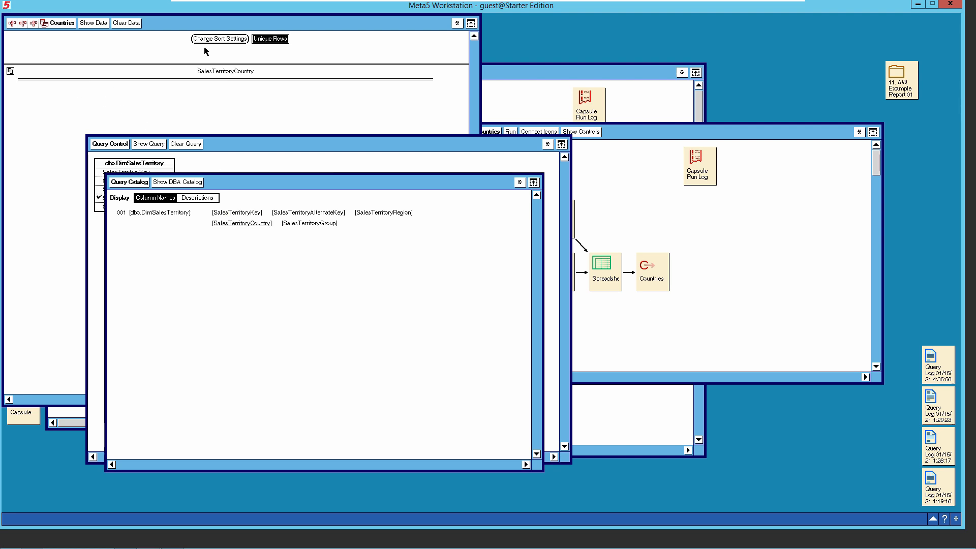
Sort the Countries query in ascending order by SalesTerritoryCountry at sorting level 1.
{"action": "left_click", "coordinate": [222, 39]}
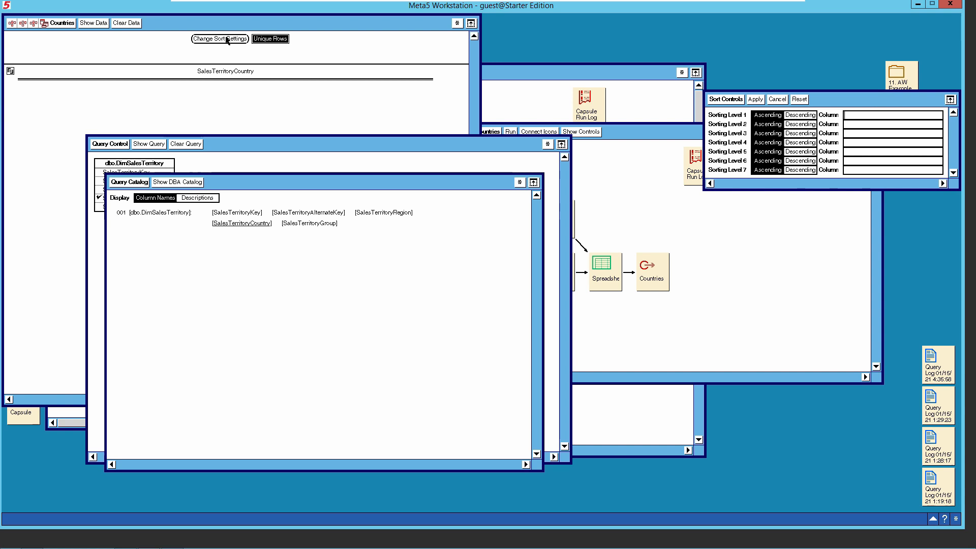
{"action": "left_click", "coordinate": [231, 70]}
{"action": "right_click", "coordinate": [231, 70]}
{"action": "left_click", "coordinate": [246, 72]}
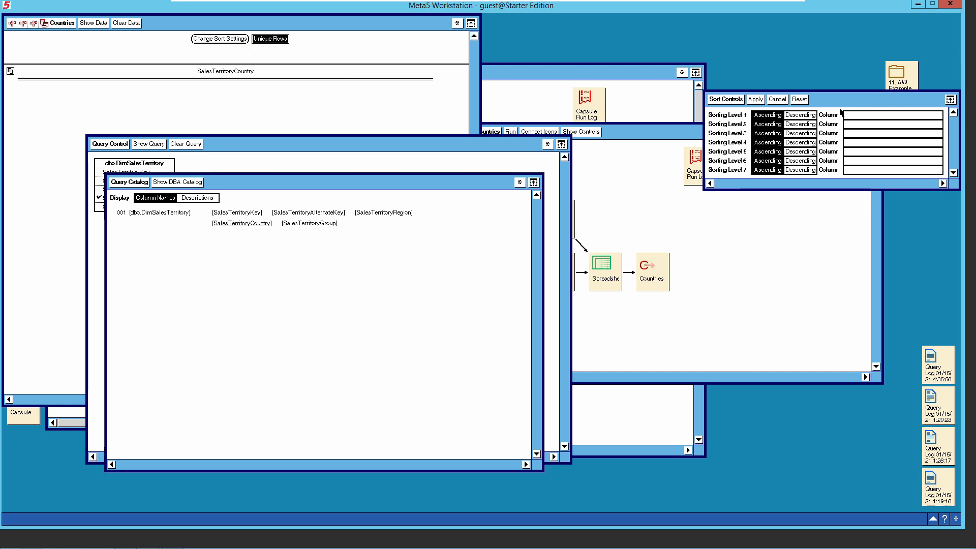
{"action": "left_click", "coordinate": [853, 117]}
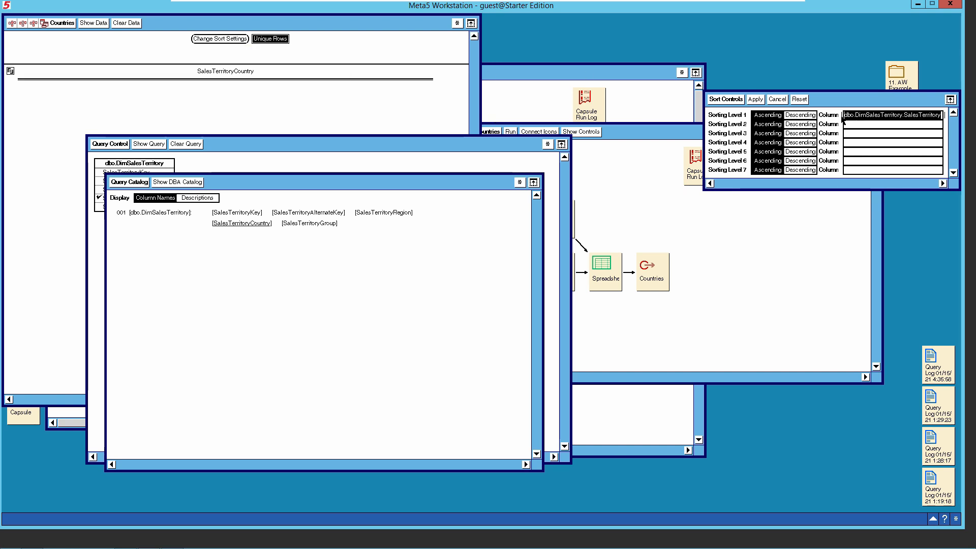
{"action": "left_click", "coordinate": [756, 99]}
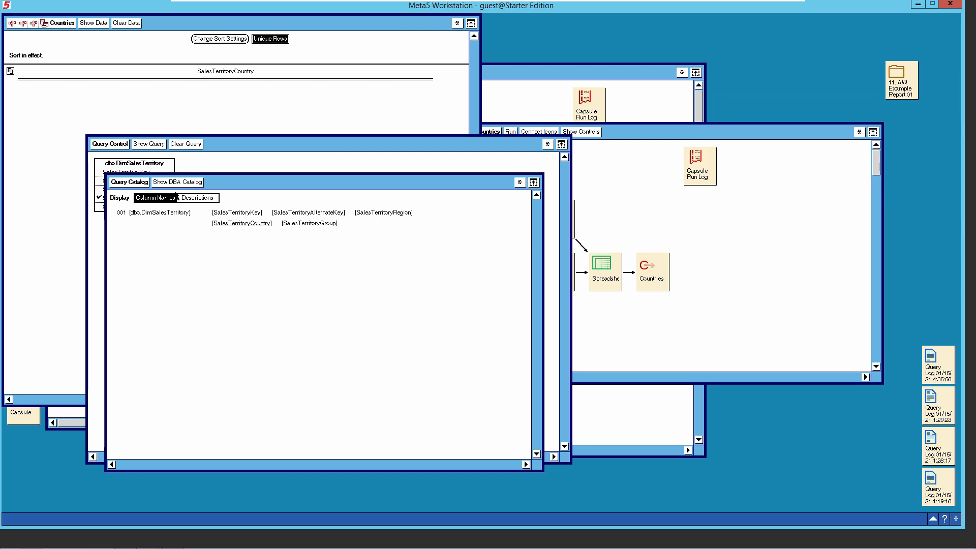
{"action": "left_click", "coordinate": [146, 185]}
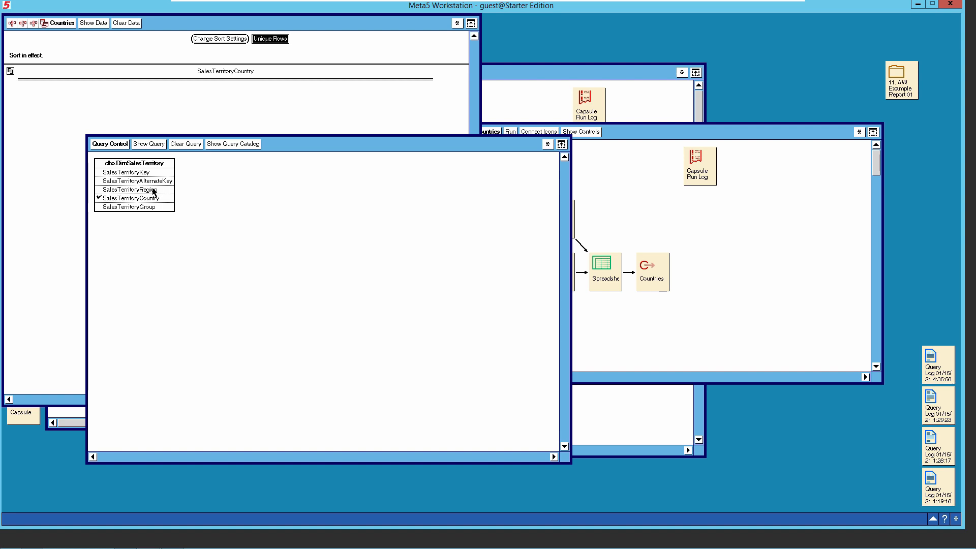
{"action": "left_click", "coordinate": [146, 208]}
{"action": "right_click", "coordinate": [142, 212]}
{"action": "left_click", "coordinate": [141, 229]}
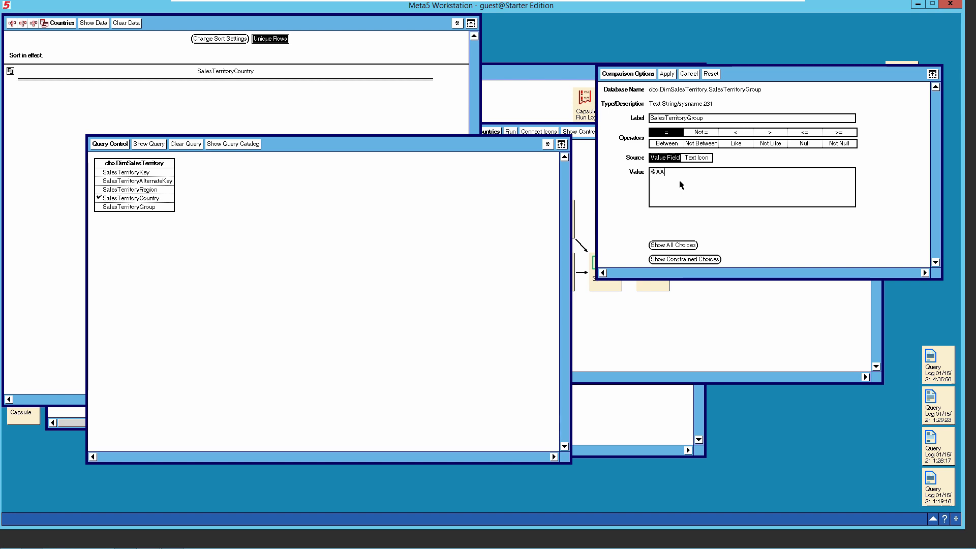
{"action": "left_click", "coordinate": [664, 75]}
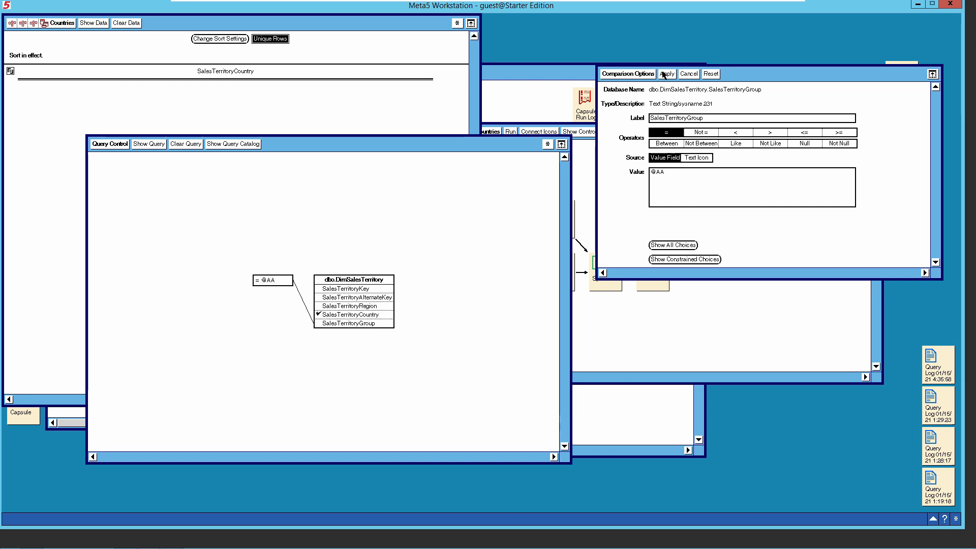
{"action": "left_click", "coordinate": [638, 74]}
{"action": "left_click", "coordinate": [354, 363]}
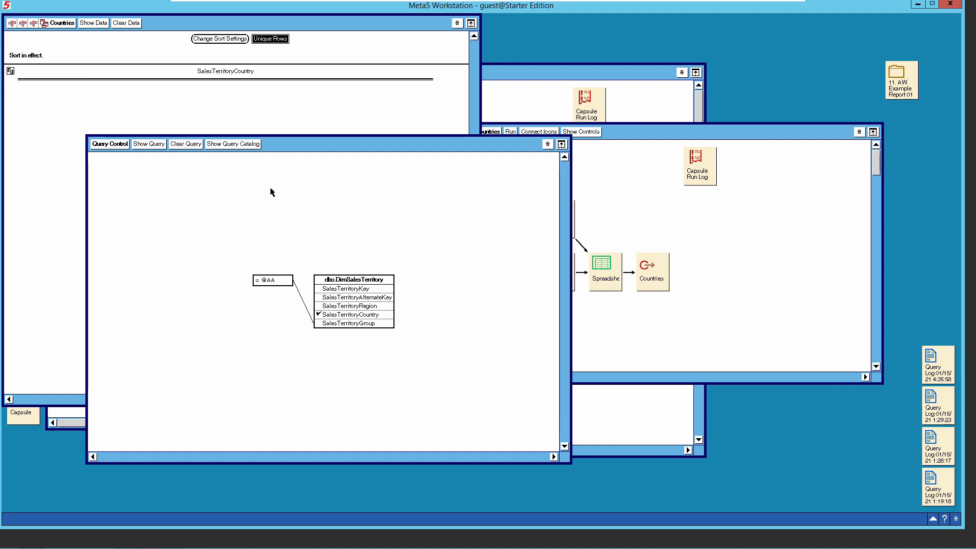
{"action": "left_click", "coordinate": [120, 145]}
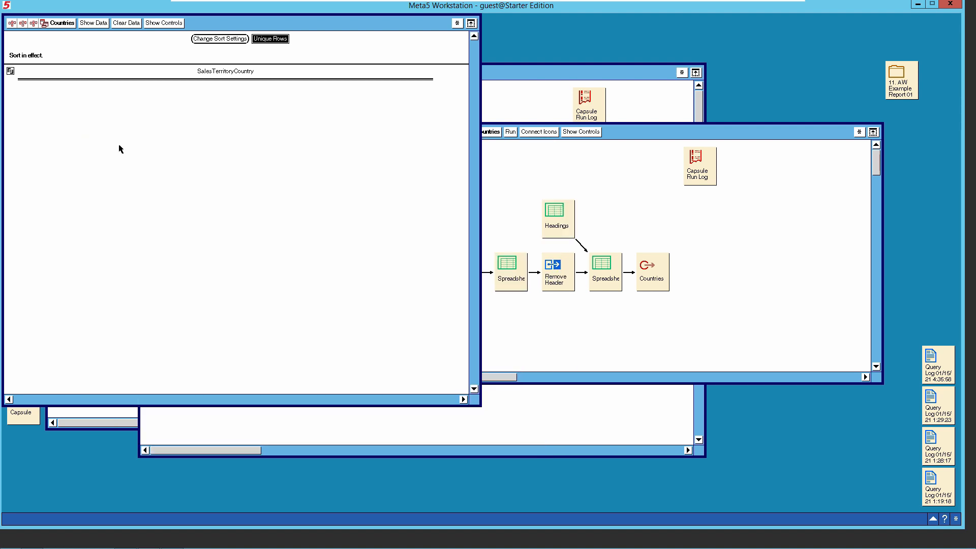
Retrieve the Countries query's data for review, and close the query and the Countries capsule.
{"action": "left_click", "coordinate": [93, 23]}
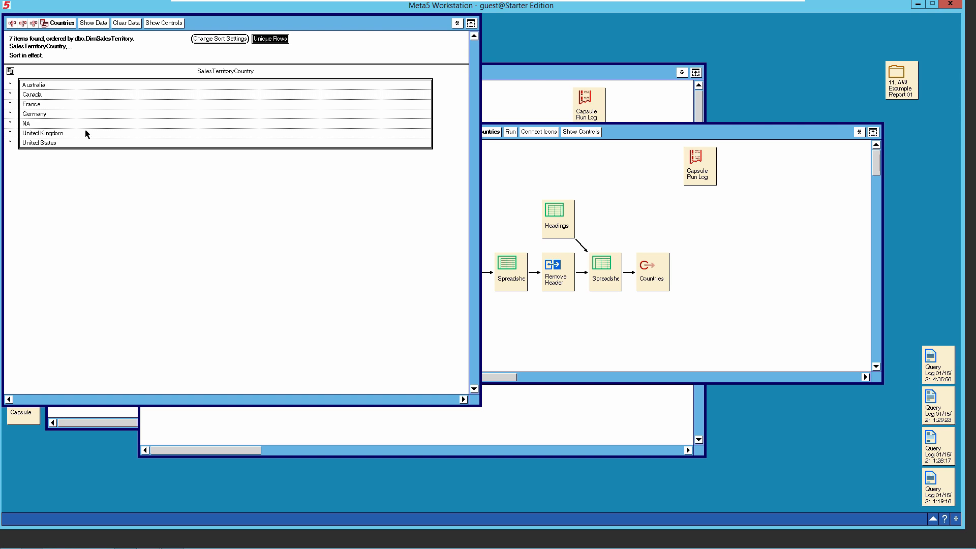
{"action": "left_click", "coordinate": [60, 24]}
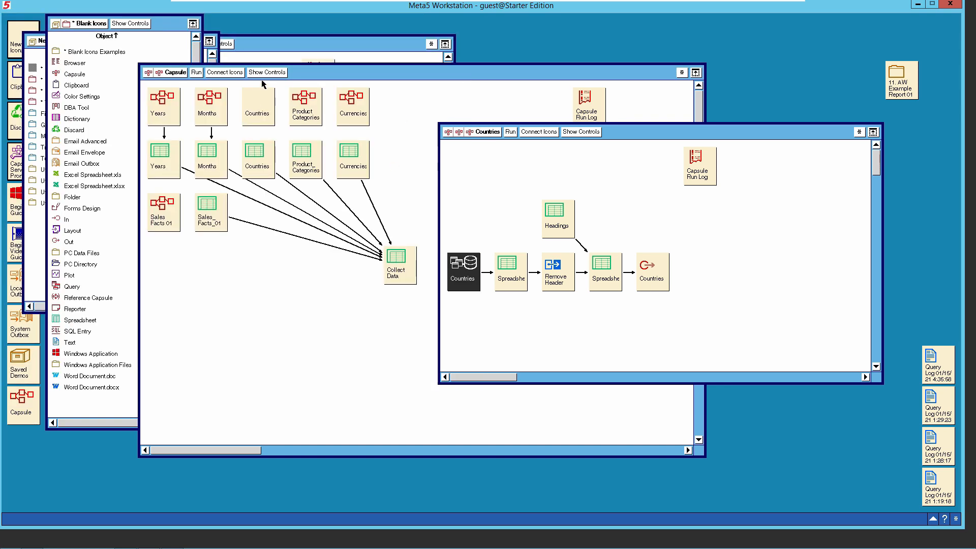
{"action": "left_click", "coordinate": [492, 134]}
{"action": "left_click", "coordinate": [275, 73]}
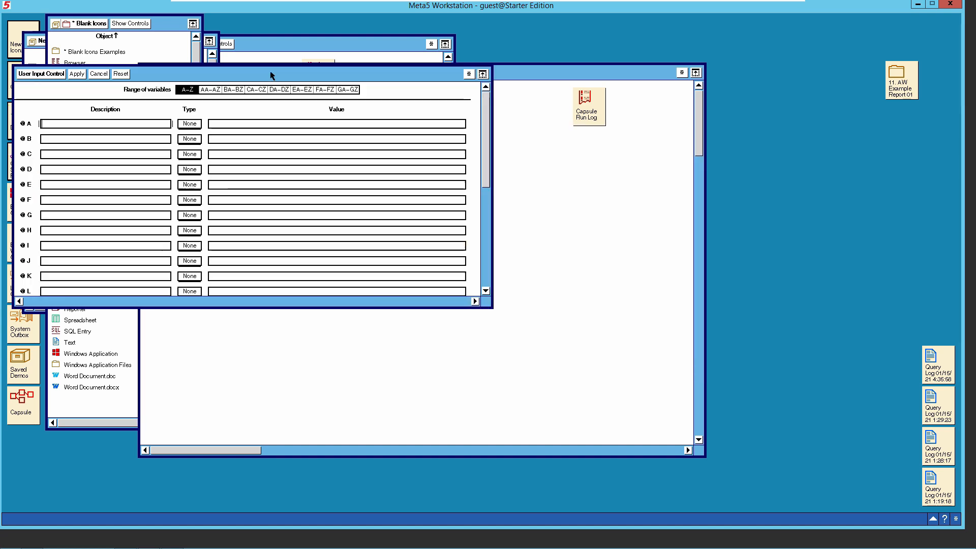
{"action": "left_click", "coordinate": [214, 91]}
{"action": "type", "text": "Sales"}
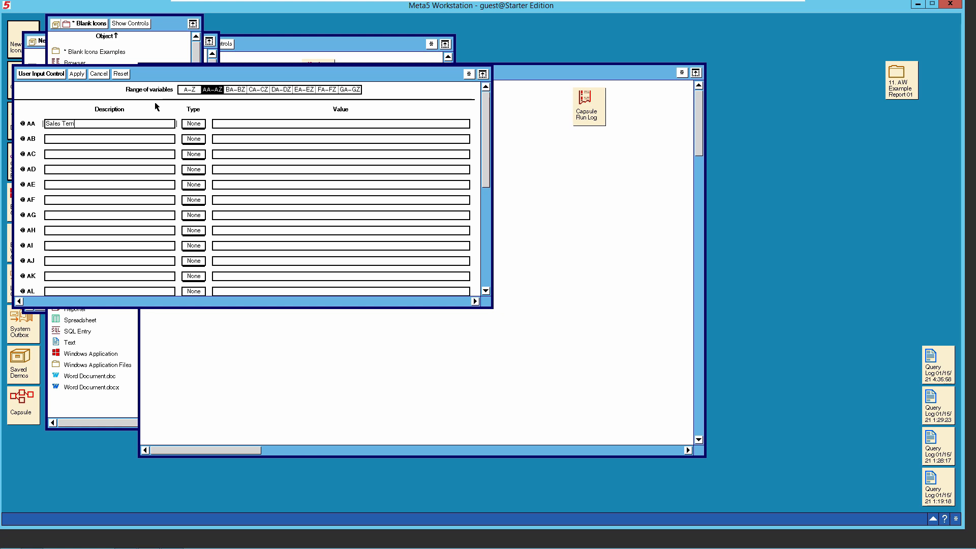
{"action": "type", "text": " Territory"}
{"action": "left_click", "coordinate": [231, 125]}
{"action": "type", "text": "Europe"}
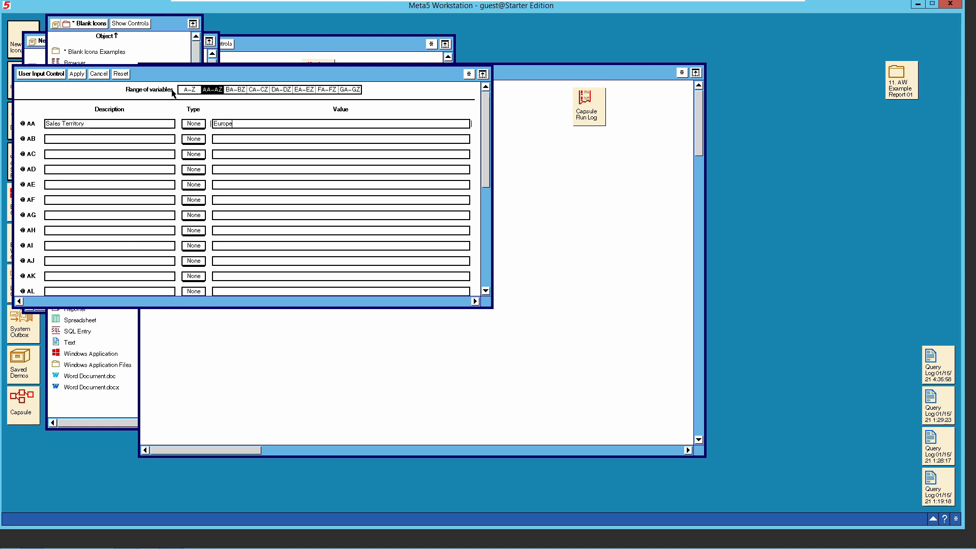
{"action": "left_click", "coordinate": [76, 74]}
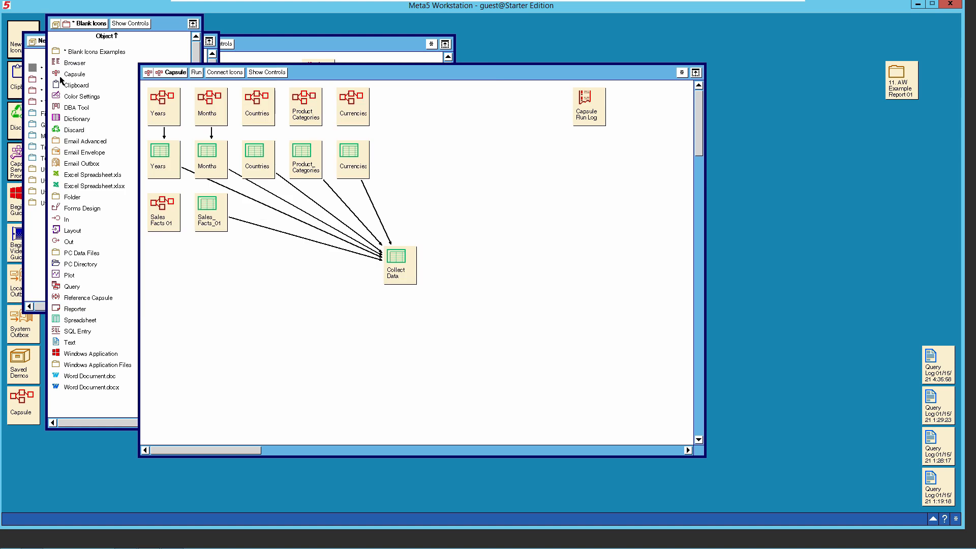
Close and reopen the main capsule from My AV First Dashboard, and check its AA-AZ user input variables.
{"action": "left_click", "coordinate": [177, 72]}
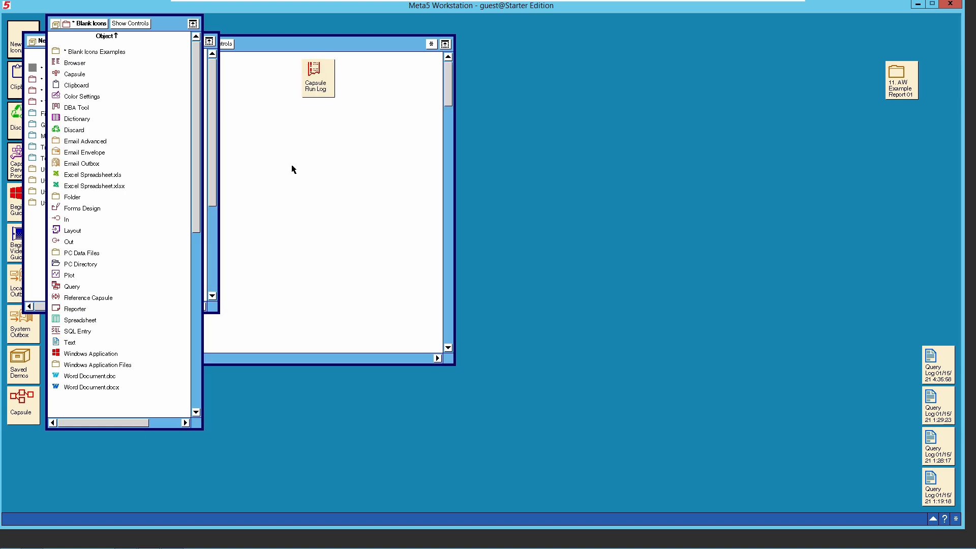
{"action": "left_click", "coordinate": [299, 48]}
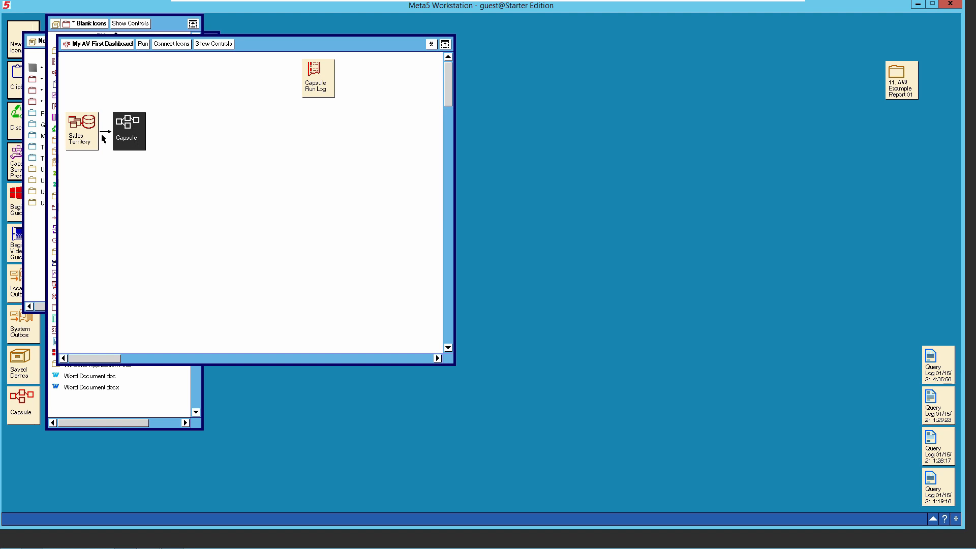
{"action": "double_click", "coordinate": [126, 134]}
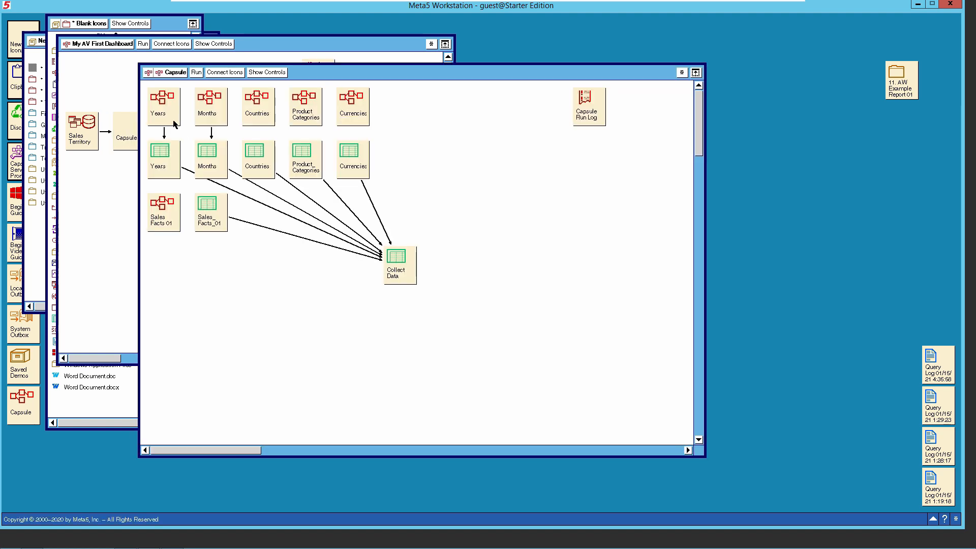
{"action": "left_click", "coordinate": [267, 72]}
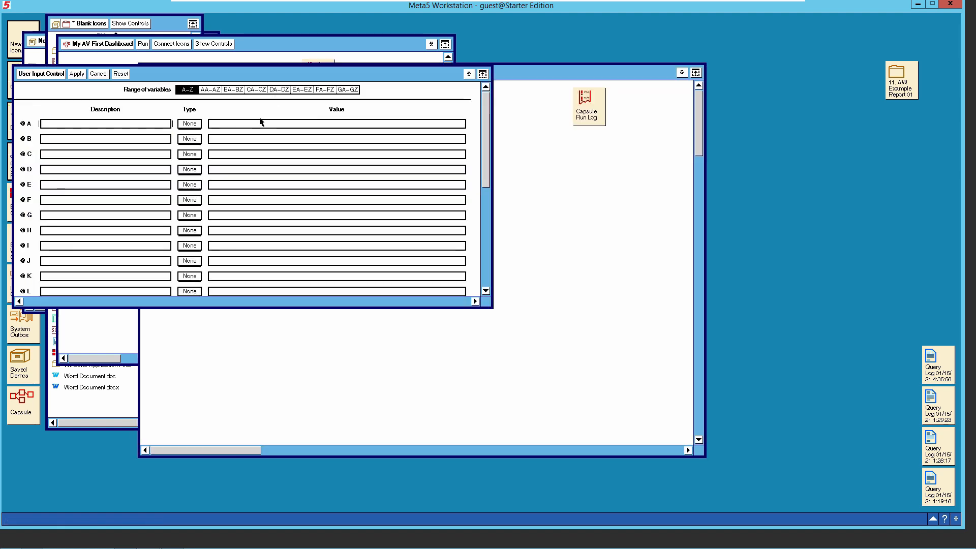
{"action": "left_click", "coordinate": [210, 89]}
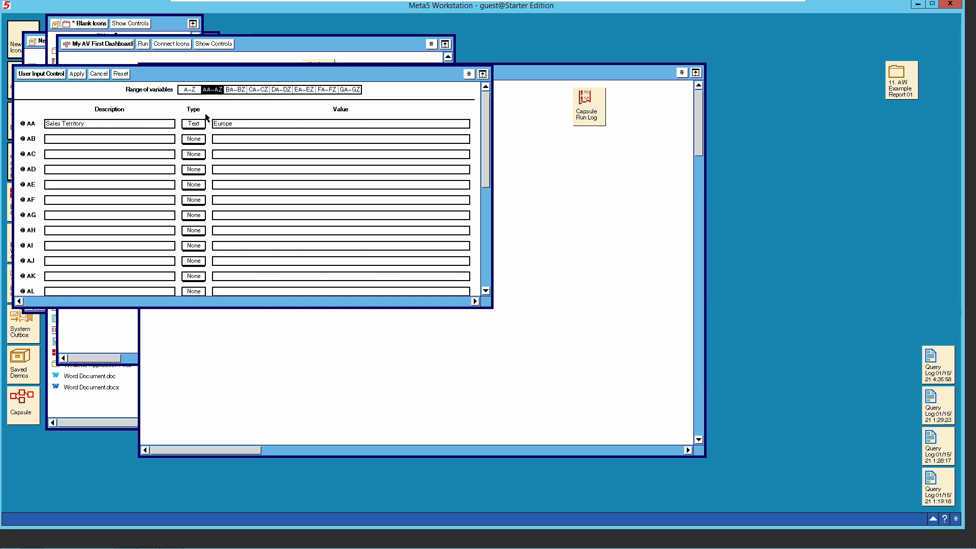
{"action": "left_click", "coordinate": [57, 75]}
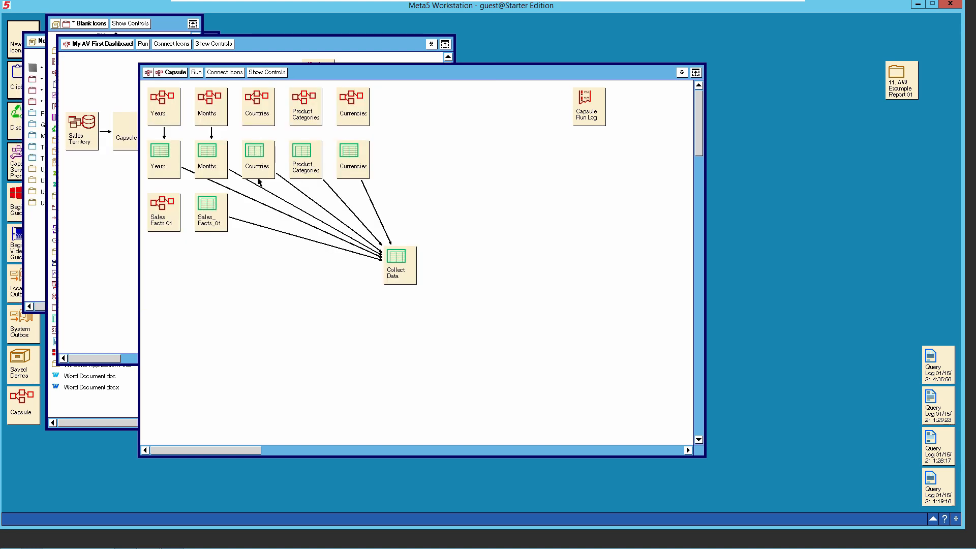
Open the Countries query inside the Countries capsule and retrieve its data.
{"action": "double_click", "coordinate": [262, 111]}
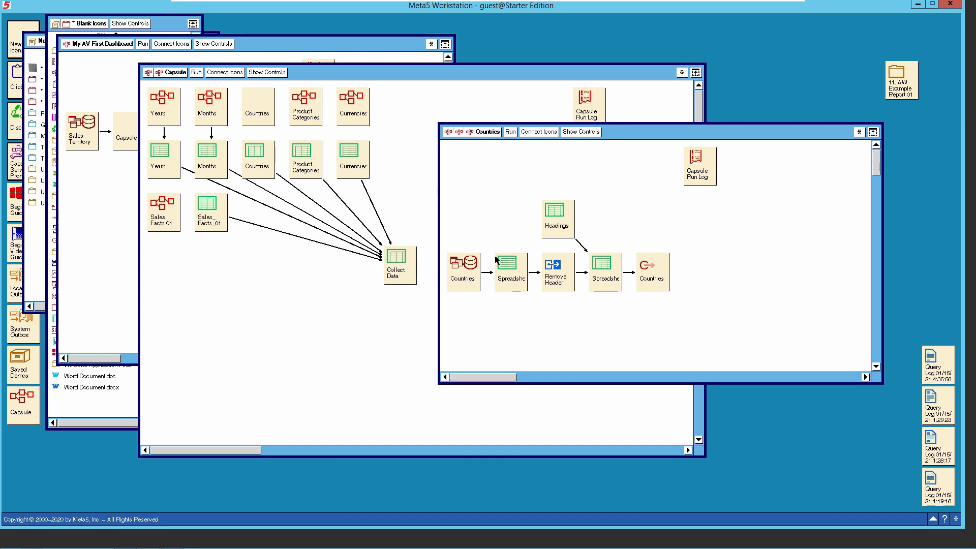
{"action": "double_click", "coordinate": [466, 271]}
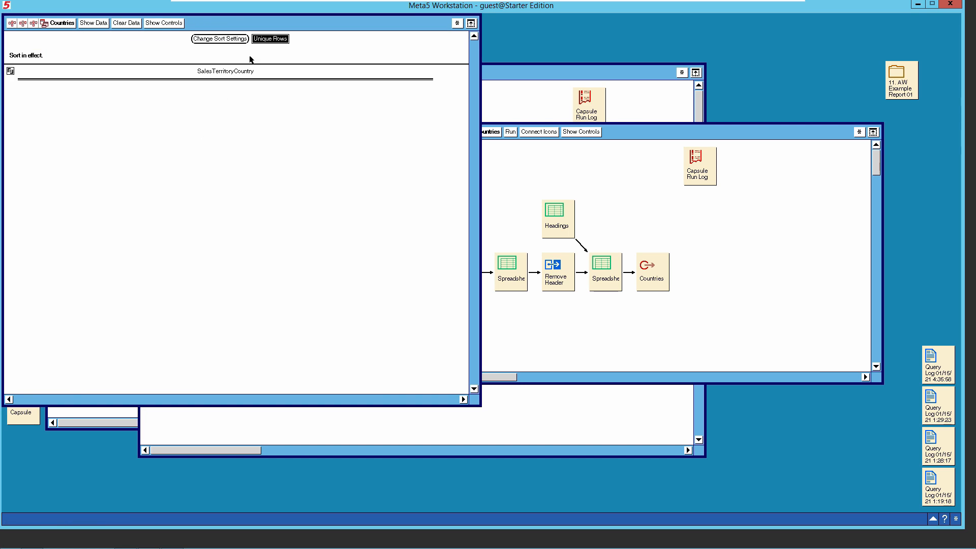
{"action": "left_click", "coordinate": [99, 23]}
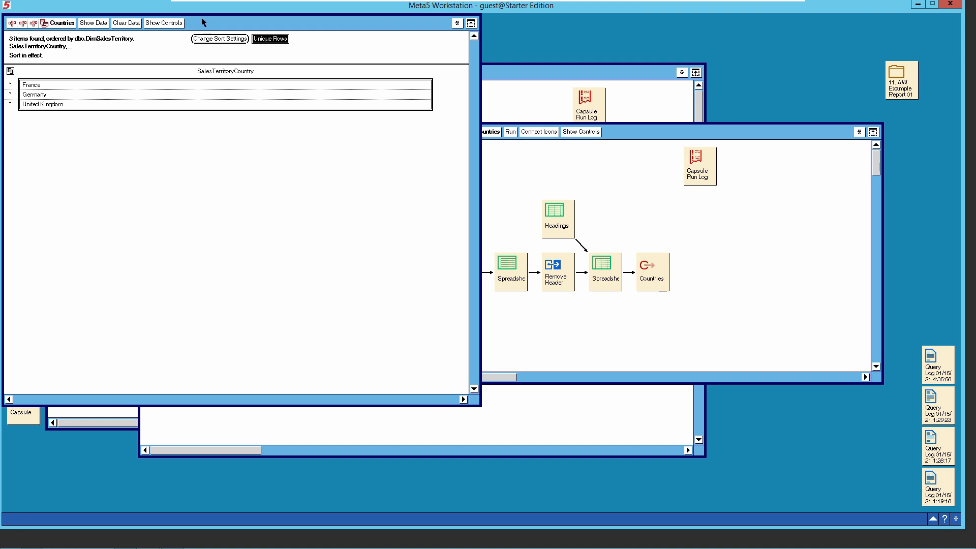
Capture the Countries query's SQL in an enlarged query log, and examine its SalesTerritoryGroup condition.
{"action": "left_click", "coordinate": [457, 23]}
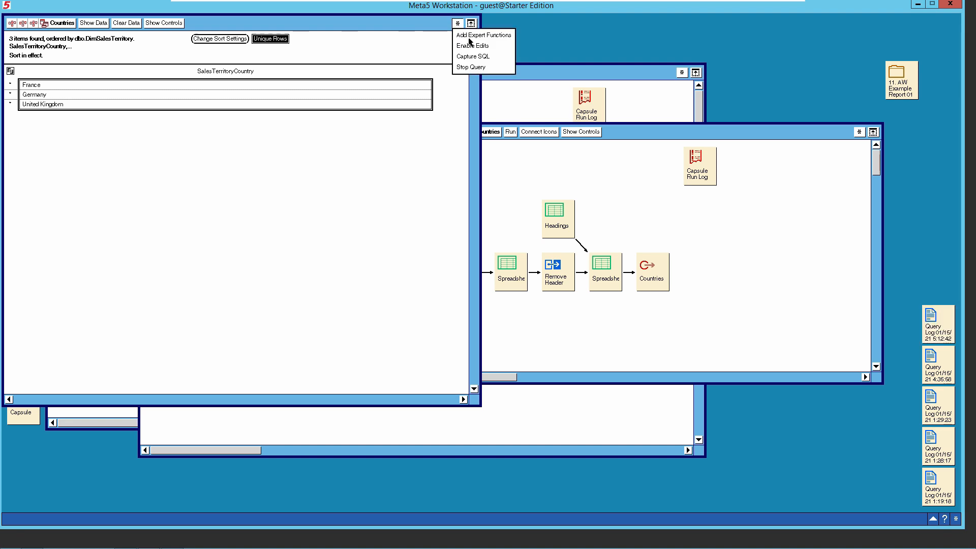
{"action": "left_click", "coordinate": [472, 56]}
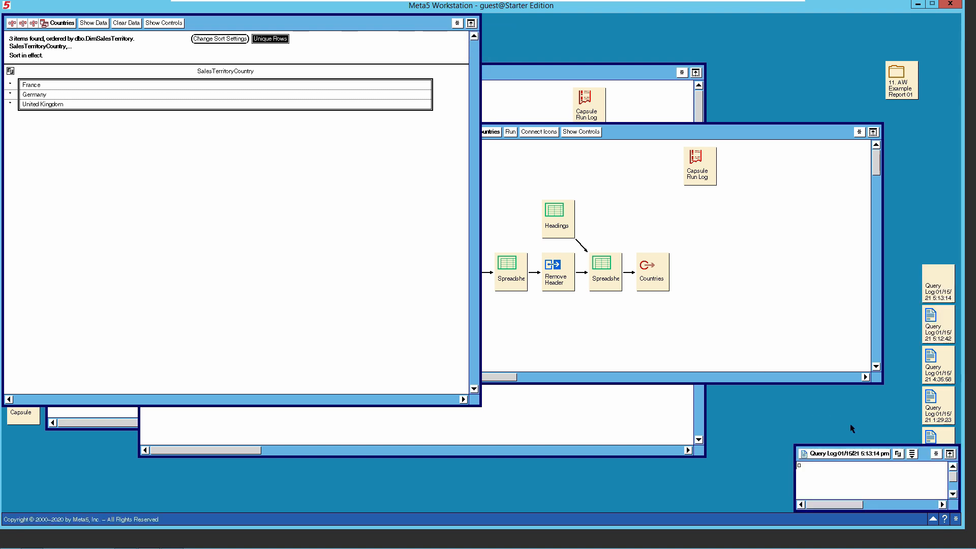
{"action": "left_click_drag", "start_coordinate": [922, 453], "coordinate": [310, 144]}
{"action": "left_click_drag", "start_coordinate": [349, 205], "coordinate": [603, 411]}
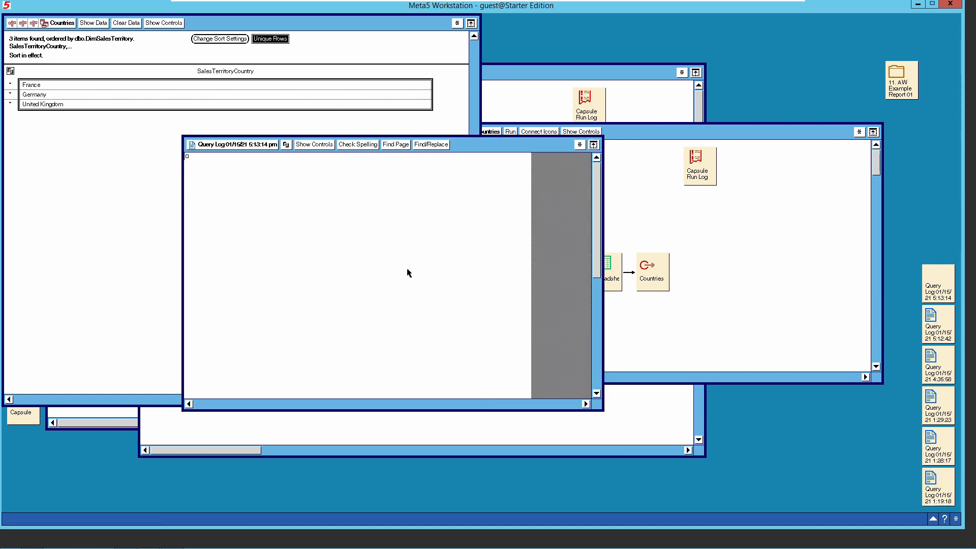
{"action": "left_click", "coordinate": [93, 23]}
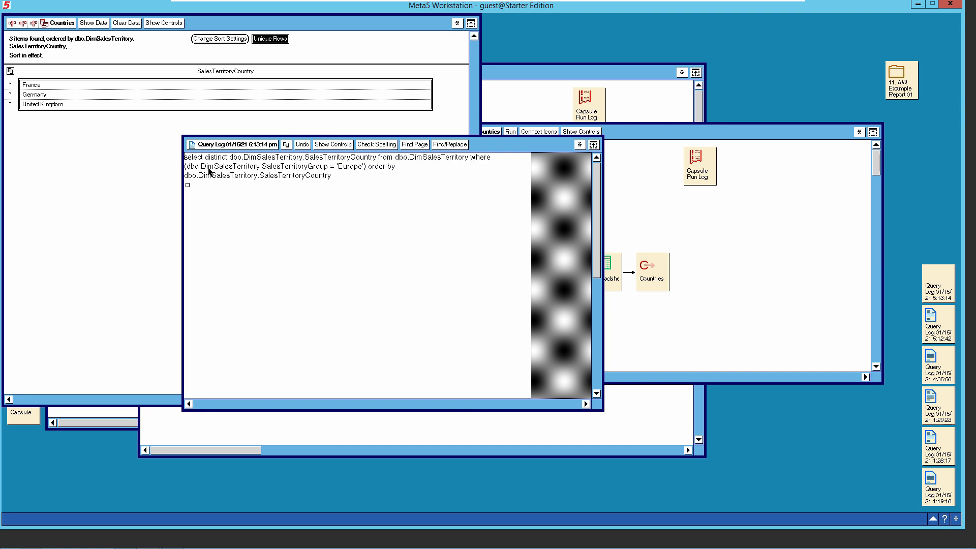
{"action": "left_click_drag", "start_coordinate": [201, 167], "coordinate": [413, 171]}
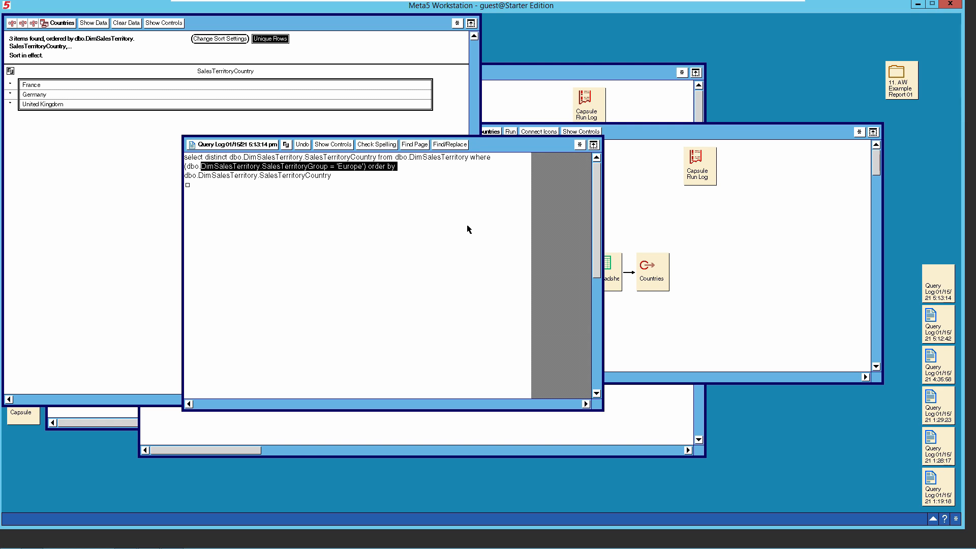
Close the open query log, delete all query logs from the desktop, and close the Countries query.
{"action": "double_click", "coordinate": [253, 145]}
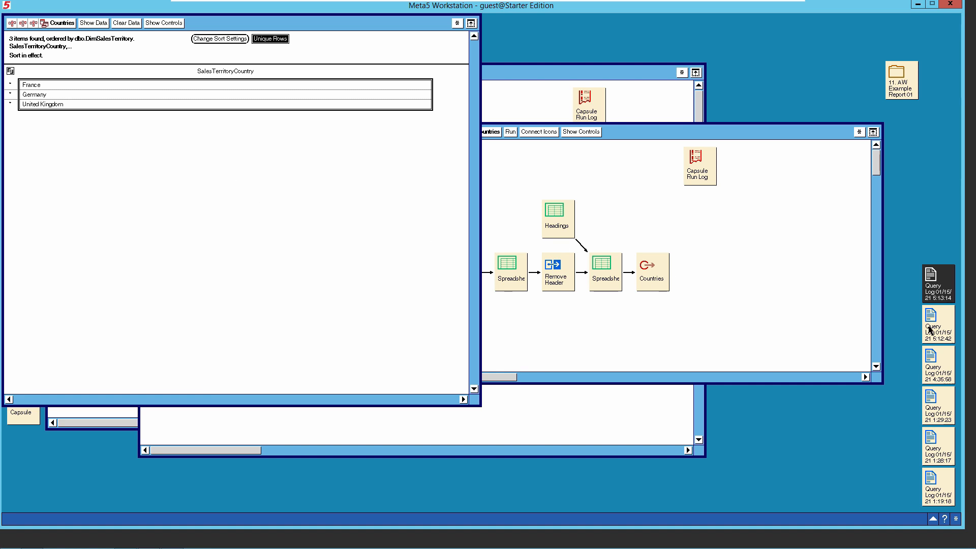
{"action": "left_click", "coordinate": [928, 330], "text": "shift"}
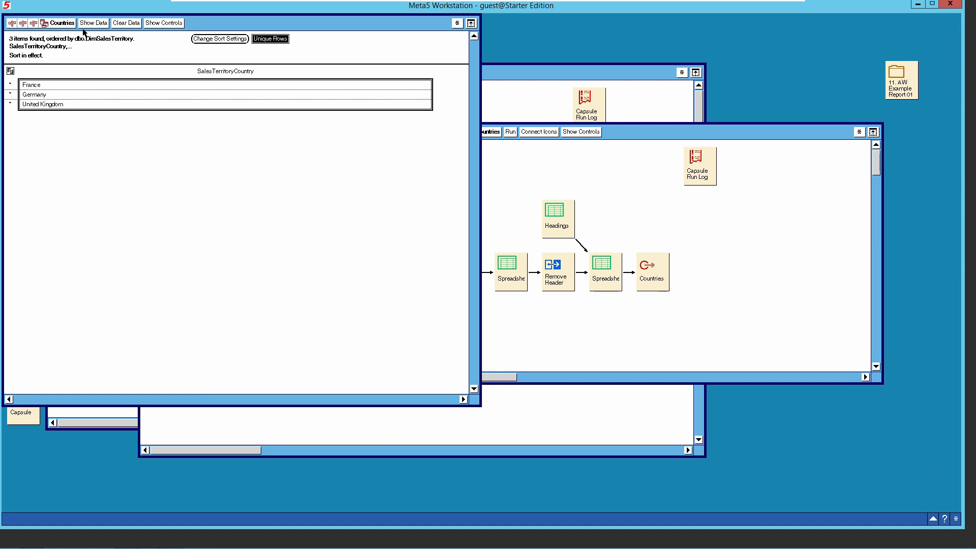
{"action": "left_click", "coordinate": [65, 25]}
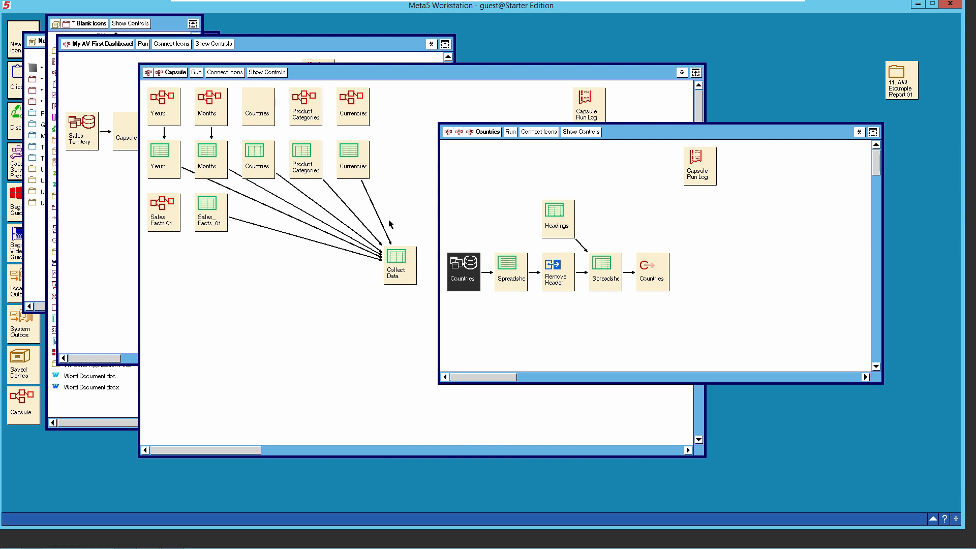
Erase the Year heading in cell A1 of the Countries capsule's Headings spreadsheet, and close the spreadsheet.
{"action": "left_click", "coordinate": [559, 231]}
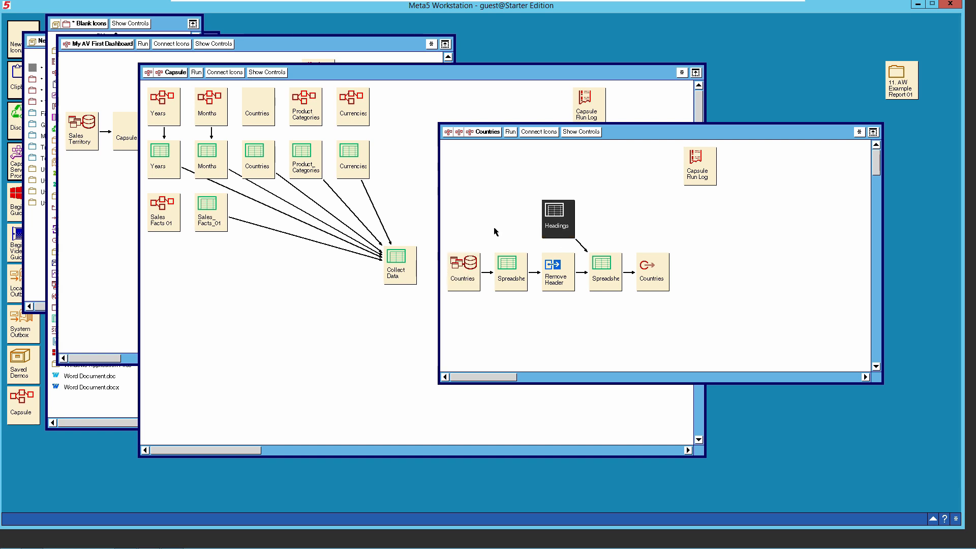
{"action": "double_click", "coordinate": [560, 225]}
{"action": "left_click", "coordinate": [96, 115]}
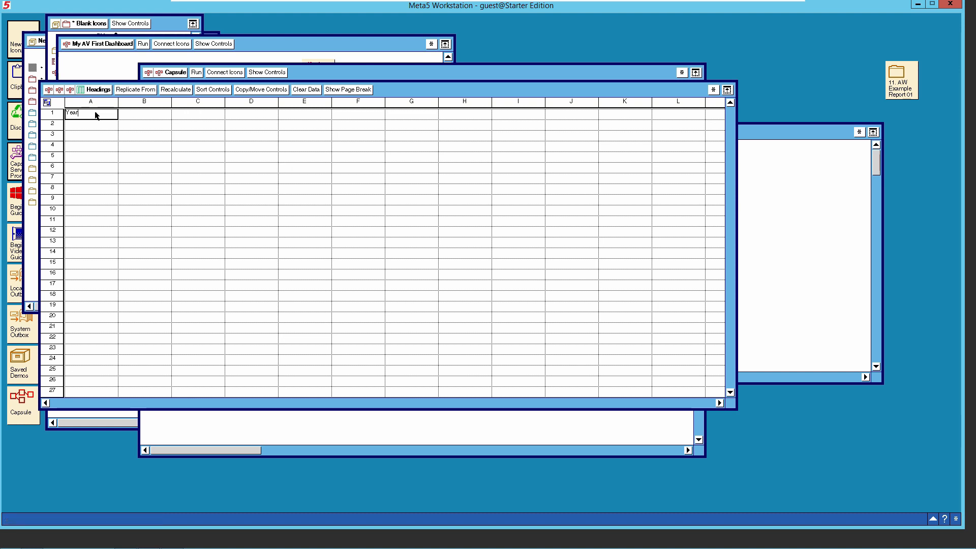
{"action": "key", "text": "BackSpace"}
{"action": "key", "text": "BackSpace"}
{"action": "key", "text": "BackSpace"}
{"action": "left_click", "coordinate": [97, 91]}
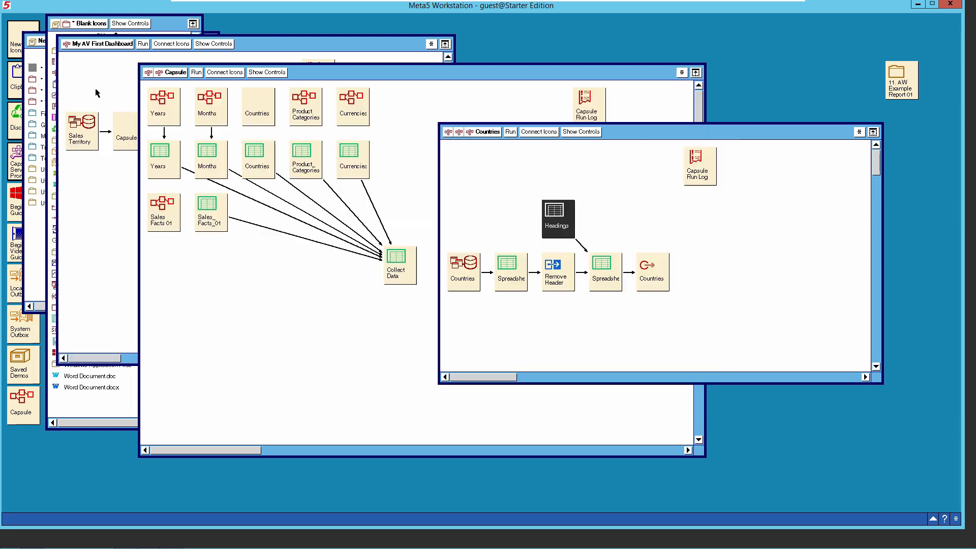
Run the Countries capsule from the Headings and Countries query icons, and check the data in its final spreadsheet.
{"action": "left_click", "coordinate": [606, 272]}
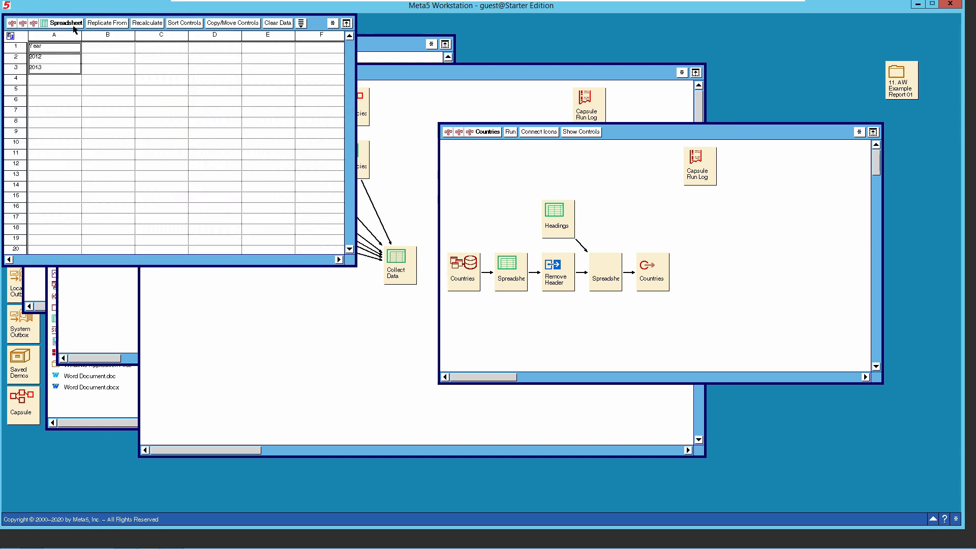
{"action": "double_click", "coordinate": [70, 24]}
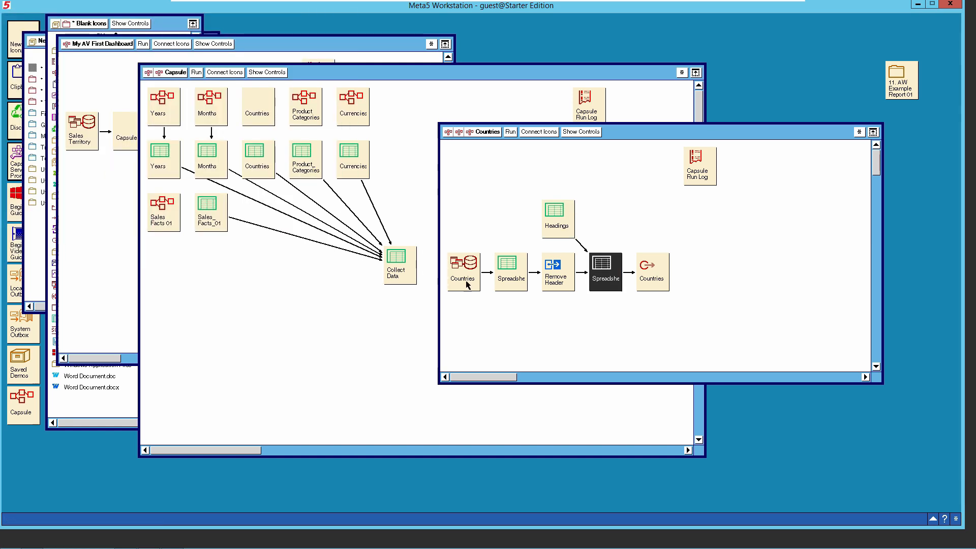
{"action": "left_click", "coordinate": [560, 217]}
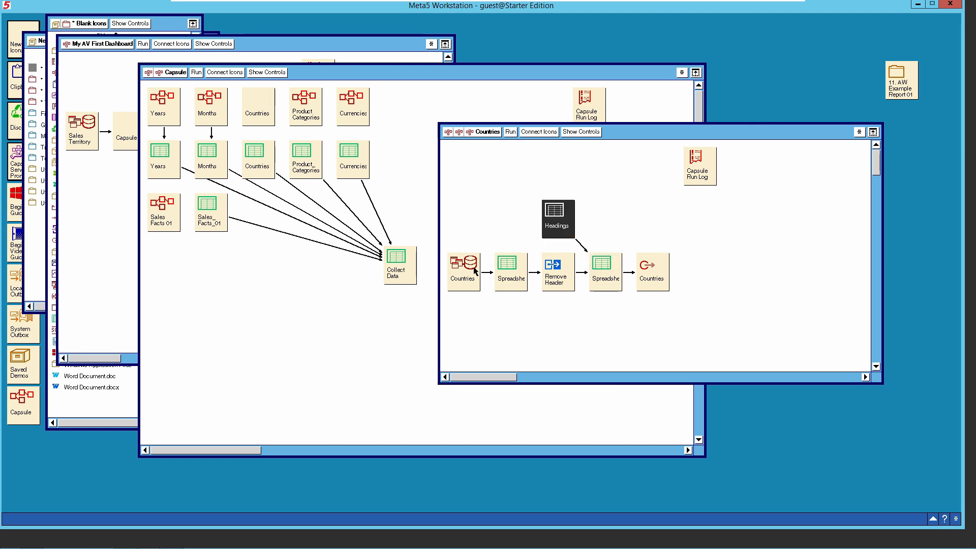
{"action": "left_click", "coordinate": [470, 272], "text": "shift"}
{"action": "left_click", "coordinate": [510, 133]}
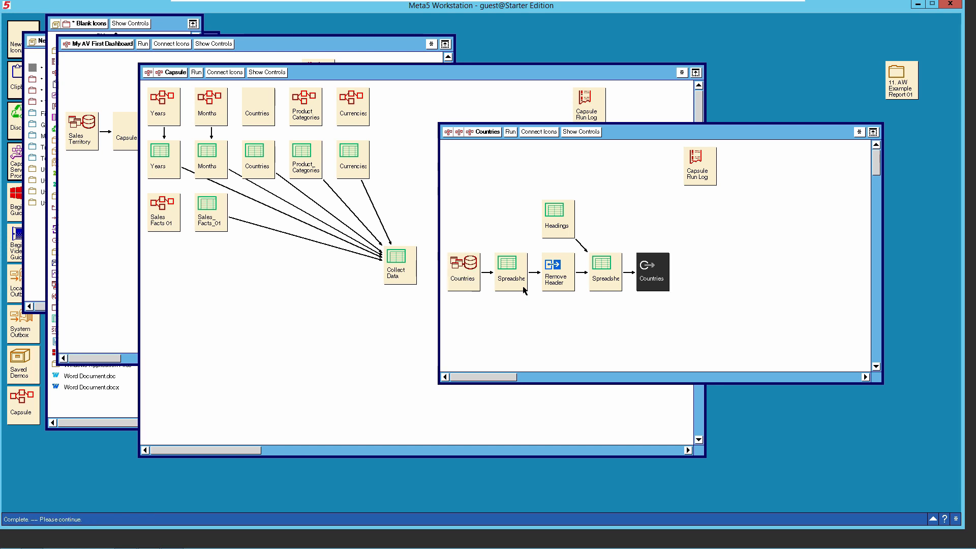
{"action": "double_click", "coordinate": [602, 276]}
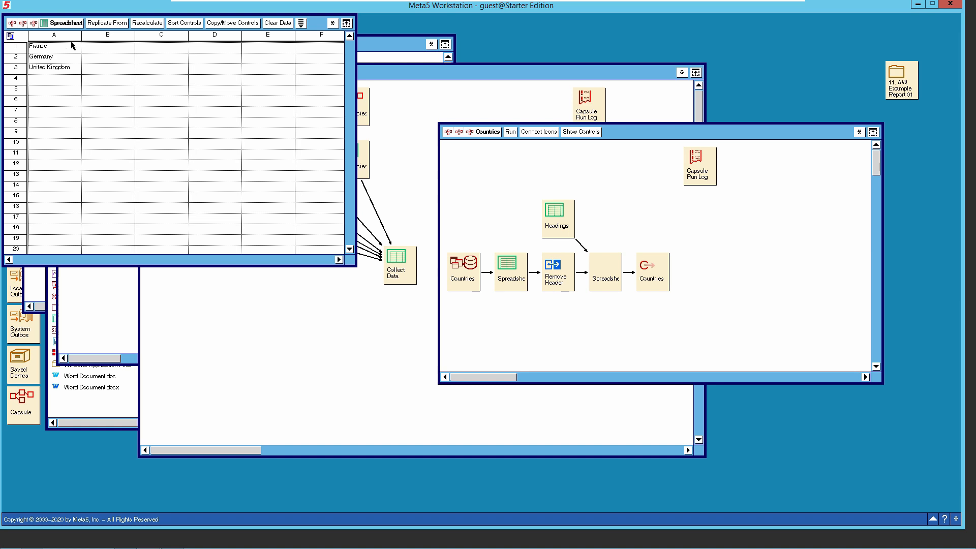
{"action": "left_click", "coordinate": [66, 24]}
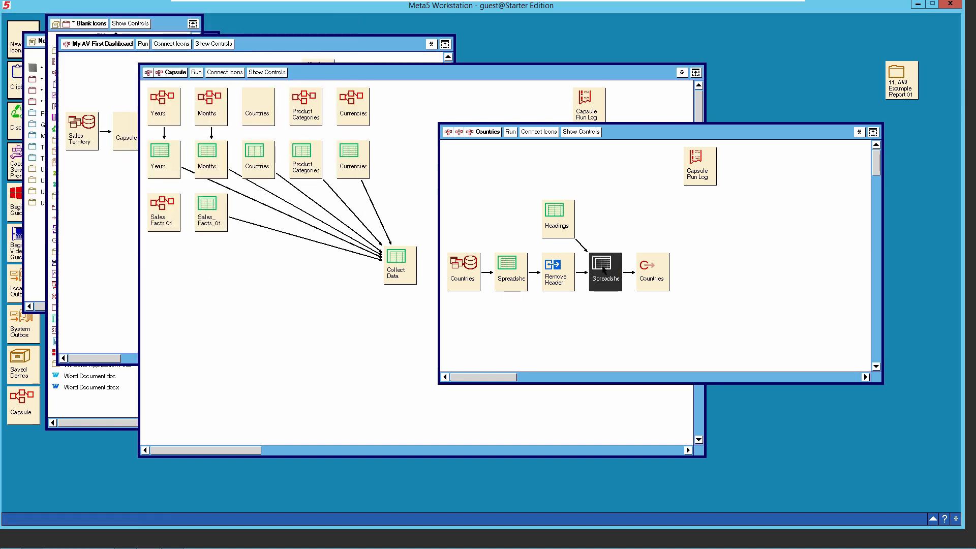
Delete the final spreadsheet between Remove Header and the Countries output in the Countries capsule.
{"action": "left_click", "coordinate": [582, 246]}
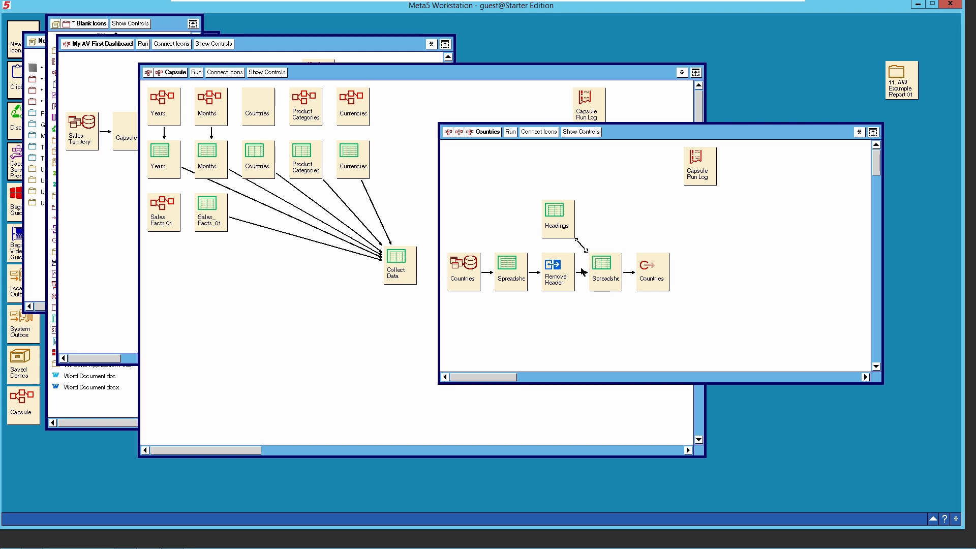
{"action": "left_click", "coordinate": [600, 275]}
{"action": "key", "text": "Delete"}
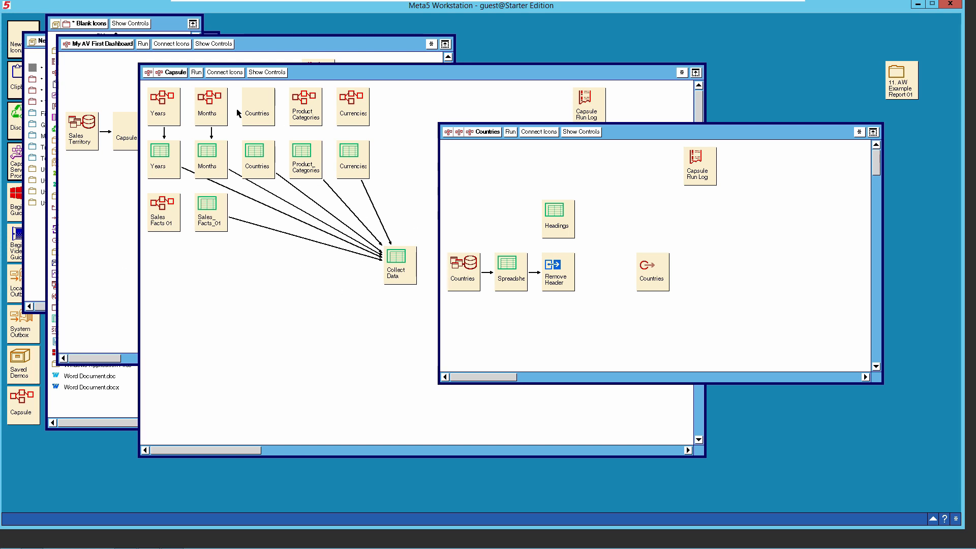
Copy the Years capsule's final spreadsheet into the Countries capsule between Remove Header and the Countries output, and close the Years capsule.
{"action": "left_click", "coordinate": [164, 111]}
{"action": "double_click", "coordinate": [164, 112]}
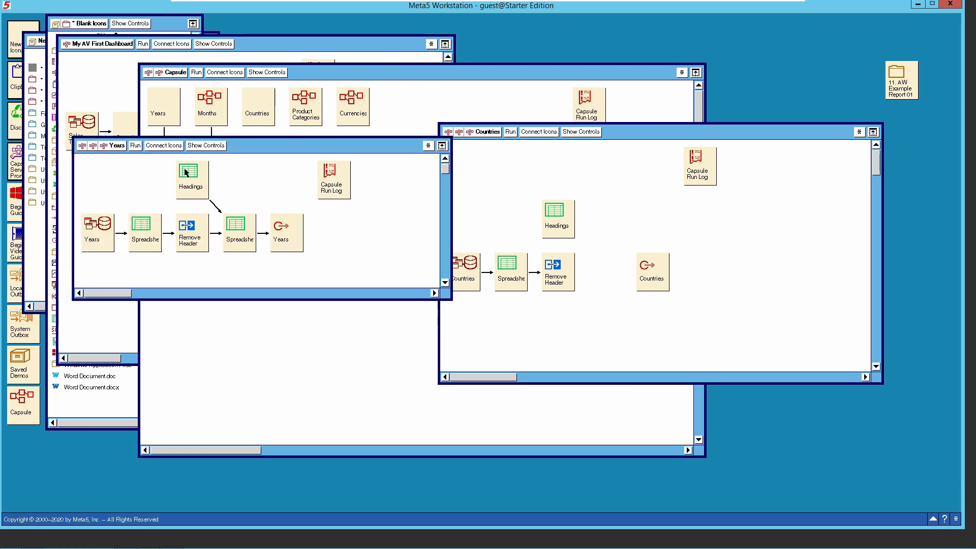
{"action": "left_click", "coordinate": [240, 237]}
{"action": "right_click", "coordinate": [240, 237]}
{"action": "left_click", "coordinate": [256, 238]}
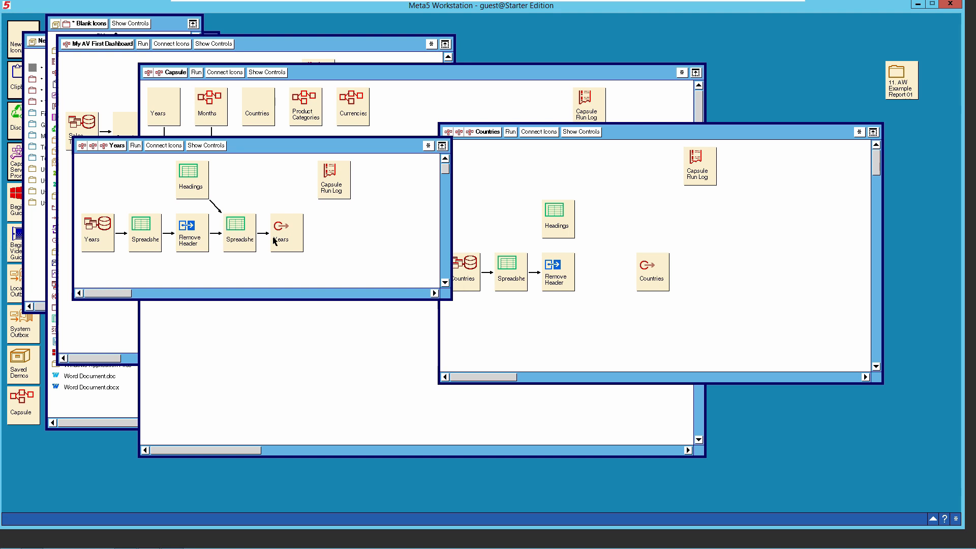
{"action": "left_click", "coordinate": [593, 273]}
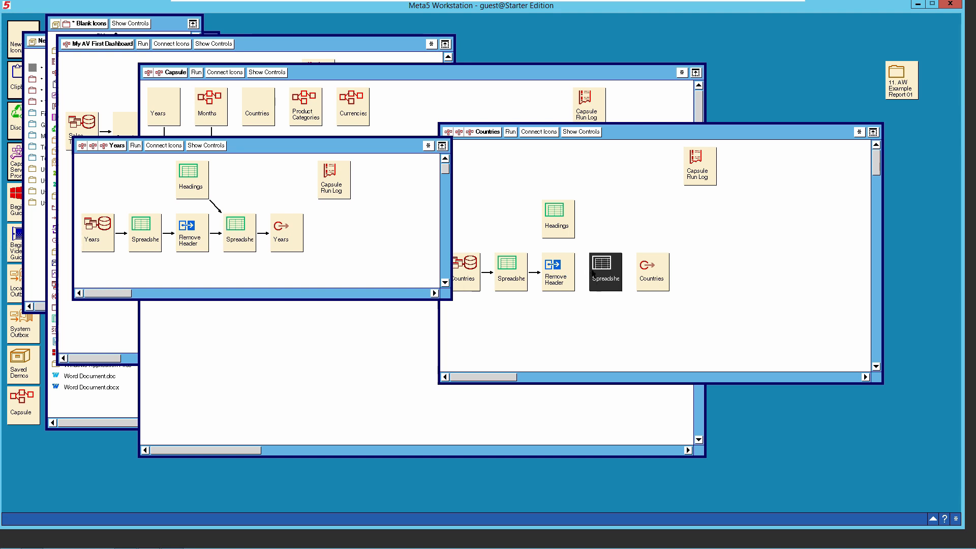
{"action": "left_click", "coordinate": [120, 147]}
Connect both Headings and Remove Header to the copied spreadsheet in the Countries capsule.
{"action": "left_click", "coordinate": [561, 227]}
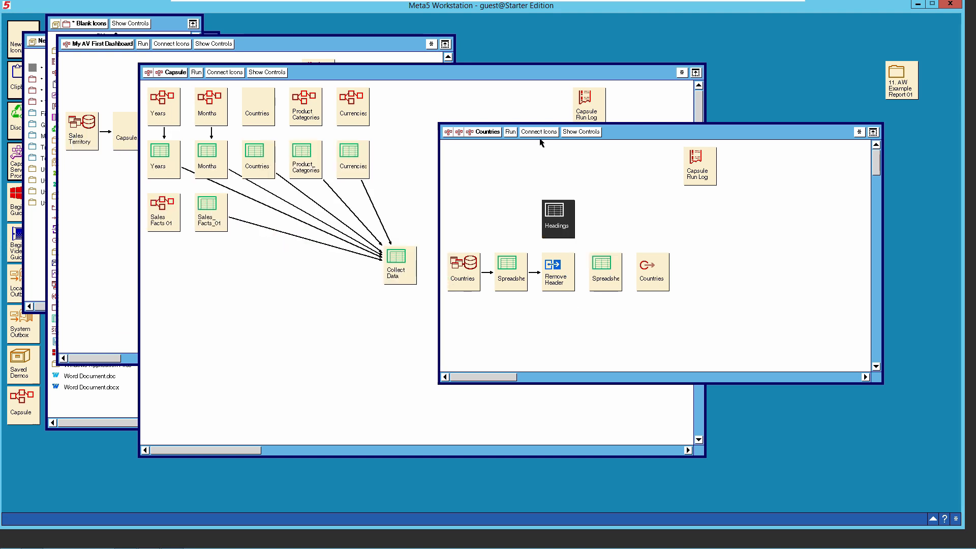
{"action": "left_click", "coordinate": [603, 268]}
{"action": "left_click", "coordinate": [556, 275]}
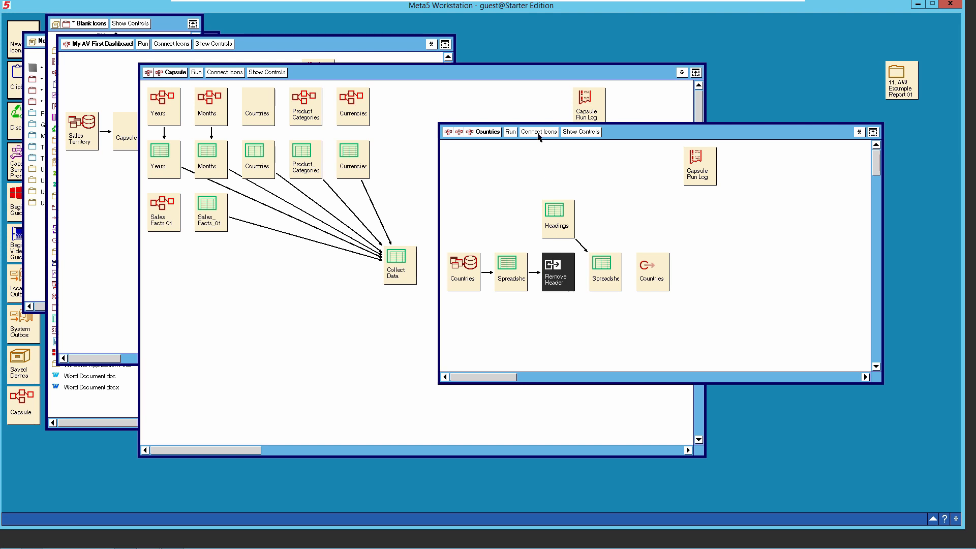
{"action": "left_click", "coordinate": [600, 274]}
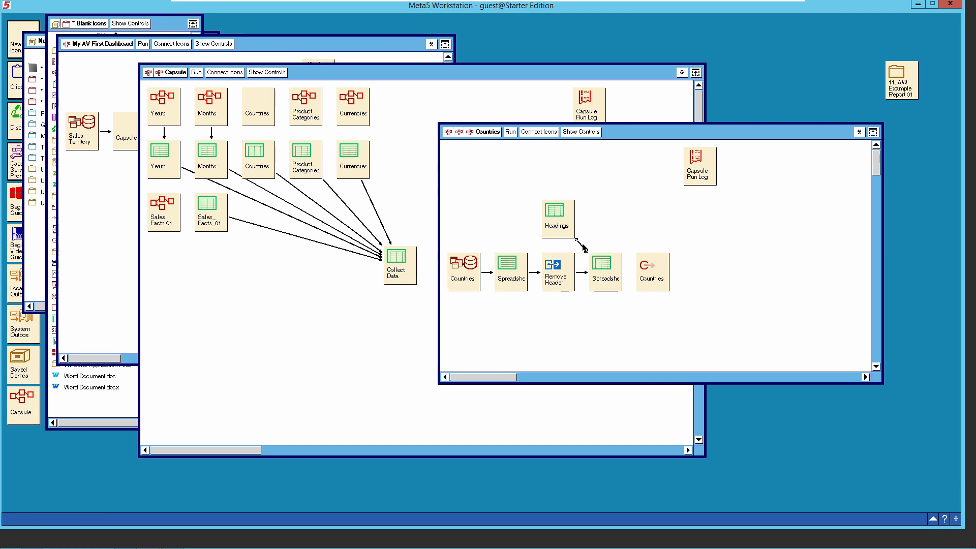
Set the Headings-to-Spreadsheet arrow to copy from region Headings to region Headings, and apply the arrow options.
{"action": "right_click", "coordinate": [583, 245]}
{"action": "left_click", "coordinate": [582, 259]}
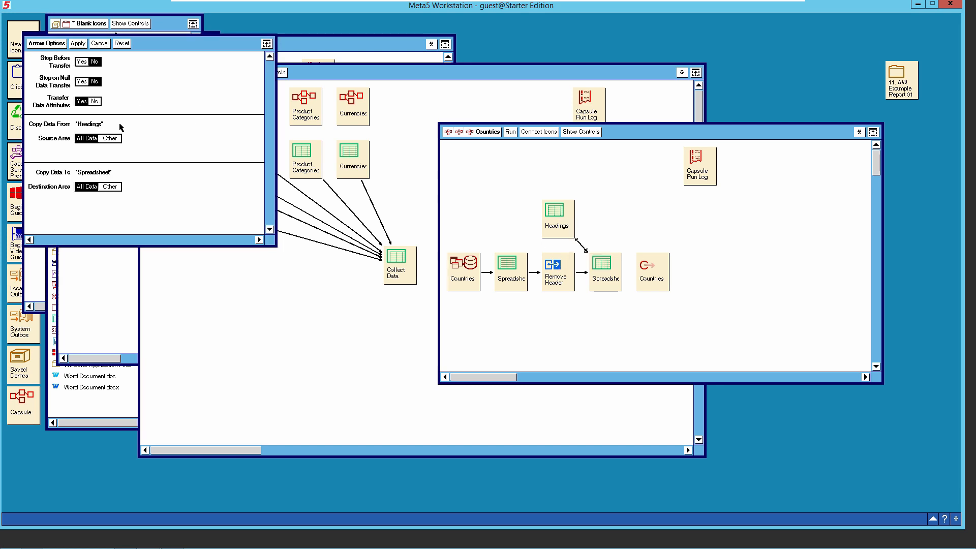
{"action": "left_click", "coordinate": [109, 139]}
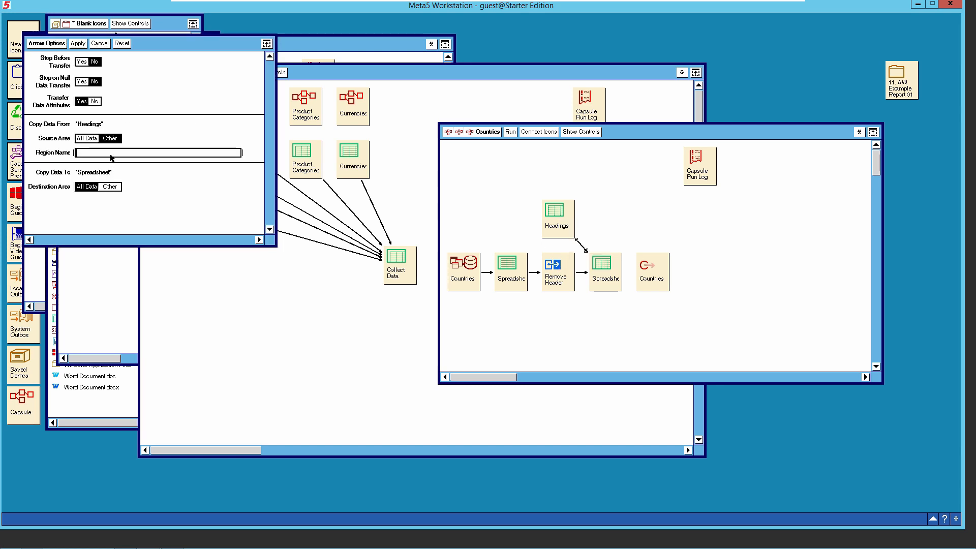
{"action": "type", "text": "Headings"}
{"action": "left_click", "coordinate": [121, 187]}
{"action": "type", "text": "Headings"}
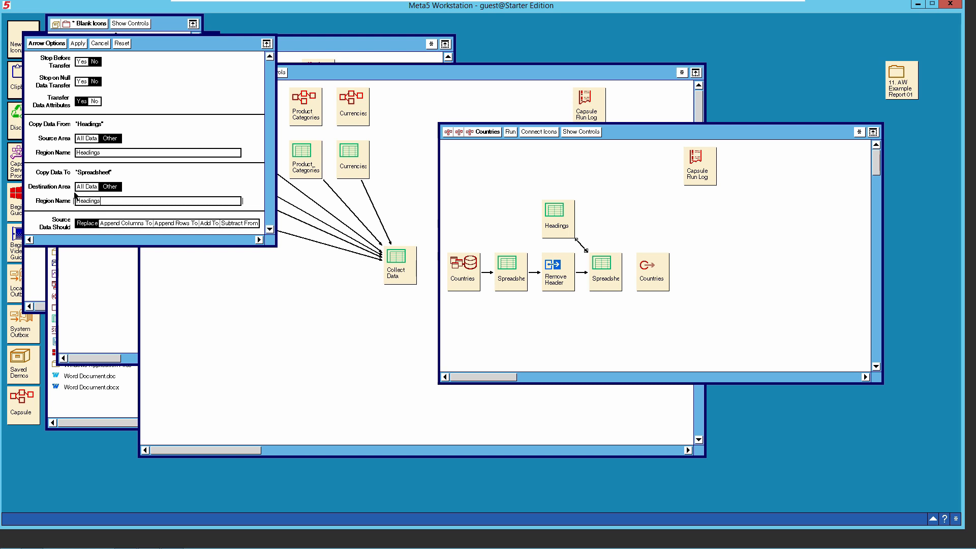
{"action": "left_click", "coordinate": [79, 44]}
{"action": "left_click", "coordinate": [57, 45]}
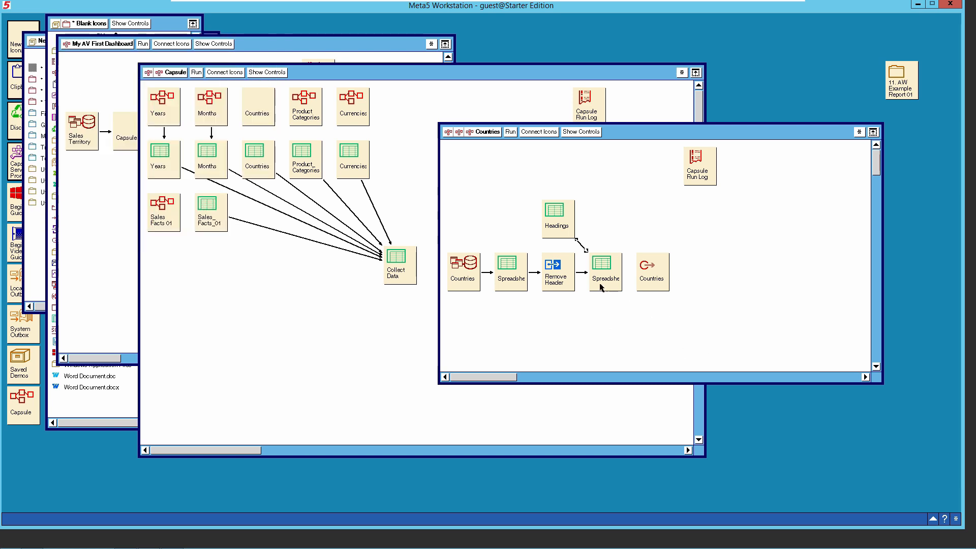
Set the Remove Header-to-Spreadsheet arrow's destination area to region Data01, and close the arrow options.
{"action": "left_click", "coordinate": [584, 274]}
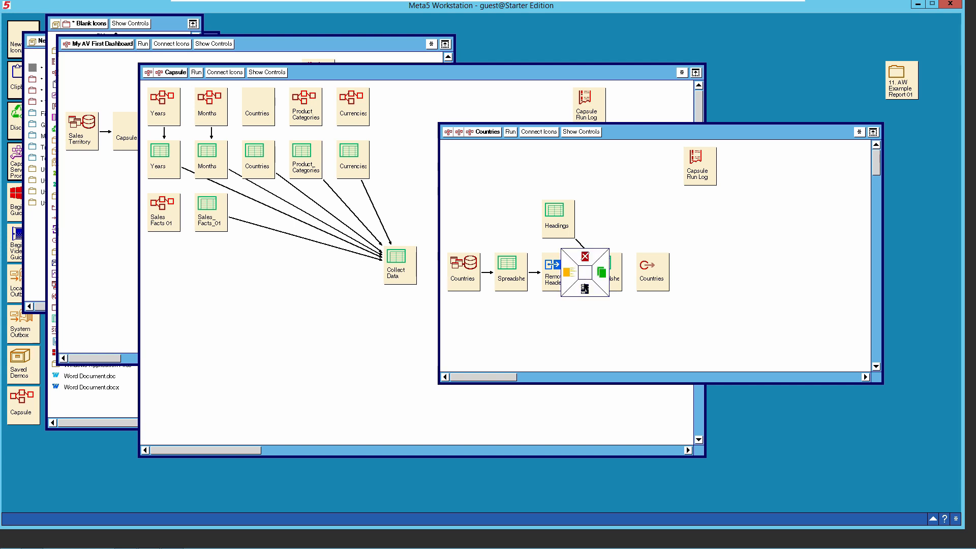
{"action": "left_click", "coordinate": [553, 282]}
{"action": "left_click", "coordinate": [112, 187]}
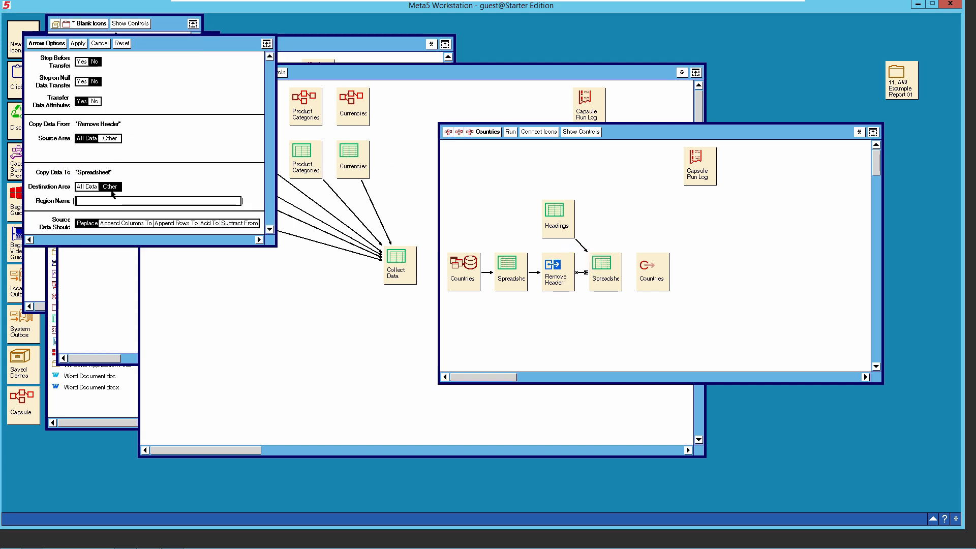
{"action": "type", "text": "Data01"}
{"action": "left_click", "coordinate": [57, 45]}
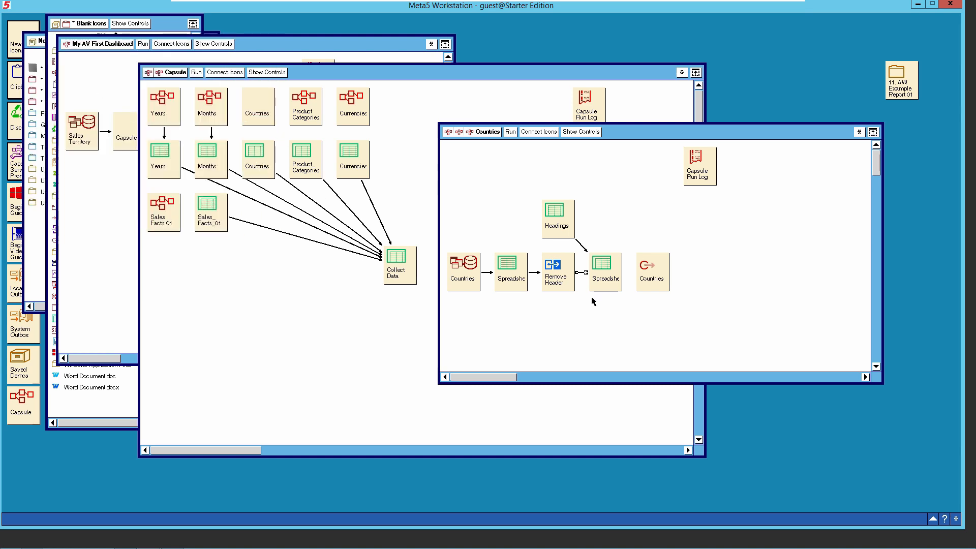
Connect the copied spreadsheet to the Countries output in the Countries capsule, and check the spreadsheet's contents.
{"action": "left_click", "coordinate": [606, 274]}
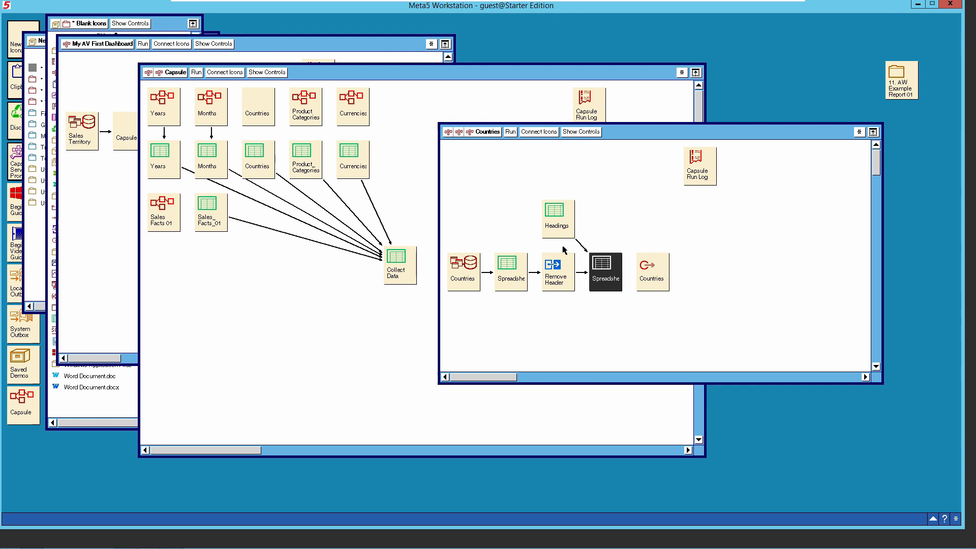
{"action": "left_click", "coordinate": [539, 131]}
{"action": "left_click", "coordinate": [640, 276]}
{"action": "double_click", "coordinate": [607, 273]}
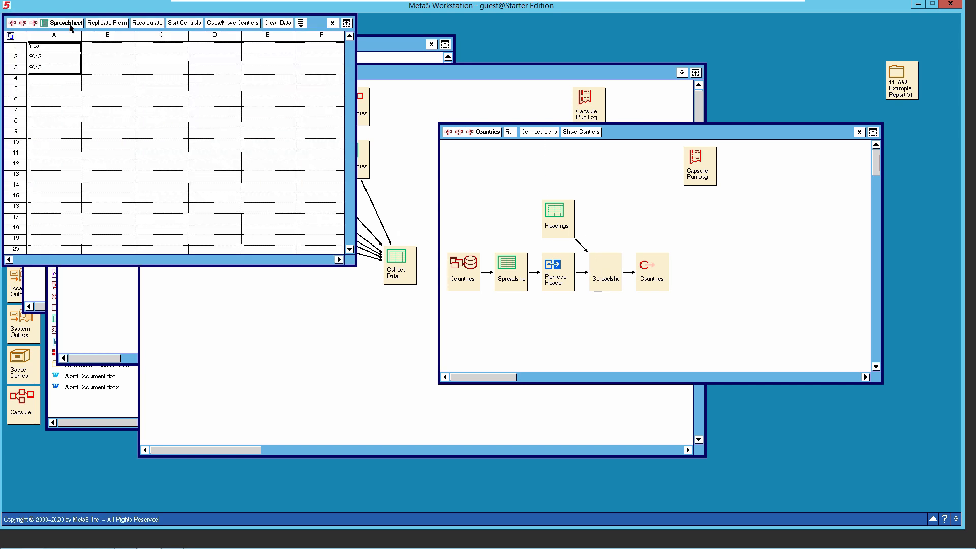
{"action": "left_click", "coordinate": [66, 23]}
Run the Countries capsule with the Countries query and Headings selected as starting icons.
{"action": "left_click", "coordinate": [558, 226]}
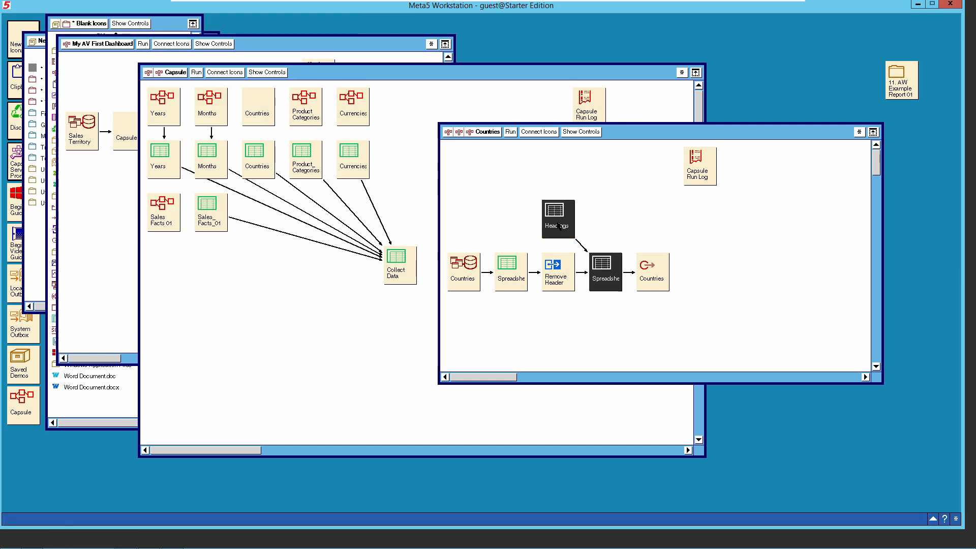
{"action": "left_click", "coordinate": [560, 321]}
{"action": "left_click", "coordinate": [466, 279]}
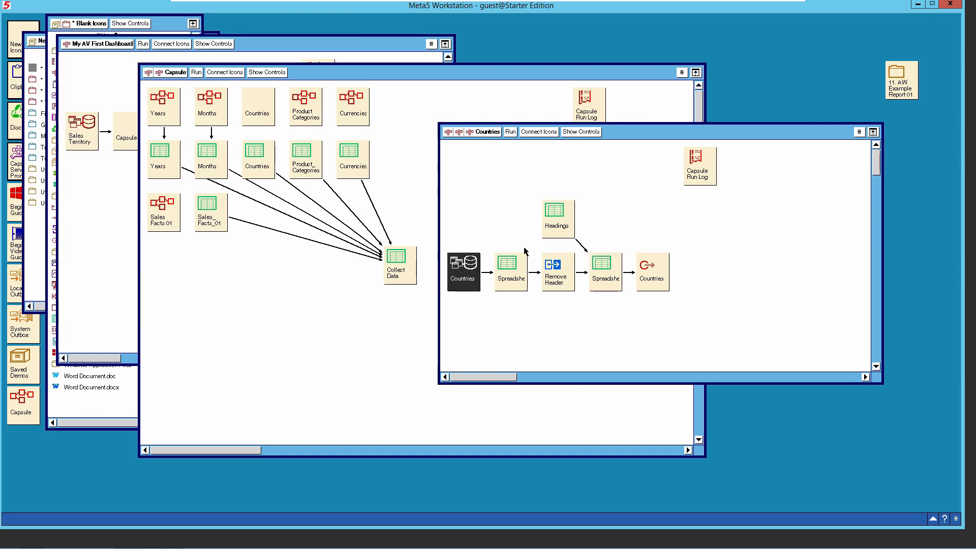
{"action": "left_click", "coordinate": [555, 223], "text": "shift"}
{"action": "left_click", "coordinate": [510, 133]}
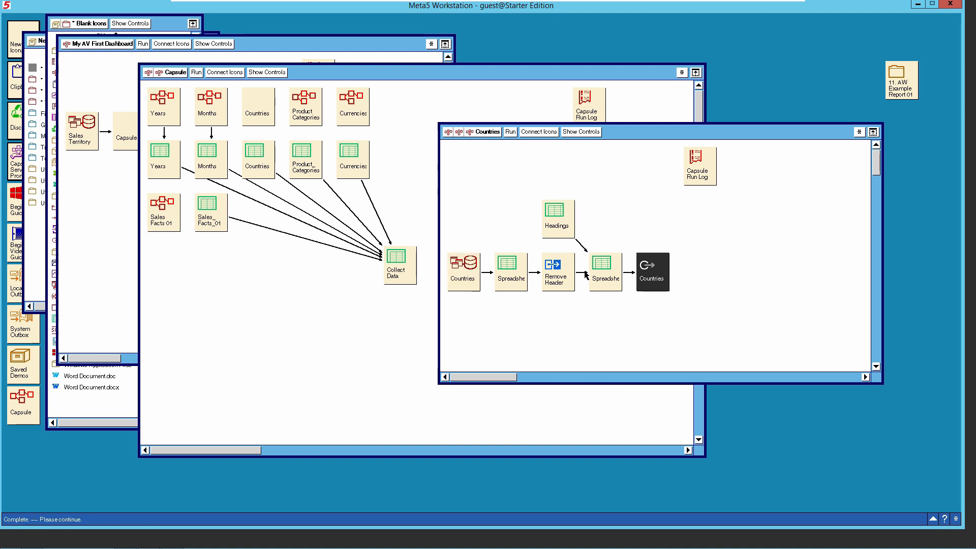
Check the final spreadsheet's data in the Countries capsule, and close the spreadsheet and the capsule.
{"action": "left_click", "coordinate": [608, 274]}
{"action": "double_click", "coordinate": [609, 275]}
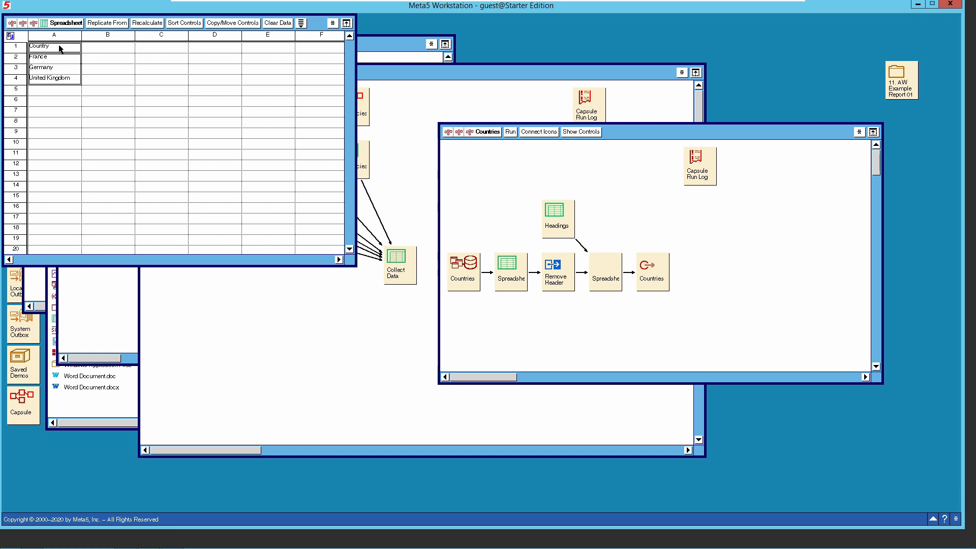
{"action": "left_click", "coordinate": [346, 23]}
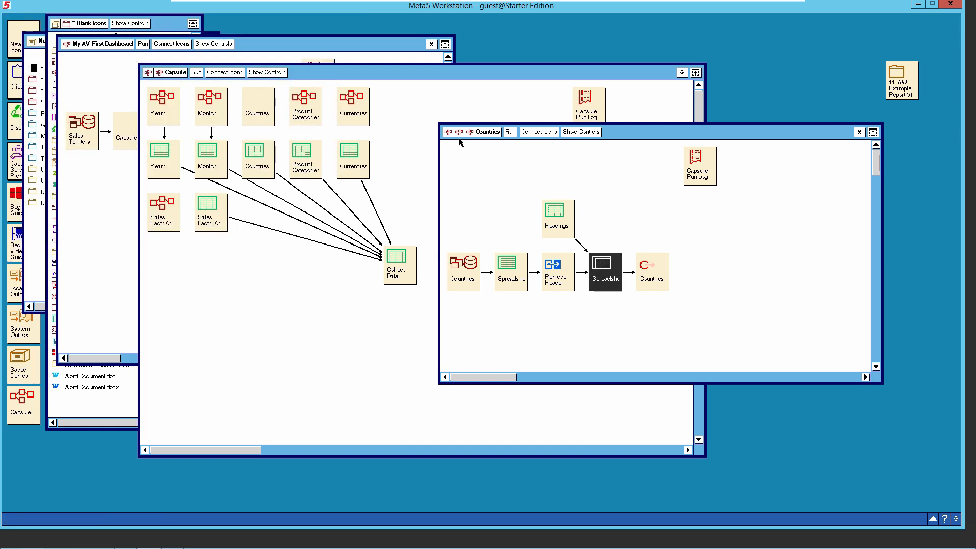
{"action": "left_click", "coordinate": [482, 134]}
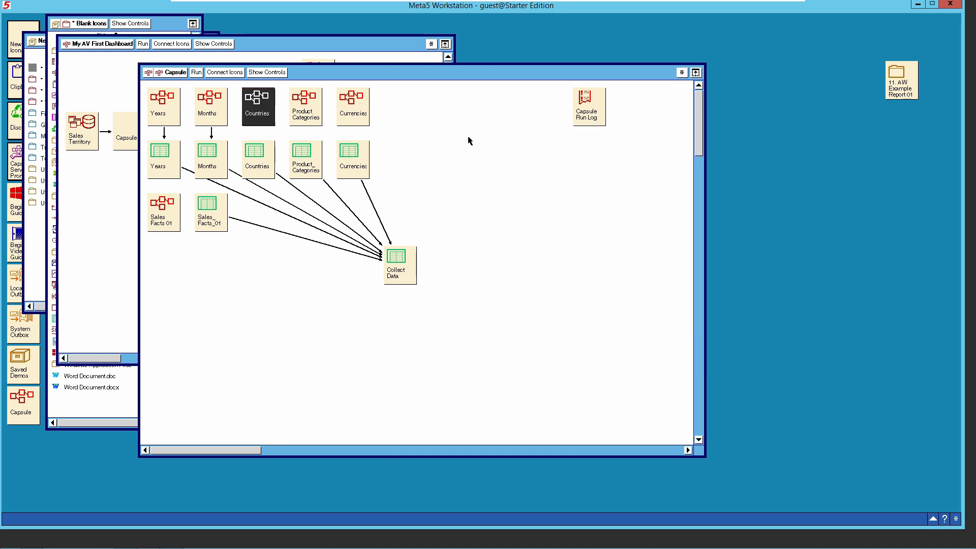
Connect the Countries capsule to the Countries spreadsheet, with the arrow's source area set to region Countries and its destination to All Data.
{"action": "left_click", "coordinate": [219, 75]}
{"action": "left_click", "coordinate": [261, 163]}
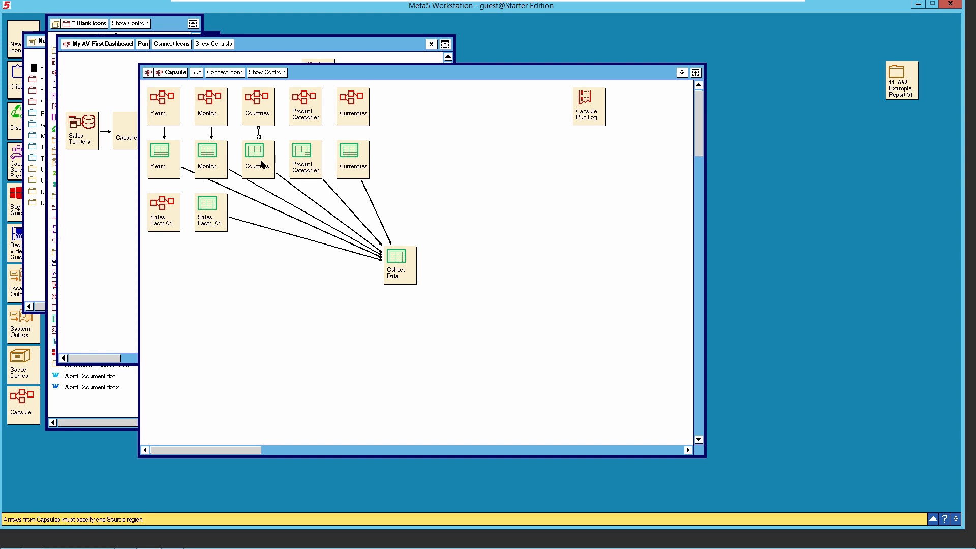
{"action": "double_click", "coordinate": [257, 134]}
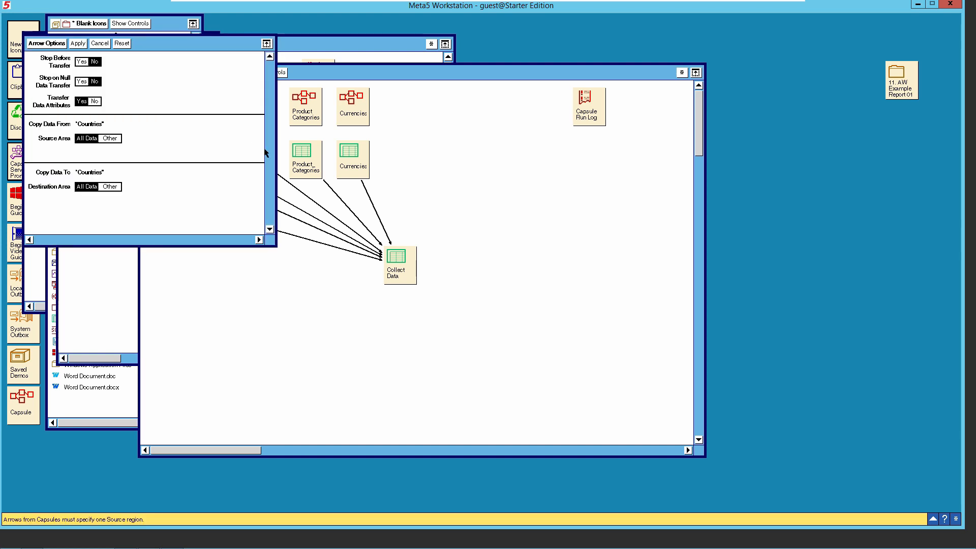
{"action": "left_click", "coordinate": [113, 188]}
{"action": "left_click", "coordinate": [111, 139]}
{"action": "left_click", "coordinate": [89, 188]}
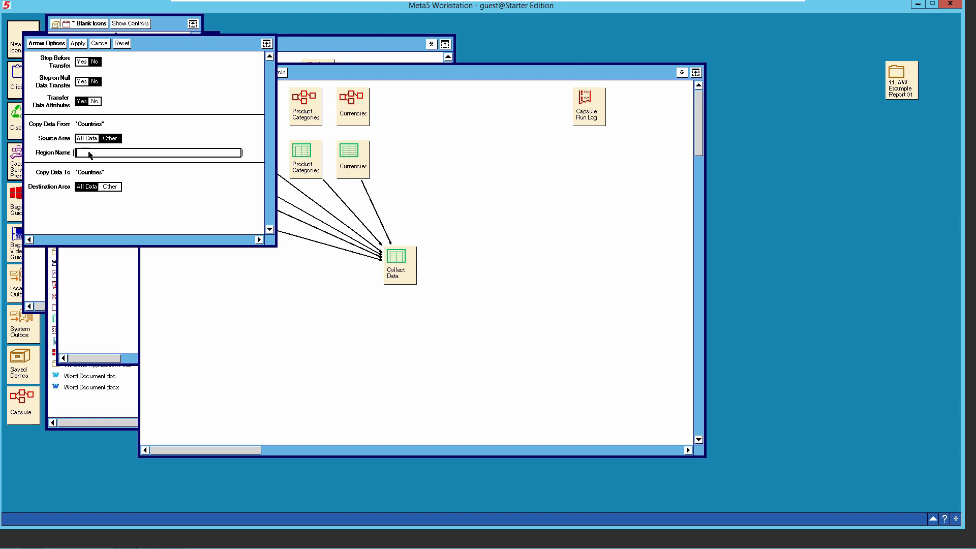
{"action": "left_click", "coordinate": [127, 152]}
{"action": "type", "text": "Countries"}
{"action": "left_click", "coordinate": [56, 44]}
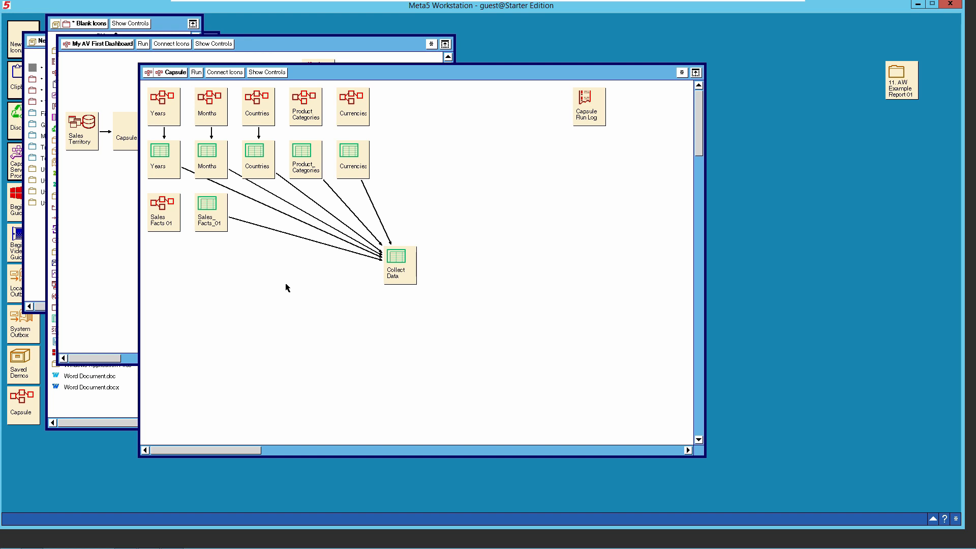
Check inside the Product Categories and Currencies capsules, and move both icons aside to free their places in the row.
{"action": "double_click", "coordinate": [304, 114]}
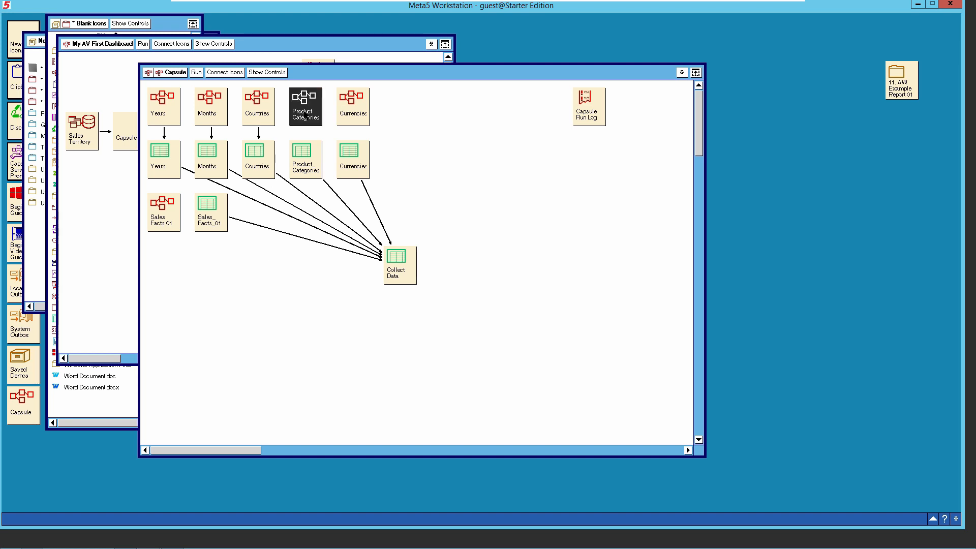
{"action": "left_click", "coordinate": [174, 78]}
{"action": "left_click", "coordinate": [351, 115]}
{"action": "double_click", "coordinate": [350, 116]}
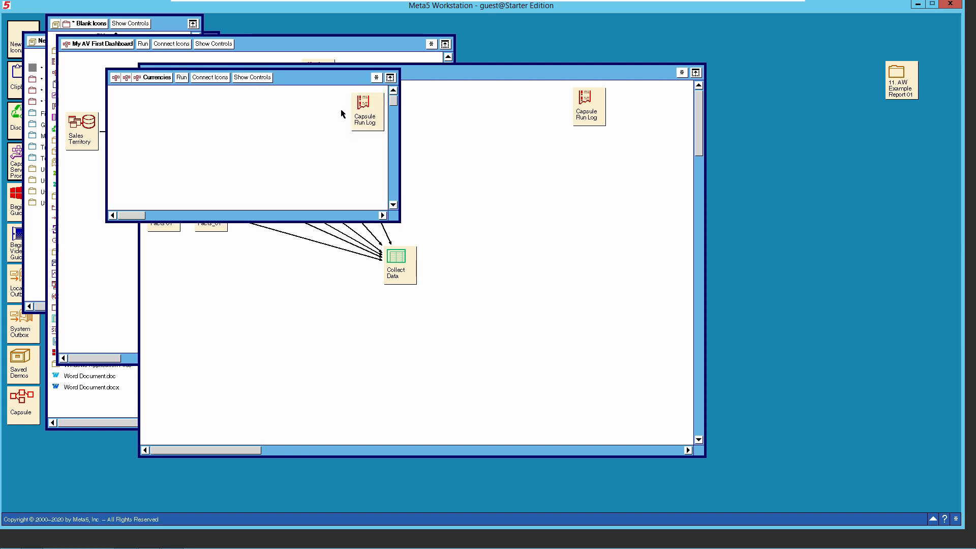
{"action": "left_click", "coordinate": [166, 78]}
{"action": "left_click_drag", "start_coordinate": [353, 109], "coordinate": [461, 101]}
{"action": "left_click_drag", "start_coordinate": [316, 101], "coordinate": [409, 101]}
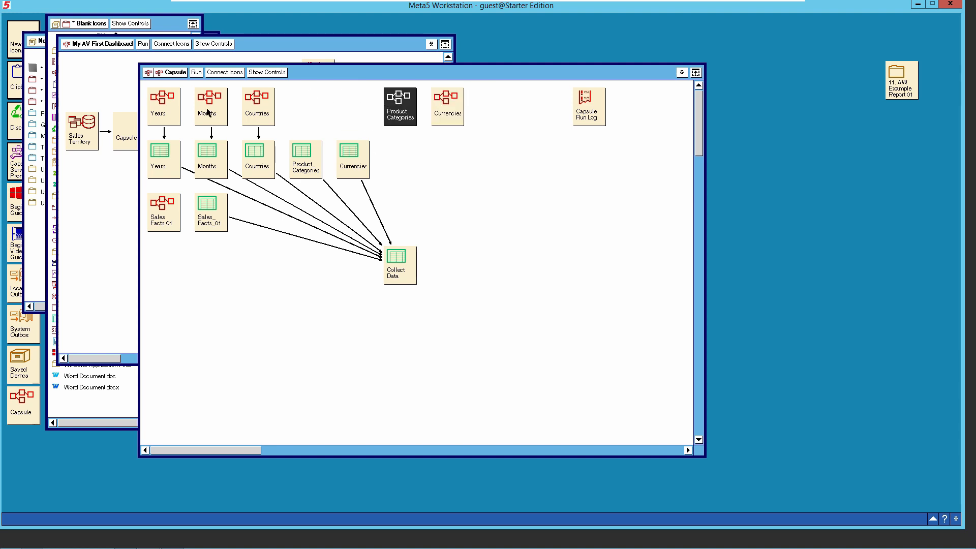
Copy the Years capsule above the Product_Categories spreadsheet and rename the copy as Product Categories.
{"action": "left_click", "coordinate": [168, 108]}
{"action": "left_click_drag", "start_coordinate": [168, 108], "coordinate": [311, 111]}
{"action": "right_click", "coordinate": [311, 111]}
{"action": "left_click", "coordinate": [308, 124]}
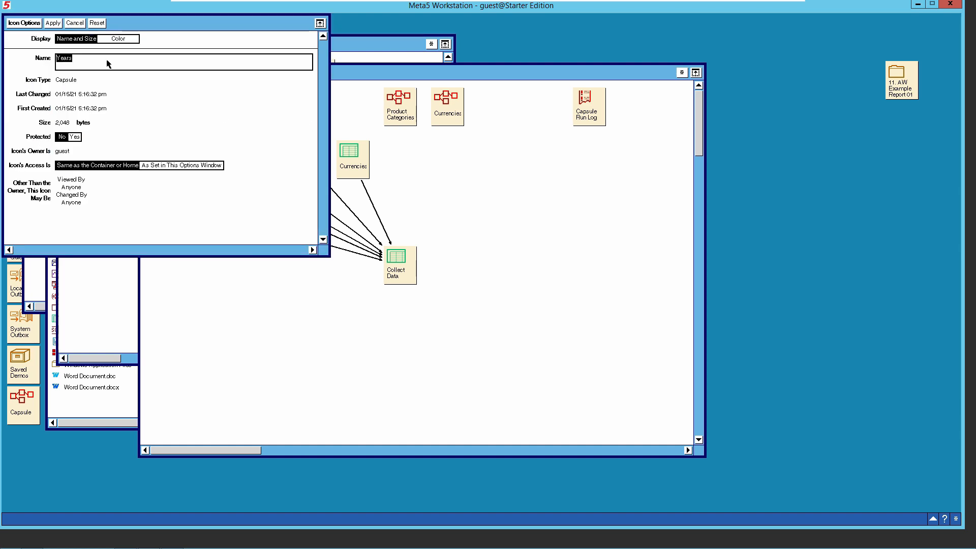
{"action": "type", "text": "Proc"}
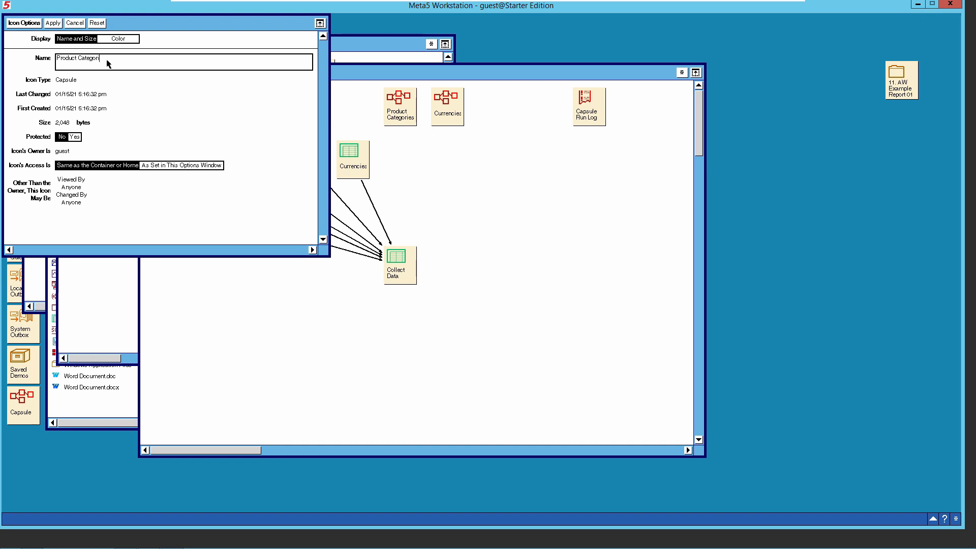
{"action": "left_click", "coordinate": [58, 23]}
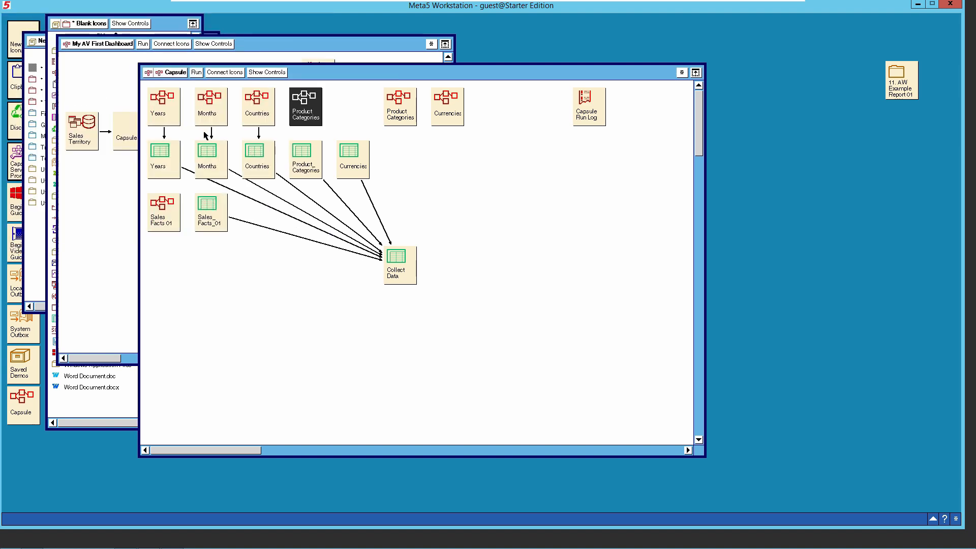
Copy the Years capsule above the Currencies spreadsheet and rename the copy as Currencies.
{"action": "right_click", "coordinate": [171, 120]}
{"action": "left_click", "coordinate": [184, 120]}
{"action": "left_click", "coordinate": [355, 111]}
{"action": "left_click", "coordinate": [355, 111]}
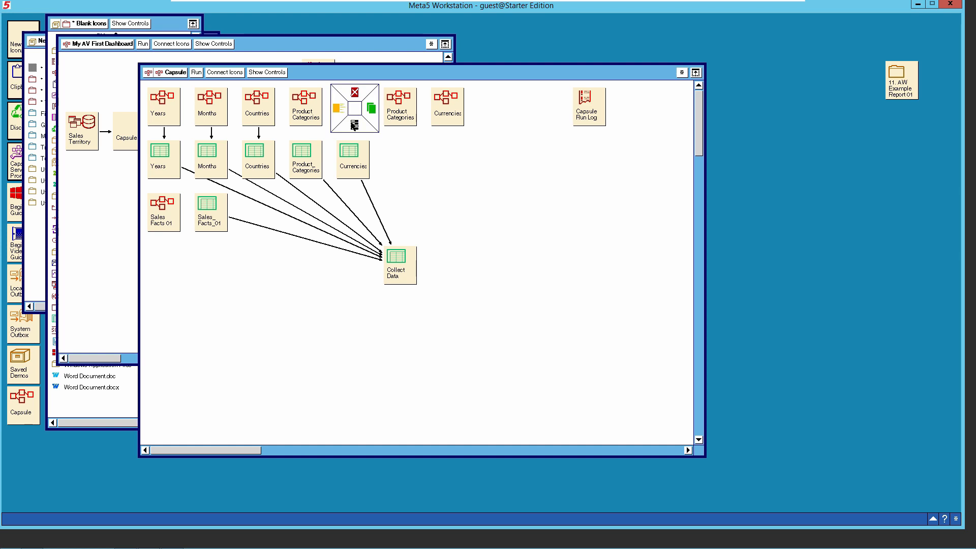
{"action": "left_click", "coordinate": [355, 125]}
{"action": "type", "text": "Currencies"}
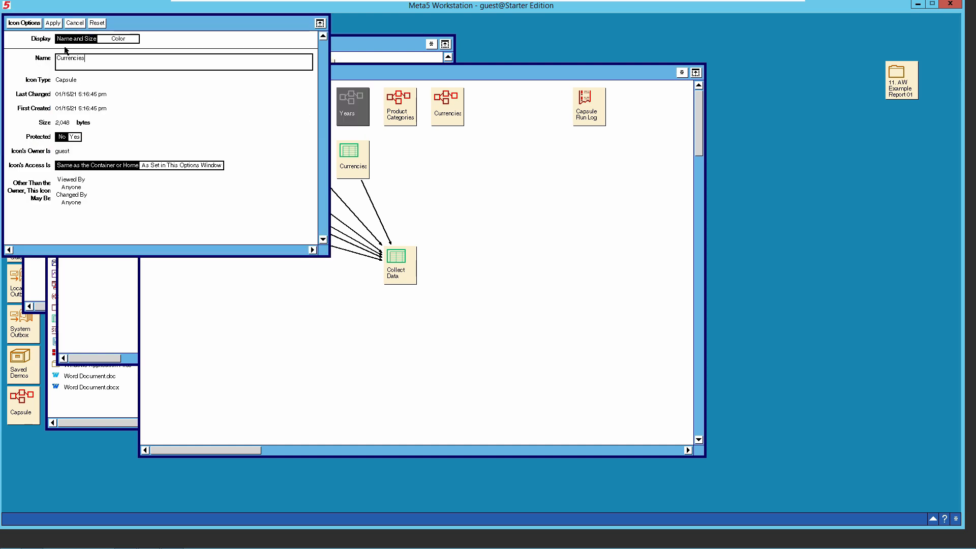
{"action": "left_click", "coordinate": [51, 23]}
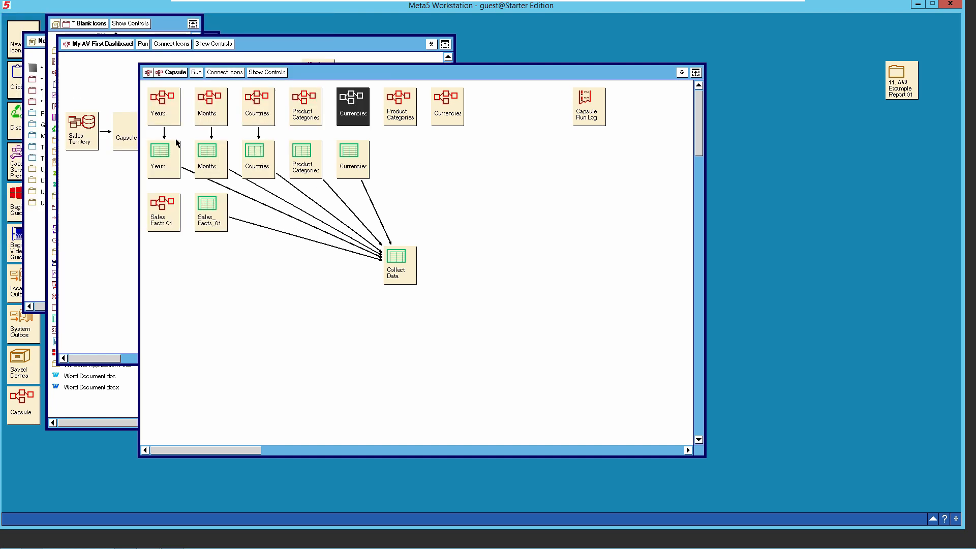
Examine the icons inside the copied Product Categories and Currencies capsules.
{"action": "left_click", "coordinate": [307, 116]}
{"action": "double_click", "coordinate": [306, 116]}
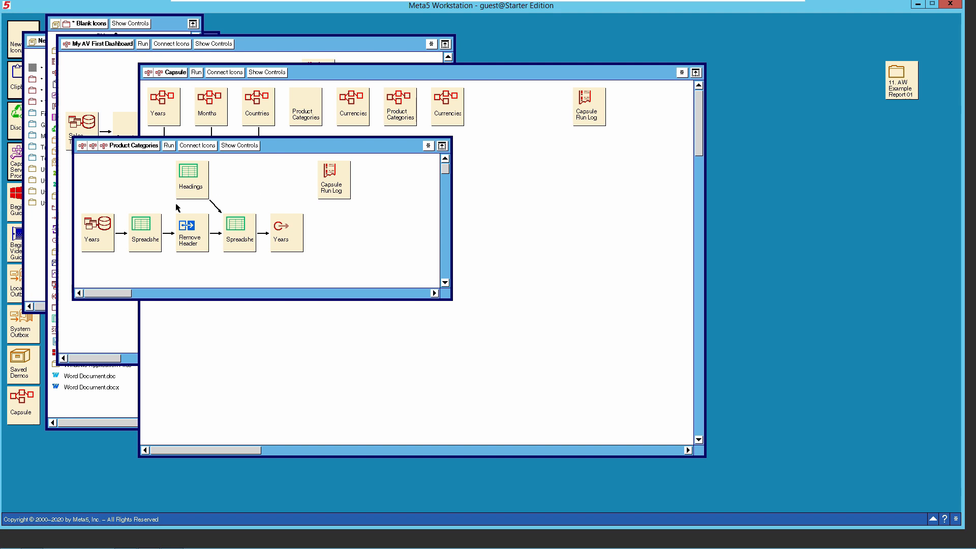
{"action": "double_click", "coordinate": [129, 148]}
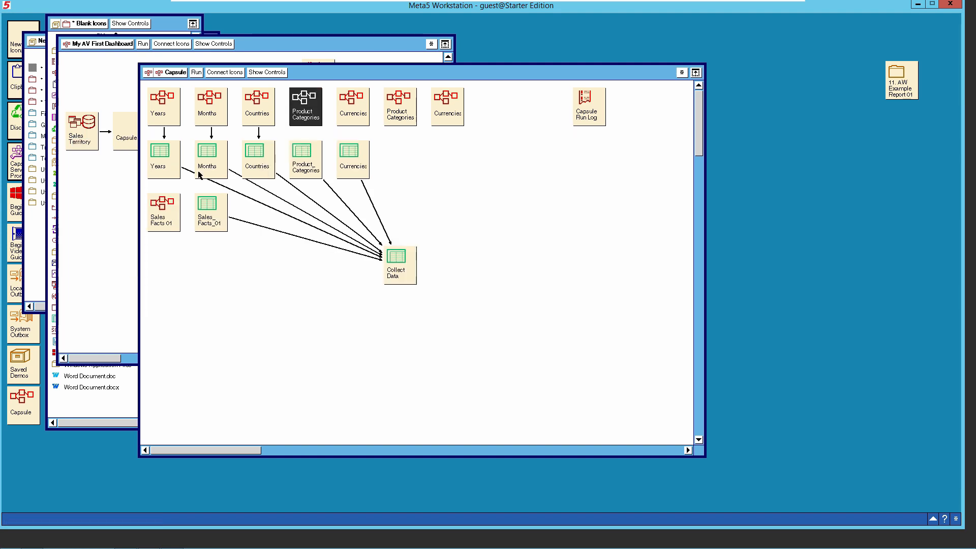
{"action": "double_click", "coordinate": [352, 106]}
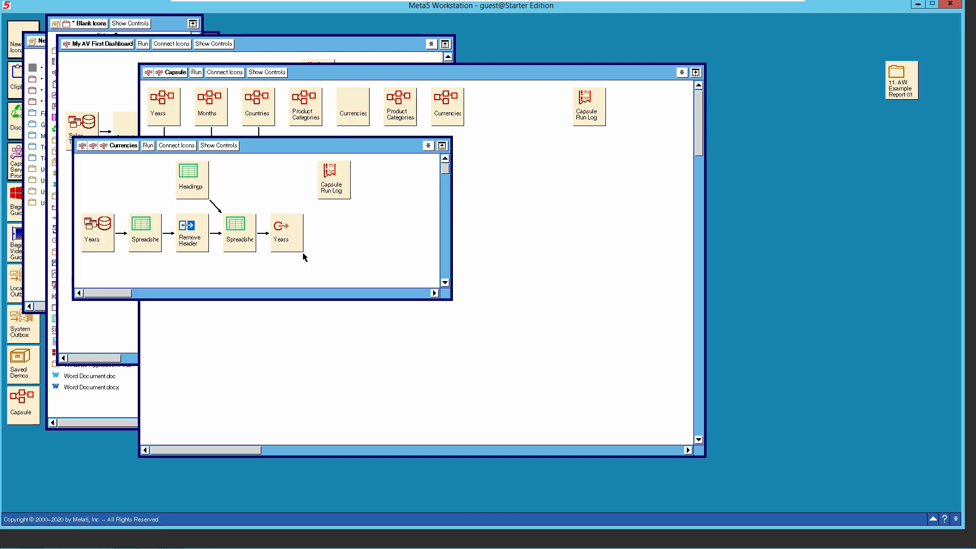
{"action": "double_click", "coordinate": [116, 148]}
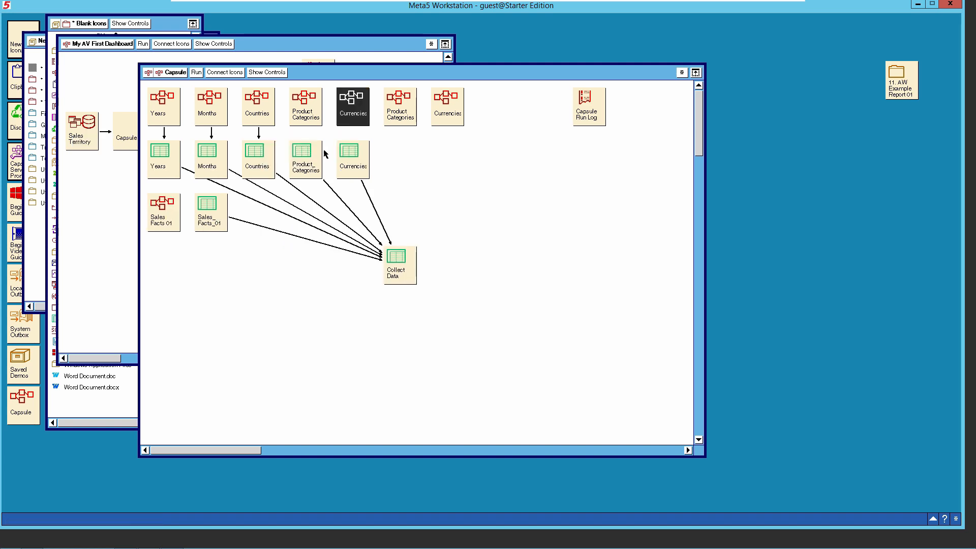
Delete the old Product Categories and Currencies capsules that were moved aside.
{"action": "left_click", "coordinate": [401, 118]}
{"action": "right_click", "coordinate": [399, 115]}
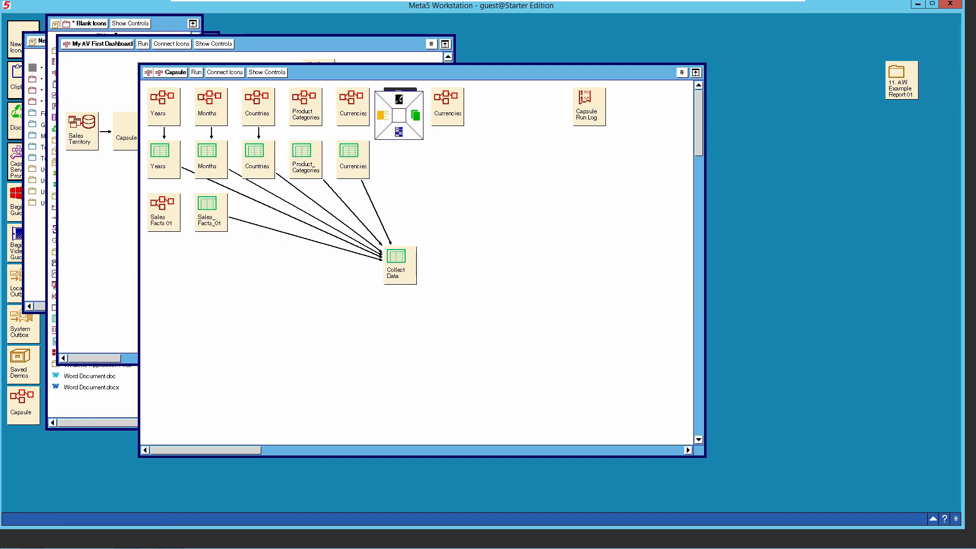
{"action": "left_click", "coordinate": [396, 97]}
{"action": "left_click", "coordinate": [439, 105]}
{"action": "right_click", "coordinate": [439, 106]}
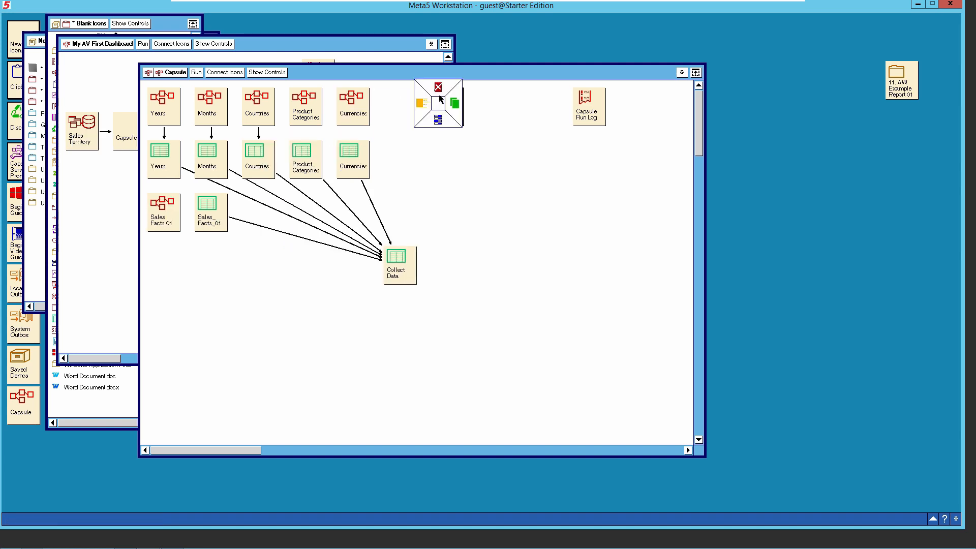
{"action": "left_click", "coordinate": [438, 88]}
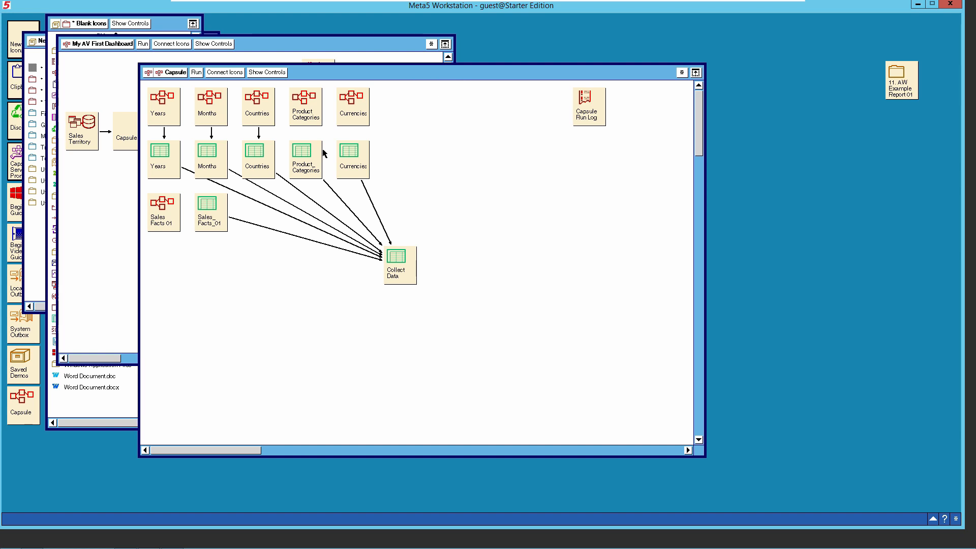
Clear the query of the Years database icon inside the new Product Categories capsule.
{"action": "left_click", "coordinate": [306, 115]}
{"action": "double_click", "coordinate": [305, 113]}
{"action": "left_click_drag", "start_coordinate": [311, 147], "coordinate": [448, 131]}
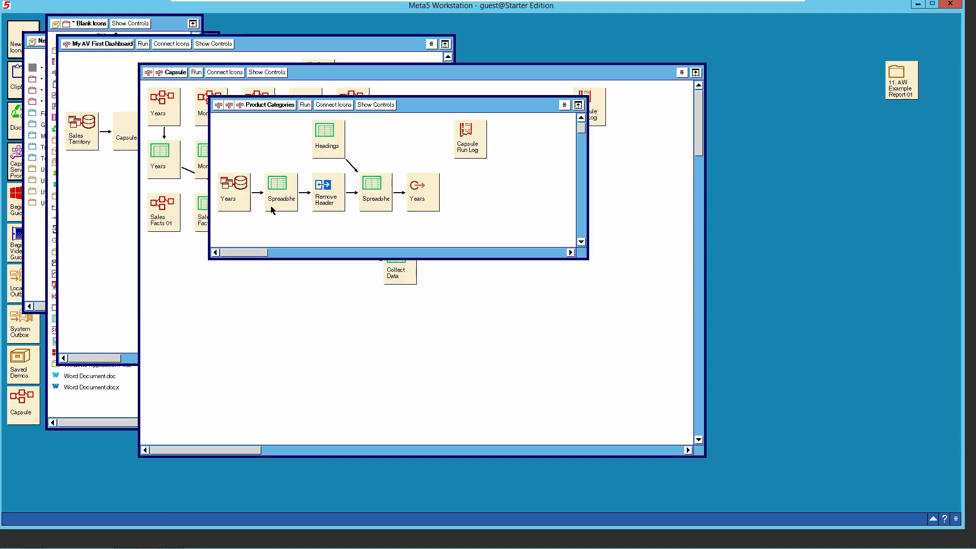
{"action": "left_click", "coordinate": [237, 197]}
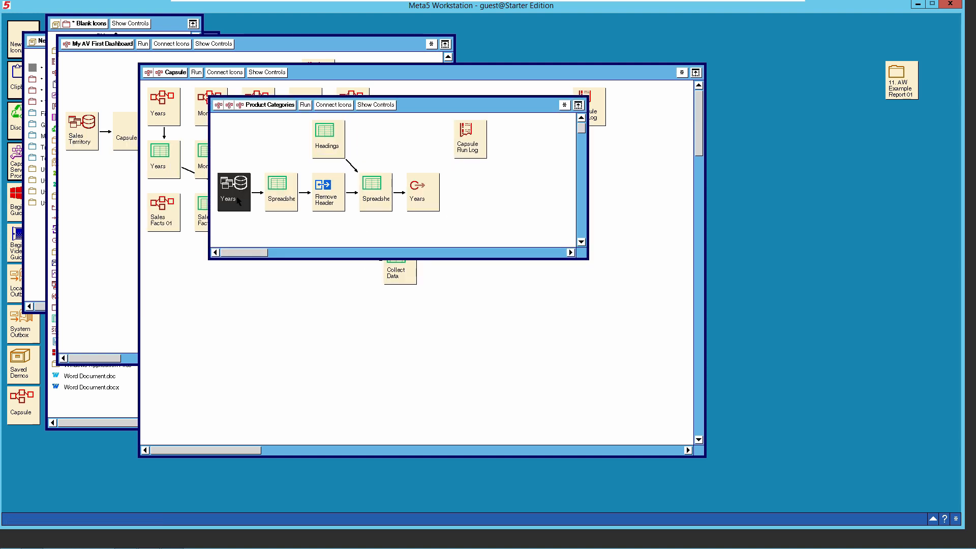
{"action": "double_click", "coordinate": [239, 200]}
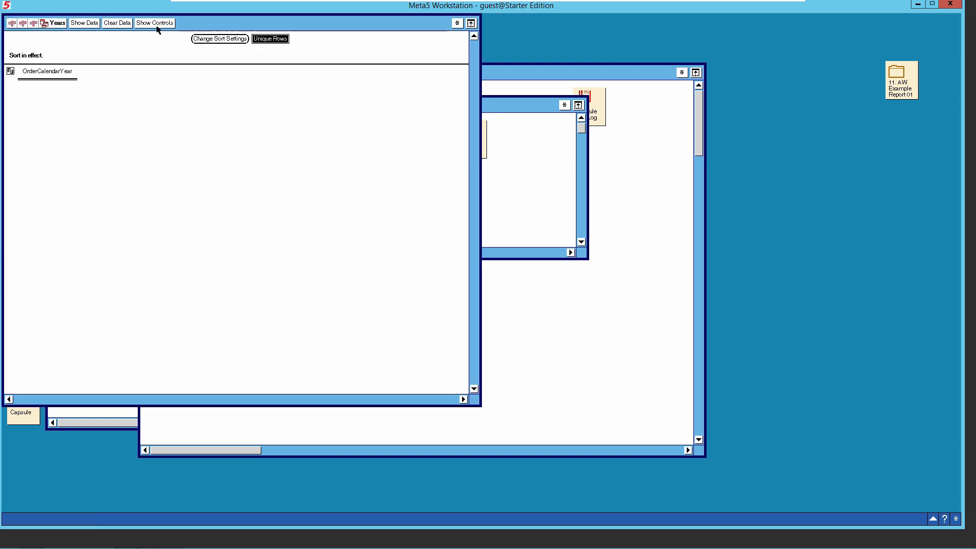
{"action": "left_click", "coordinate": [156, 25]}
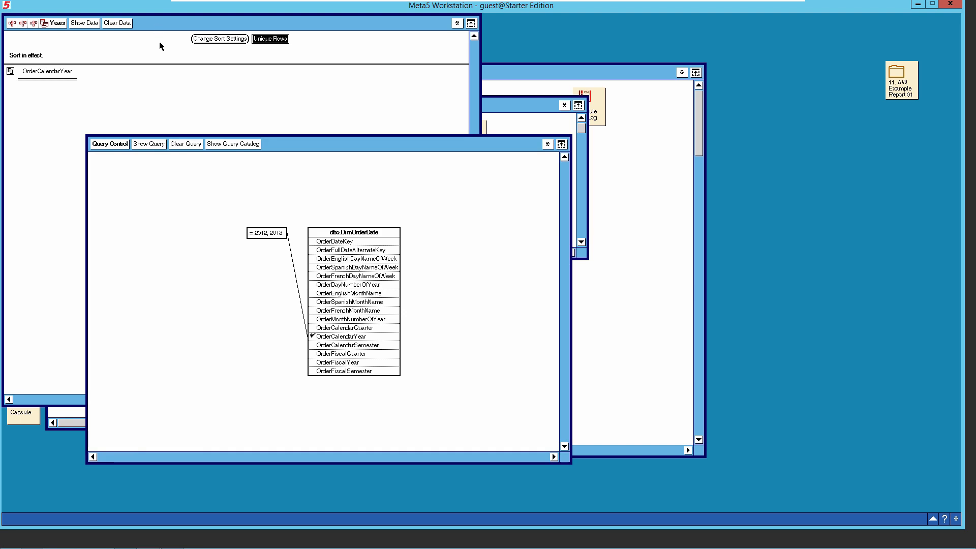
{"action": "left_click", "coordinate": [185, 144]}
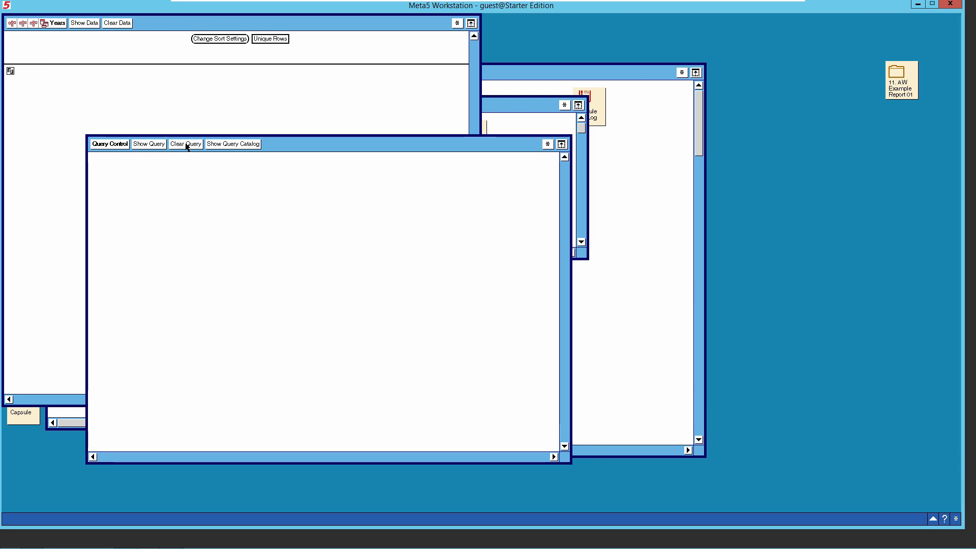
Show the columns of the dbo.DimProductCategory table from Internet Sales Facts in the query catalog.
{"action": "left_click", "coordinate": [224, 145]}
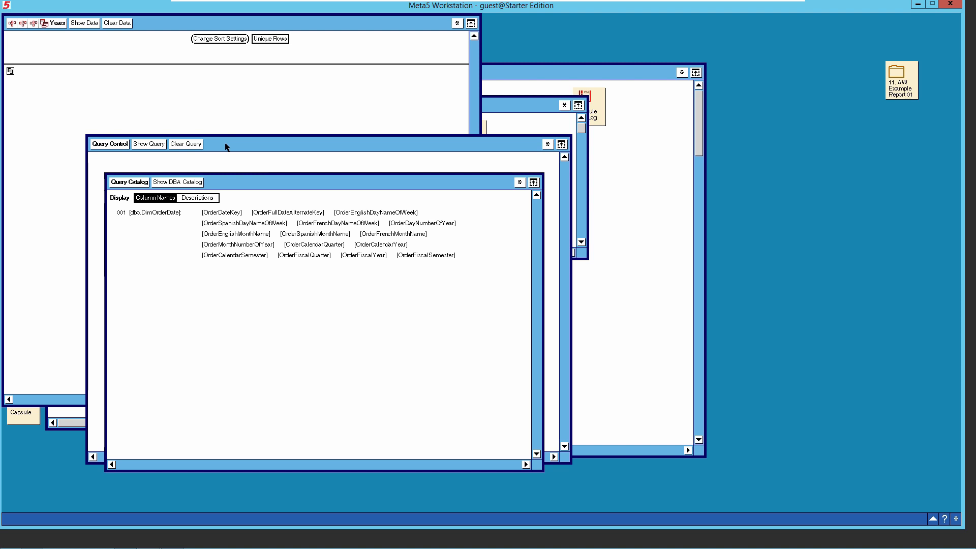
{"action": "left_click", "coordinate": [185, 183]}
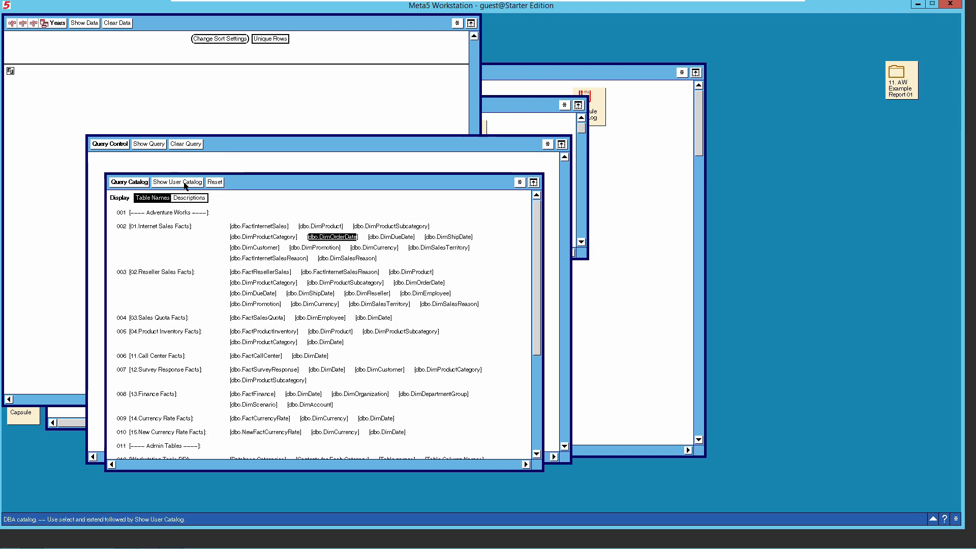
{"action": "left_click", "coordinate": [268, 238]}
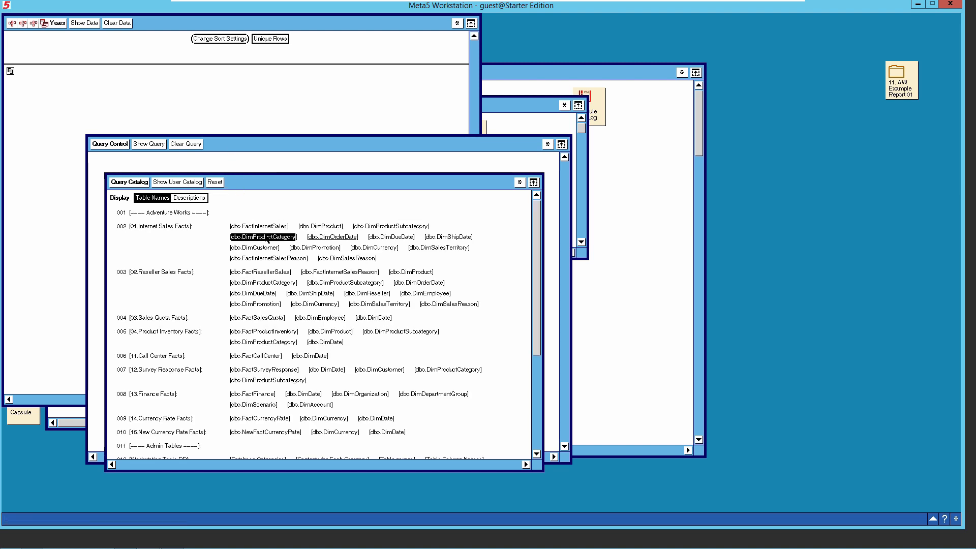
{"action": "double_click", "coordinate": [232, 239]}
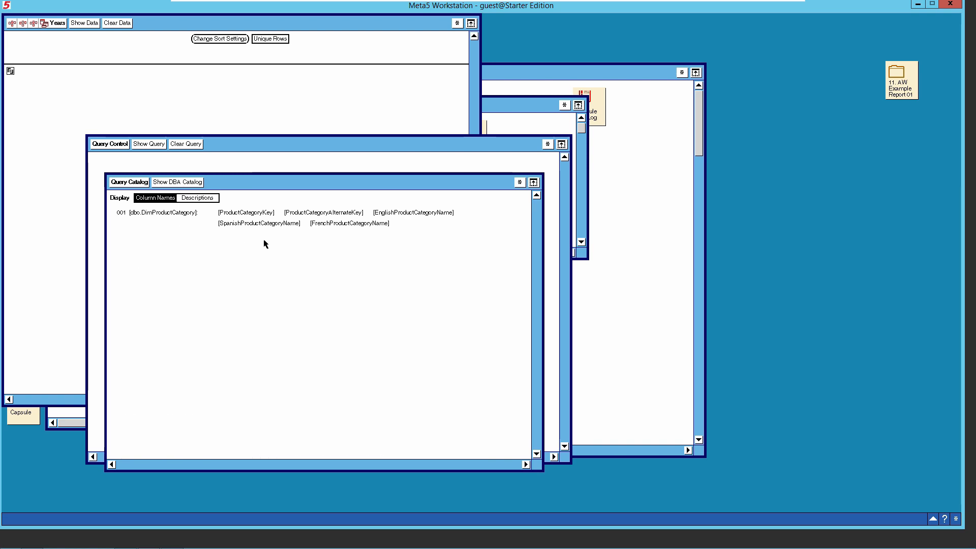
Add the ProductCategoryKey and EnglishProductCategoryName columns to the query and restrict it to unique rows.
{"action": "left_click", "coordinate": [237, 214]}
{"action": "right_click", "coordinate": [238, 213]}
{"action": "left_click", "coordinate": [252, 213]}
{"action": "left_click", "coordinate": [45, 98]}
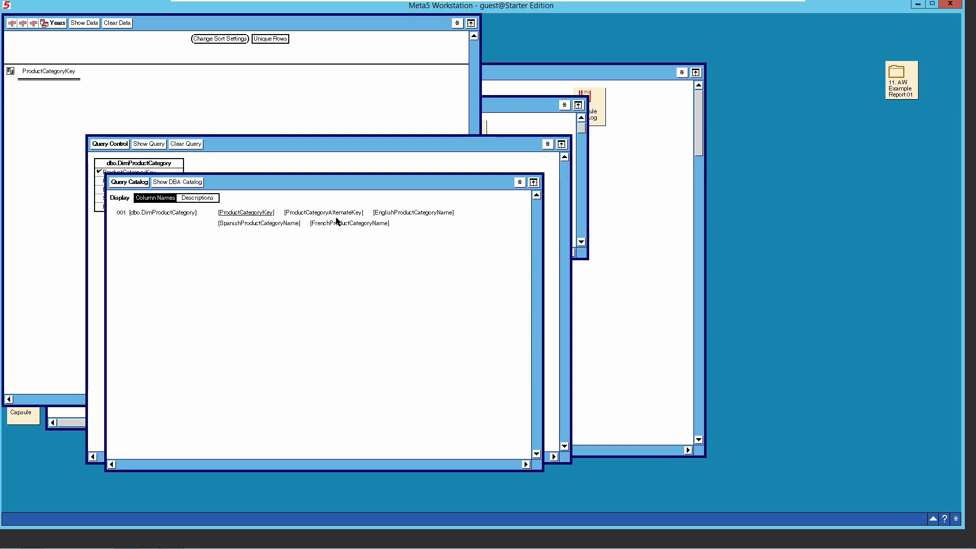
{"action": "left_click", "coordinate": [416, 214]}
{"action": "right_click", "coordinate": [417, 214]}
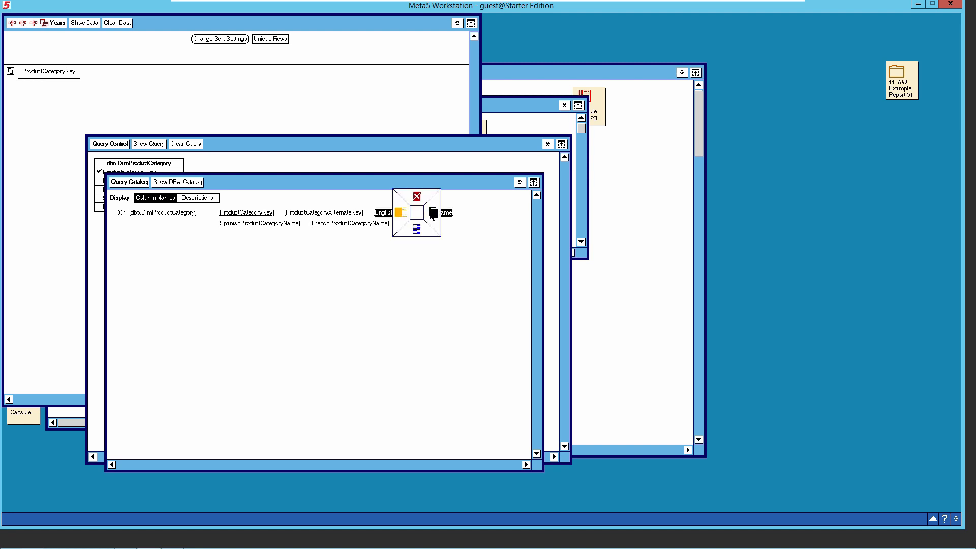
{"action": "left_click", "coordinate": [430, 213]}
{"action": "left_click", "coordinate": [91, 81]}
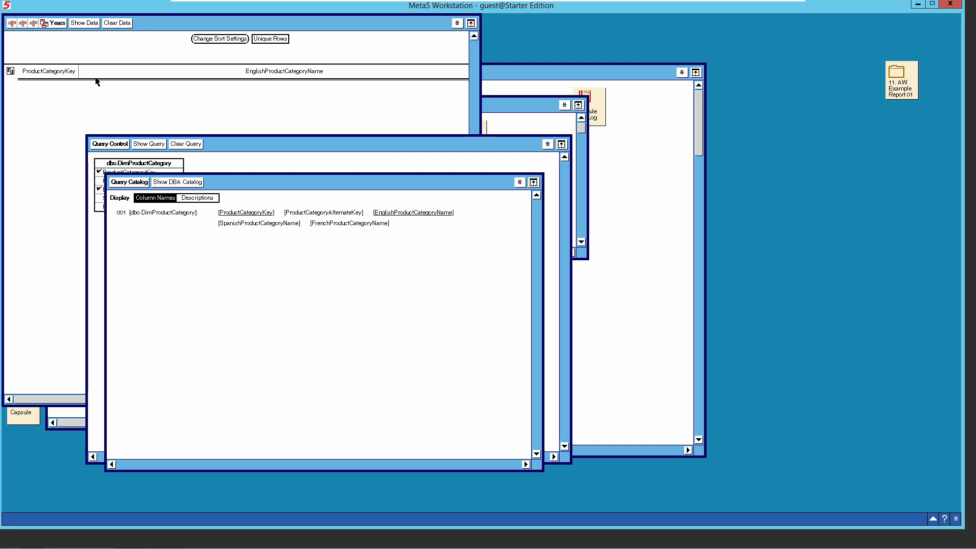
{"action": "left_click", "coordinate": [275, 41]}
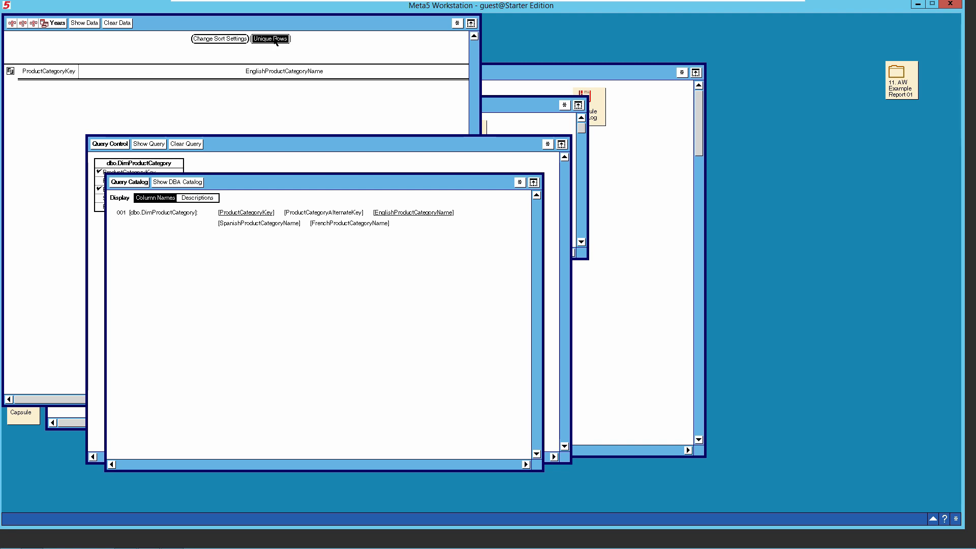
Try to sort the query by EnglishProductCategoryName at sorting level 1.
{"action": "left_click", "coordinate": [223, 43]}
{"action": "left_click", "coordinate": [262, 72]}
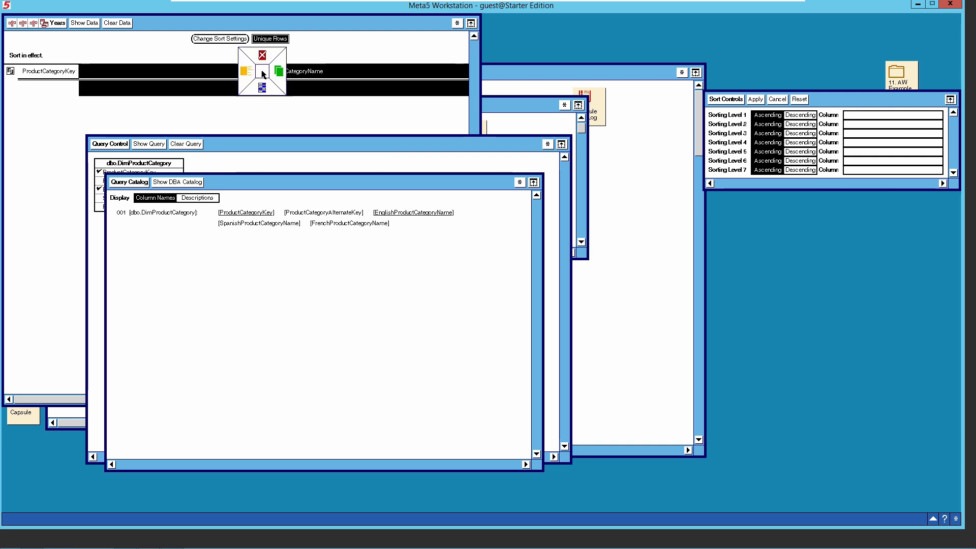
{"action": "left_click", "coordinate": [278, 71]}
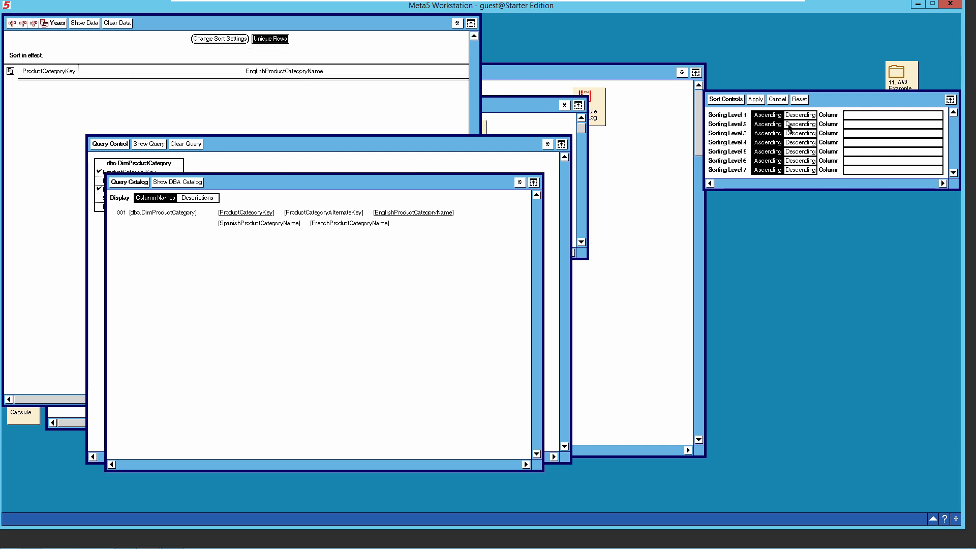
{"action": "left_click", "coordinate": [855, 118]}
{"action": "left_click", "coordinate": [756, 98]}
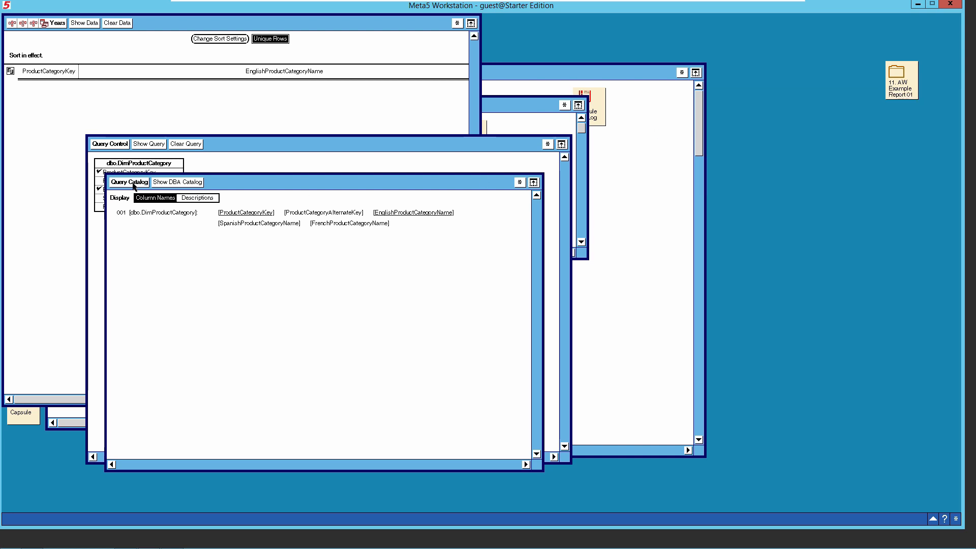
Sort the query ascending by ProductCategoryKey at sorting level 1 and apply the sort settings.
{"action": "left_click", "coordinate": [49, 68]}
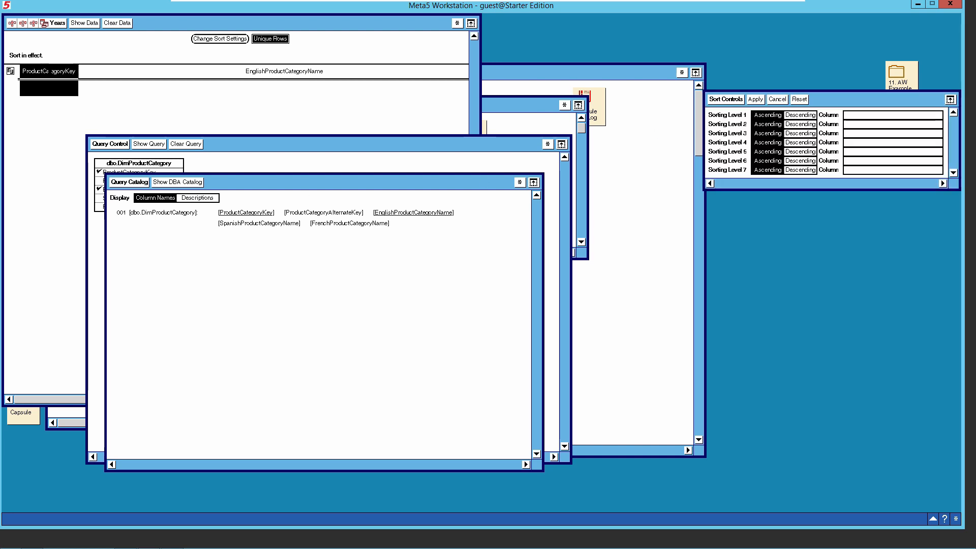
{"action": "right_click", "coordinate": [48, 68]}
{"action": "left_click", "coordinate": [63, 69]}
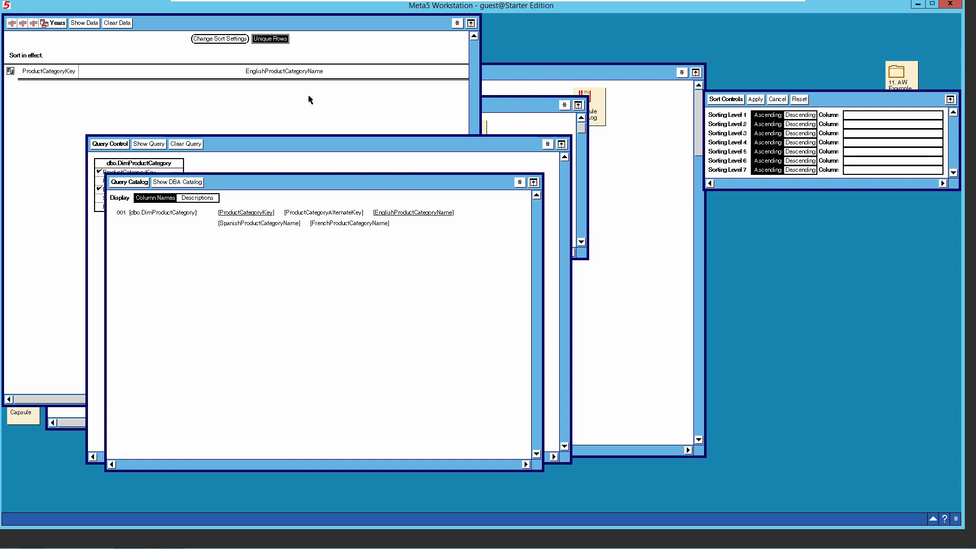
{"action": "left_click", "coordinate": [858, 115]}
{"action": "left_click", "coordinate": [756, 100]}
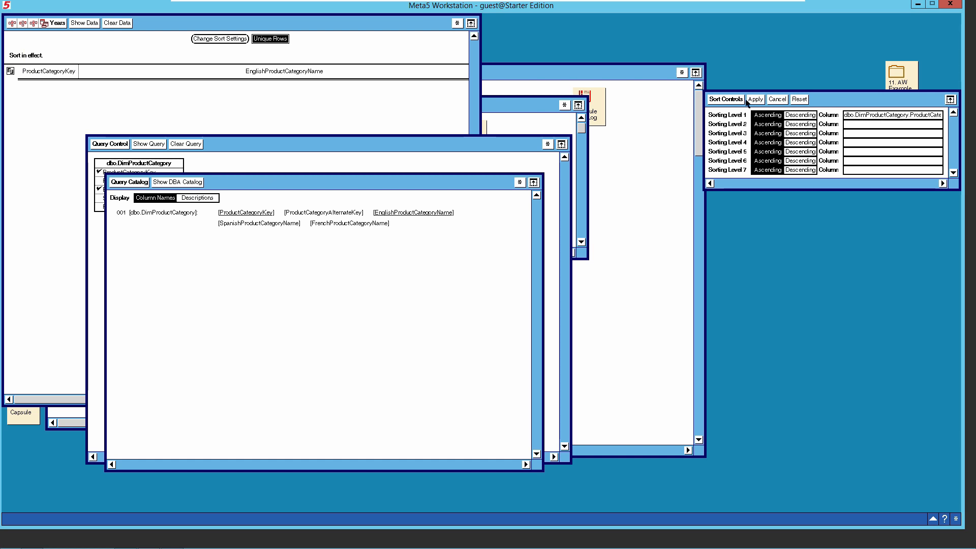
{"action": "left_click", "coordinate": [735, 100]}
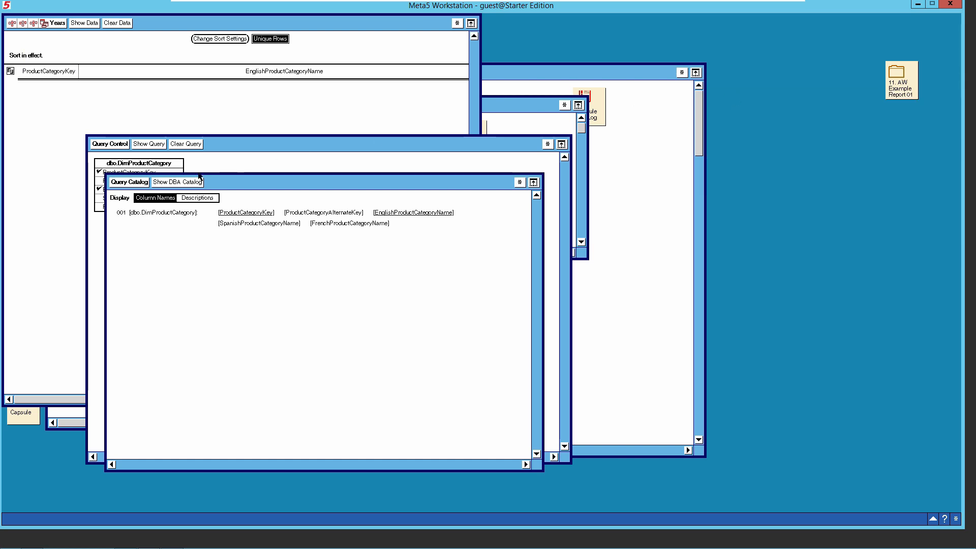
Close the query catalog and query control, retrieve the product category data, and close the query.
{"action": "left_click", "coordinate": [134, 183]}
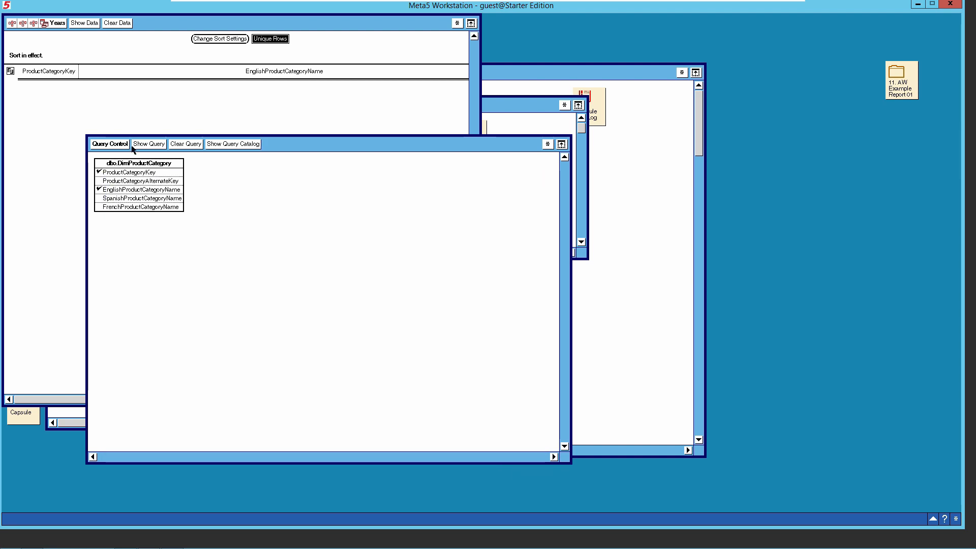
{"action": "left_click", "coordinate": [124, 145]}
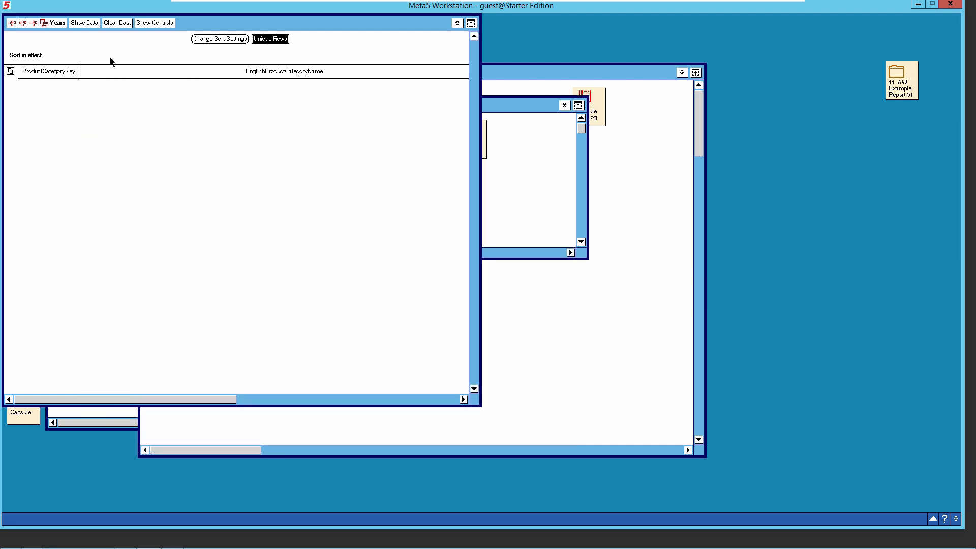
{"action": "left_click", "coordinate": [96, 24]}
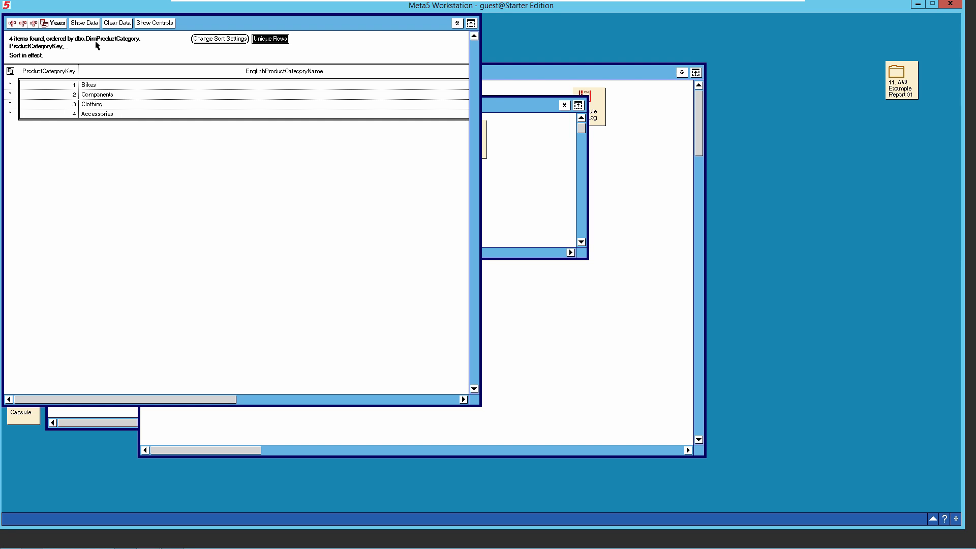
{"action": "left_click", "coordinate": [58, 23]}
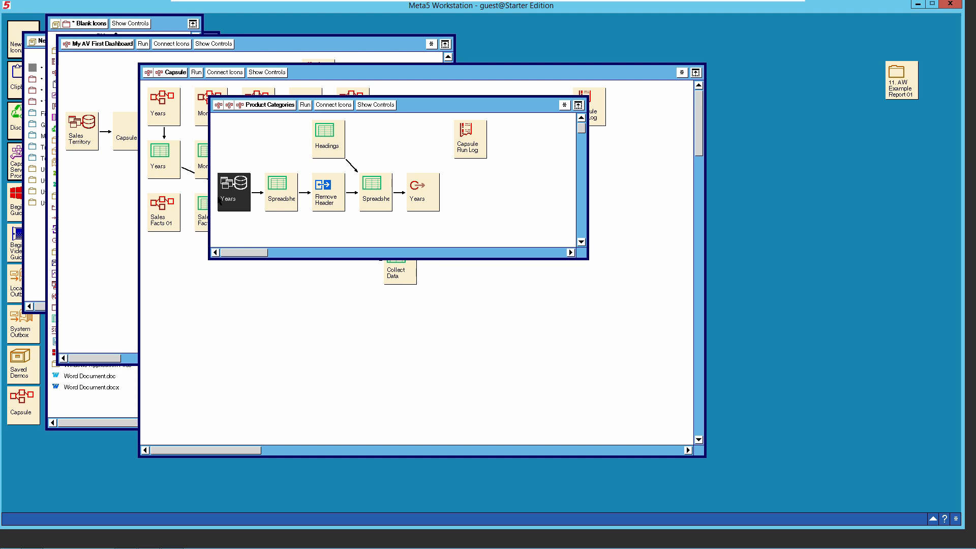
Rename the Years query icon in the Product Categories capsule as Product Categories.
{"action": "right_click", "coordinate": [229, 197]}
{"action": "left_click", "coordinate": [234, 206]}
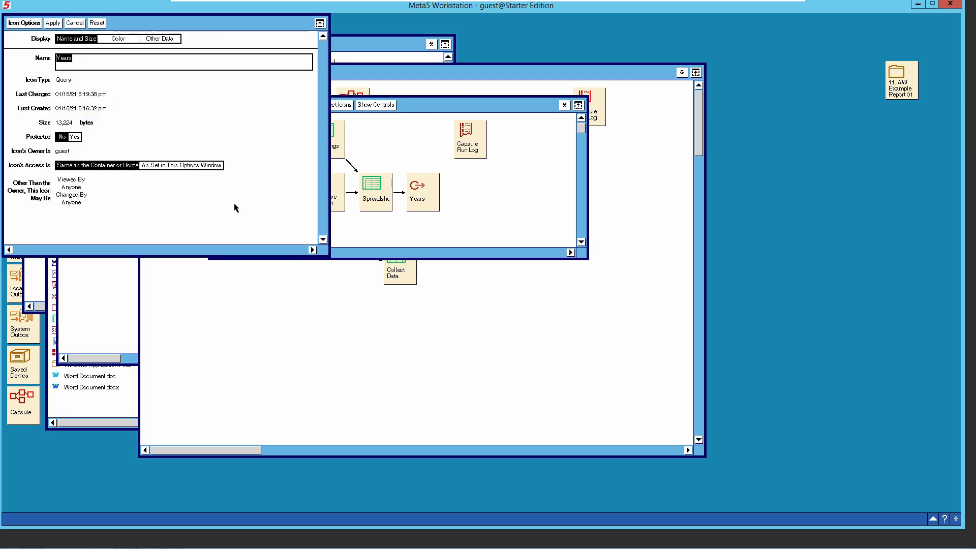
{"action": "type", "text": "Product Categorie"}
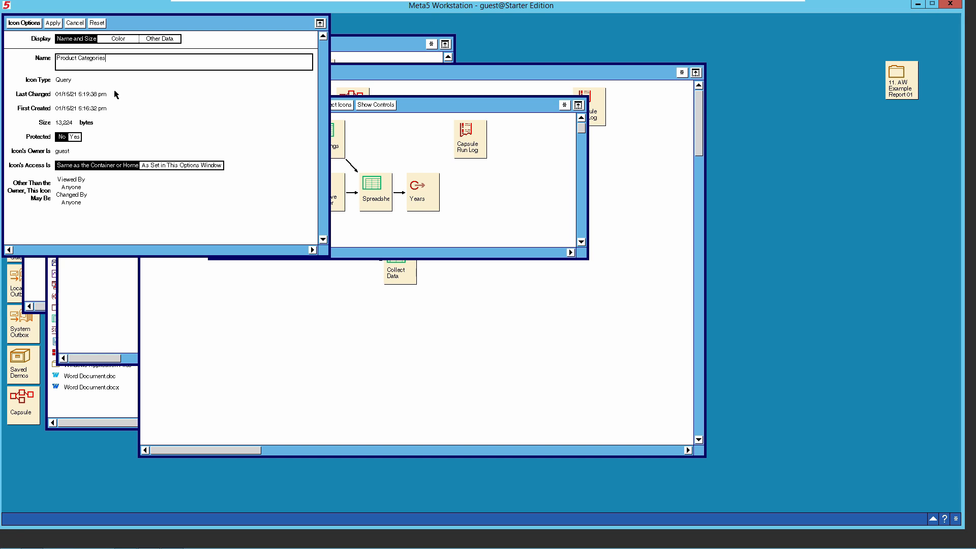
{"action": "left_click", "coordinate": [36, 23]}
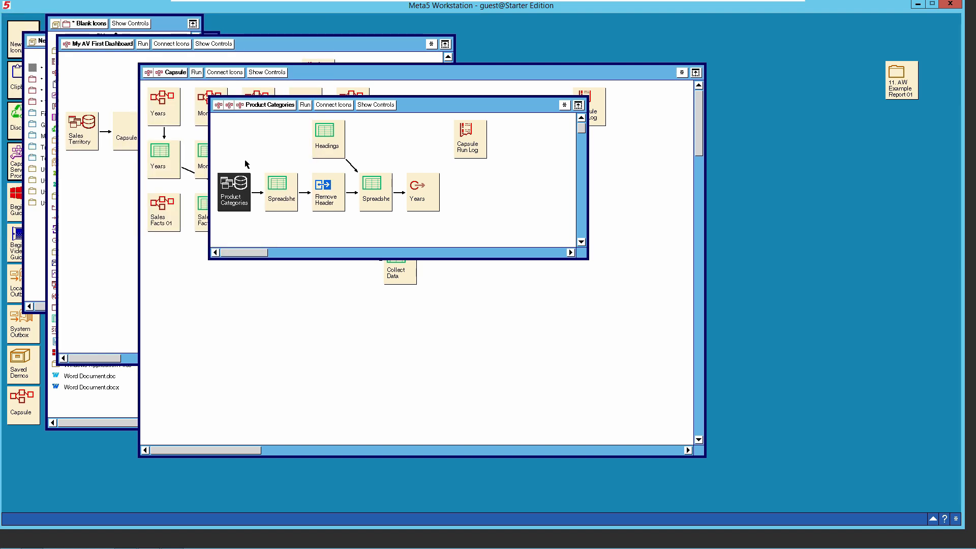
Extend the Headings region of the Headings spreadsheet to the coordinates A1:B1.
{"action": "double_click", "coordinate": [327, 148]}
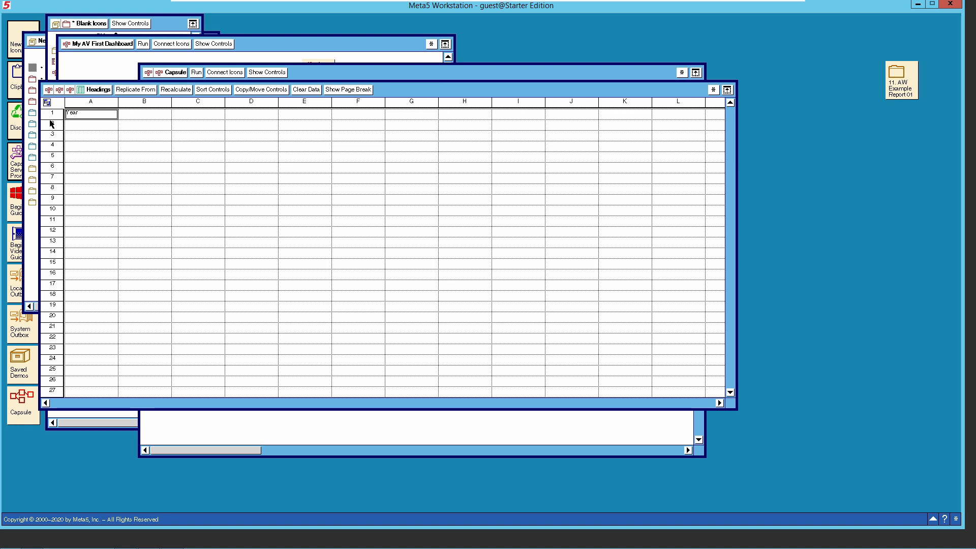
{"action": "left_click", "coordinate": [713, 90]}
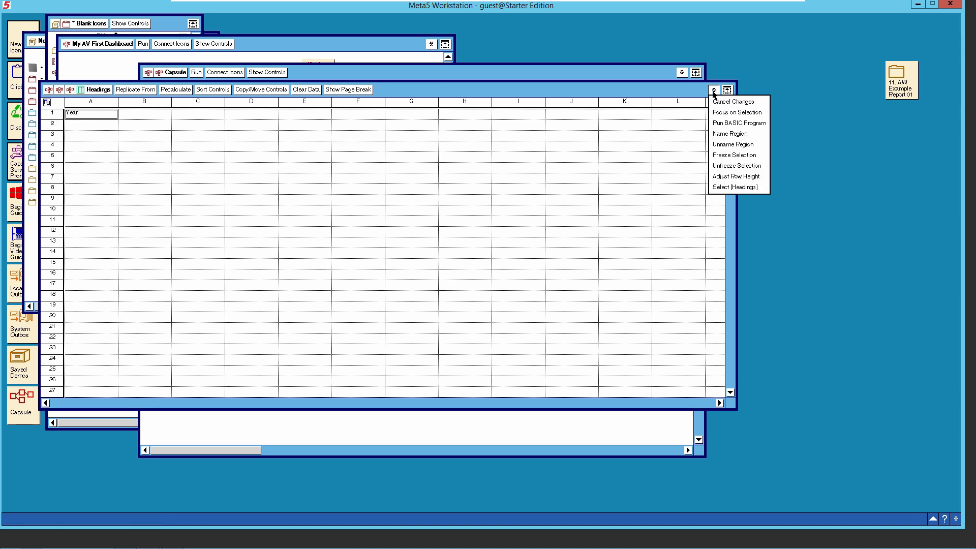
{"action": "left_click", "coordinate": [736, 186]}
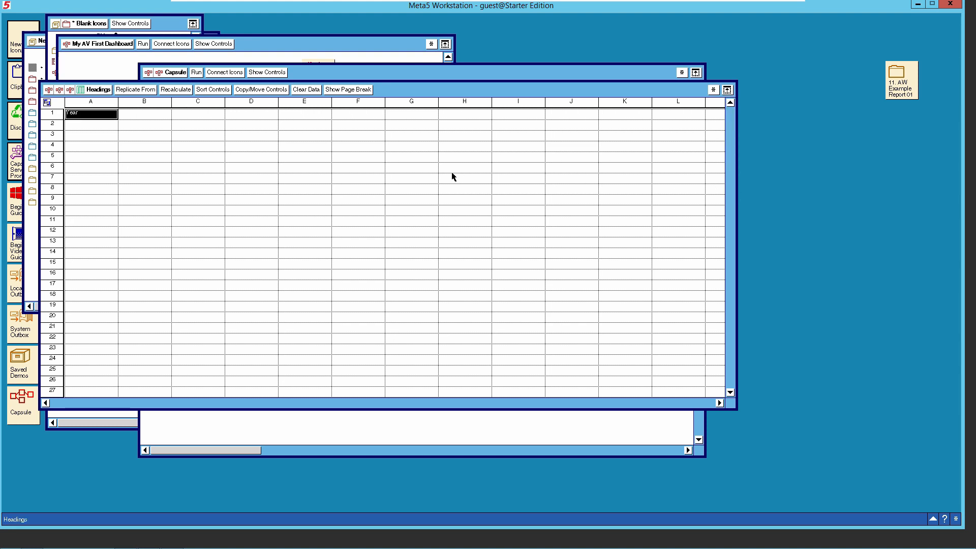
{"action": "right_click", "coordinate": [100, 118]}
{"action": "left_click", "coordinate": [100, 135]}
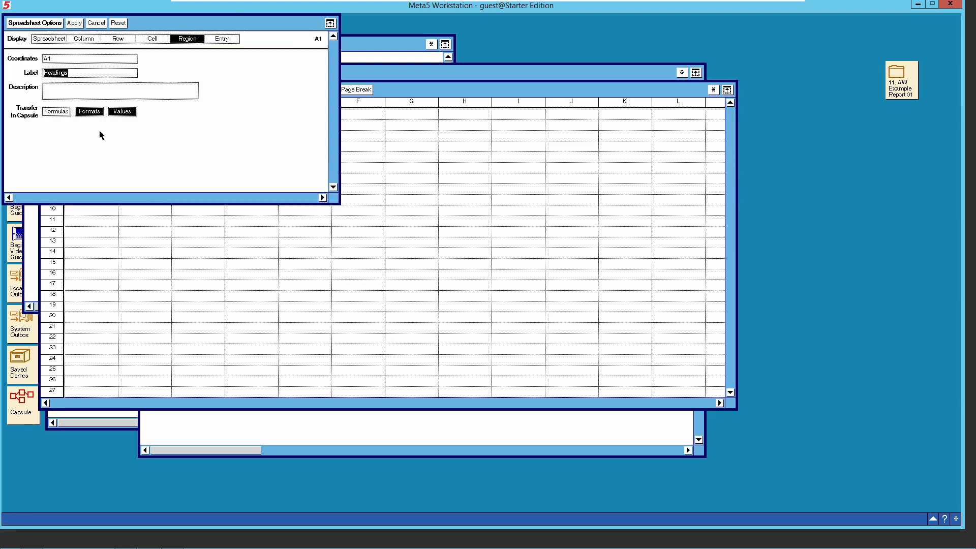
{"action": "left_click", "coordinate": [74, 62]}
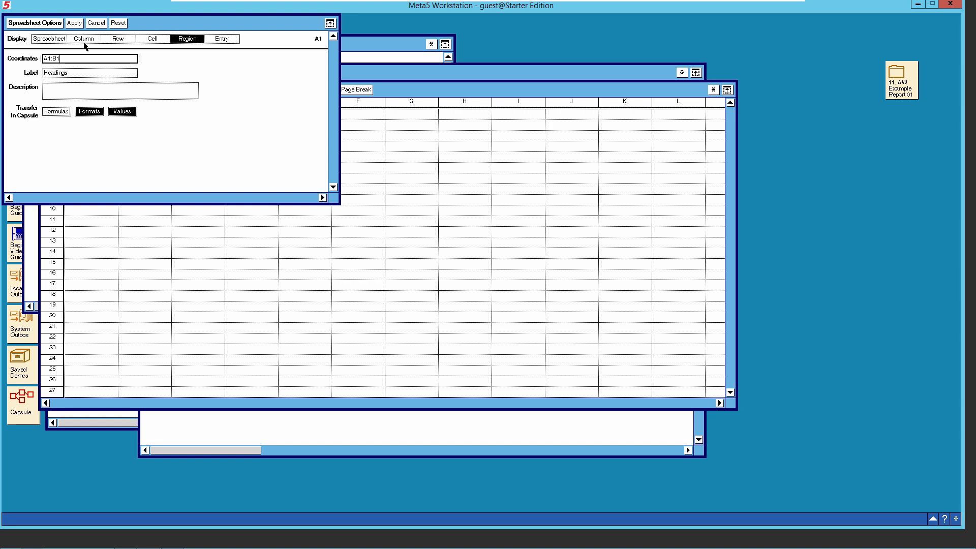
{"action": "left_click", "coordinate": [58, 24]}
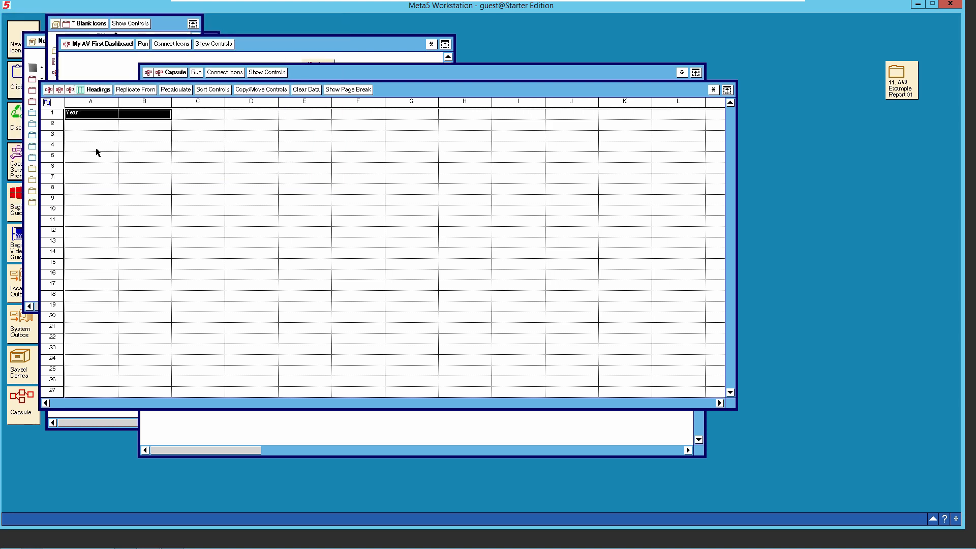
Replace the heading in A1 with Product_Category_Key and enter Product_Category in B1.
{"action": "left_click", "coordinate": [95, 118]}
{"action": "key", "text": "BackSpace"}
{"action": "key", "text": "BackSpace"}
{"action": "type", "text": "Product"}
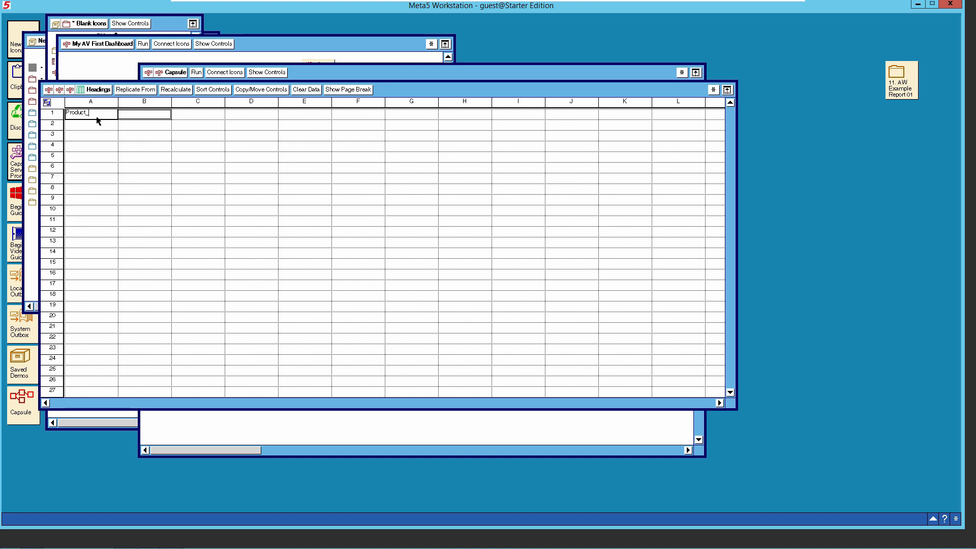
{"action": "type", "text": "_Category_Key"}
{"action": "left_click", "coordinate": [149, 117]}
{"action": "type", "text": "Product_Ca"}
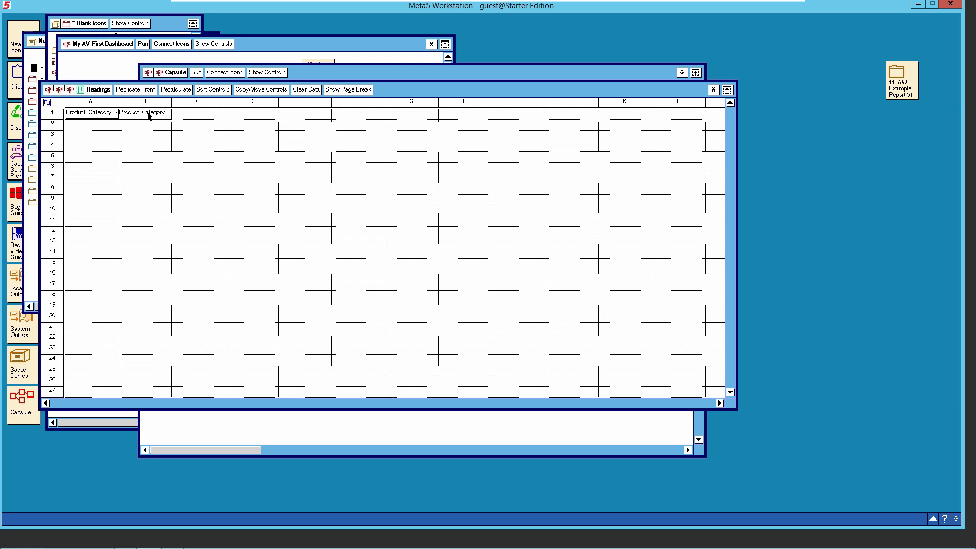
Widen column A to fit the Product_Category_Key heading and close the Headings spreadsheet.
{"action": "left_click", "coordinate": [102, 105]}
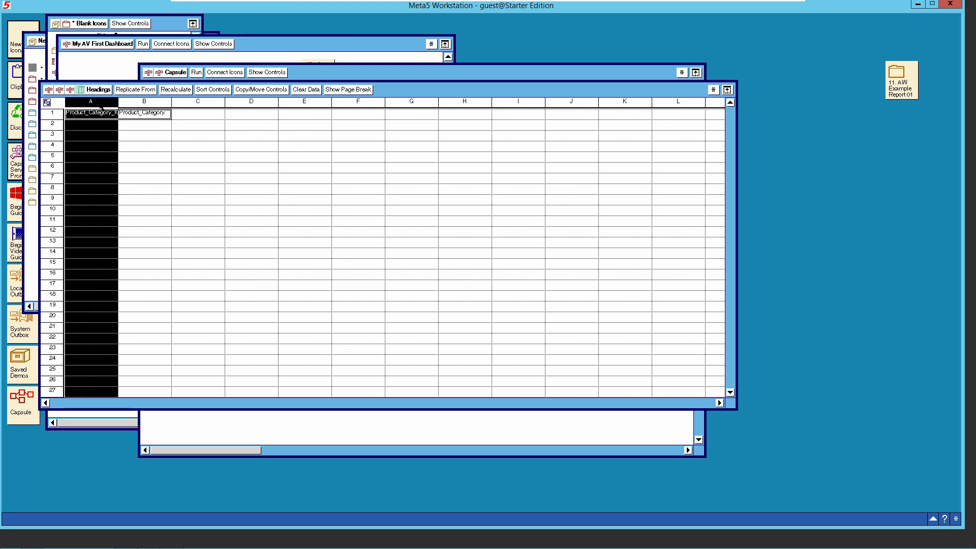
{"action": "right_click", "coordinate": [102, 108]}
{"action": "left_click", "coordinate": [100, 119]}
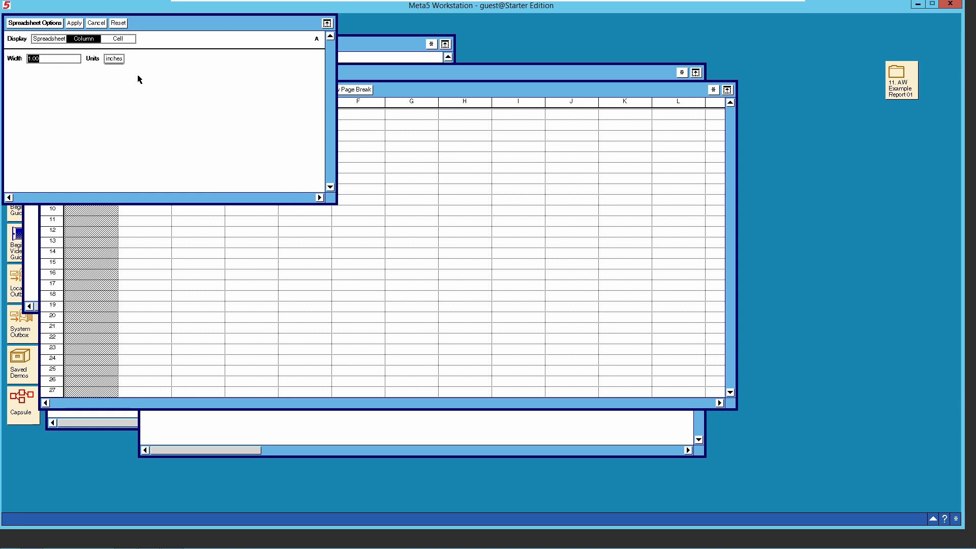
{"action": "left_click", "coordinate": [59, 57]}
{"action": "left_click", "coordinate": [74, 23]}
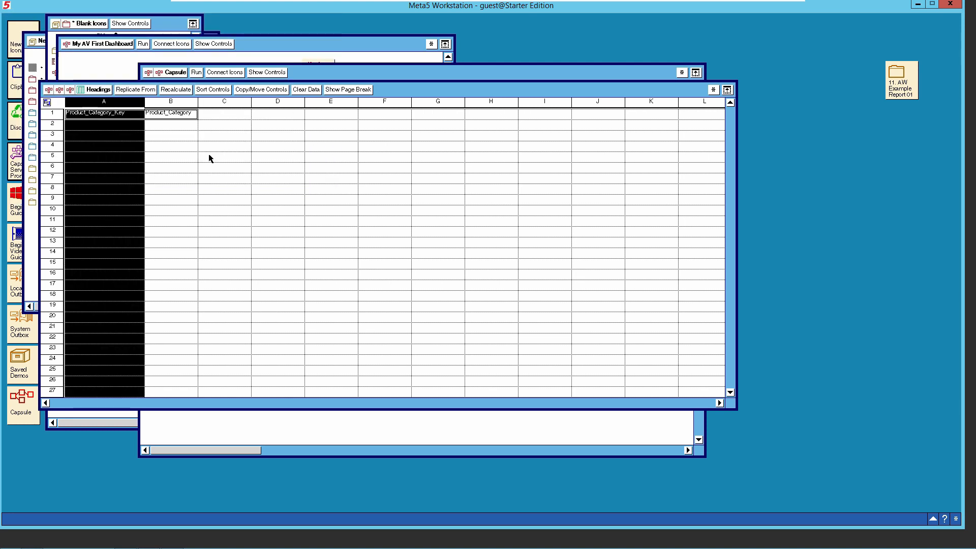
{"action": "left_click", "coordinate": [184, 149]}
{"action": "left_click", "coordinate": [100, 90]}
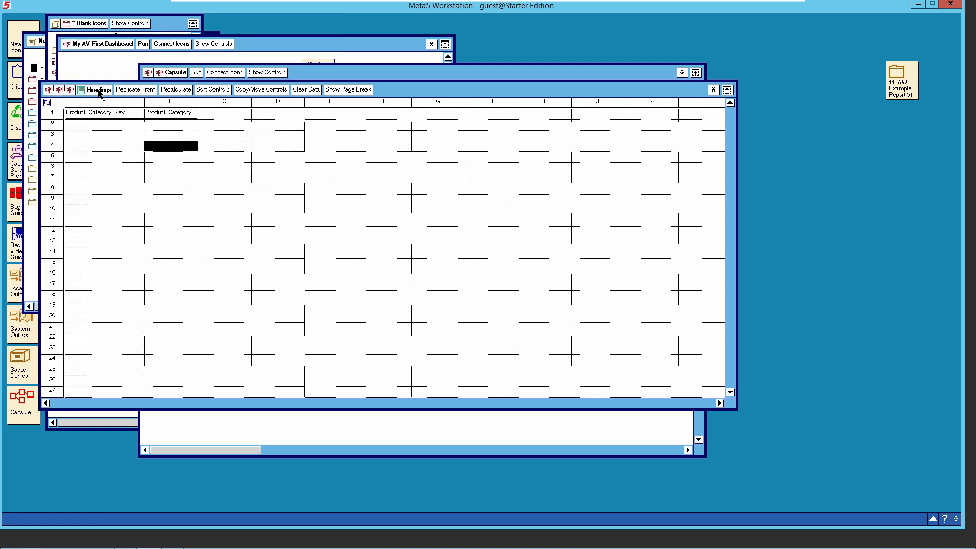
{"action": "left_click", "coordinate": [370, 188]}
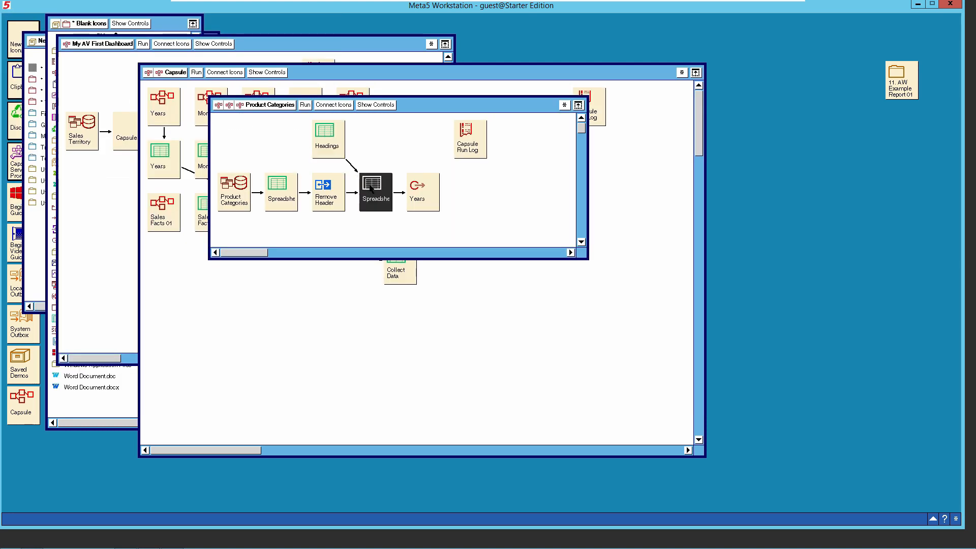
{"action": "left_click", "coordinate": [371, 203]}
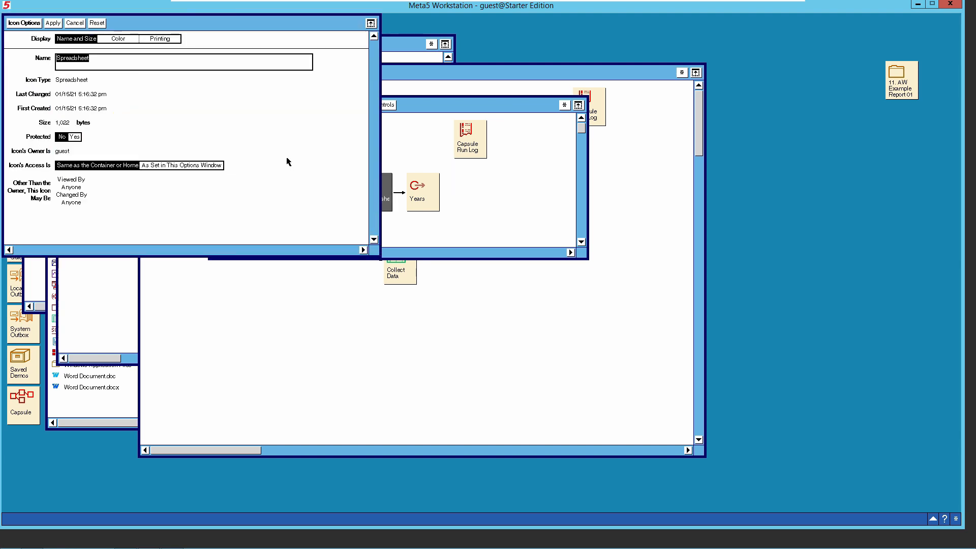
{"action": "left_click", "coordinate": [47, 24]}
Extend the Headings region of the final spreadsheet in the Product Categories capsule to the coordinates A1:B1.
{"action": "double_click", "coordinate": [374, 189]}
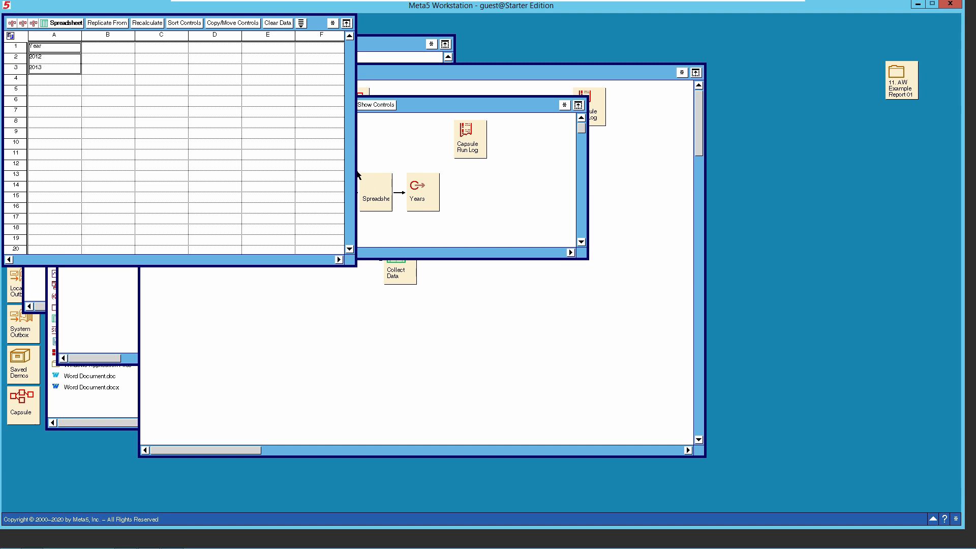
{"action": "left_click", "coordinate": [333, 24]}
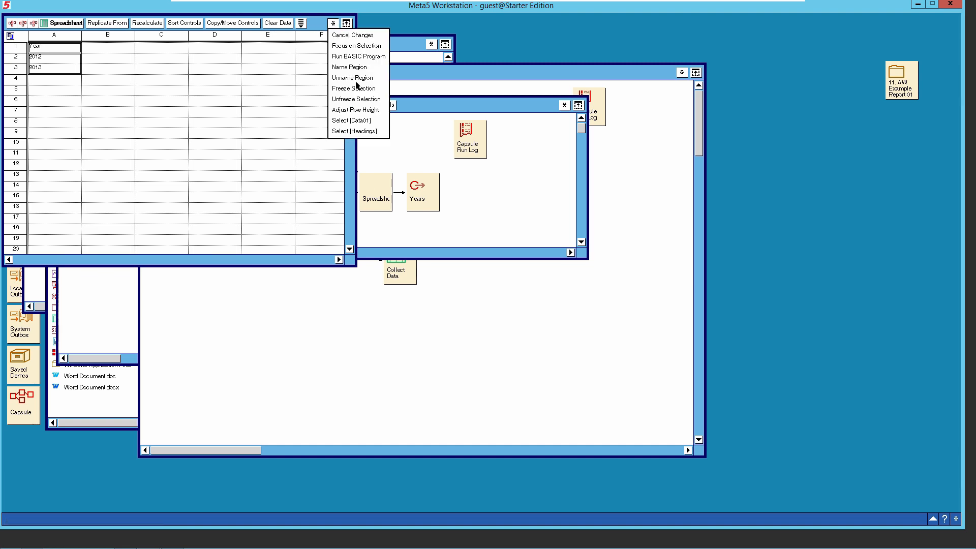
{"action": "left_click", "coordinate": [362, 132]}
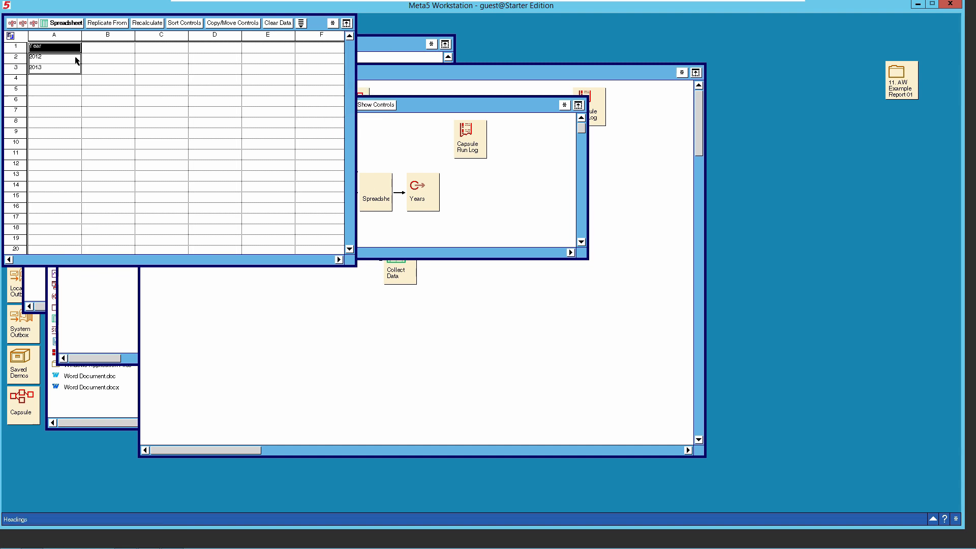
{"action": "right_click", "coordinate": [49, 52]}
{"action": "left_click", "coordinate": [49, 63]}
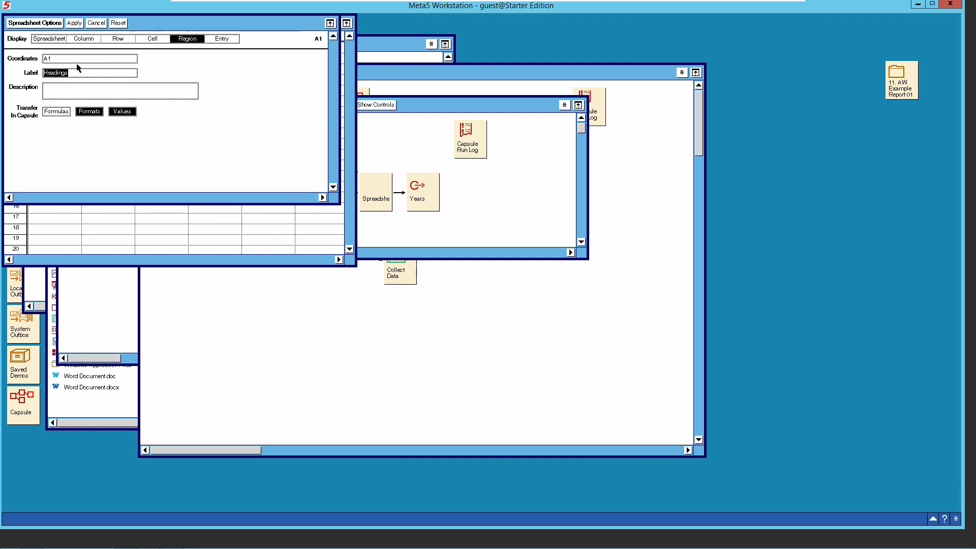
{"action": "left_click", "coordinate": [78, 59]}
{"action": "type", "text": ":B1"}
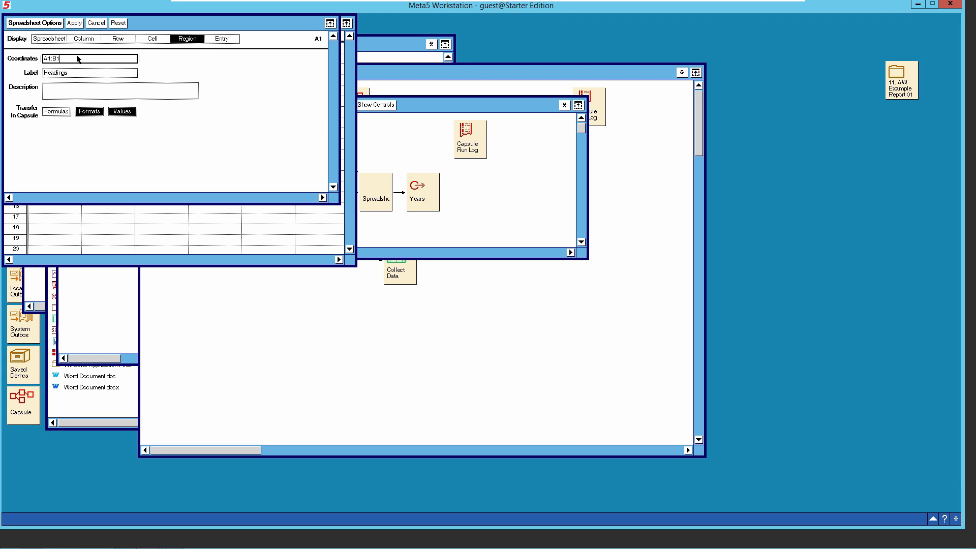
{"action": "left_click", "coordinate": [48, 23]}
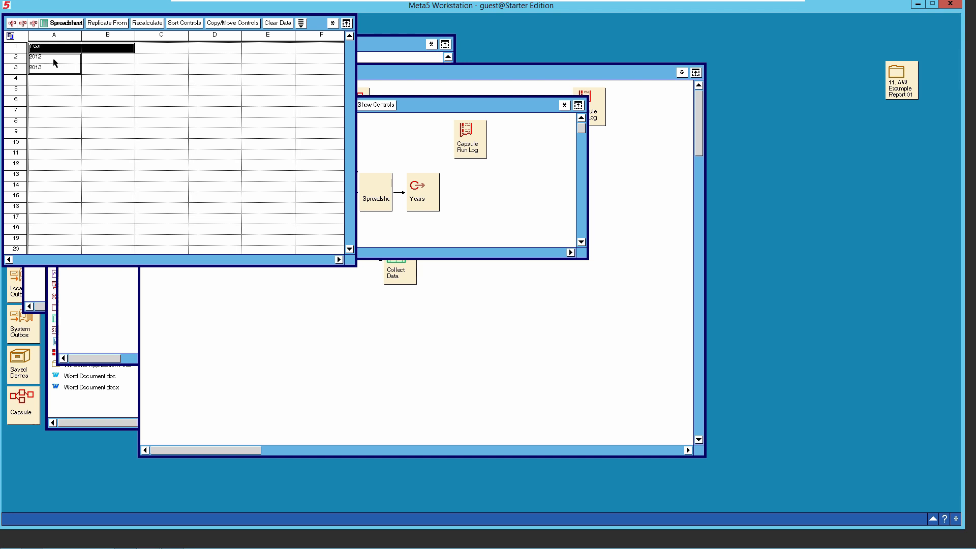
Set the coordinates of the Data01 region in the same spreadsheet to A2:B2.
{"action": "left_click", "coordinate": [332, 24]}
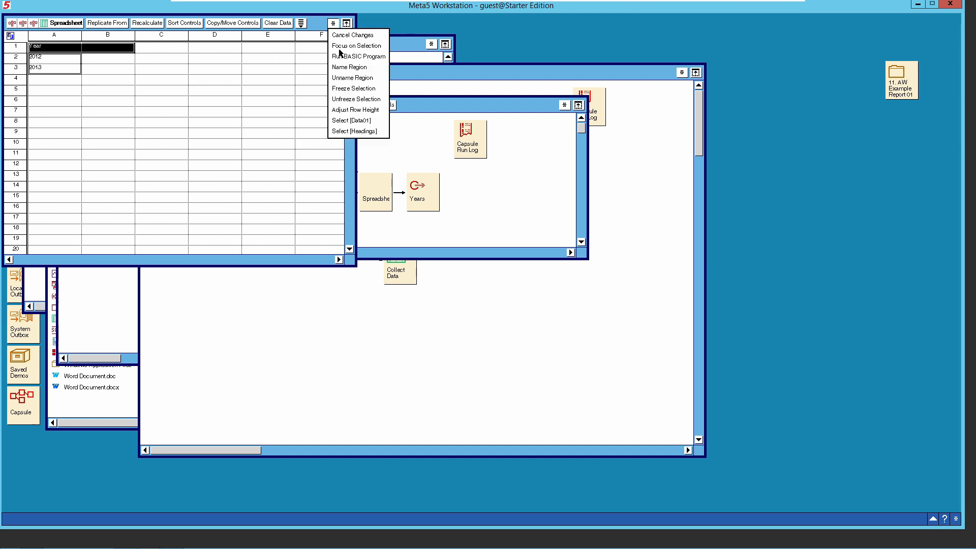
{"action": "left_click", "coordinate": [363, 121]}
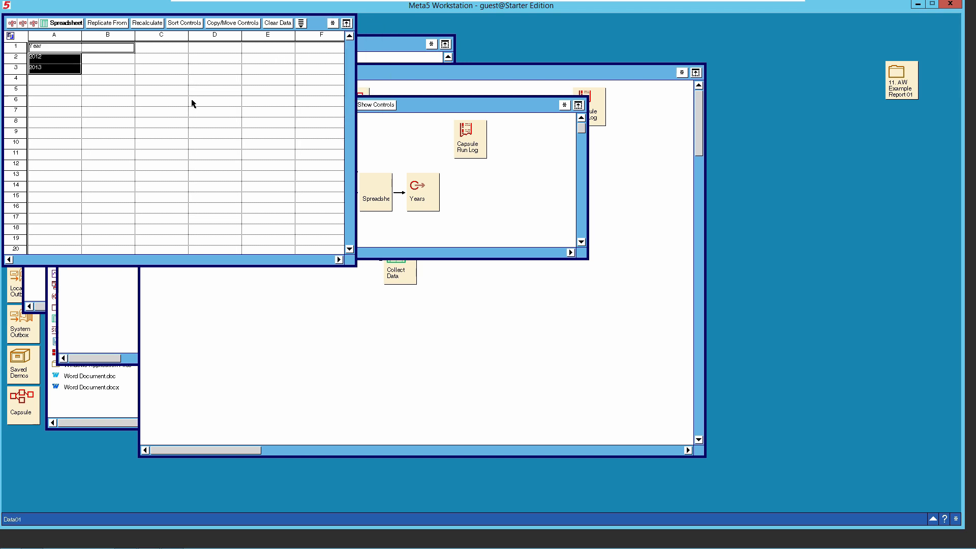
{"action": "right_click", "coordinate": [71, 59]}
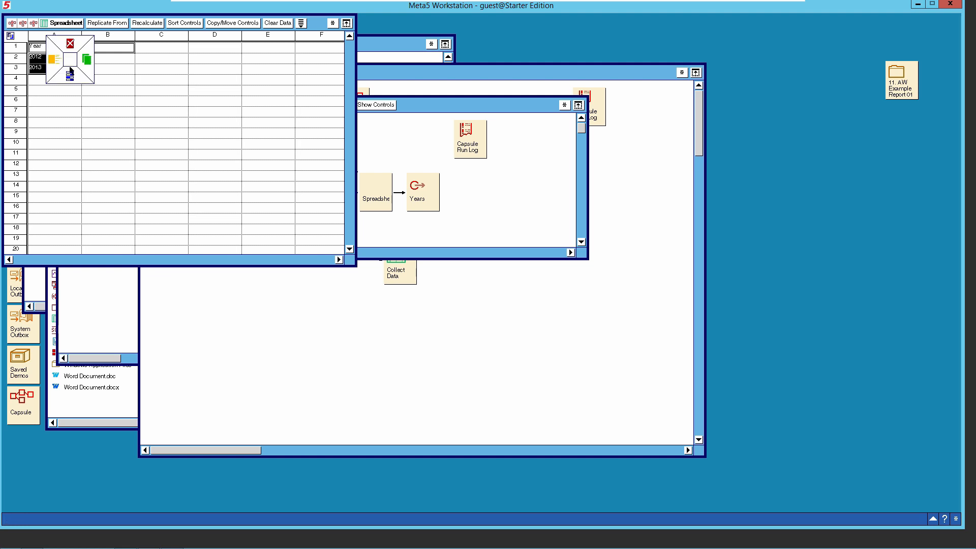
{"action": "left_click", "coordinate": [77, 63]}
{"action": "left_click", "coordinate": [73, 60]}
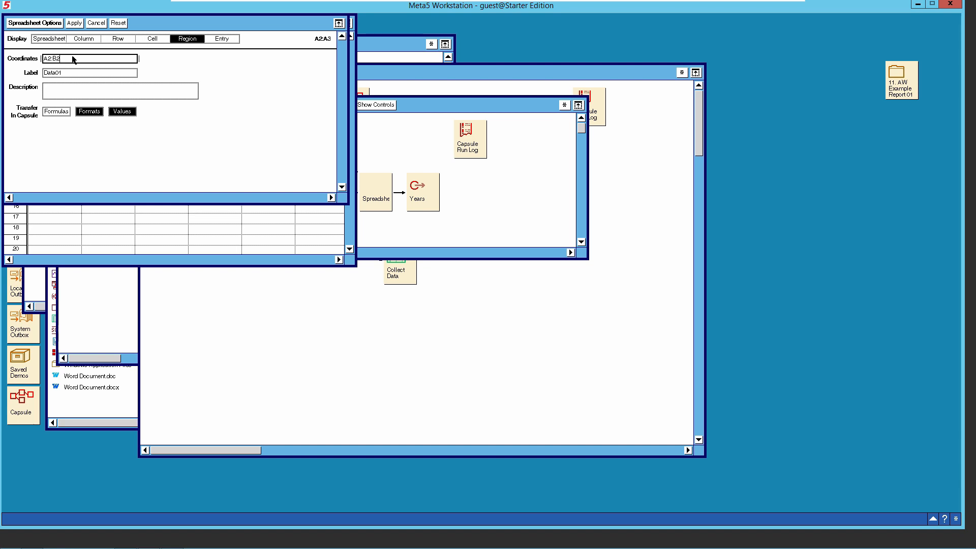
{"action": "left_click", "coordinate": [75, 25]}
{"action": "left_click", "coordinate": [51, 24]}
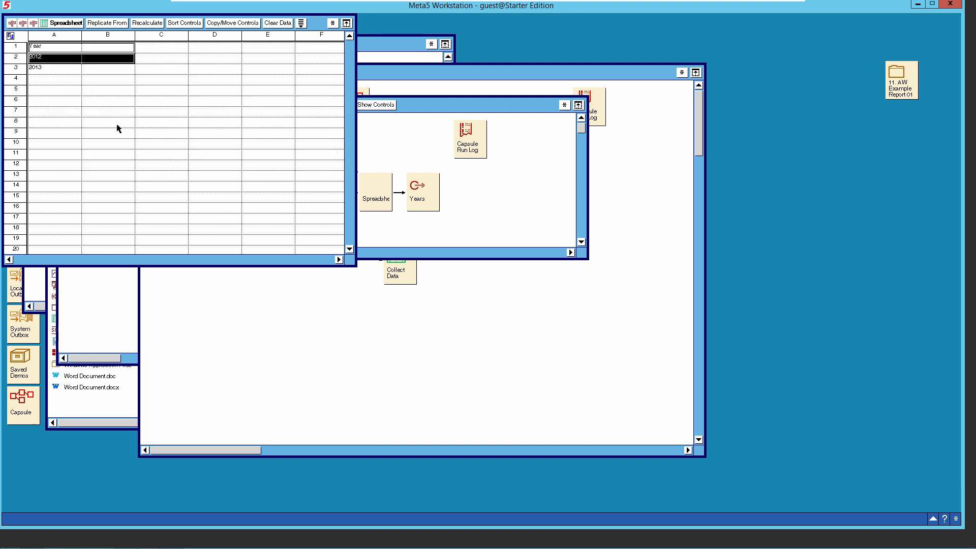
Delete the leftover 2013 value from cell A3 and close the spreadsheet.
{"action": "left_click", "coordinate": [48, 68]}
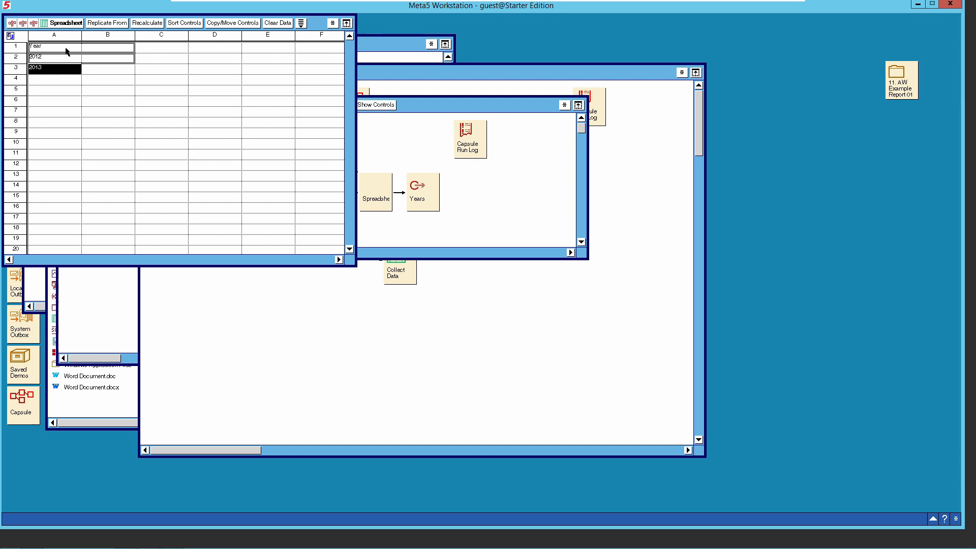
{"action": "key", "text": "Delete"}
{"action": "left_click", "coordinate": [212, 94]}
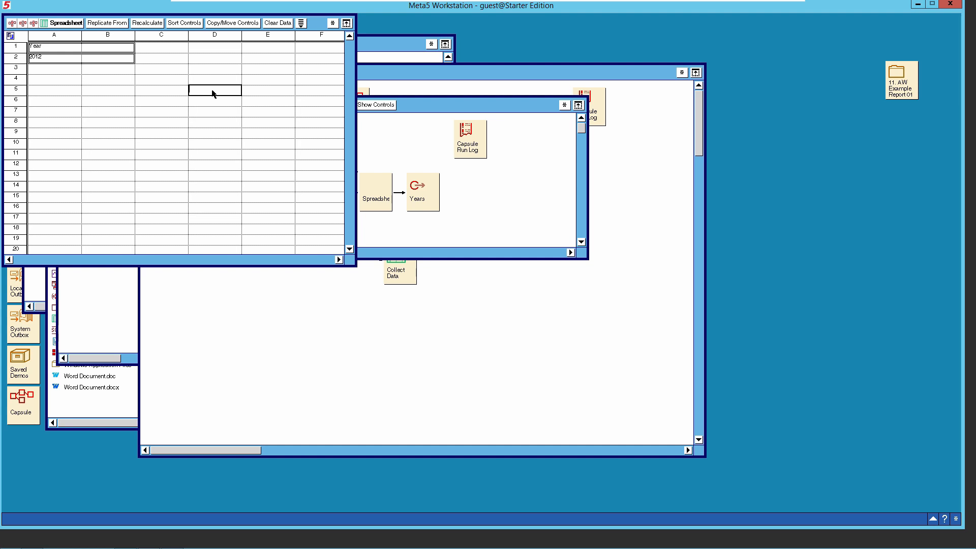
{"action": "left_click", "coordinate": [74, 25]}
Rename the Years output icon of the Product Categories capsule as Product_Categories.
{"action": "left_click", "coordinate": [422, 201]}
{"action": "right_click", "coordinate": [421, 201]}
{"action": "left_click", "coordinate": [423, 217]}
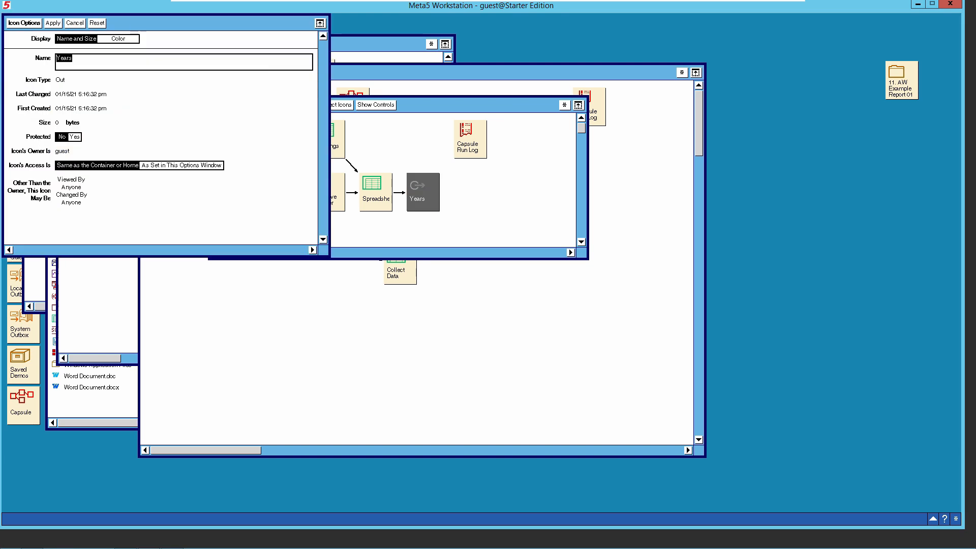
{"action": "left_click", "coordinate": [94, 61]}
{"action": "key", "text": "BackSpace"}
{"action": "type", "text": "Product_Categorie"}
{"action": "left_click", "coordinate": [53, 23]}
{"action": "left_click", "coordinate": [405, 158]}
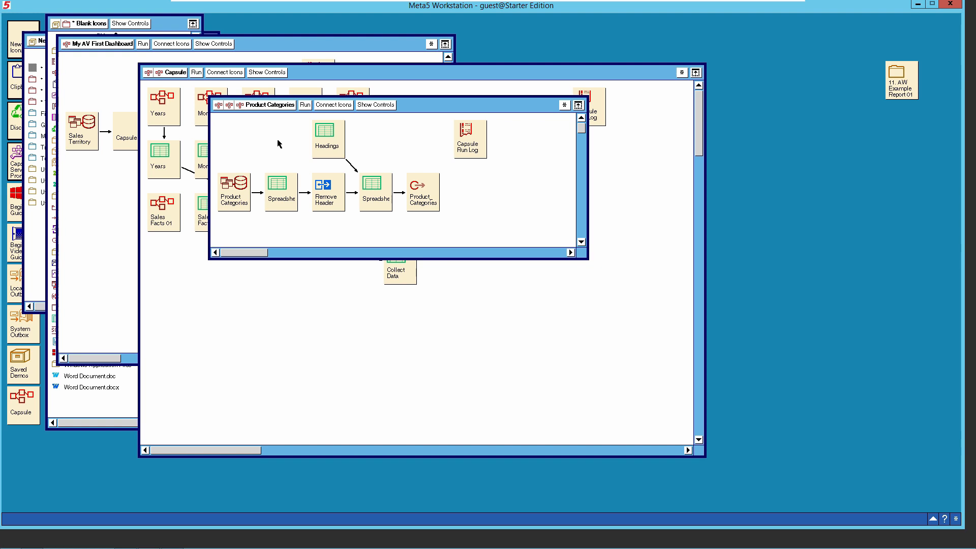
Run the Product Categories capsule starting from its Headings and query icons, and check the final spreadsheet's data.
{"action": "left_click", "coordinate": [331, 138]}
{"action": "left_click", "coordinate": [240, 193], "text": "shift"}
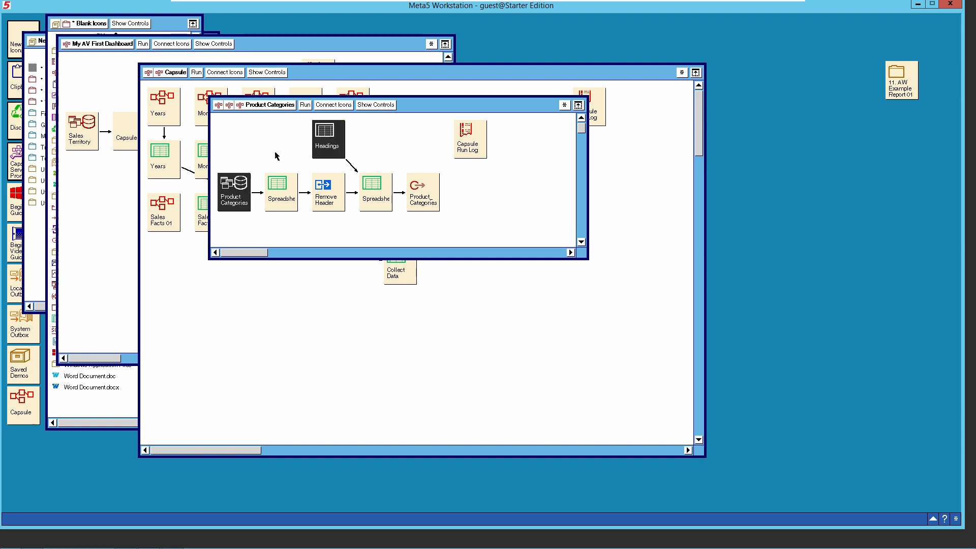
{"action": "left_click", "coordinate": [305, 106]}
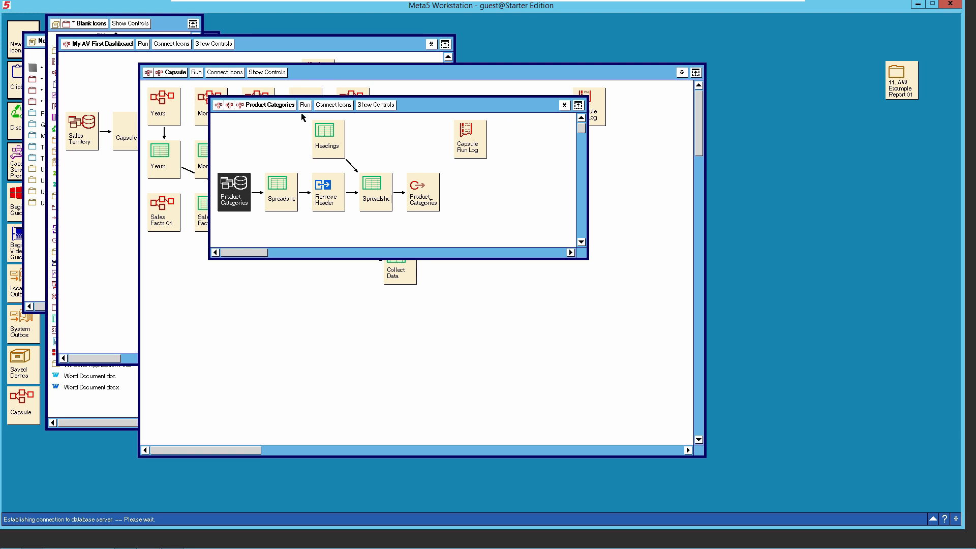
{"action": "double_click", "coordinate": [381, 193]}
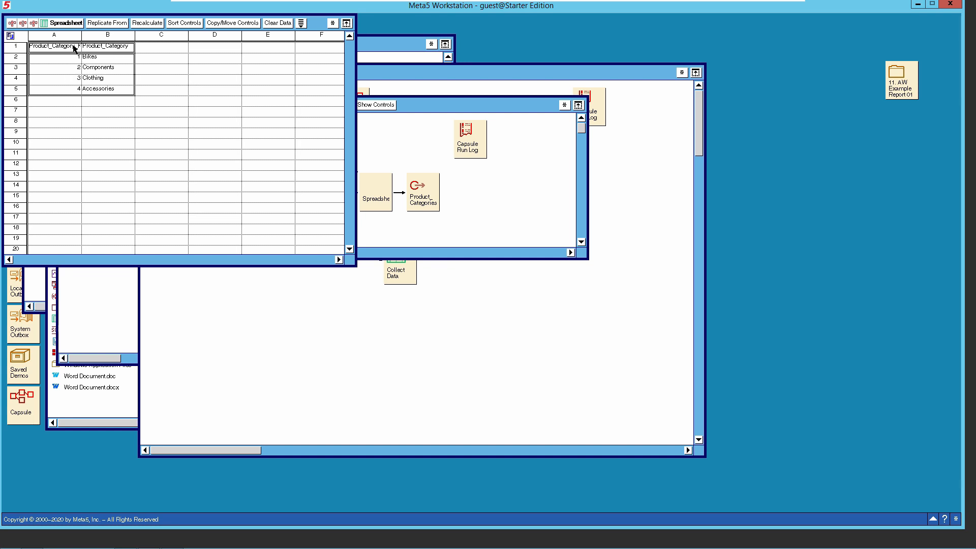
{"action": "left_click", "coordinate": [66, 23]}
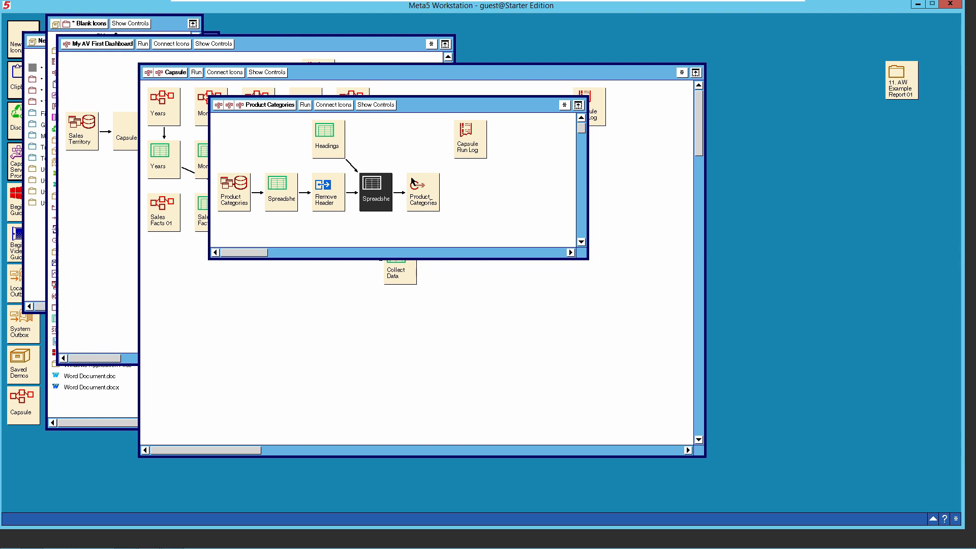
{"action": "left_click", "coordinate": [266, 106]}
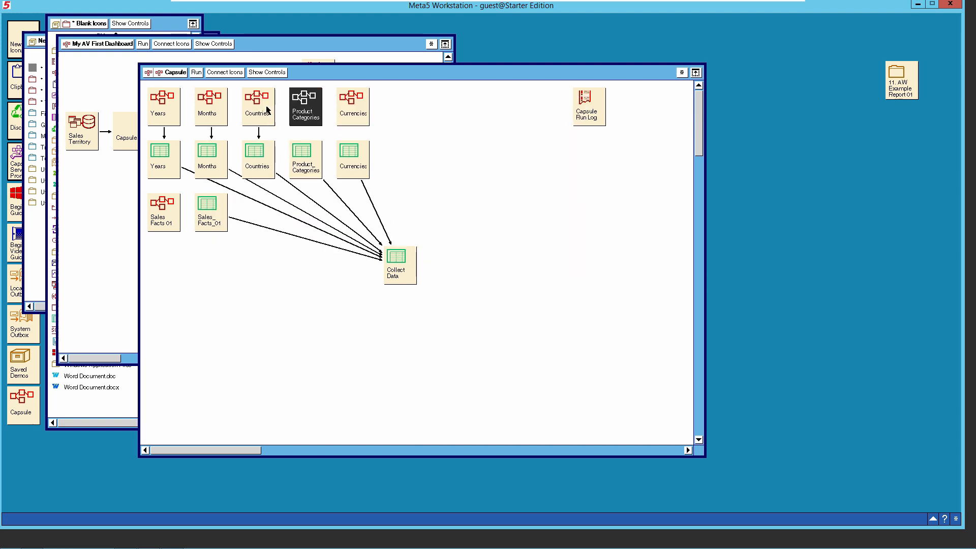
Connect the Product Categories capsule to the Product_Categories spreadsheet, with source area Other and the capsule's output as the region name.
{"action": "left_click", "coordinate": [231, 74]}
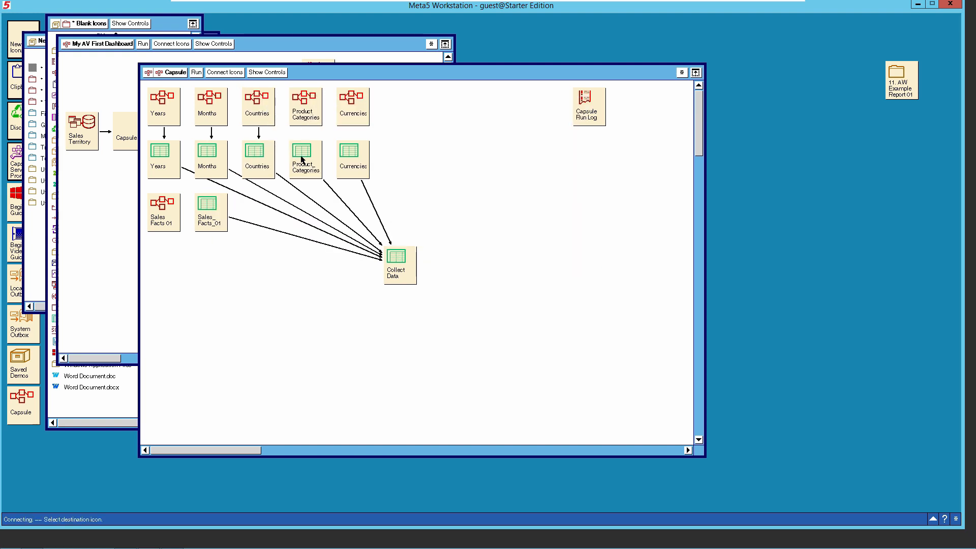
{"action": "left_click", "coordinate": [303, 154]}
{"action": "right_click", "coordinate": [304, 132]}
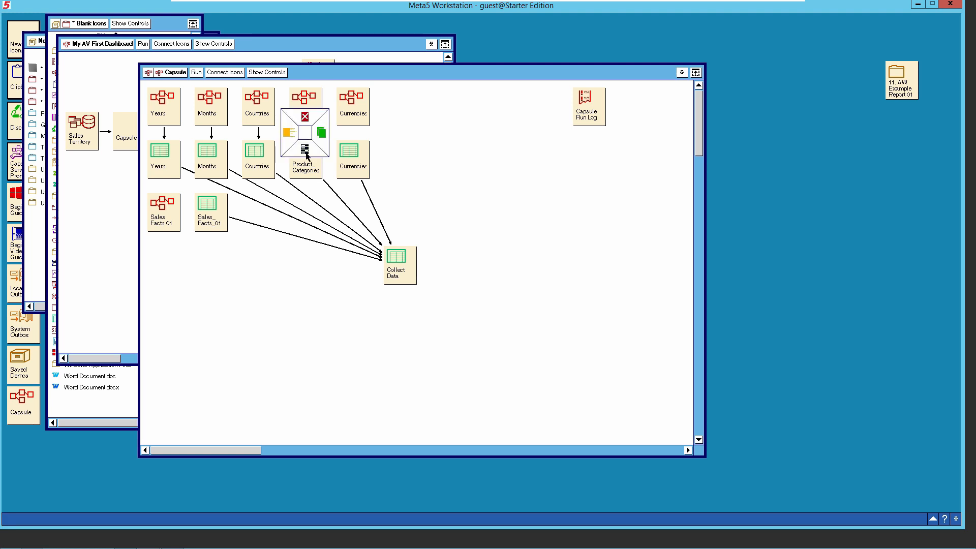
{"action": "left_click", "coordinate": [305, 149]}
{"action": "left_click", "coordinate": [111, 139]}
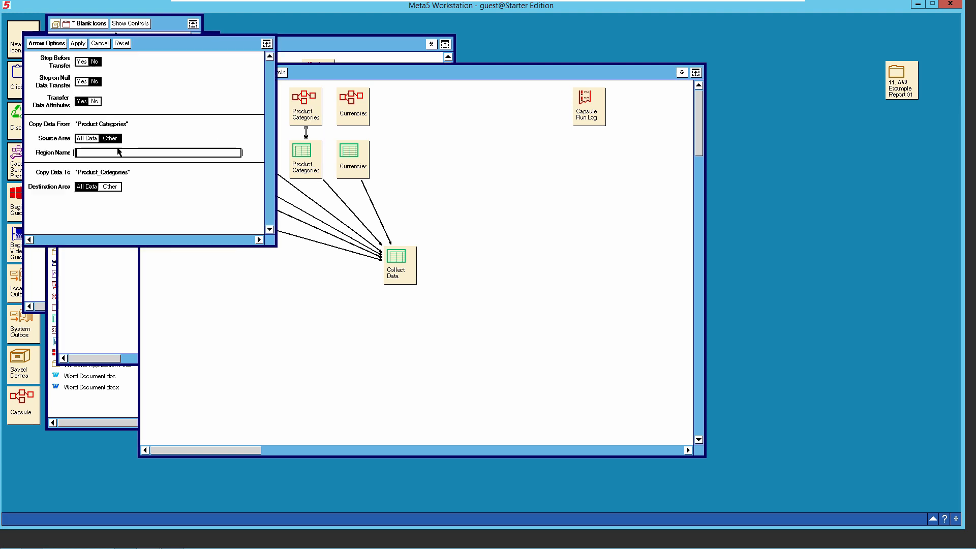
{"action": "type", "text": "Proc"}
{"action": "double_click", "coordinate": [57, 46]}
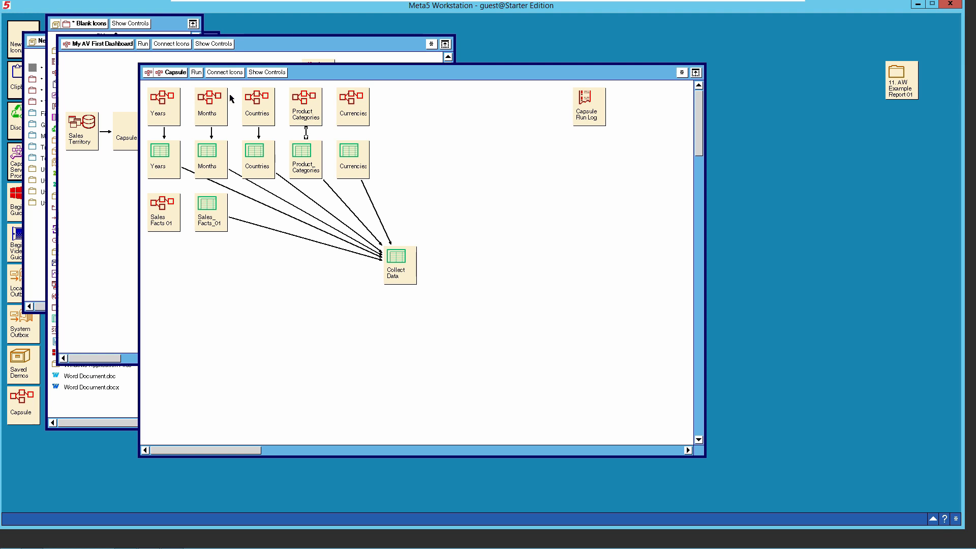
Run the connection from the Product Categories capsule and check the data transferred to the Product_Categories spreadsheet.
{"action": "left_click", "coordinate": [197, 73]}
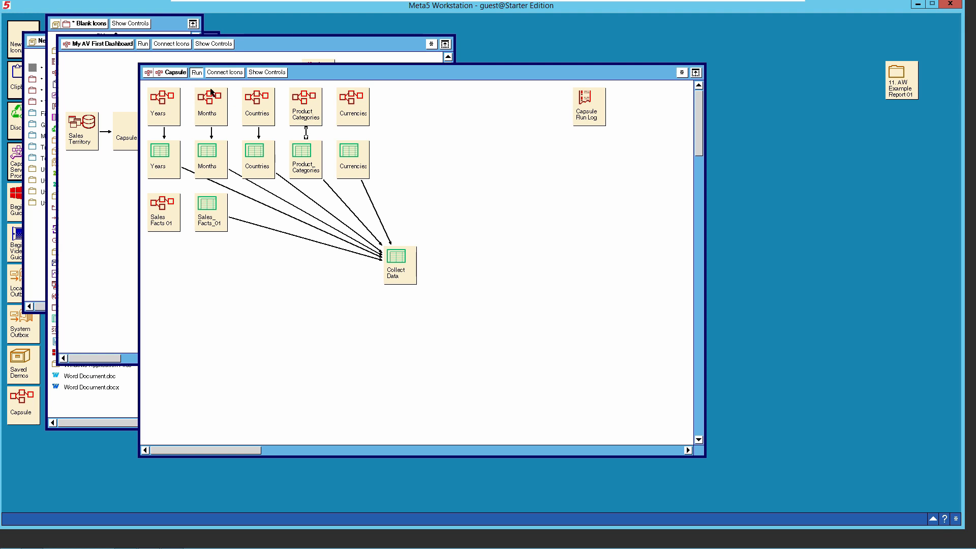
{"action": "double_click", "coordinate": [307, 166]}
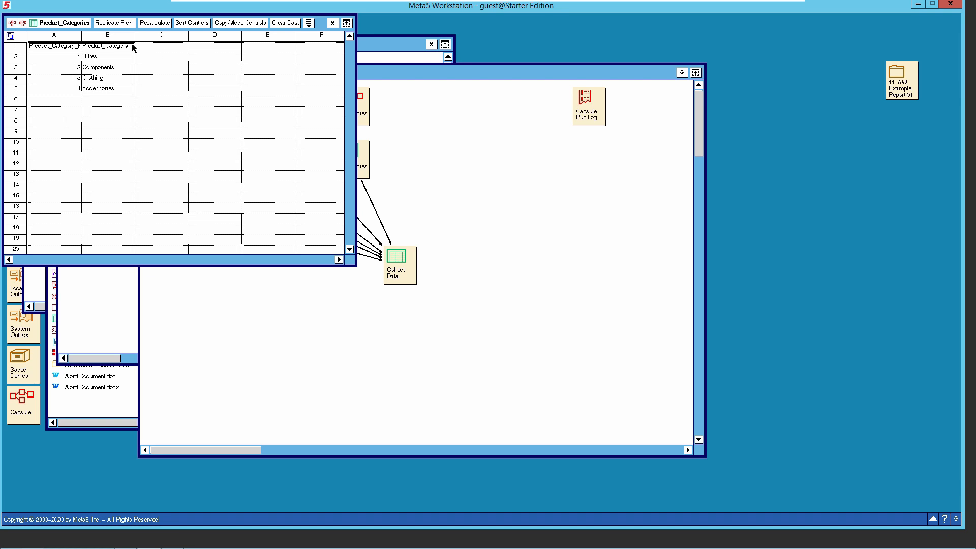
{"action": "left_click", "coordinate": [74, 23]}
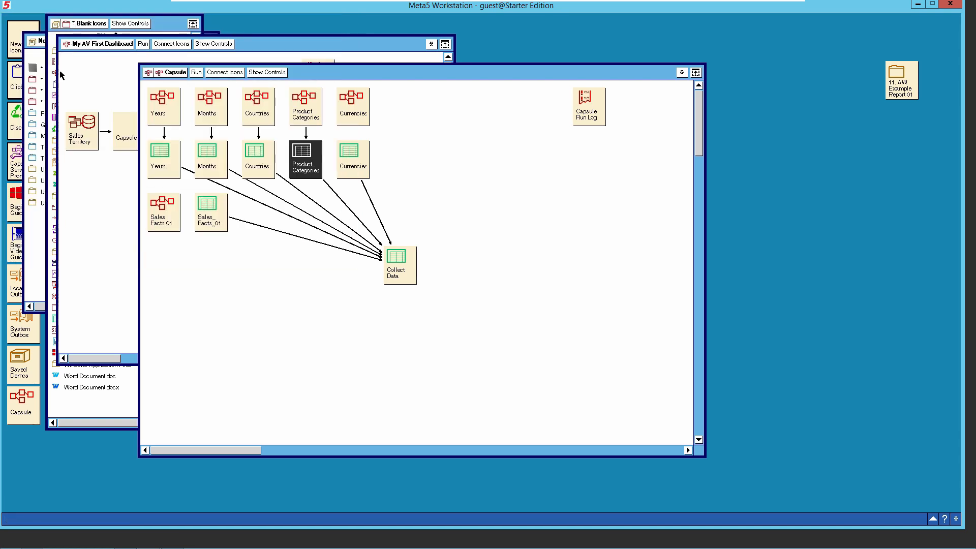
Clear the existing query in the Years query icon inside the Currencies capsule.
{"action": "left_click", "coordinate": [350, 112]}
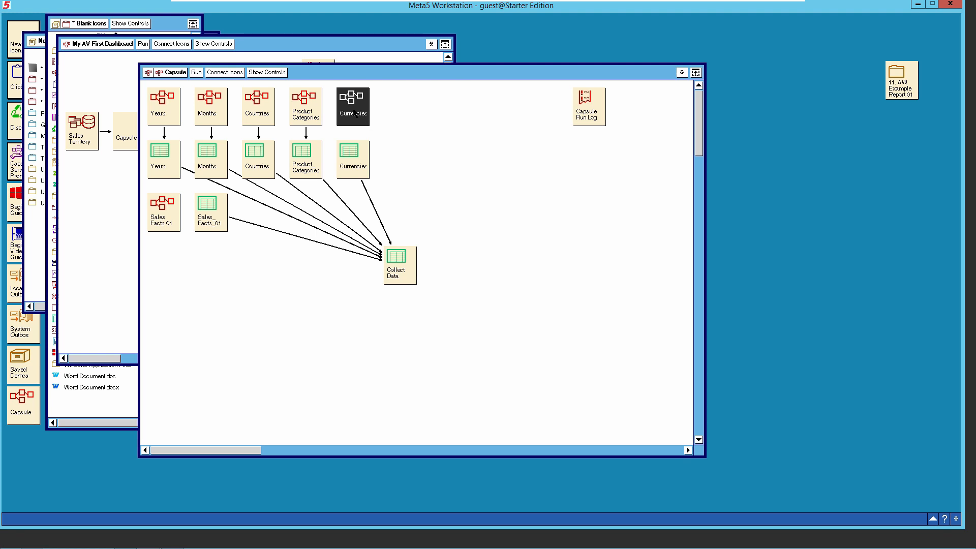
{"action": "double_click", "coordinate": [354, 114]}
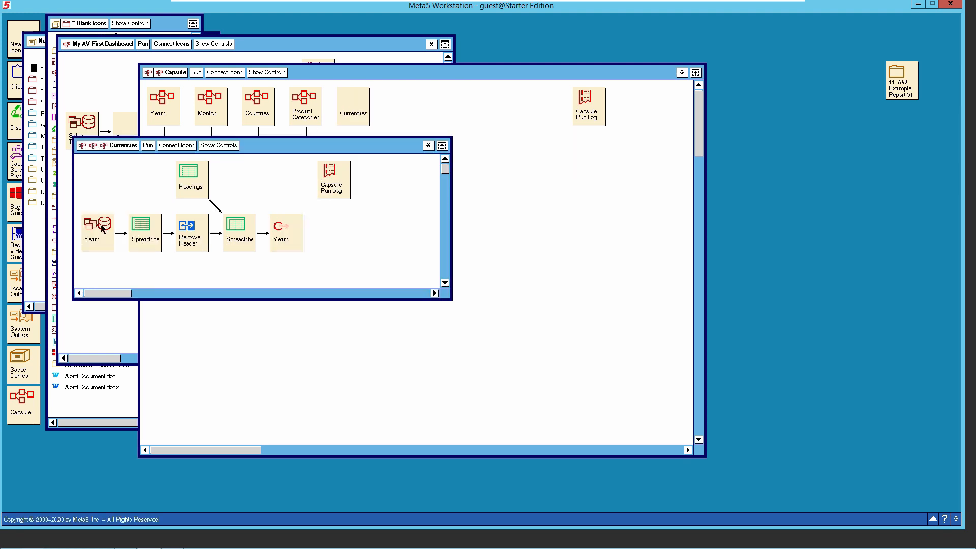
{"action": "left_click", "coordinate": [102, 229]}
{"action": "double_click", "coordinate": [102, 229]}
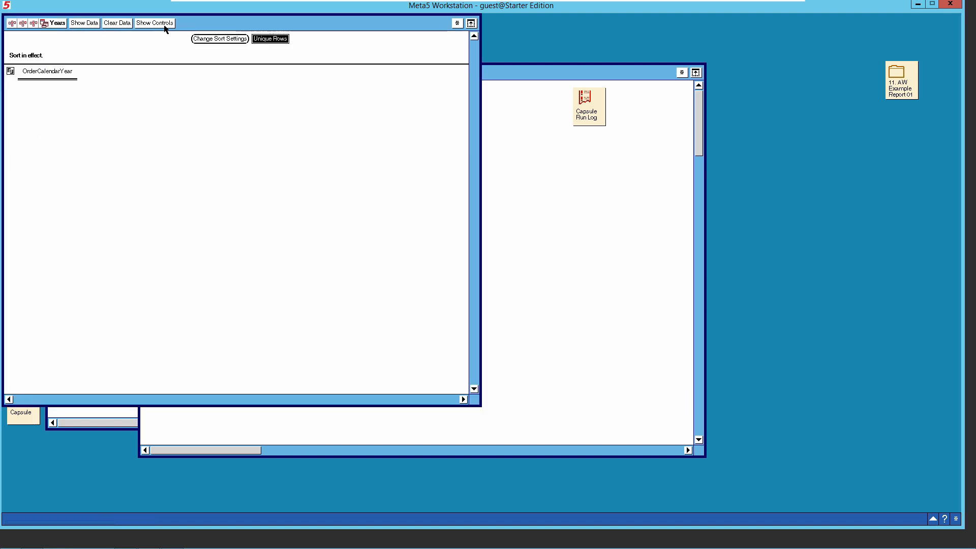
{"action": "left_click", "coordinate": [160, 24]}
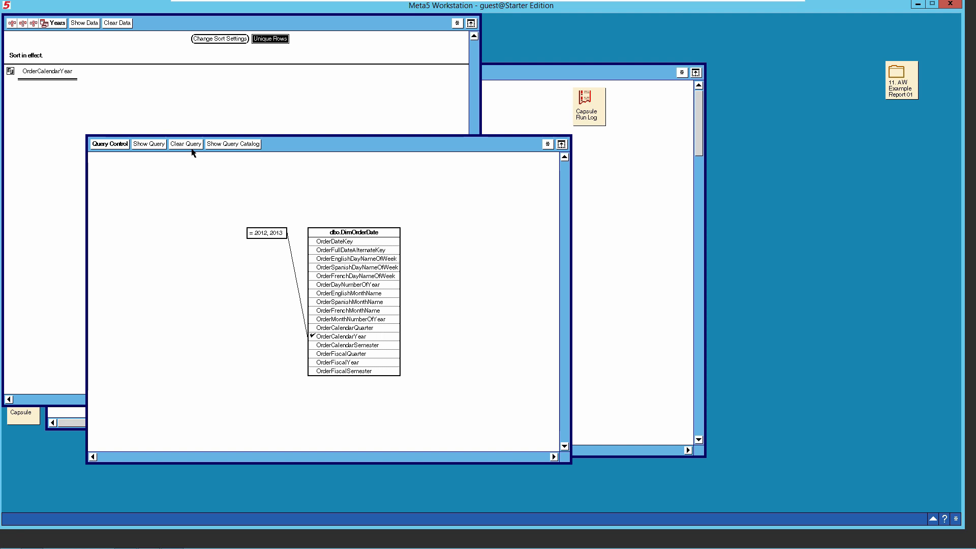
{"action": "left_click", "coordinate": [190, 145]}
Choose dbo.DimCurrency from the 01.Internet Sales Facts group of the DBA catalog as the query's table.
{"action": "left_click", "coordinate": [235, 146]}
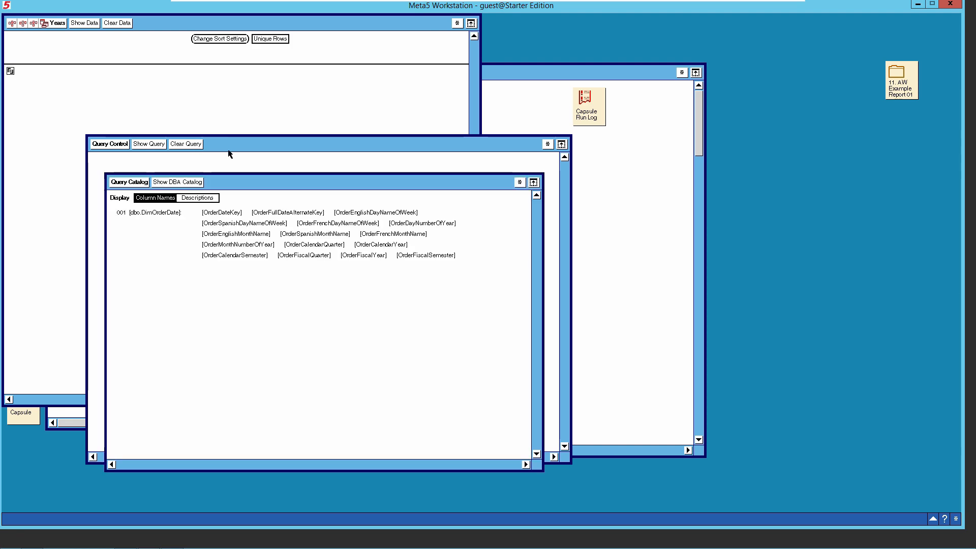
{"action": "left_click", "coordinate": [185, 183]}
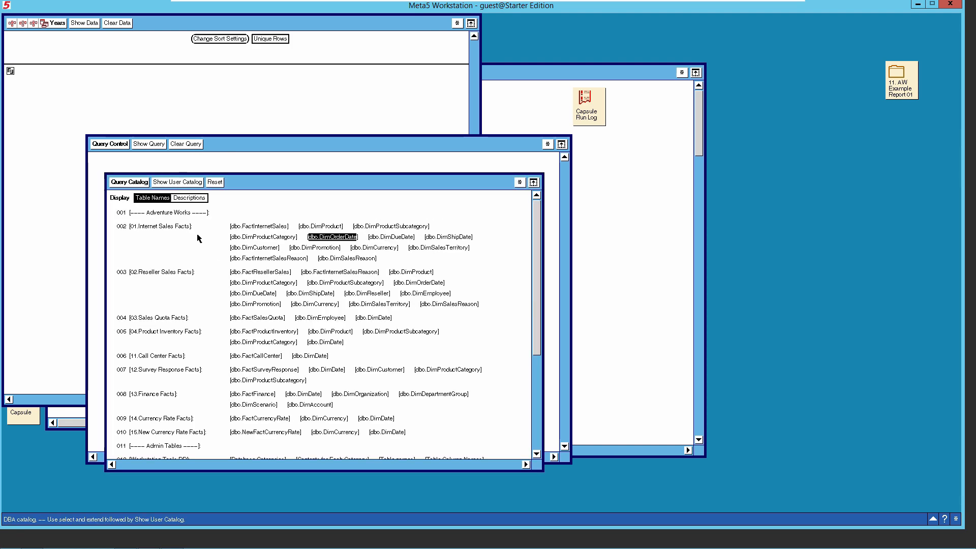
{"action": "left_click", "coordinate": [374, 247]}
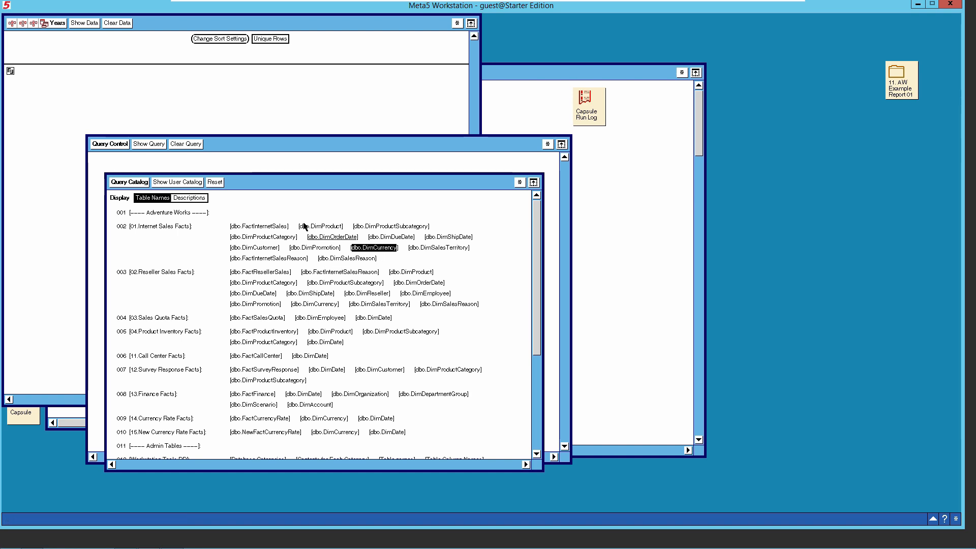
{"action": "left_click", "coordinate": [184, 183]}
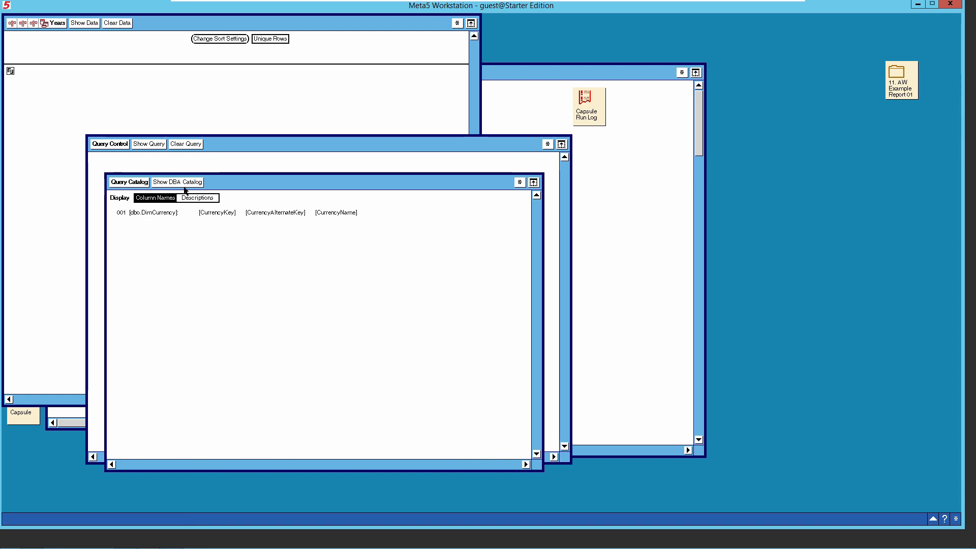
Add the CurrencyKey and CurrencyAlternateKey columns to the query and check the data it retrieves.
{"action": "right_click", "coordinate": [219, 211]}
{"action": "left_click", "coordinate": [234, 212]}
{"action": "left_click", "coordinate": [72, 78]}
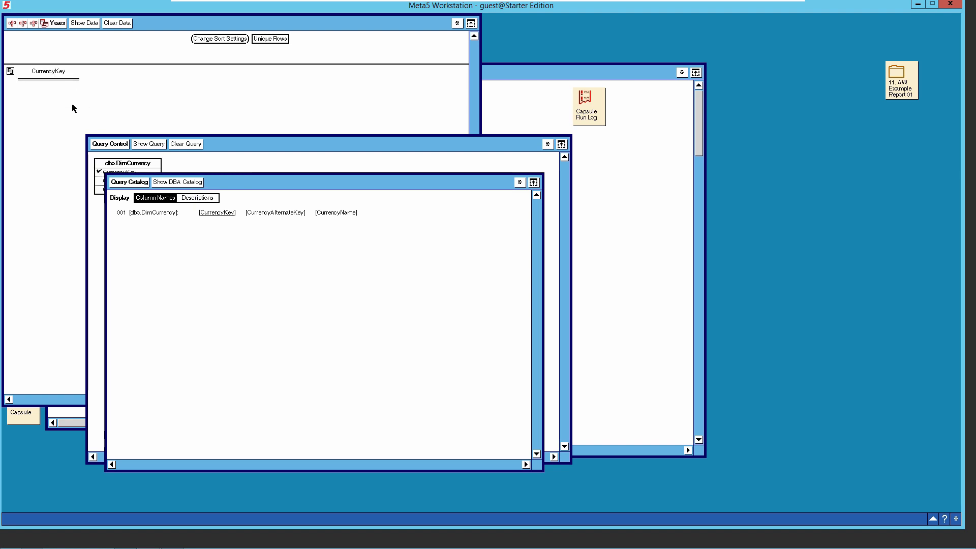
{"action": "left_click", "coordinate": [284, 216]}
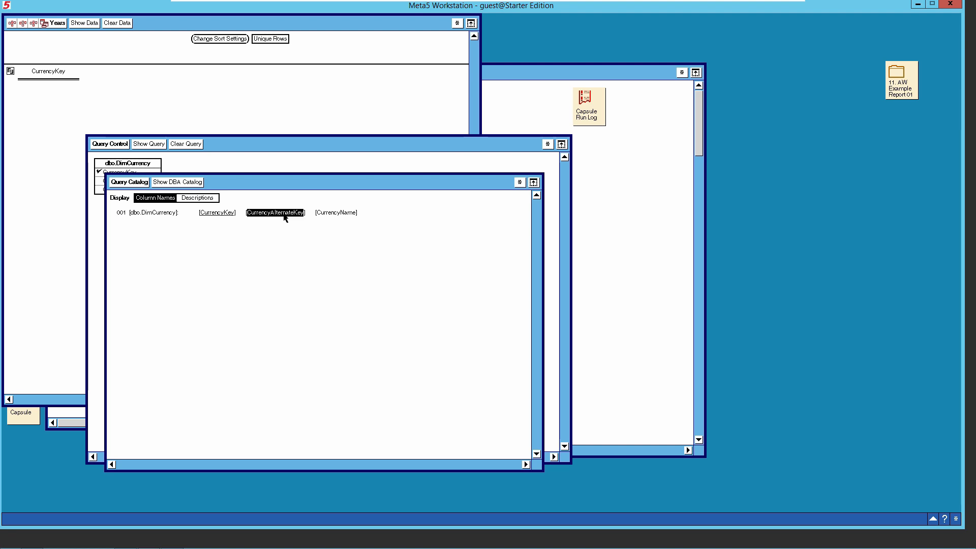
{"action": "right_click", "coordinate": [284, 214]}
{"action": "left_click", "coordinate": [296, 214]}
{"action": "left_click", "coordinate": [84, 23]}
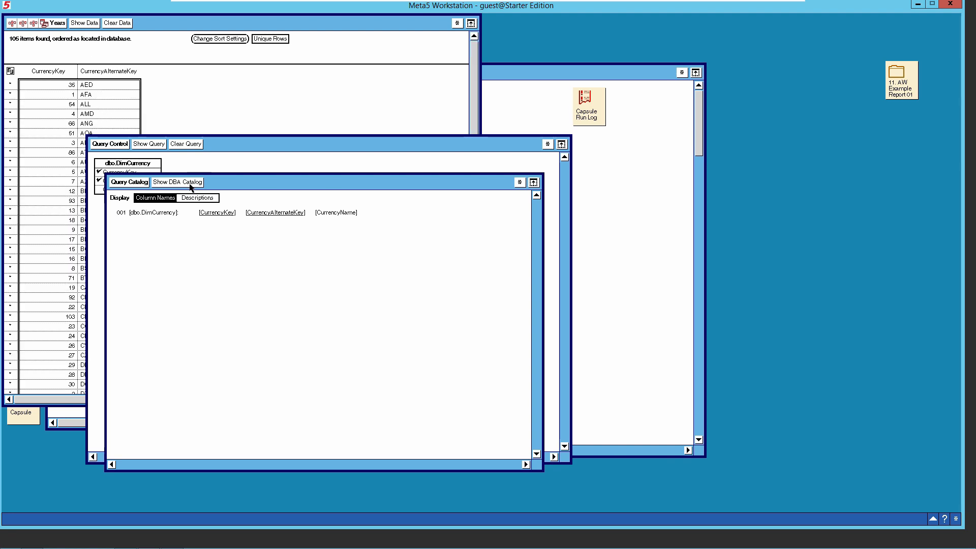
{"action": "left_click", "coordinate": [135, 182]}
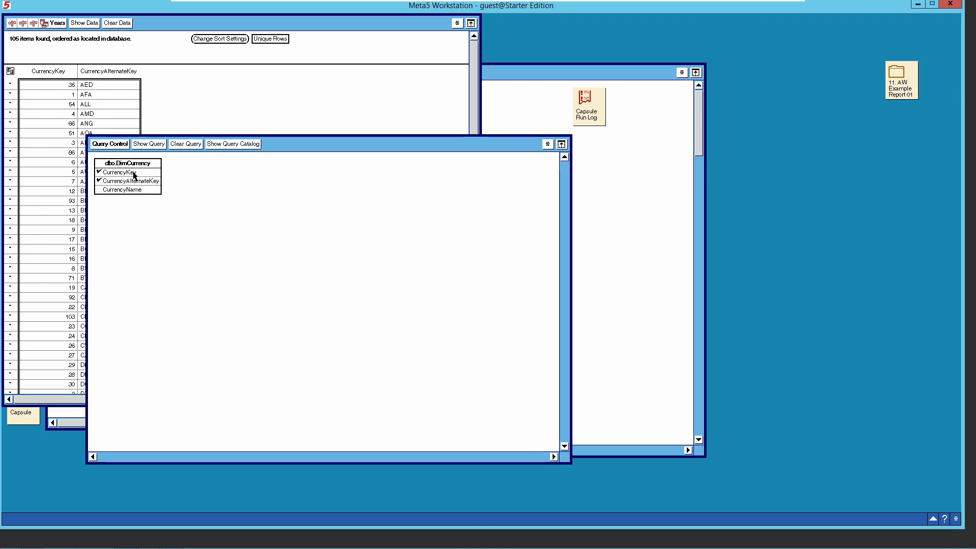
Limit the query to unique rows and sort it in ascending order by dbo.DimCurrency.CurrencyKey.
{"action": "left_click", "coordinate": [272, 40]}
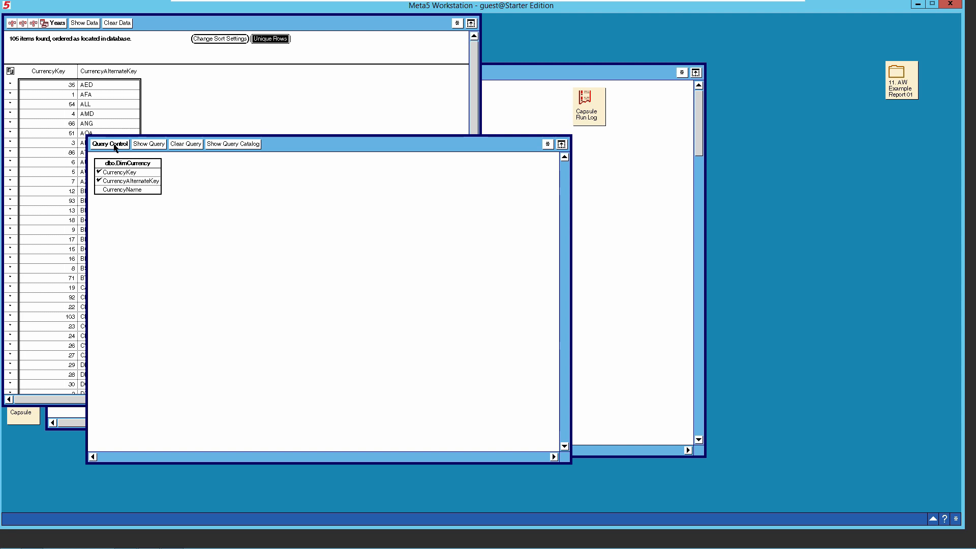
{"action": "left_click", "coordinate": [114, 24]}
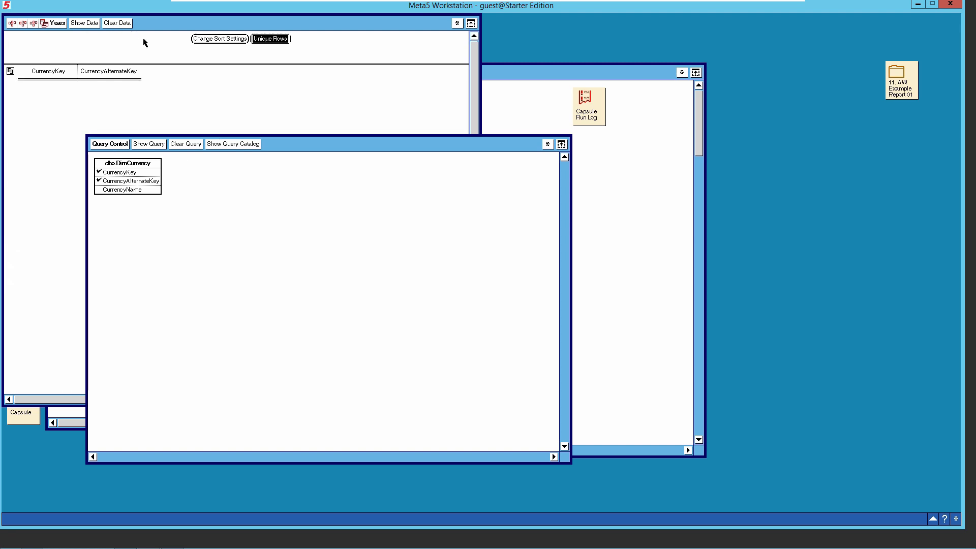
{"action": "left_click", "coordinate": [213, 40]}
{"action": "left_click", "coordinate": [64, 72]}
{"action": "left_click", "coordinate": [65, 75]}
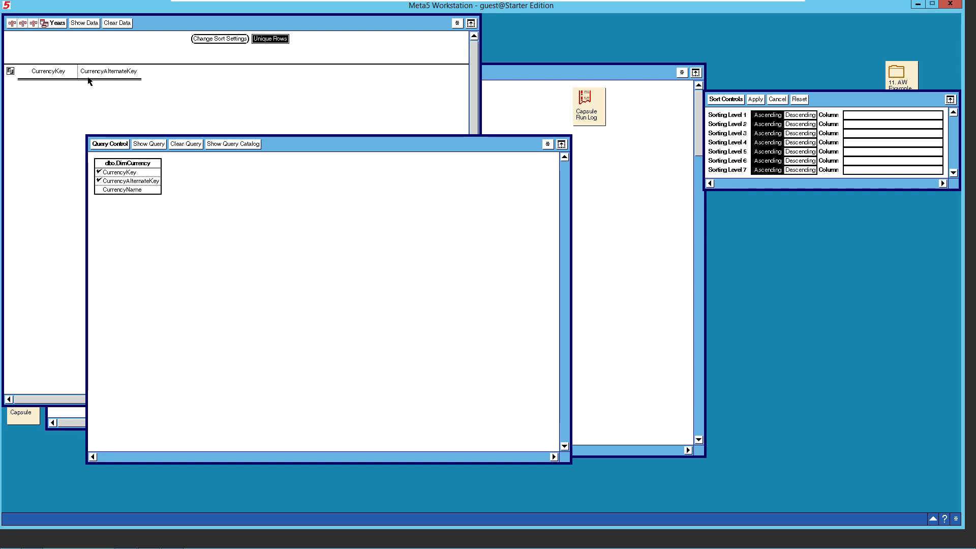
{"action": "left_click", "coordinate": [874, 117]}
{"action": "left_click", "coordinate": [755, 99]}
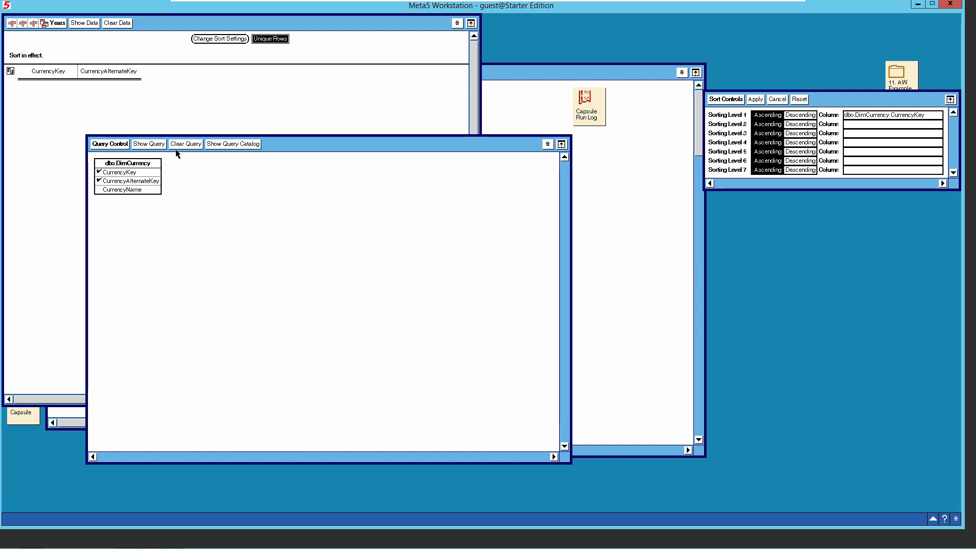
{"action": "left_click", "coordinate": [121, 145]}
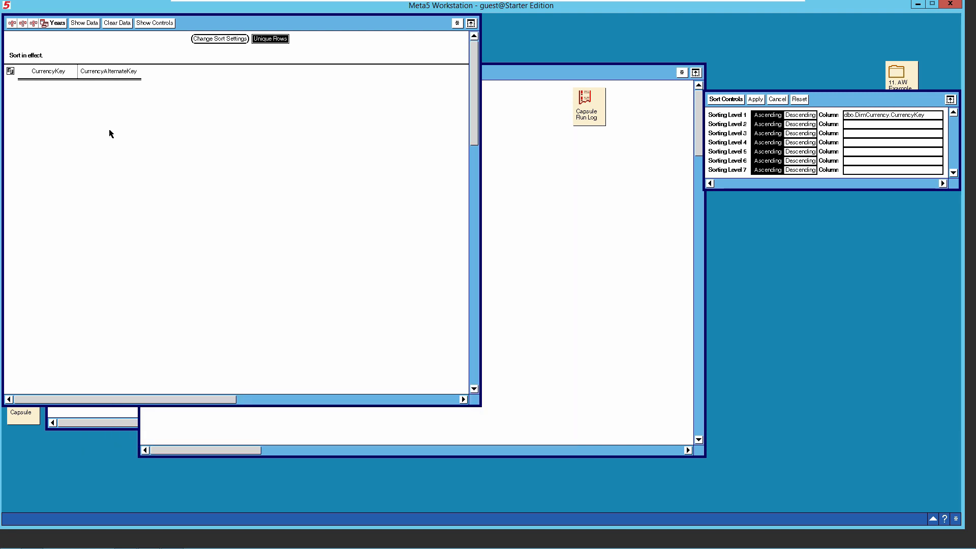
Close the sort settings and retrieve the sorted currency data to check it.
{"action": "left_click", "coordinate": [87, 24]}
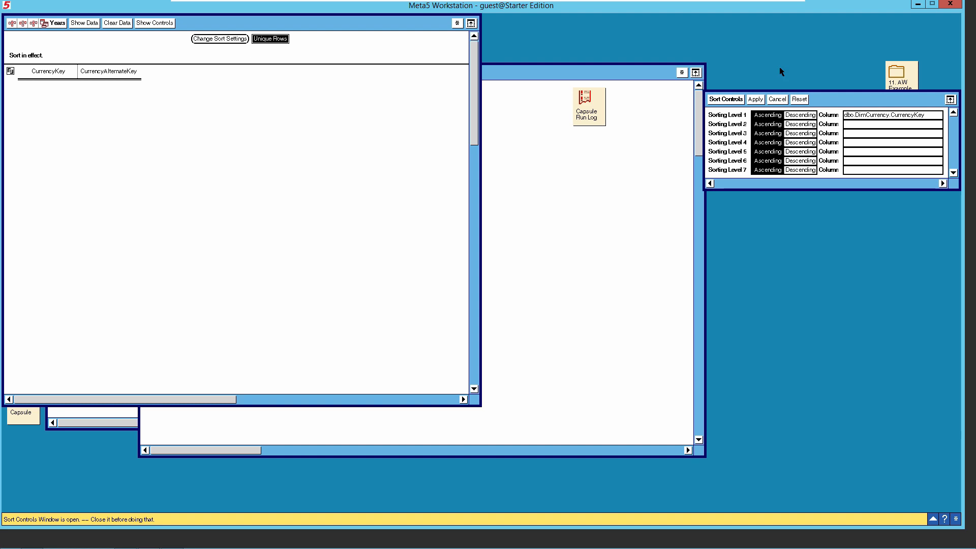
{"action": "left_click", "coordinate": [731, 101]}
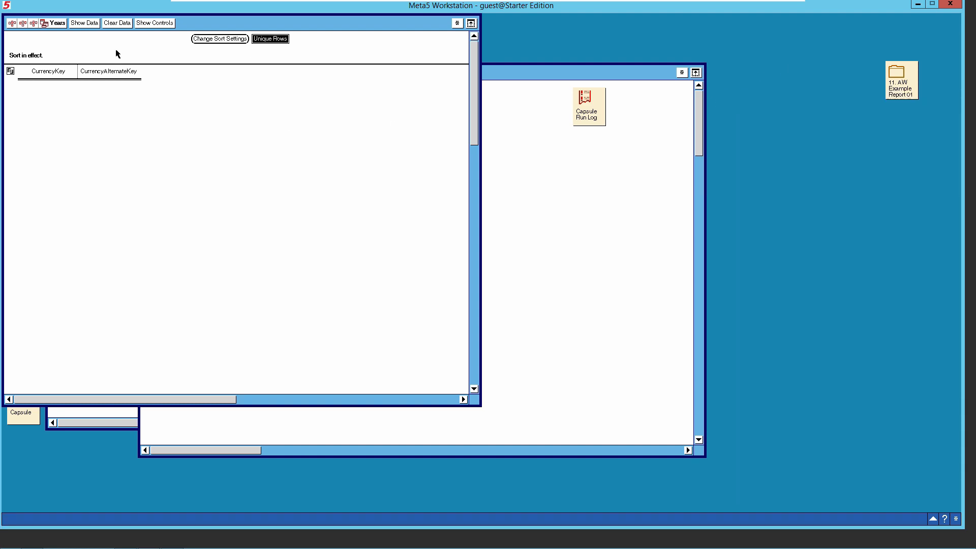
{"action": "left_click", "coordinate": [86, 23]}
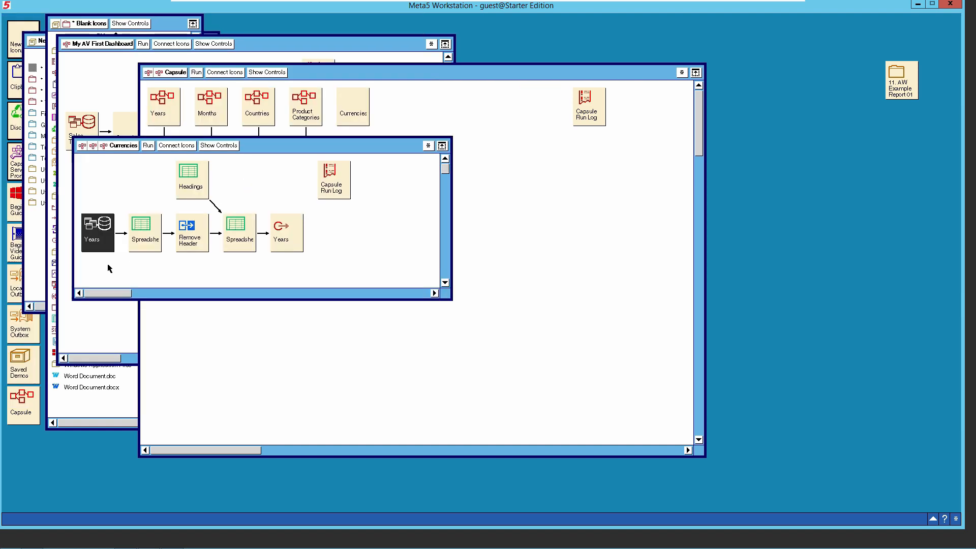
Rename the Years query icon of the Currencies capsule as Currencies.
{"action": "right_click", "coordinate": [99, 238]}
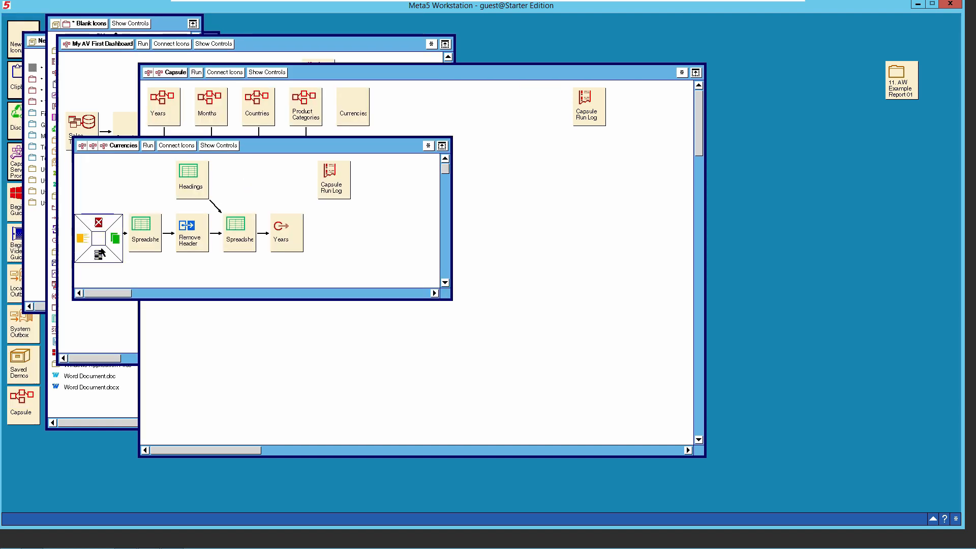
{"action": "left_click", "coordinate": [100, 252]}
{"action": "type", "text": "Currencies"}
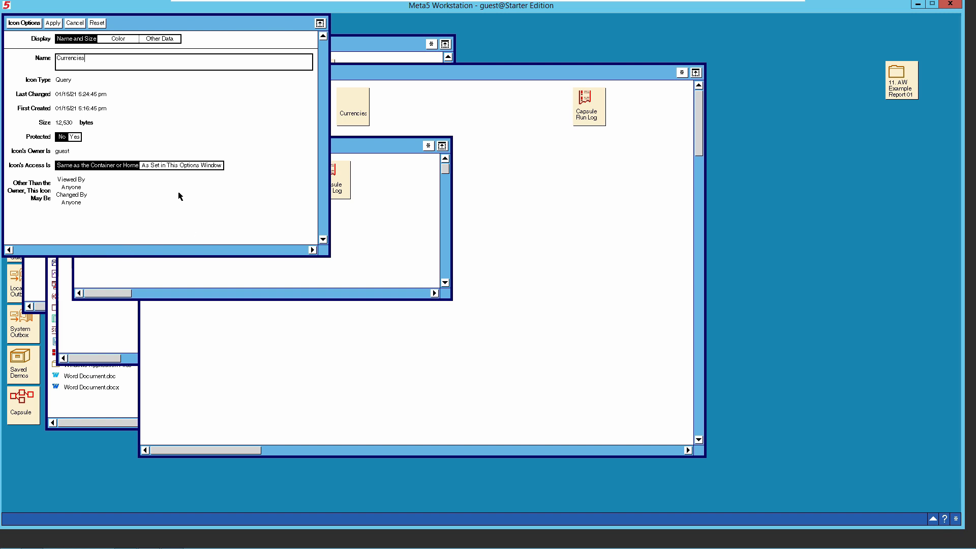
{"action": "left_click", "coordinate": [20, 26]}
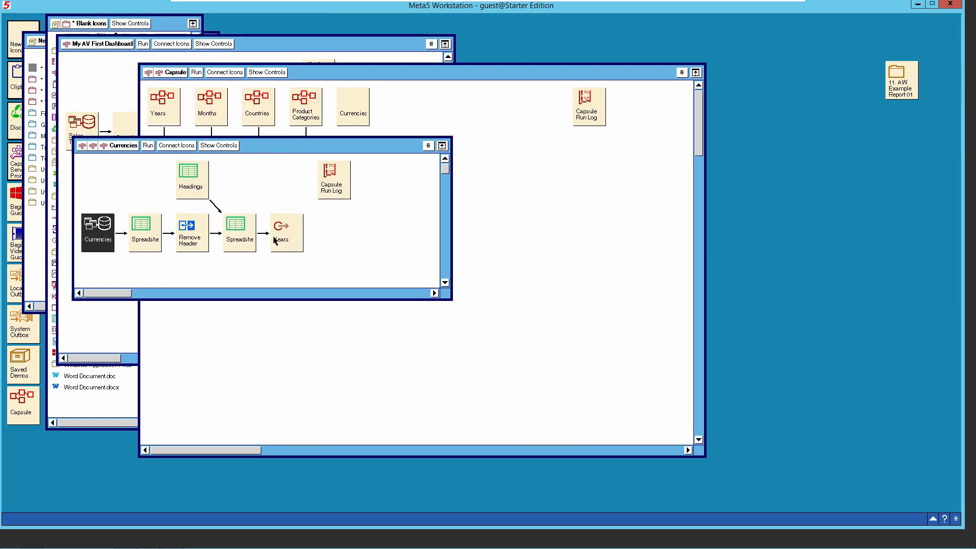
Rename the Years output icon of the Currencies capsule as Currencies.
{"action": "left_click", "coordinate": [294, 229]}
{"action": "right_click", "coordinate": [293, 230]}
{"action": "left_click", "coordinate": [294, 245]}
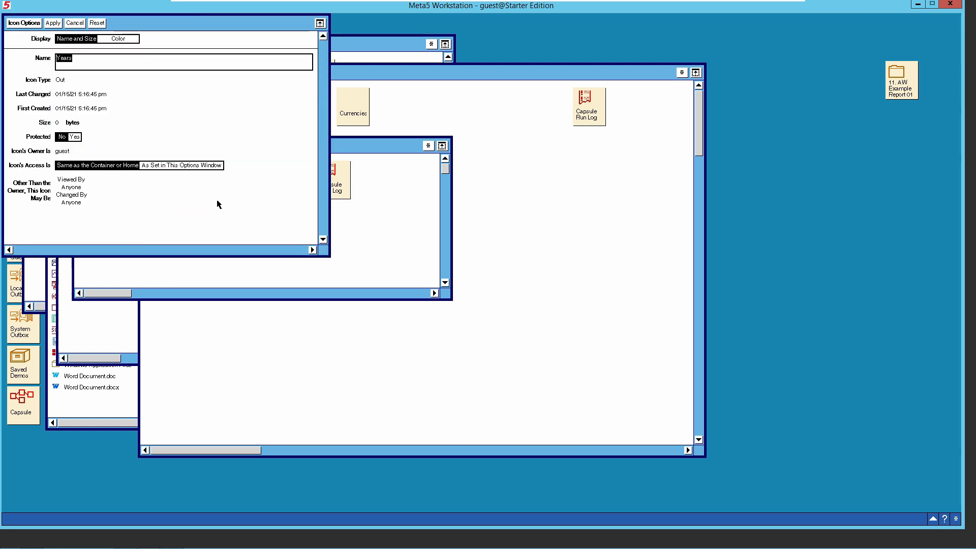
{"action": "type", "text": "Currencies"}
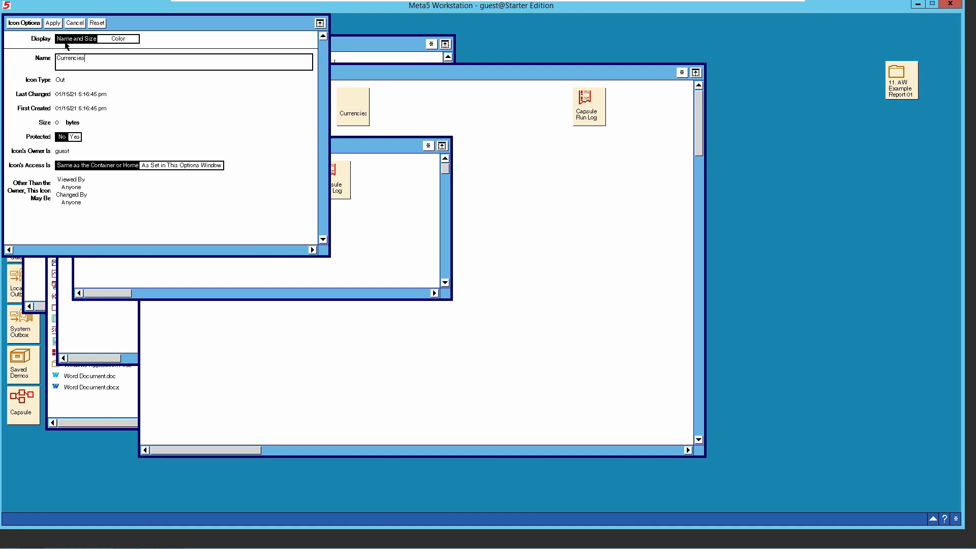
{"action": "left_click", "coordinate": [29, 24]}
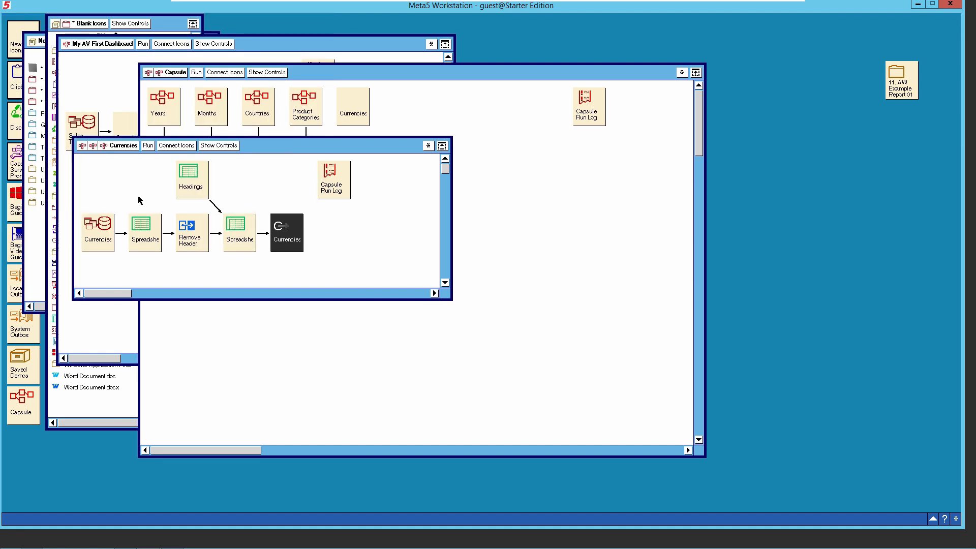
Extend the Headings region in the Currencies capsule's Headings spreadsheet to A1:B1.
{"action": "left_click", "coordinate": [241, 188]}
{"action": "left_click", "coordinate": [196, 179]}
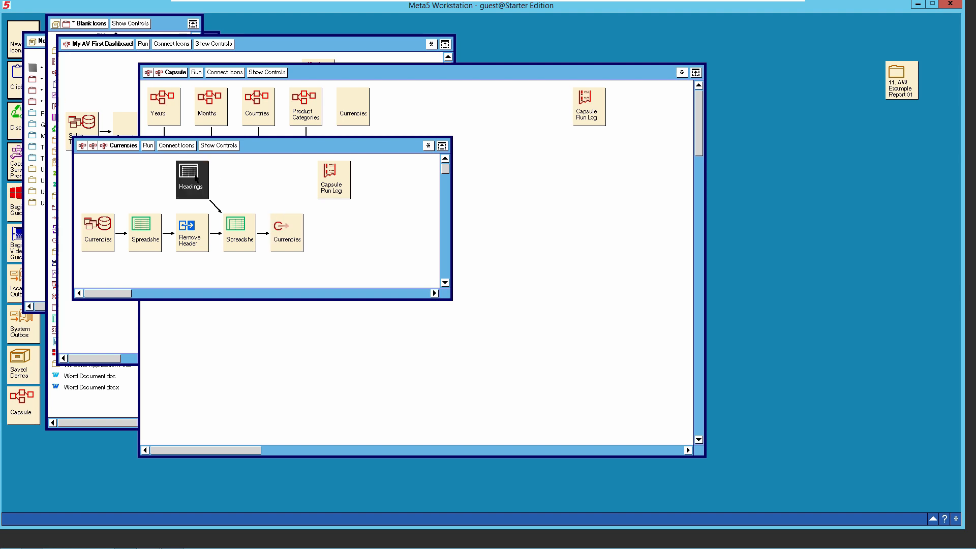
{"action": "double_click", "coordinate": [196, 178]}
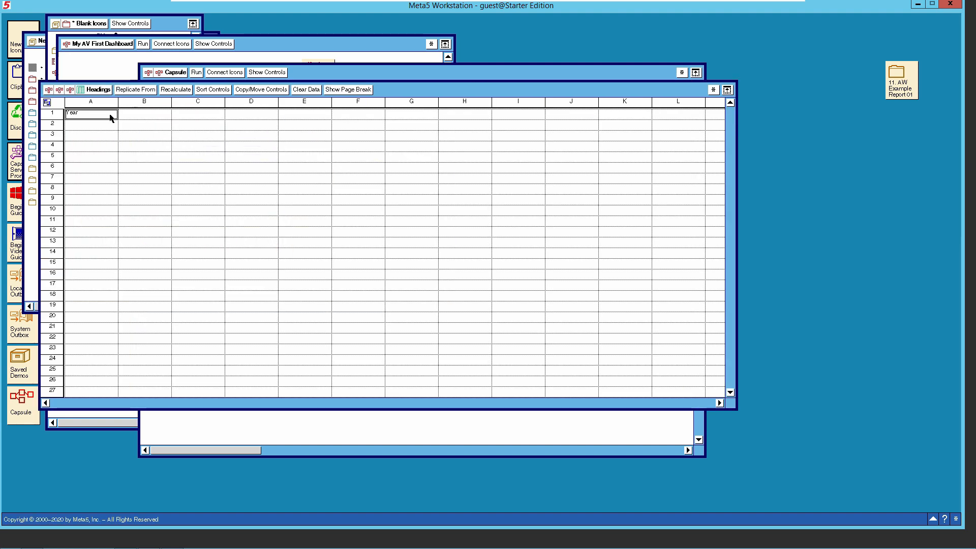
{"action": "left_click", "coordinate": [714, 91]}
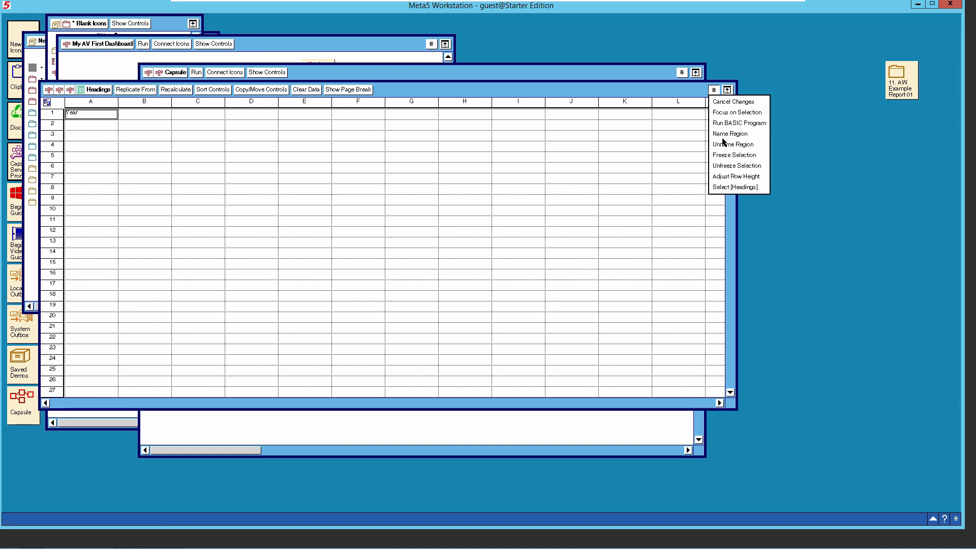
{"action": "left_click", "coordinate": [733, 188]}
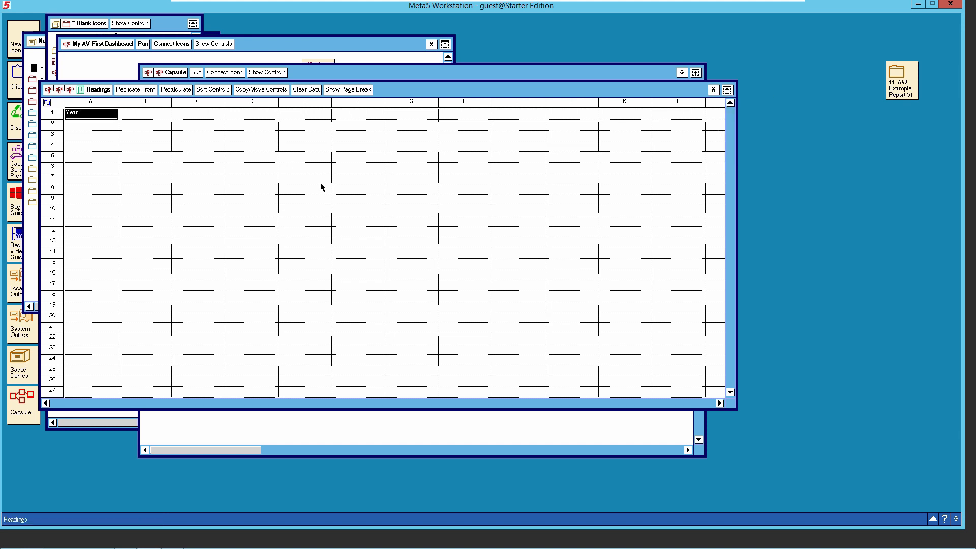
{"action": "right_click", "coordinate": [104, 120]}
{"action": "left_click", "coordinate": [103, 133]}
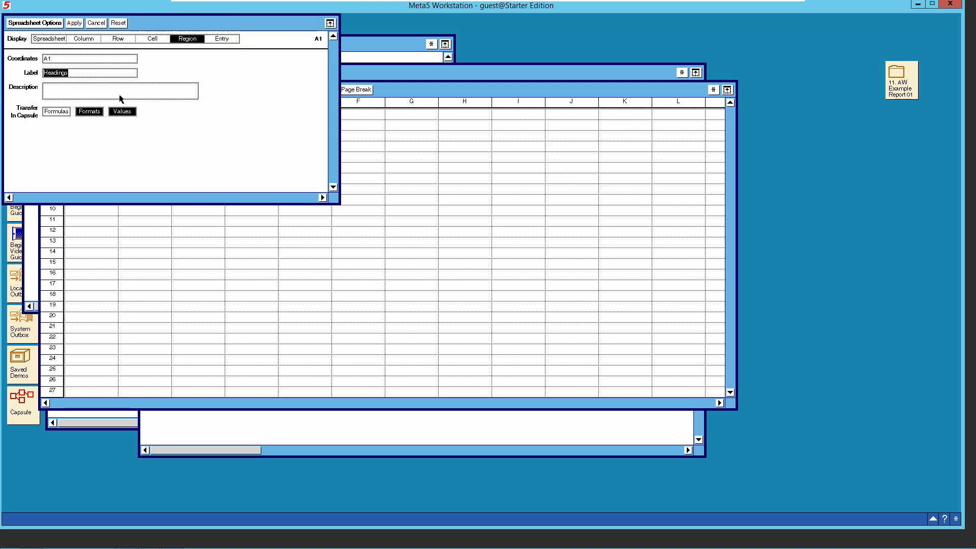
{"action": "left_click", "coordinate": [75, 61]}
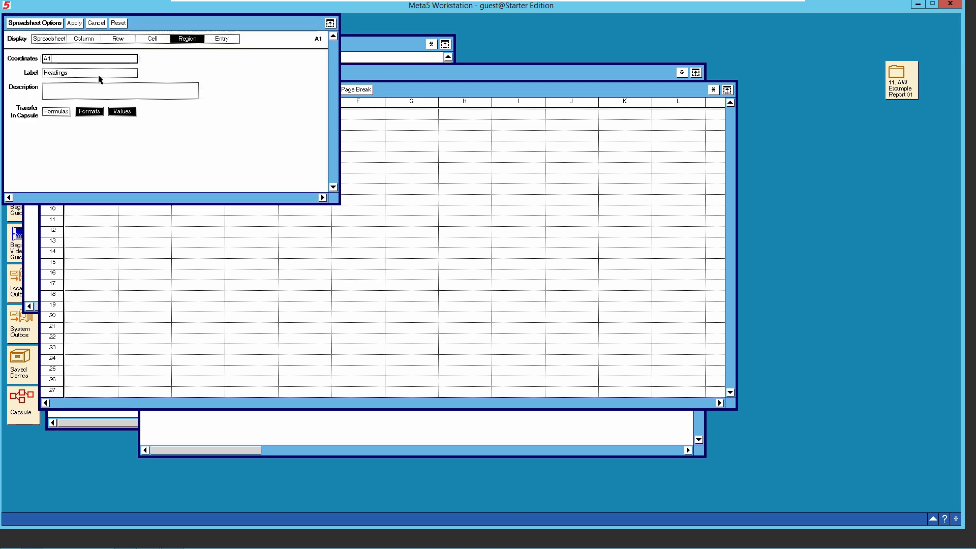
{"action": "type", "text": ":B1"}
{"action": "left_click", "coordinate": [60, 25]}
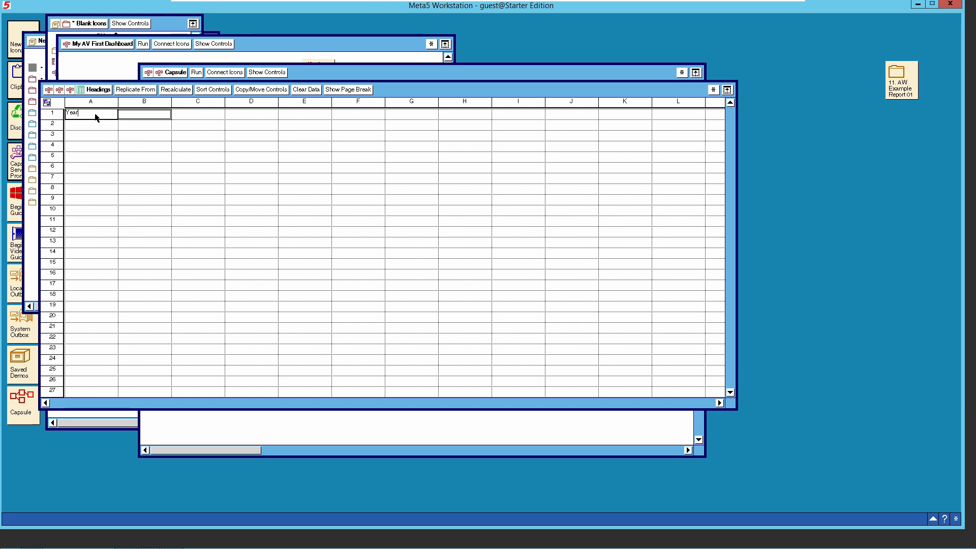
Enter the headings Currency_Key in cell A1 and Currency in cell B1.
{"action": "key", "text": "BackSpace"}
{"action": "key", "text": "BackSpace"}
{"action": "key", "text": "BackSpace"}
{"action": "key", "text": "BackSpace"}
{"action": "key", "text": "Tab"}
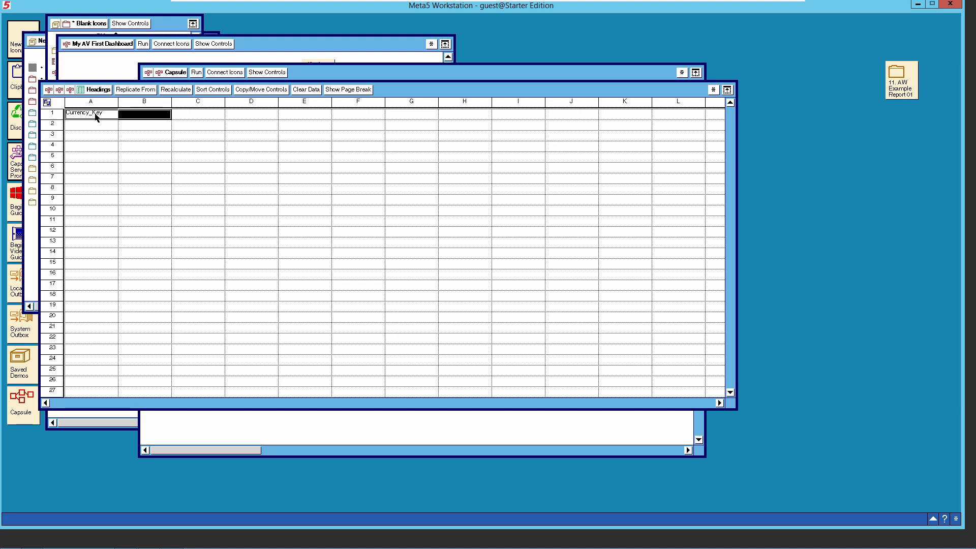
{"action": "type", "text": "Currency"}
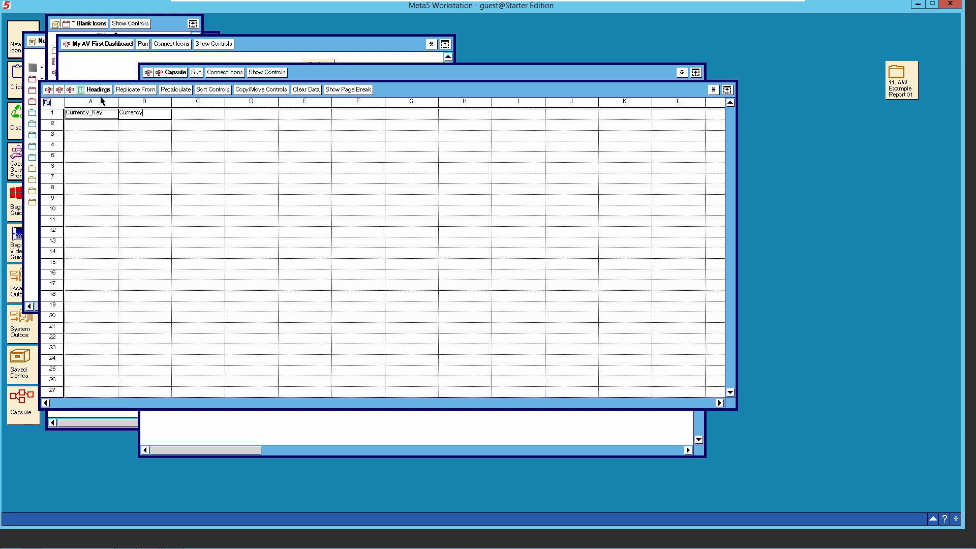
Extend the Headings region of the spreadsheet before the output icon in the Currencies capsule to A1:B1.
{"action": "left_click", "coordinate": [98, 91]}
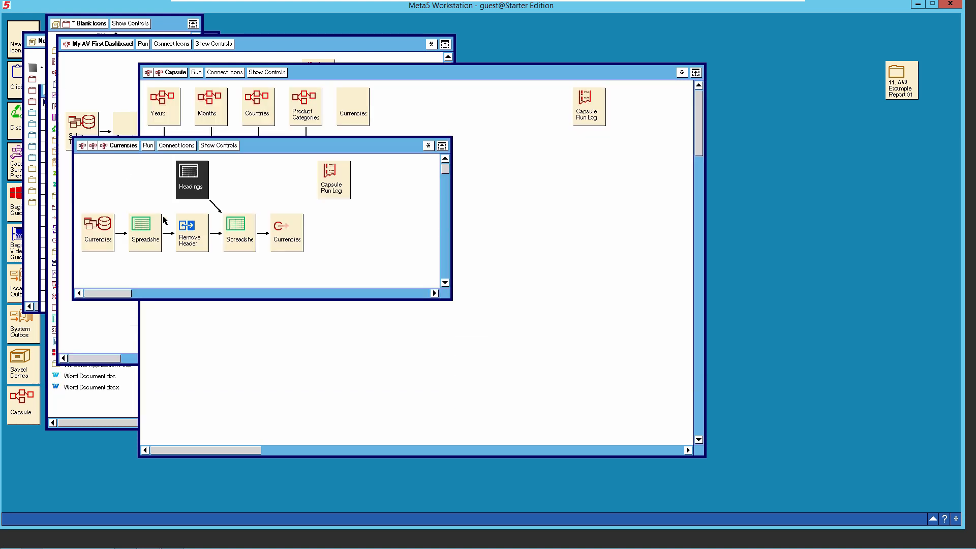
{"action": "left_click", "coordinate": [218, 209]}
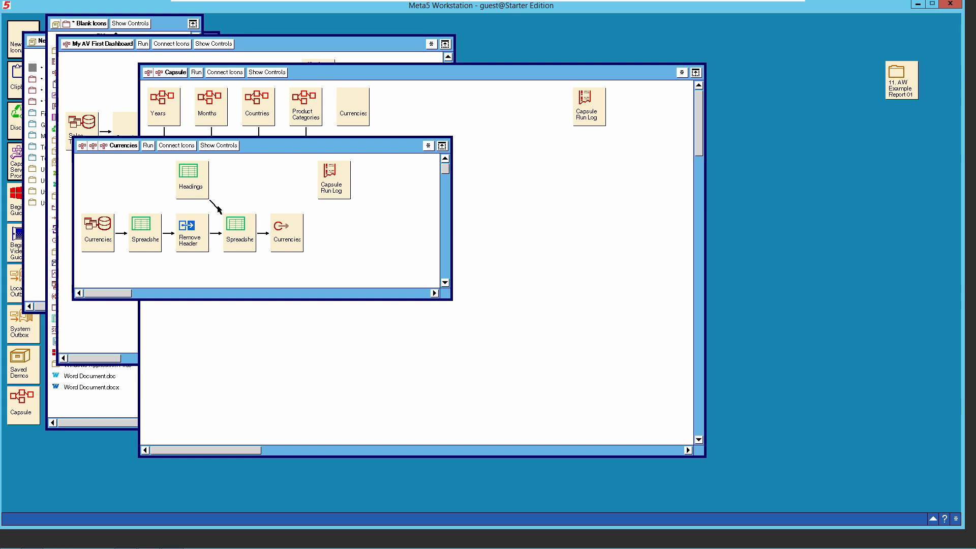
{"action": "left_click", "coordinate": [243, 231]}
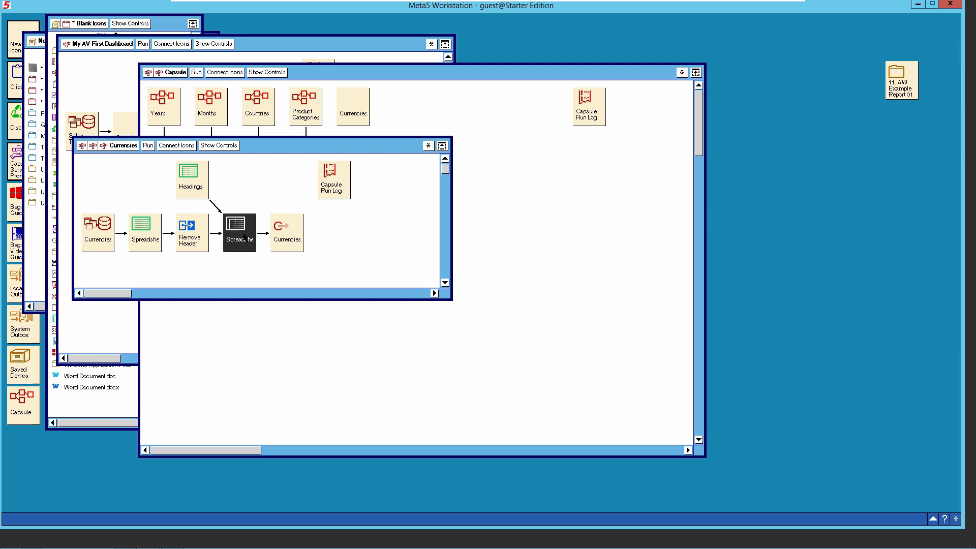
{"action": "double_click", "coordinate": [244, 238]}
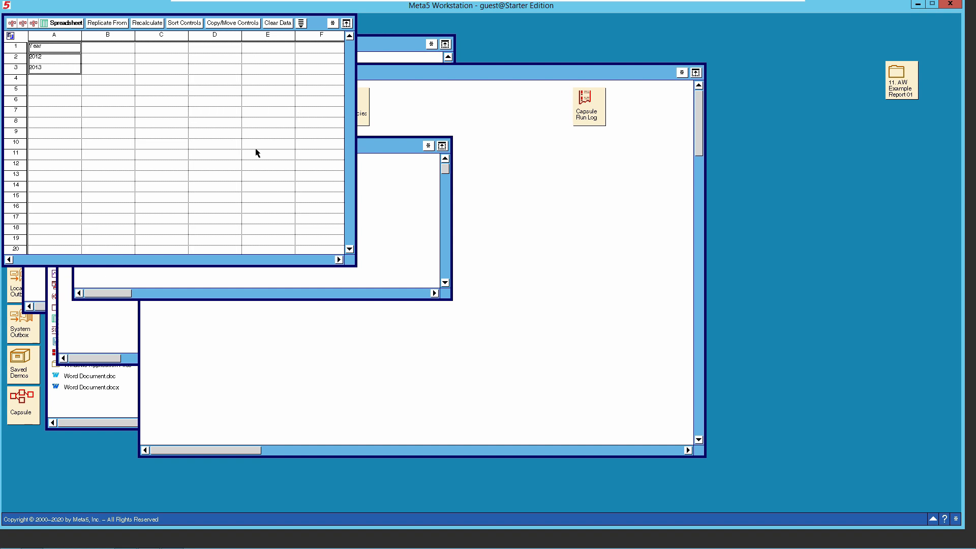
{"action": "left_click", "coordinate": [333, 24]}
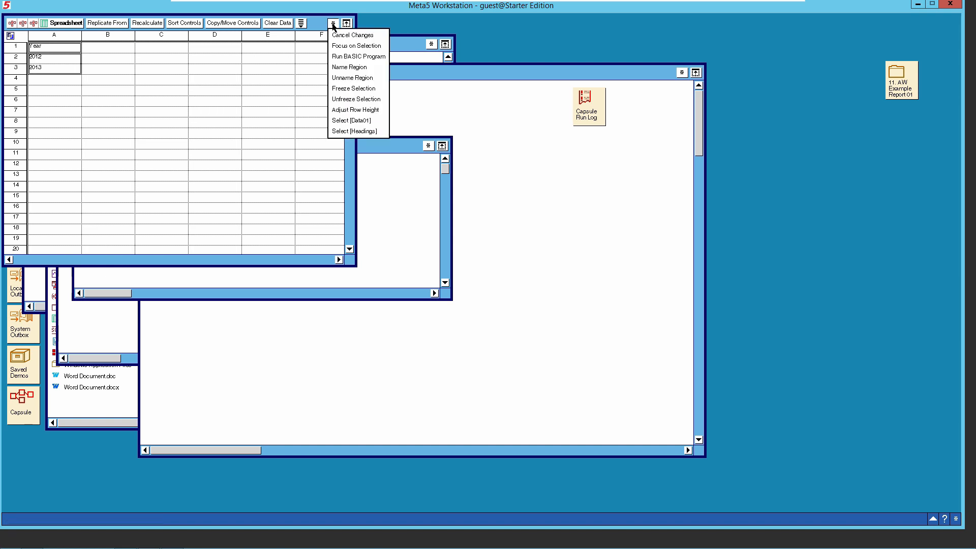
{"action": "left_click", "coordinate": [356, 132]}
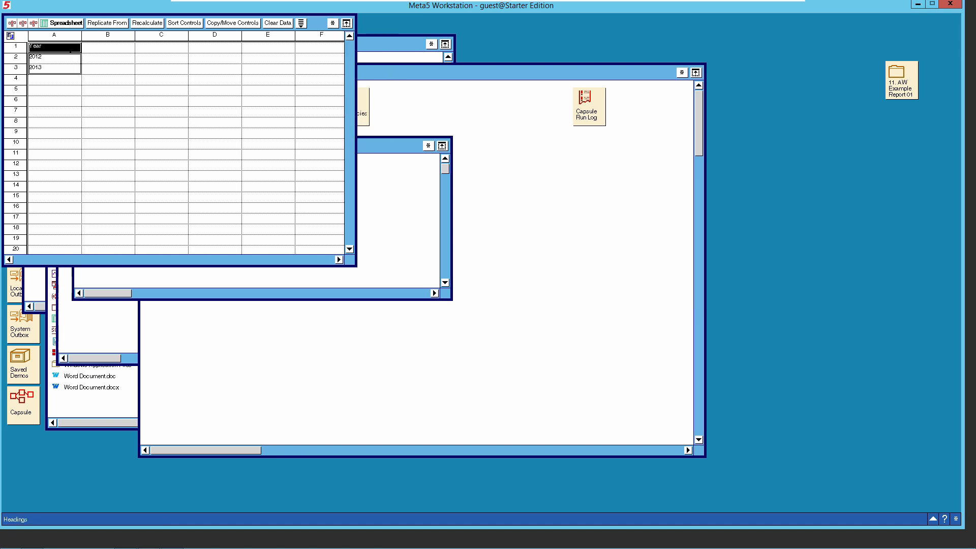
{"action": "right_click", "coordinate": [67, 46]}
{"action": "left_click", "coordinate": [70, 59]}
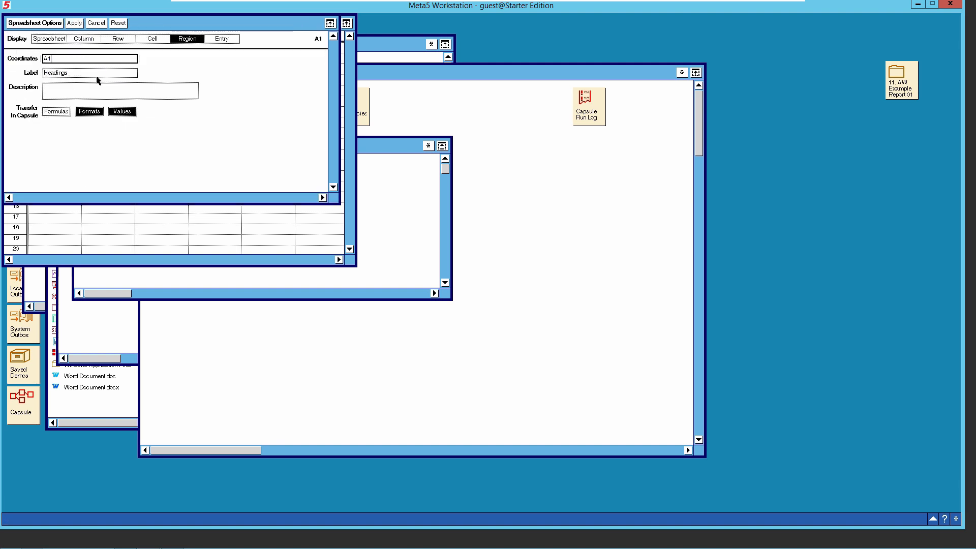
{"action": "type", "text": ":B1"}
{"action": "left_click", "coordinate": [54, 25]}
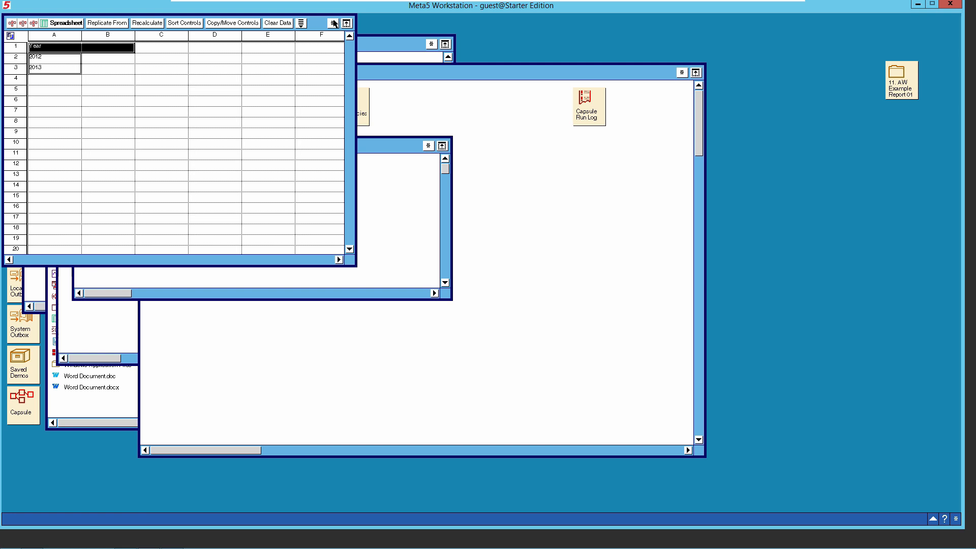
Set the coordinates of the Data01 region in the same spreadsheet to A2:B2.
{"action": "left_click", "coordinate": [333, 24]}
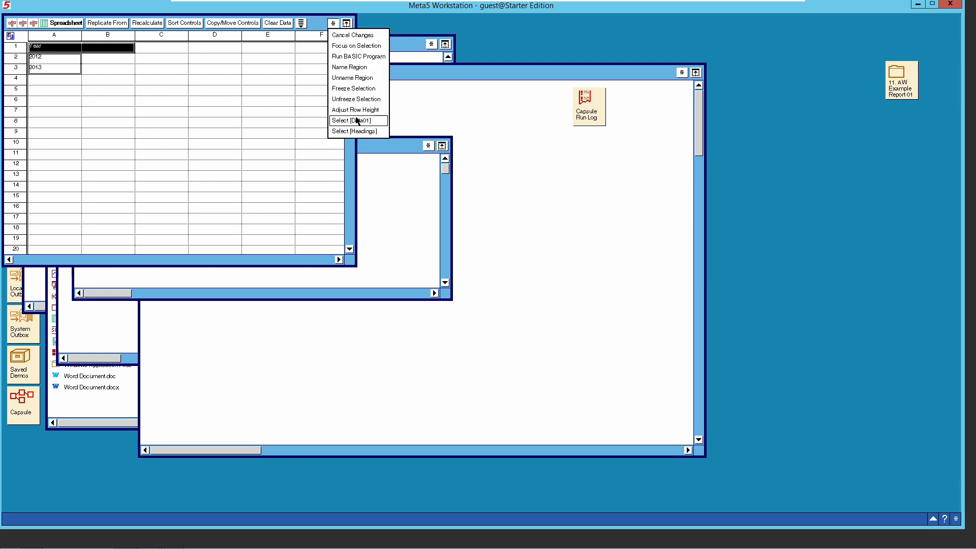
{"action": "left_click", "coordinate": [358, 120]}
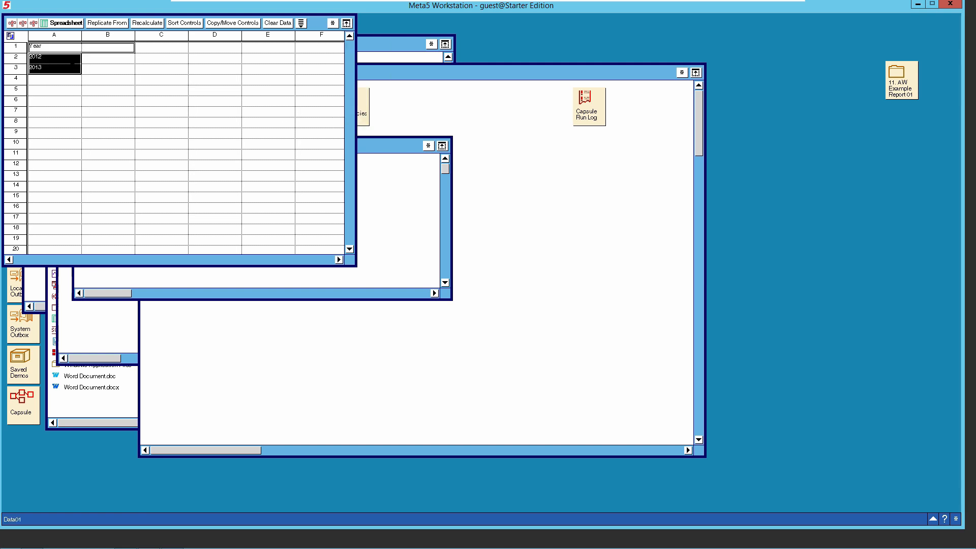
{"action": "right_click", "coordinate": [71, 60]}
{"action": "left_click", "coordinate": [70, 77]}
{"action": "left_click", "coordinate": [63, 59]}
{"action": "key", "text": "BackSpace"}
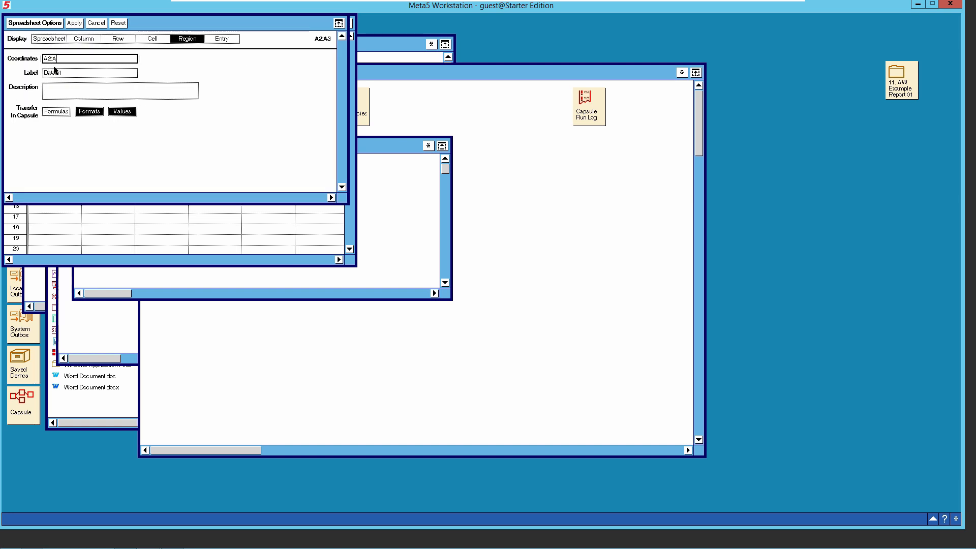
{"action": "type", "text": "B2"}
{"action": "left_click", "coordinate": [59, 25]}
Clear the leftover year 2013 from cell A3 and close the spreadsheet.
{"action": "left_click", "coordinate": [44, 69]}
{"action": "left_click", "coordinate": [46, 87]}
{"action": "left_click", "coordinate": [47, 70]}
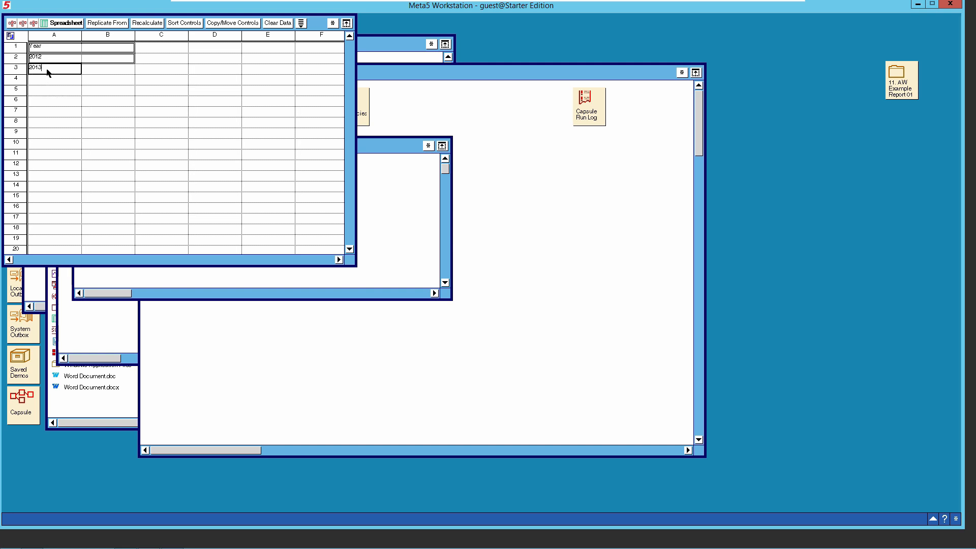
{"action": "type", "text": "2013"}
{"action": "left_click", "coordinate": [51, 77]}
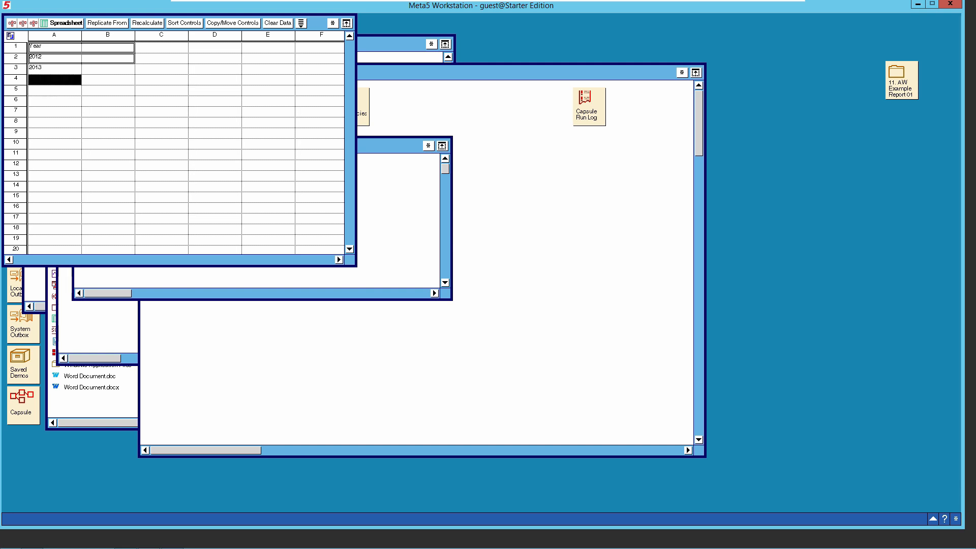
{"action": "left_click", "coordinate": [51, 72]}
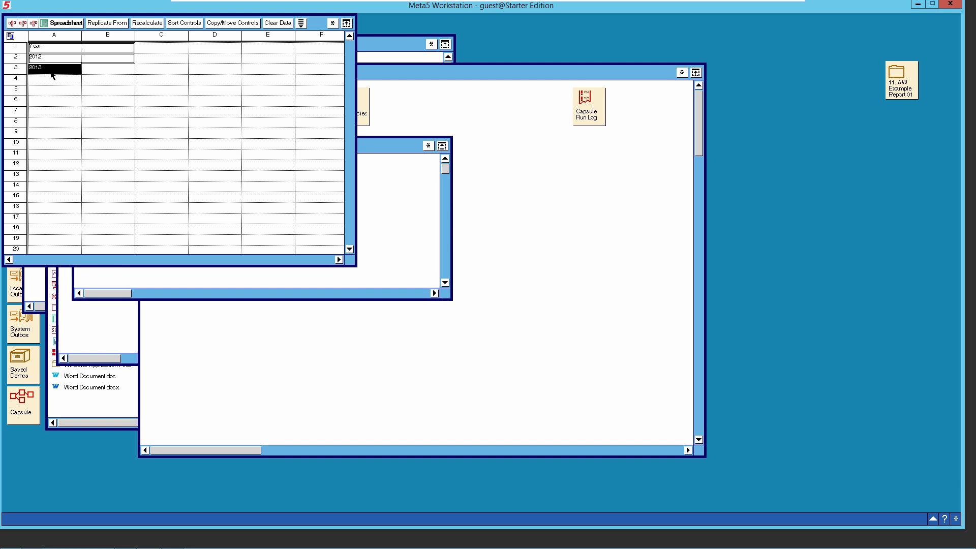
{"action": "key", "text": "Delete"}
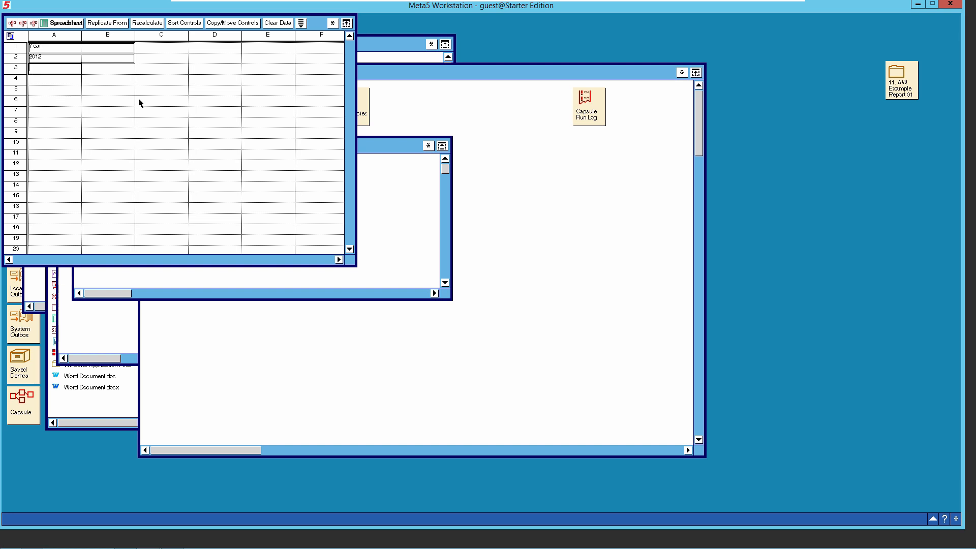
{"action": "left_click", "coordinate": [68, 24]}
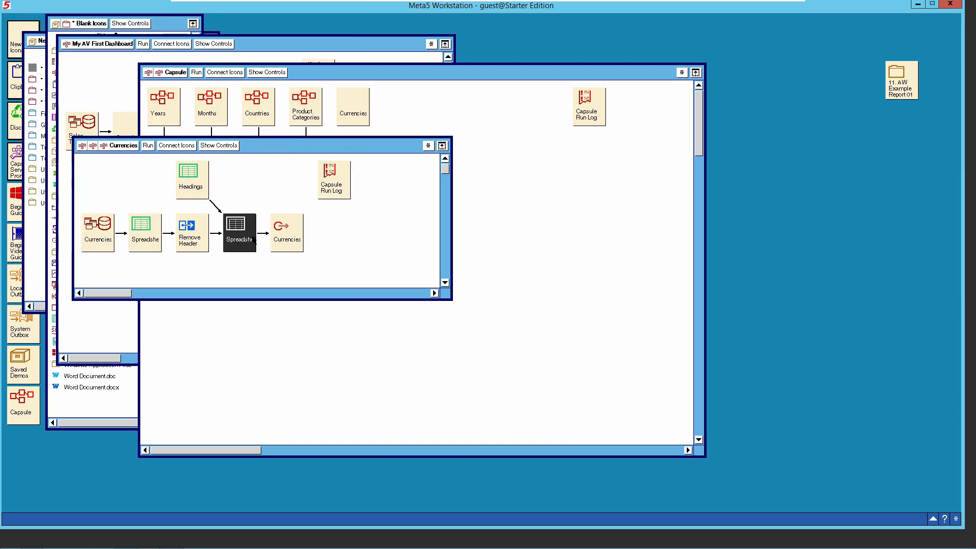
Run the Currencies capsule starting from the Headings and Currencies query icons, and check the data in its final spreadsheet.
{"action": "left_click", "coordinate": [196, 191]}
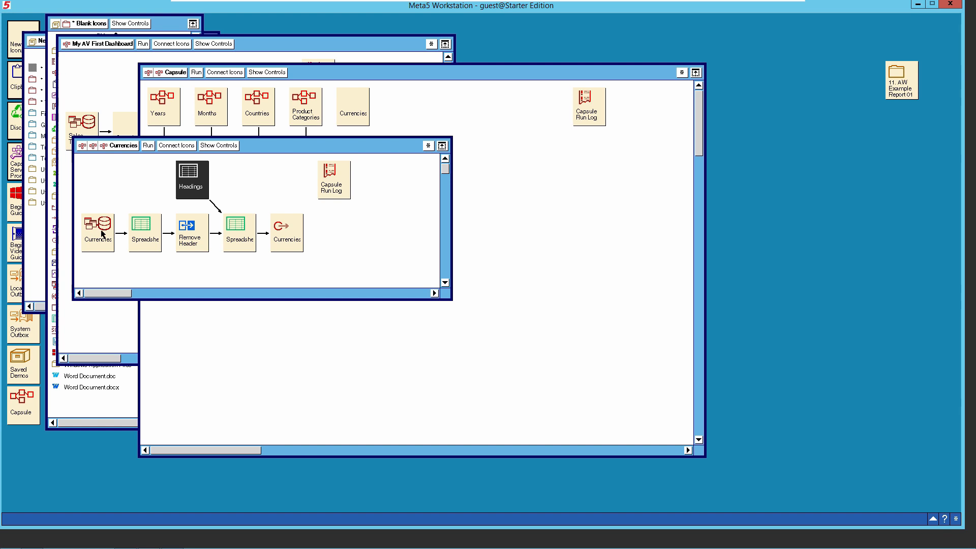
{"action": "left_click", "coordinate": [104, 235], "text": "shift"}
{"action": "left_click", "coordinate": [149, 146]}
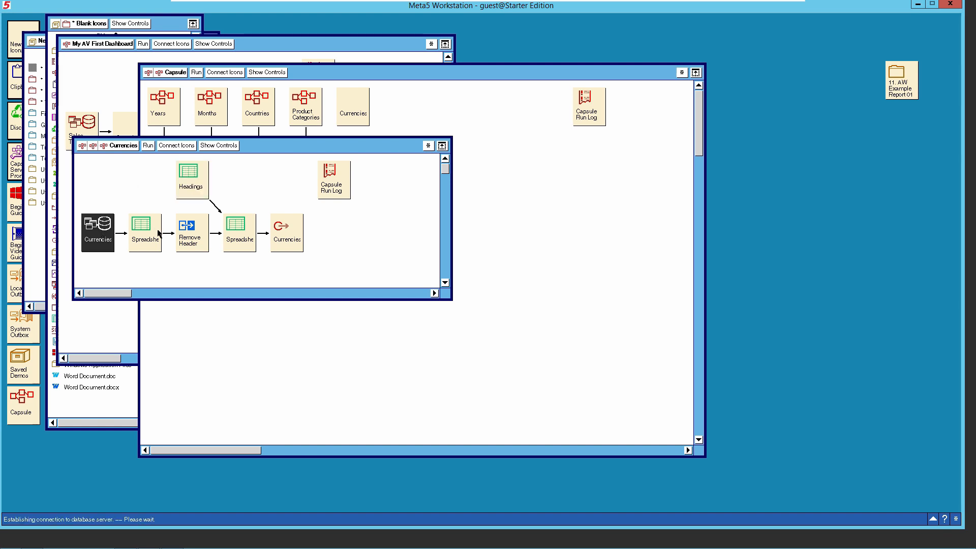
{"action": "double_click", "coordinate": [240, 234]}
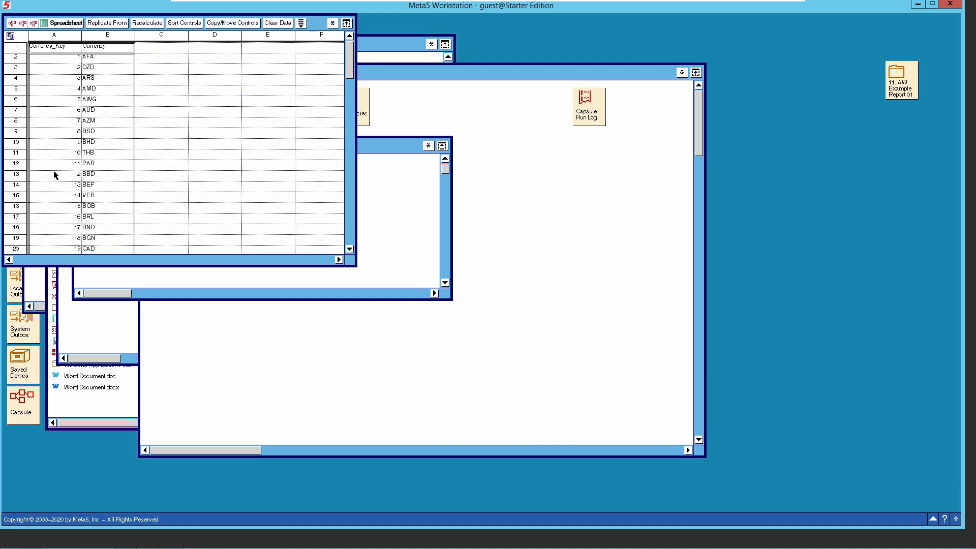
{"action": "left_click", "coordinate": [66, 23]}
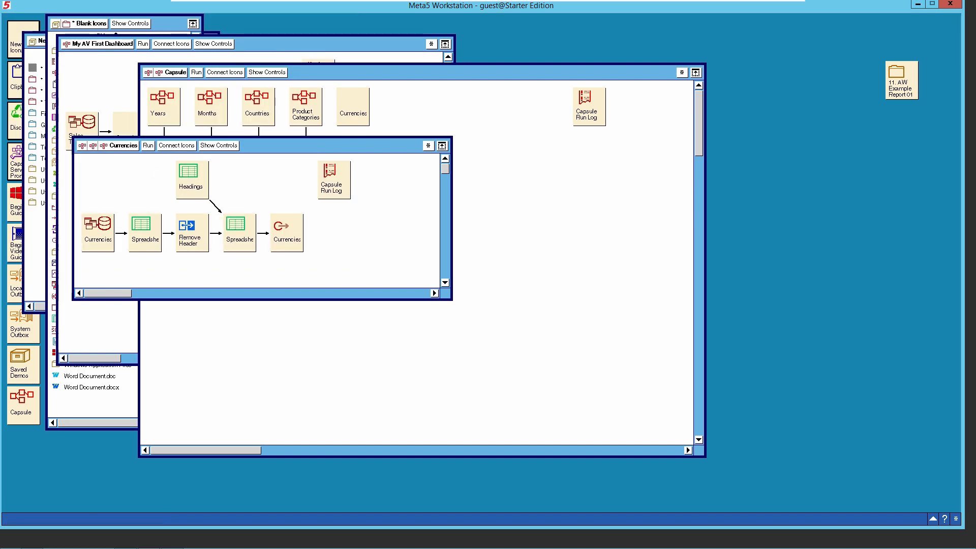
Close the Currencies capsule and connect its icon to the Currencies spreadsheet with an arrow.
{"action": "left_click", "coordinate": [123, 146]}
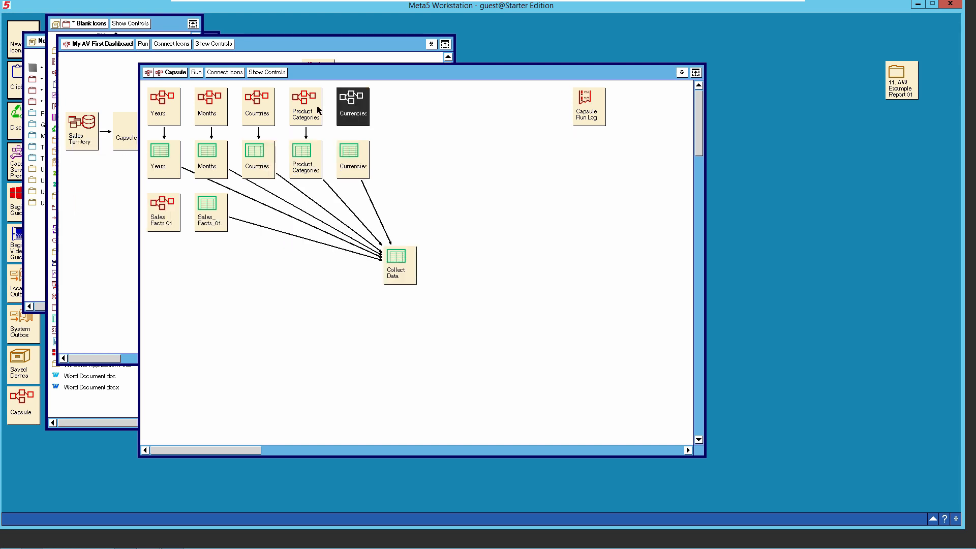
{"action": "left_click", "coordinate": [228, 74]}
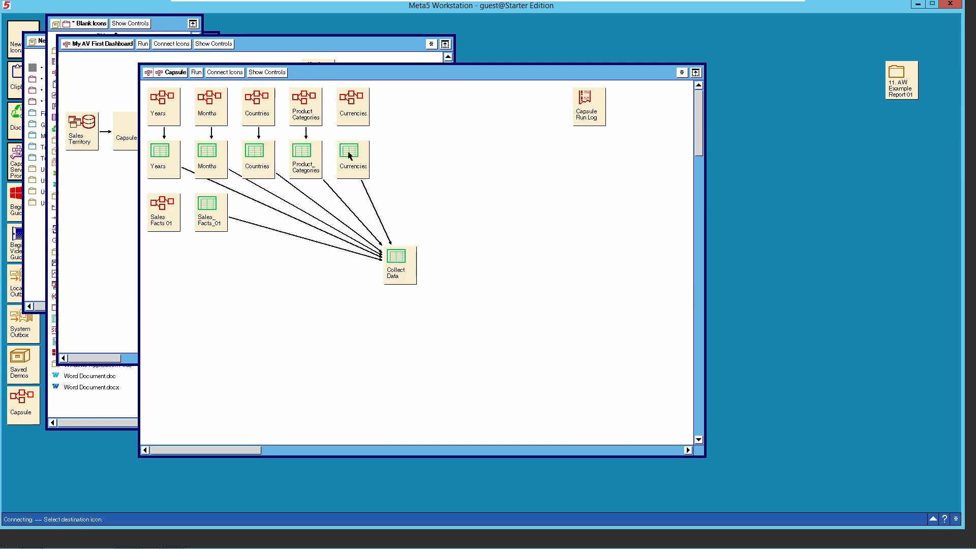
{"action": "left_click", "coordinate": [351, 155]}
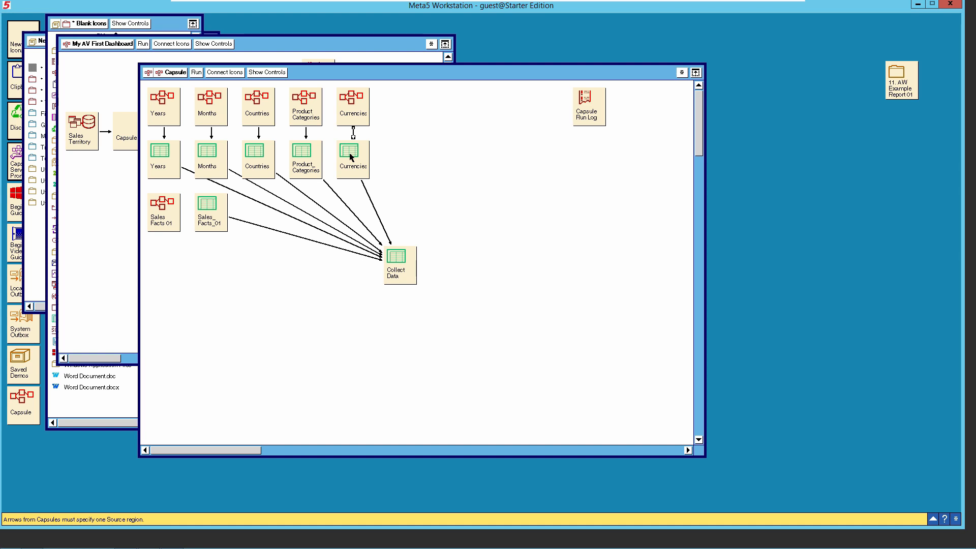
Set the source area of the arrow between the Currencies icons to the region named Currencies.
{"action": "left_click", "coordinate": [353, 136]}
{"action": "left_click", "coordinate": [350, 151]}
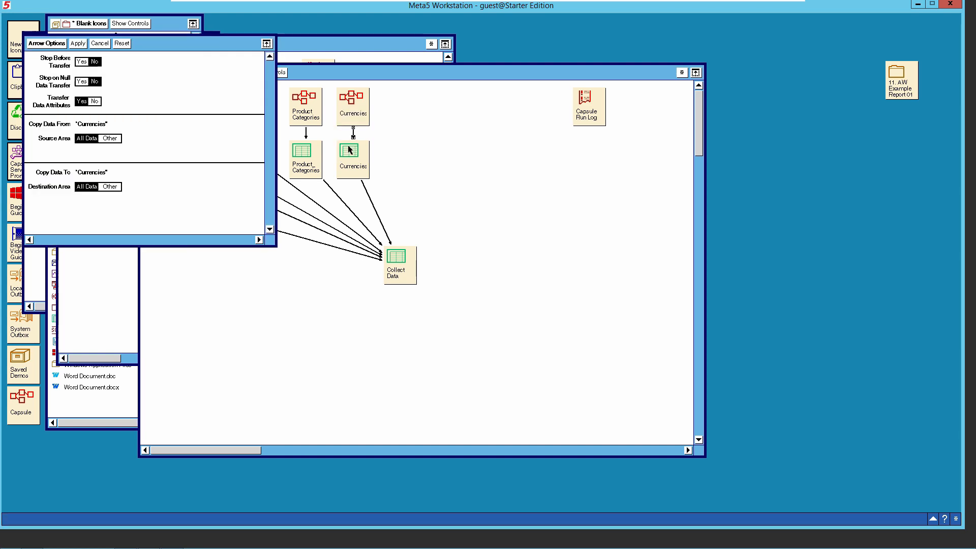
{"action": "left_click", "coordinate": [111, 139]}
{"action": "type", "text": "Currencies"}
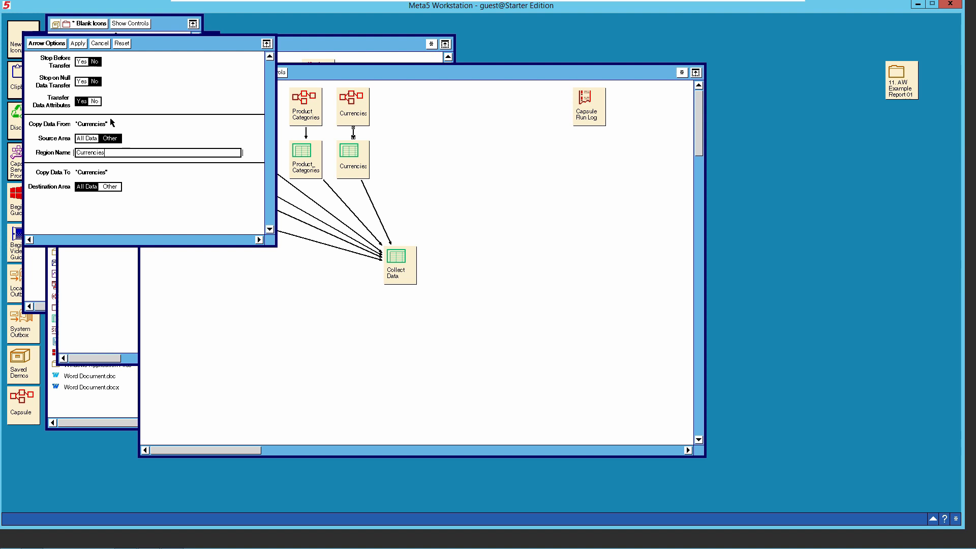
{"action": "left_click", "coordinate": [78, 44]}
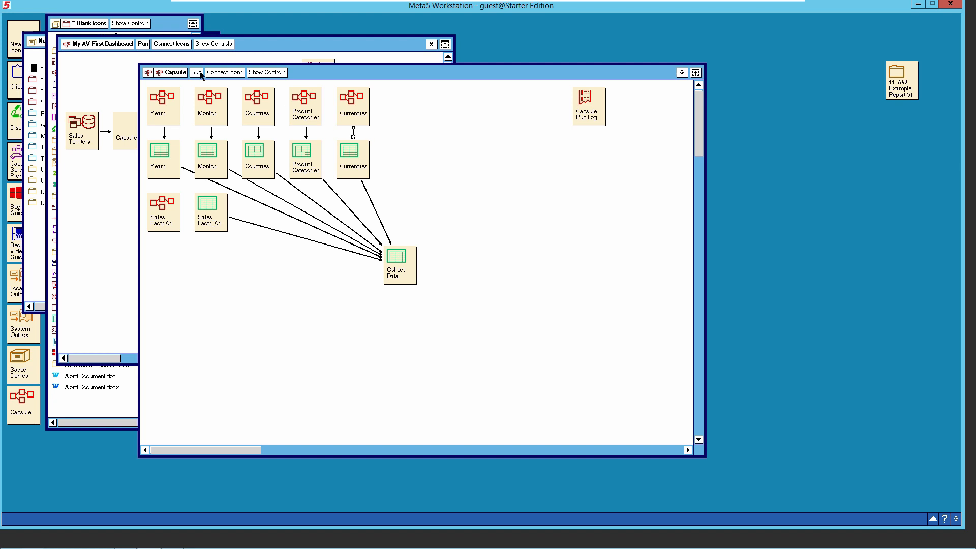
Run the flow from the Currencies capsule icon into the Currencies spreadsheet and check the transferred data.
{"action": "left_click", "coordinate": [352, 111]}
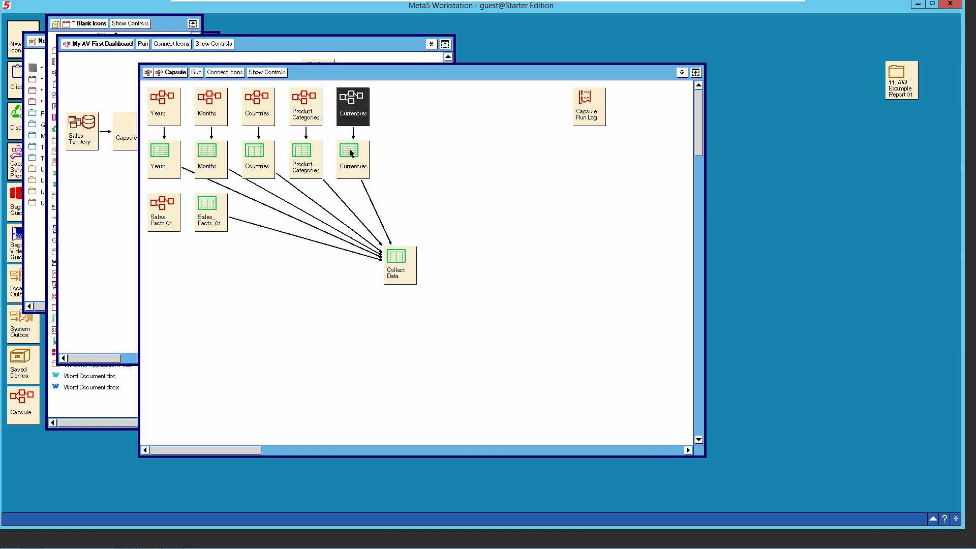
{"action": "left_click", "coordinate": [352, 154], "text": "shift"}
{"action": "left_click", "coordinate": [196, 74]}
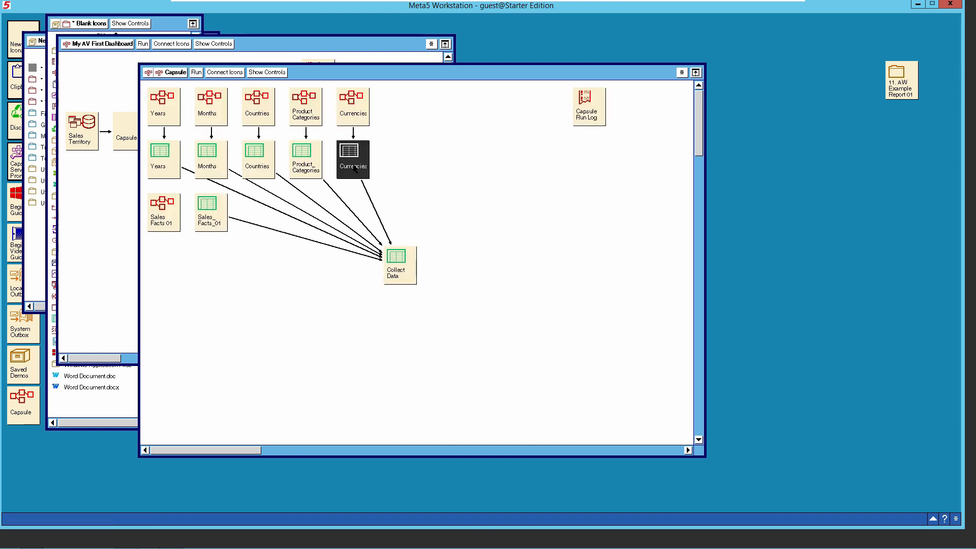
{"action": "double_click", "coordinate": [352, 162]}
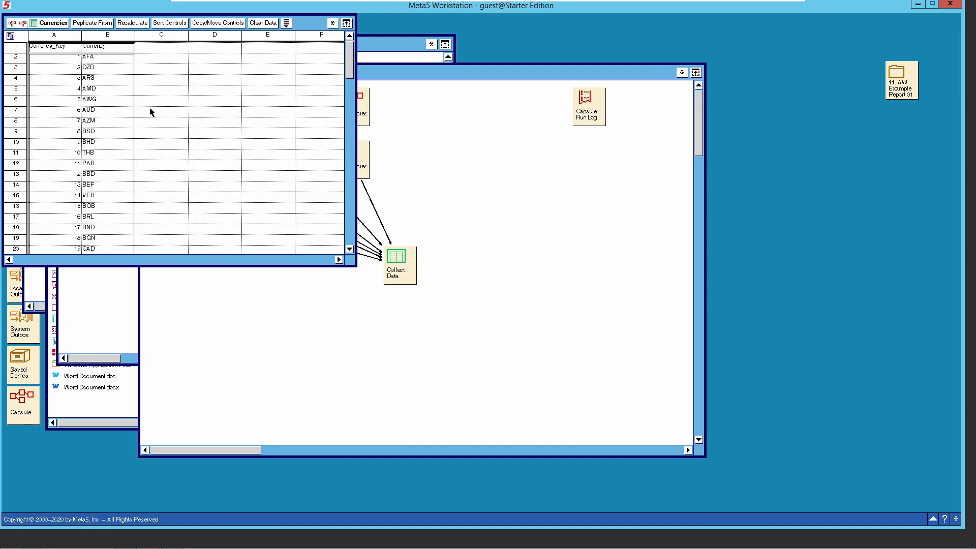
{"action": "left_click", "coordinate": [47, 25]}
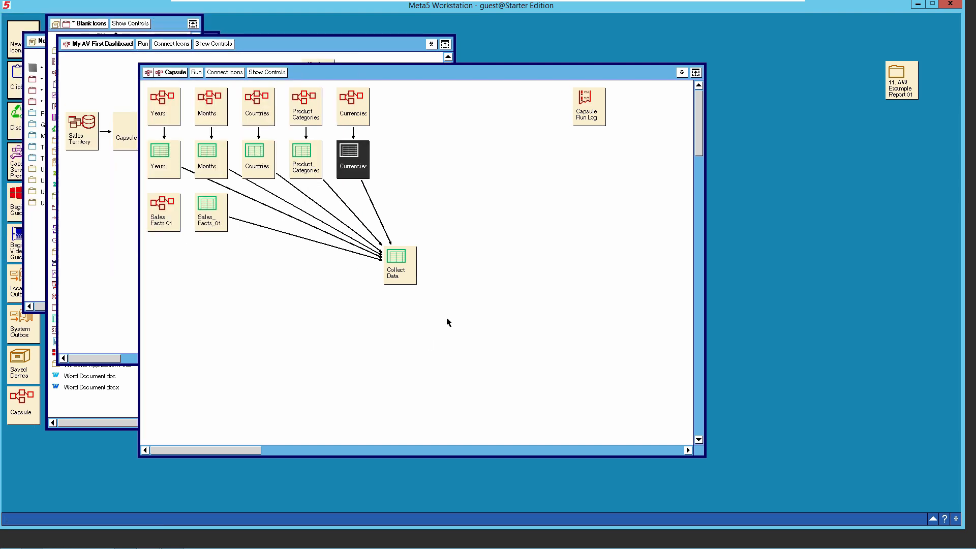
Examine the currency keys and codes in the Collect Data spreadsheet down to the last row.
{"action": "left_click", "coordinate": [405, 278]}
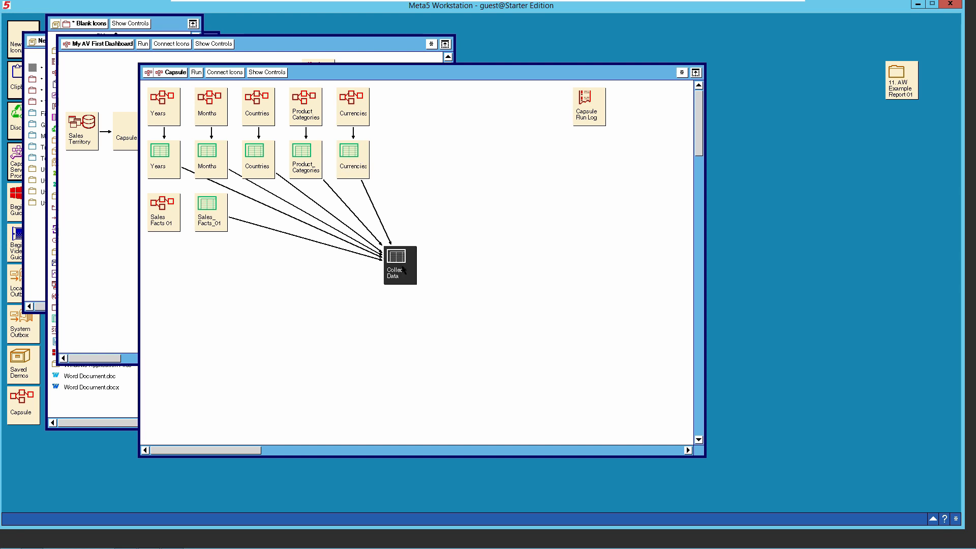
{"action": "double_click", "coordinate": [403, 270]}
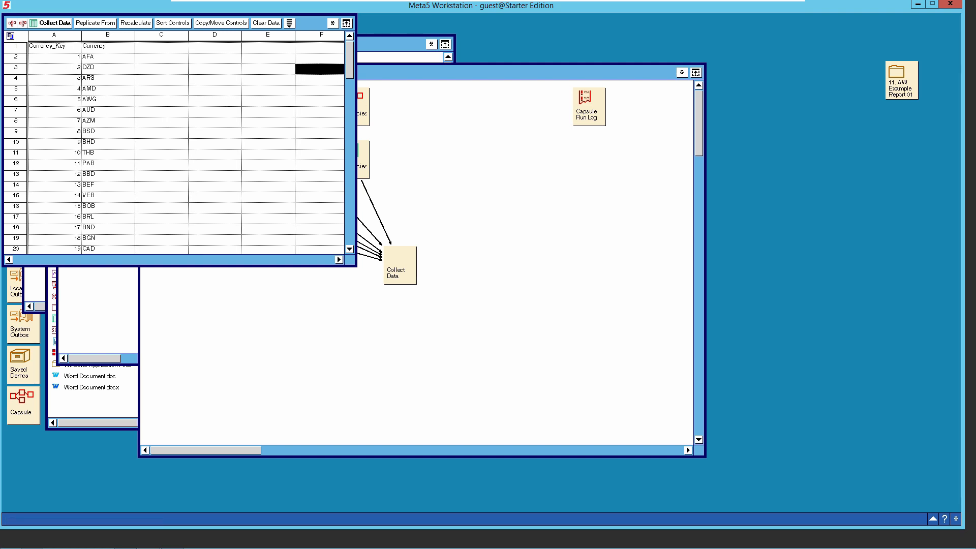
{"action": "left_click_drag", "start_coordinate": [316, 26], "coordinate": [734, 126]}
{"action": "left_click_drag", "start_coordinate": [653, 100], "coordinate": [607, 93]}
{"action": "left_click", "coordinate": [333, 124]}
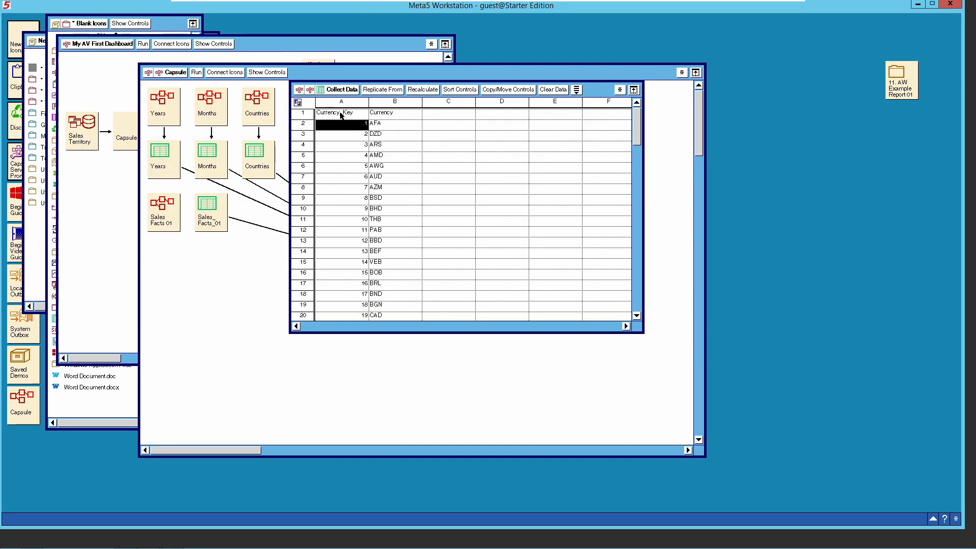
{"action": "scroll", "coordinate": [386, 249], "scroll_direction": "down", "scroll_amount": 5}
{"action": "scroll", "coordinate": [389, 250], "scroll_direction": "down", "scroll_amount": 3}
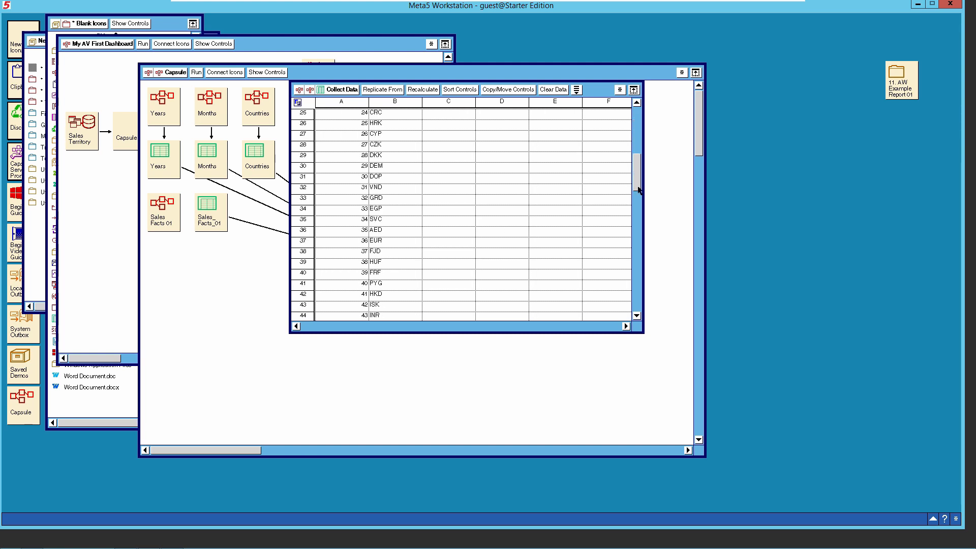
{"action": "left_click_drag", "start_coordinate": [639, 173], "coordinate": [636, 318]}
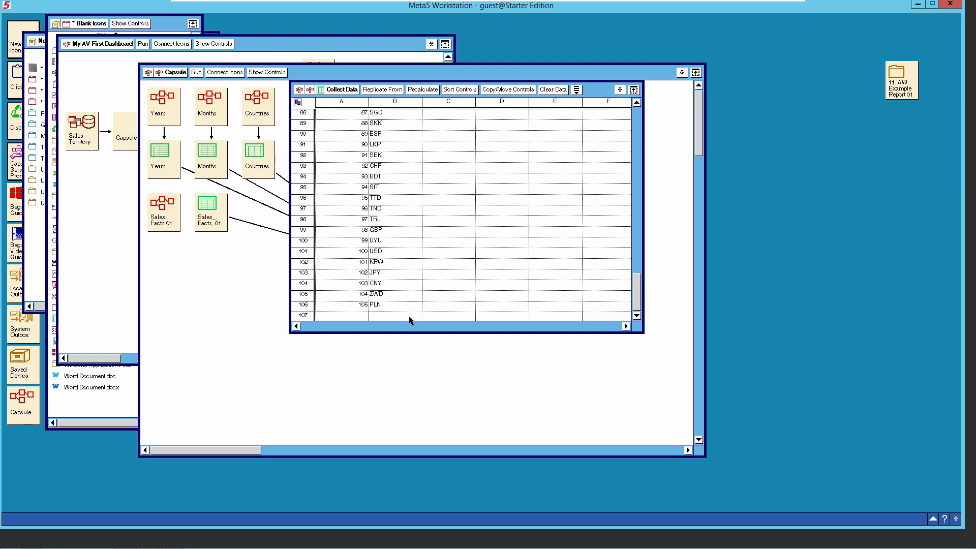
Clear all currency keys and codes, including the headings, from columns A and B of the Collect Data spreadsheet.
{"action": "left_click", "coordinate": [385, 308]}
{"action": "left_click", "coordinate": [393, 313]}
{"action": "left_click", "coordinate": [395, 313]}
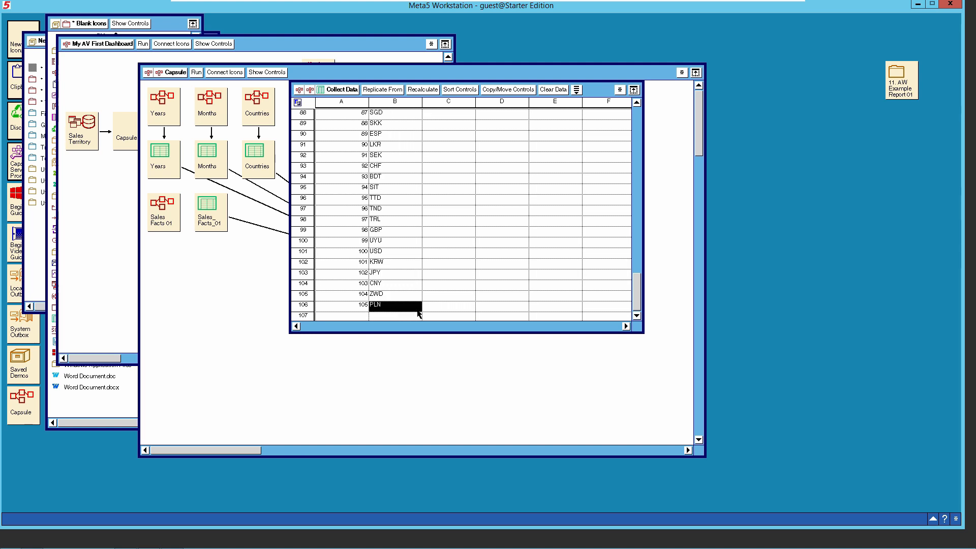
{"action": "left_click_drag", "start_coordinate": [635, 294], "coordinate": [637, 123]}
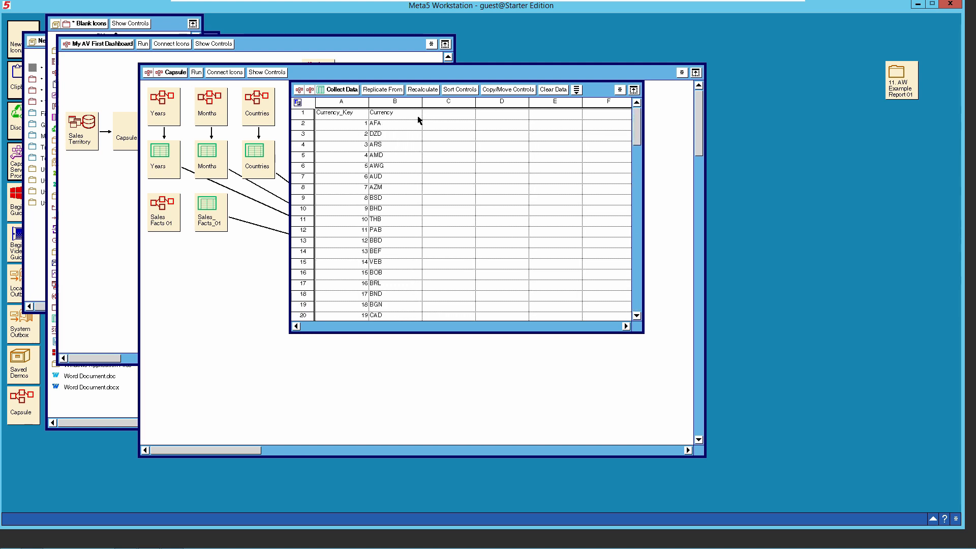
{"action": "right_click", "coordinate": [346, 116]}
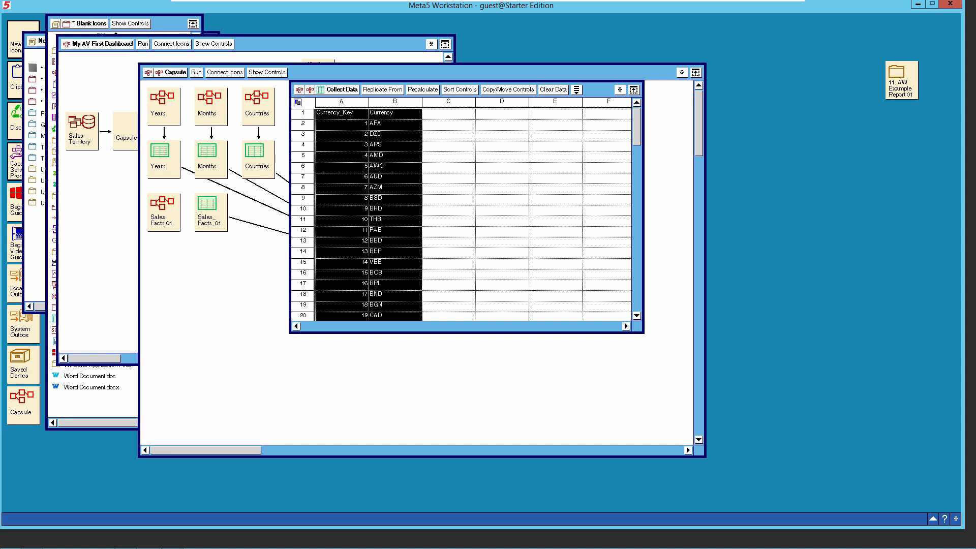
{"action": "key", "text": "Delete"}
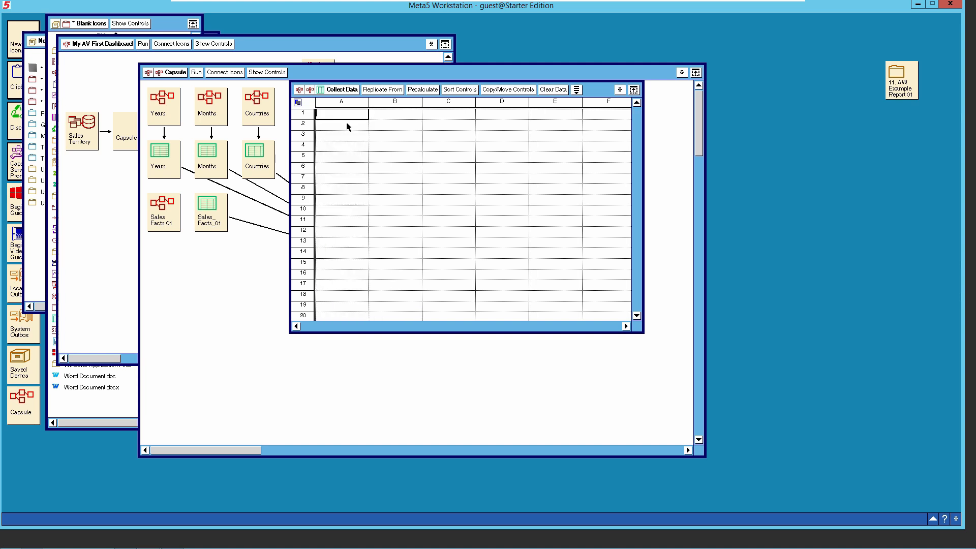
{"action": "left_click", "coordinate": [533, 158]}
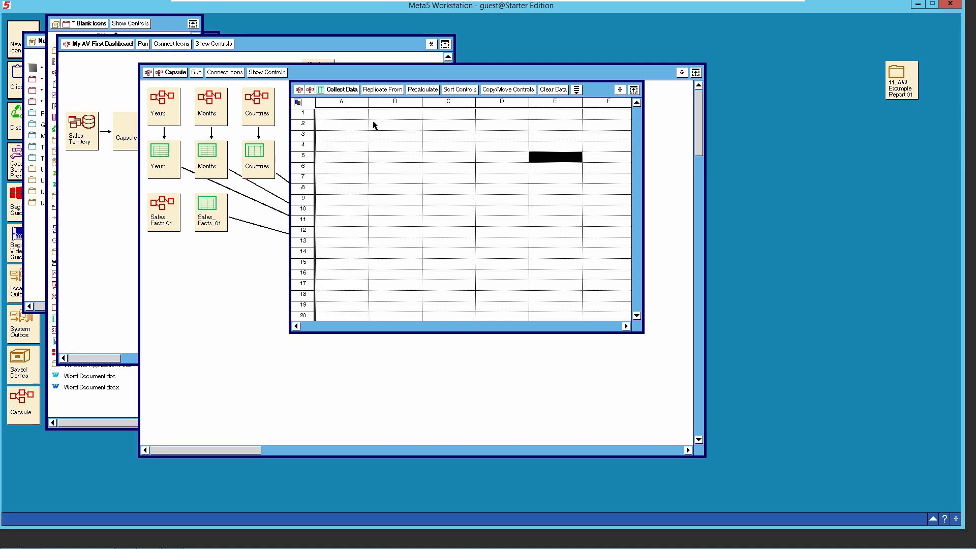
Reopen the Collect Data spreadsheet, move and enlarge its window to show columns A to L, then close and open it again.
{"action": "left_click", "coordinate": [338, 90]}
{"action": "left_click", "coordinate": [395, 267]}
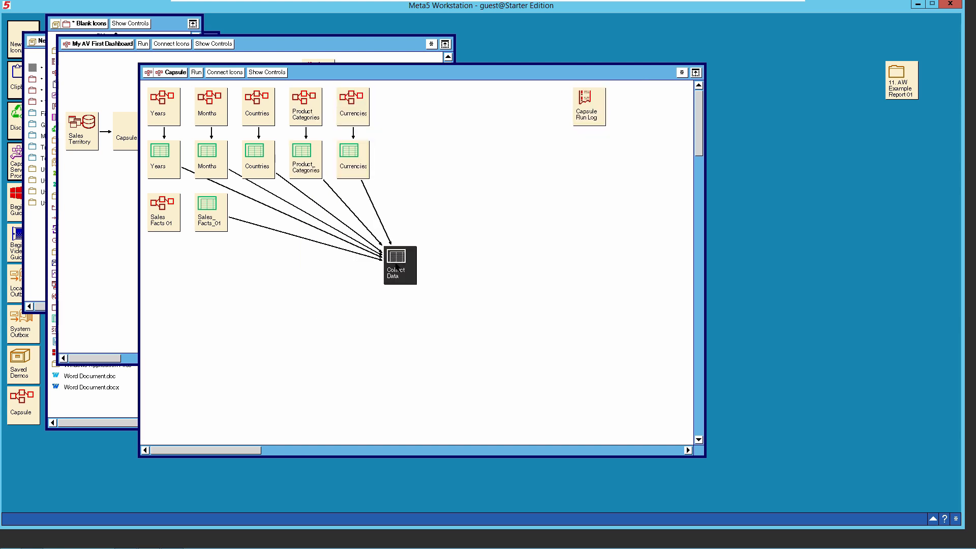
{"action": "double_click", "coordinate": [396, 268]}
{"action": "left_click_drag", "start_coordinate": [588, 95], "coordinate": [418, 83]}
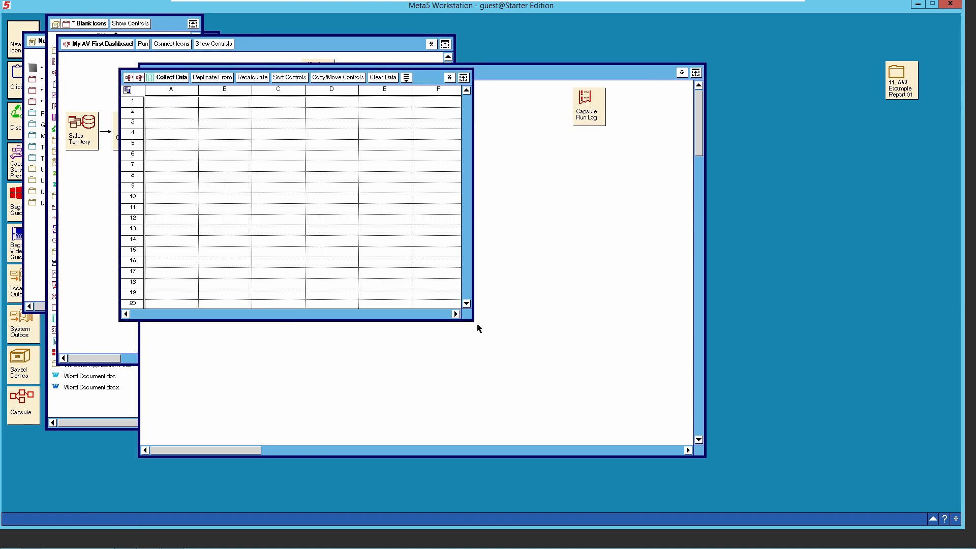
{"action": "left_click_drag", "start_coordinate": [472, 320], "coordinate": [811, 460]}
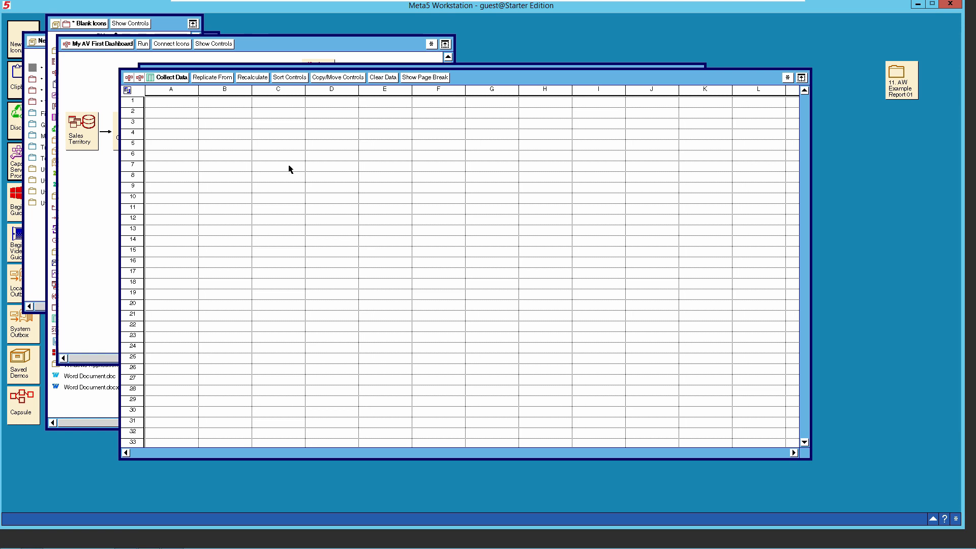
{"action": "left_click", "coordinate": [177, 78]}
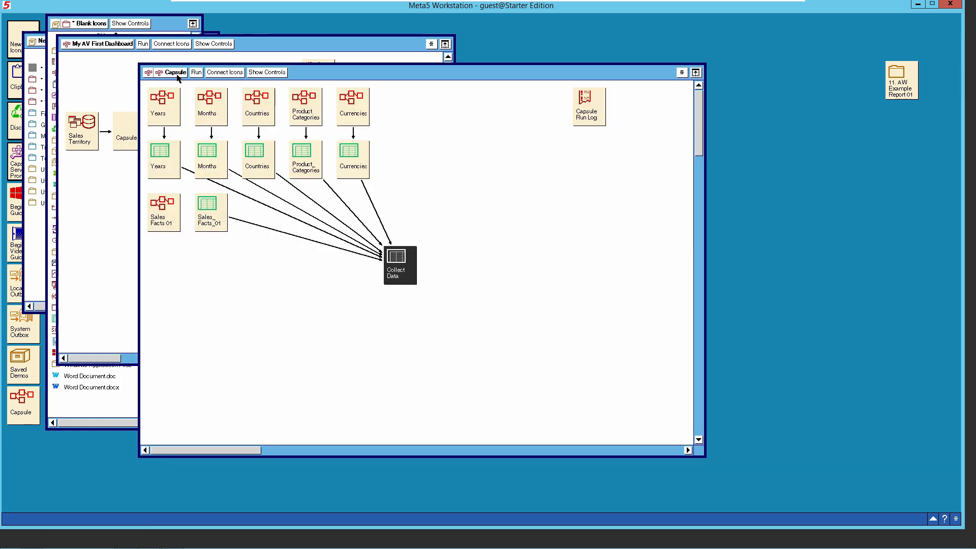
{"action": "double_click", "coordinate": [405, 275]}
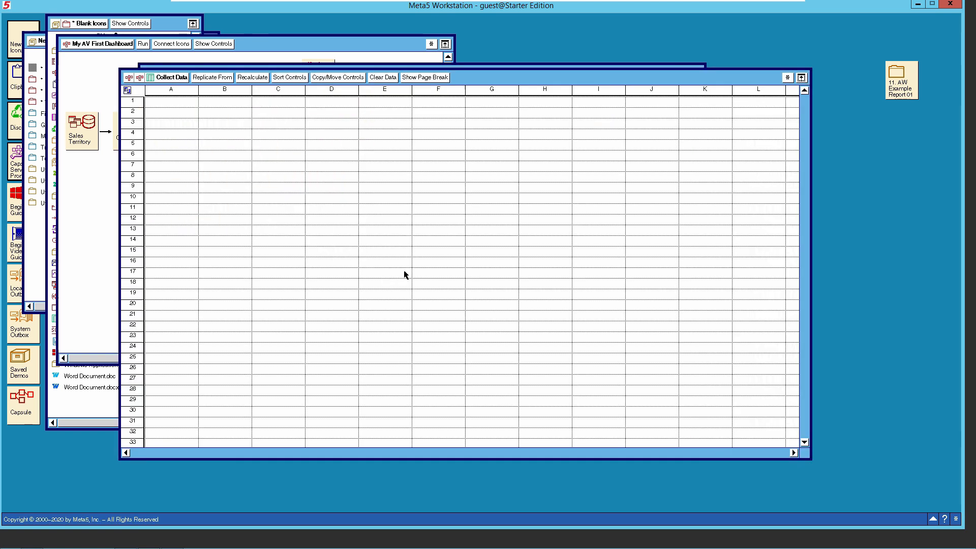
Name cell A1 of the Collect Data spreadsheet as the region Years_dim.
{"action": "left_click", "coordinate": [787, 77]}
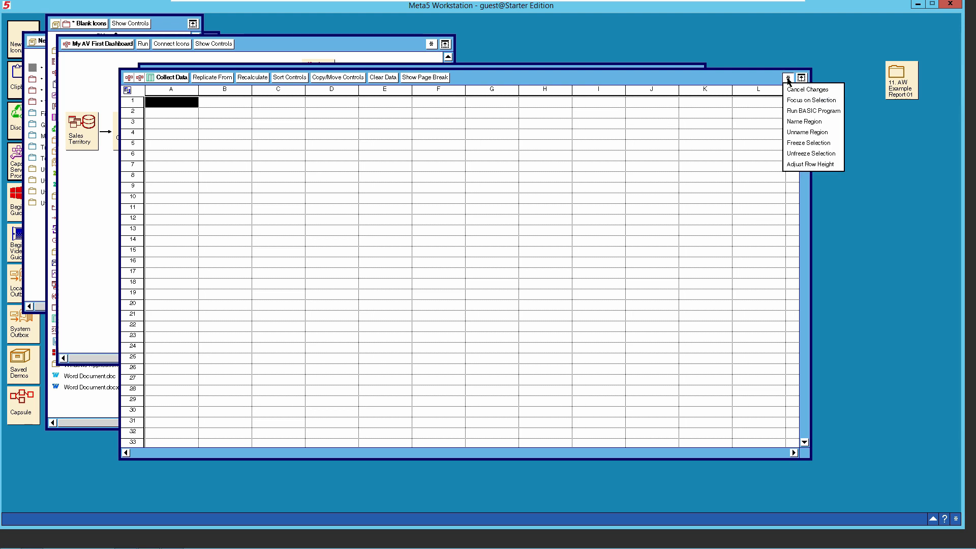
{"action": "left_click", "coordinate": [798, 123]}
{"action": "left_click", "coordinate": [48, 74]}
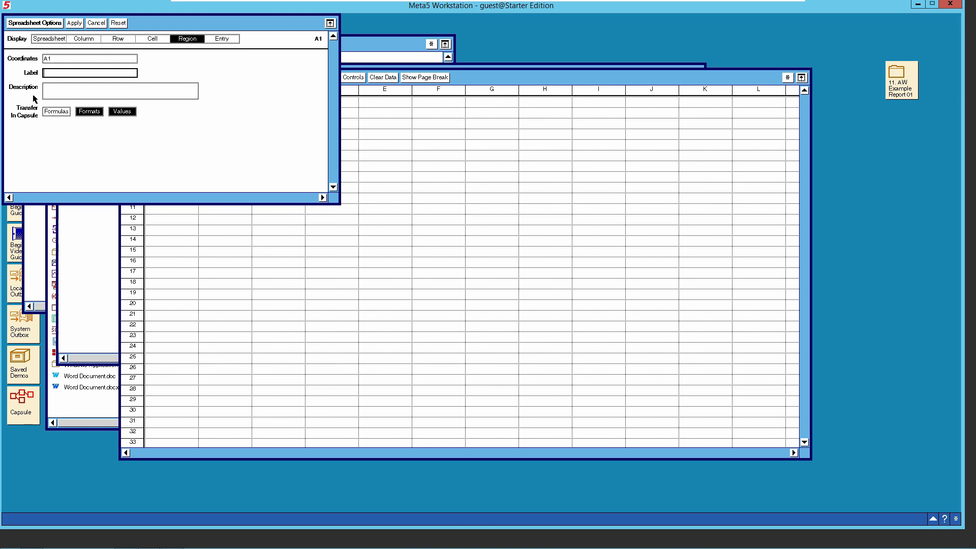
{"action": "type", "text": "_dim"}
{"action": "left_click", "coordinate": [57, 24]}
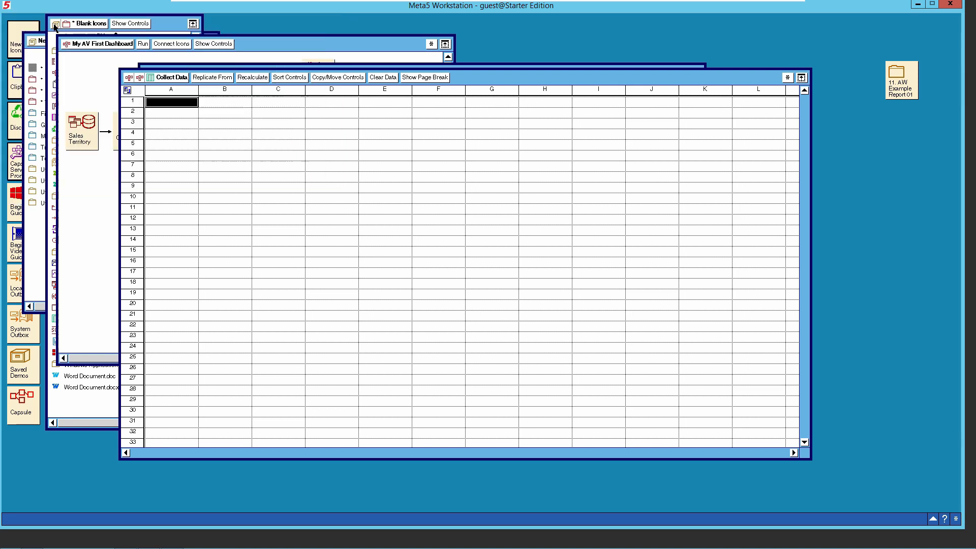
Name cells C1:D1 of the Collect Data spreadsheet as the region Months_dim.
{"action": "left_click", "coordinate": [287, 106]}
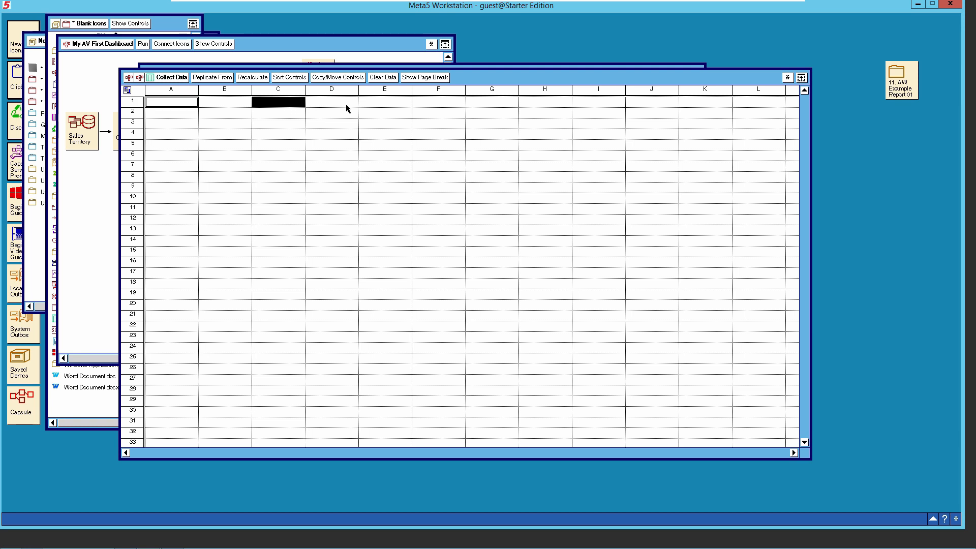
{"action": "left_click", "coordinate": [348, 108], "text": "shift"}
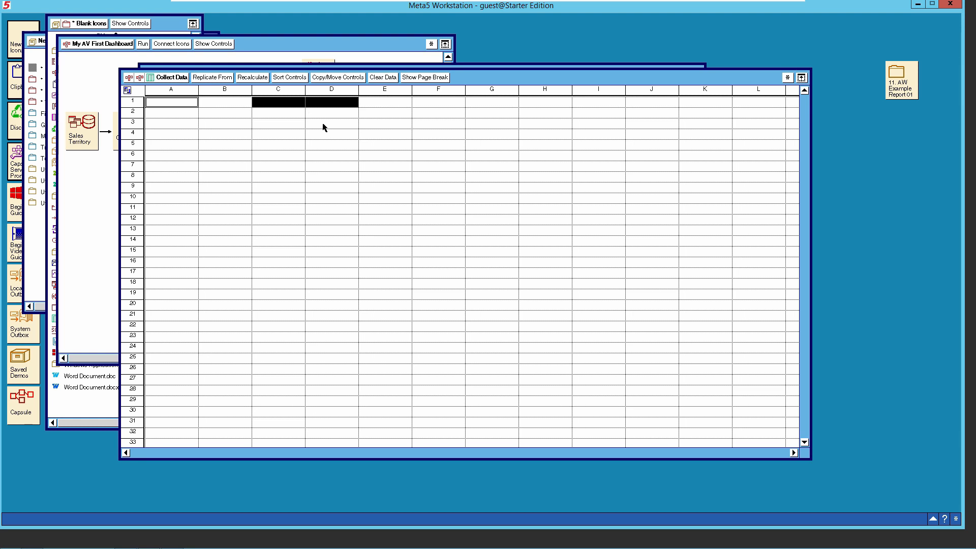
{"action": "left_click", "coordinate": [789, 77]}
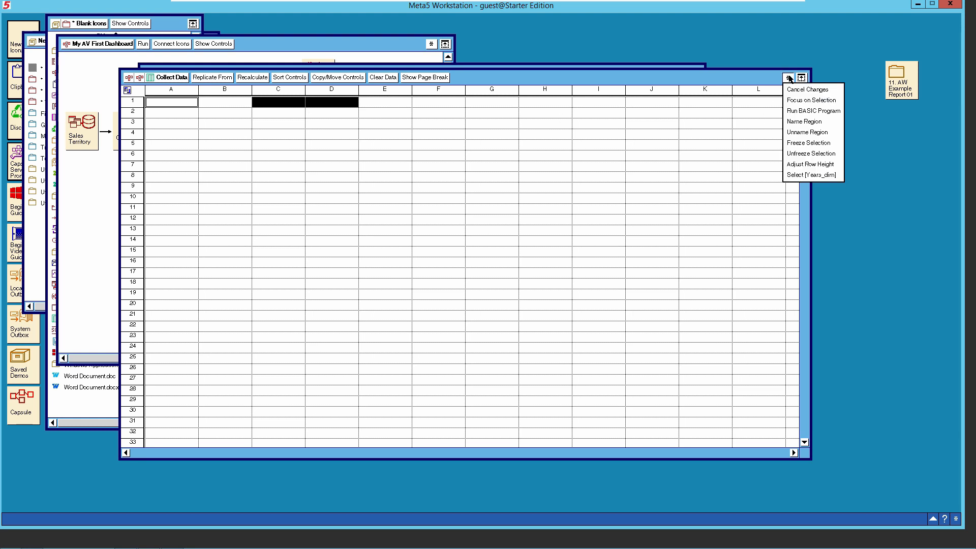
{"action": "left_click", "coordinate": [801, 123]}
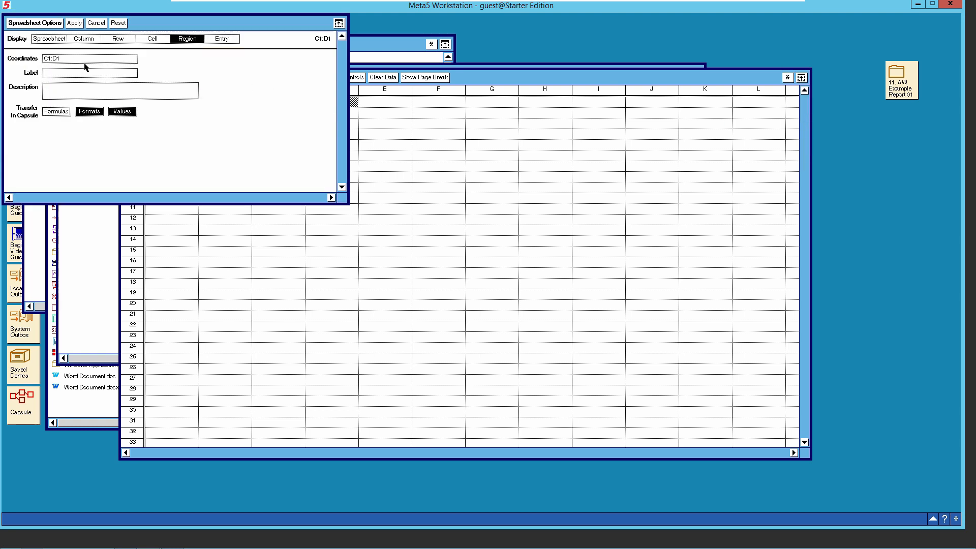
{"action": "left_click", "coordinate": [72, 74]}
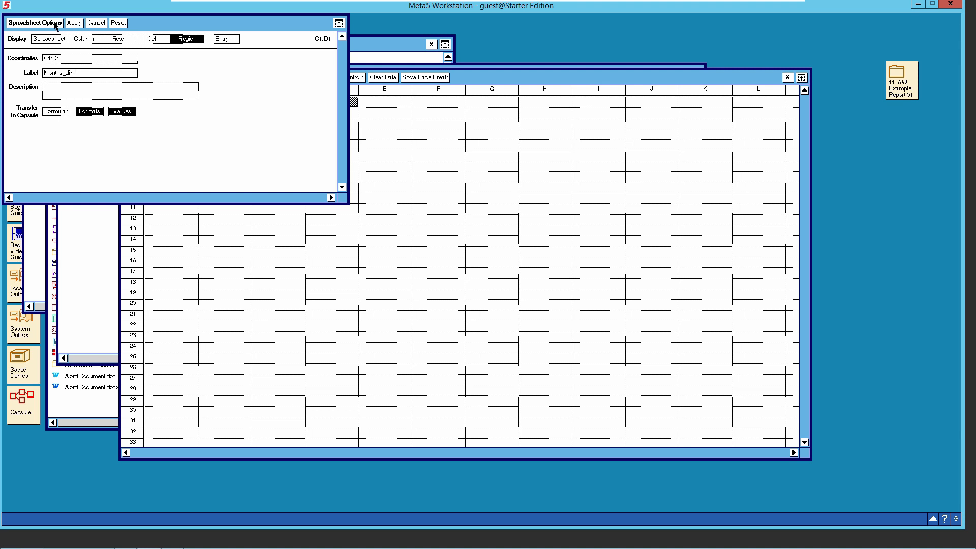
{"action": "left_click", "coordinate": [55, 23]}
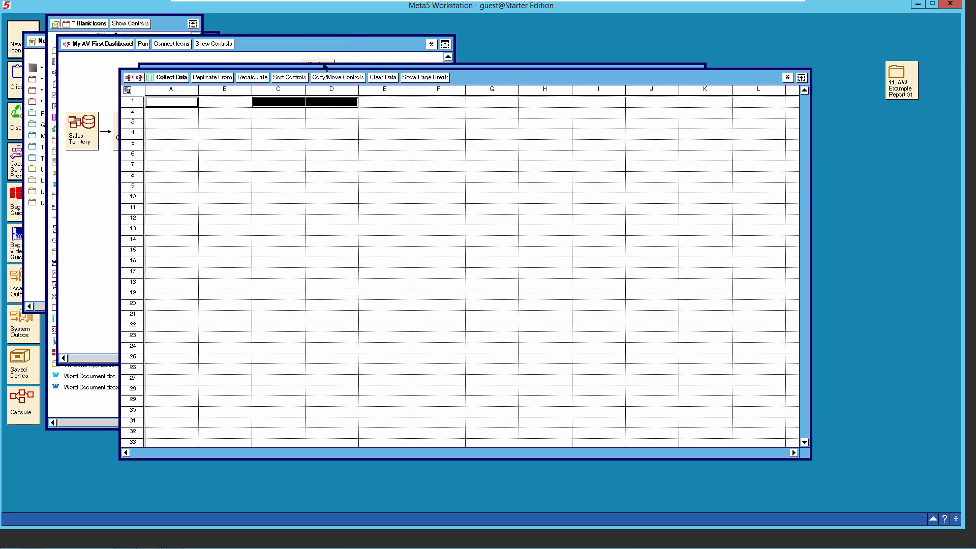
Name cell F1 of the Collect Data spreadsheet as the region Countries_dim.
{"action": "left_click", "coordinate": [446, 104]}
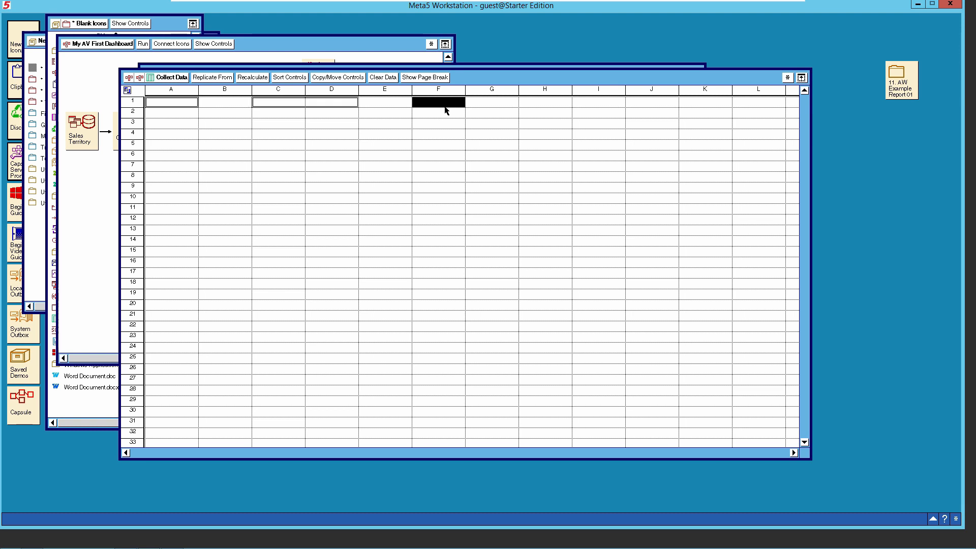
{"action": "left_click", "coordinate": [789, 79]}
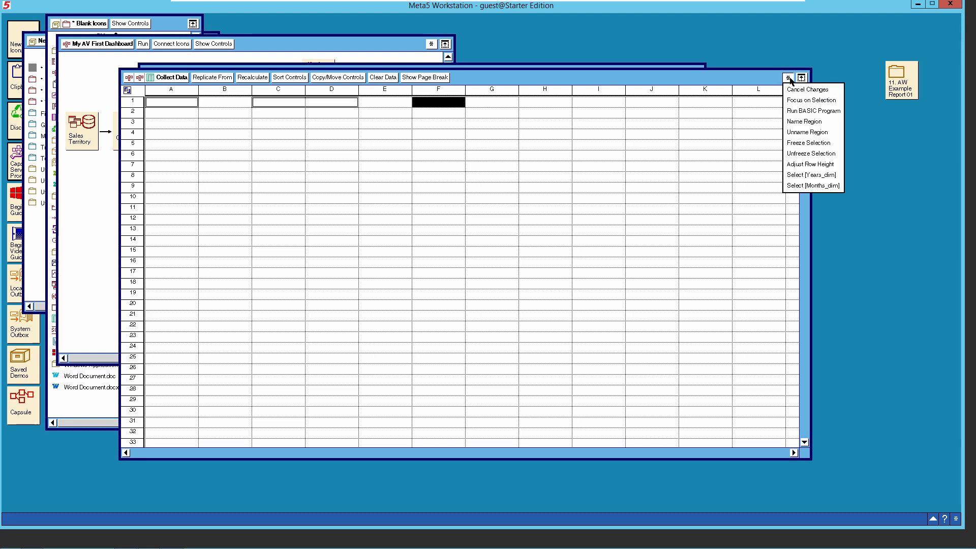
{"action": "left_click", "coordinate": [803, 121]}
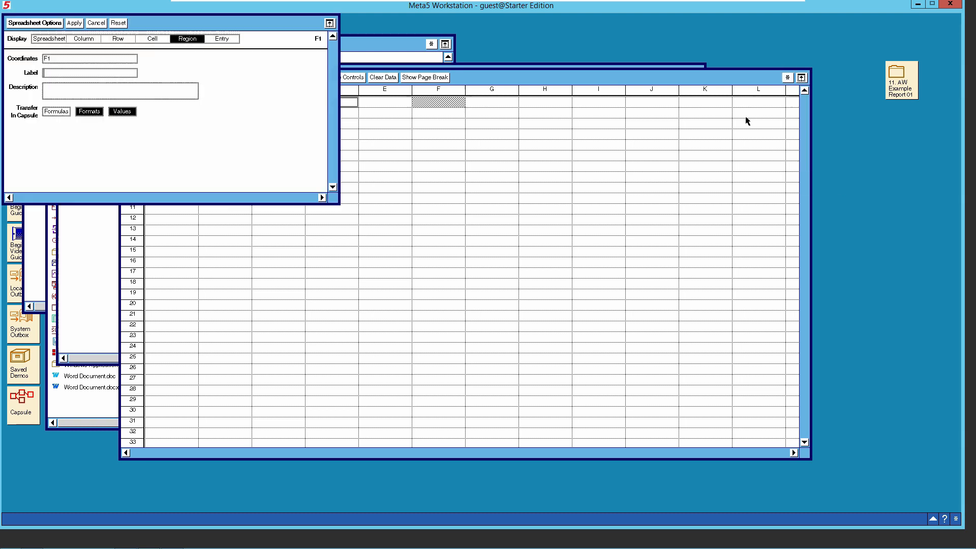
{"action": "left_click", "coordinate": [63, 74]}
{"action": "type", "text": "Countries_dim"}
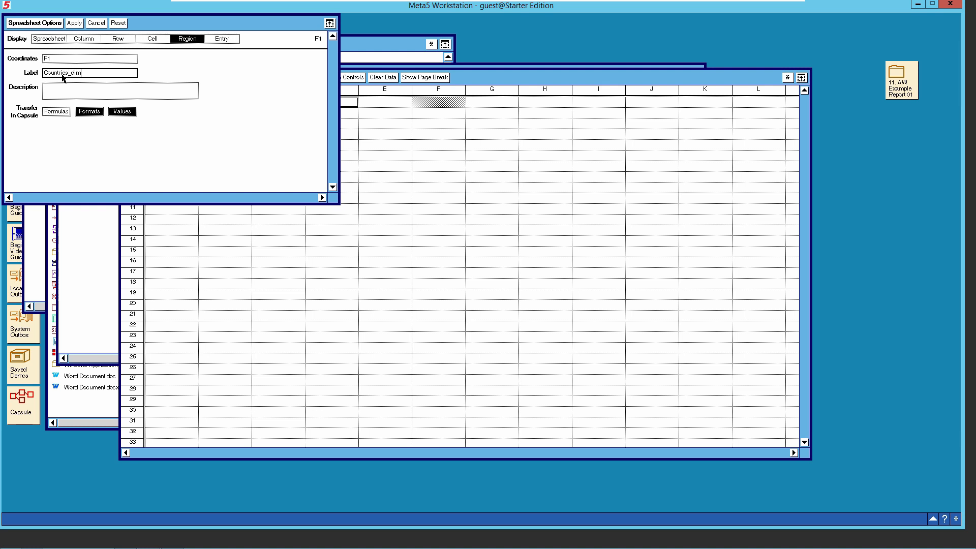
{"action": "left_click", "coordinate": [55, 24]}
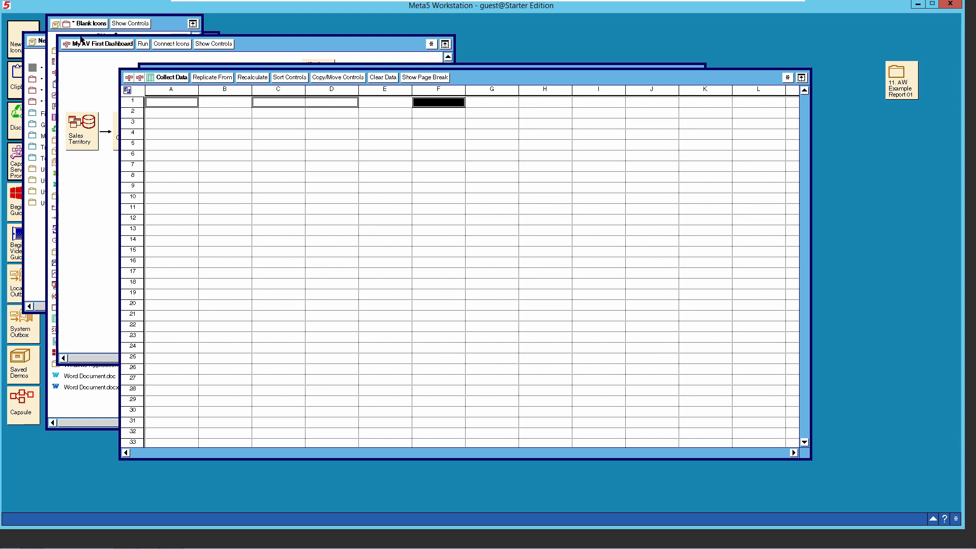
Name cells H1:I1 of the Collect Data spreadsheet as the region Product_Categories_dim, with a capital C in Categories.
{"action": "left_click", "coordinate": [551, 112]}
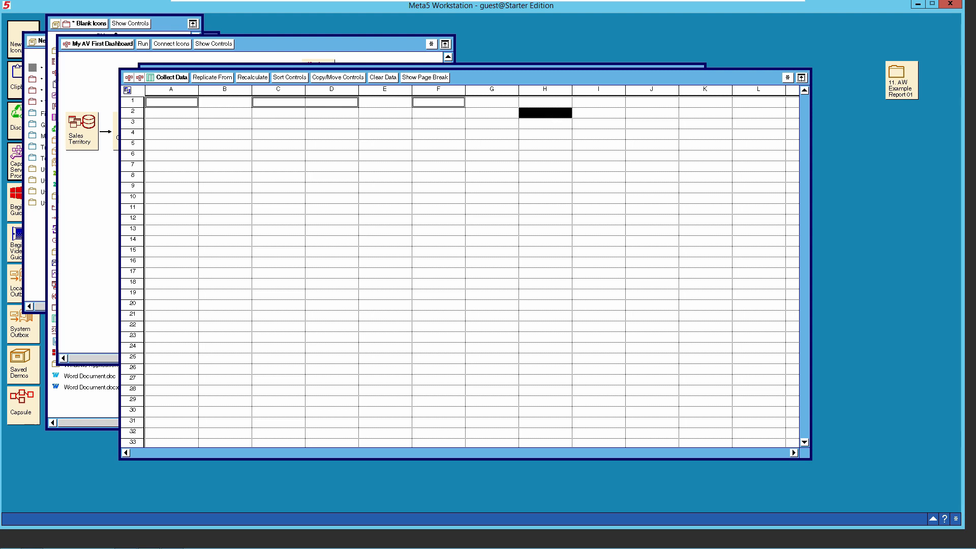
{"action": "left_click", "coordinate": [545, 104]}
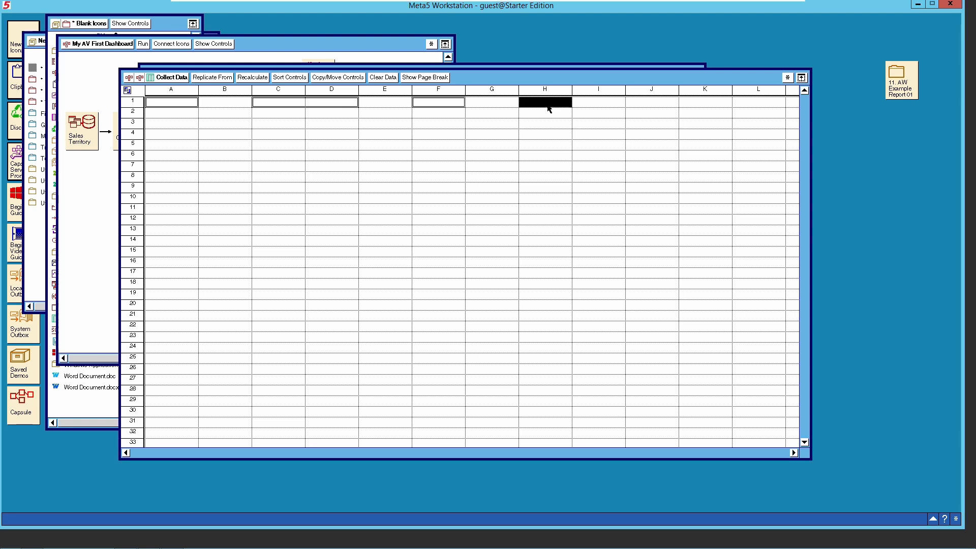
{"action": "left_click", "coordinate": [598, 106], "text": "shift"}
{"action": "left_click", "coordinate": [787, 78]}
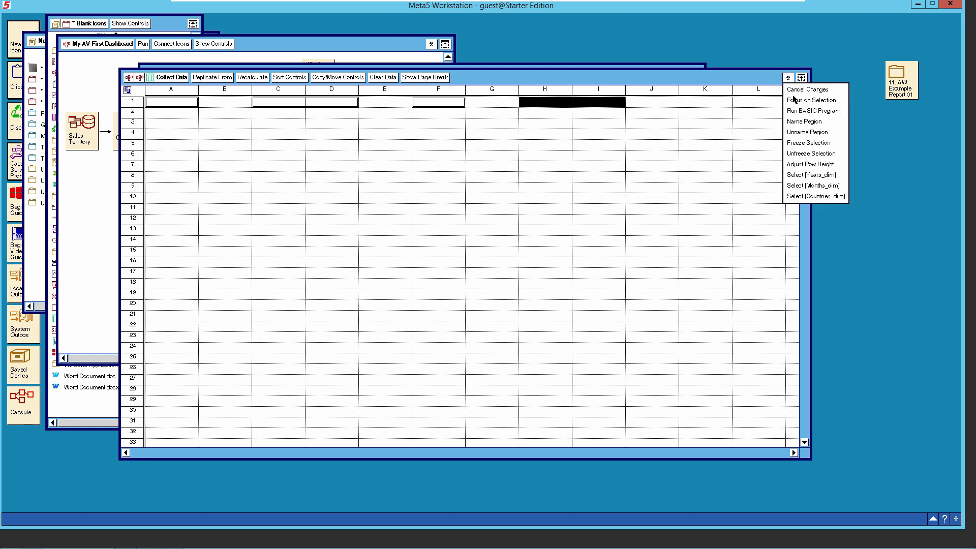
{"action": "left_click", "coordinate": [803, 124]}
{"action": "left_click", "coordinate": [72, 70]}
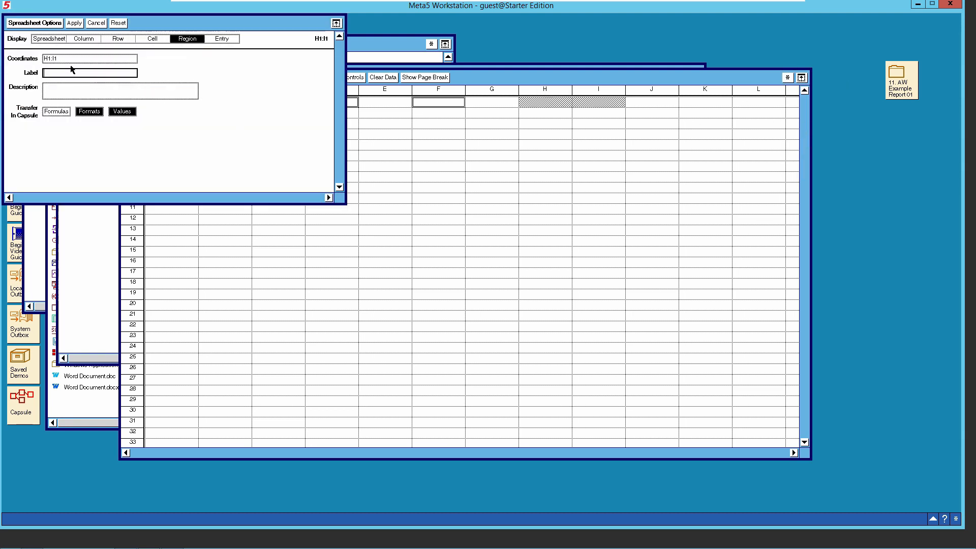
{"action": "type", "text": "Product_categories_dim"}
{"action": "left_click", "coordinate": [69, 73]}
{"action": "key", "text": "BackSpace"}
{"action": "type", "text": "C"}
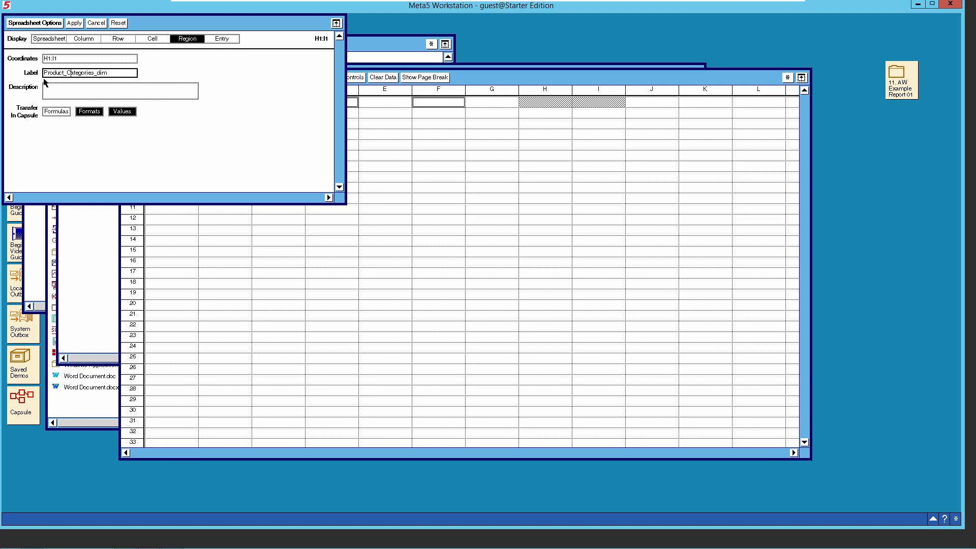
{"action": "left_click", "coordinate": [74, 23]}
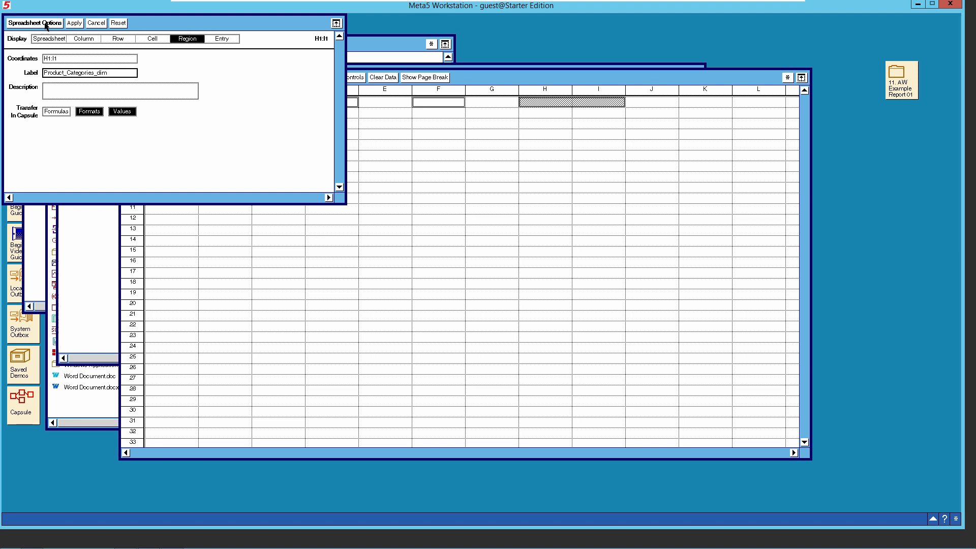
{"action": "left_click", "coordinate": [45, 24]}
Name cells K1:L1 of the Collect Data spreadsheet as the region Currencies_dim.
{"action": "left_click_drag", "start_coordinate": [709, 106], "coordinate": [745, 106]}
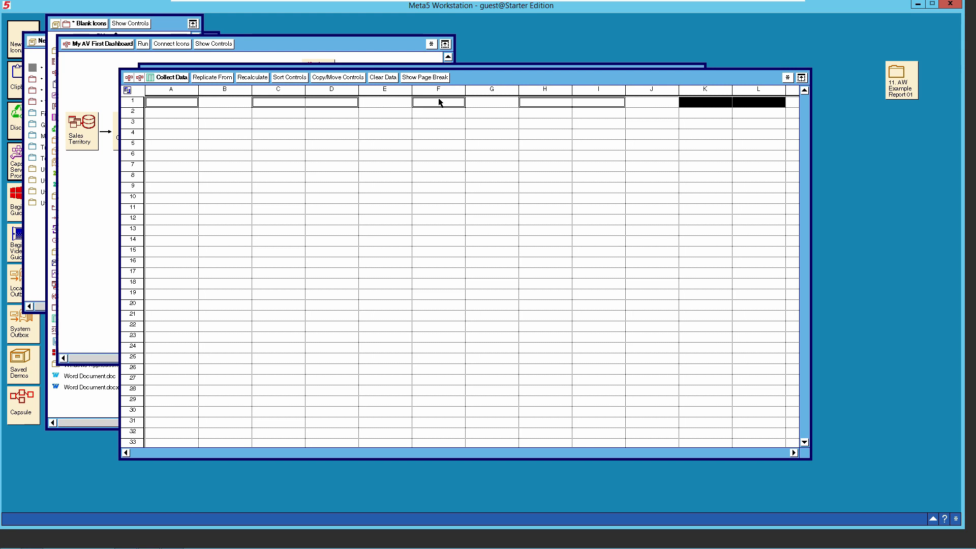
{"action": "left_click", "coordinate": [787, 78]}
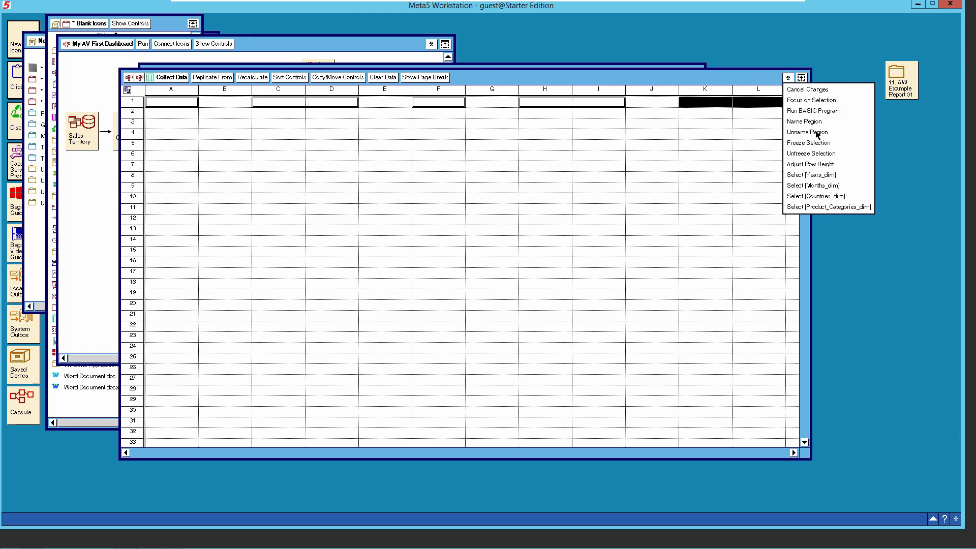
{"action": "left_click", "coordinate": [816, 123]}
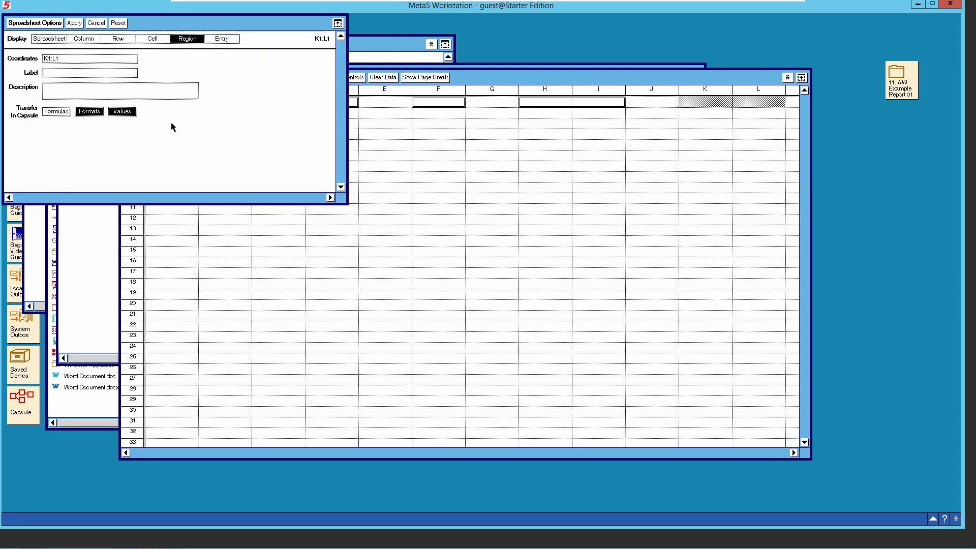
{"action": "left_click", "coordinate": [59, 74]}
{"action": "type", "text": "Currencies"}
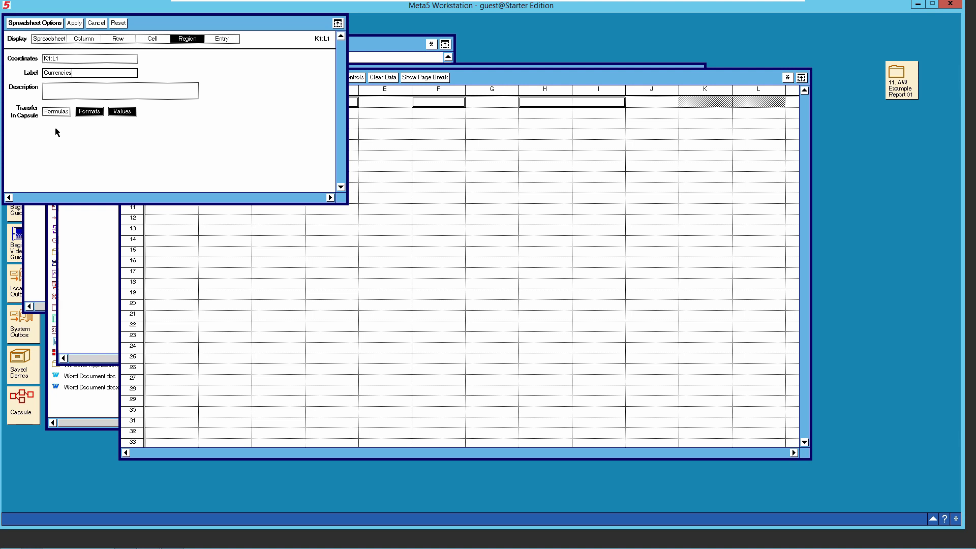
{"action": "type", "text": "_dim"}
{"action": "left_click", "coordinate": [75, 24]}
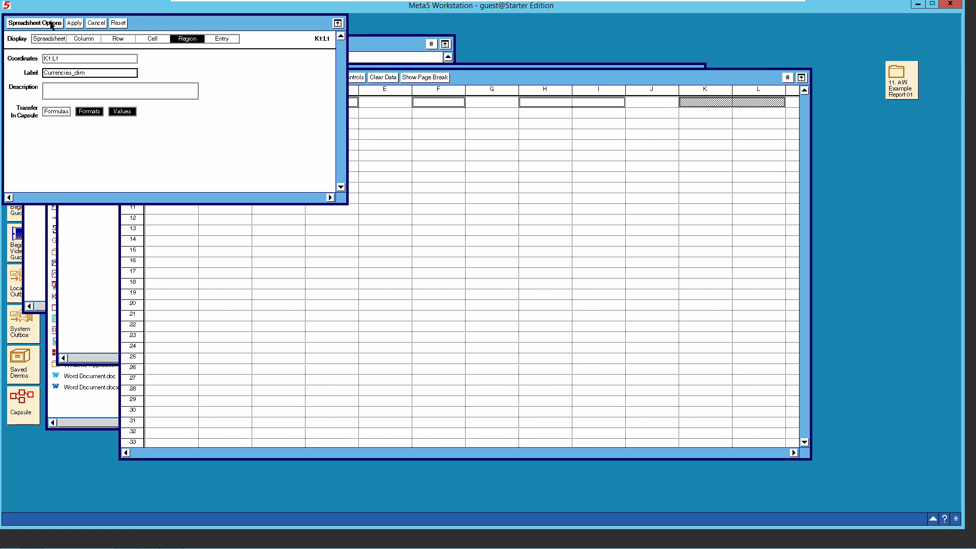
Name cells AA1:AO1 of the Collect Data spreadsheet as the region Sales_Facts_01, and close the spreadsheet.
{"action": "left_click", "coordinate": [53, 23]}
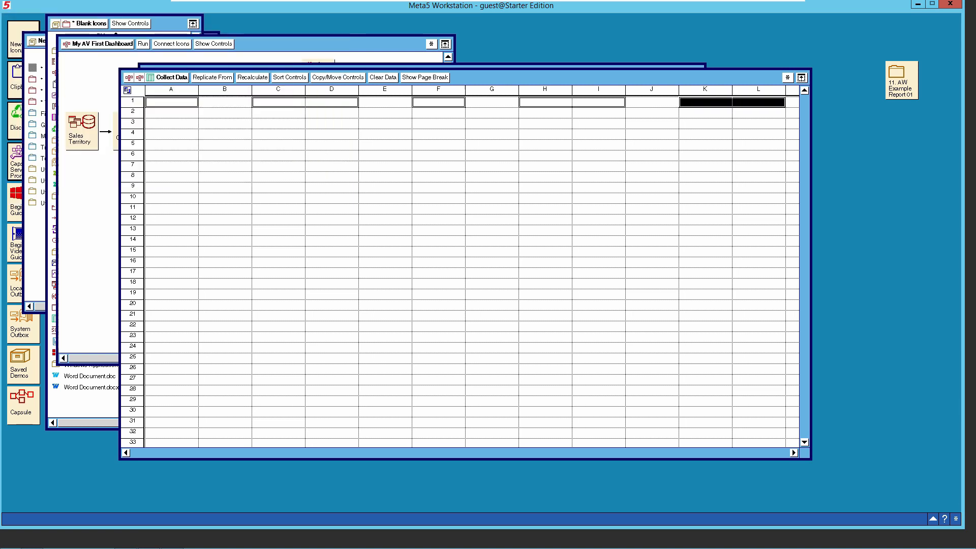
{"action": "left_click_drag", "start_coordinate": [811, 397], "coordinate": [905, 430]}
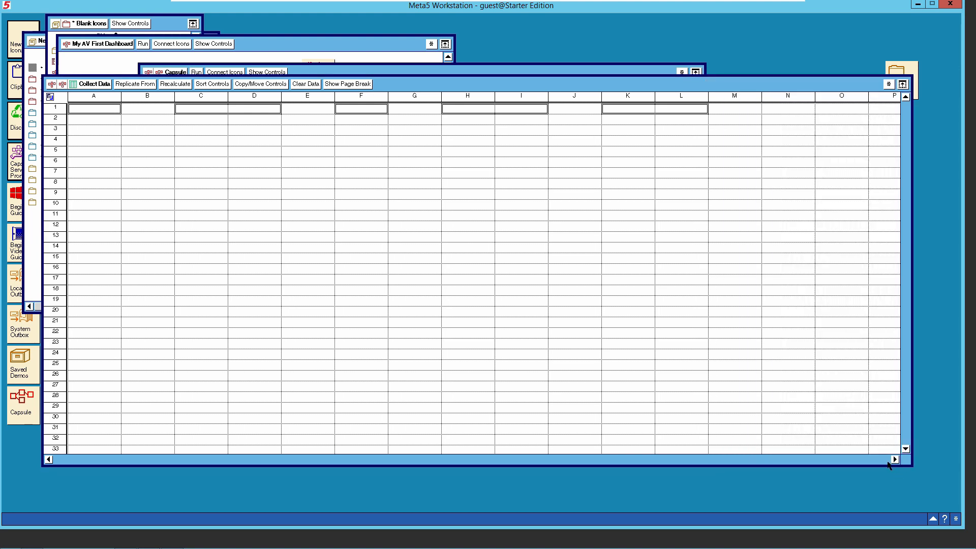
{"action": "left_click", "coordinate": [895, 461]}
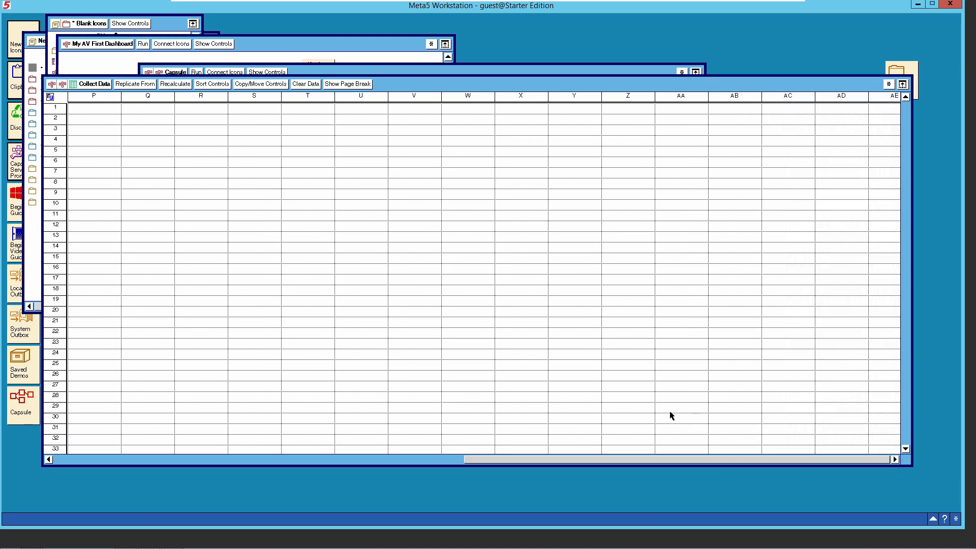
{"action": "left_click", "coordinate": [896, 460]}
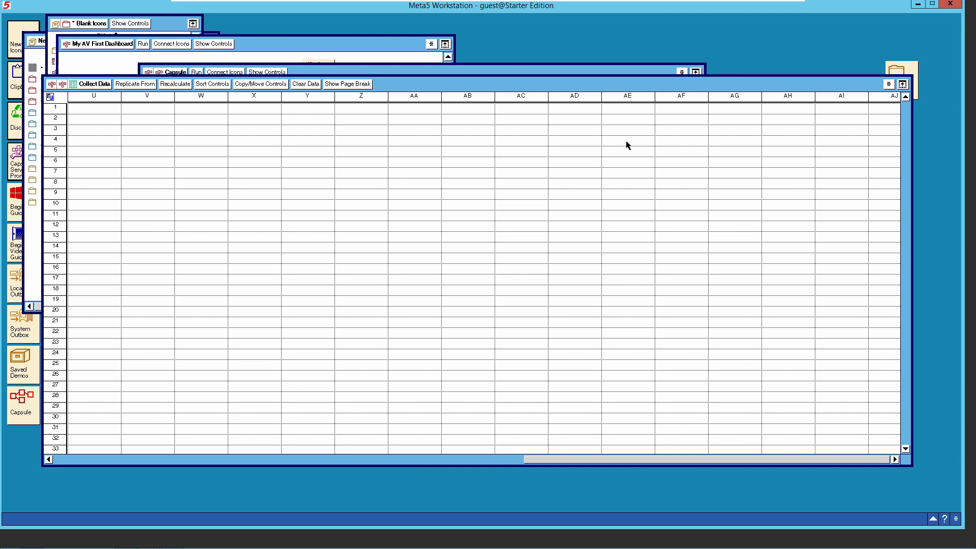
{"action": "left_click", "coordinate": [408, 112]}
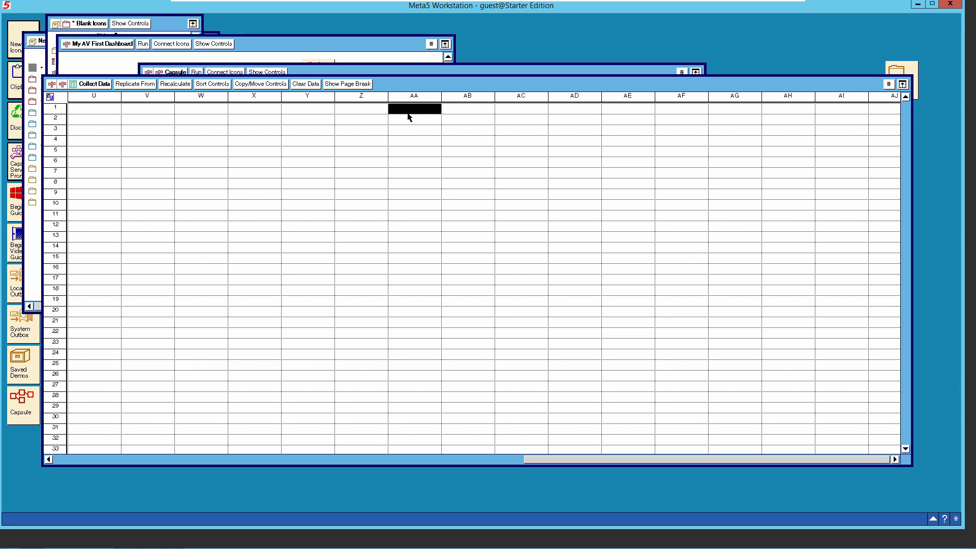
{"action": "left_click", "coordinate": [896, 460]}
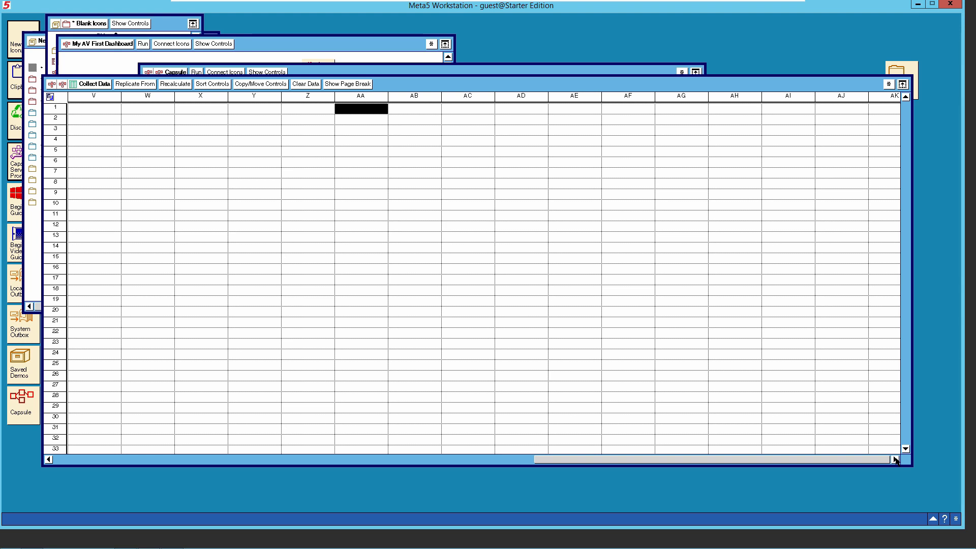
{"action": "left_click", "coordinate": [895, 459]}
{"action": "left_click", "coordinate": [896, 459]}
{"action": "left_click", "coordinate": [895, 460]}
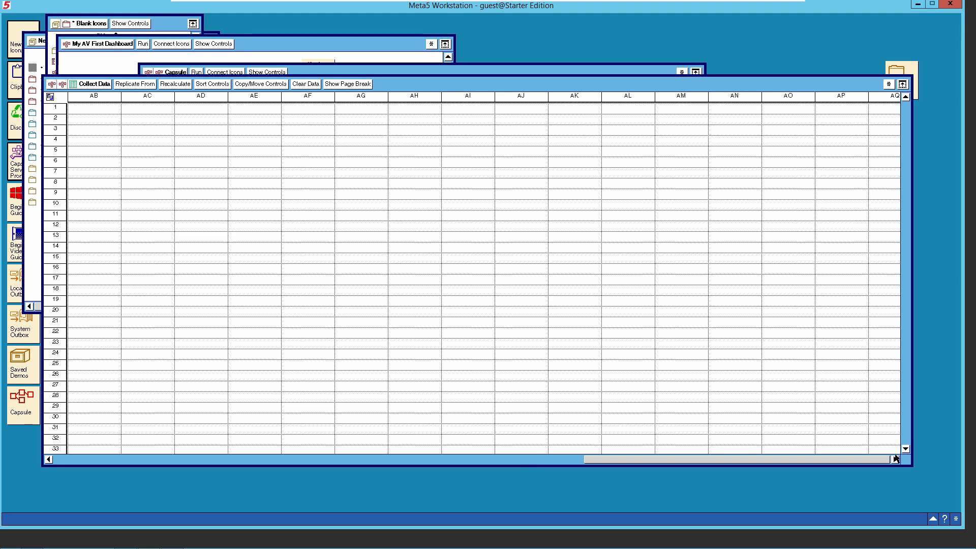
{"action": "right_click", "coordinate": [781, 109]}
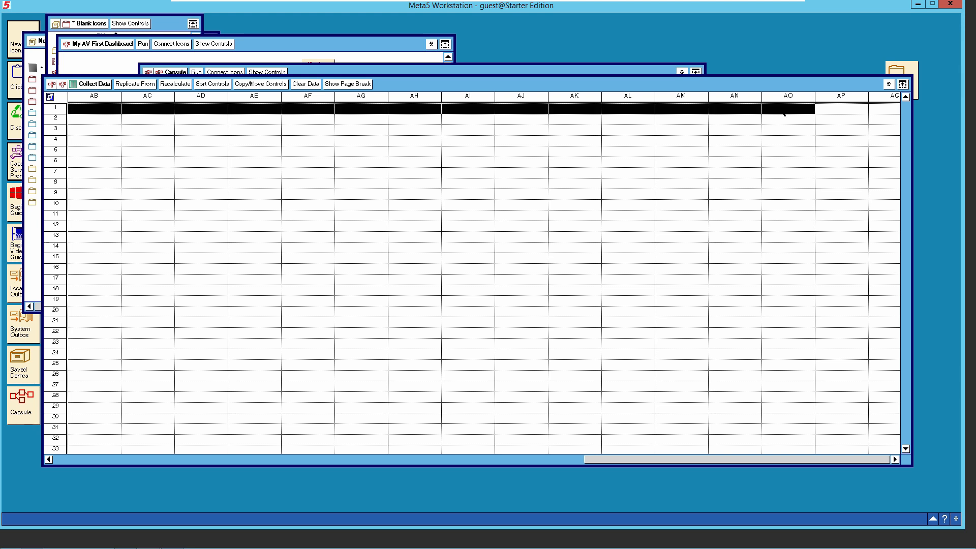
{"action": "left_click", "coordinate": [888, 84]}
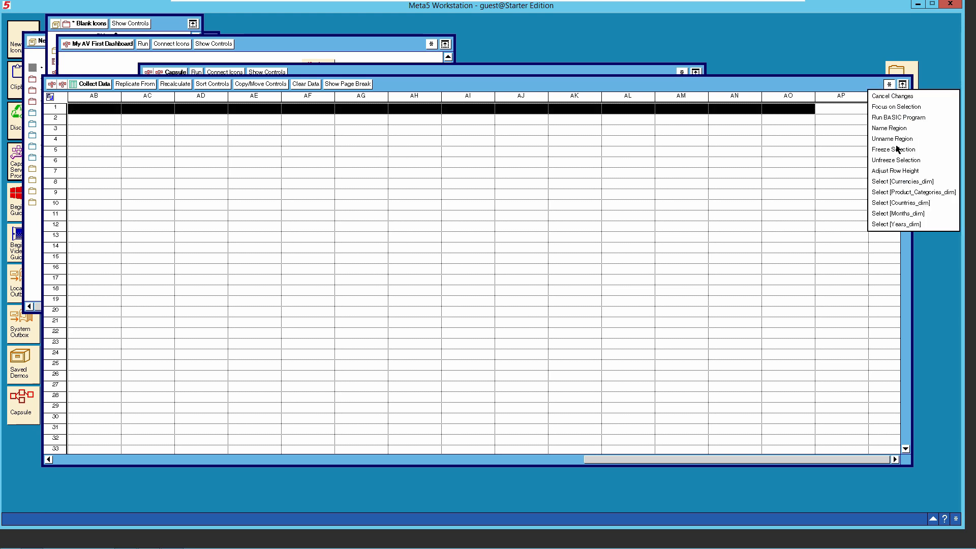
{"action": "left_click", "coordinate": [896, 130]}
{"action": "left_click", "coordinate": [59, 75]}
{"action": "type", "text": "Sales_Facts_01"}
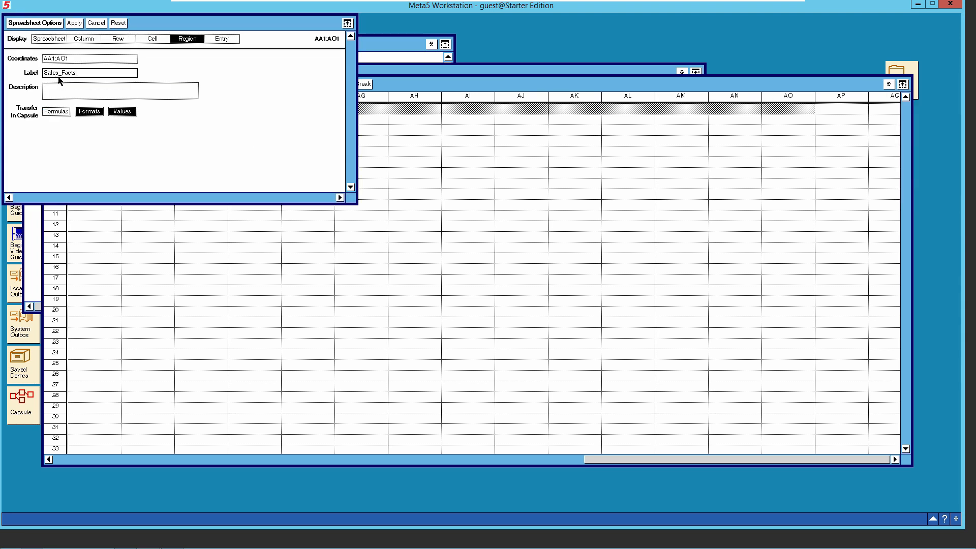
{"action": "left_click", "coordinate": [75, 24]}
{"action": "left_click", "coordinate": [53, 23]}
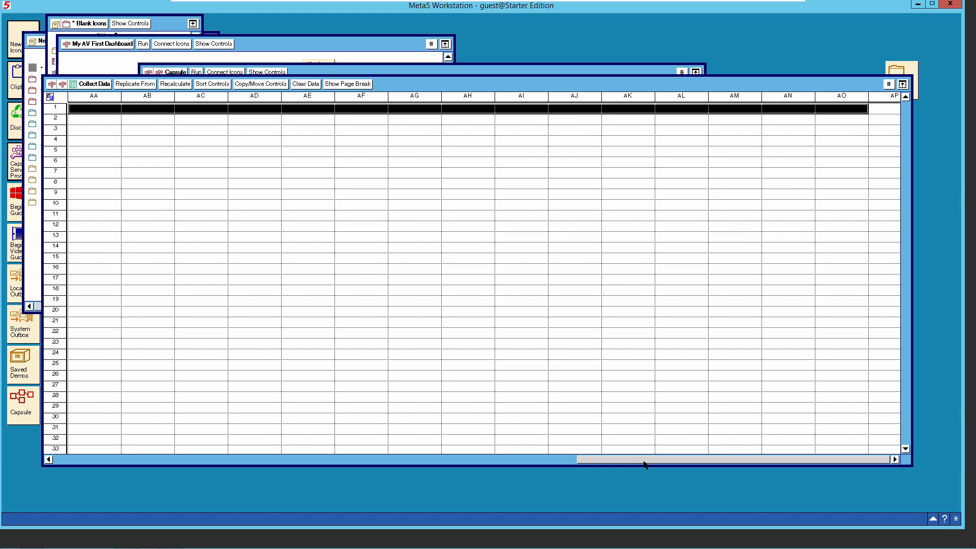
{"action": "left_click_drag", "start_coordinate": [635, 461], "coordinate": [65, 461]}
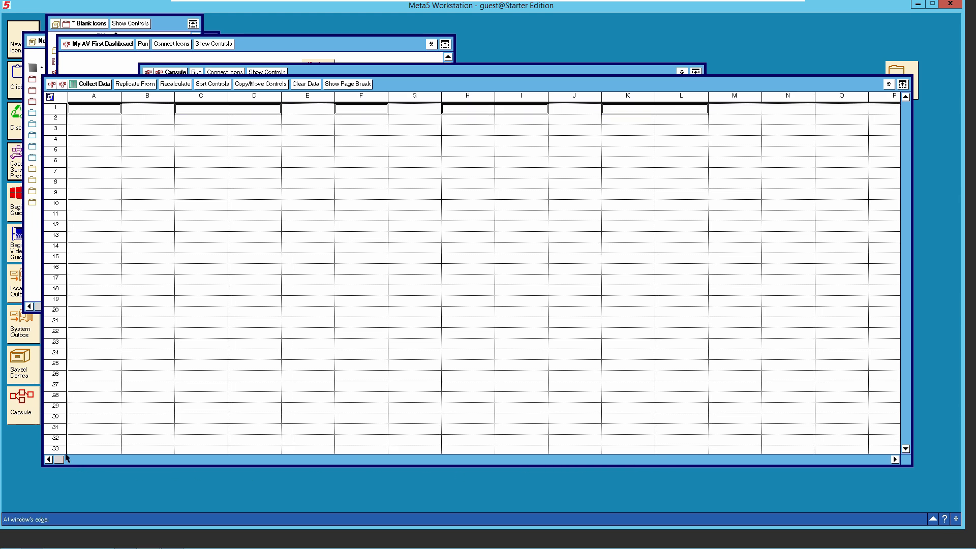
{"action": "left_click", "coordinate": [103, 86]}
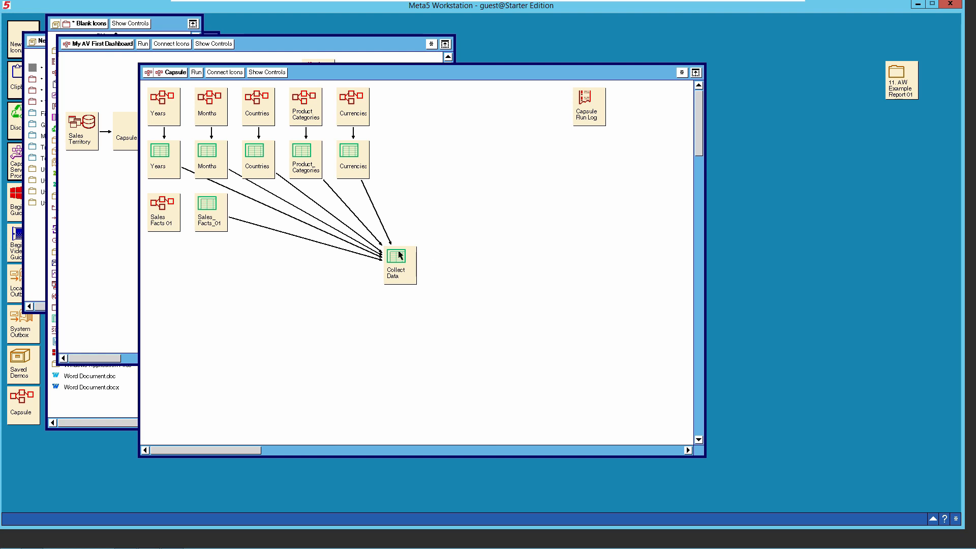
Set the arrow from the Sales_Facts_01 spreadsheet to Collect Data to copy into the destination region Sales_Facts_01.
{"action": "right_click", "coordinate": [261, 228]}
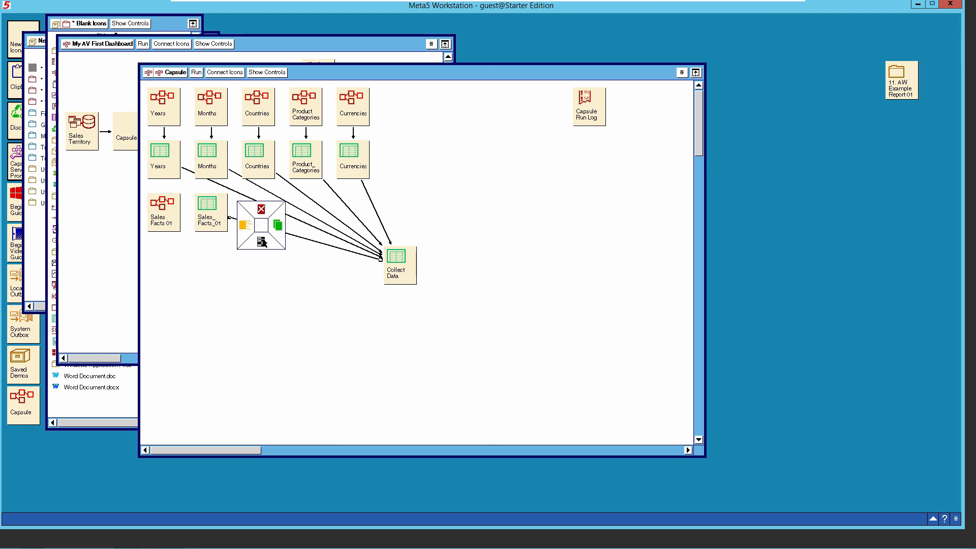
{"action": "left_click", "coordinate": [263, 240]}
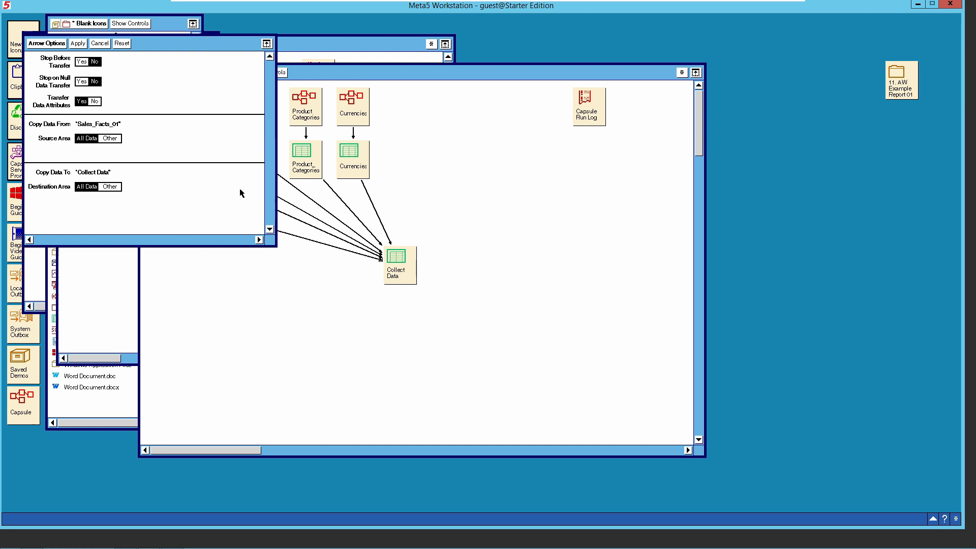
{"action": "left_click", "coordinate": [111, 187]}
{"action": "type", "text": "Sales_"}
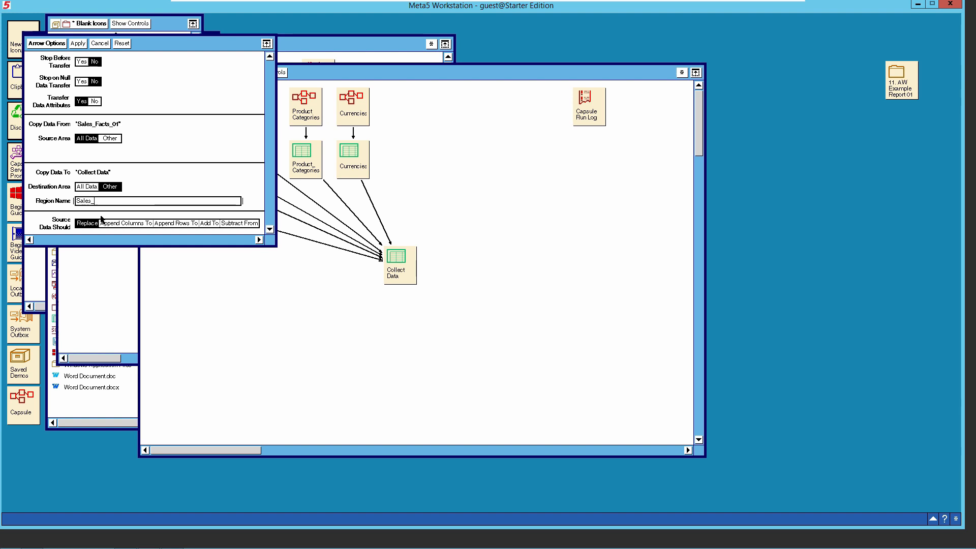
{"action": "type", "text": "Facts_01"}
{"action": "left_click", "coordinate": [83, 44]}
{"action": "left_click", "coordinate": [58, 45]}
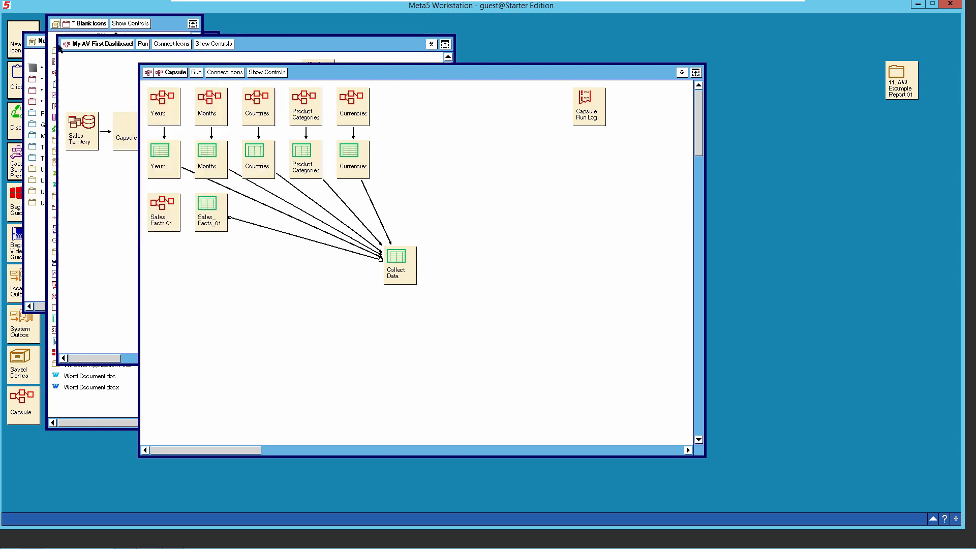
Set the arrow from the Years spreadsheet to Collect Data to copy into the destination region Years_dim.
{"action": "right_click", "coordinate": [281, 215]}
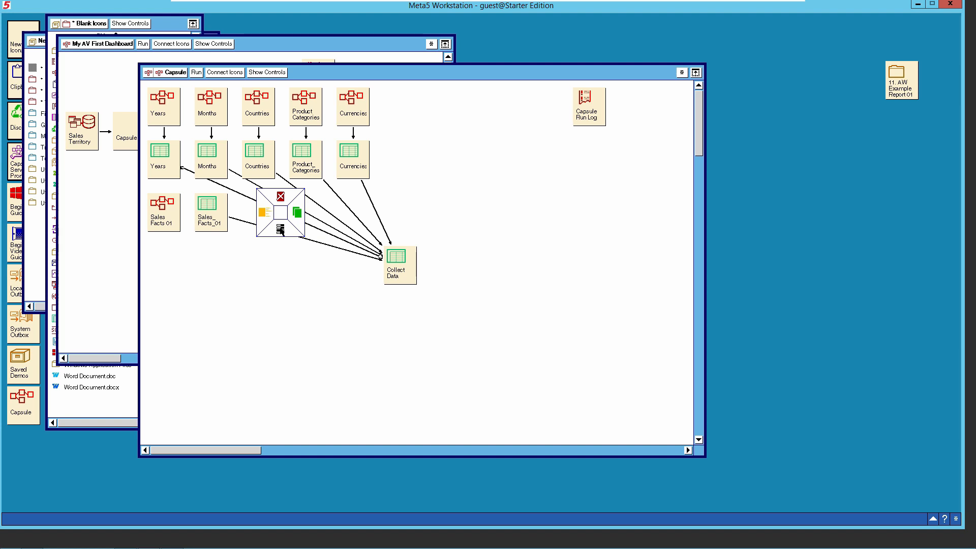
{"action": "left_click", "coordinate": [280, 230]}
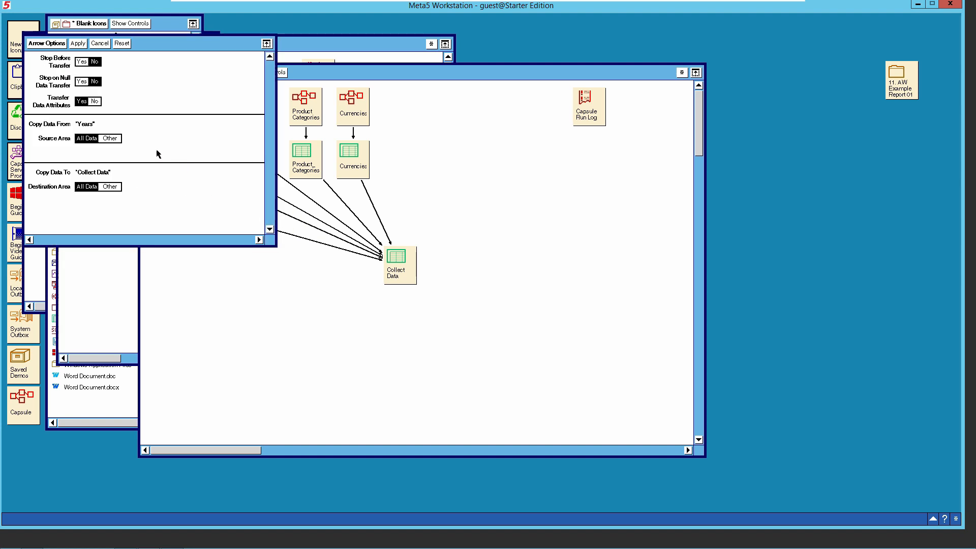
{"action": "left_click", "coordinate": [113, 187]}
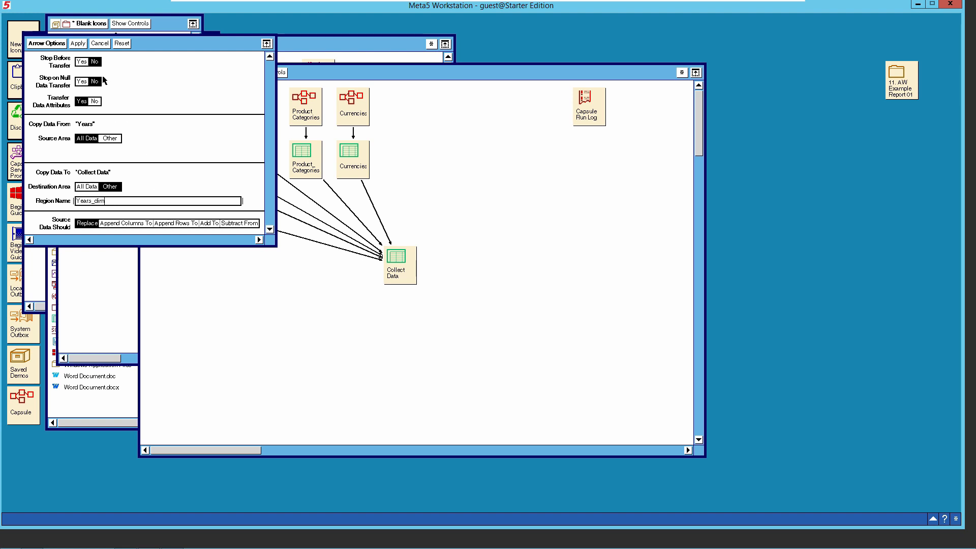
{"action": "left_click", "coordinate": [55, 44]}
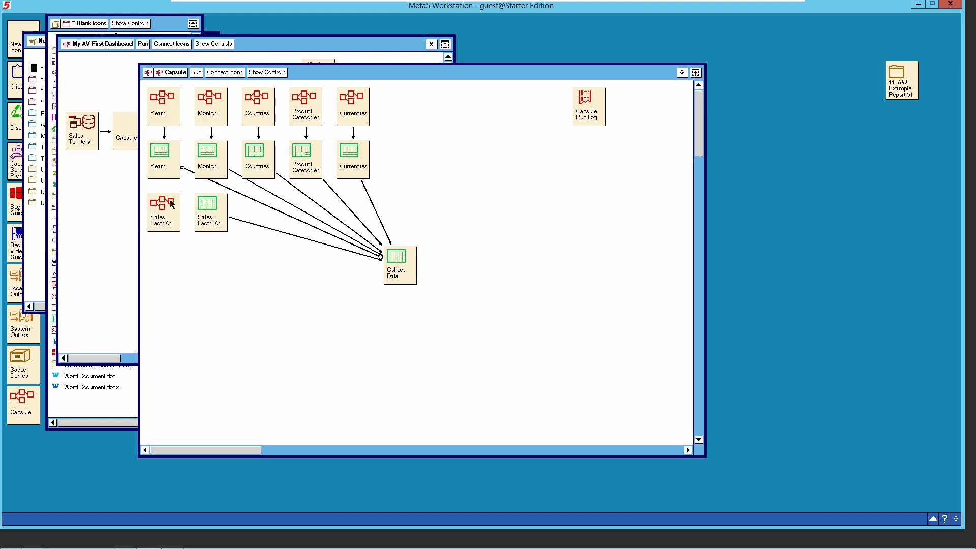
Set the arrow from the Months spreadsheet to Collect Data to copy into the destination region Months_dim.
{"action": "right_click", "coordinate": [258, 185]}
{"action": "left_click", "coordinate": [258, 198]}
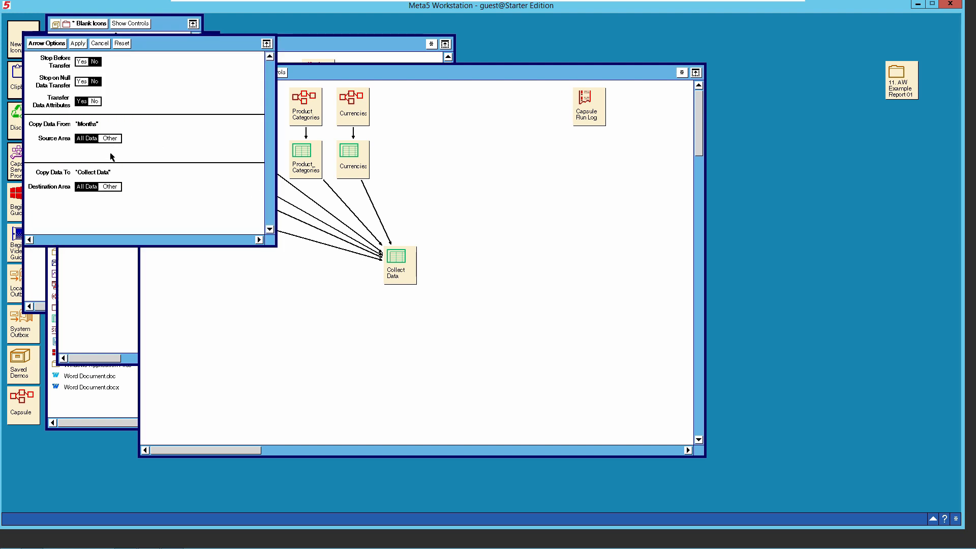
{"action": "left_click", "coordinate": [110, 187]}
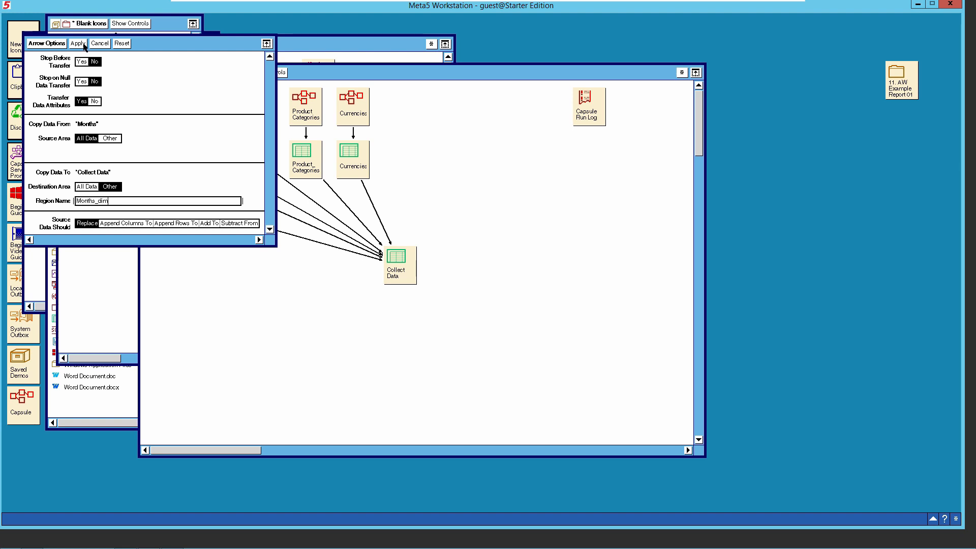
{"action": "left_click", "coordinate": [65, 44]}
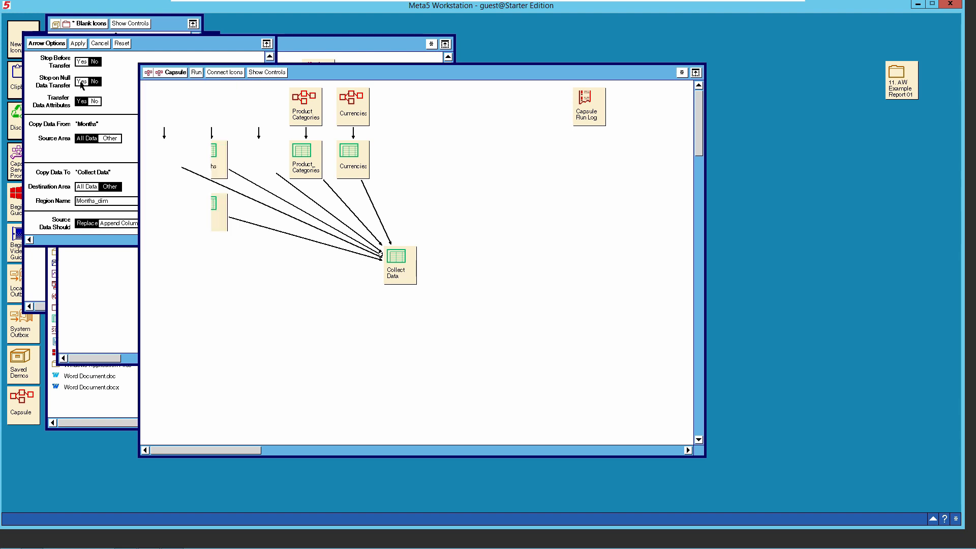
Set the arrow from the Countries spreadsheet to Collect Data to copy into the destination region Countries_dim.
{"action": "left_click", "coordinate": [316, 204]}
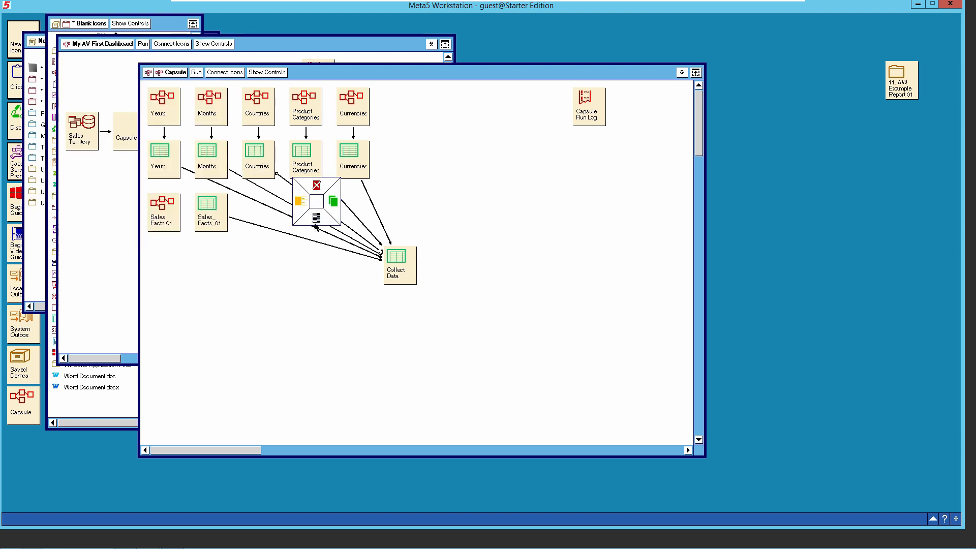
{"action": "left_click", "coordinate": [316, 223]}
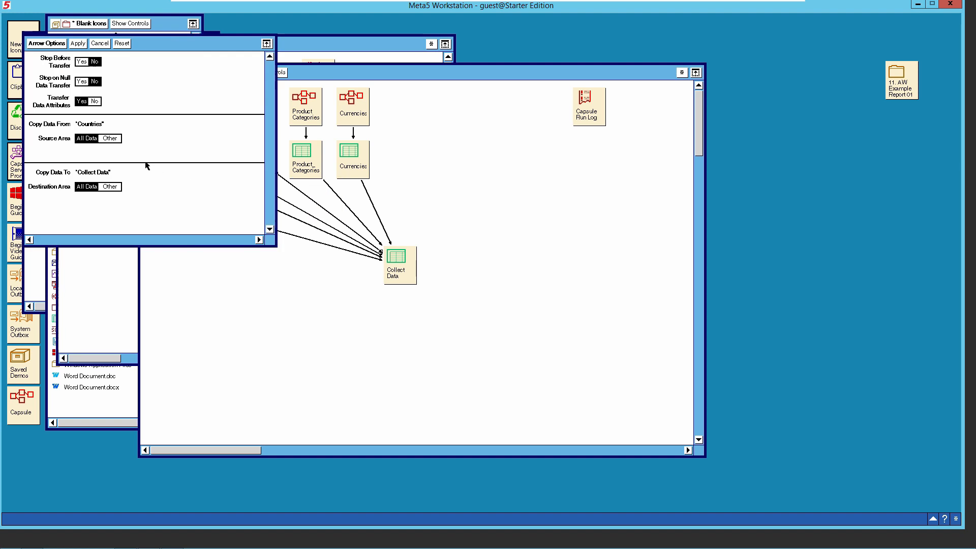
{"action": "left_click", "coordinate": [111, 187]}
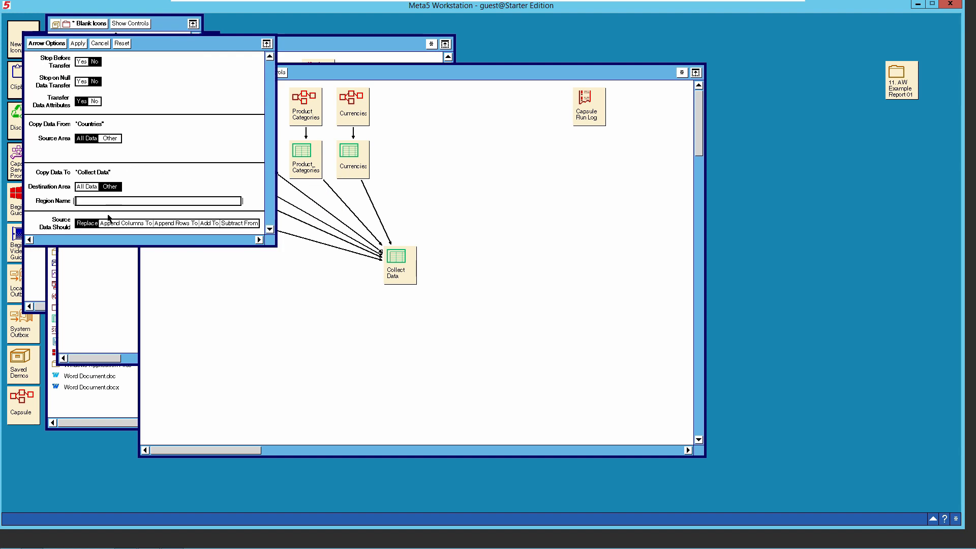
{"action": "type", "text": "Coun"}
{"action": "left_click", "coordinate": [78, 44]}
Set the arrow from the Product_Categories spreadsheet to Collect Data to copy into the destination region Product_Categories_dim.
{"action": "left_click", "coordinate": [339, 197]}
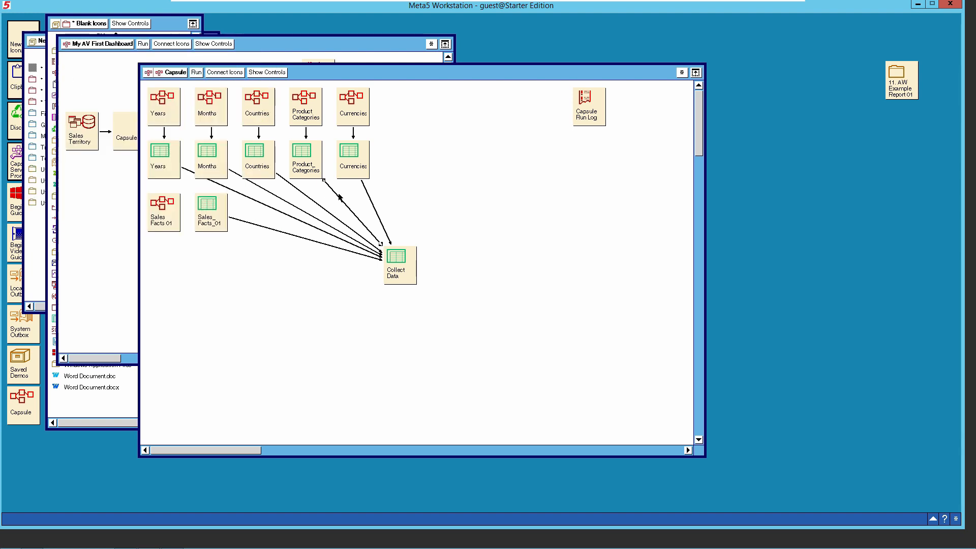
{"action": "right_click", "coordinate": [340, 197]}
{"action": "left_click", "coordinate": [321, 194]}
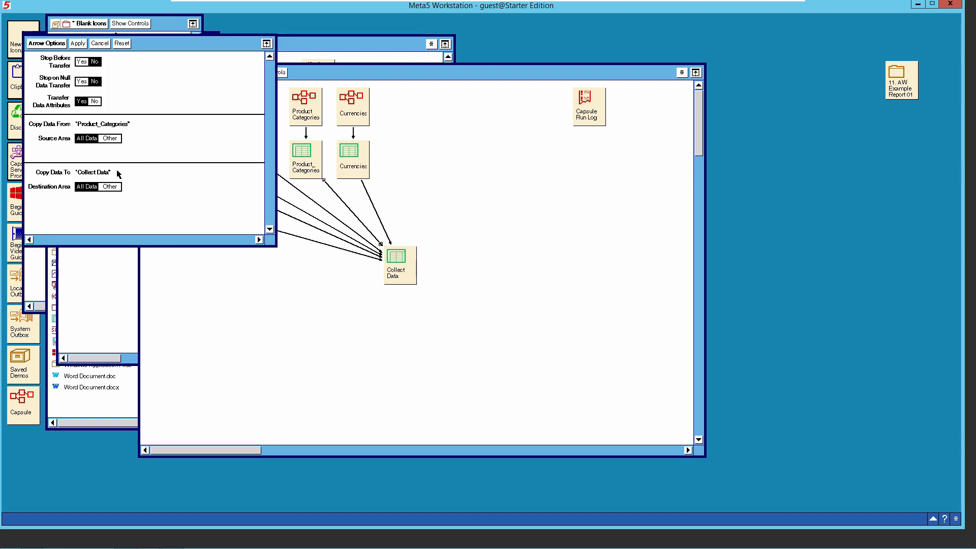
{"action": "left_click", "coordinate": [110, 187]}
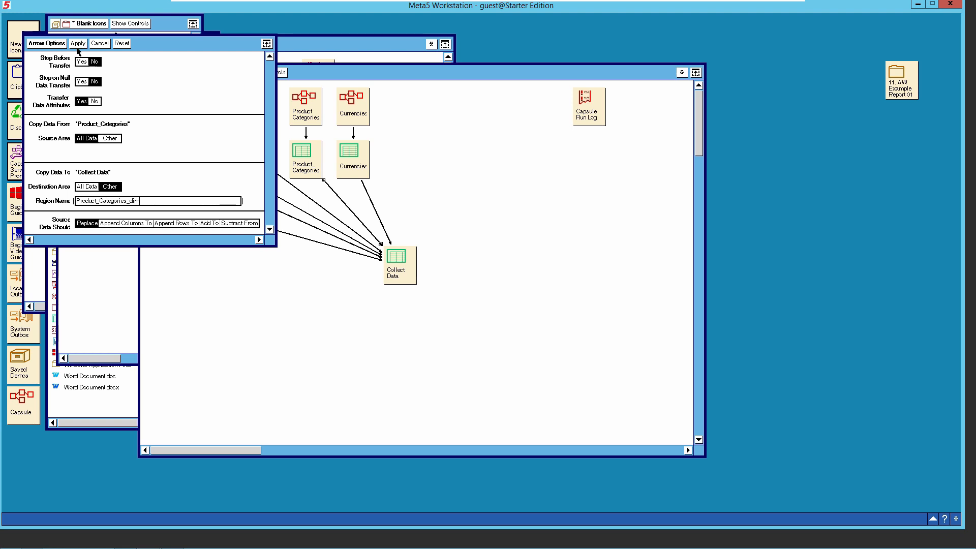
{"action": "left_click", "coordinate": [47, 44]}
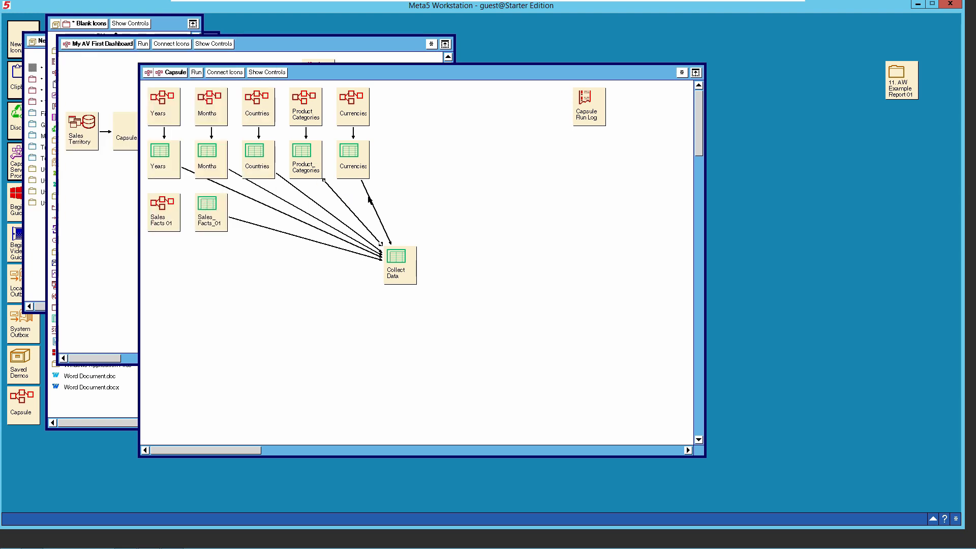
Set the arrow from the Currencies spreadsheet to Collect Data to copy into the destination region Currencies_dim.
{"action": "left_click", "coordinate": [370, 199]}
{"action": "left_click", "coordinate": [372, 213]}
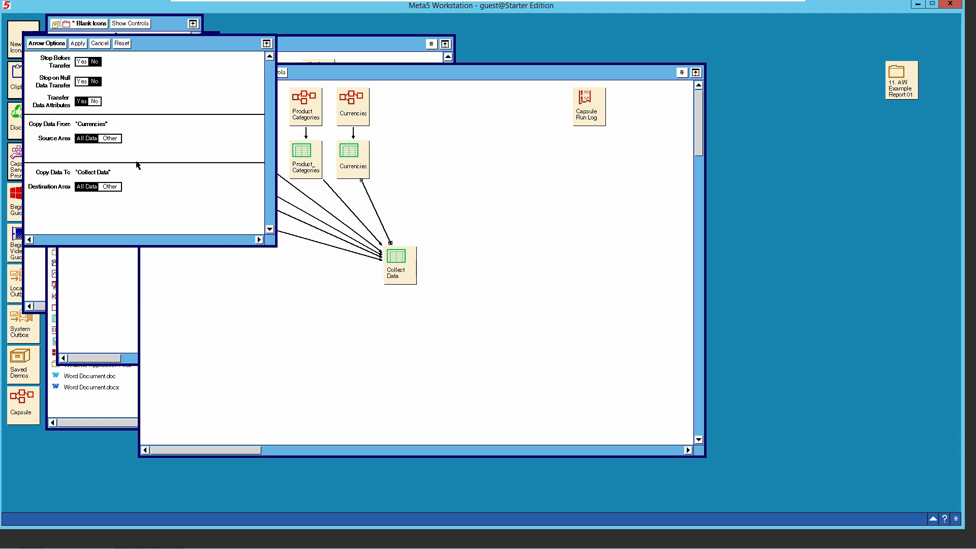
{"action": "left_click", "coordinate": [110, 187]}
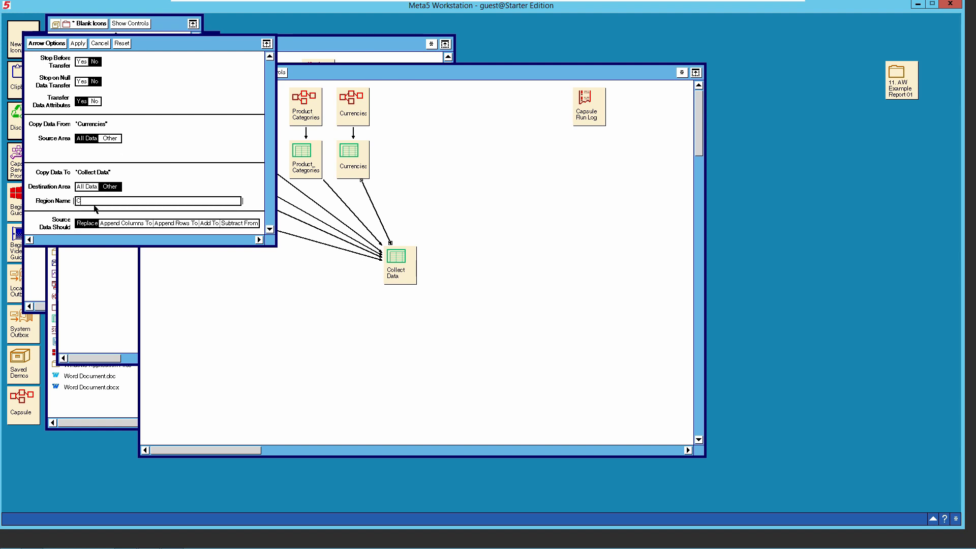
{"action": "type", "text": "Currencies_dim"}
{"action": "left_click", "coordinate": [77, 43]}
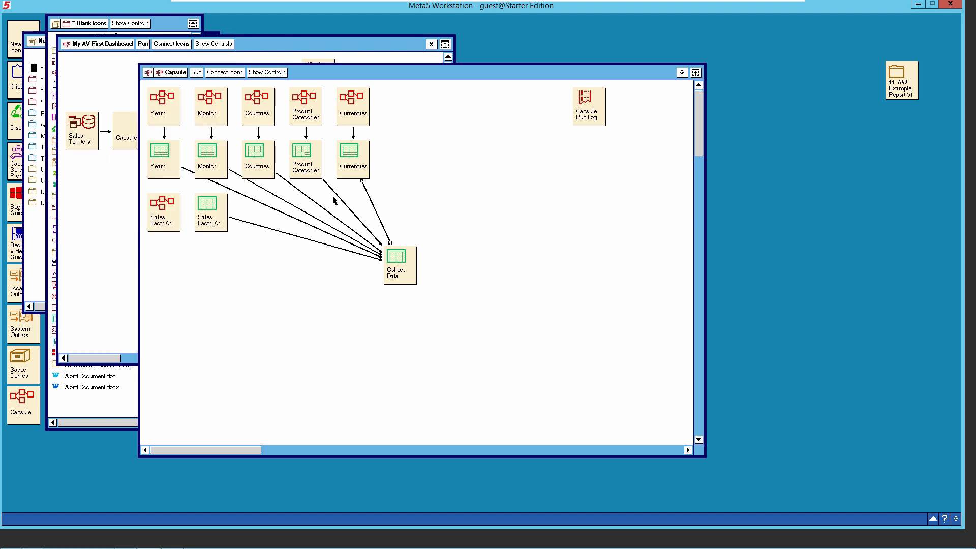
Run the Years, Months, Countries, Product_Categories and Currencies spreadsheets together to feed their data into Collect Data.
{"action": "left_click", "coordinate": [166, 165]}
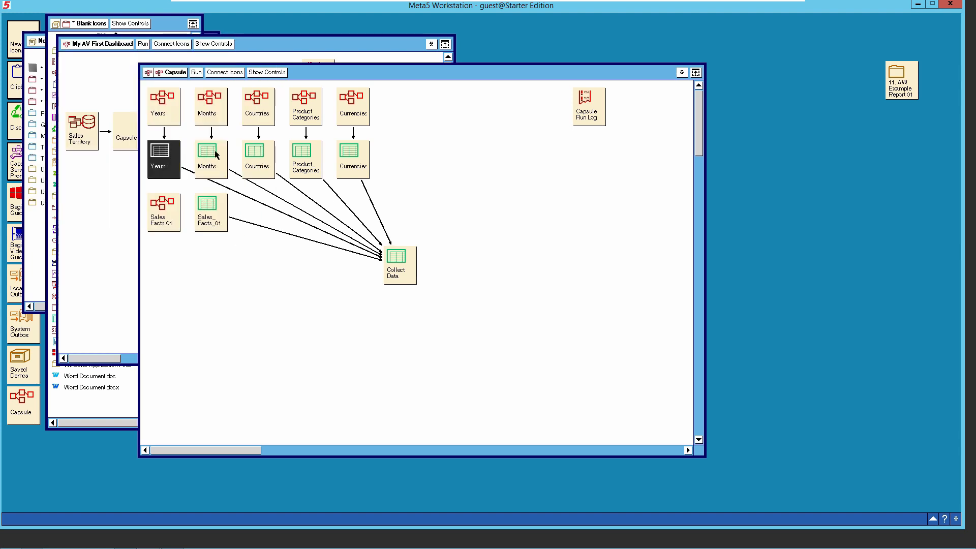
{"action": "left_click", "coordinate": [217, 155], "text": "shift"}
{"action": "left_click", "coordinate": [257, 162], "text": "shift"}
{"action": "left_click", "coordinate": [296, 161], "text": "shift"}
{"action": "left_click", "coordinate": [348, 166], "text": "shift"}
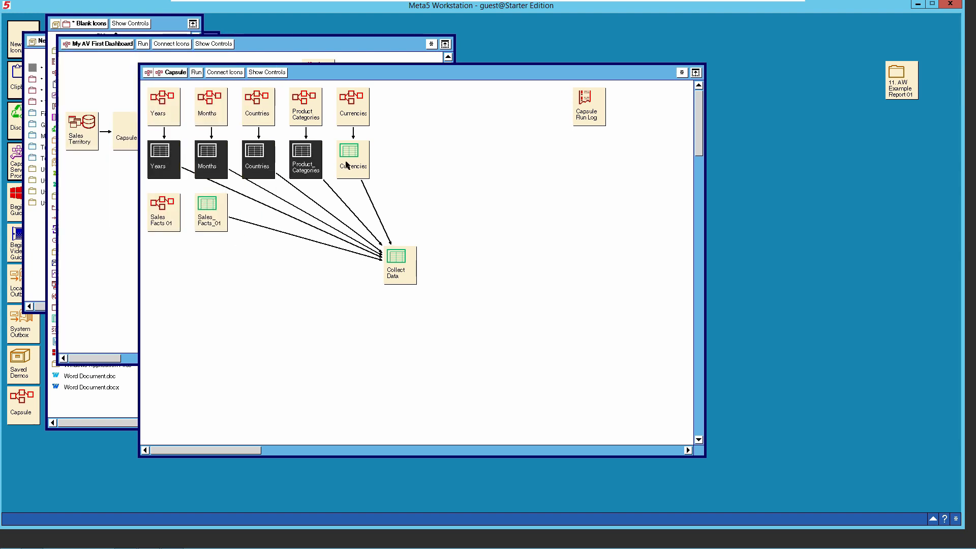
{"action": "left_click", "coordinate": [196, 73]}
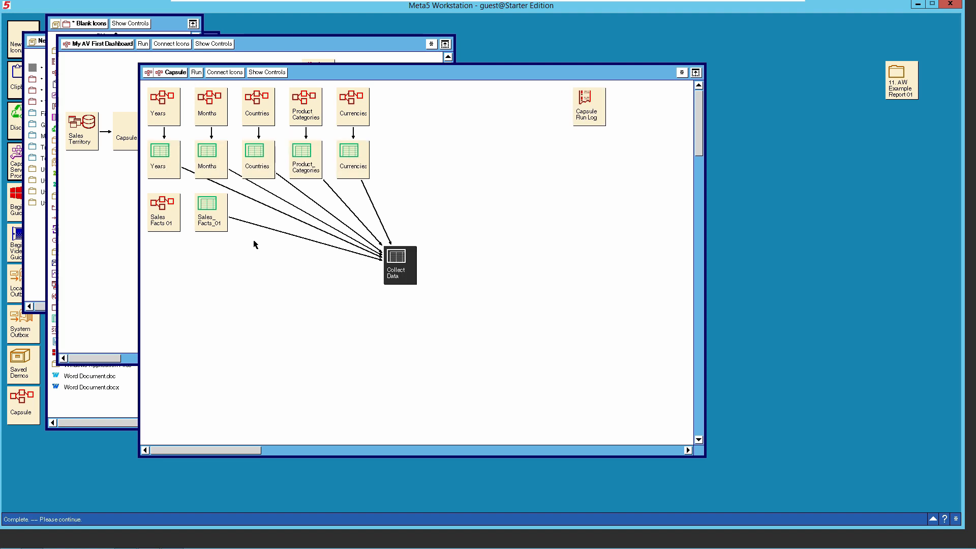
Examine the Collect Data spreadsheet to check whether each dimension region received its data.
{"action": "double_click", "coordinate": [398, 275]}
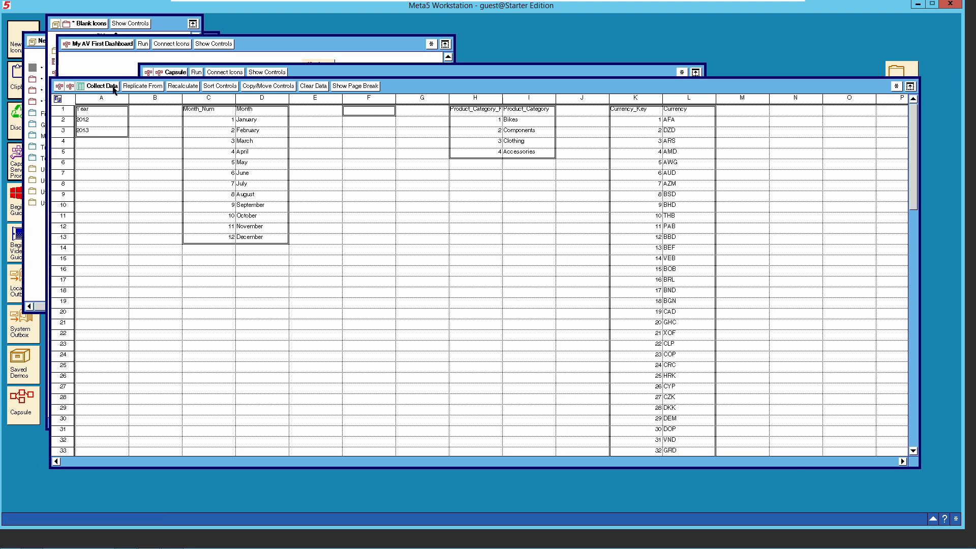
{"action": "left_click", "coordinate": [113, 87]}
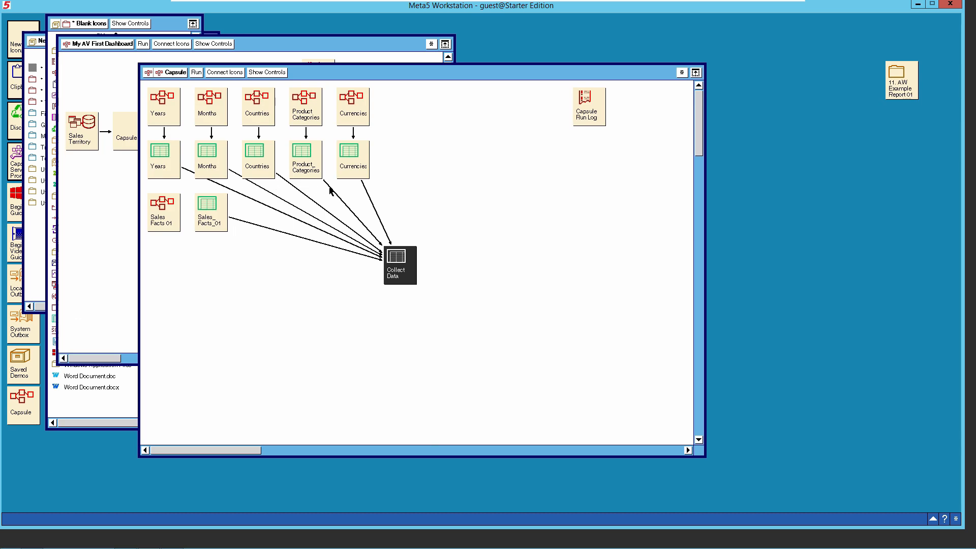
{"action": "double_click", "coordinate": [402, 261]}
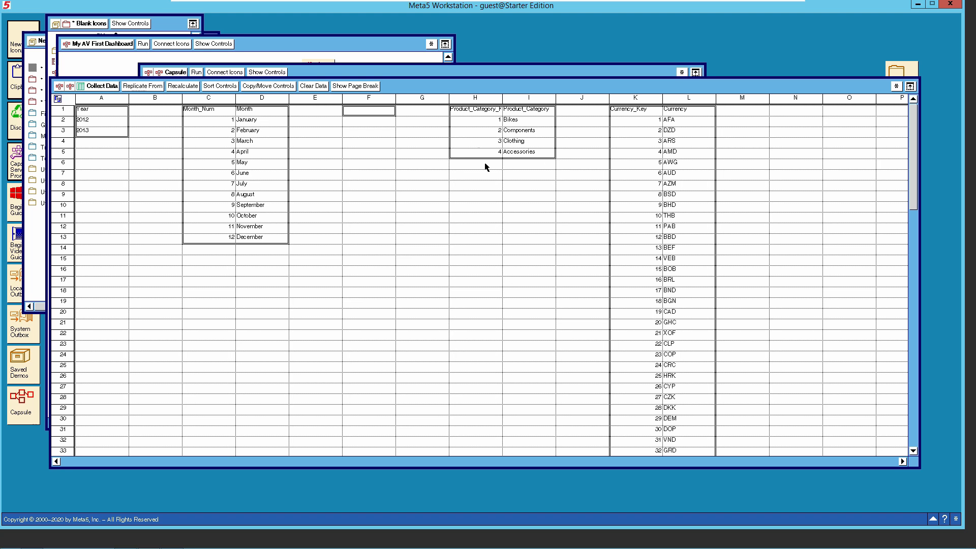
{"action": "left_click", "coordinate": [113, 87]}
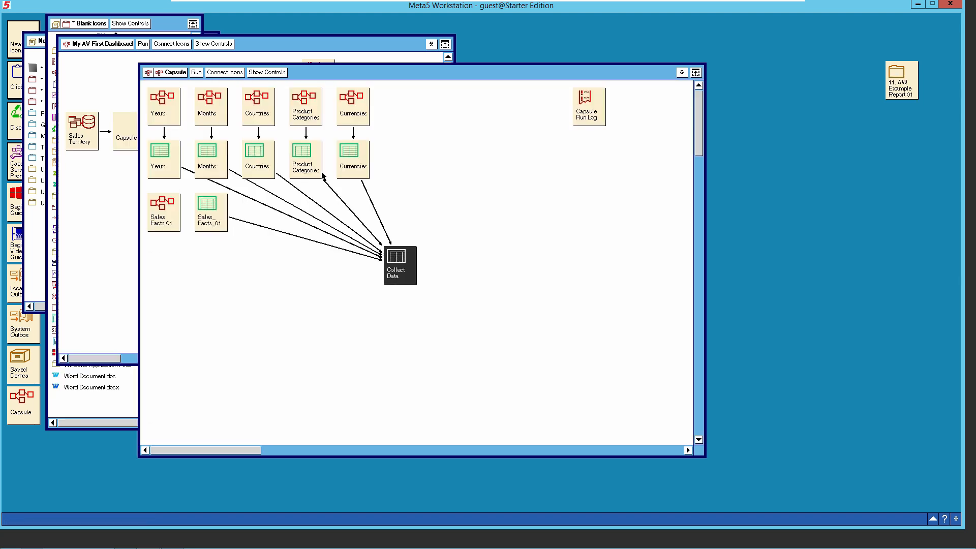
{"action": "double_click", "coordinate": [407, 262]}
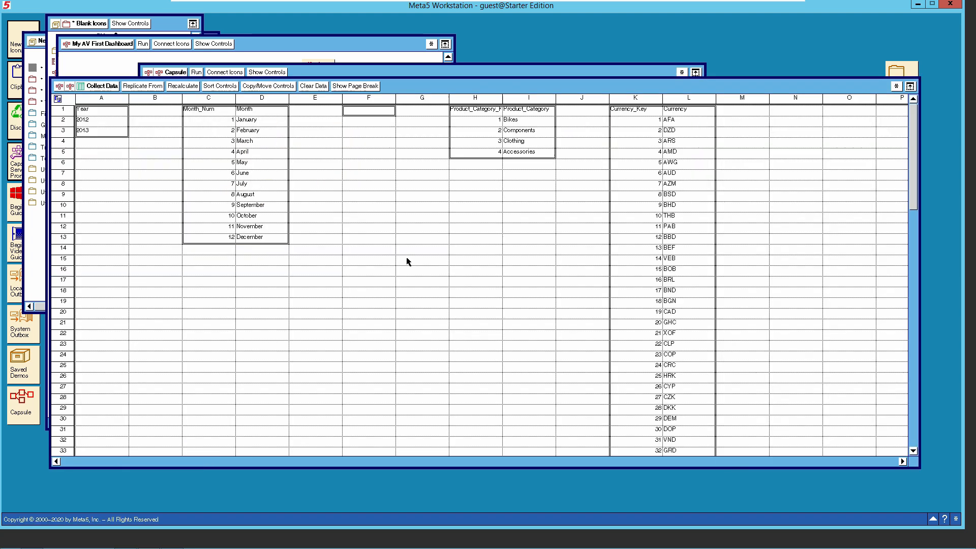
{"action": "left_click", "coordinate": [111, 88]}
Inspect the contents of the Countries spreadsheet that feeds Collect Data.
{"action": "left_click", "coordinate": [263, 169]}
{"action": "double_click", "coordinate": [263, 169]}
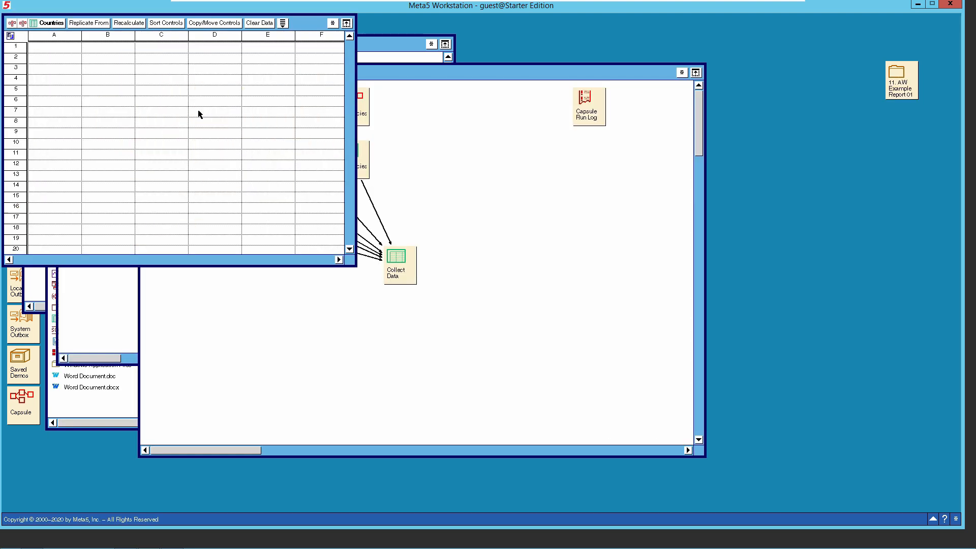
{"action": "left_click", "coordinate": [50, 24]}
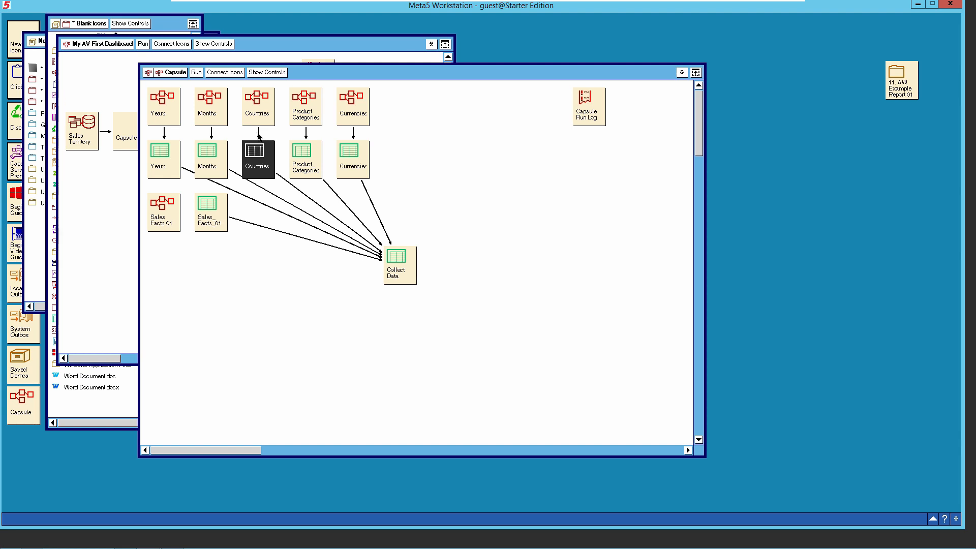
Inspect the final spreadsheet inside the Countries sub-capsule, just before its exit icon, and close both windows.
{"action": "left_click", "coordinate": [266, 118]}
{"action": "double_click", "coordinate": [265, 118]}
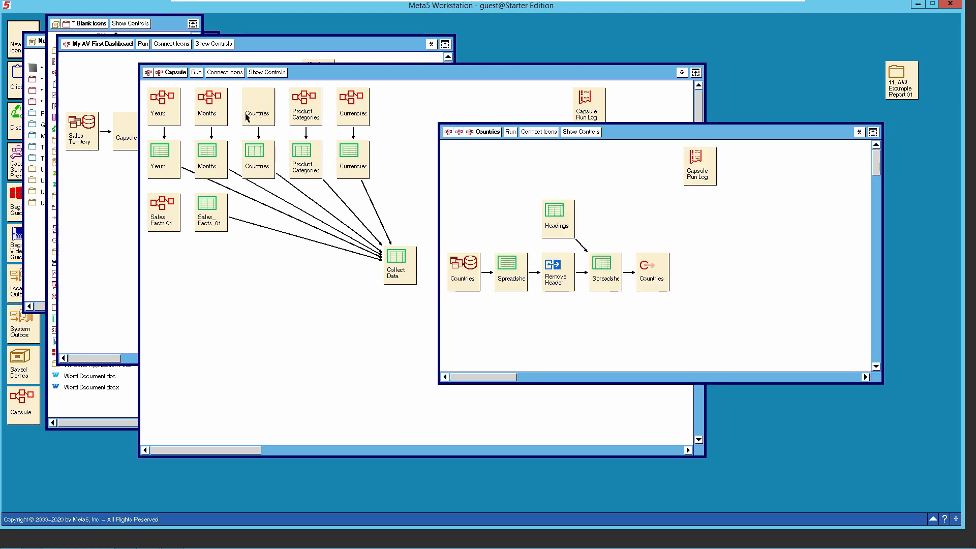
{"action": "left_click", "coordinate": [597, 272]}
{"action": "double_click", "coordinate": [597, 273]}
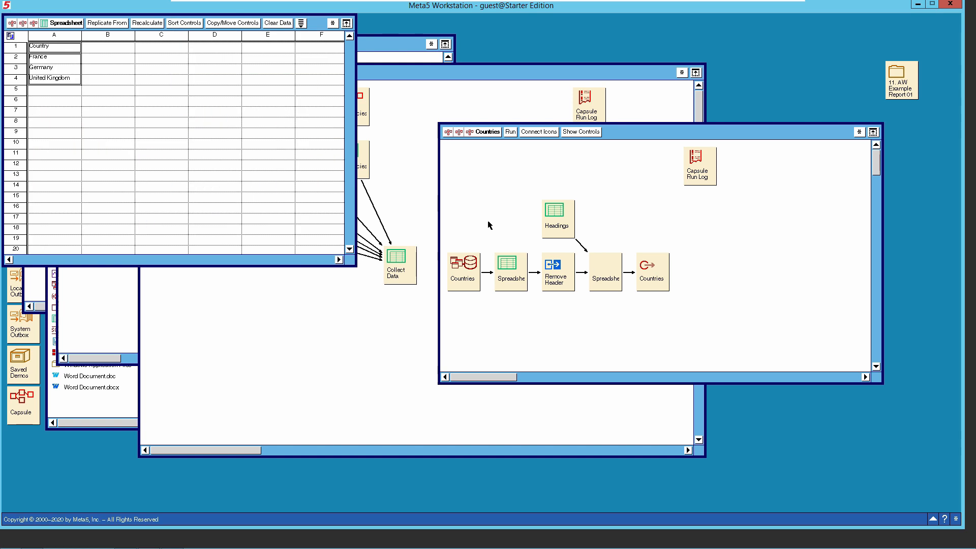
{"action": "left_click", "coordinate": [72, 23]}
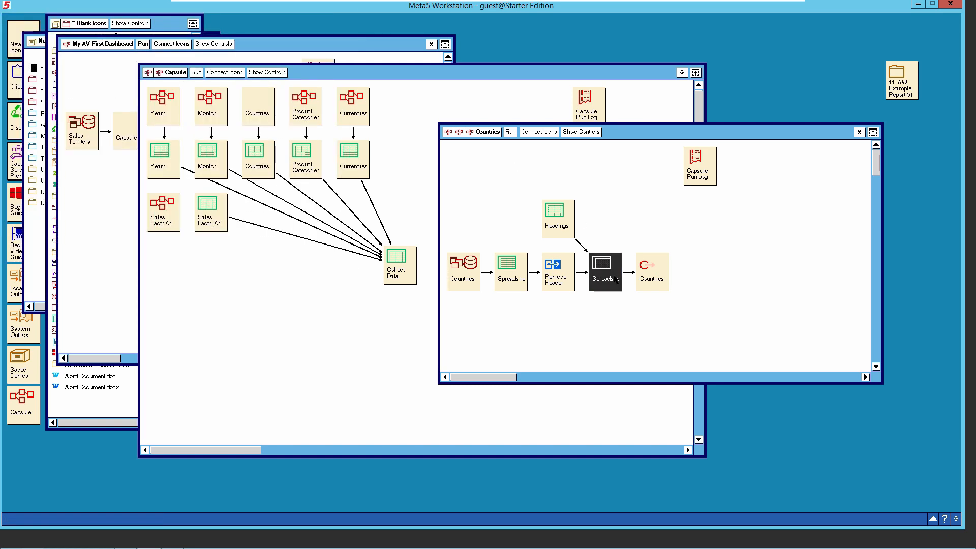
{"action": "left_click", "coordinate": [478, 133]}
Check the source region name in the options of the arrow from the Countries capsule to the Countries spreadsheet.
{"action": "left_click", "coordinate": [259, 135]}
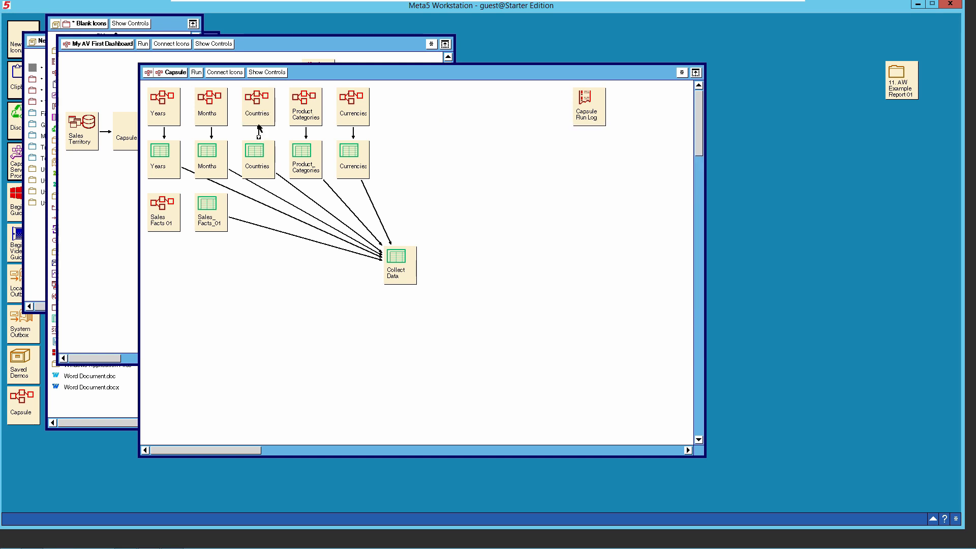
{"action": "left_click", "coordinate": [143, 45]}
{"action": "right_click", "coordinate": [260, 134]}
{"action": "left_click", "coordinate": [260, 153]}
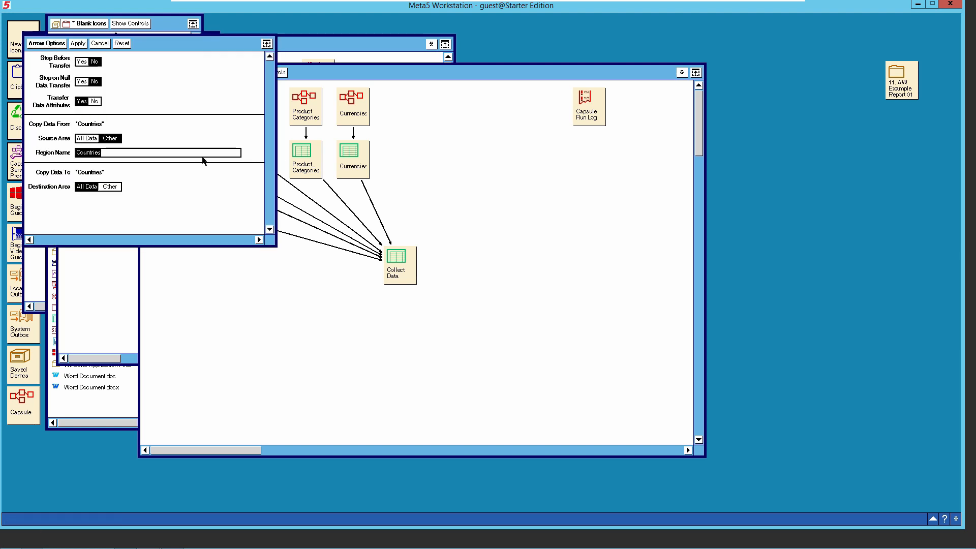
{"action": "left_click", "coordinate": [112, 154]}
{"action": "left_click", "coordinate": [63, 47]}
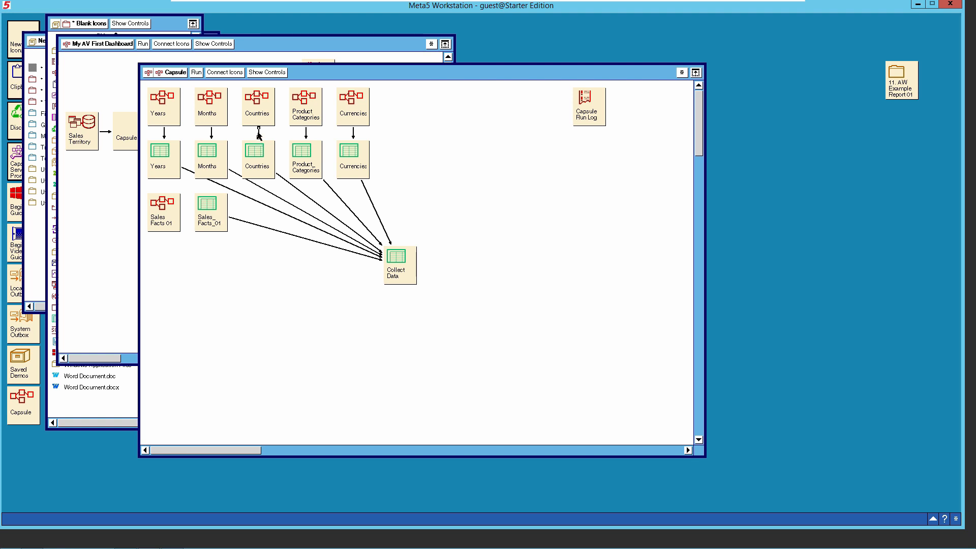
Rerun the flow from the Countries capsule and check the contents of the Countries spreadsheet.
{"action": "left_click", "coordinate": [197, 72]}
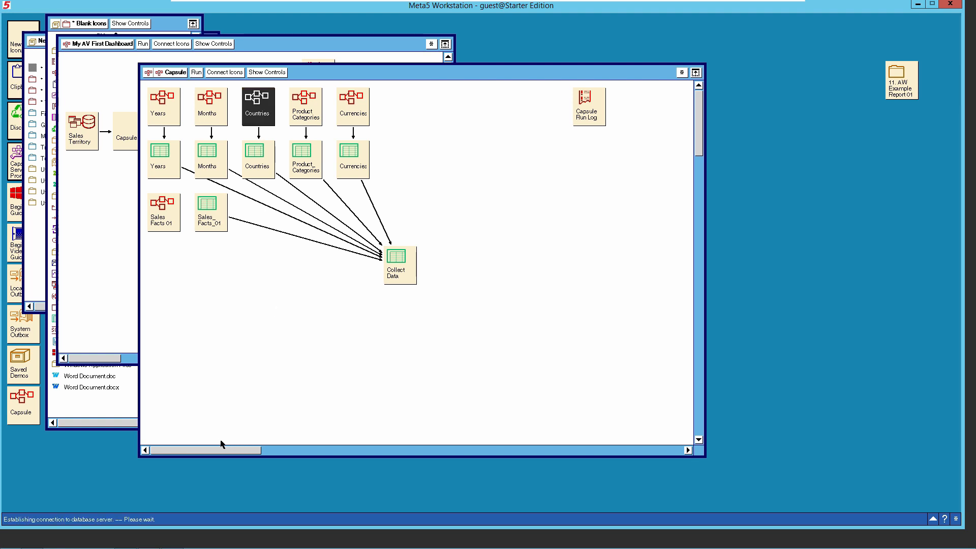
{"action": "left_click", "coordinate": [255, 165]}
{"action": "double_click", "coordinate": [255, 164]}
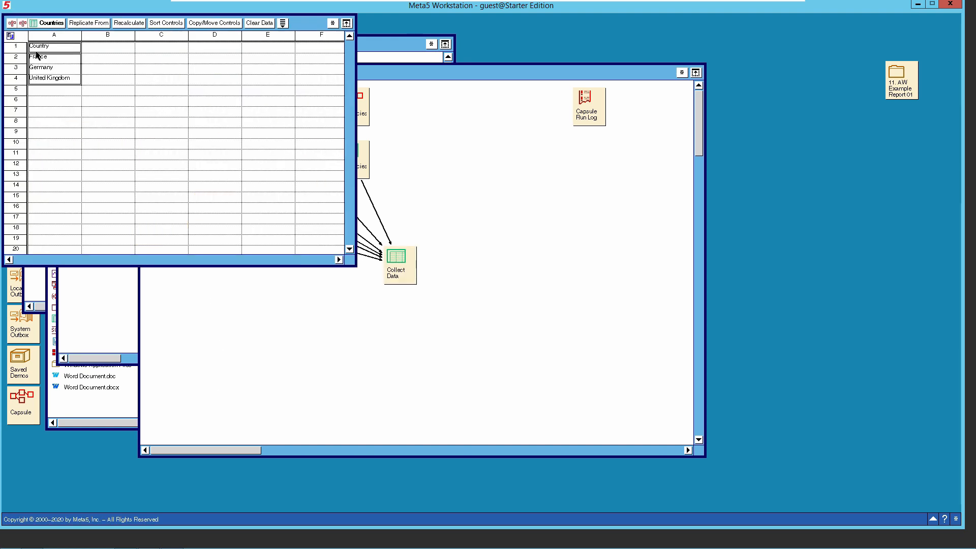
{"action": "left_click", "coordinate": [59, 23]}
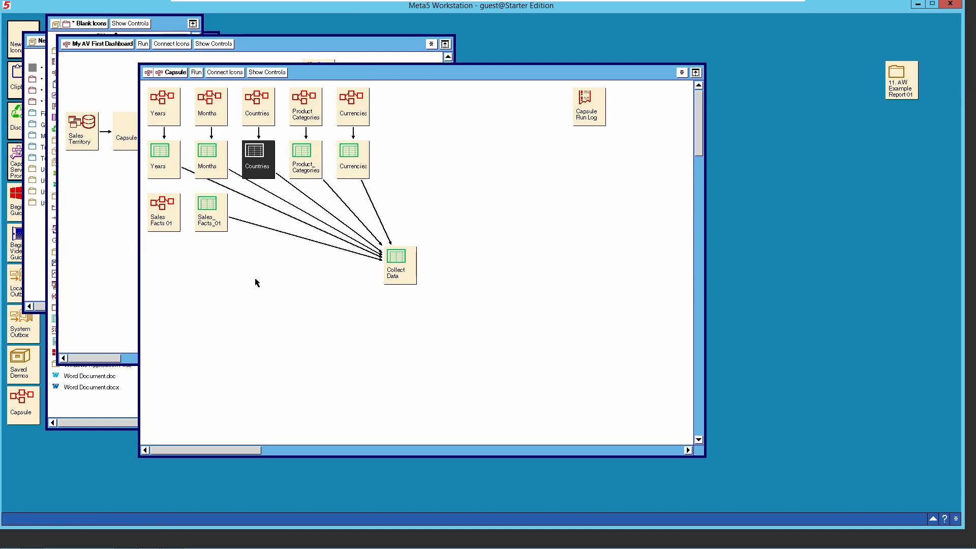
Review the dimension regions in Collect Data, select the Sales_Facts_01 region to inspect it, and close the spreadsheet.
{"action": "left_click", "coordinate": [408, 270]}
{"action": "double_click", "coordinate": [408, 270]}
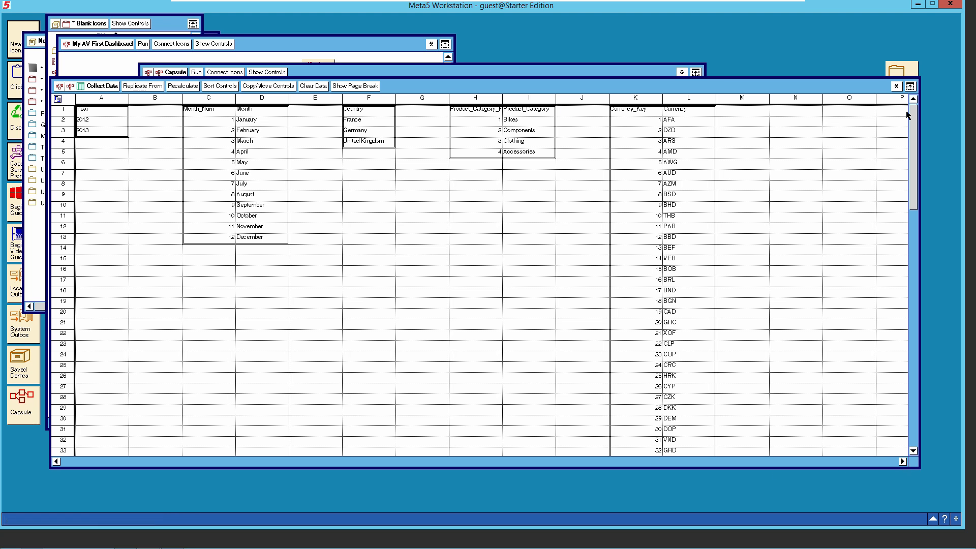
{"action": "left_click", "coordinate": [896, 86]}
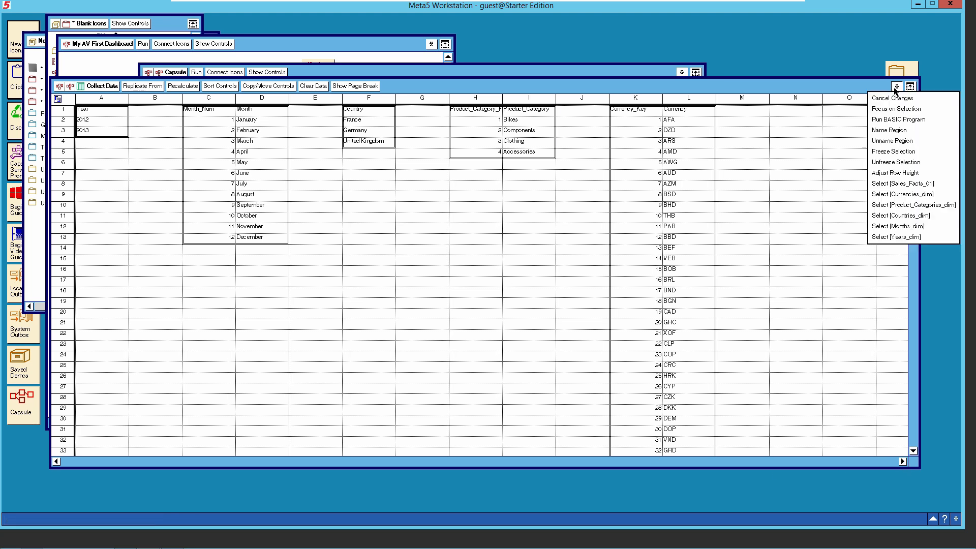
{"action": "left_click", "coordinate": [912, 184]}
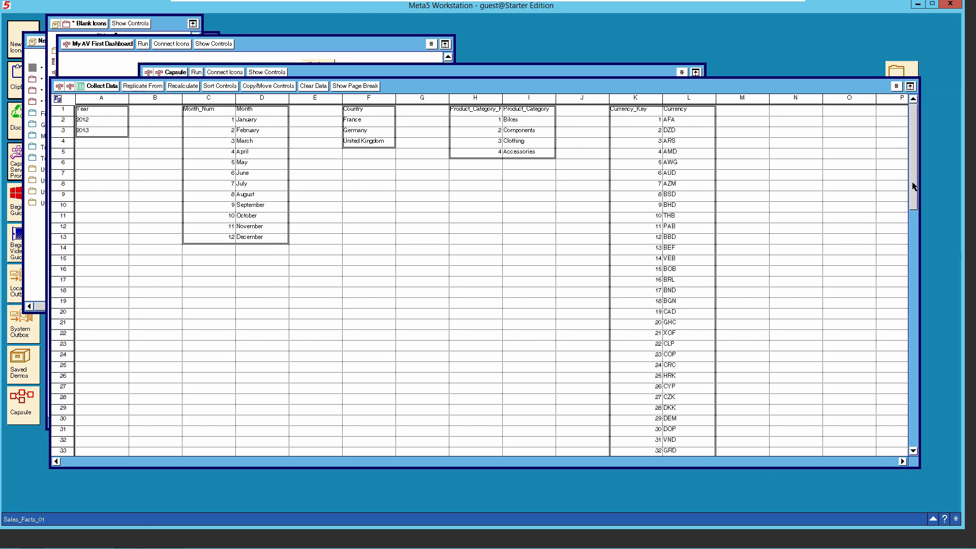
{"action": "left_click", "coordinate": [888, 464]}
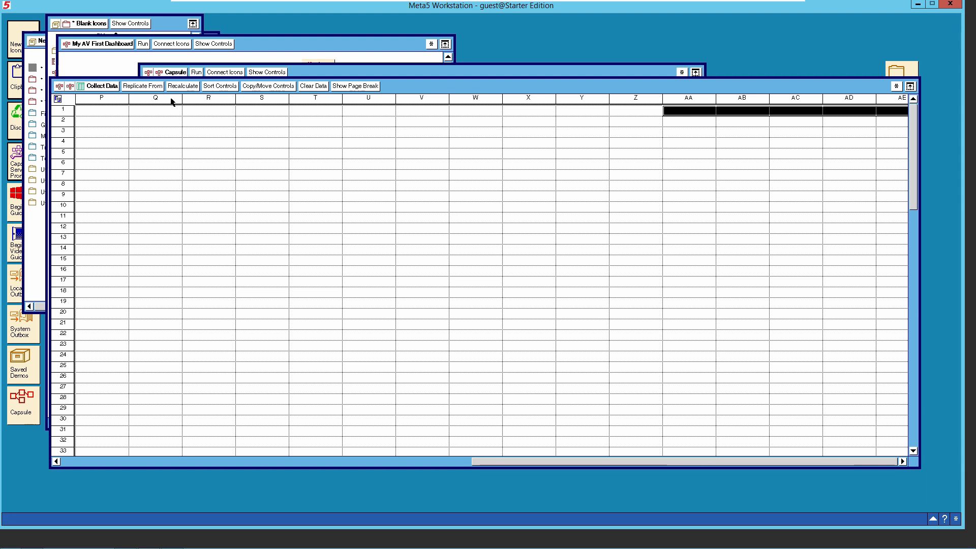
{"action": "double_click", "coordinate": [107, 88]}
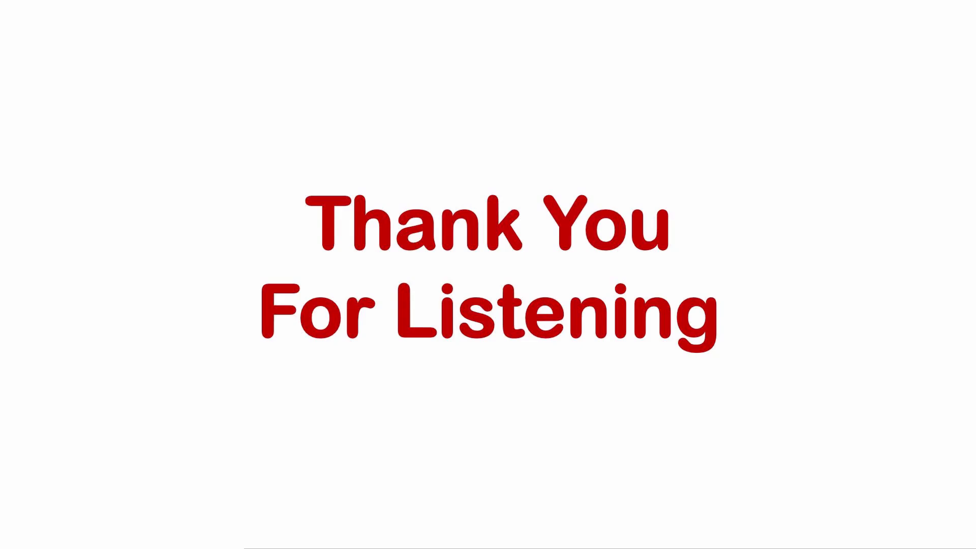